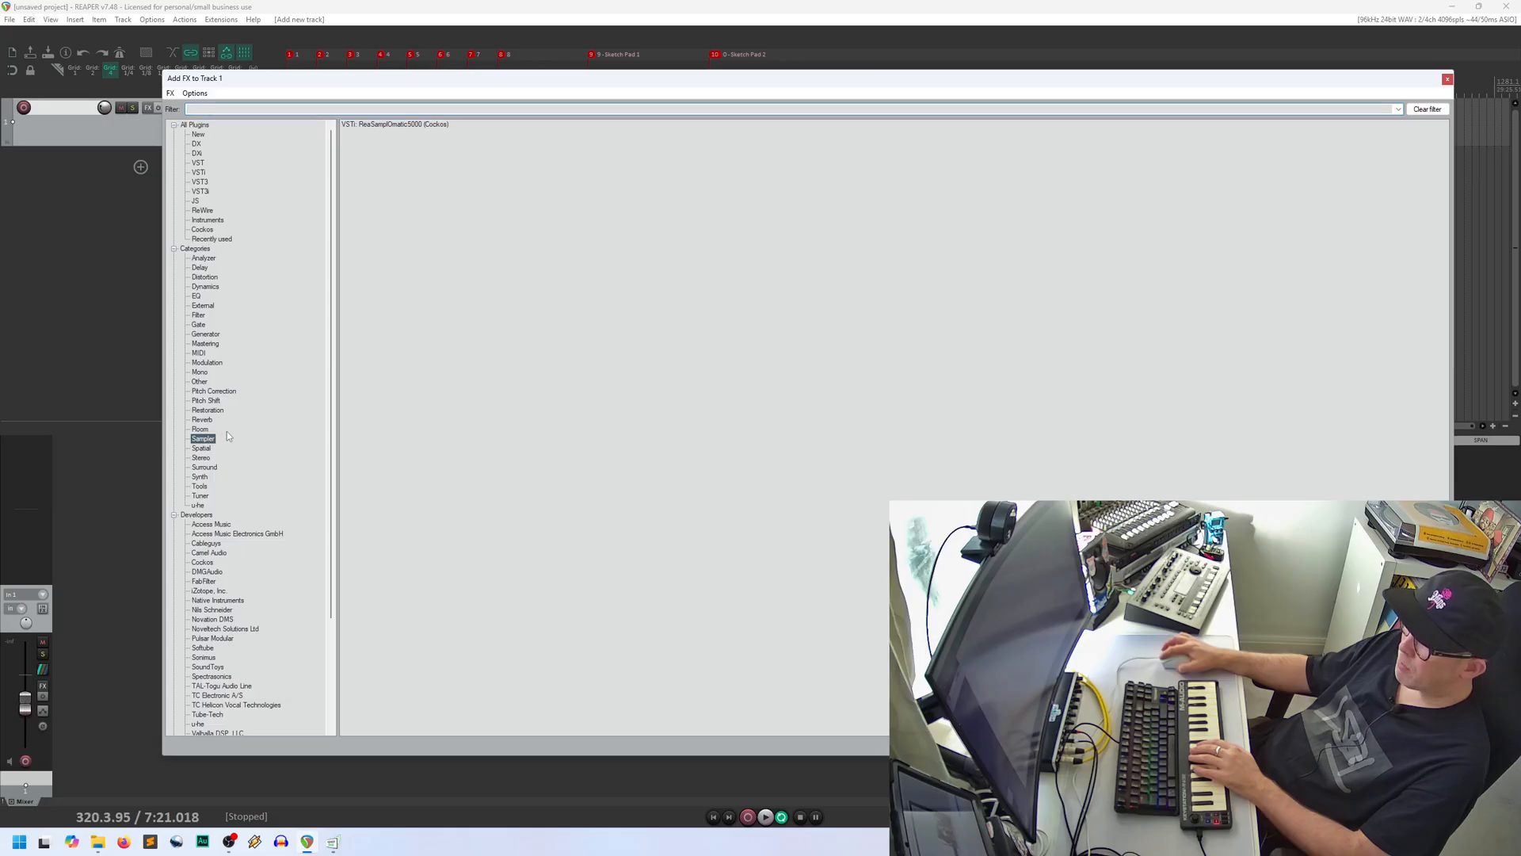
Step: Add the ReaSamplOmatic5000 sampler to track 1 and move its window clear of the track controls
left_click(378, 125)
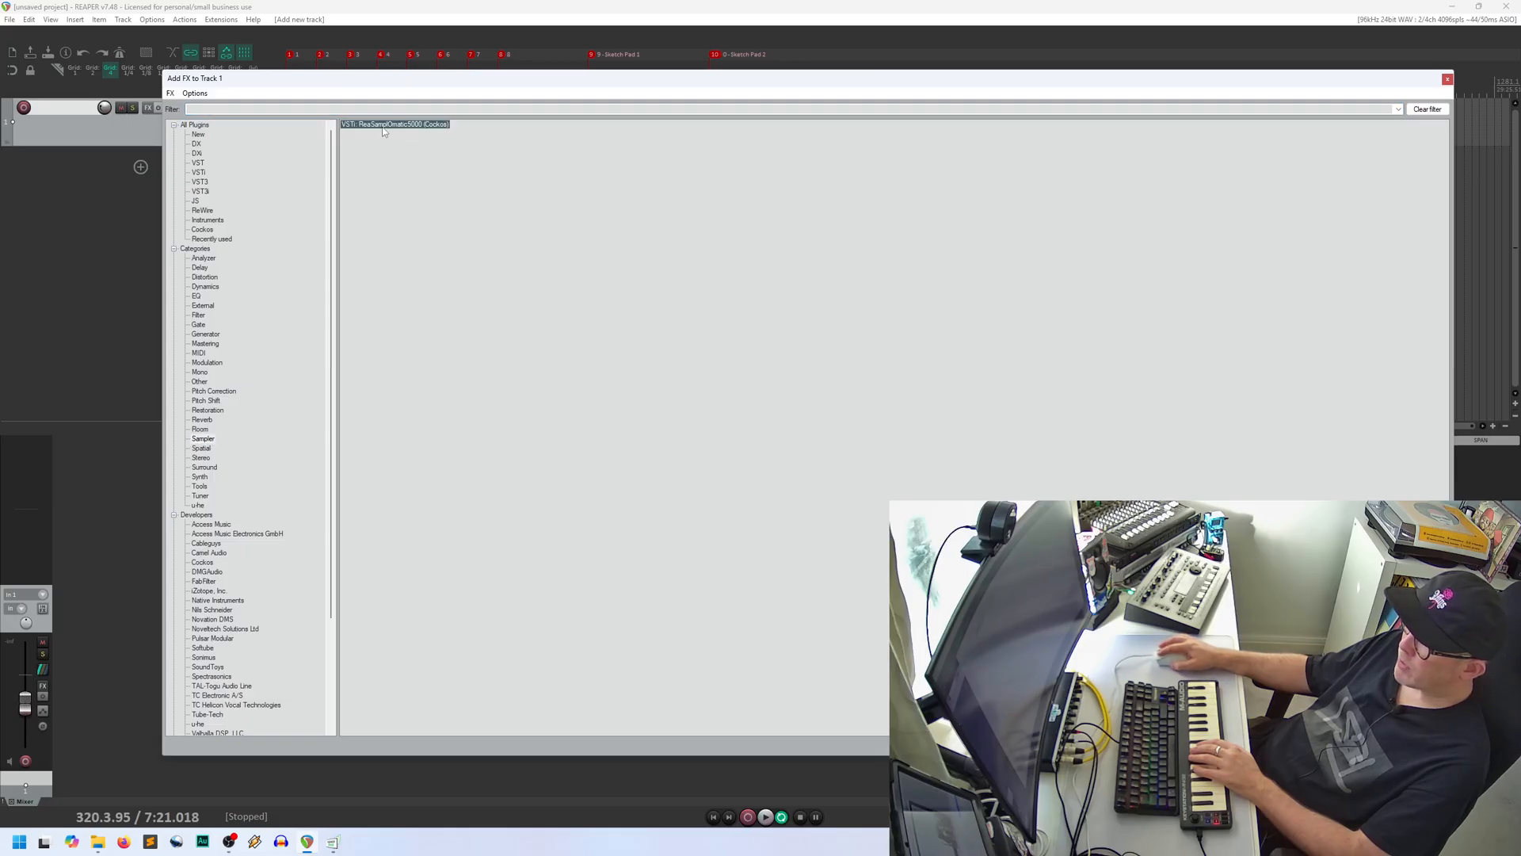
double_click(404, 125)
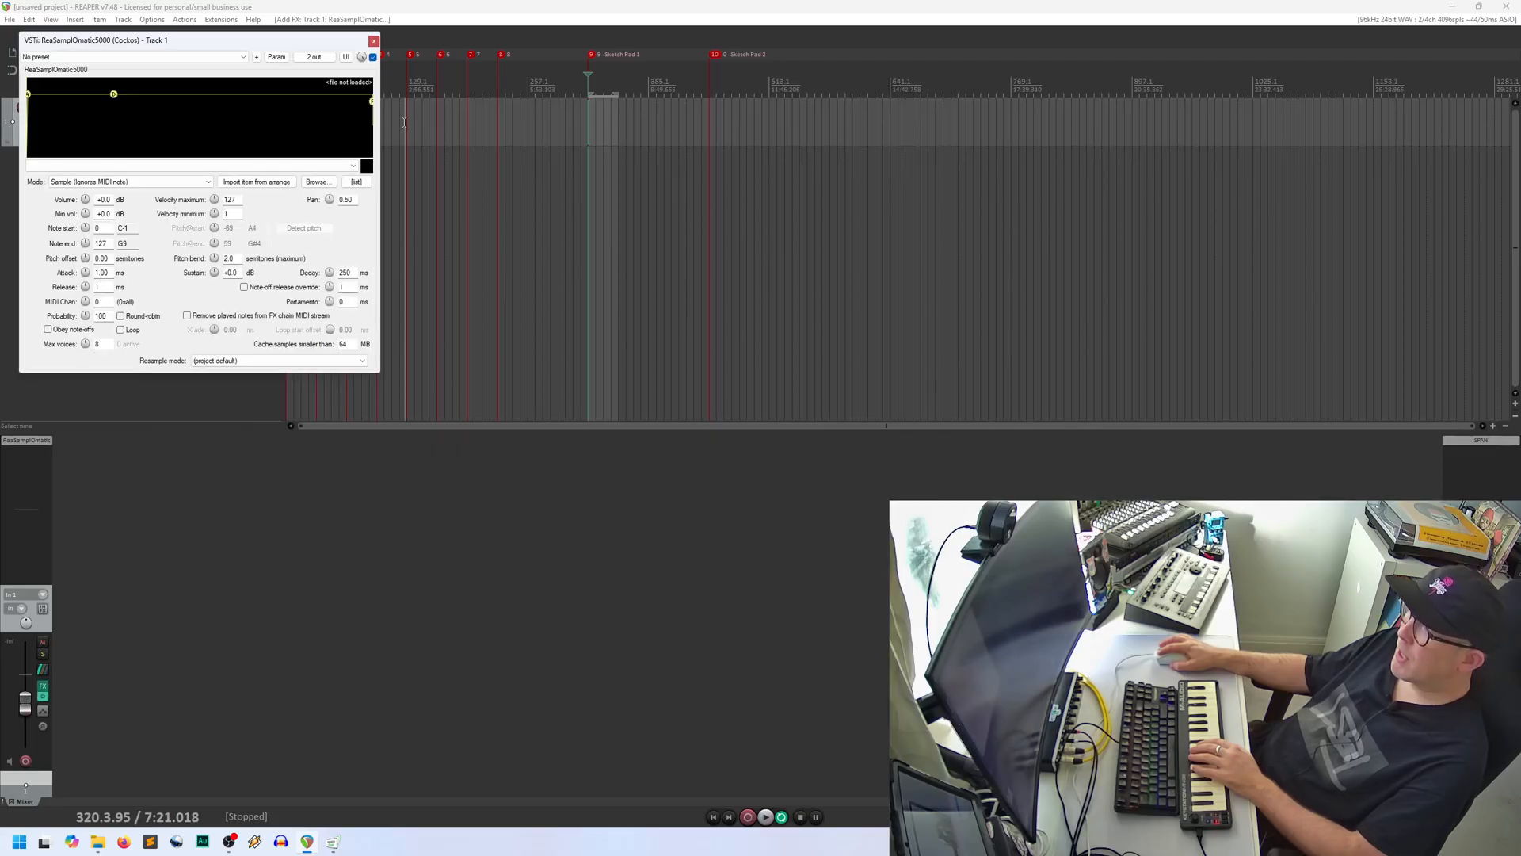
left_click_drag(266, 42, 630, 100)
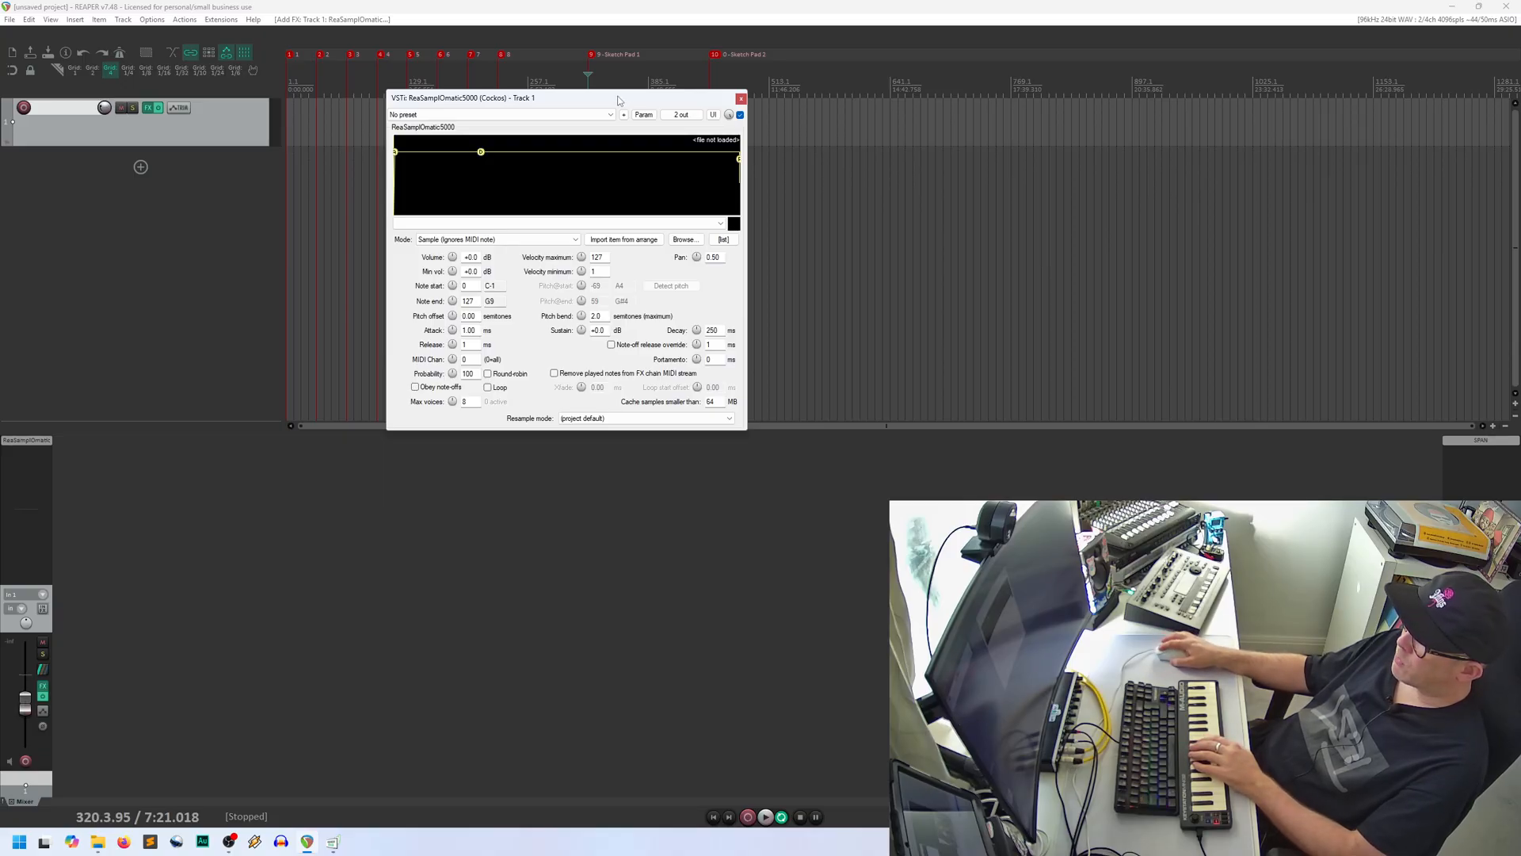
left_click_drag(619, 100, 624, 100)
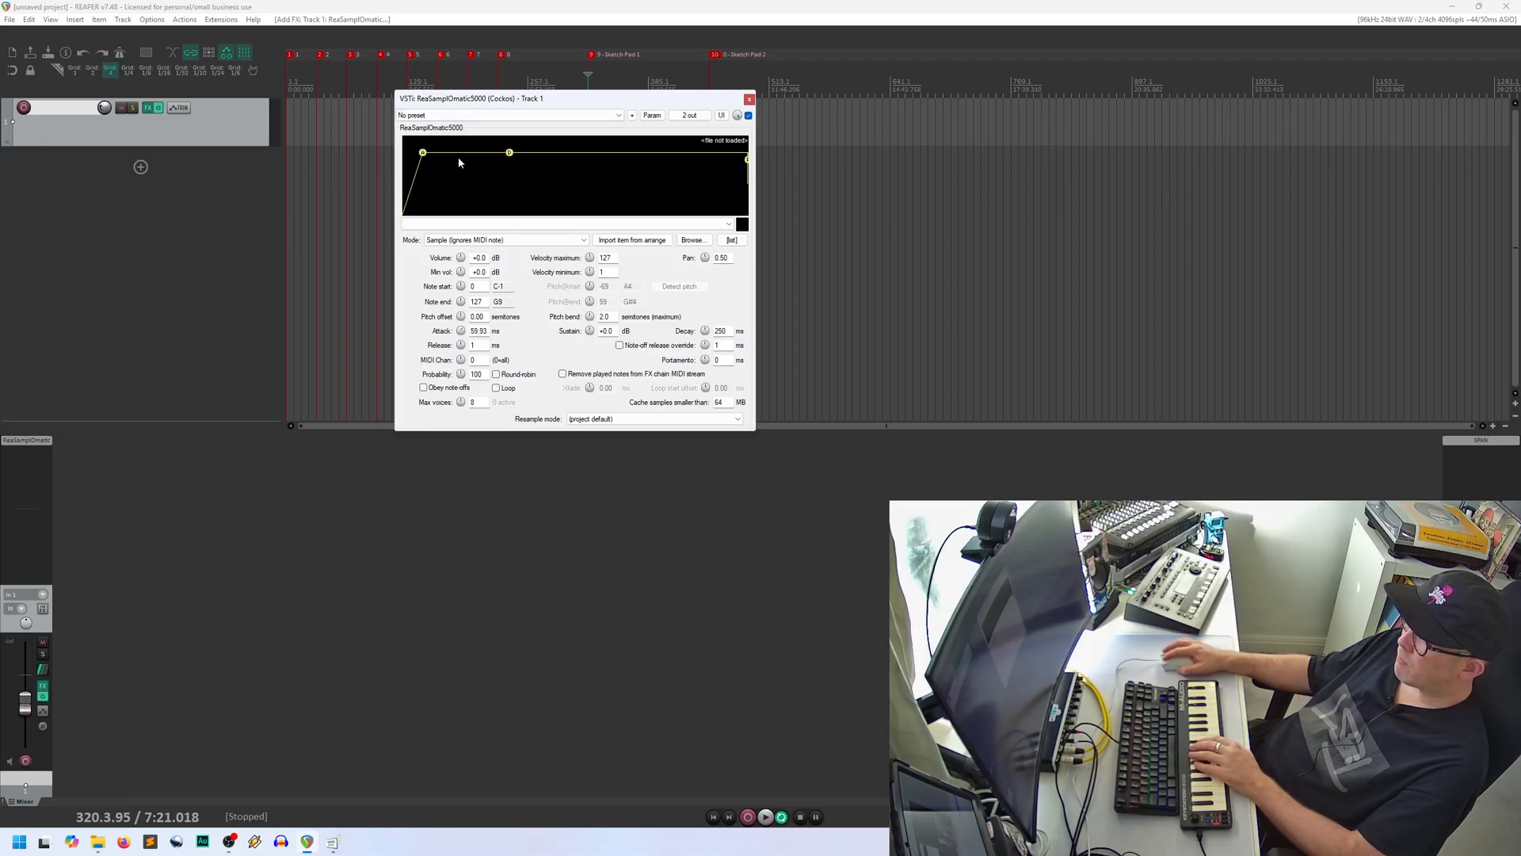
Step: Shape the sampler's envelope to about 41 ms attack, 183 ms decay, -3.6 dB sustain and 276 ms release, and close its window
left_click_drag(501, 157, 479, 159)
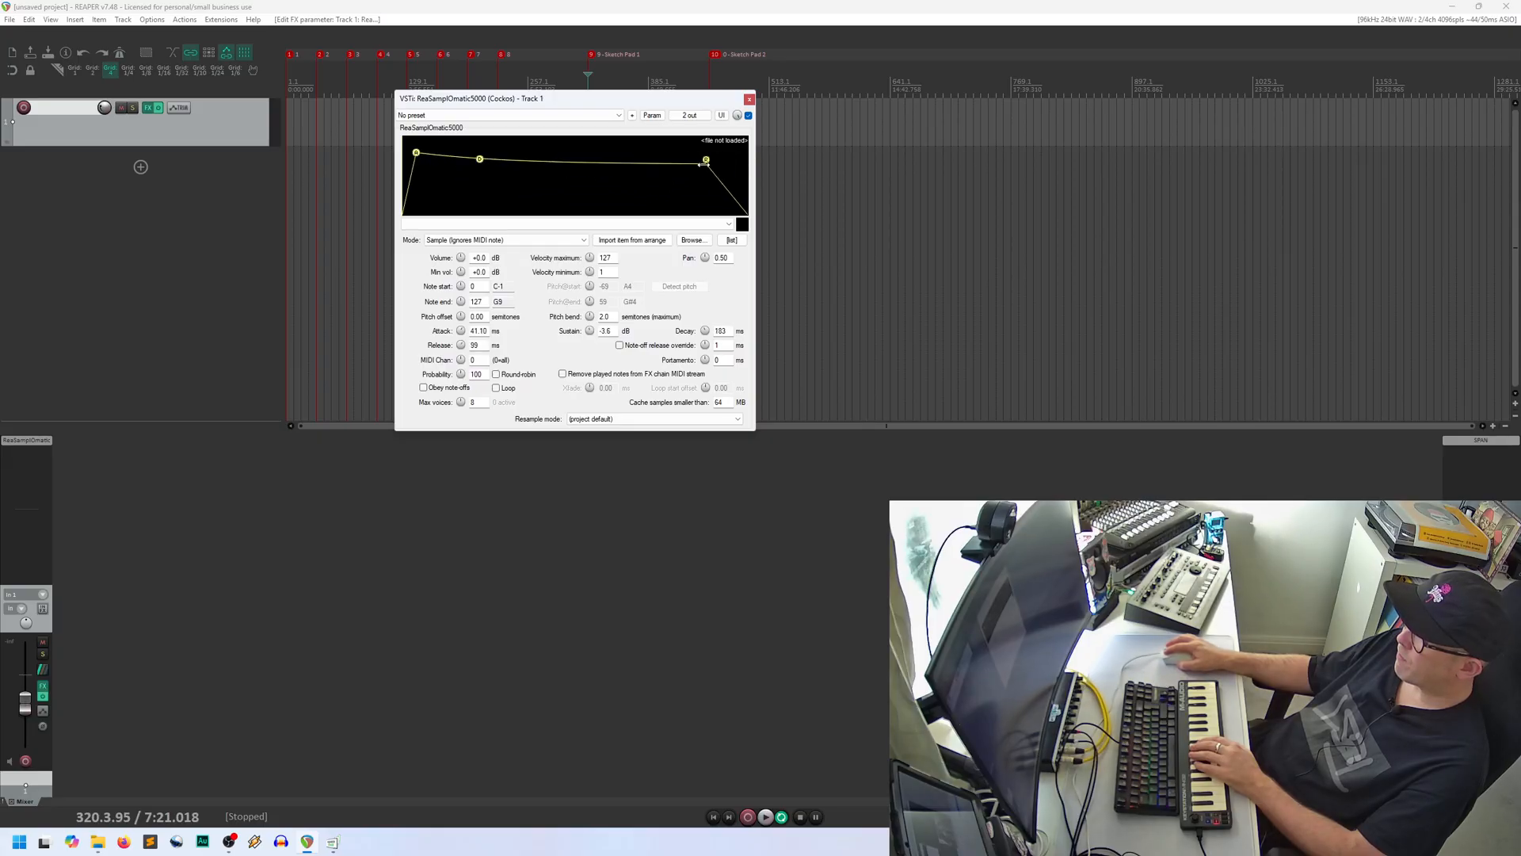
left_click_drag(704, 163, 652, 161)
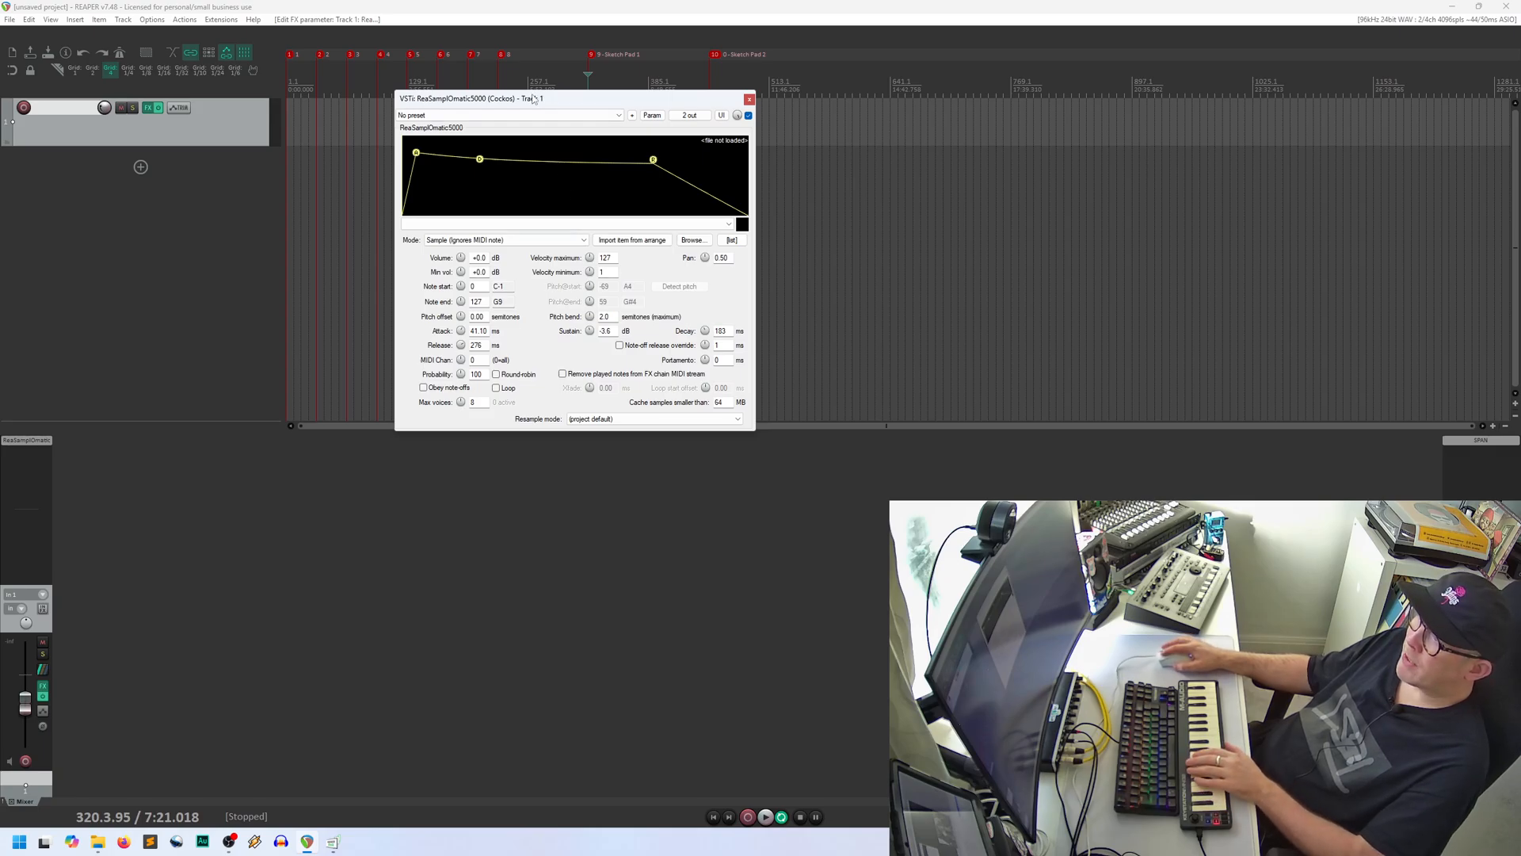
left_click(177, 233)
left_click_drag(557, 99, 799, 116)
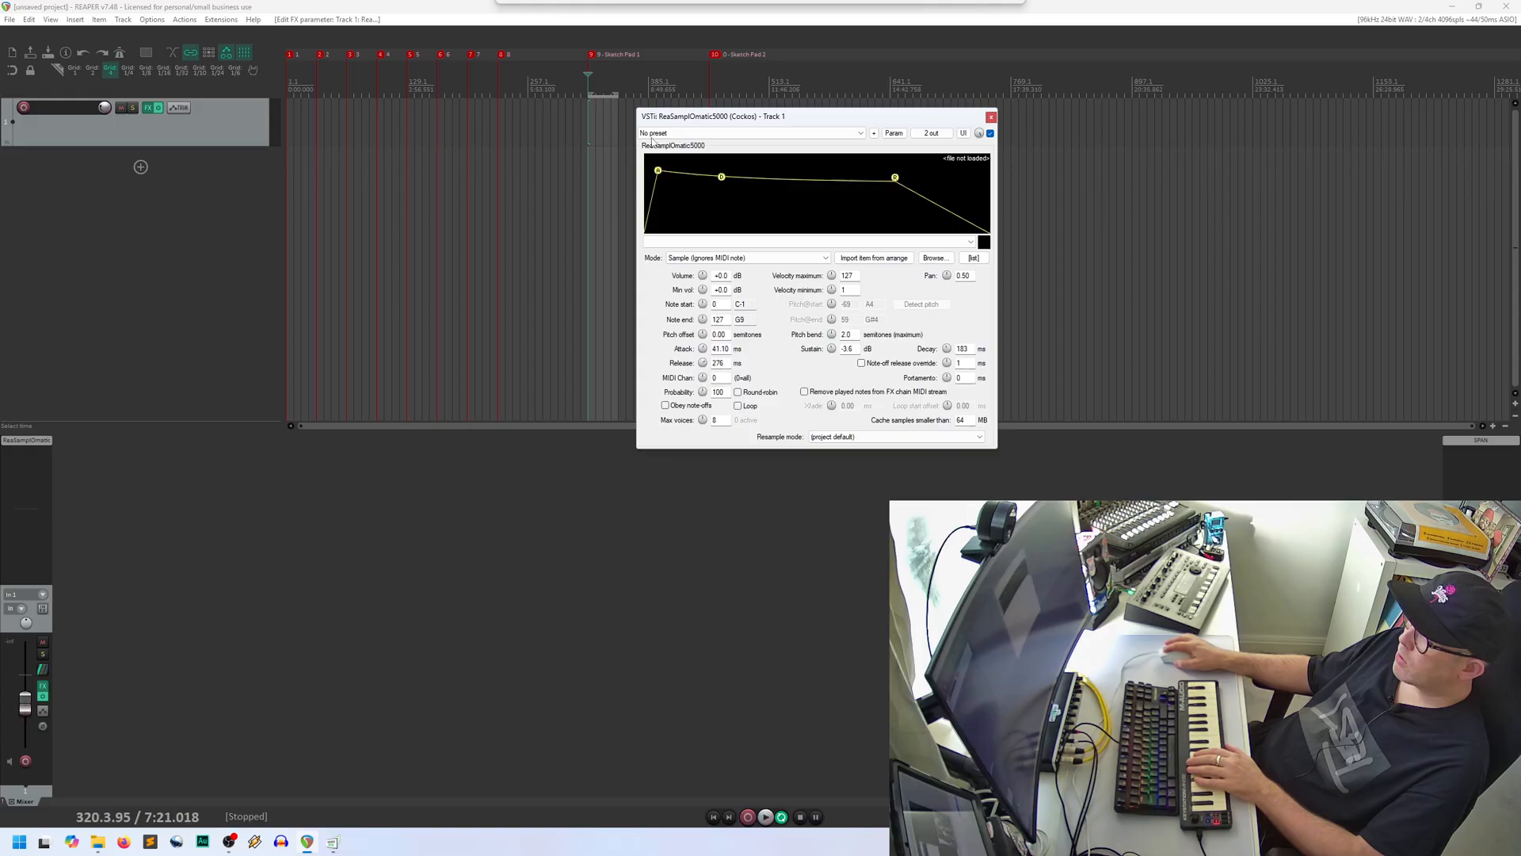
left_click(152, 242)
Step: Preview Orange_Krush_-_Action.wav in the Media Explorer and insert it on track 1
key("ctrl+alt+x")
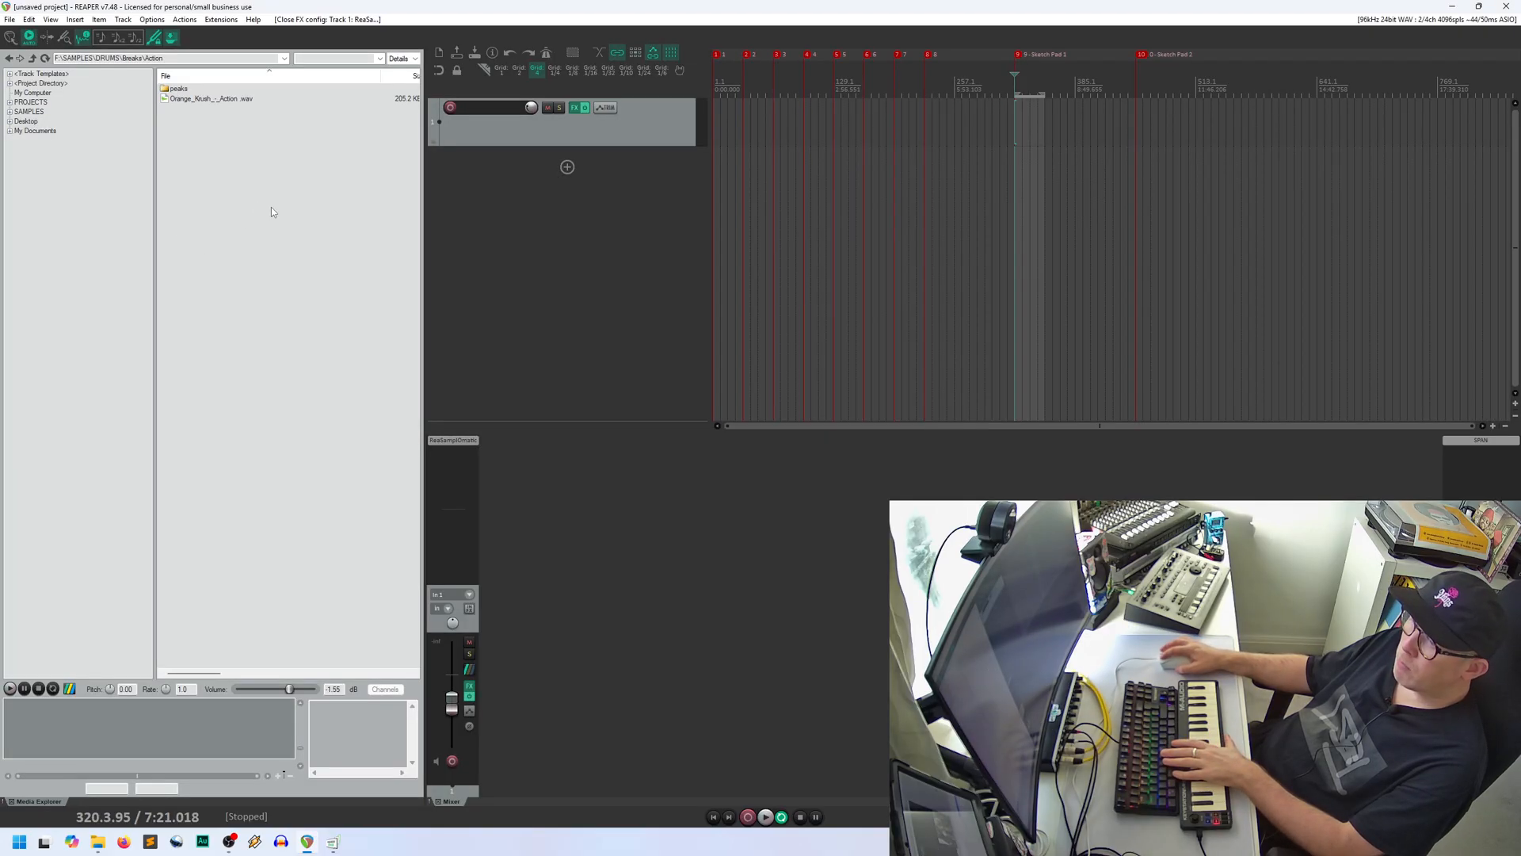
left_click(210, 99)
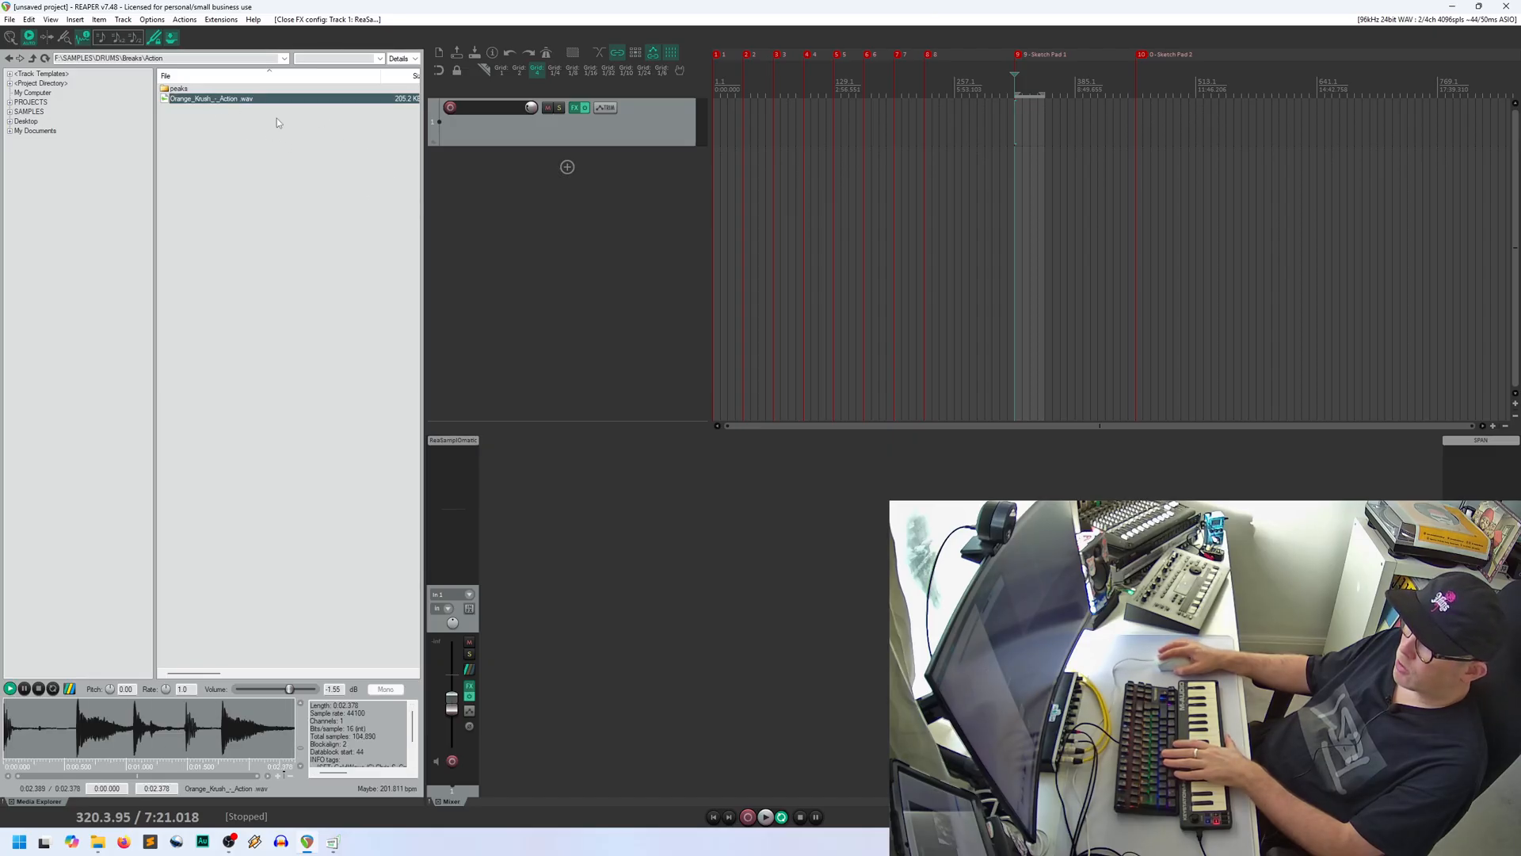
left_click_drag(212, 103, 1015, 107)
Step: Align the start of the drum break item with the Sketch Pad 1 marker and close the Media Explorer
scroll(1003, 110, "up", 5)
scroll(1003, 111, "up", 5)
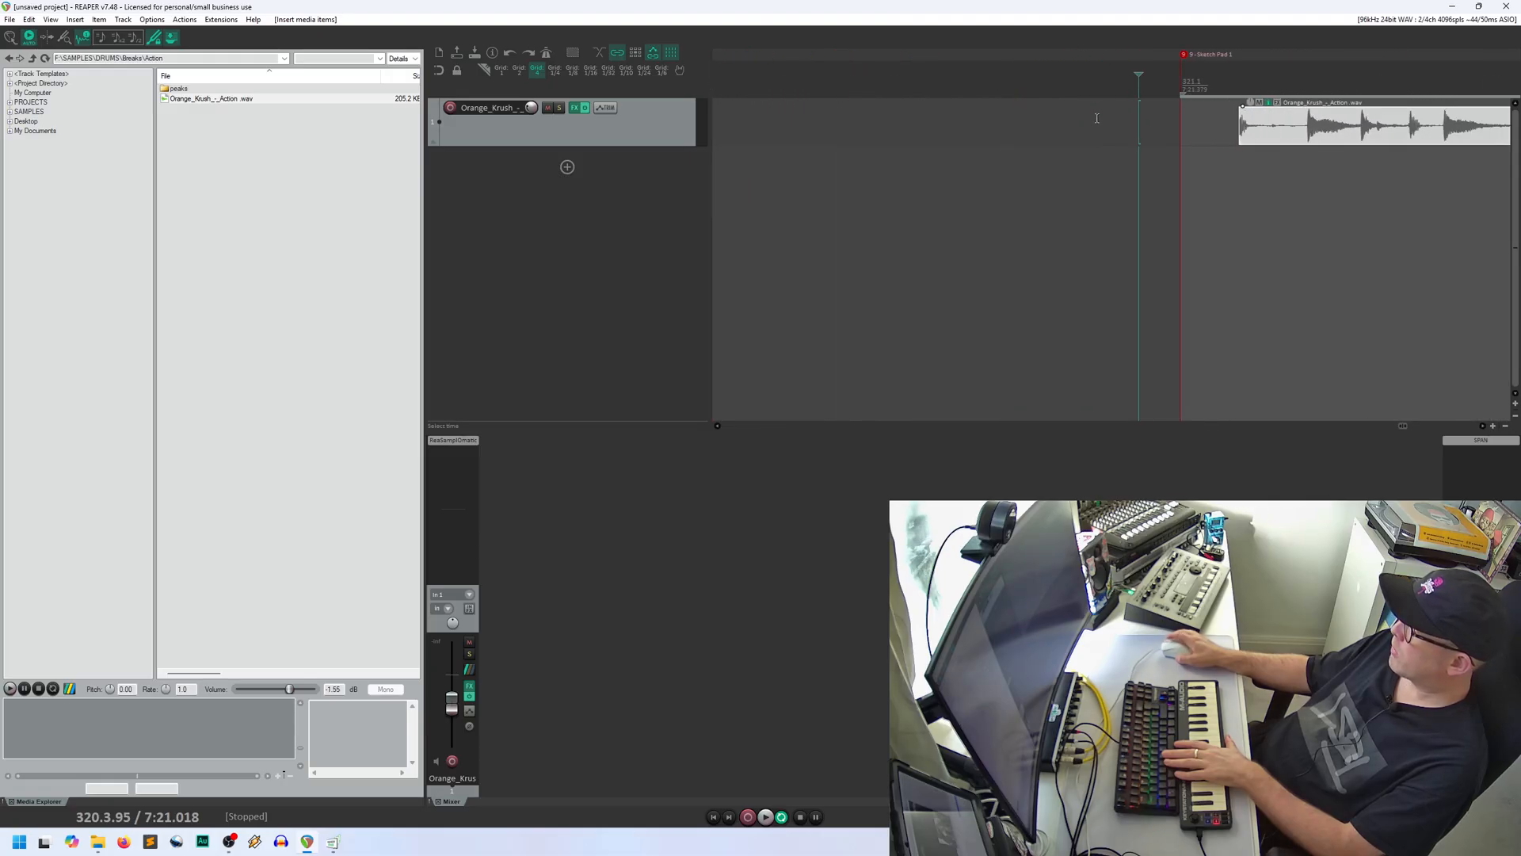
left_click_drag(1315, 48, 974, 44)
left_click_drag(964, 127, 908, 125)
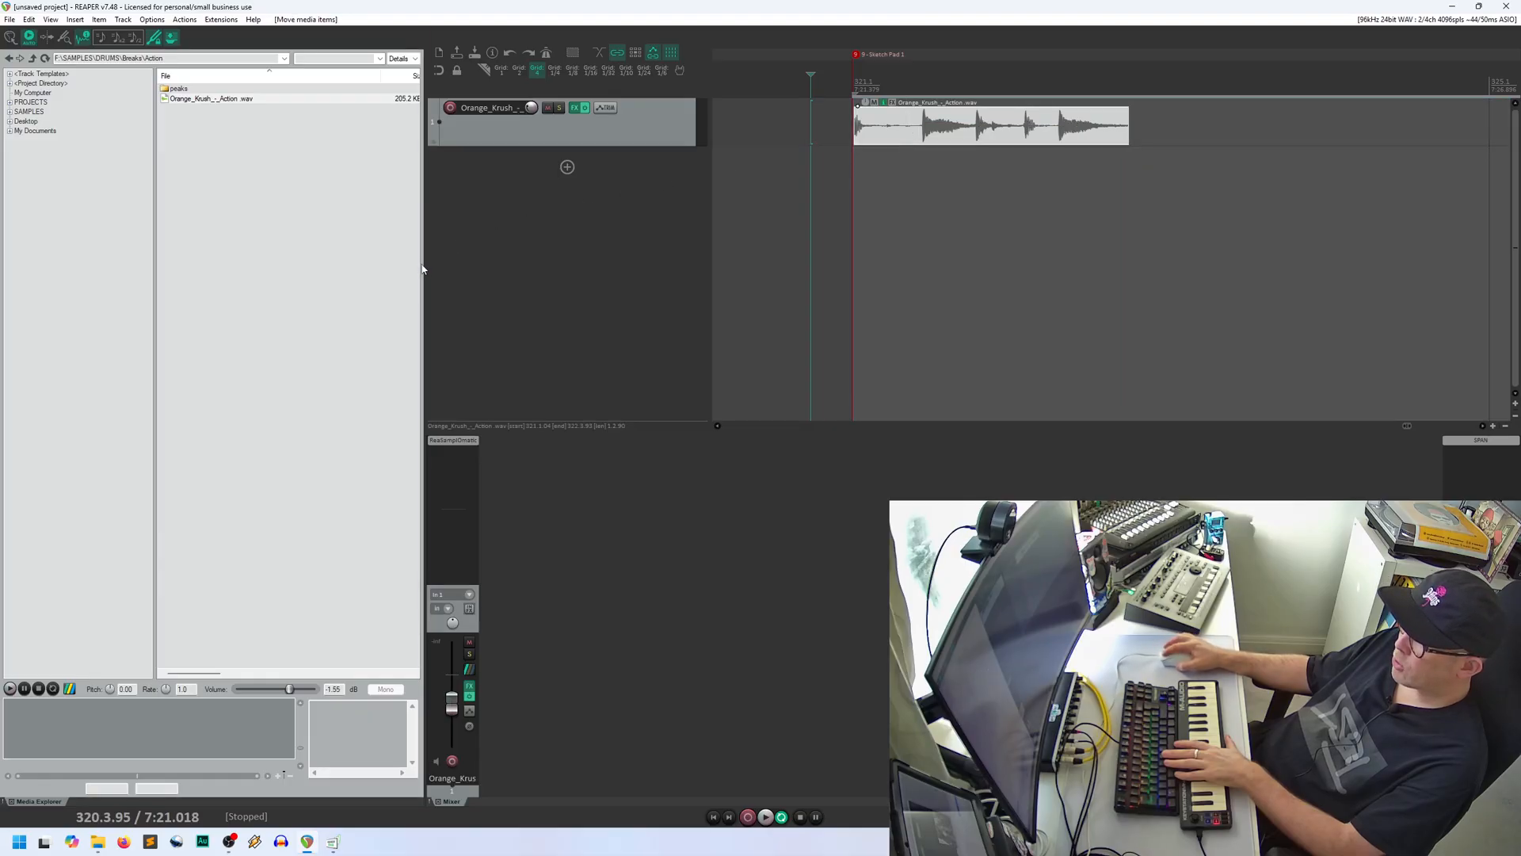
key("ctrl+alt+x")
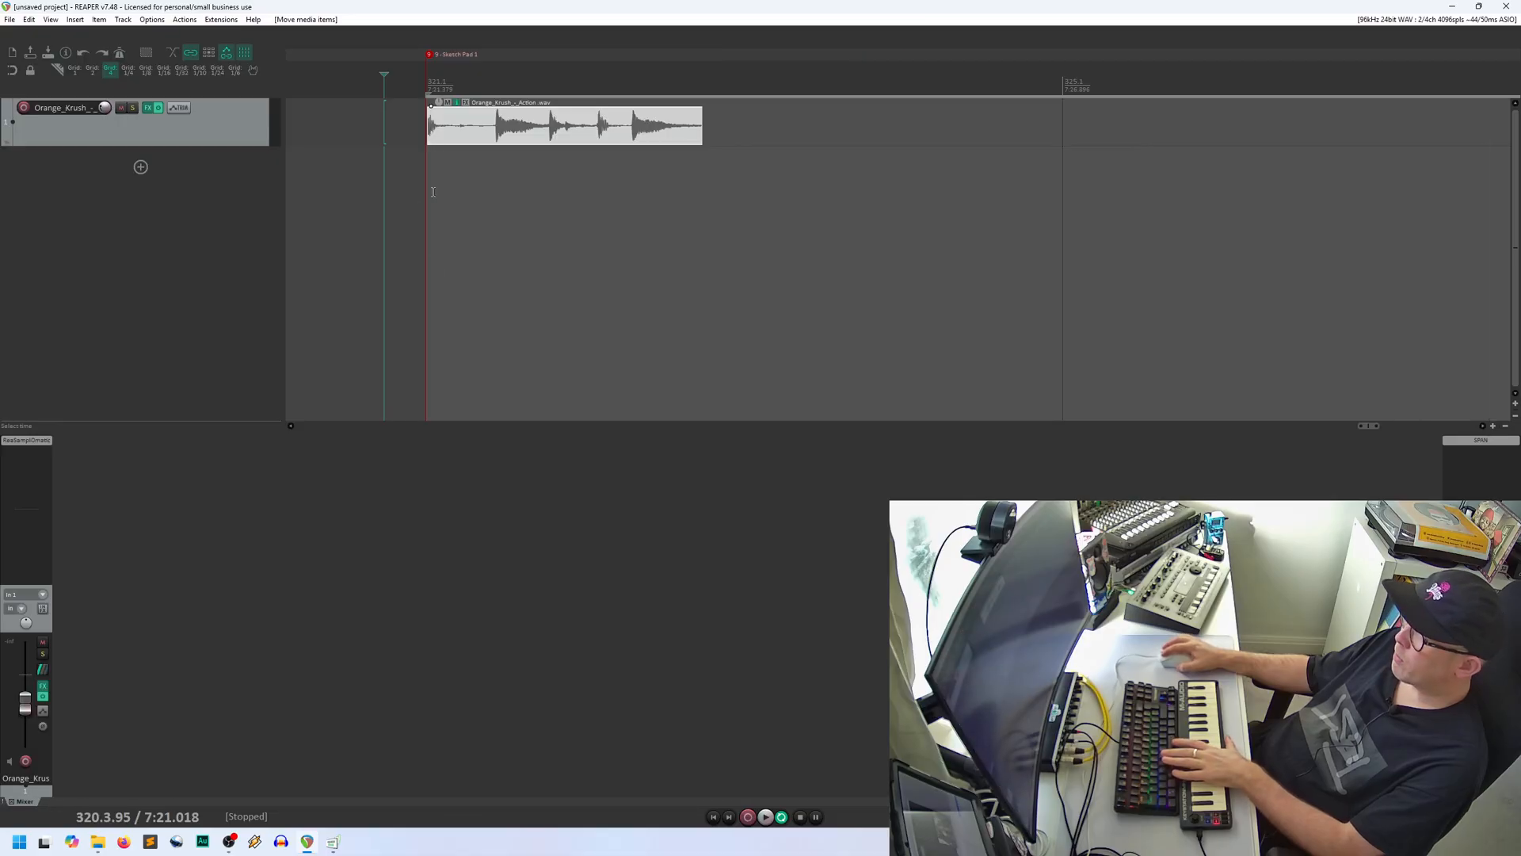
scroll(464, 191, "up", 2)
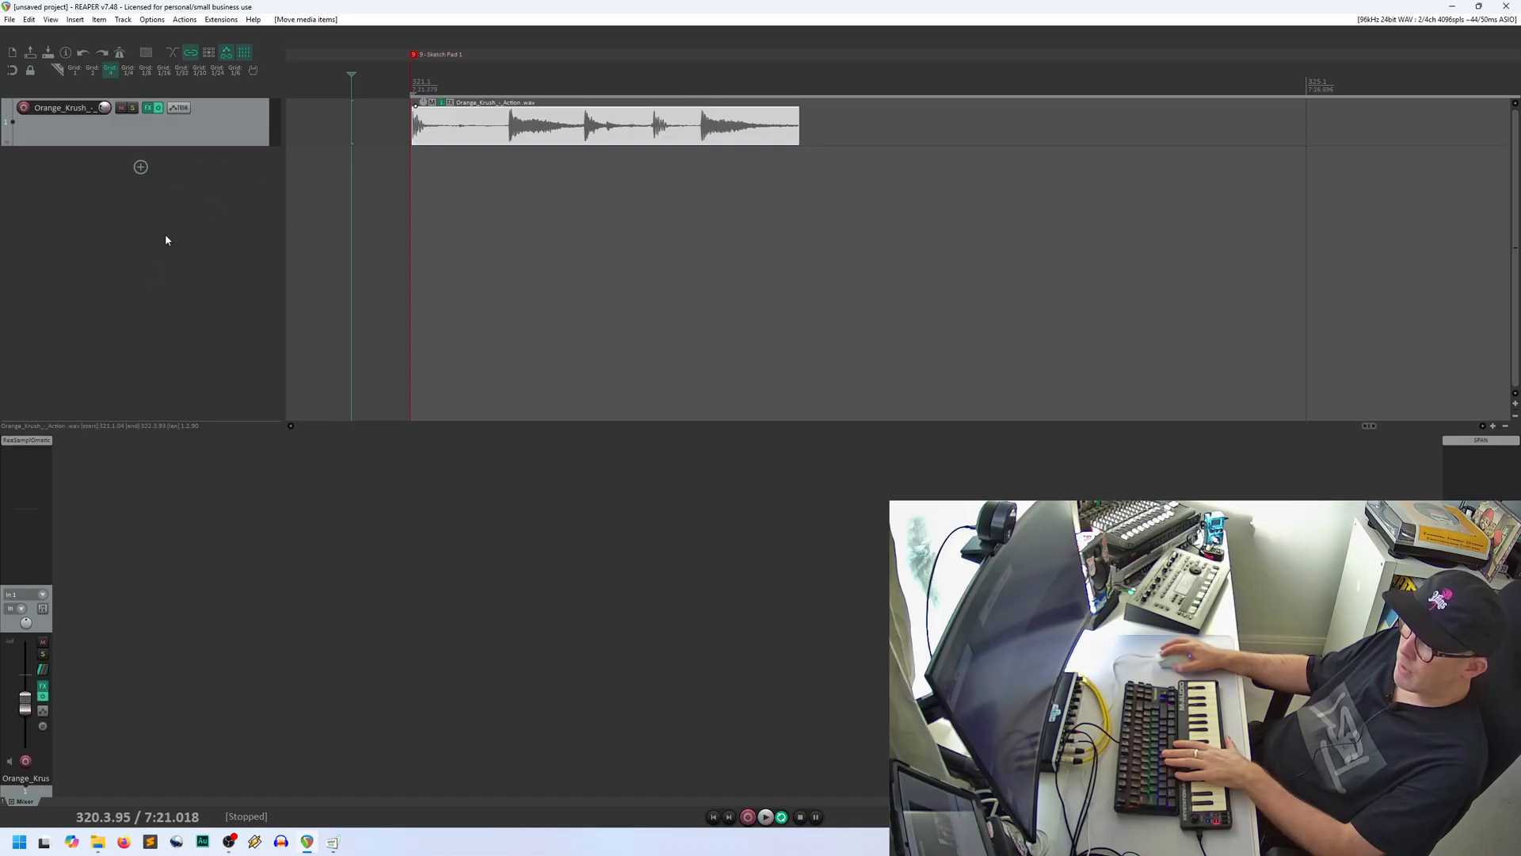
Step: Remove ReaSamplOmatic5000 from the drum break track's FX chain and close the chain
left_click(148, 109)
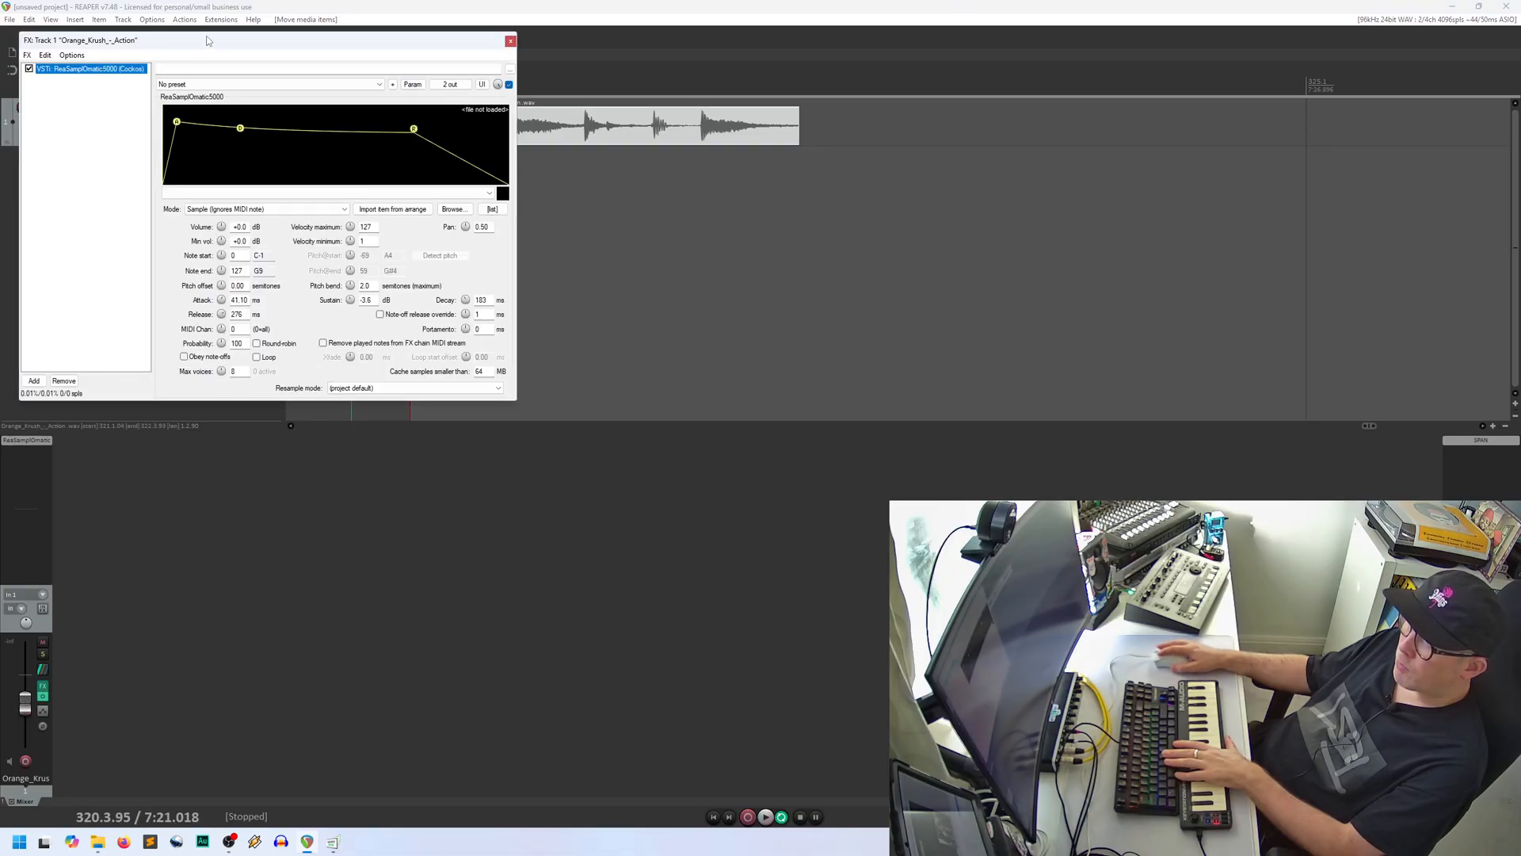
left_click_drag(208, 40, 331, 182)
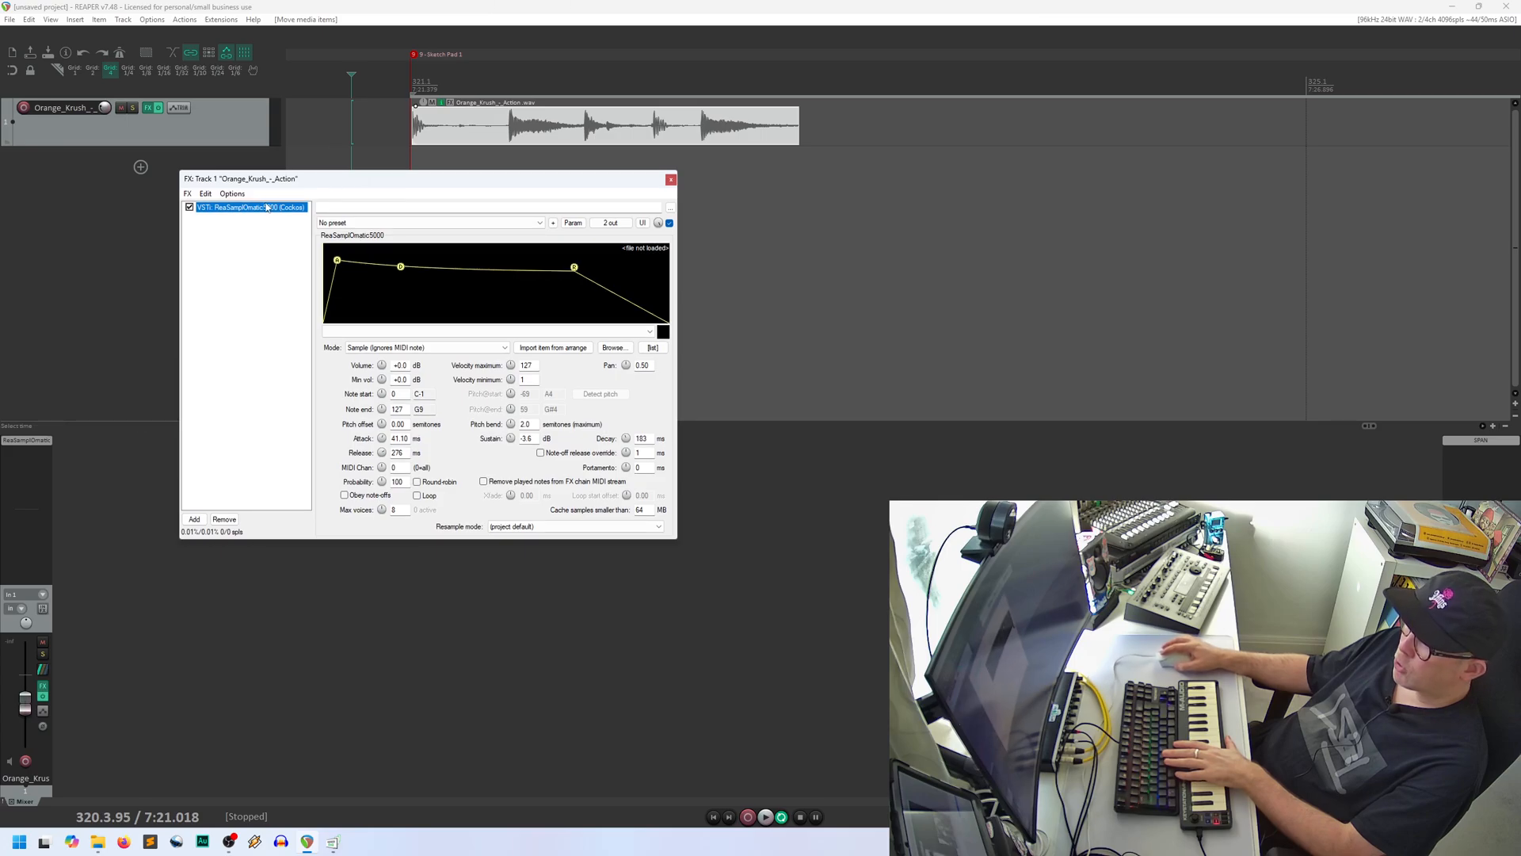
key("Delete")
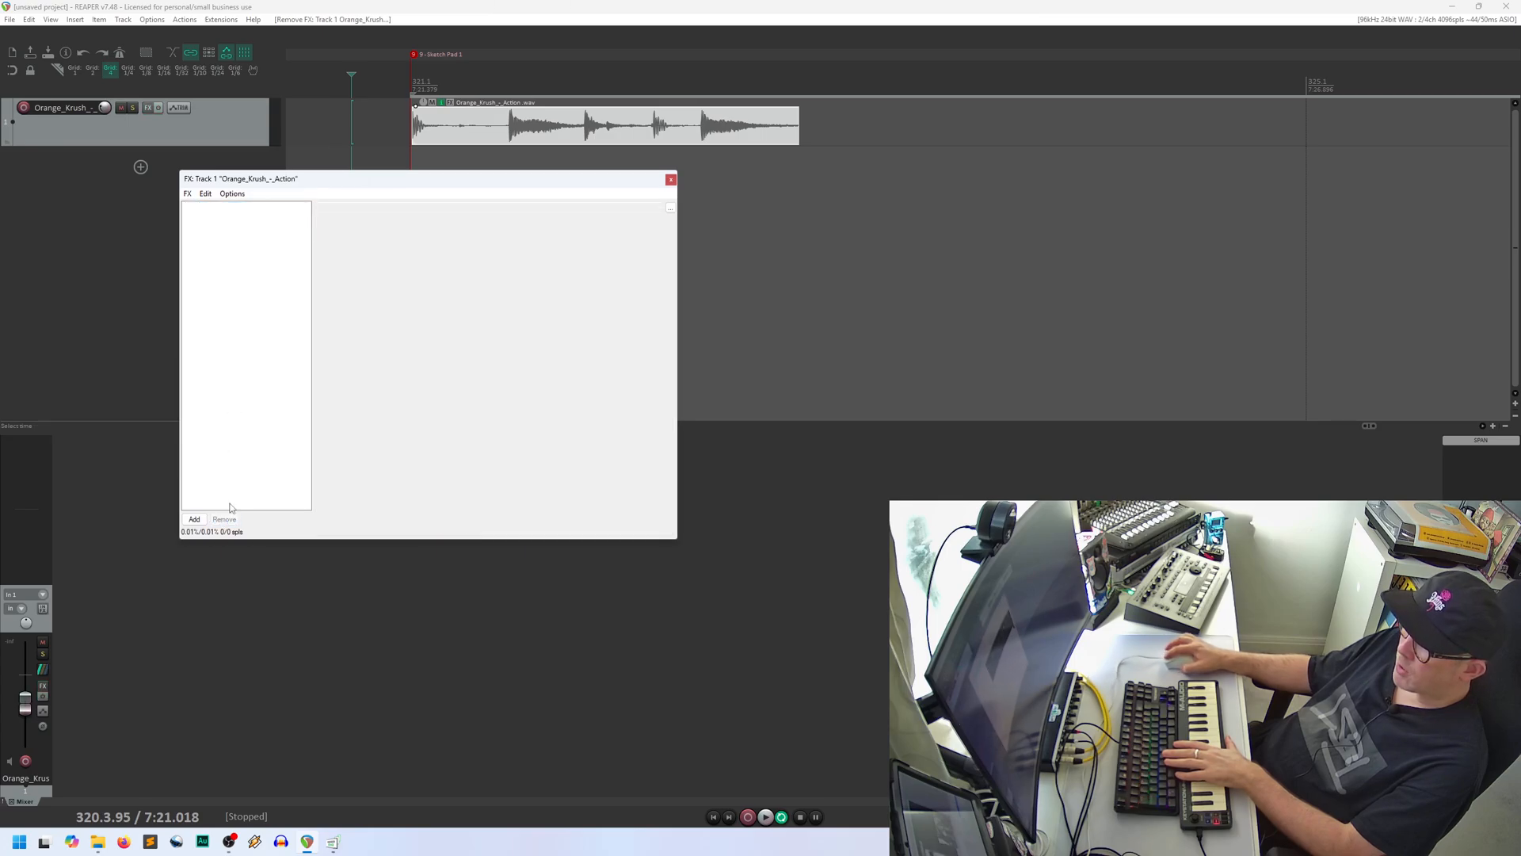
left_click(671, 179)
Step: Create a second track below the drum break and add the ReaSamplOmatic5000 sampler to it
double_click(185, 210)
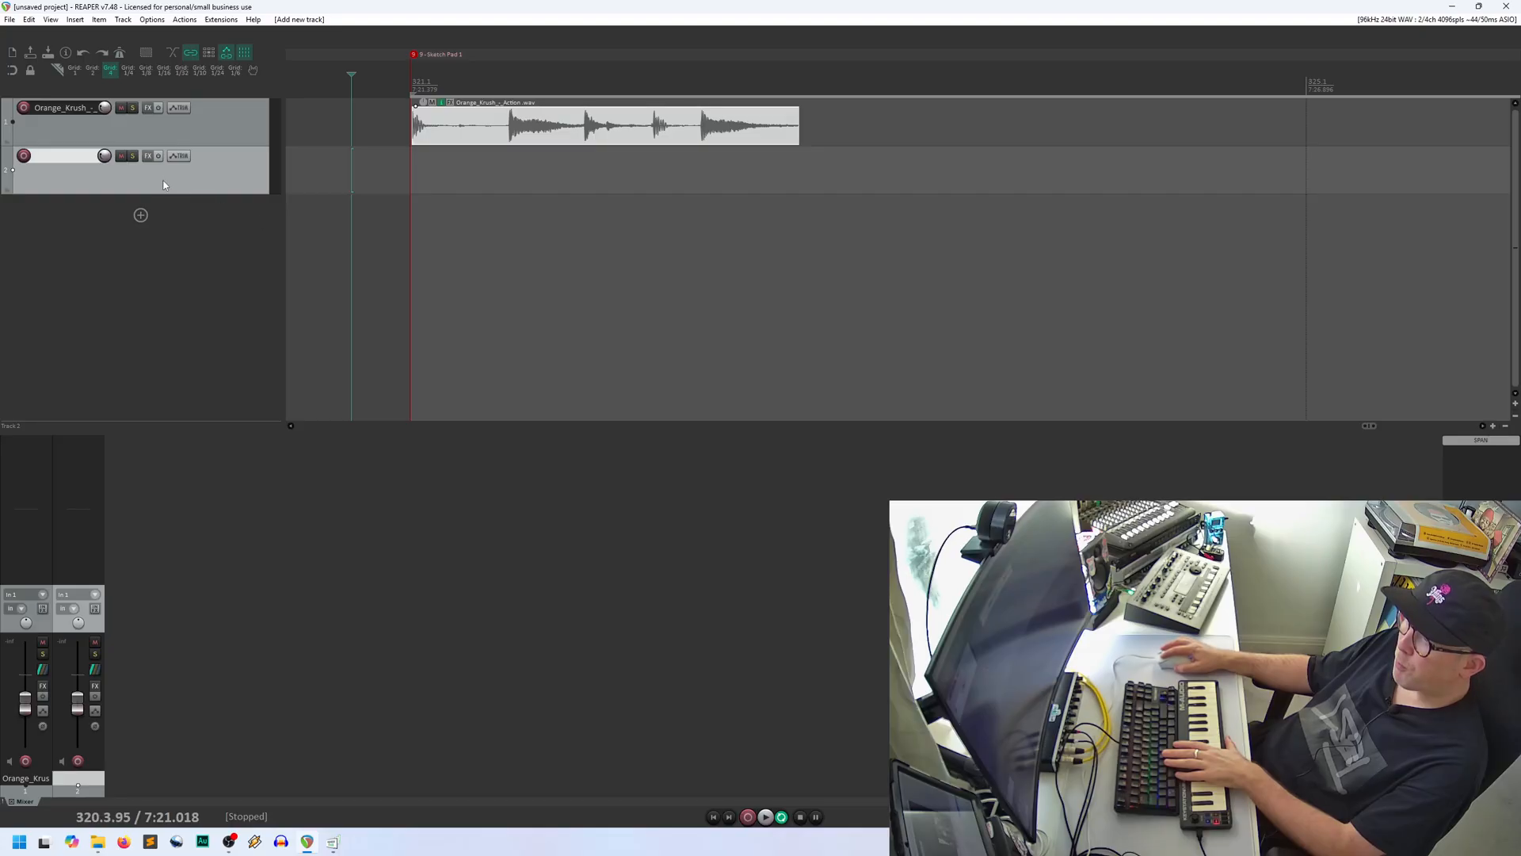
left_click(148, 156)
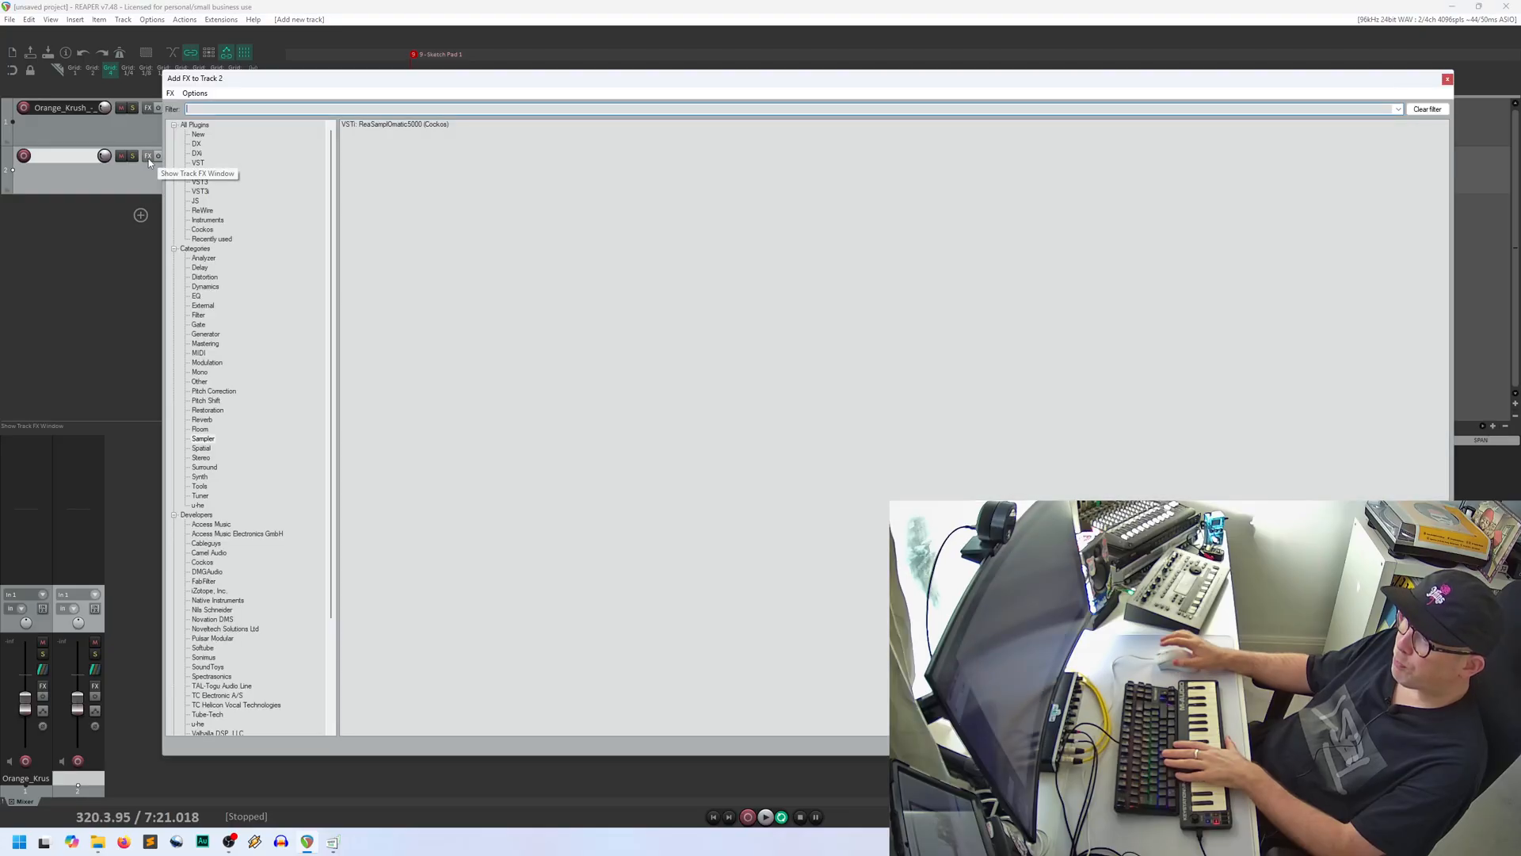
double_click(391, 125)
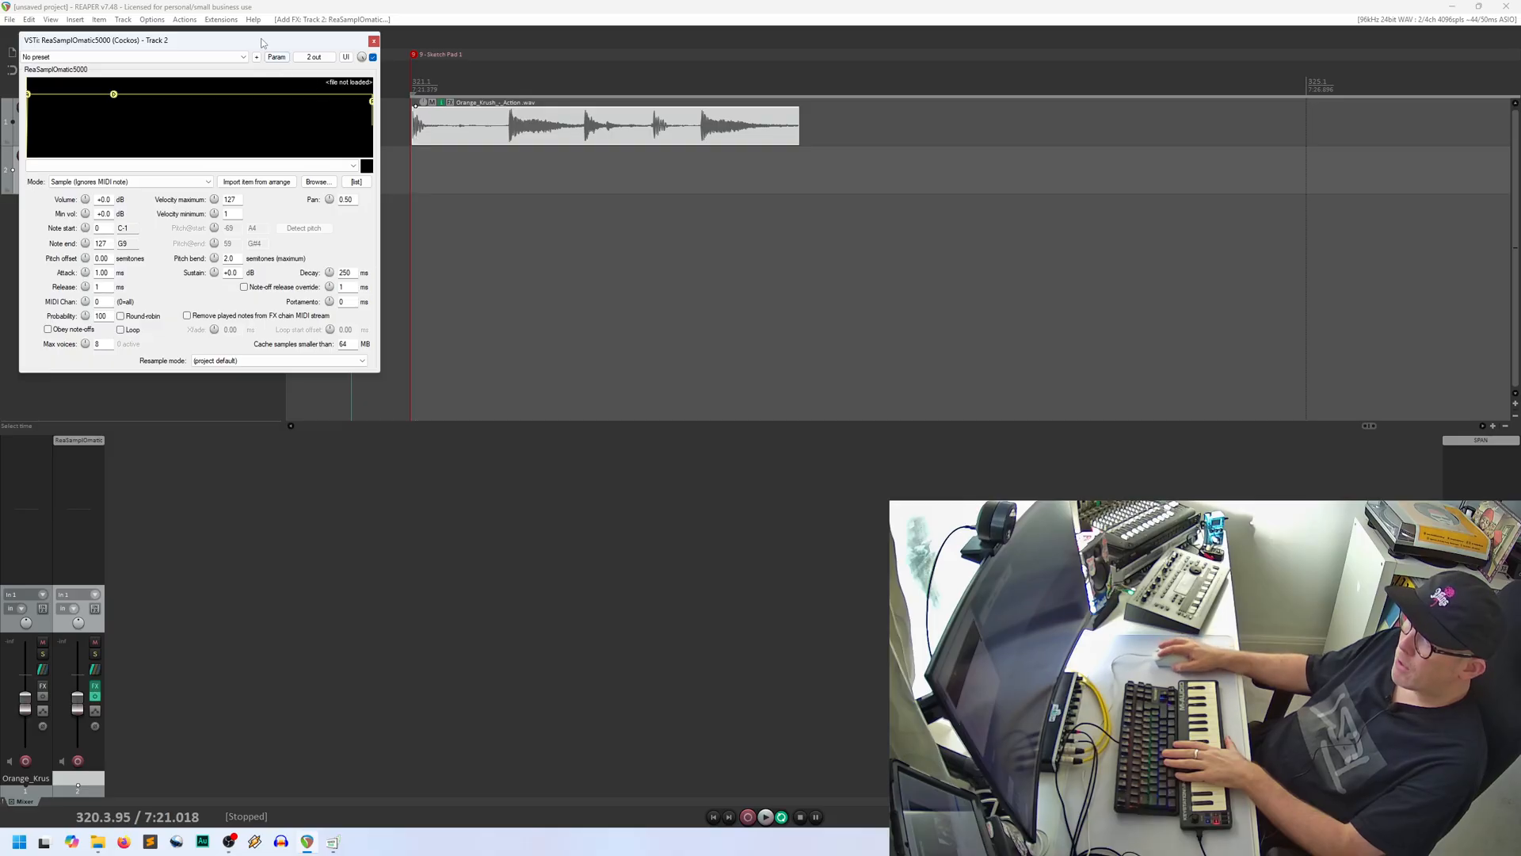
left_click_drag(258, 40, 718, 179)
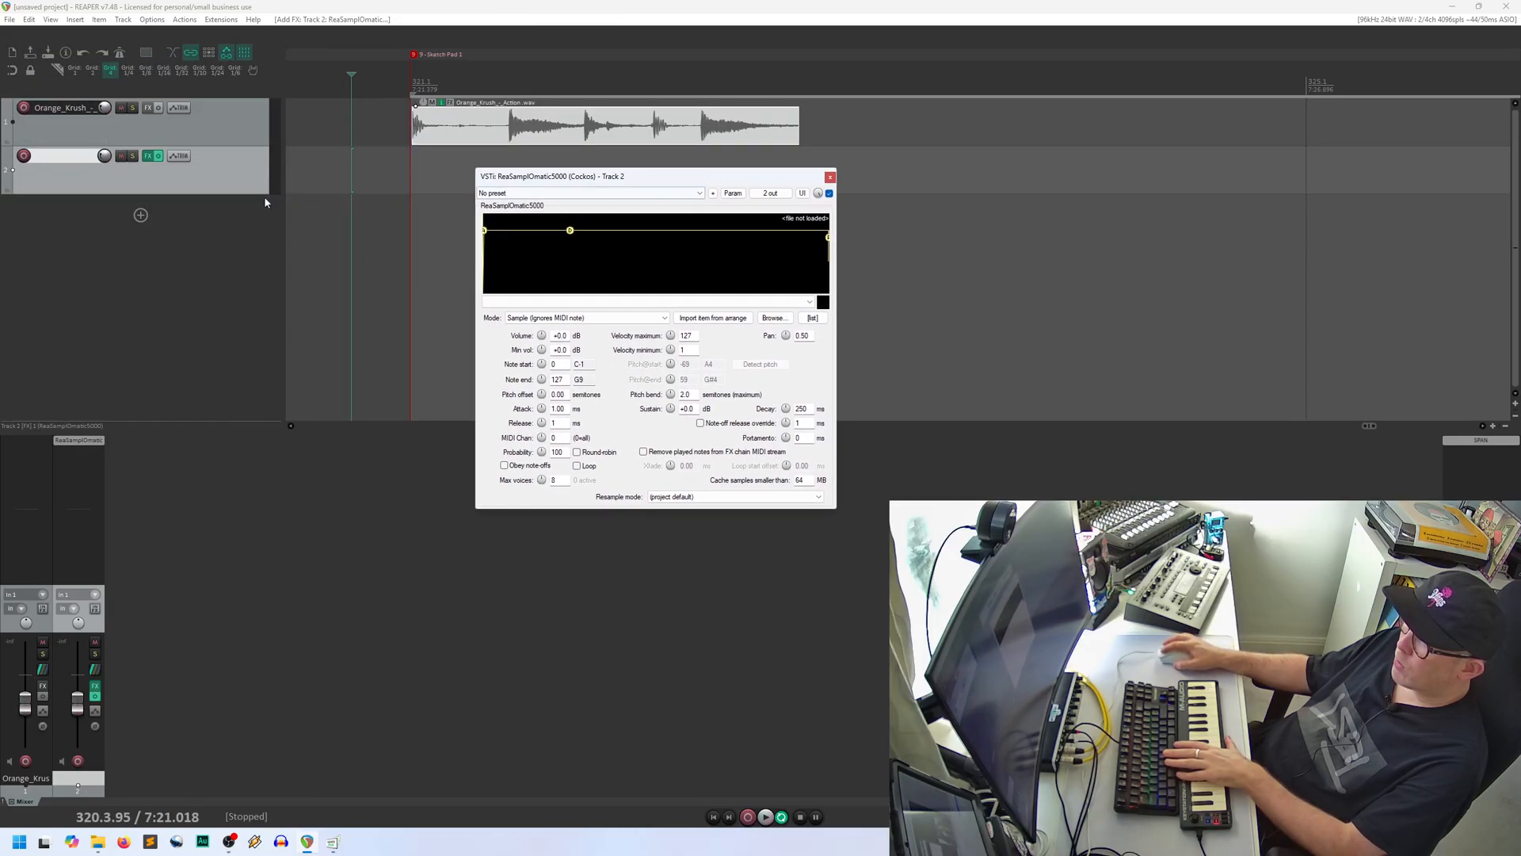
Step: View track 2's FX chain side by side with the floating sampler window, and close both
left_click(148, 157)
left_click_drag(567, 196, 139, 187)
left_click(95, 215)
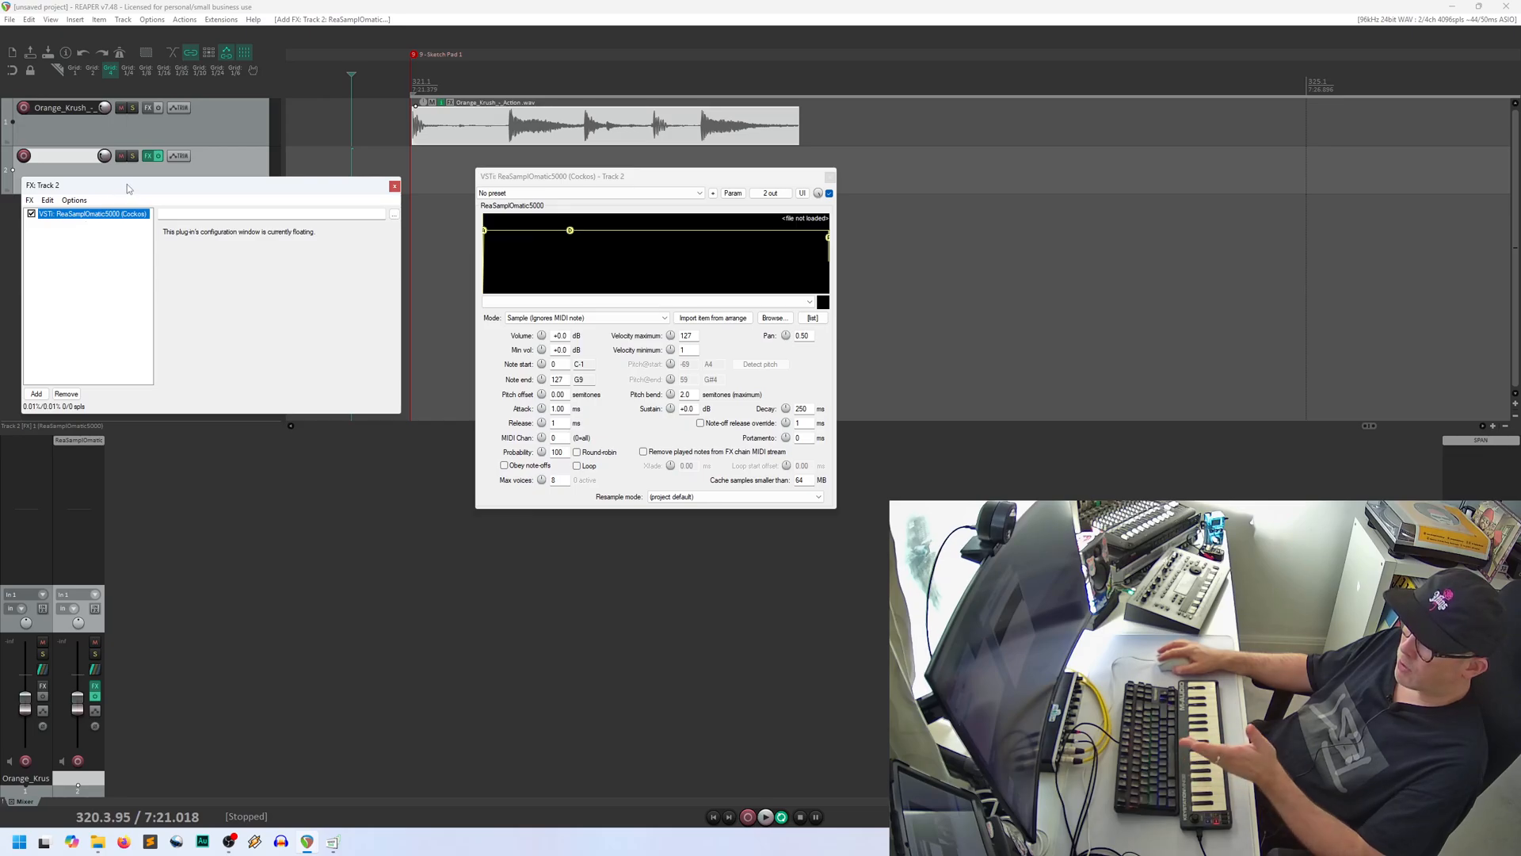
left_click_drag(120, 188, 121, 211)
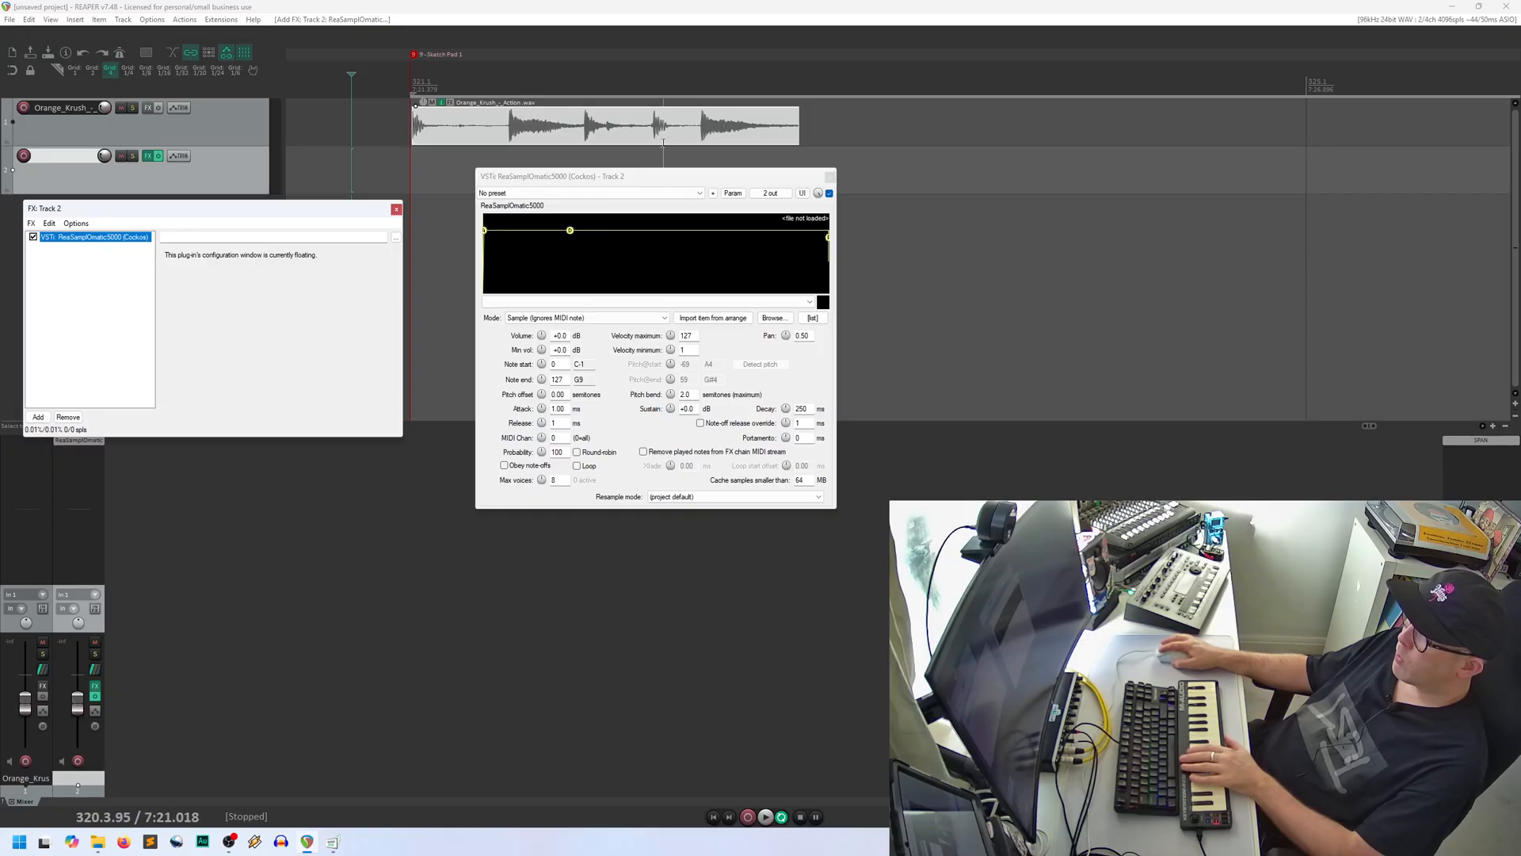
left_click_drag(655, 180, 621, 186)
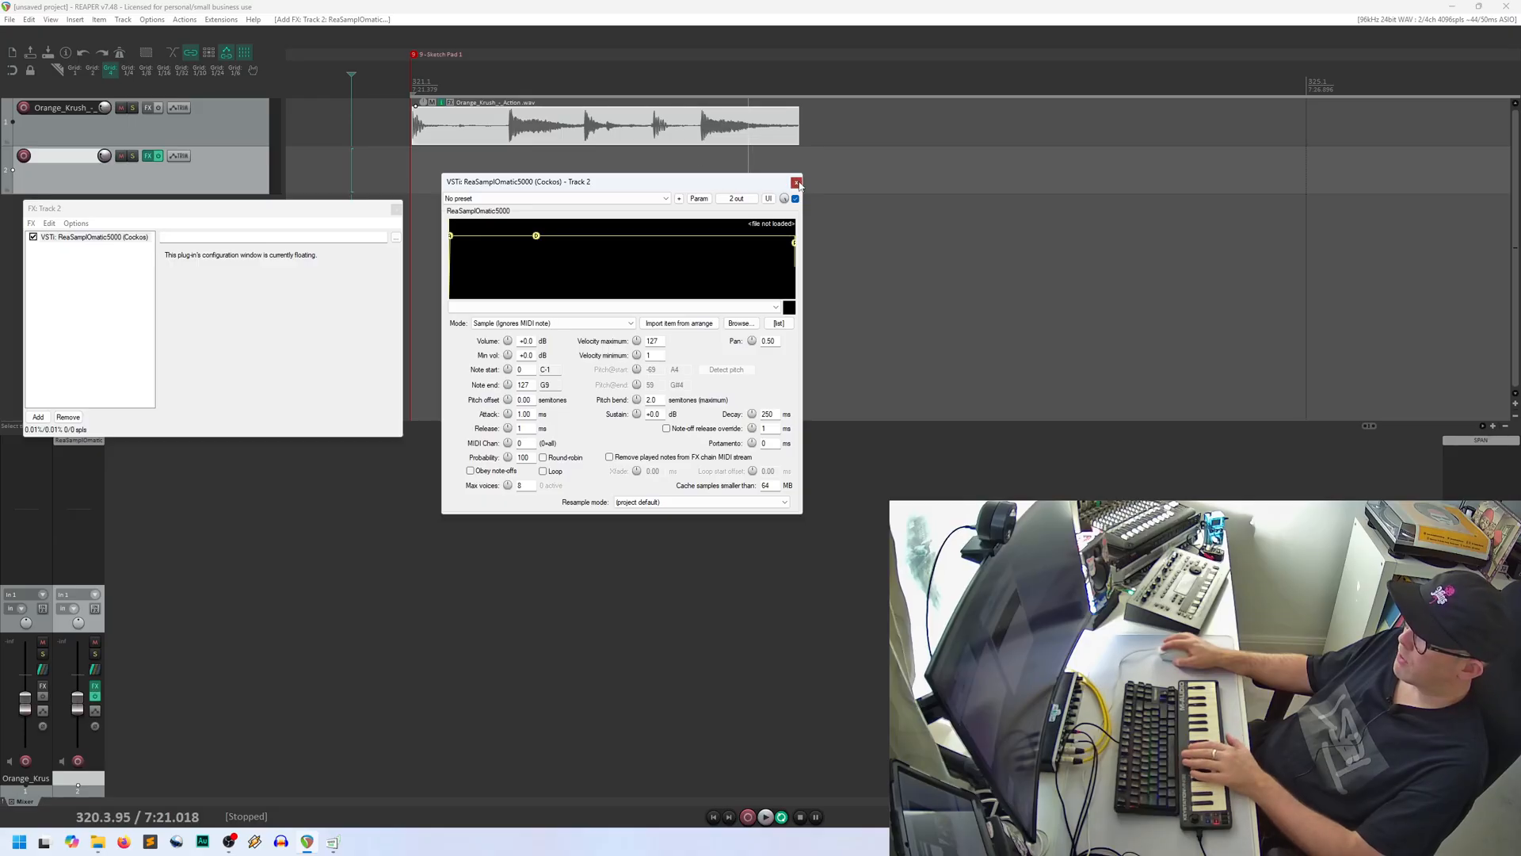
left_click(796, 183)
left_click(514, 208)
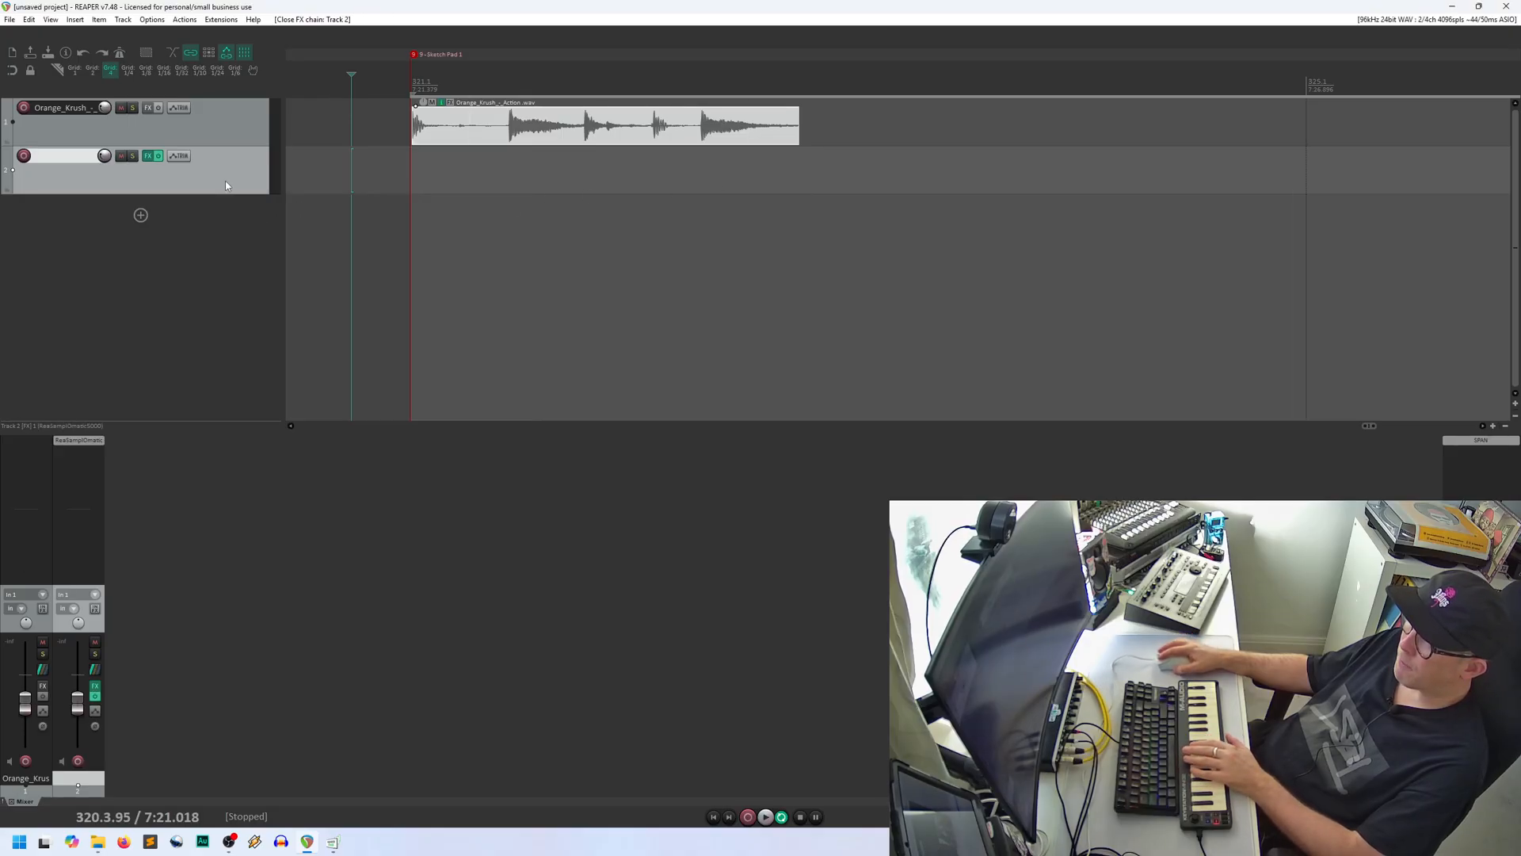
Step: Audition the drum break on track 1 from its start
left_click(239, 126)
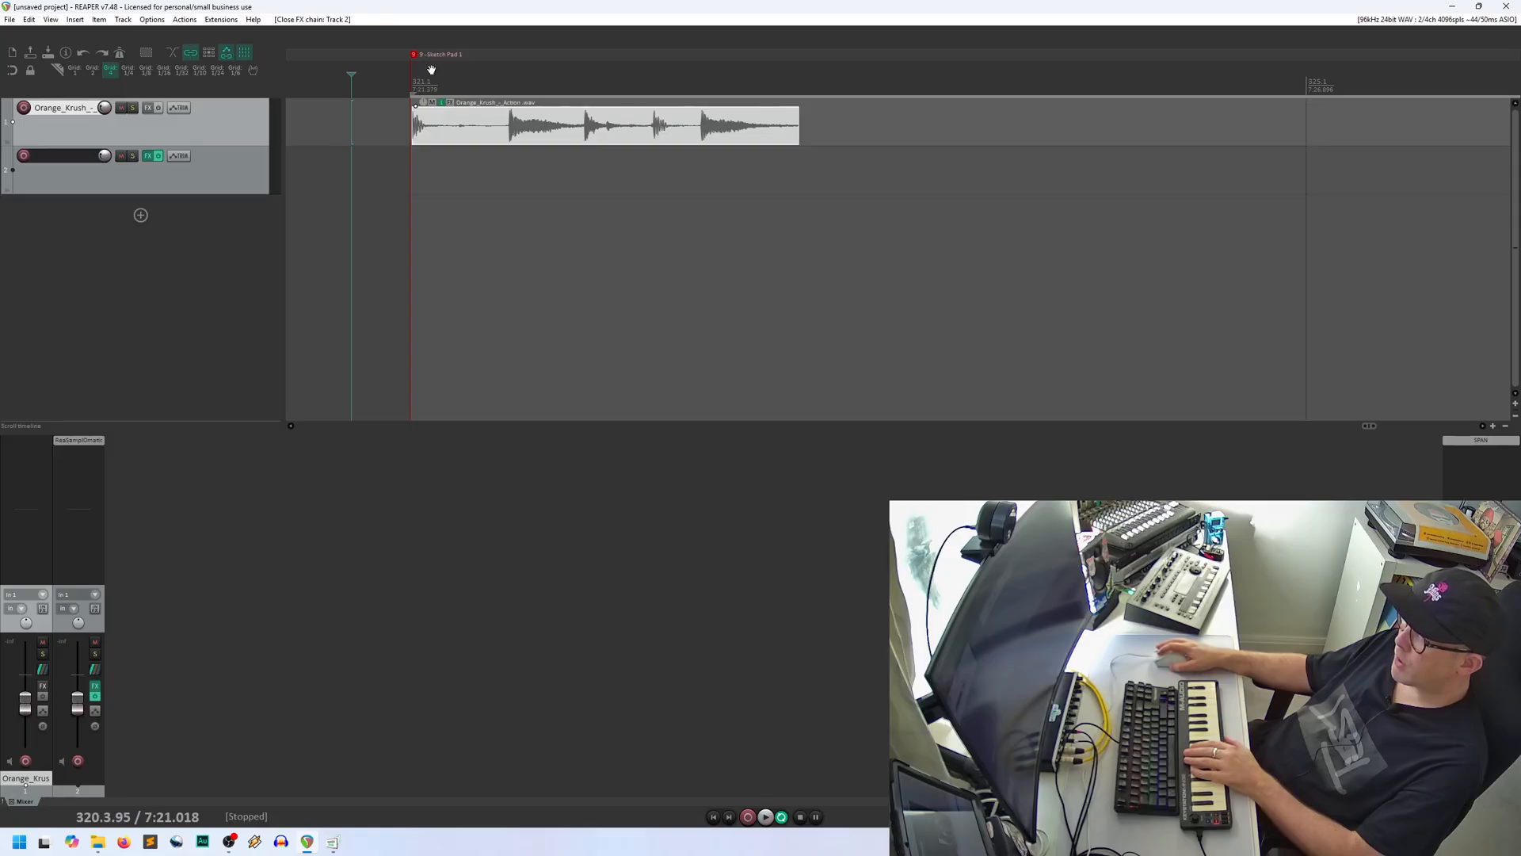
scroll(431, 69, "up", 3)
scroll(424, 103, "down", 3)
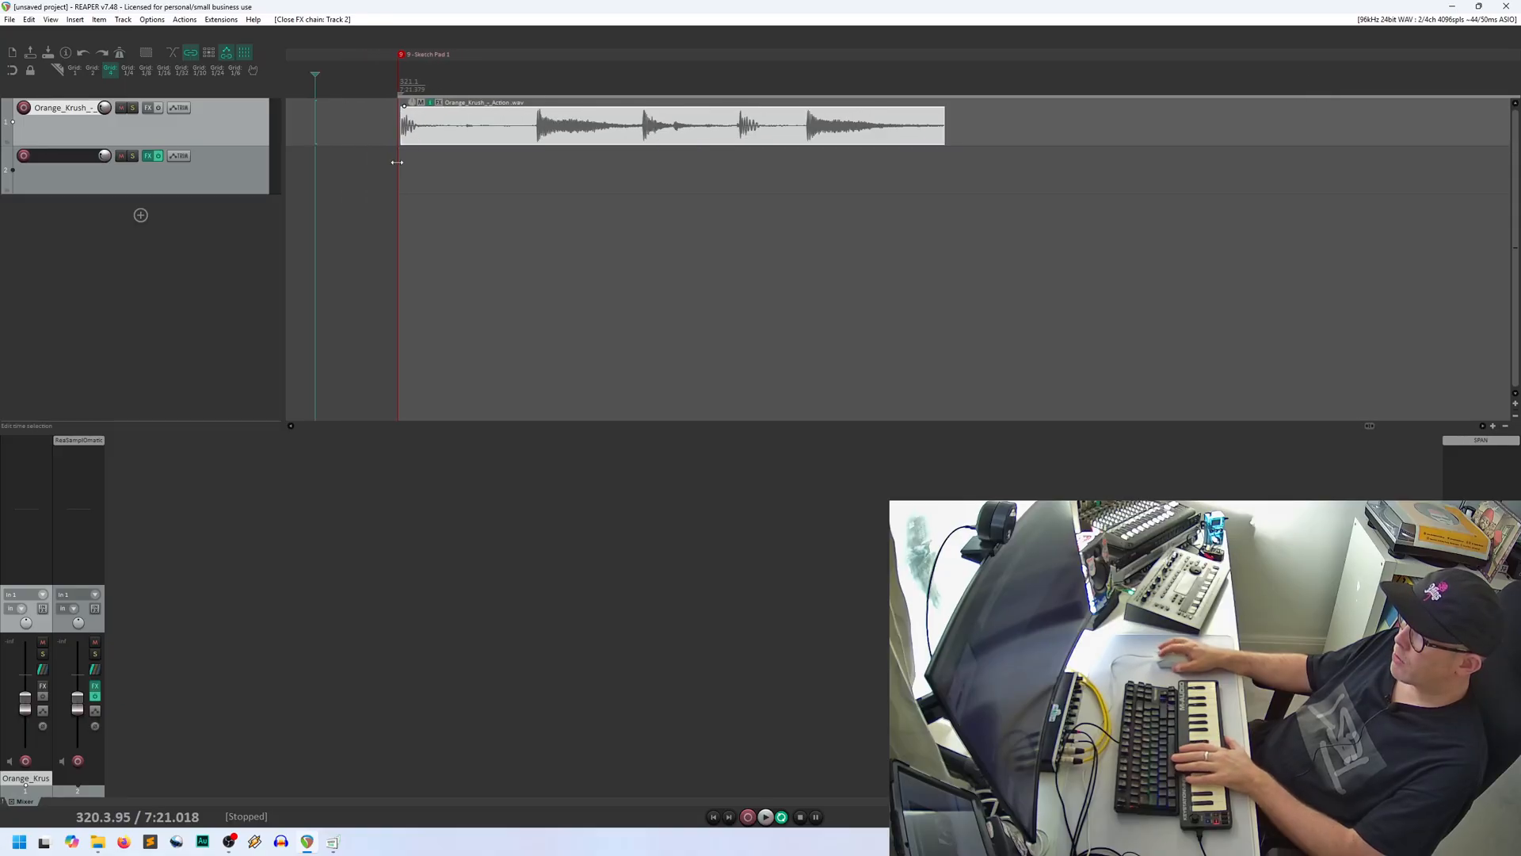
left_click(412, 161)
key("space")
key("space")
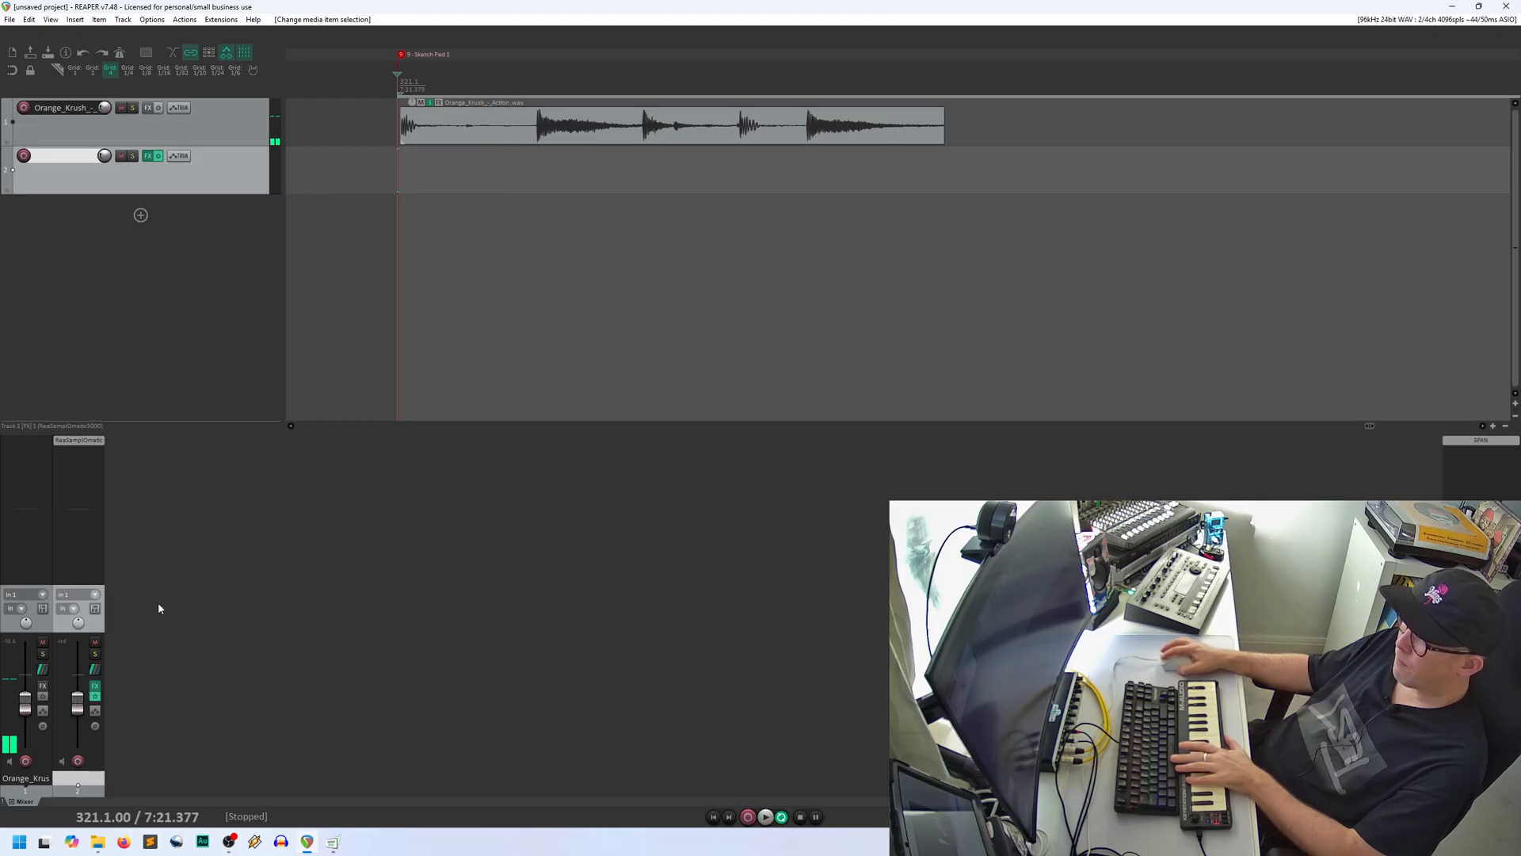
Step: Raise the drum break track's volume in the mixer and play the break from its start
left_click_drag(24, 704, 25, 680)
key("space")
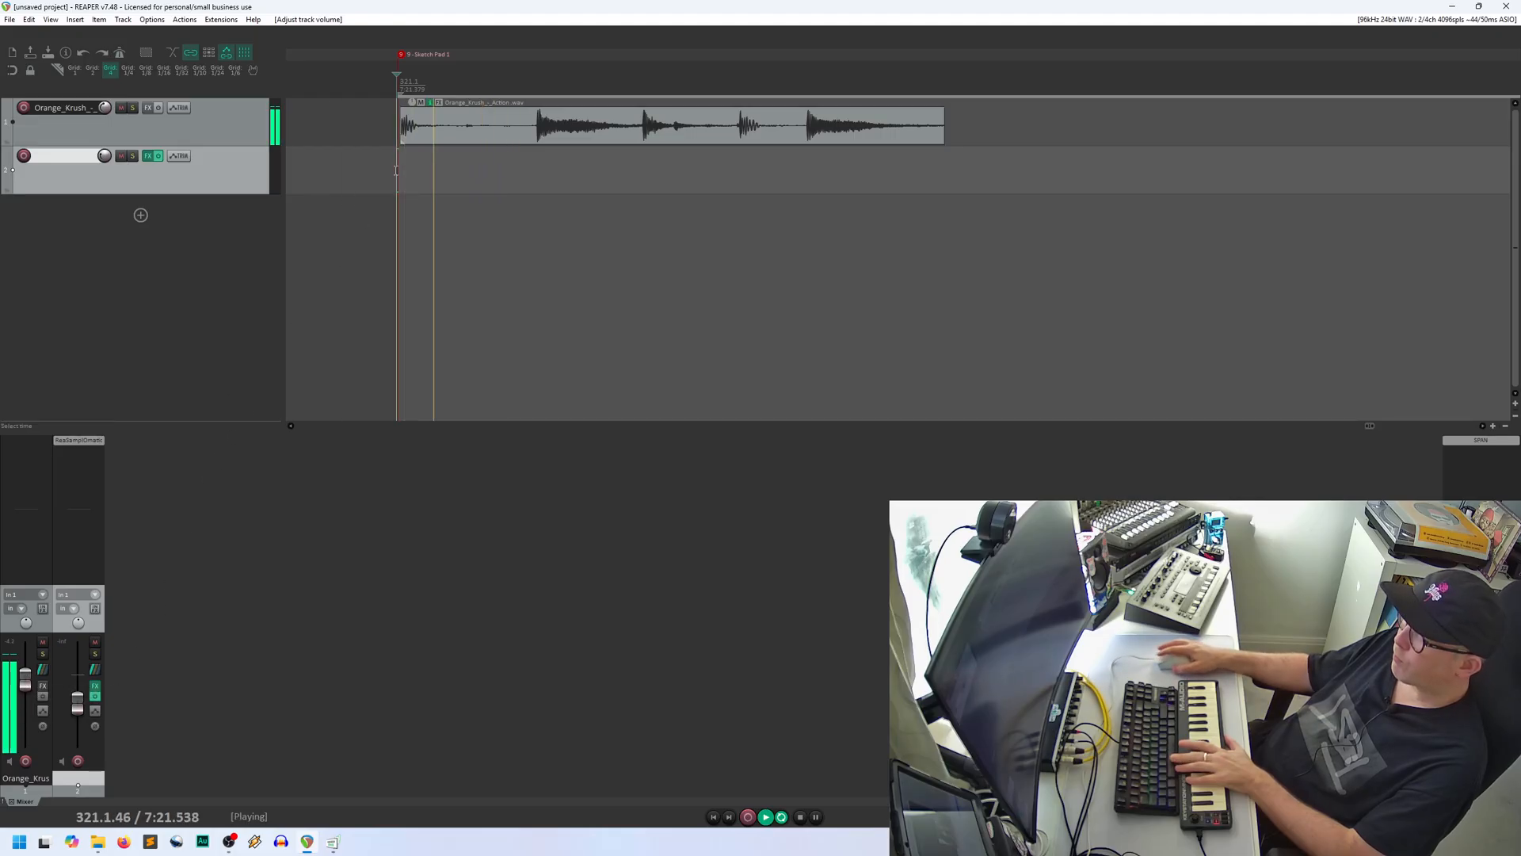
left_click(421, 177)
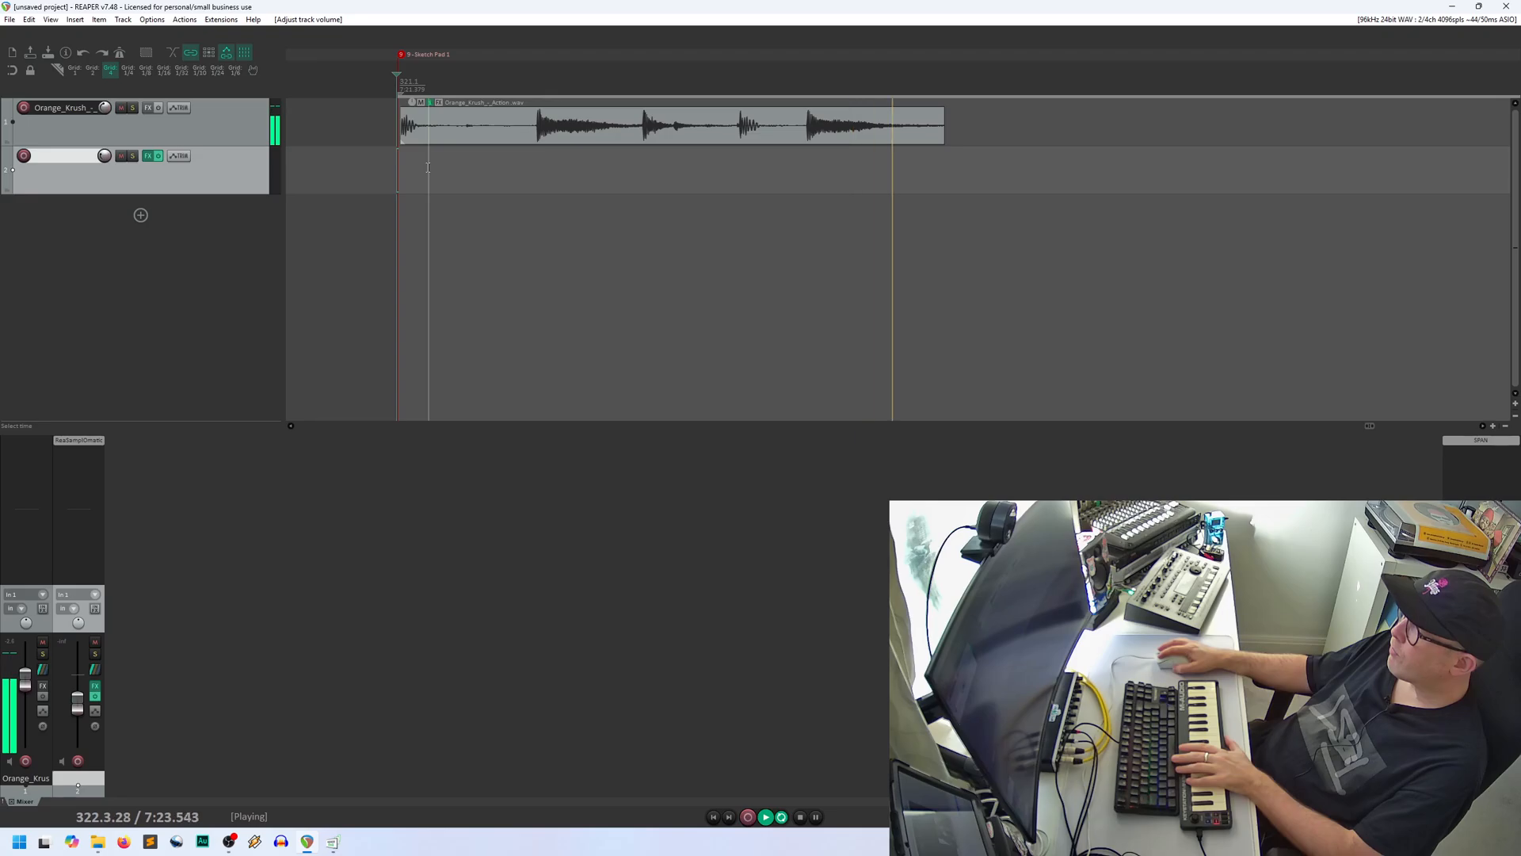
key("space")
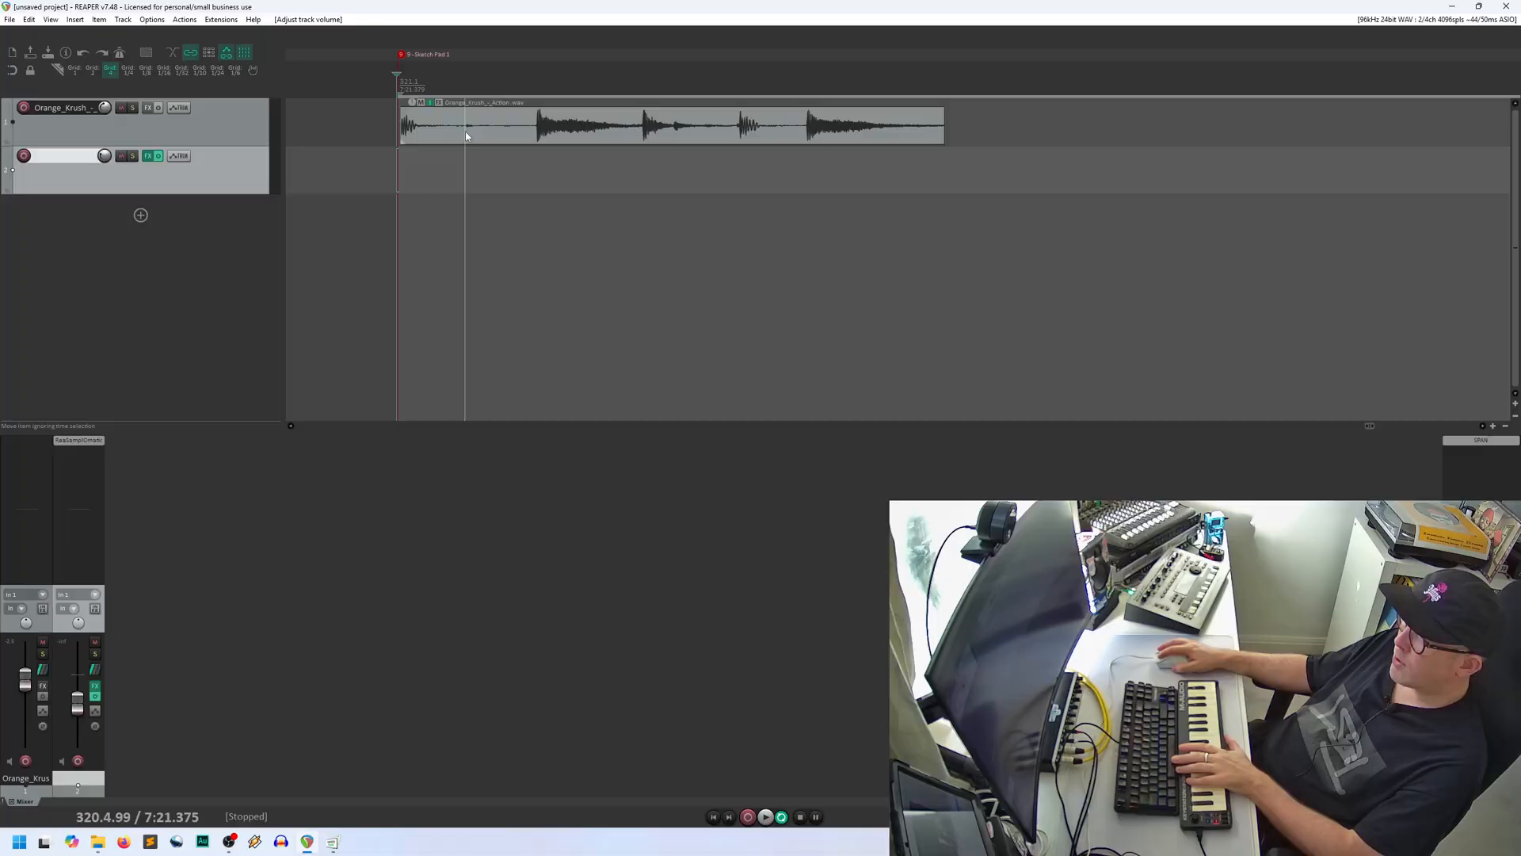
Step: Split the drum break after the first hit at about 321.1.86 and at the second hit's onset at about 321.2.78
left_click(466, 137)
key("s")
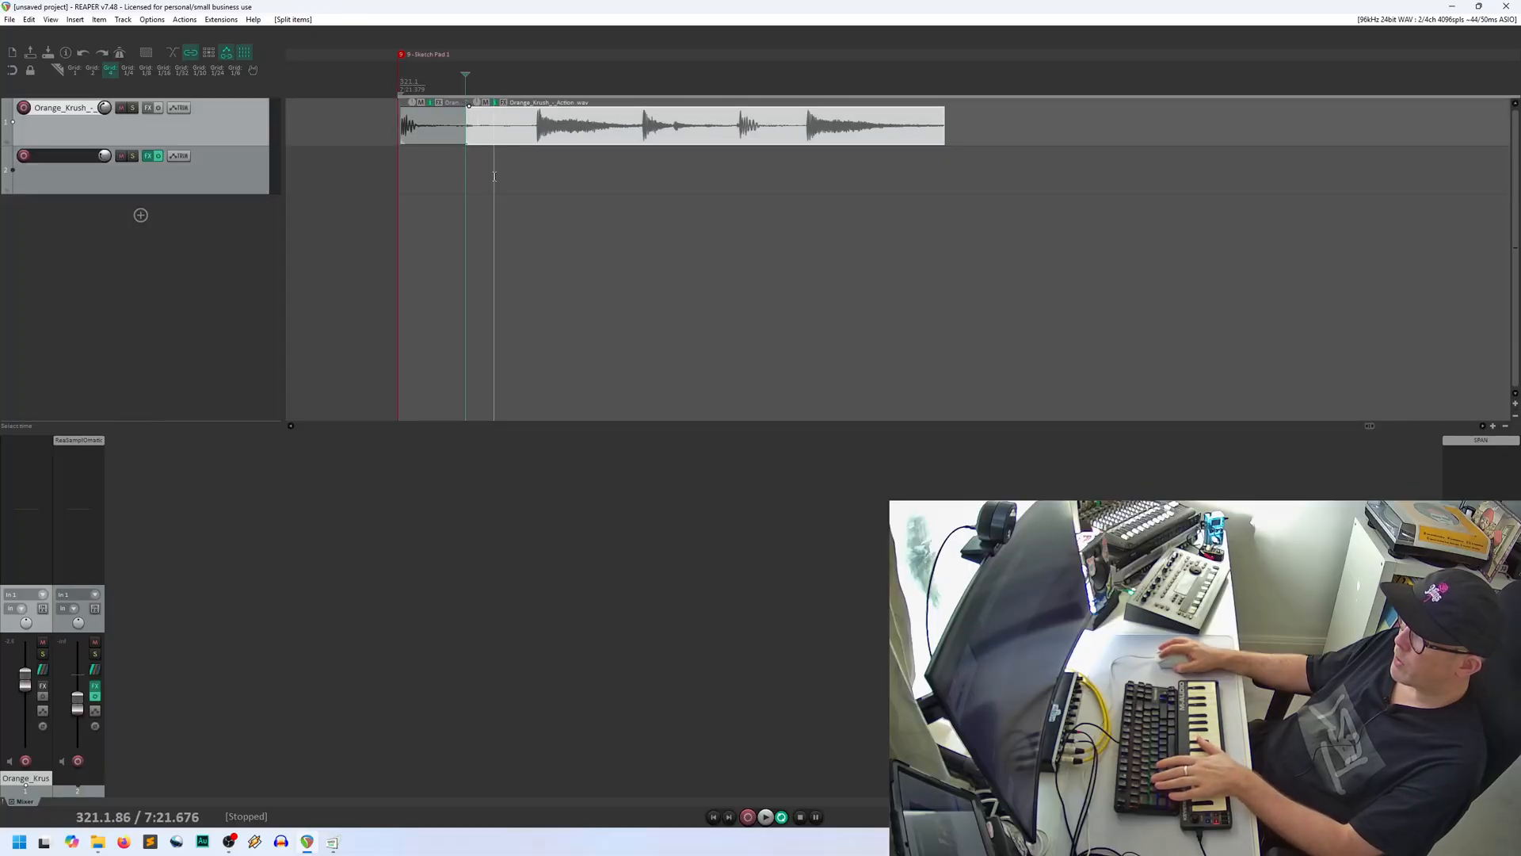
left_click(537, 137)
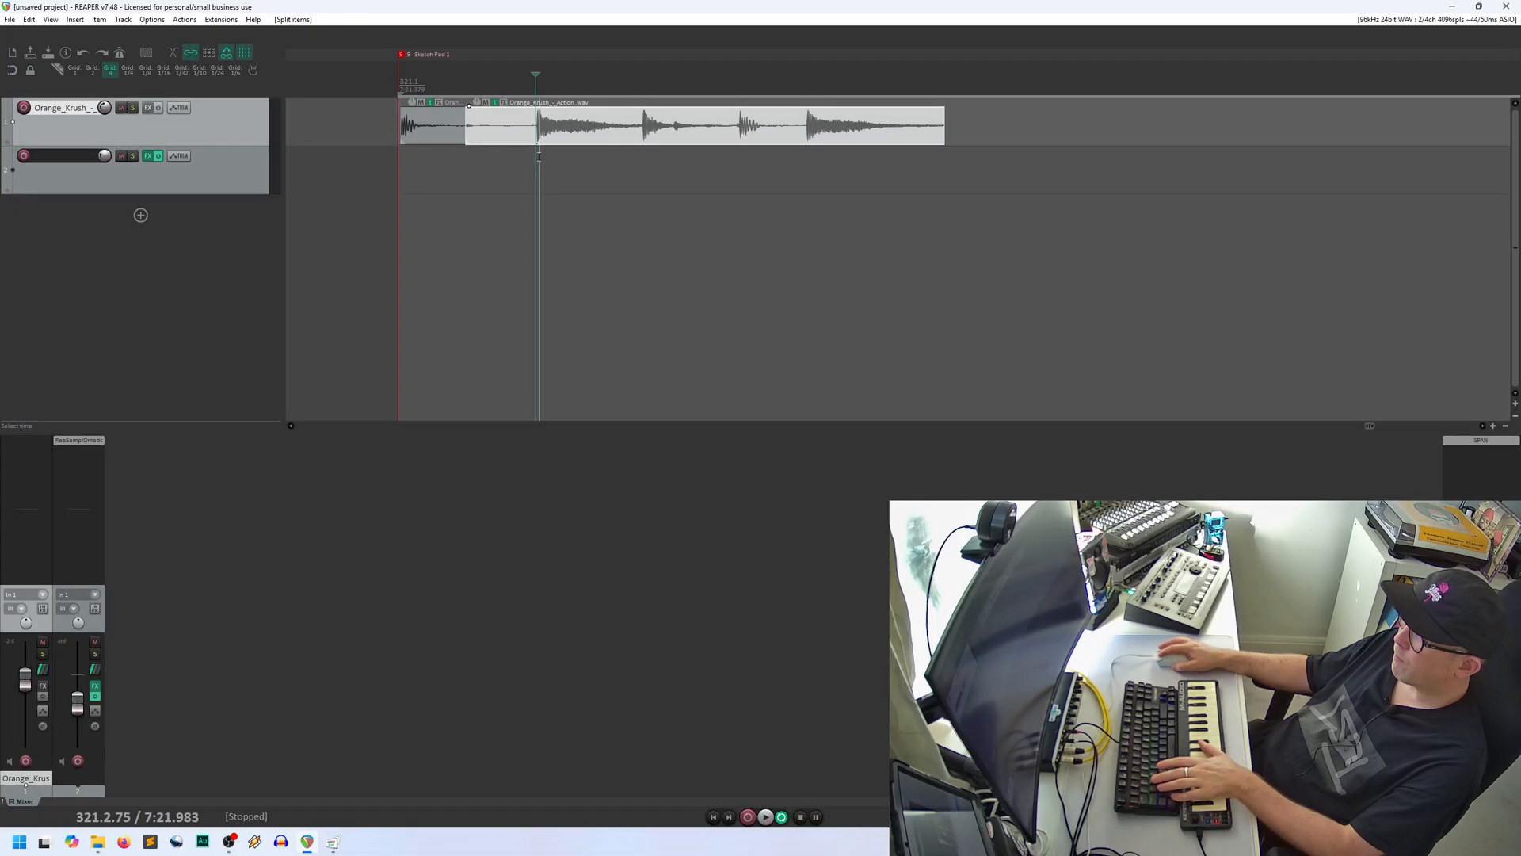
scroll(539, 141, "up", 6)
scroll(540, 144, "up", 4)
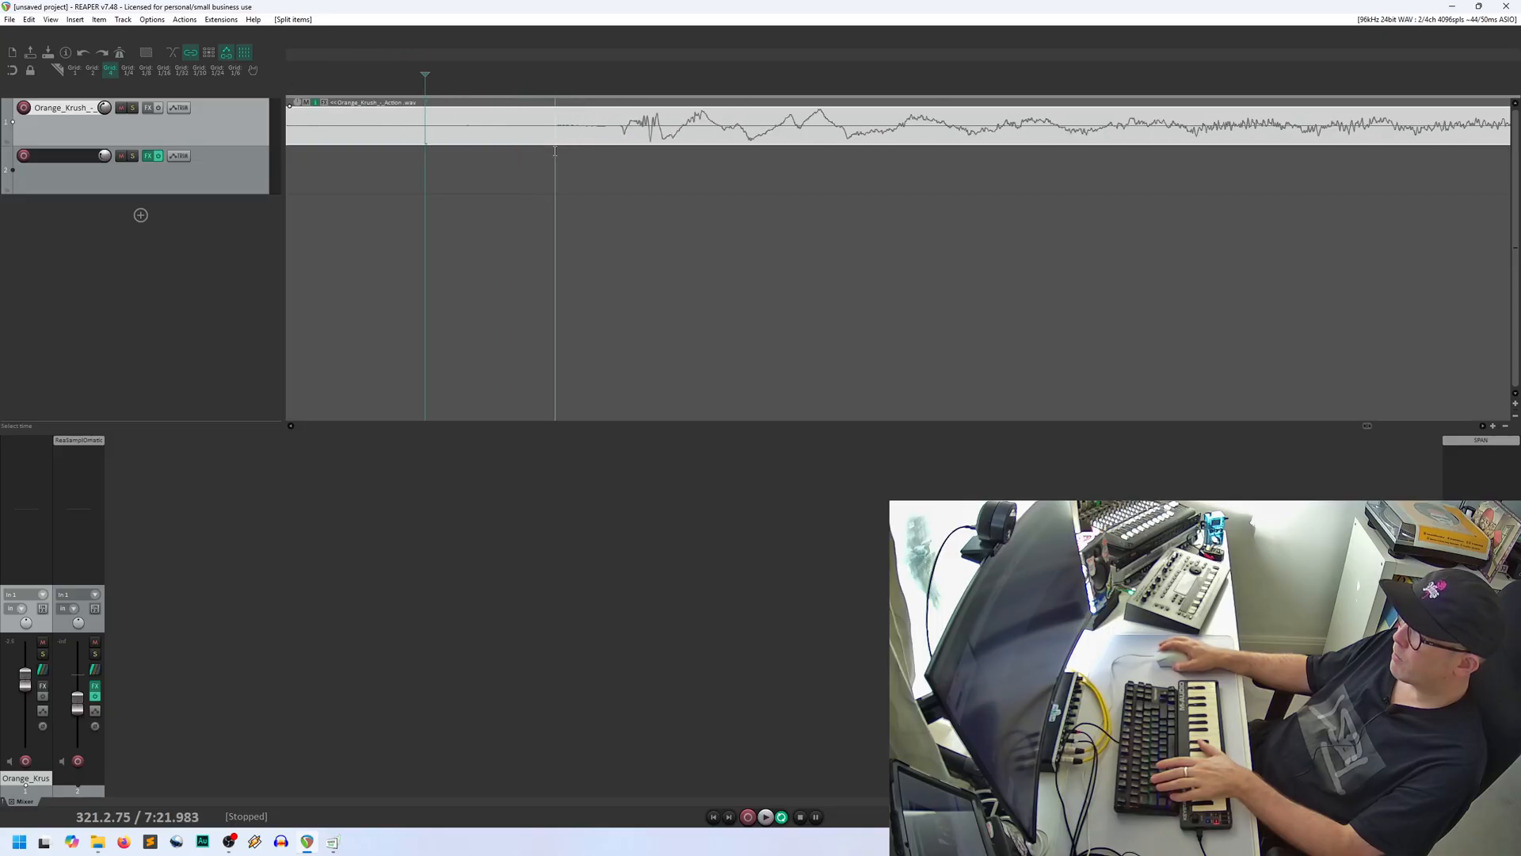
left_click(634, 145)
key("s")
scroll(637, 143, "down", 8)
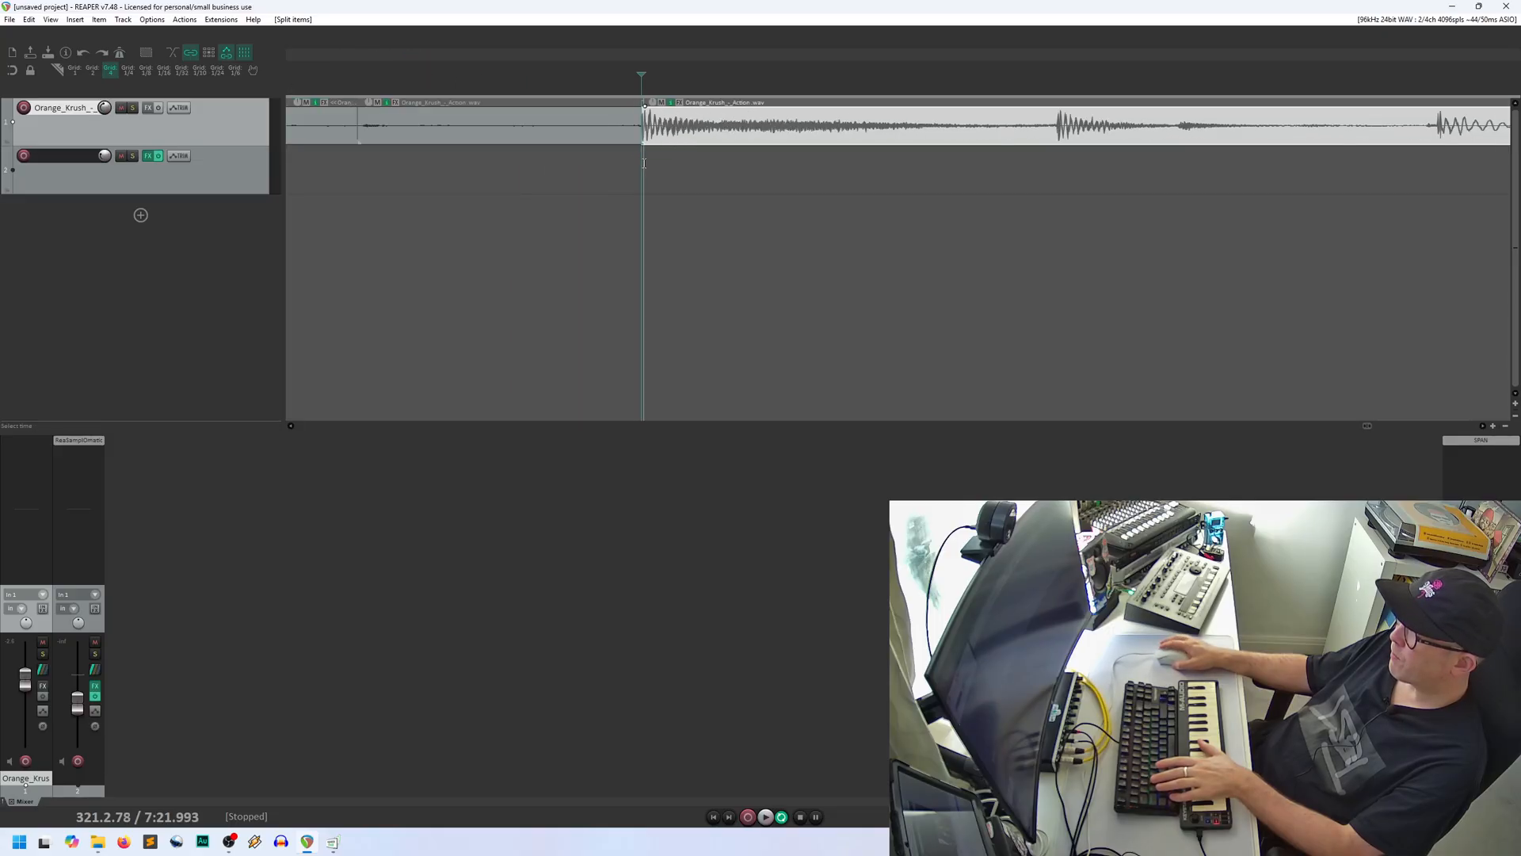
Step: Split the drum break at the next hit's onset at about 321.4.12
left_click(796, 140)
scroll(796, 140, "up", 8)
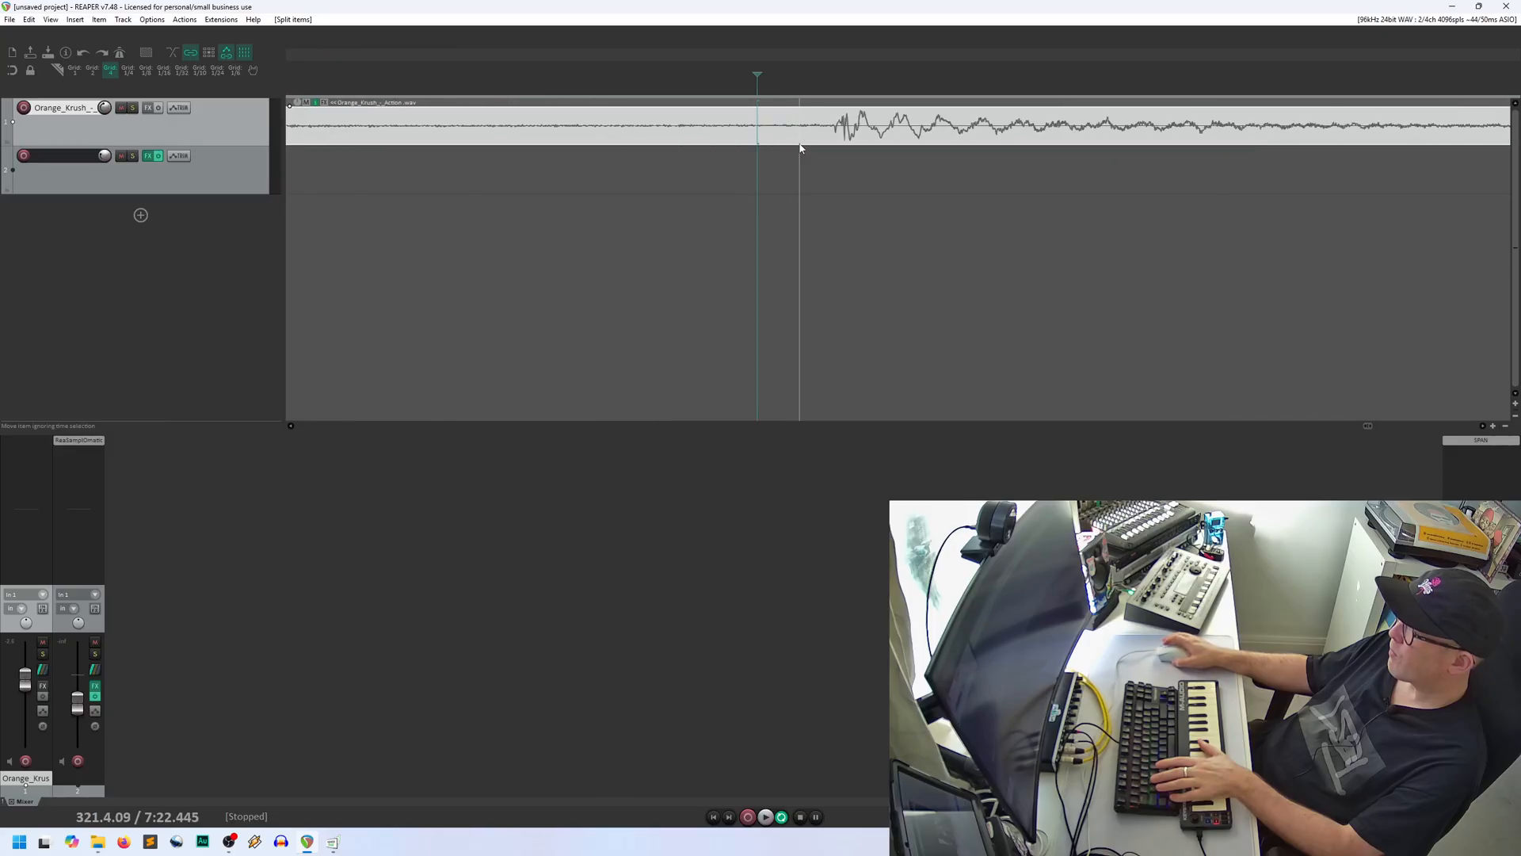
left_click(924, 133)
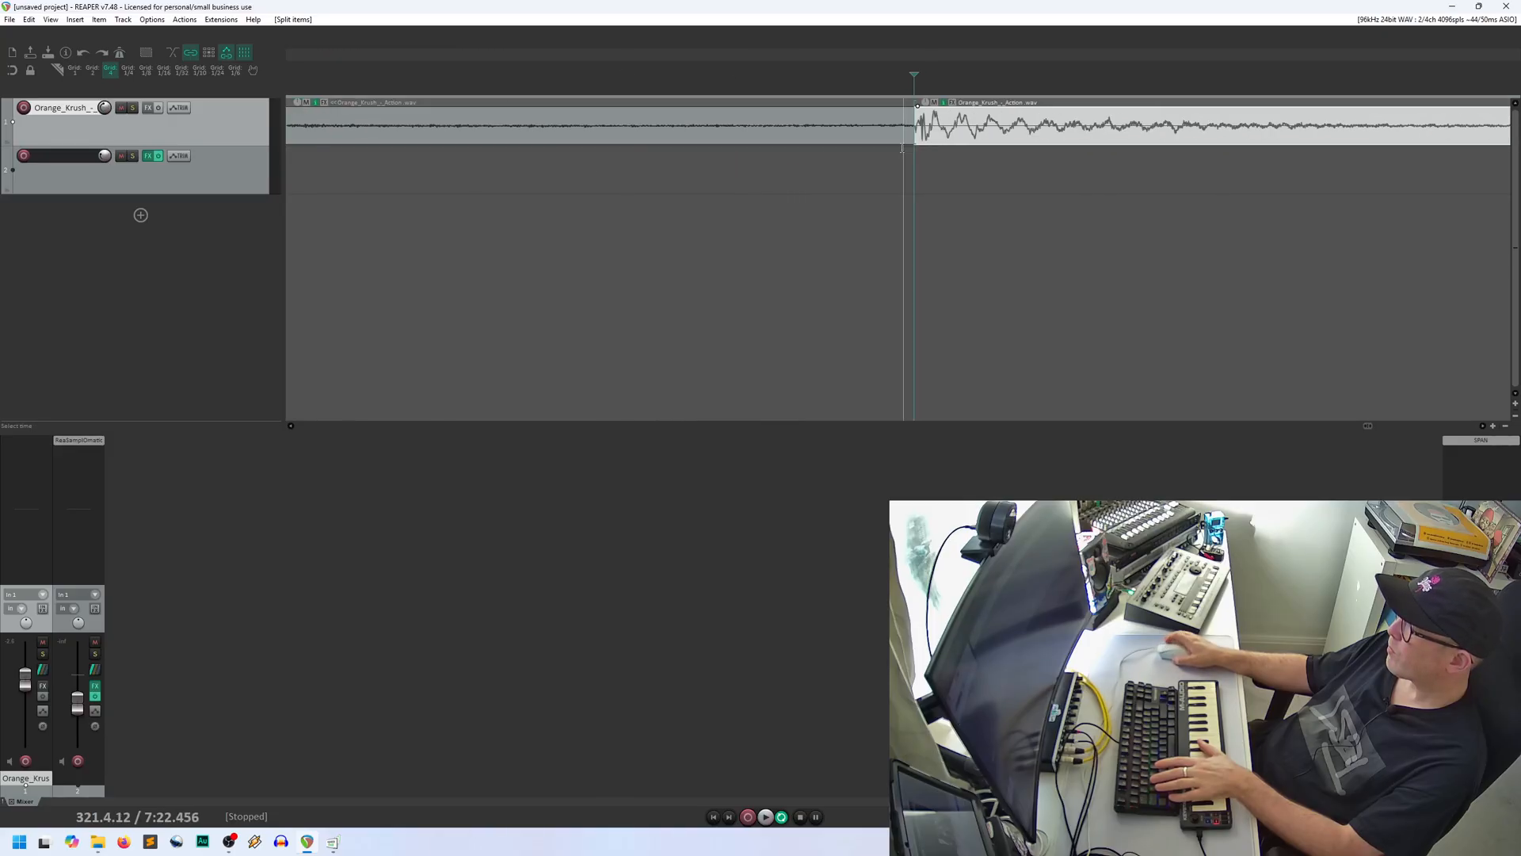
Step: Play the partly sliced drum break briefly from just before its start
scroll(925, 134, "down", 8)
left_click(696, 154)
key("space")
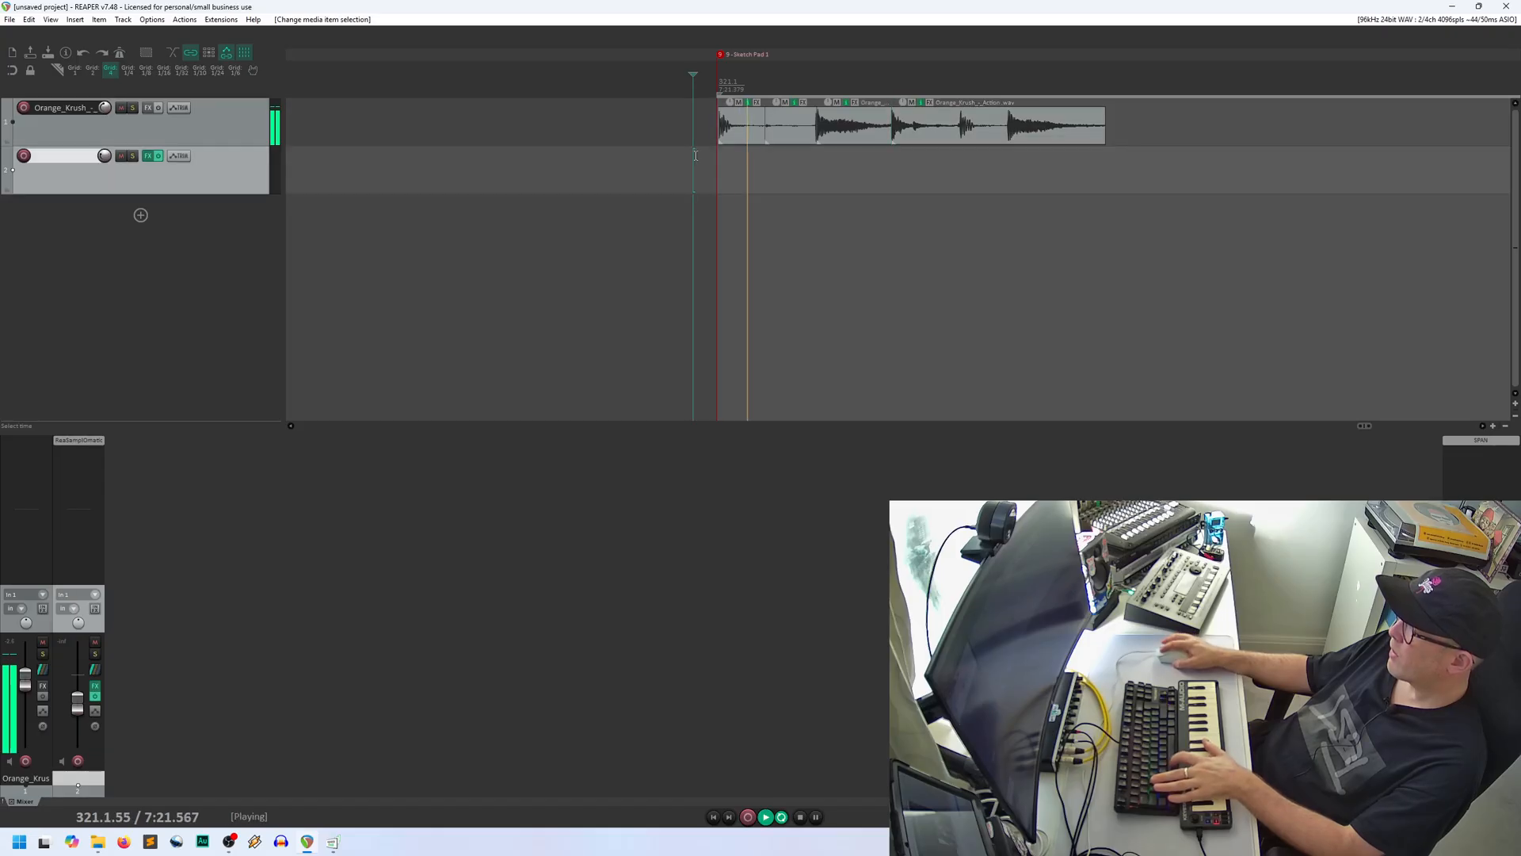
key("space")
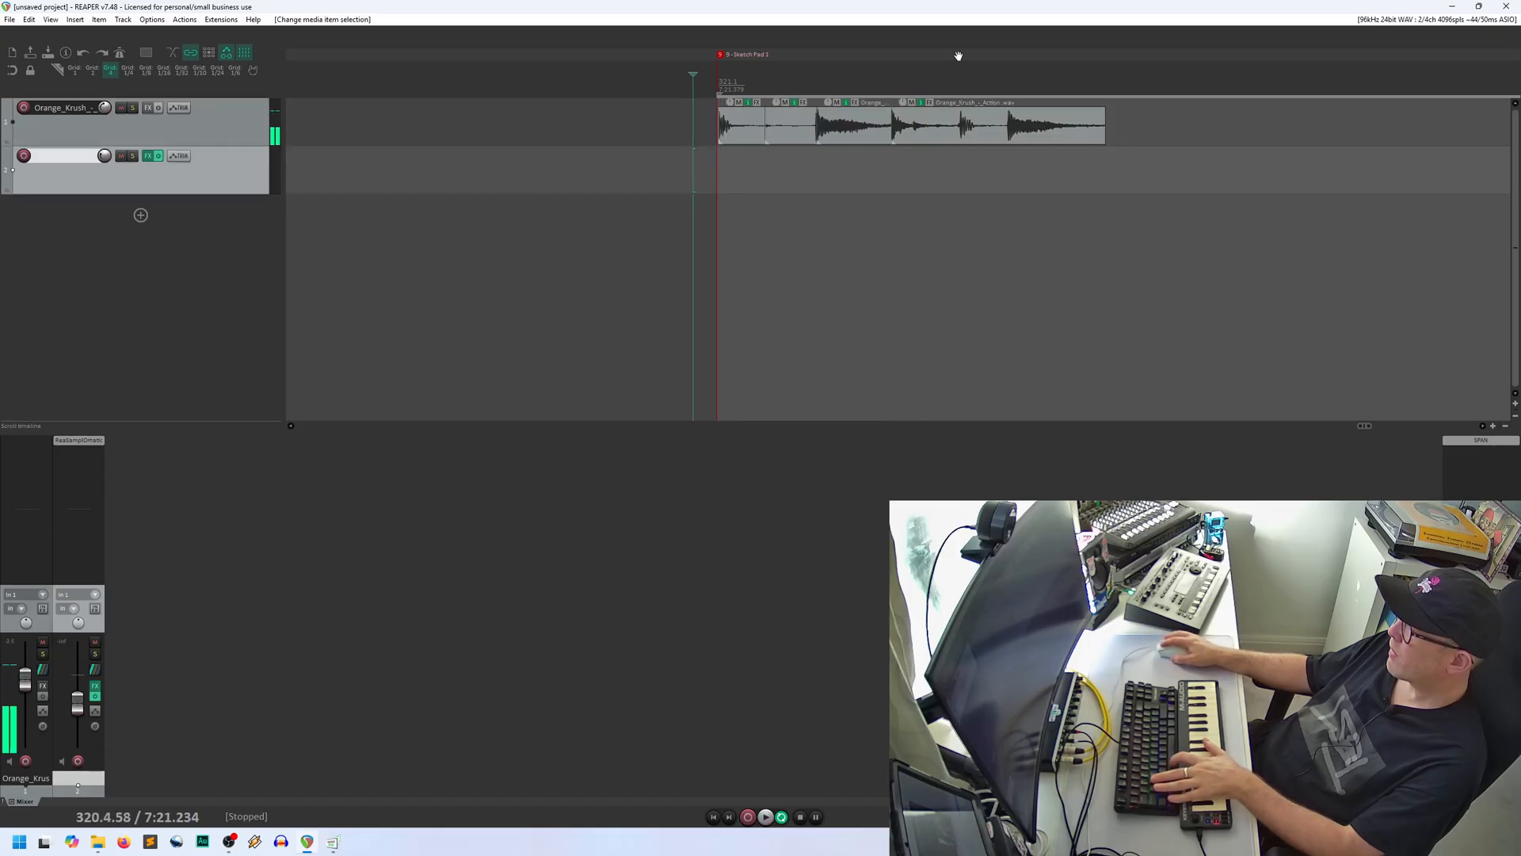
Step: Split the remaining part of the drum break at the following hit's onset at about 322.1.35
left_click_drag(958, 55, 738, 58)
left_click(740, 134)
left_click(740, 133)
scroll(729, 132, "up", 10)
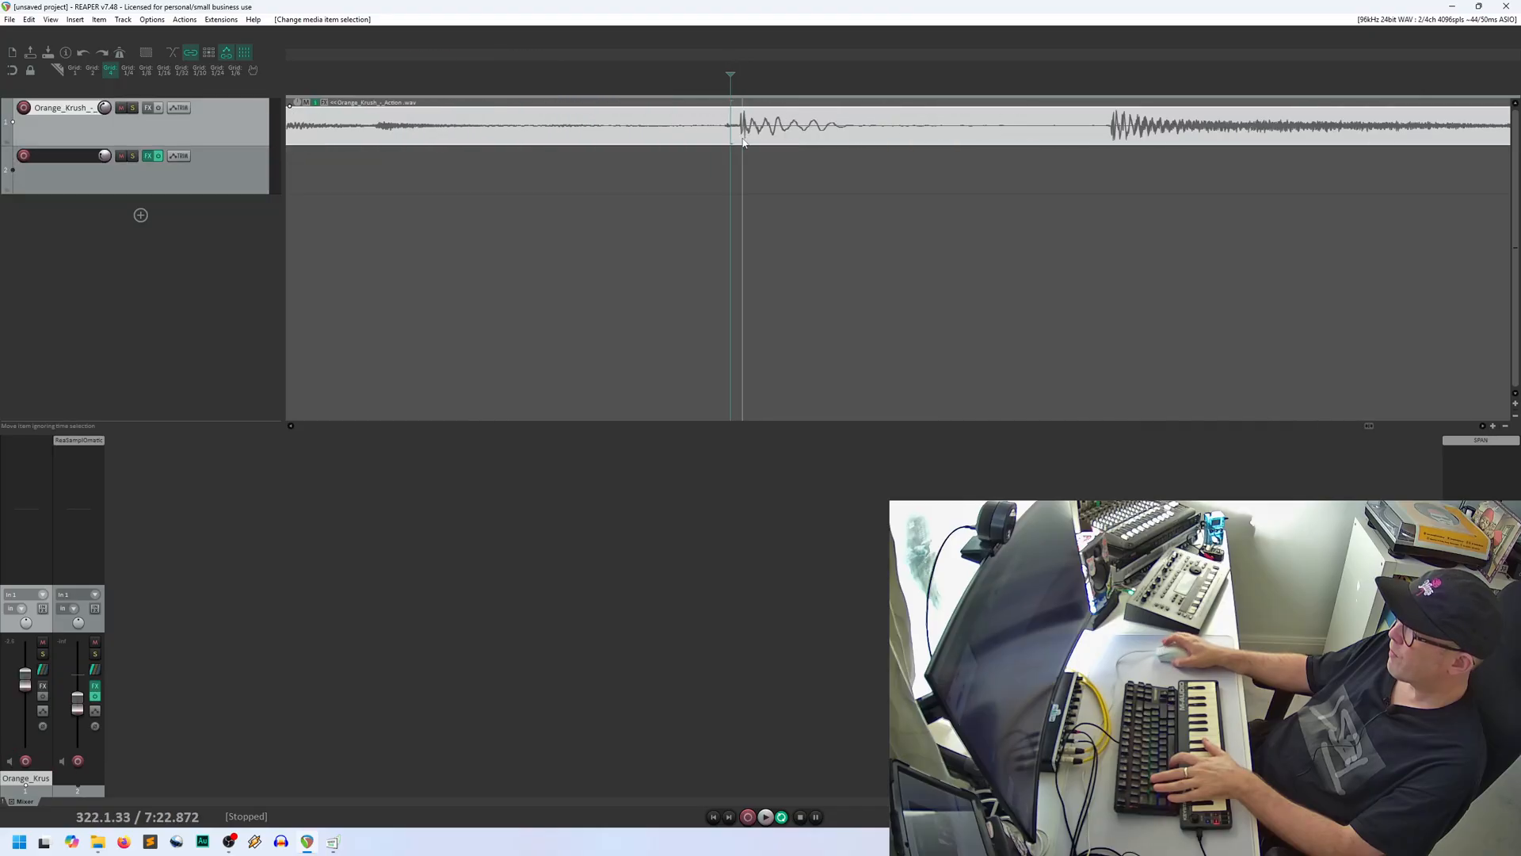
left_click(644, 132)
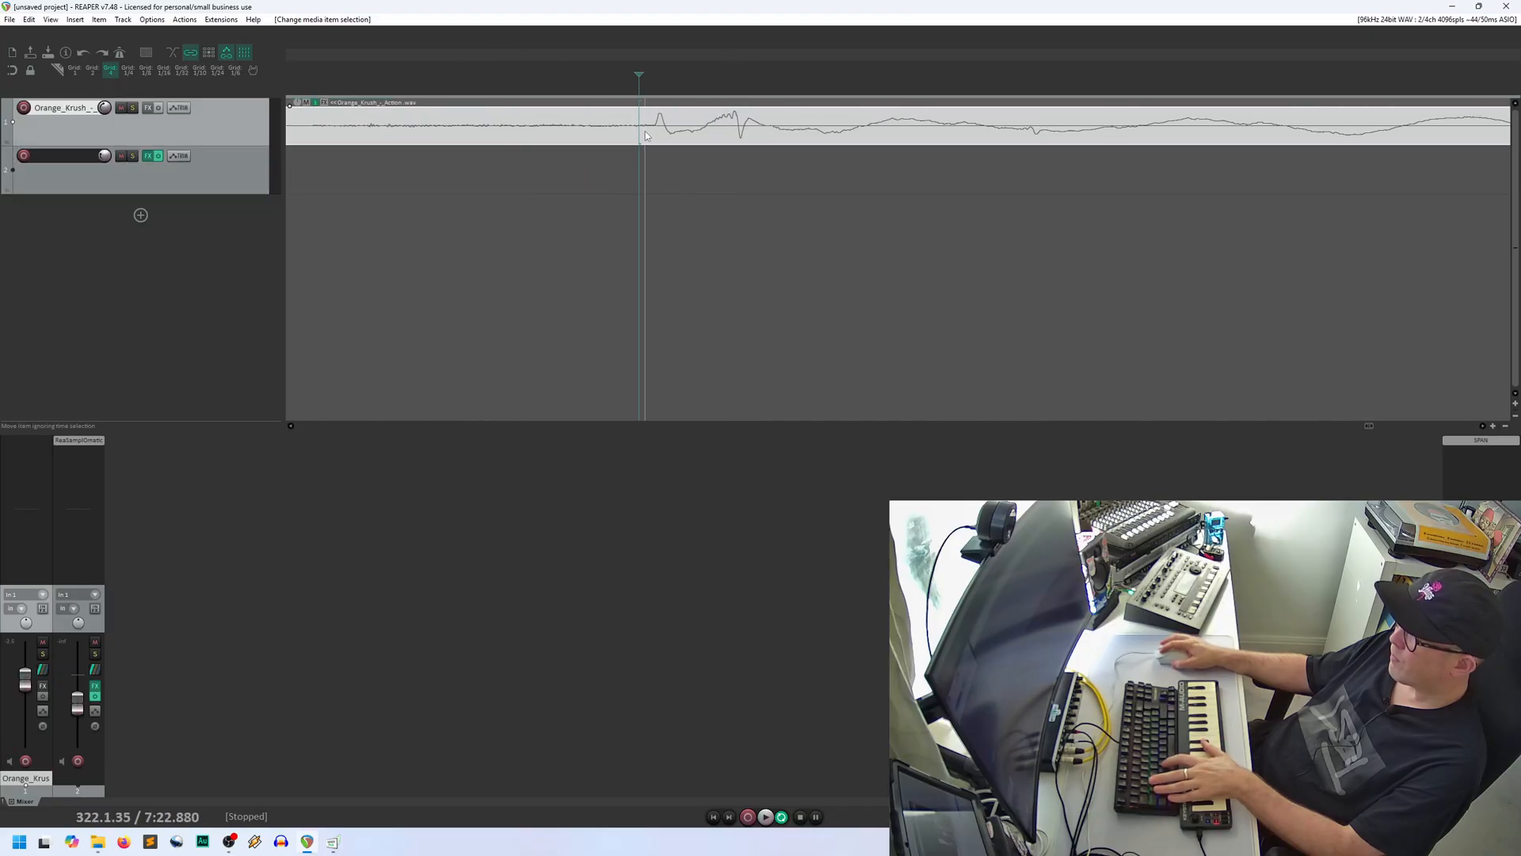
key("s")
scroll(649, 132, "down", 8)
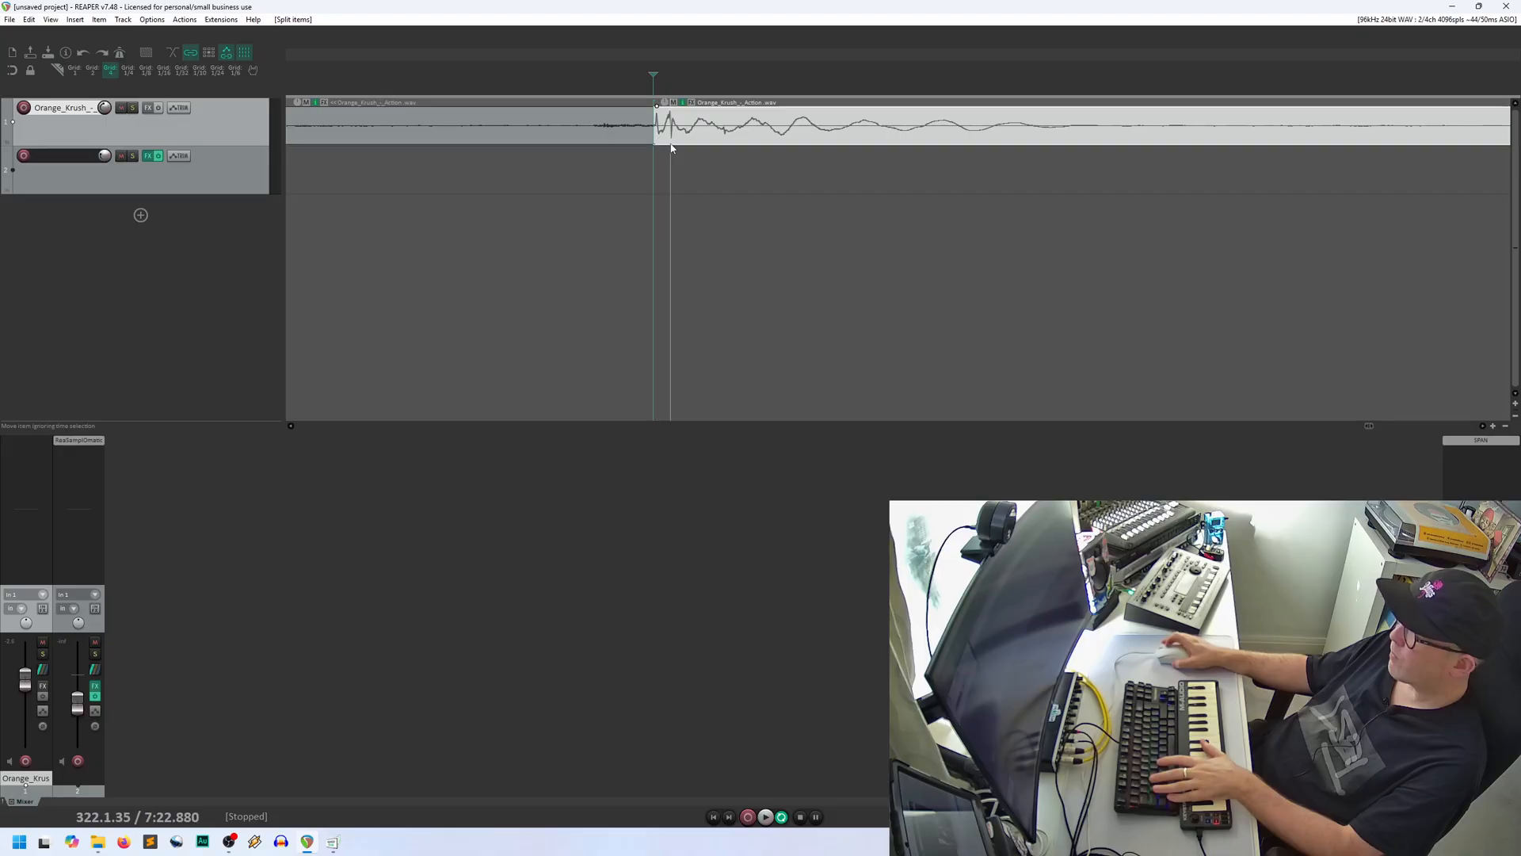
Step: Split the drum break at the final hit's onset at about 322.2.20
left_click(797, 139)
scroll(799, 140, "up", 8)
scroll(816, 141, "up", 5)
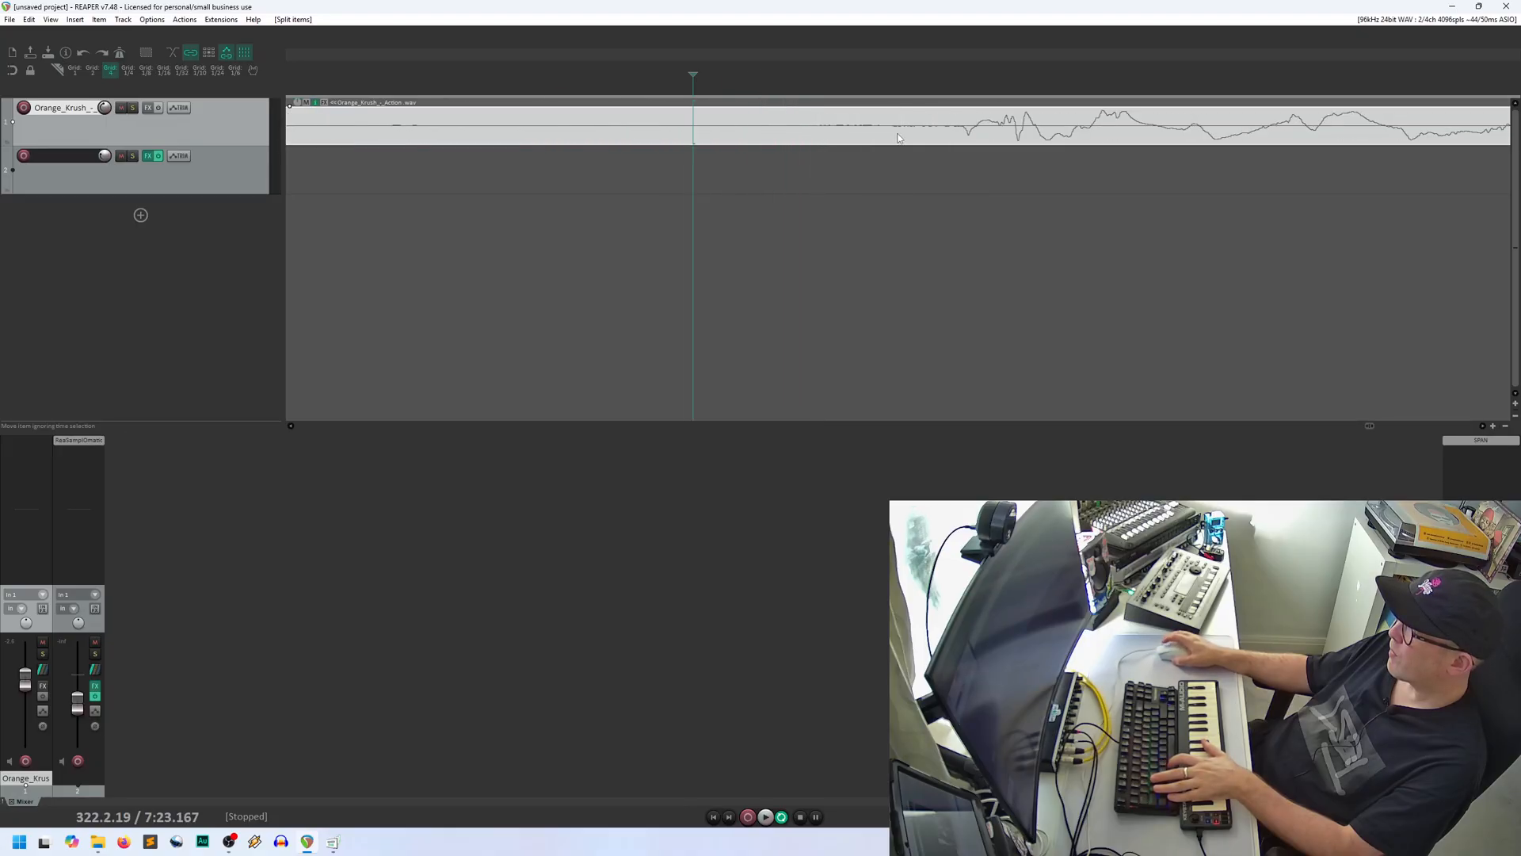
left_click(892, 130)
key("s")
scroll(834, 144, "down", 3)
scroll(792, 144, "down", 10)
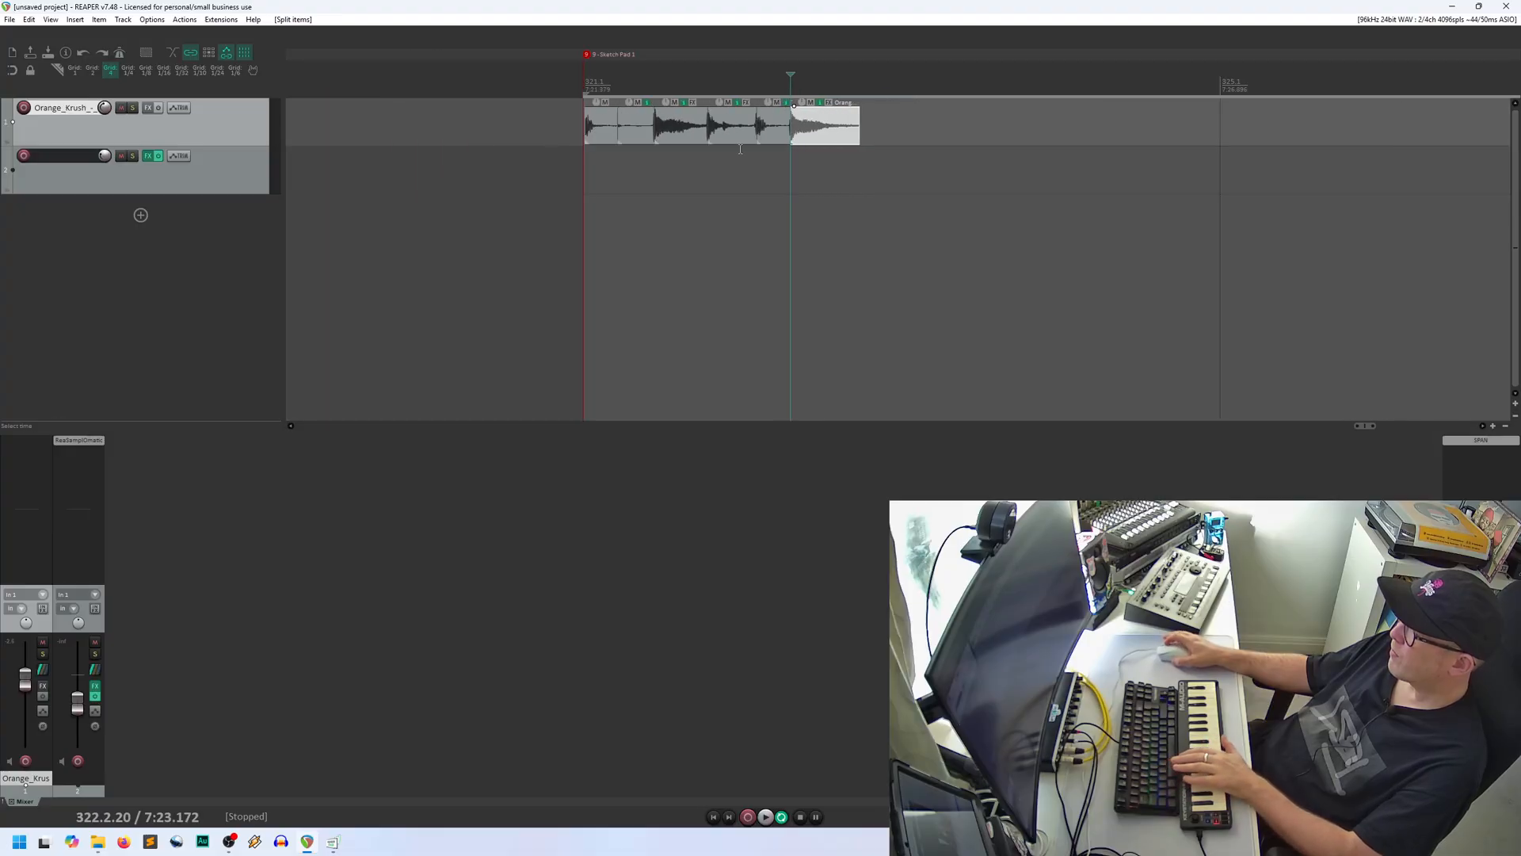
Step: Audition the fully sliced drum break from just before its start
scroll(669, 138, "up", 8)
mouse_move(908, 66)
left_mouse_down()
mouse_move(584, 44)
mouse_move(590, 80)
left_mouse_up()
left_click(531, 154)
key("space")
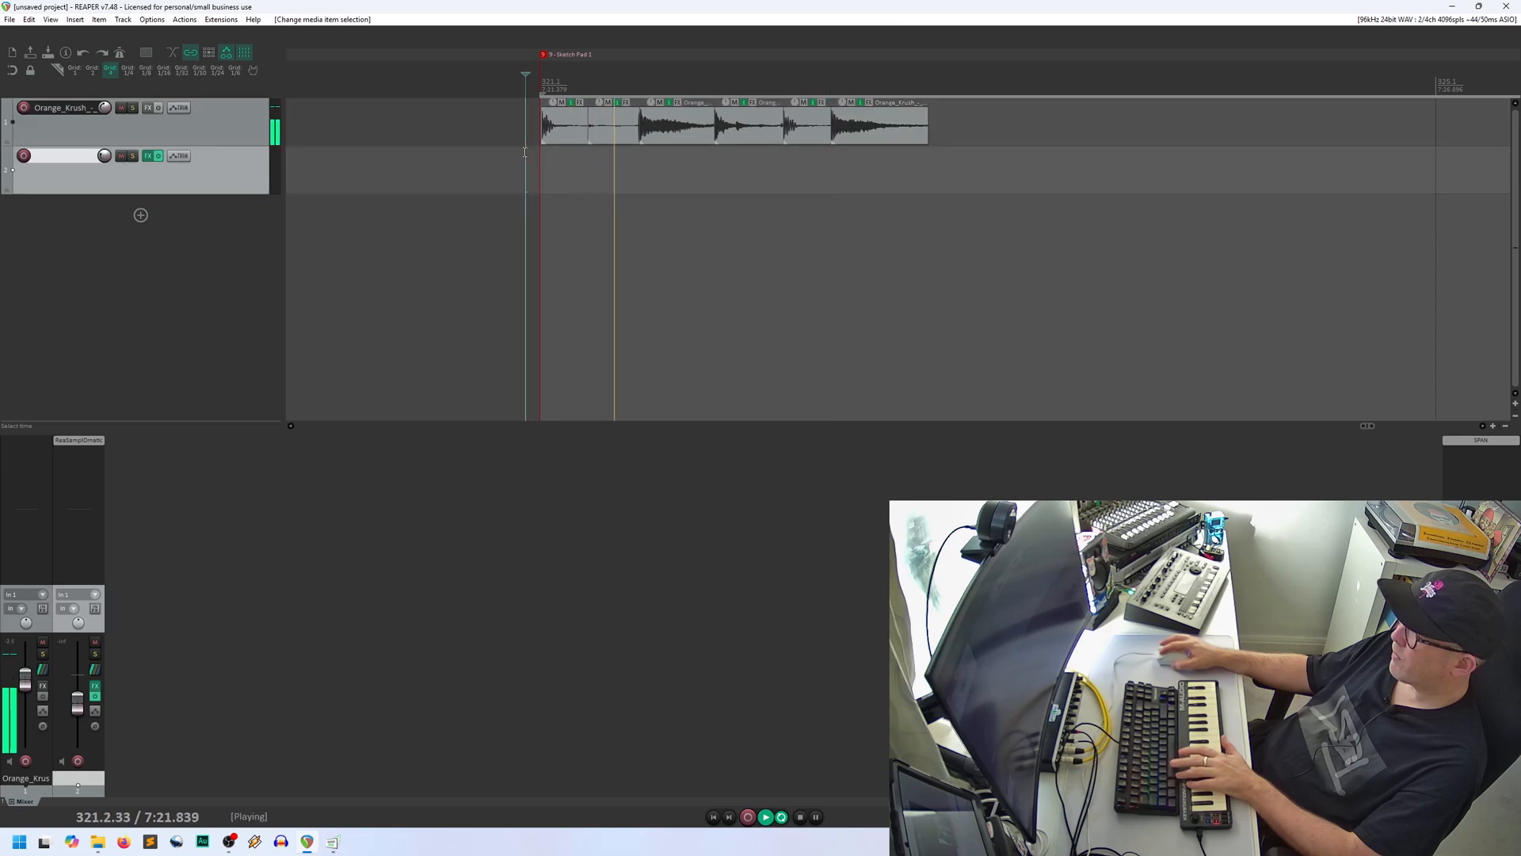
key("space")
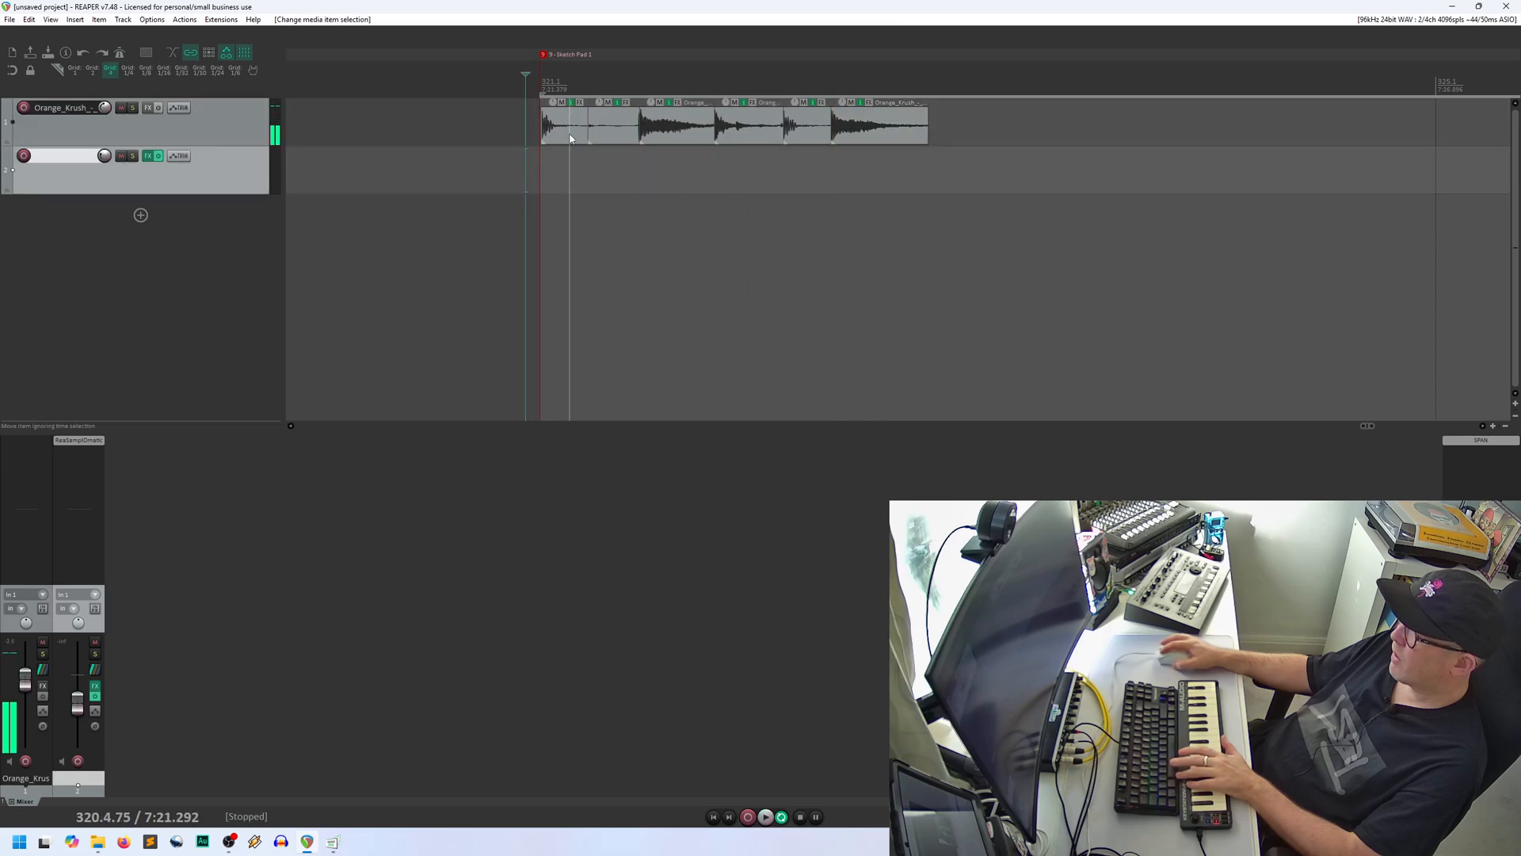
scroll(665, 145, "up", 3)
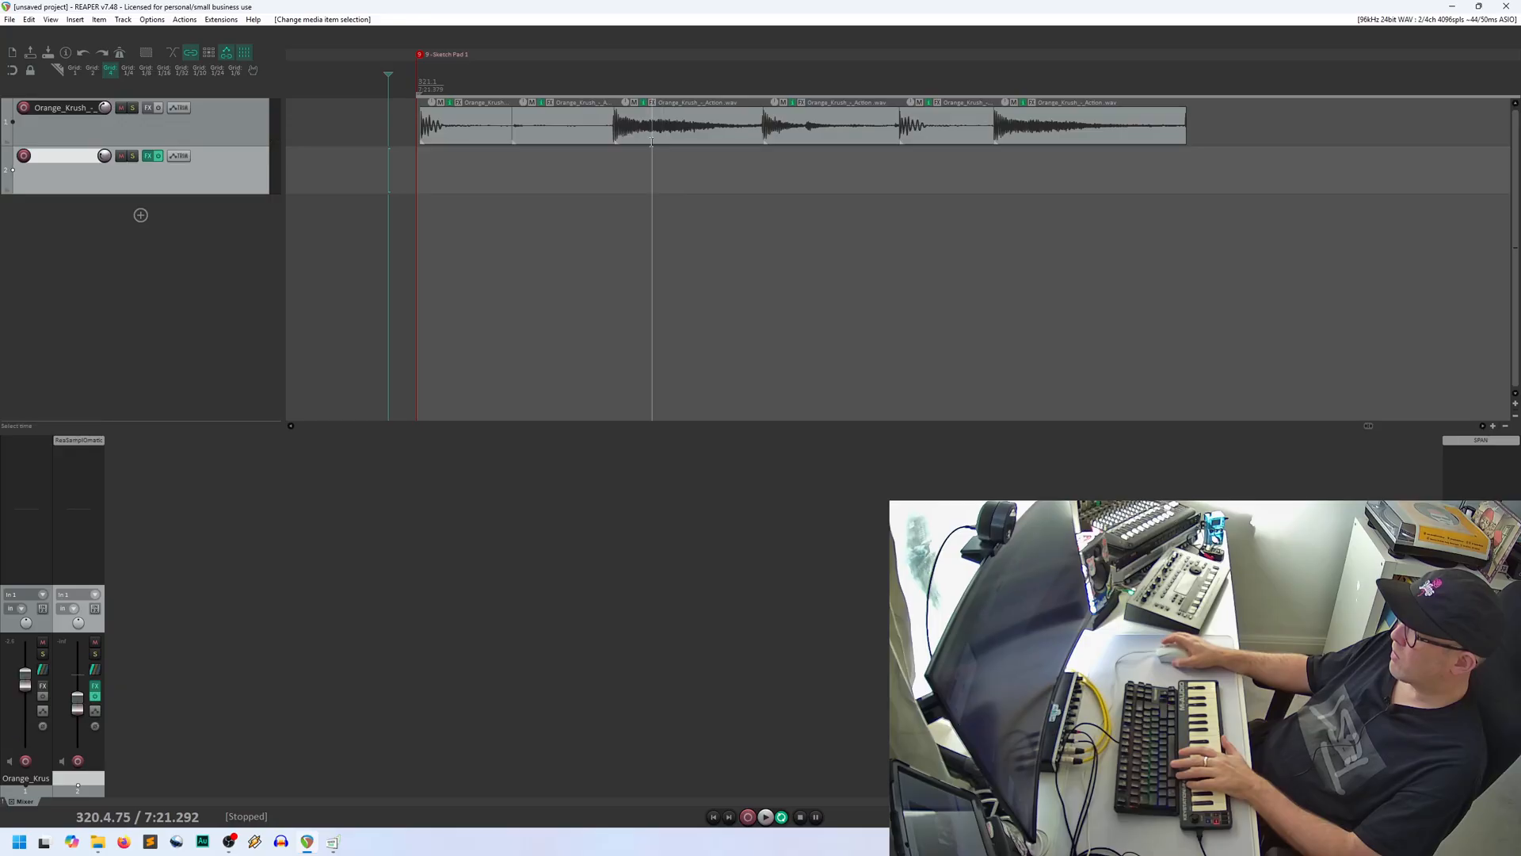
scroll(651, 147, "up", 3)
scroll(577, 148, "down", 3)
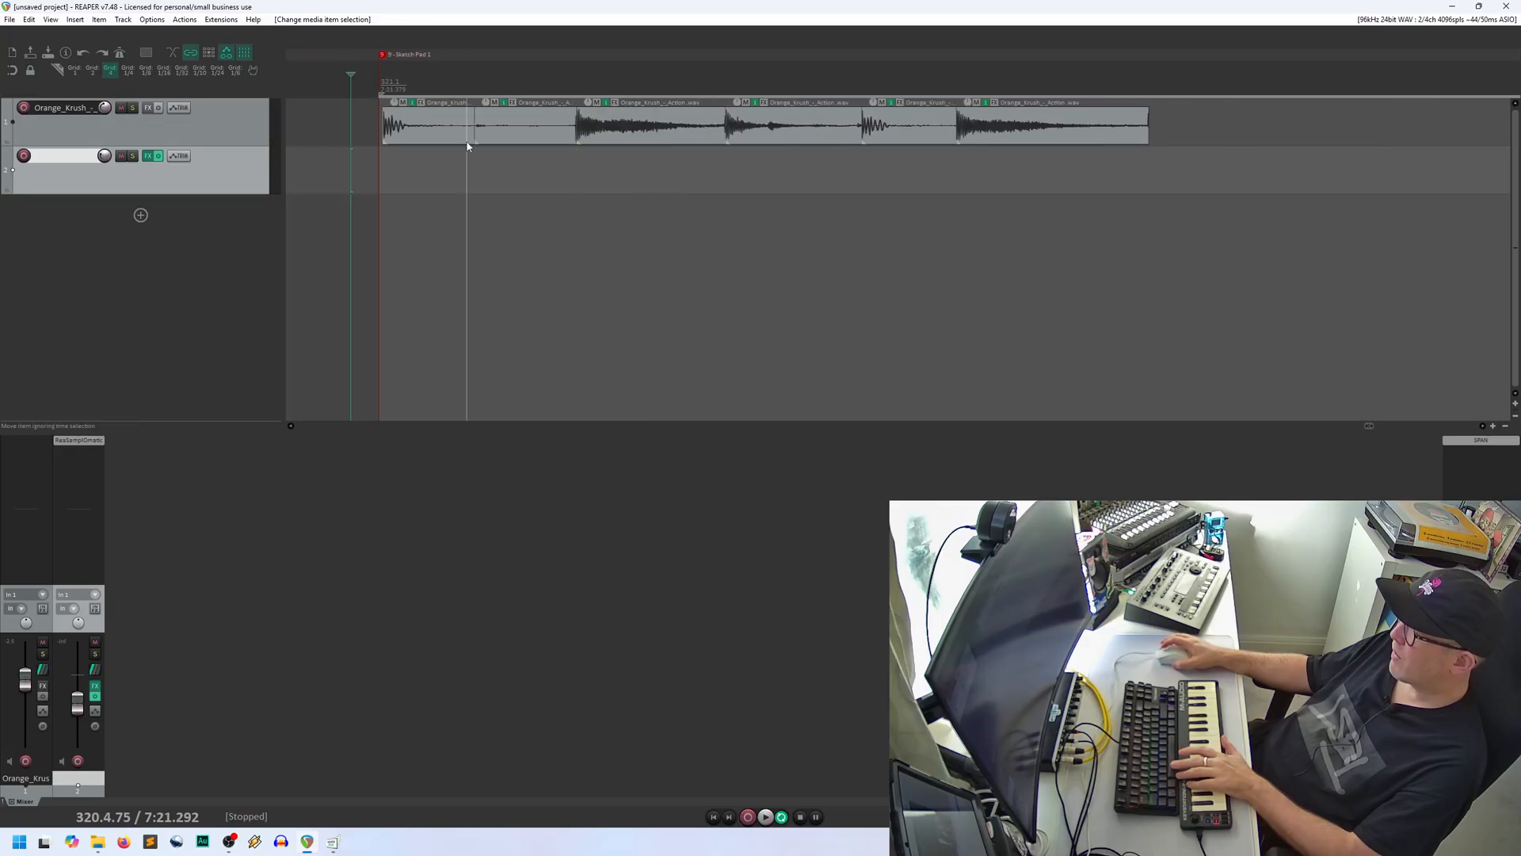
scroll(1004, 133, "up", 2)
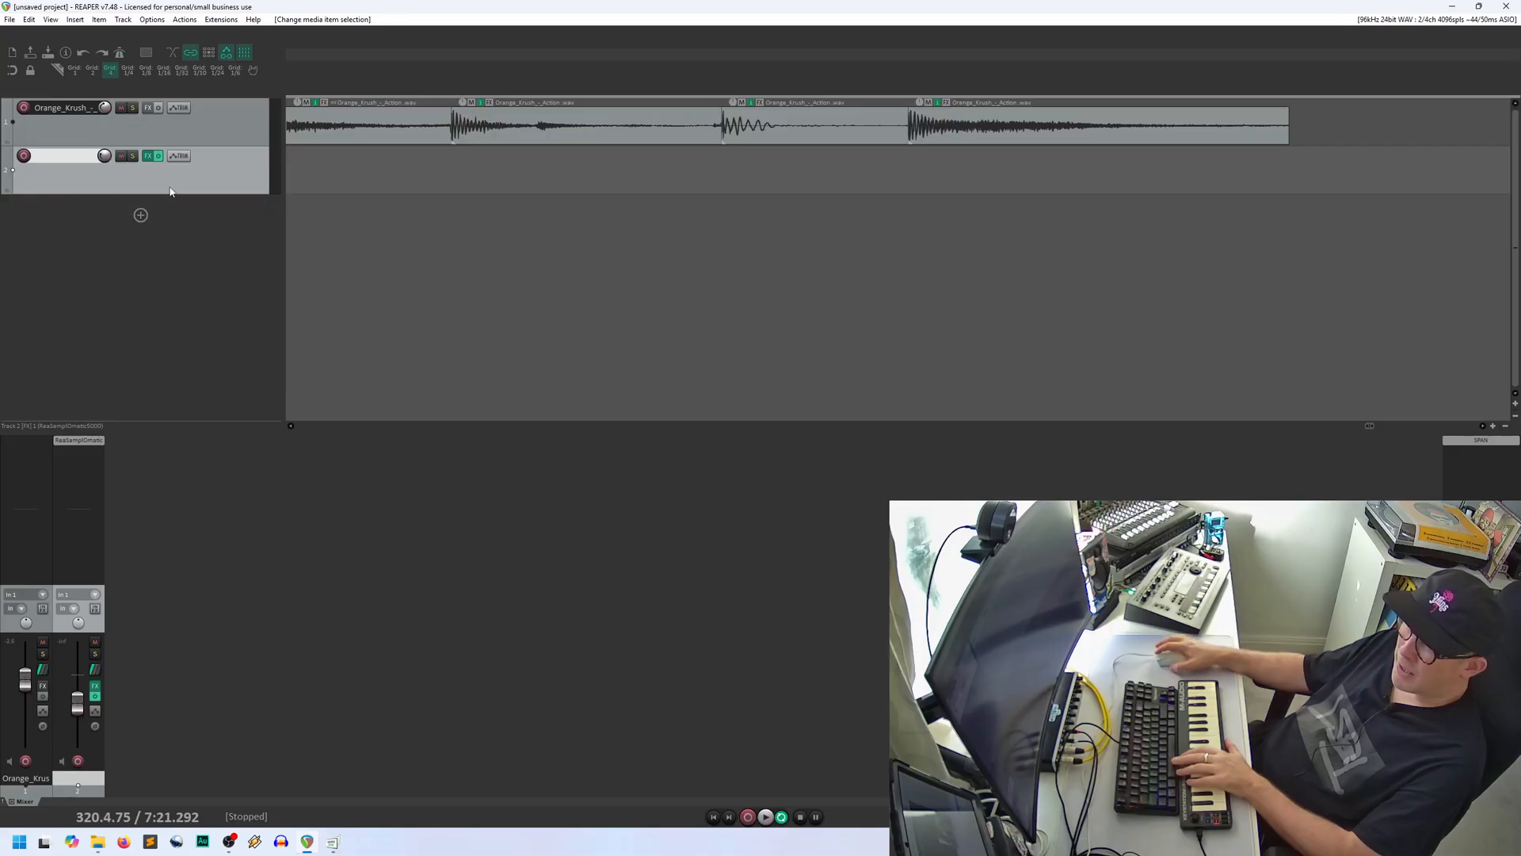
Step: Open track 2's FX chain and paste four more copies of ReaSamplOmatic5000 into it
left_click(146, 158)
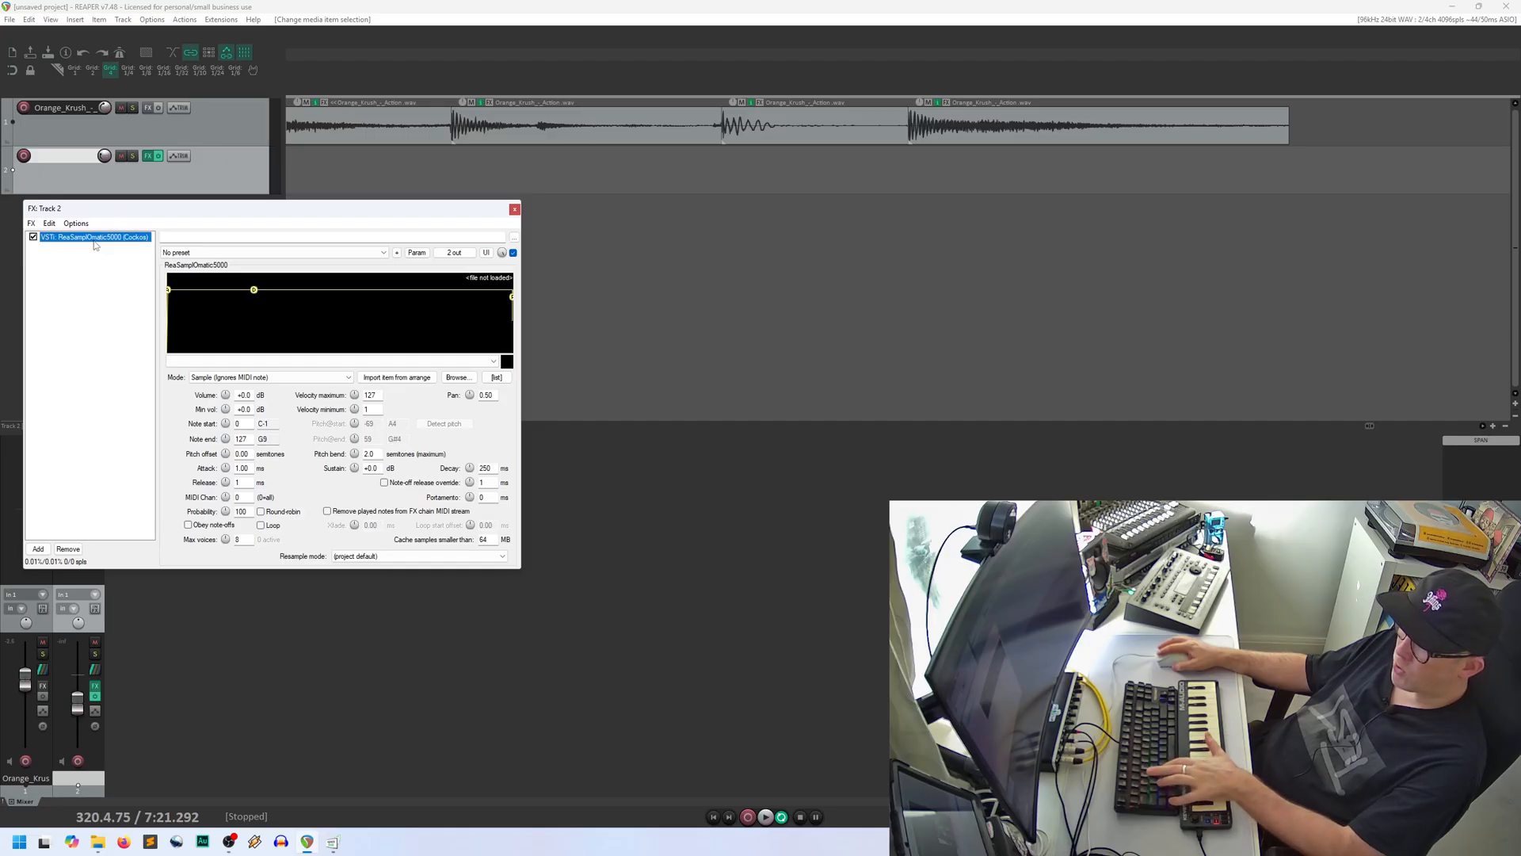
key("ctrl+v")
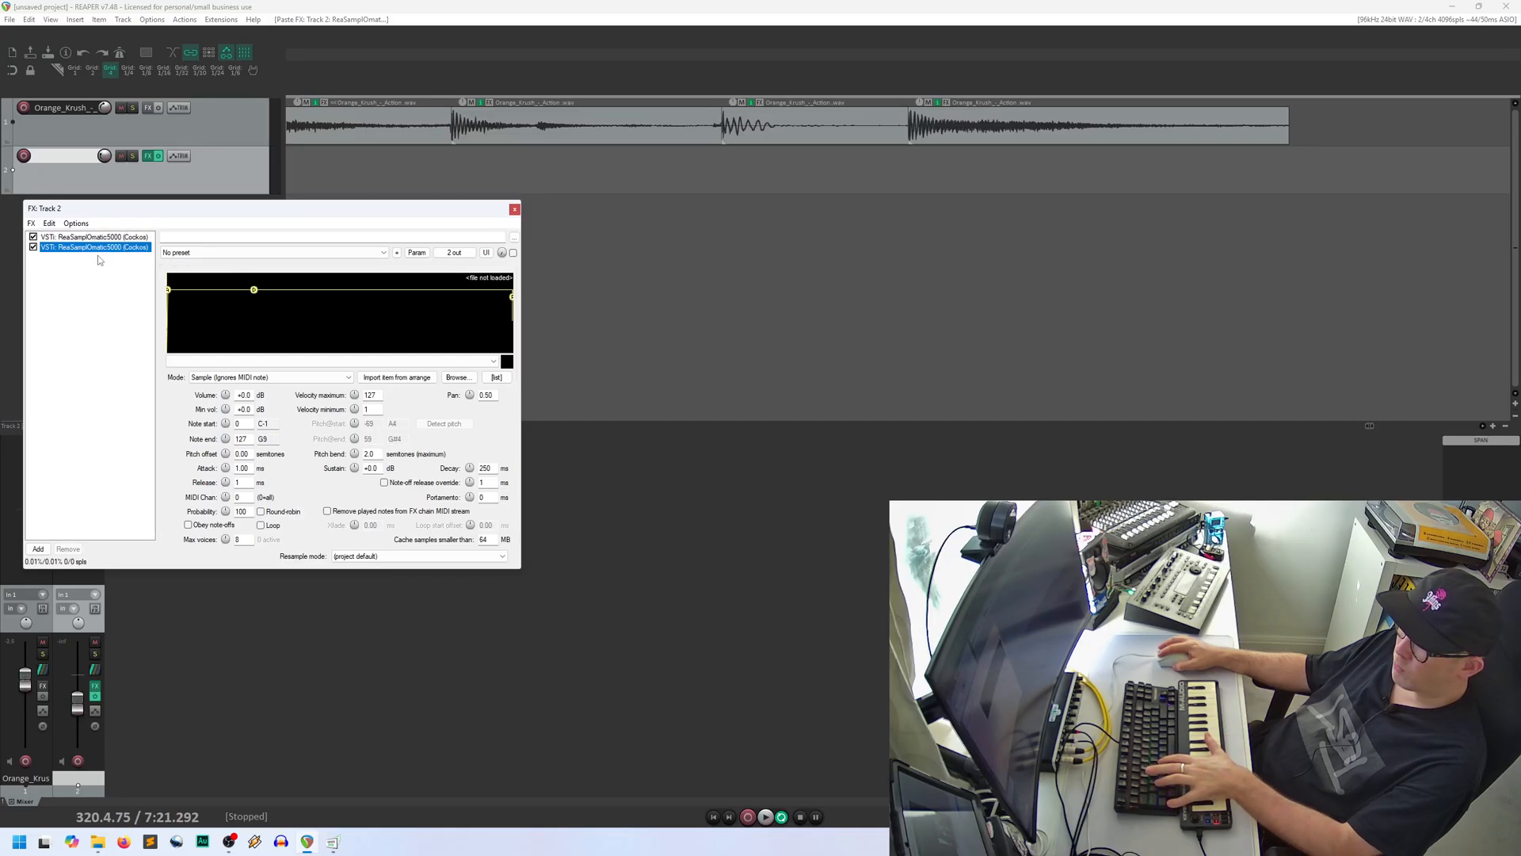
key("ctrl+v")
key("ctrl+v")
key("ctrl+v")
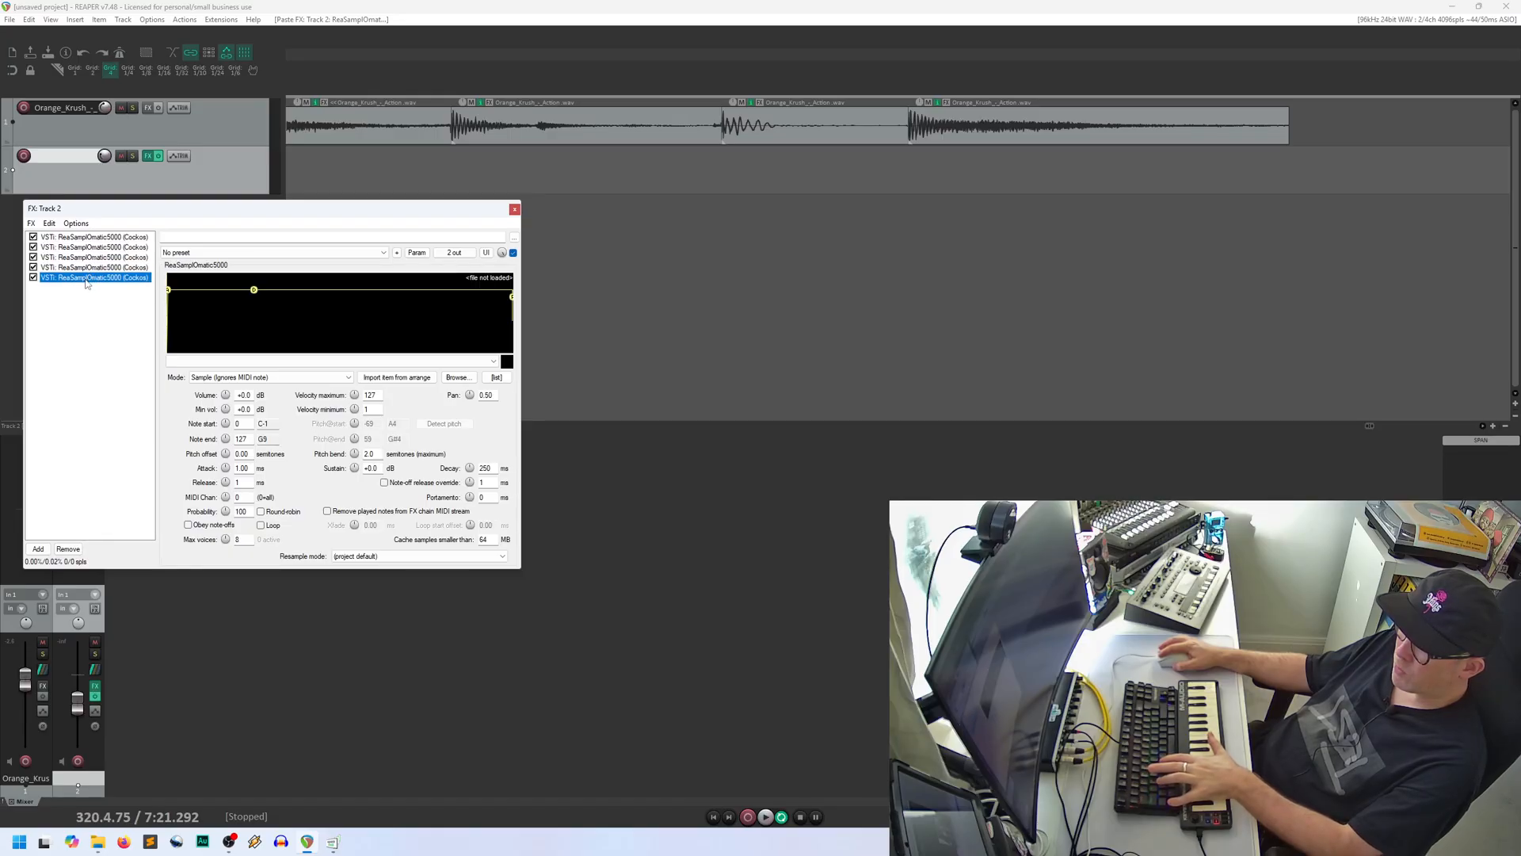
Step: Move the FX window clear of the tracks and import the first drum slice into the first ReaSamplOmatic5000 instance
left_click(88, 237)
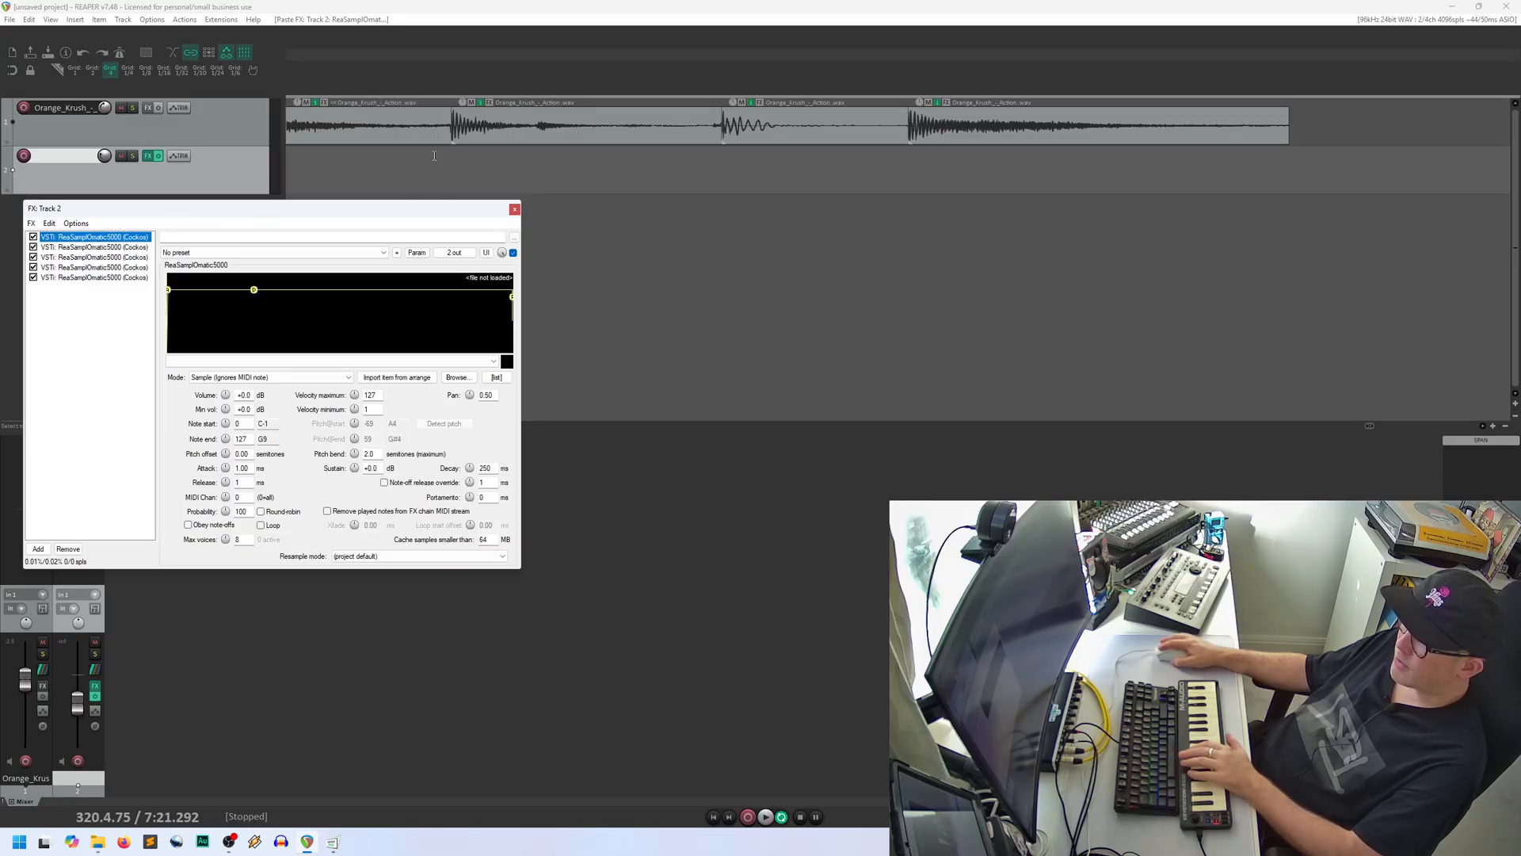
scroll(462, 132, "down", 2)
scroll(462, 132, "down", 4)
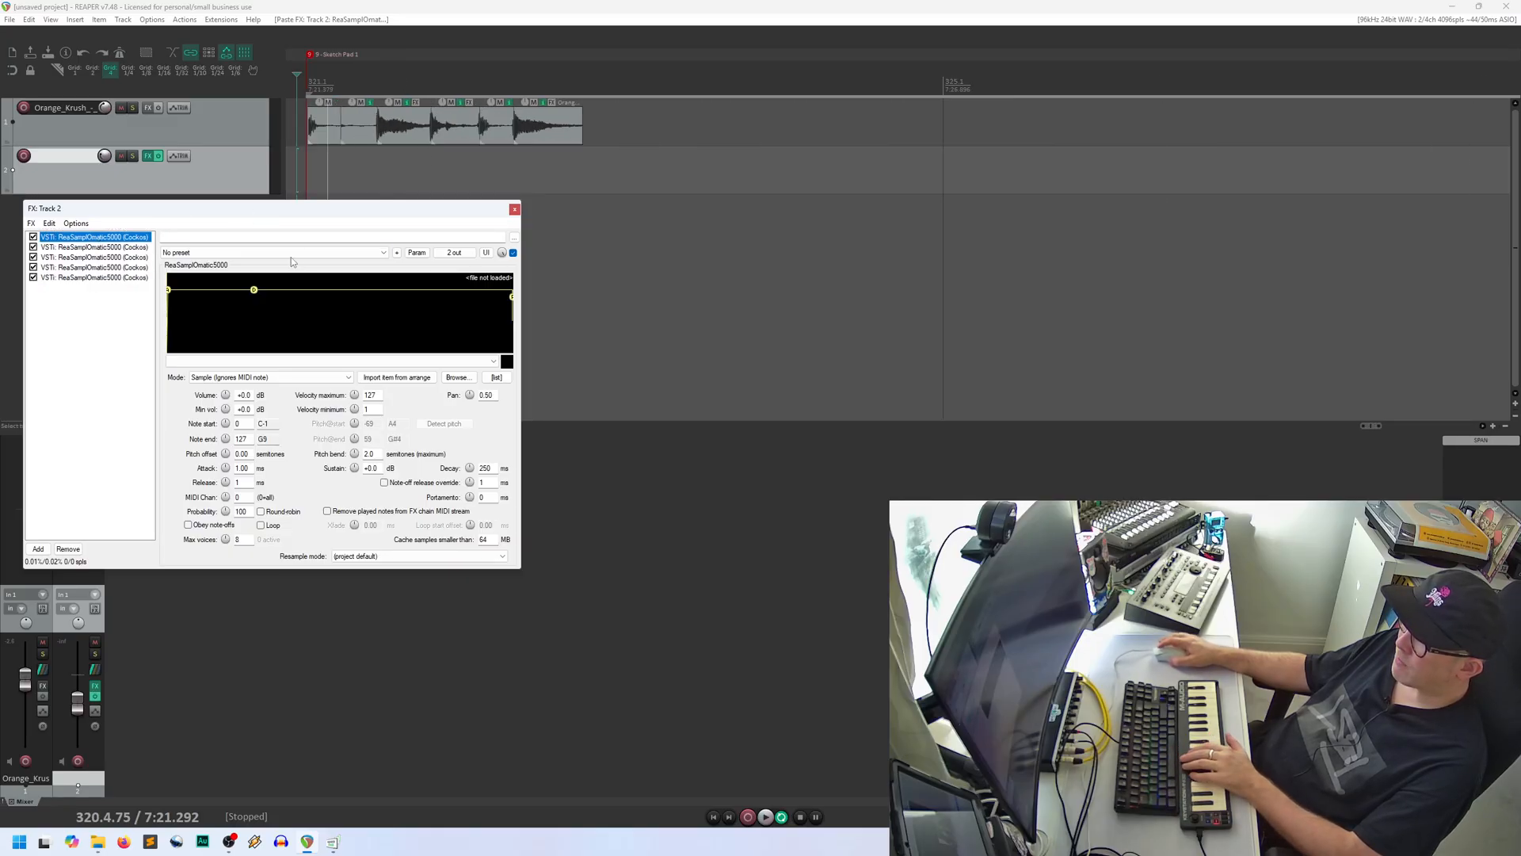
left_click_drag(264, 211, 344, 242)
left_click(329, 126)
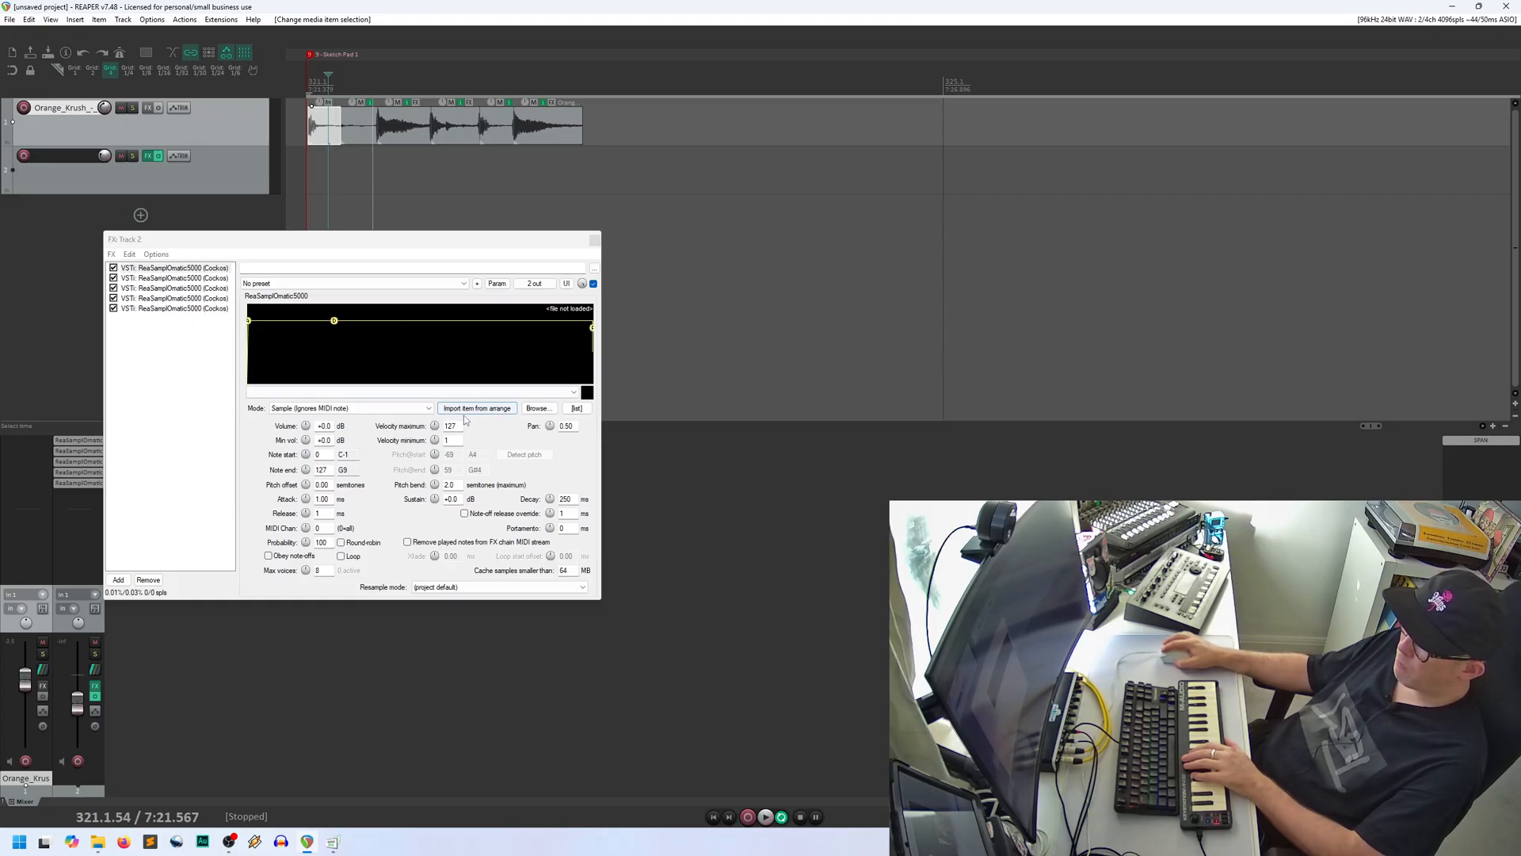
left_click(202, 269)
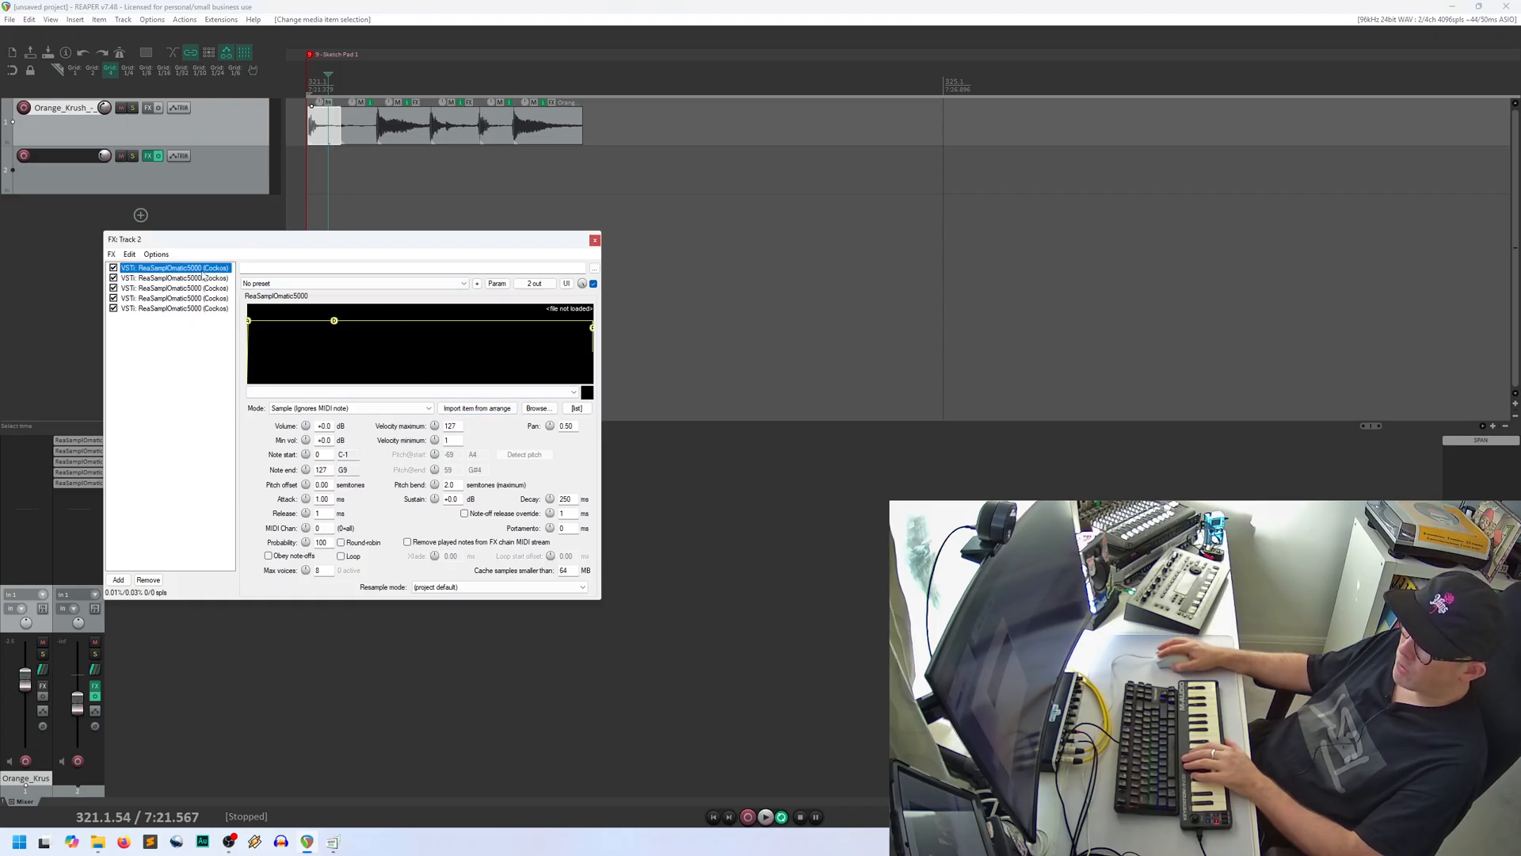
left_click(476, 408)
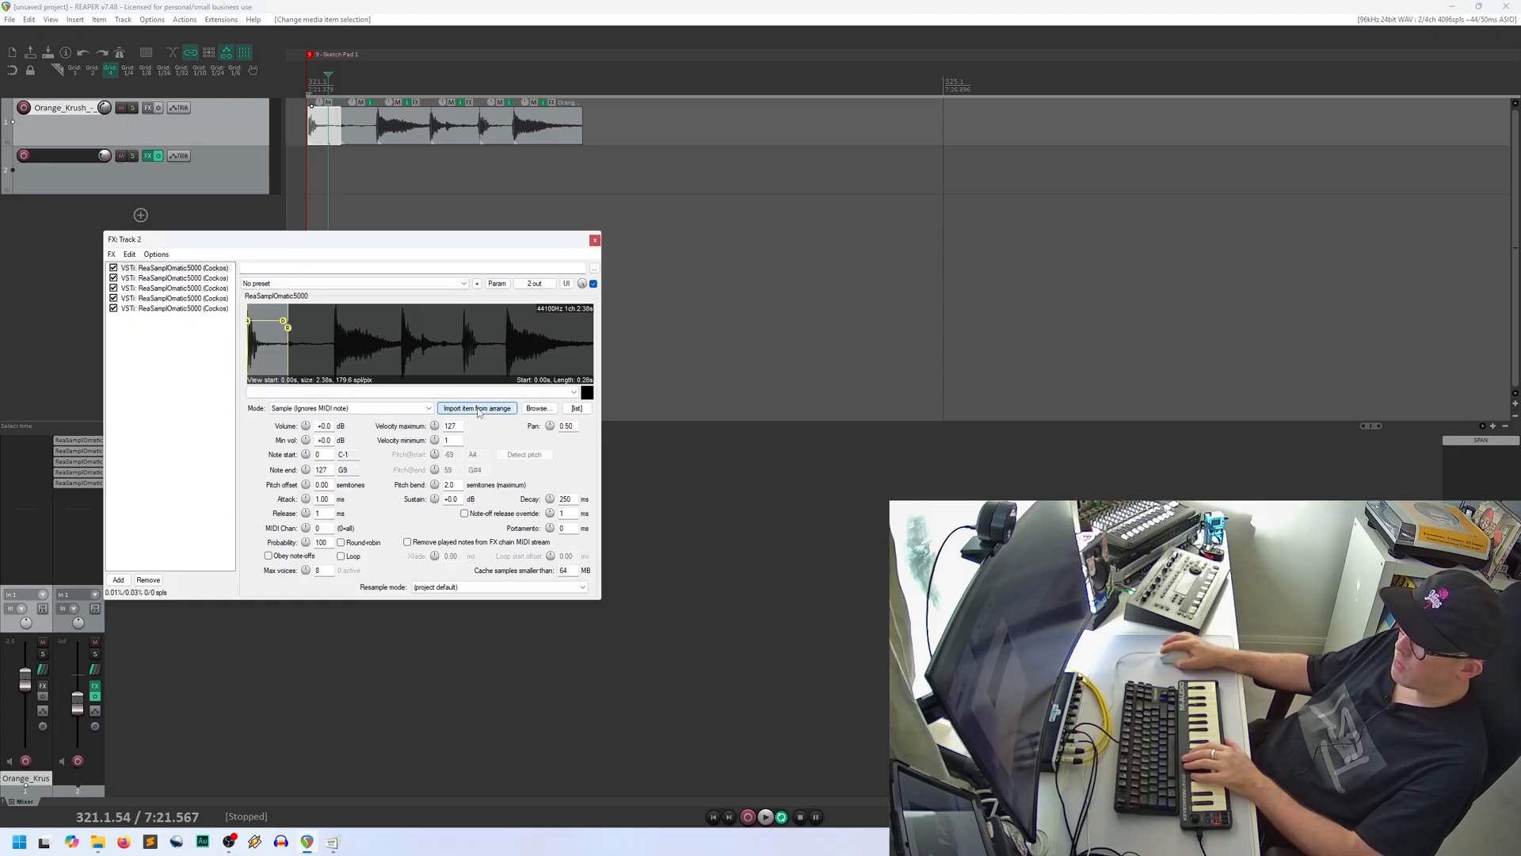
Step: Import the second and third drum slices from the arrangement into the second and third sampler instances respectively
left_click(353, 124)
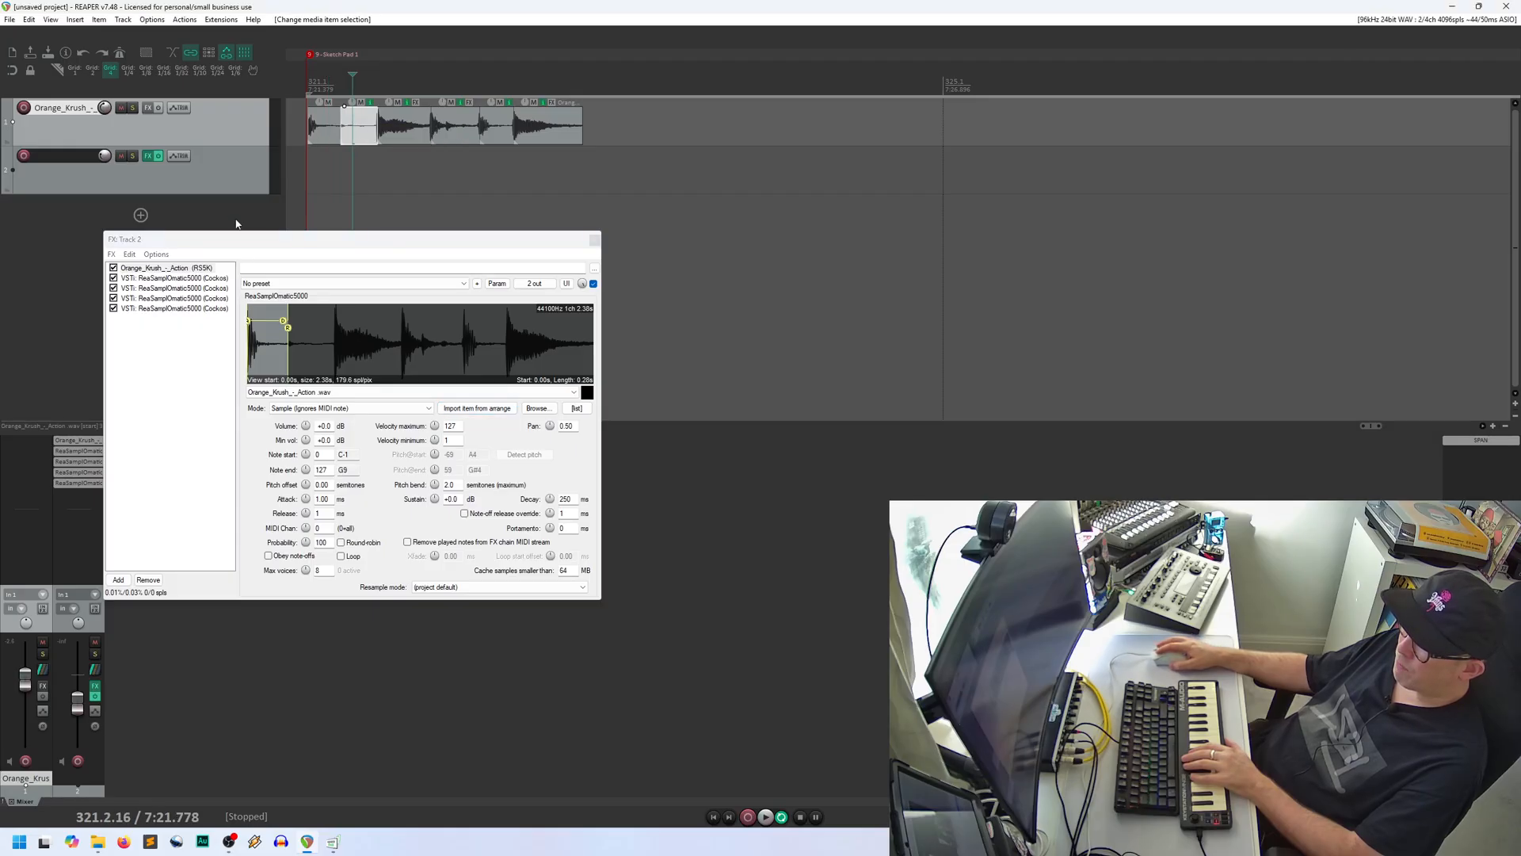
left_click(164, 278)
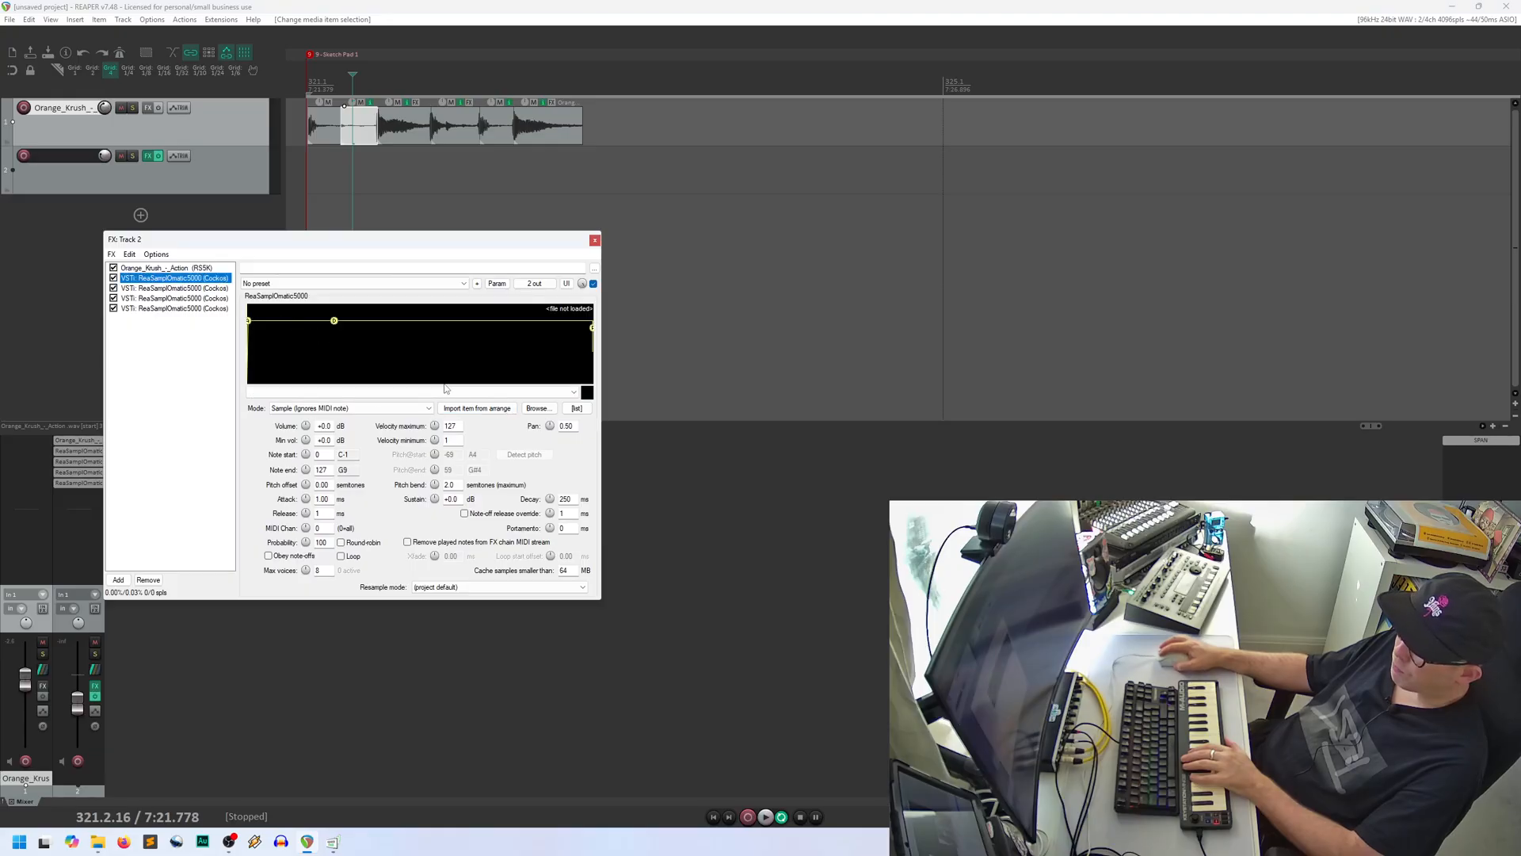
left_click(477, 408)
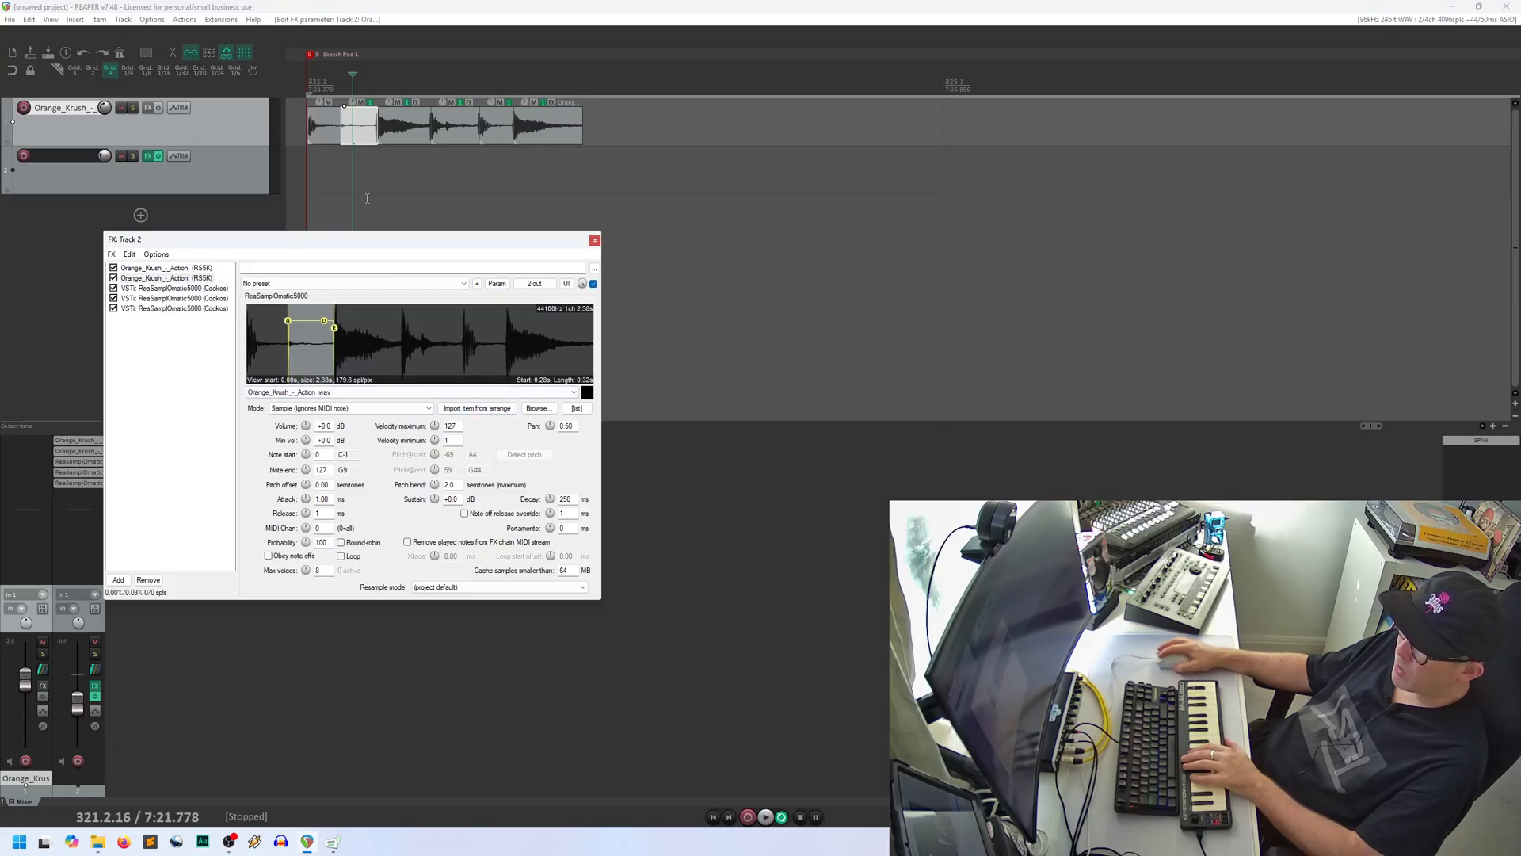
left_click(401, 124)
left_click(188, 290)
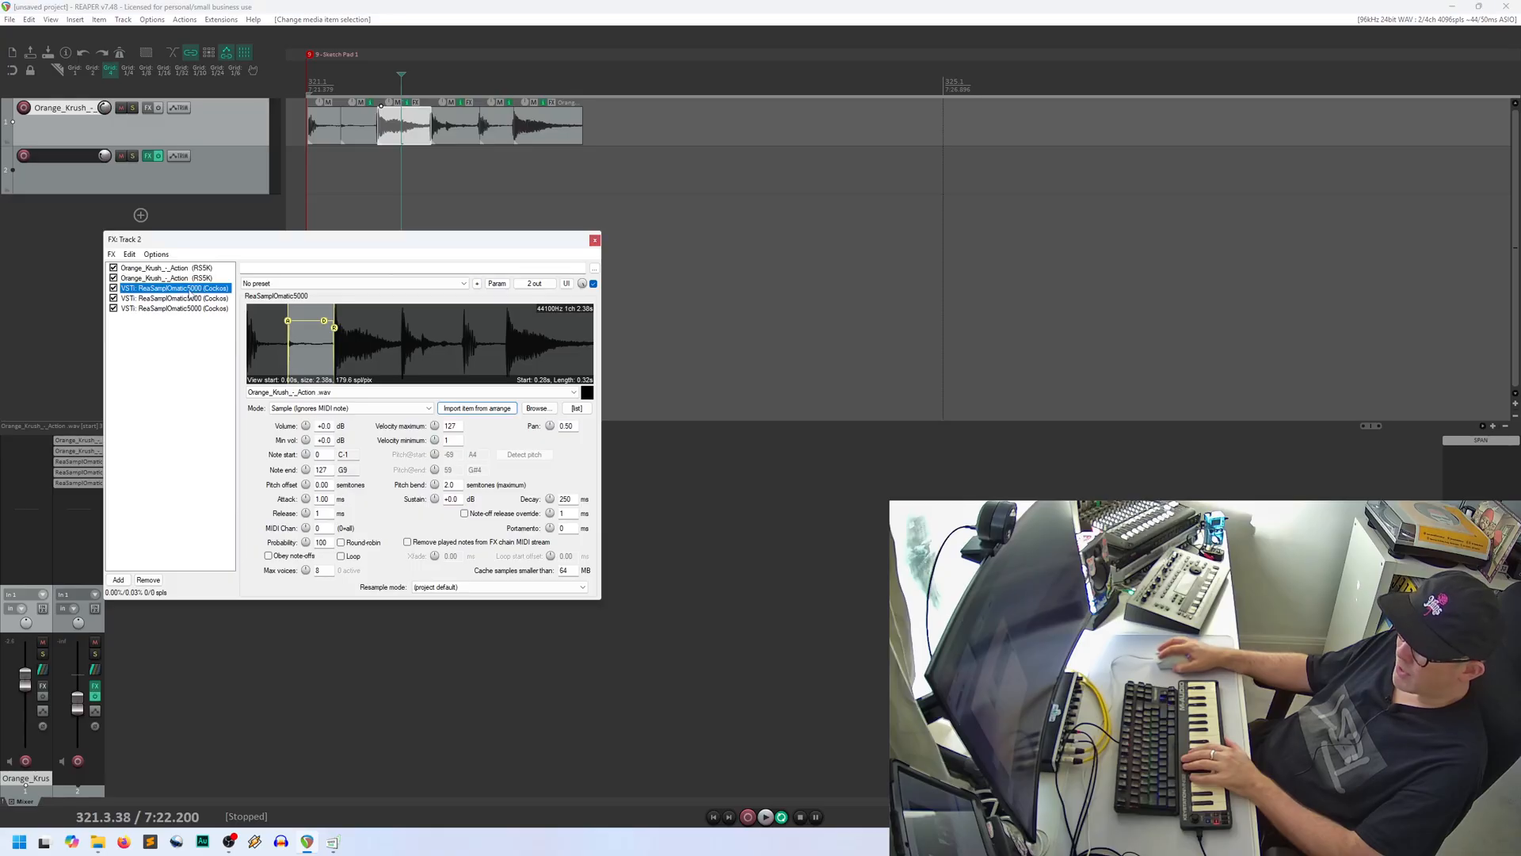
left_click(459, 409)
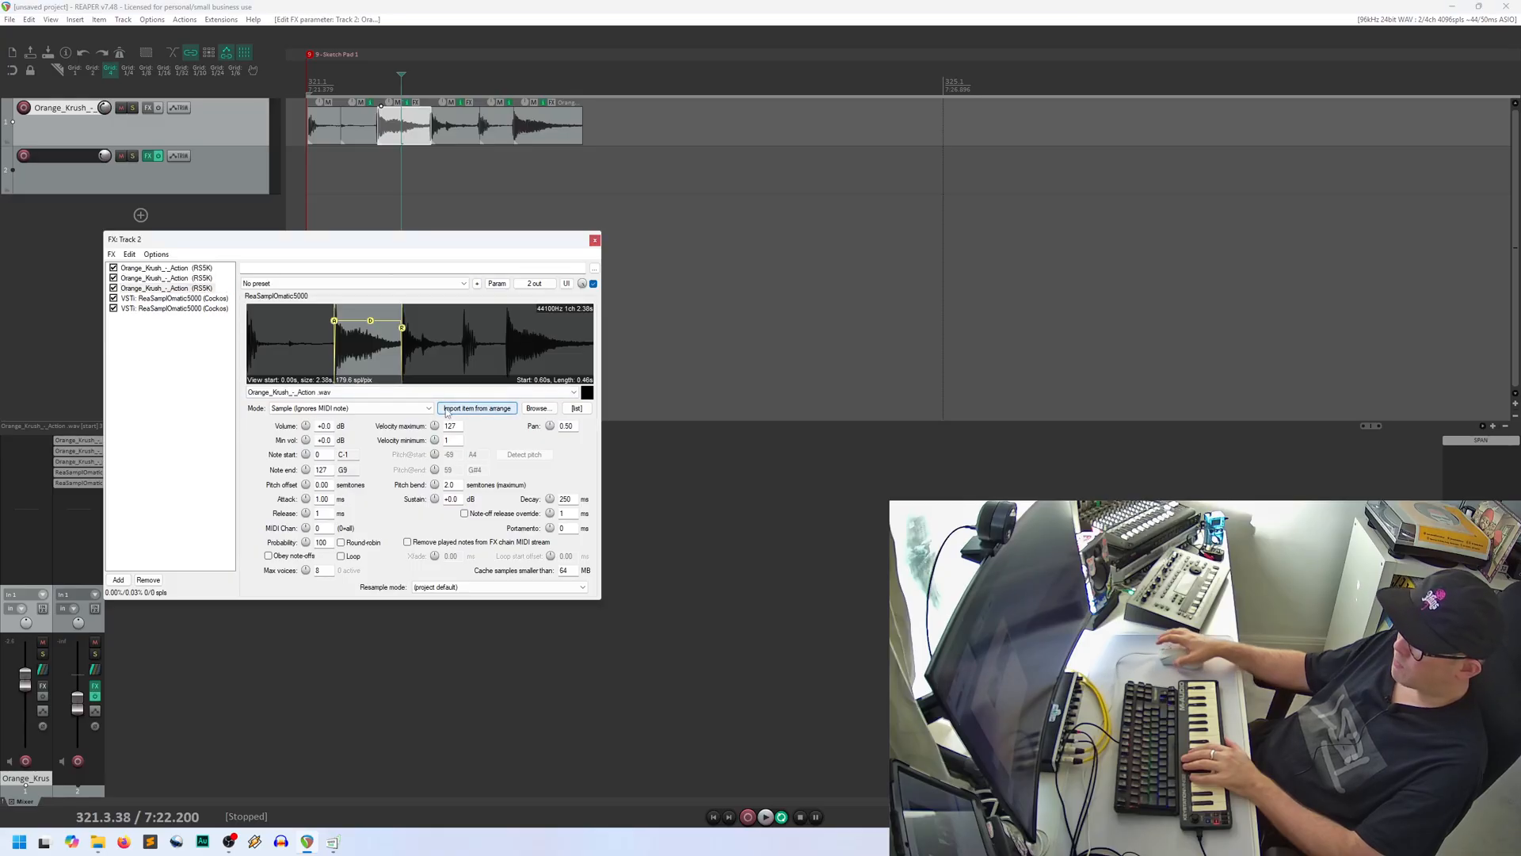
Step: Import the fourth and fifth drum slices from the arrangement into the fourth and fifth sampler instances respectively
left_click(450, 132)
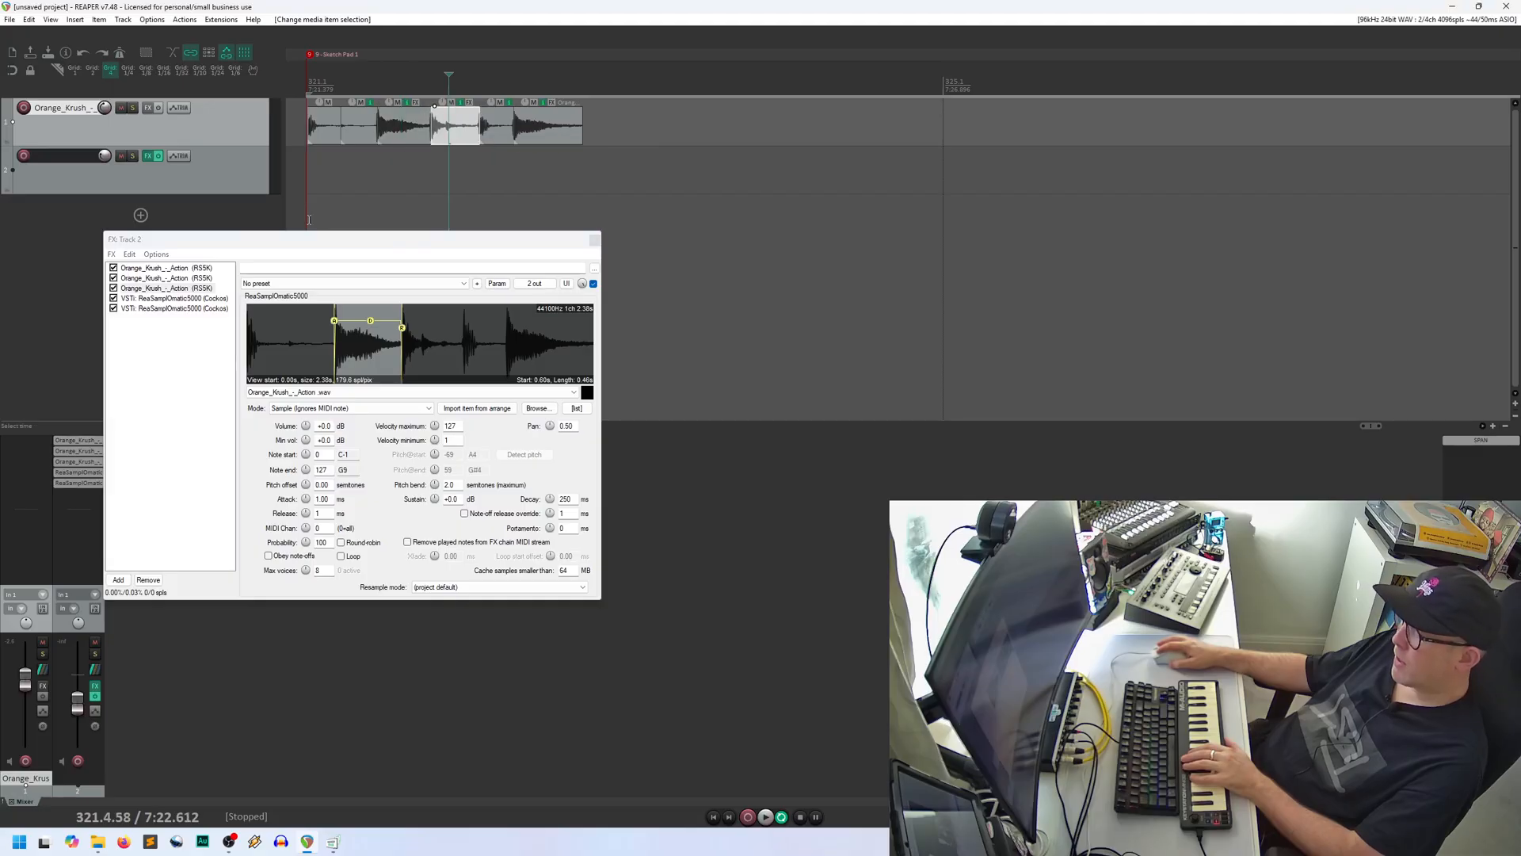
left_click(179, 299)
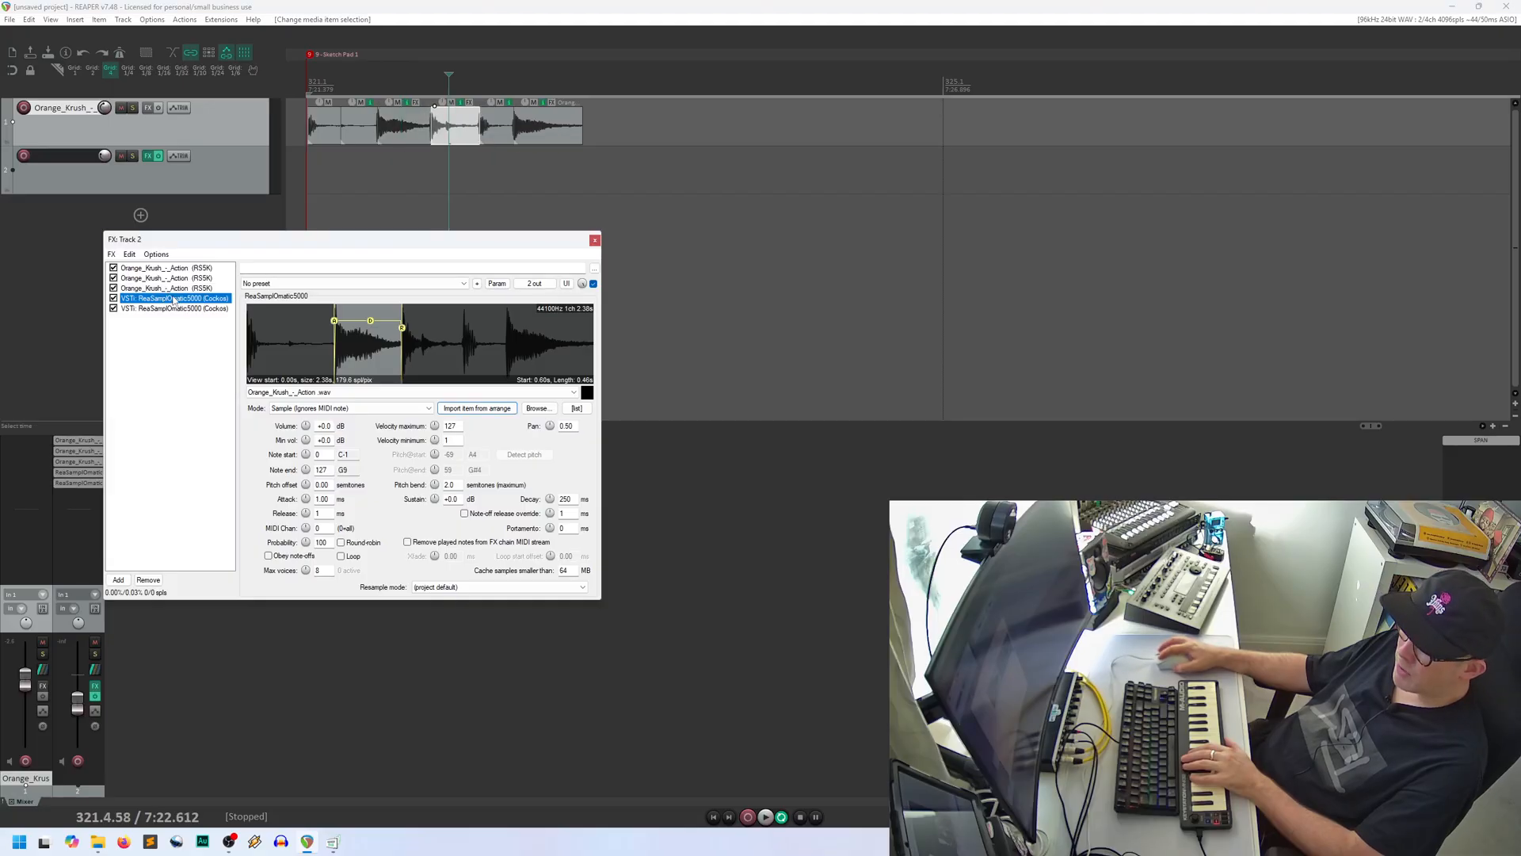
left_click(476, 408)
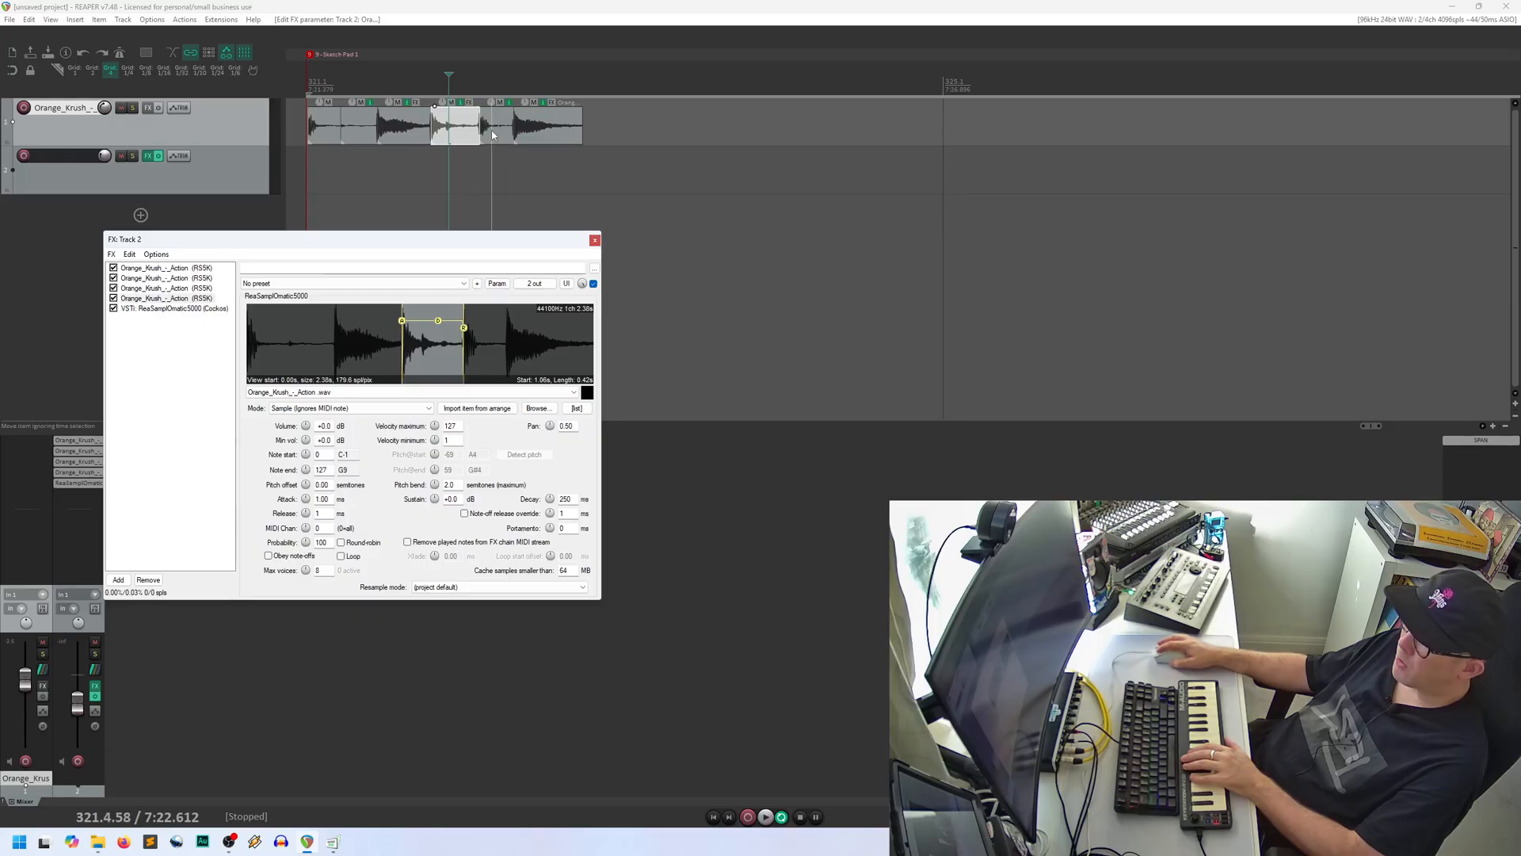
left_click(496, 132)
left_click(181, 309)
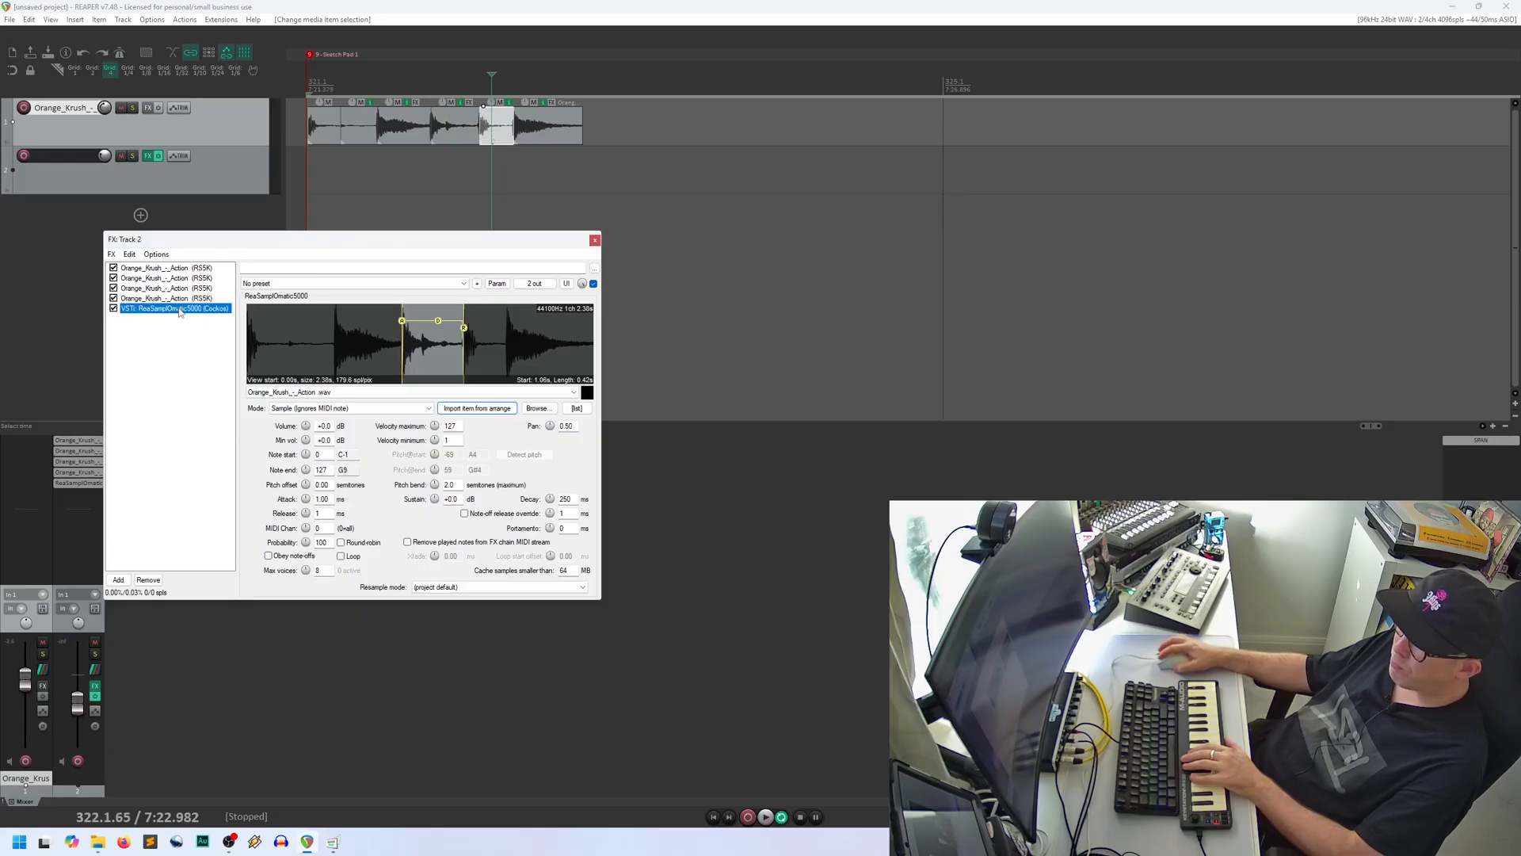
left_click(477, 408)
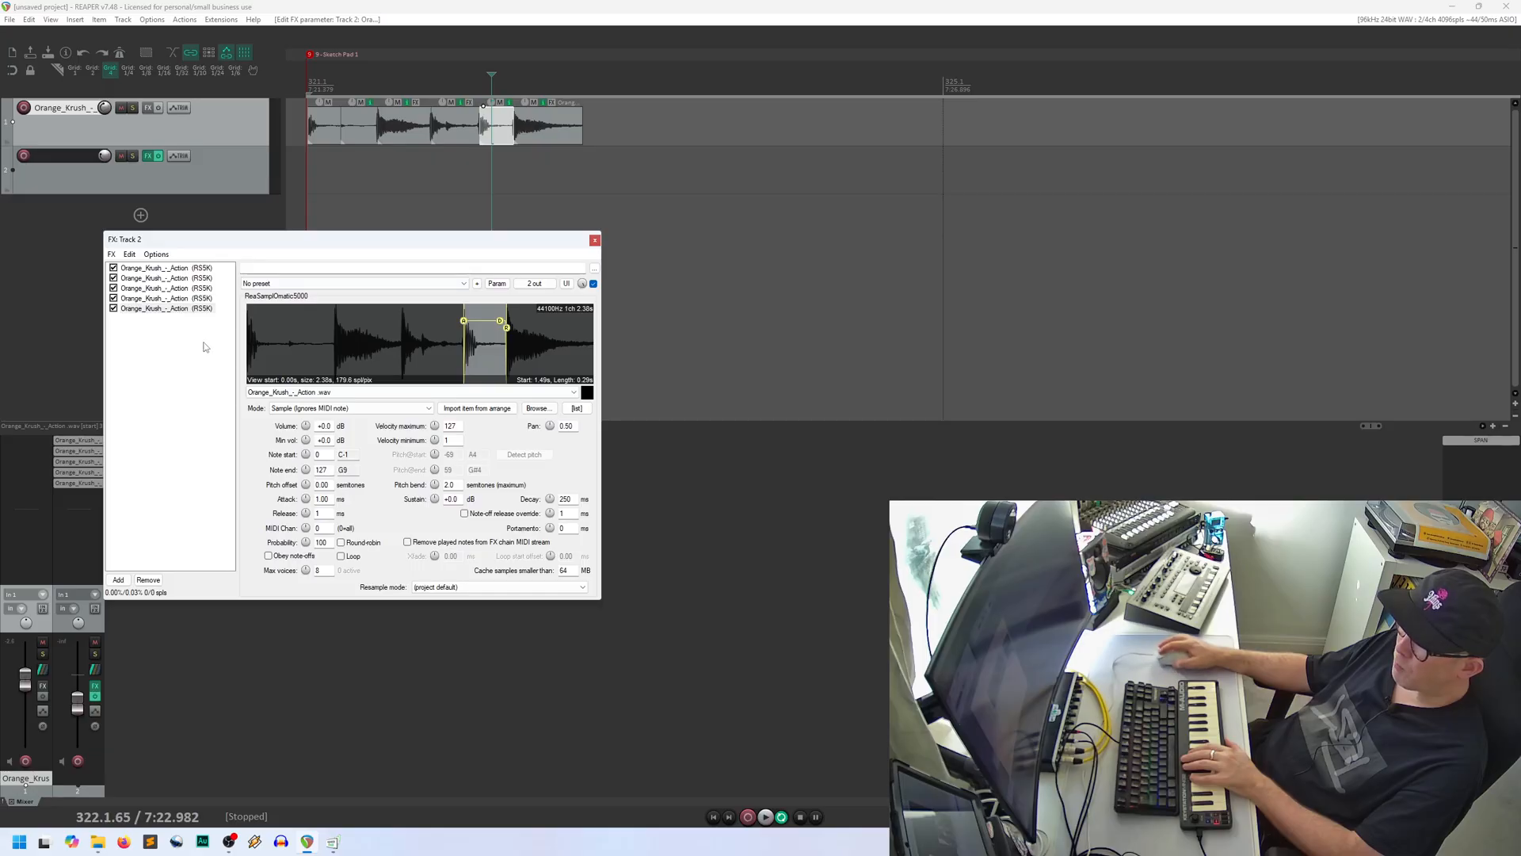
Step: Add a sixth ReaSamplOmatic5000 instance to the end of track 2's FX chain
left_click(168, 334)
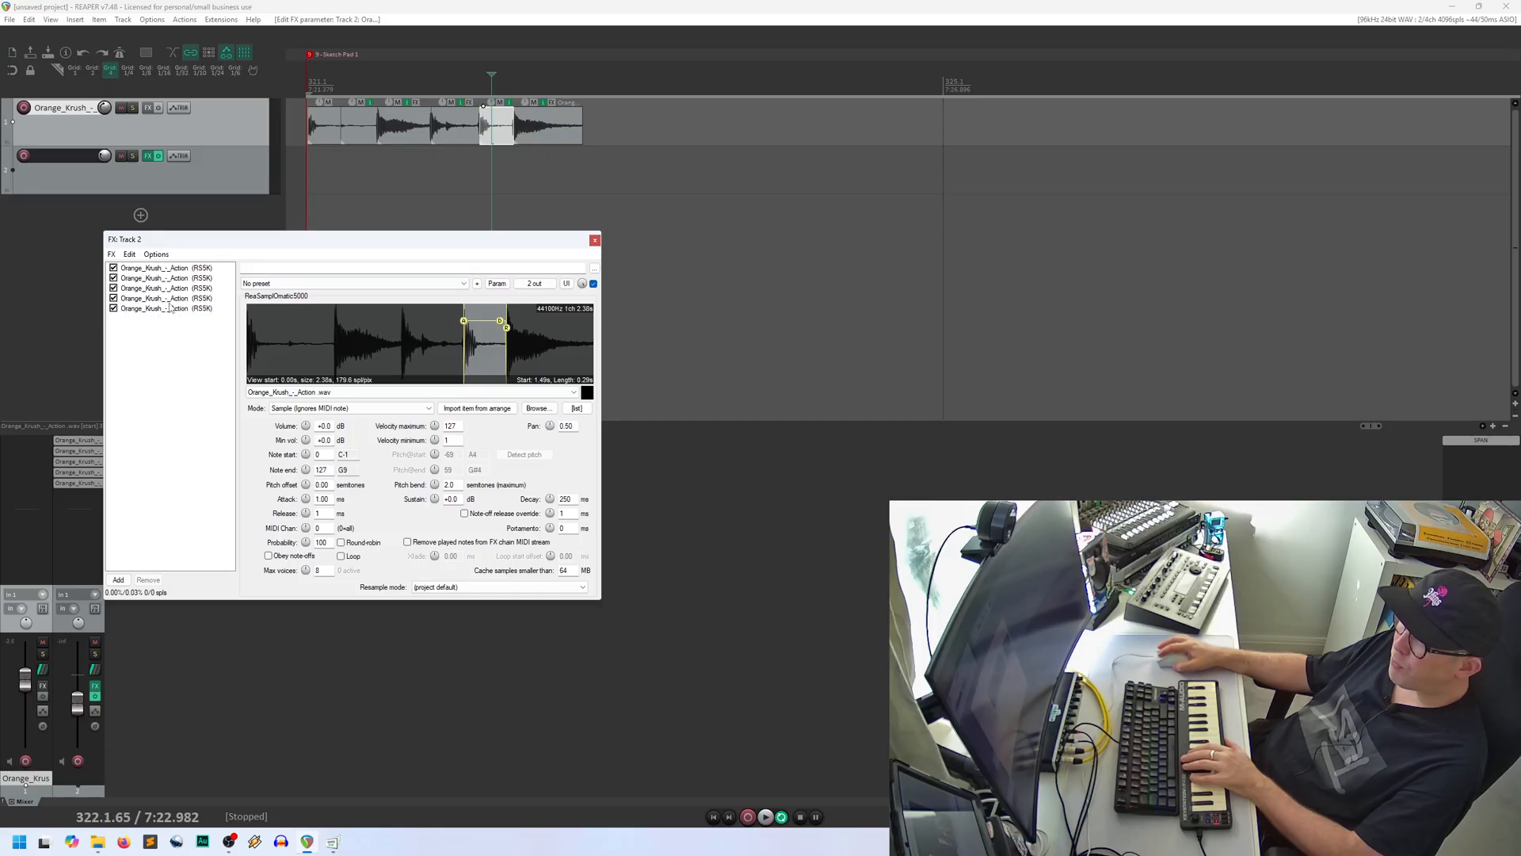
left_click(118, 580)
left_click(378, 126)
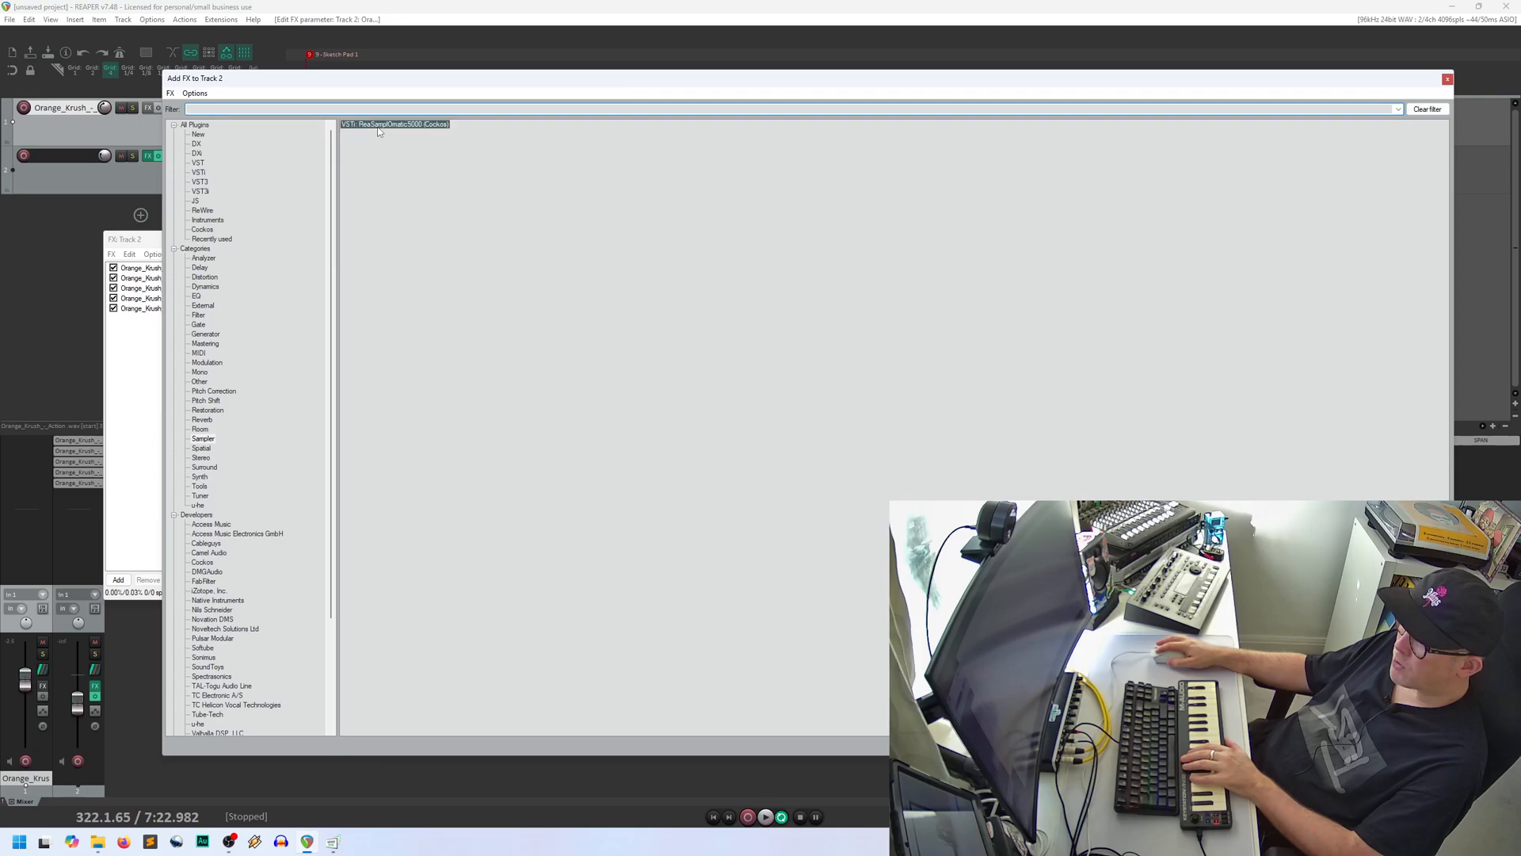
double_click(379, 127)
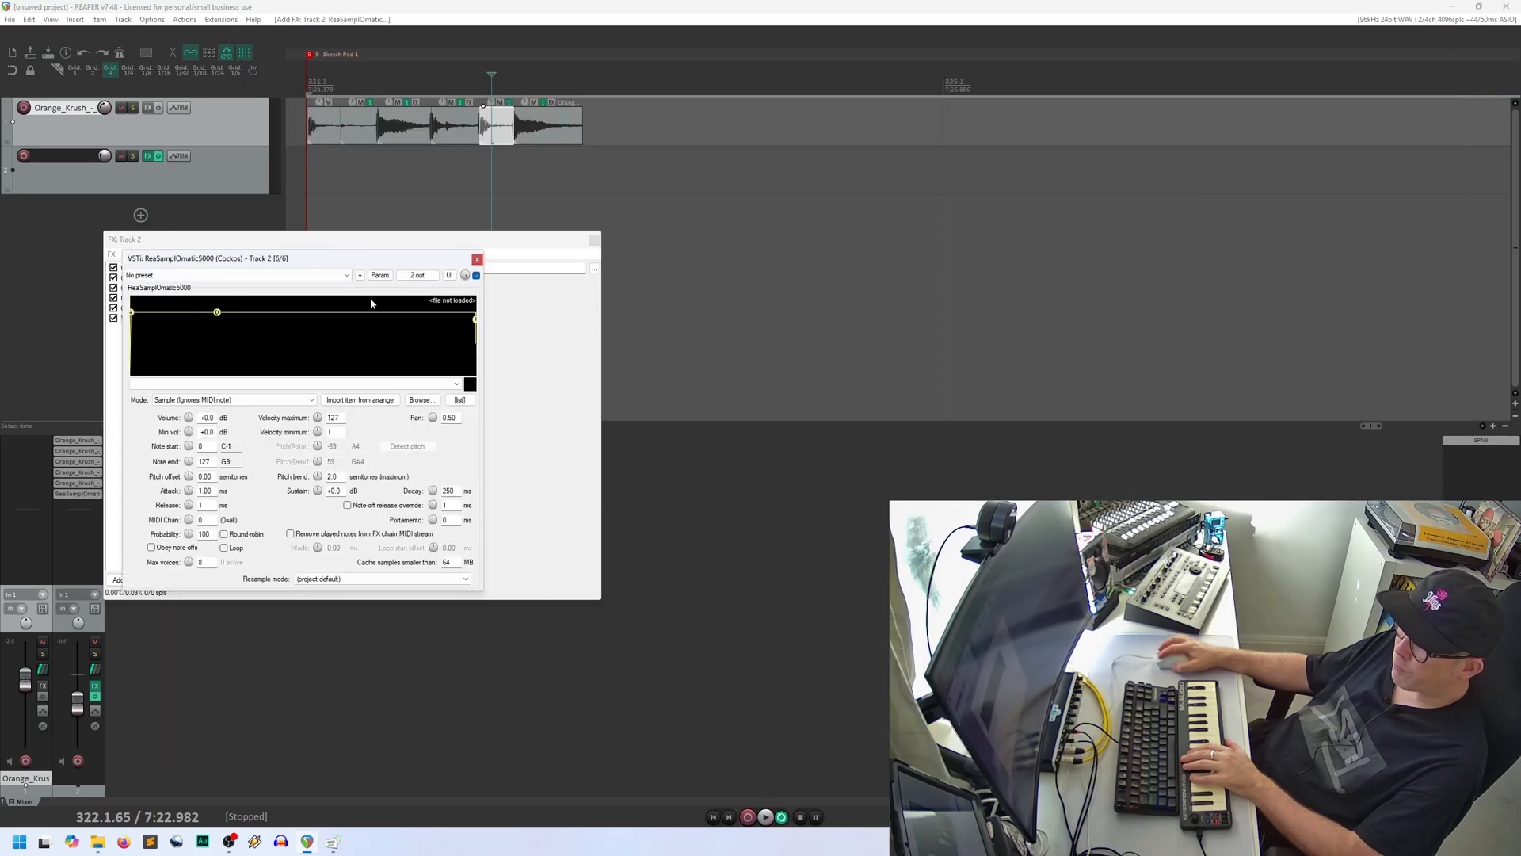
Step: Close the floating sampler window and import the sixth drum slice from the arrangement into the sixth sampler instance
left_click(477, 259)
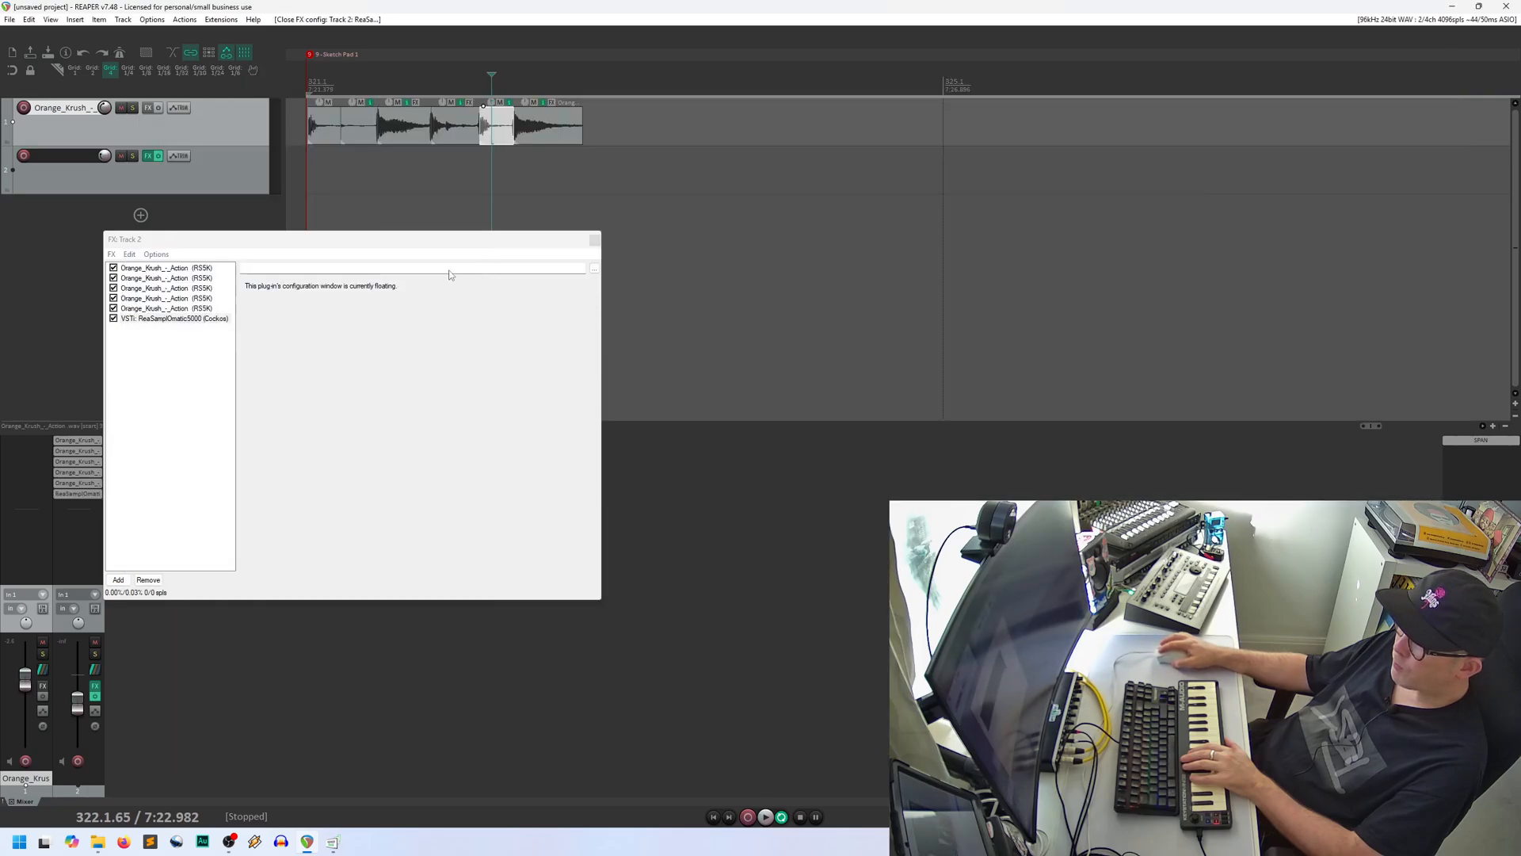
left_click(182, 309)
left_click(196, 319)
left_click(545, 127)
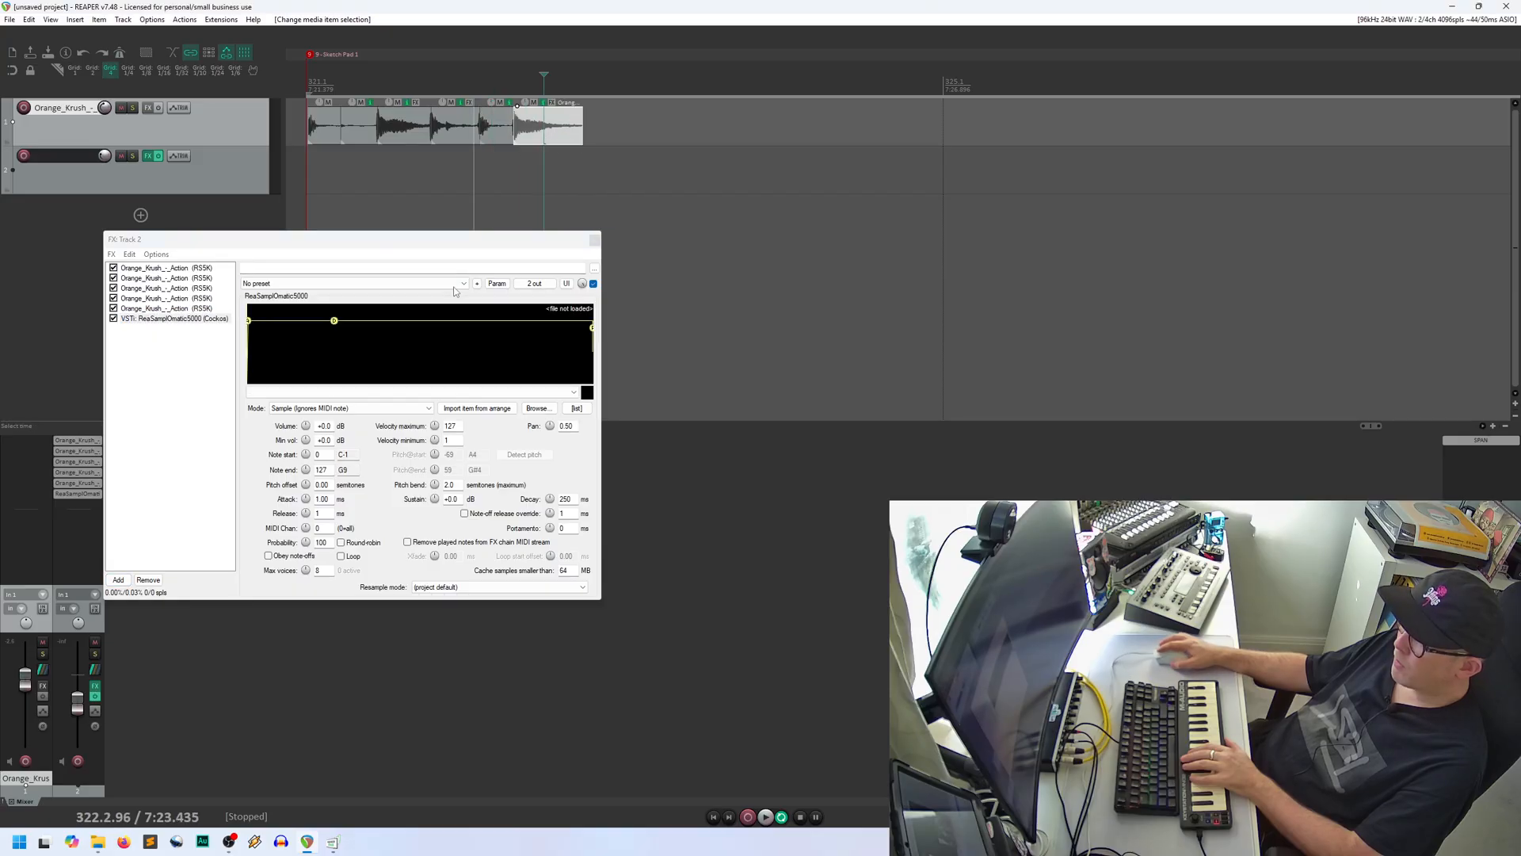
left_click(477, 408)
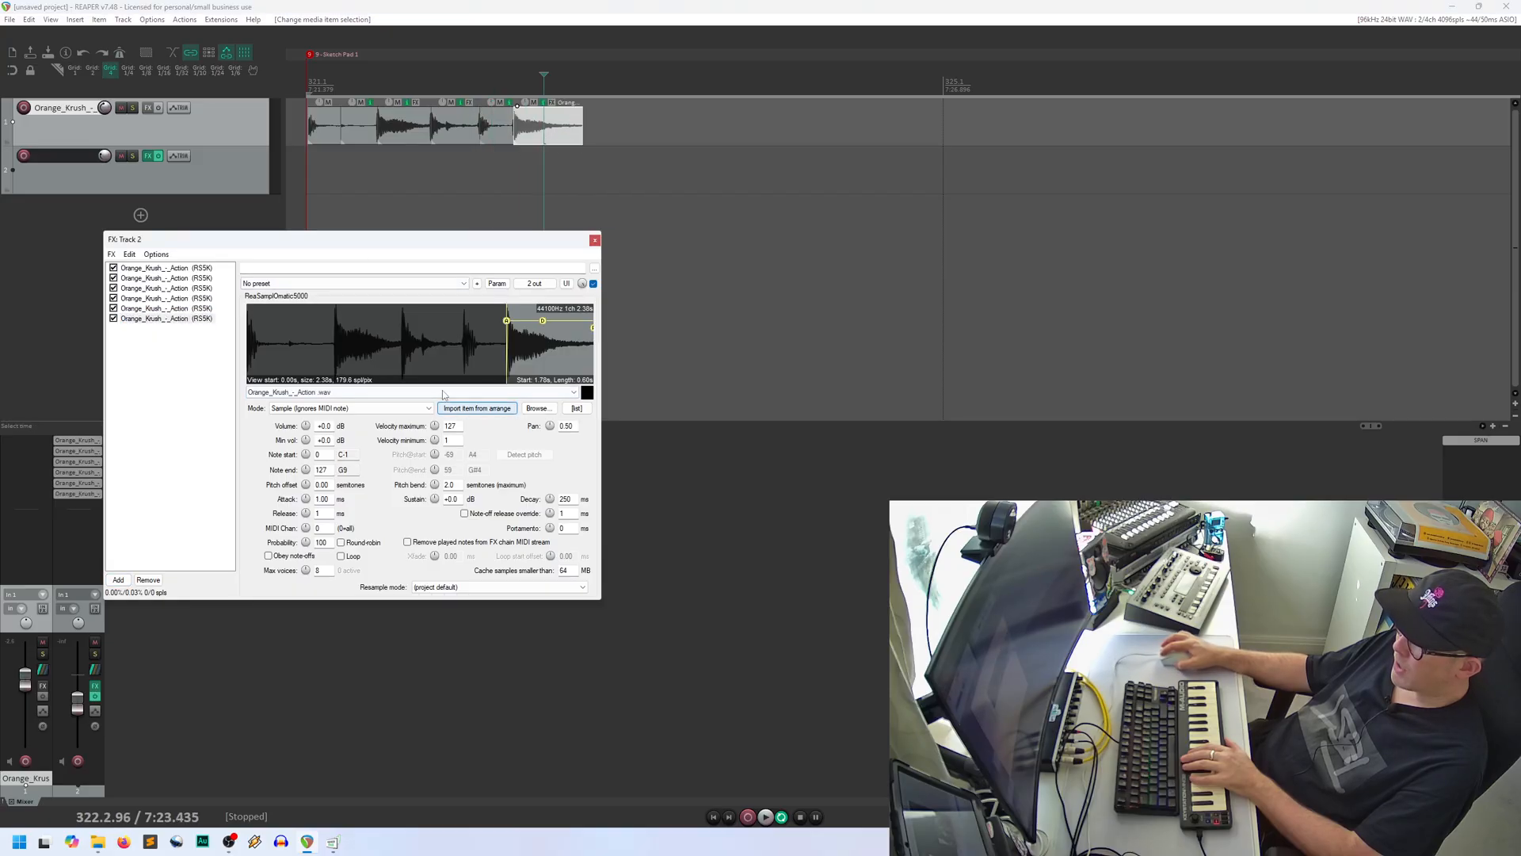
Step: Record-arm track 2 with the Keystation Mini 32 as its MIDI input and raise the track's volume slightly
left_click(182, 269)
left_click_drag(304, 239, 434, 241)
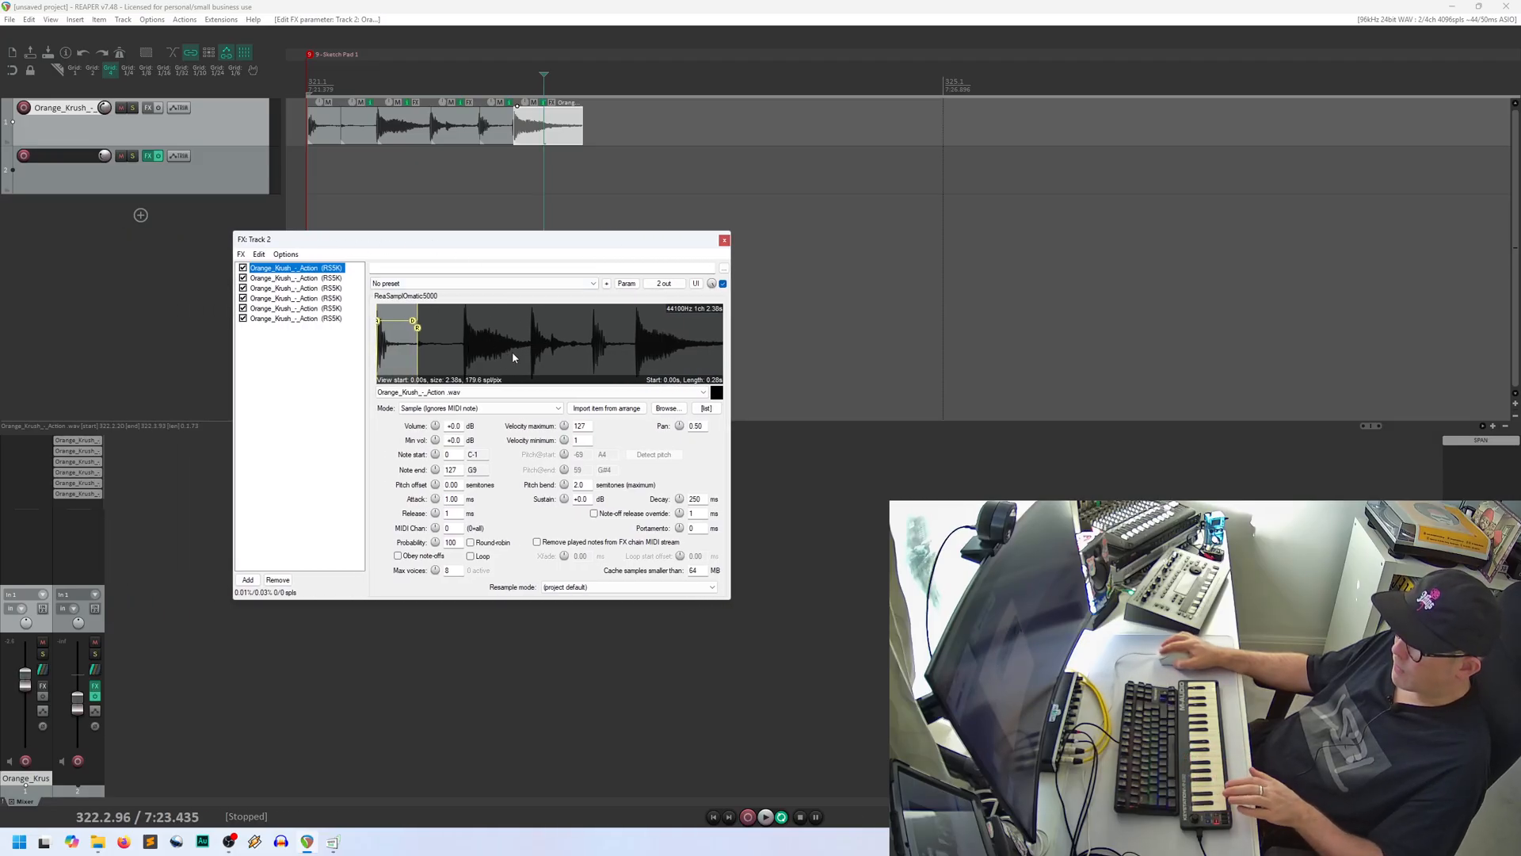
left_click(24, 156)
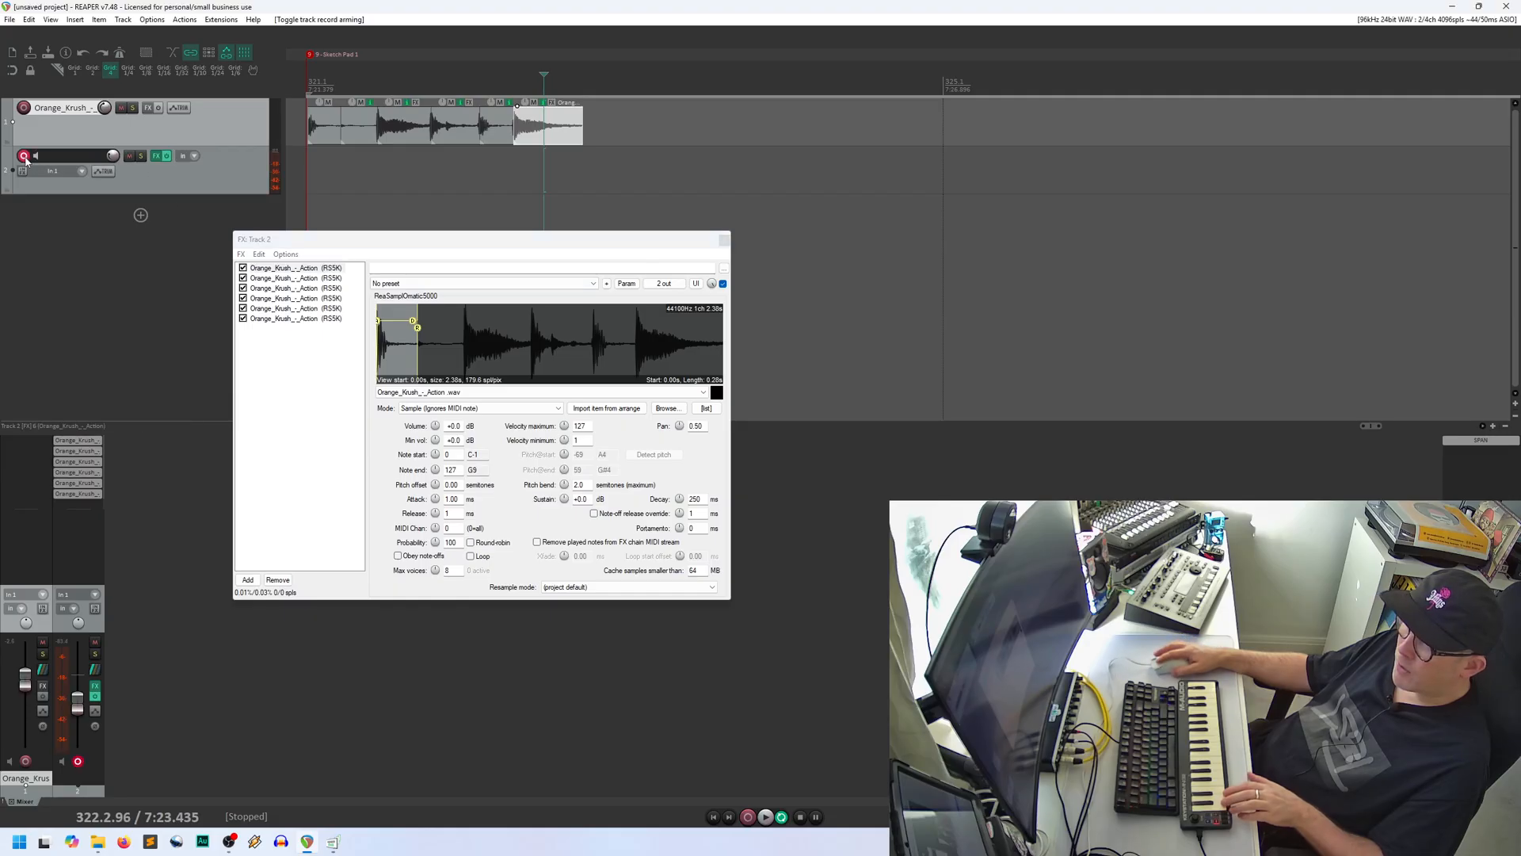
left_click(82, 170)
mouse_move(122, 203)
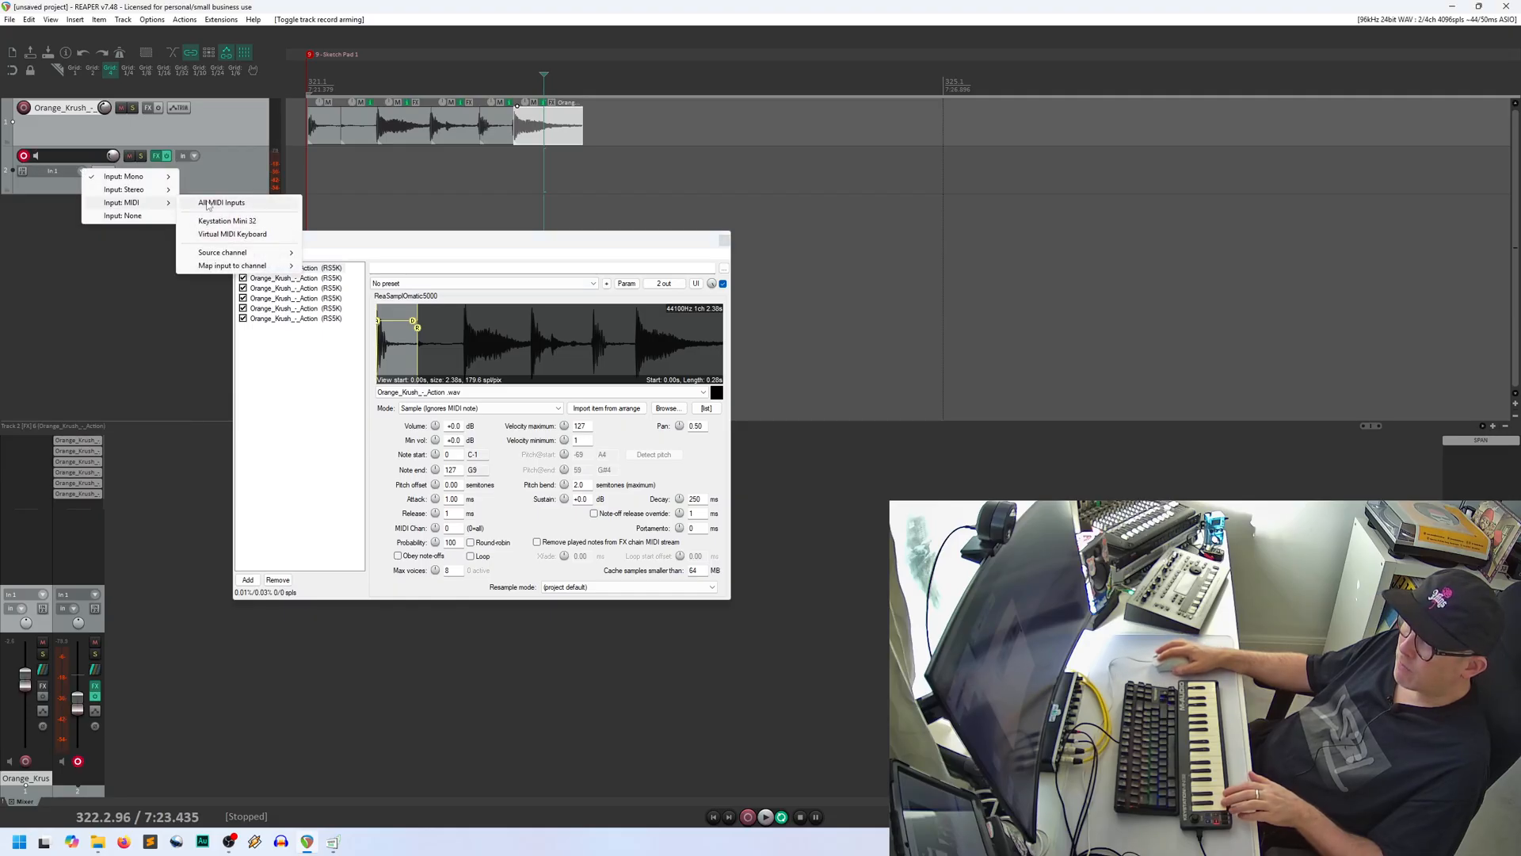
left_click(244, 223)
left_click_drag(420, 246, 511, 249)
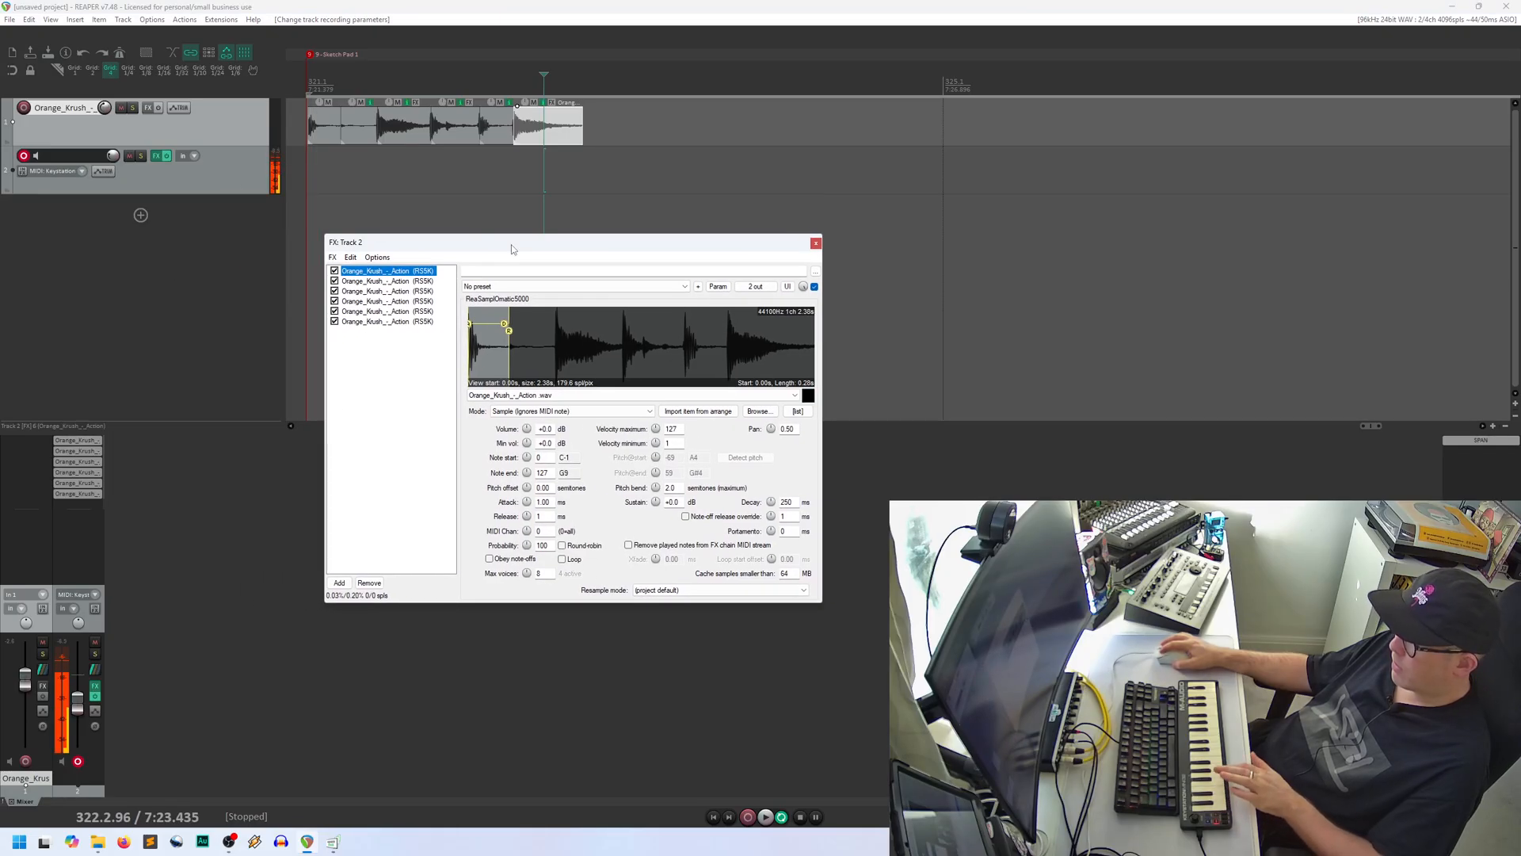
mouse_move(78, 709)
left_mouse_down()
mouse_move(79, 689)
mouse_move(79, 702)
left_mouse_up()
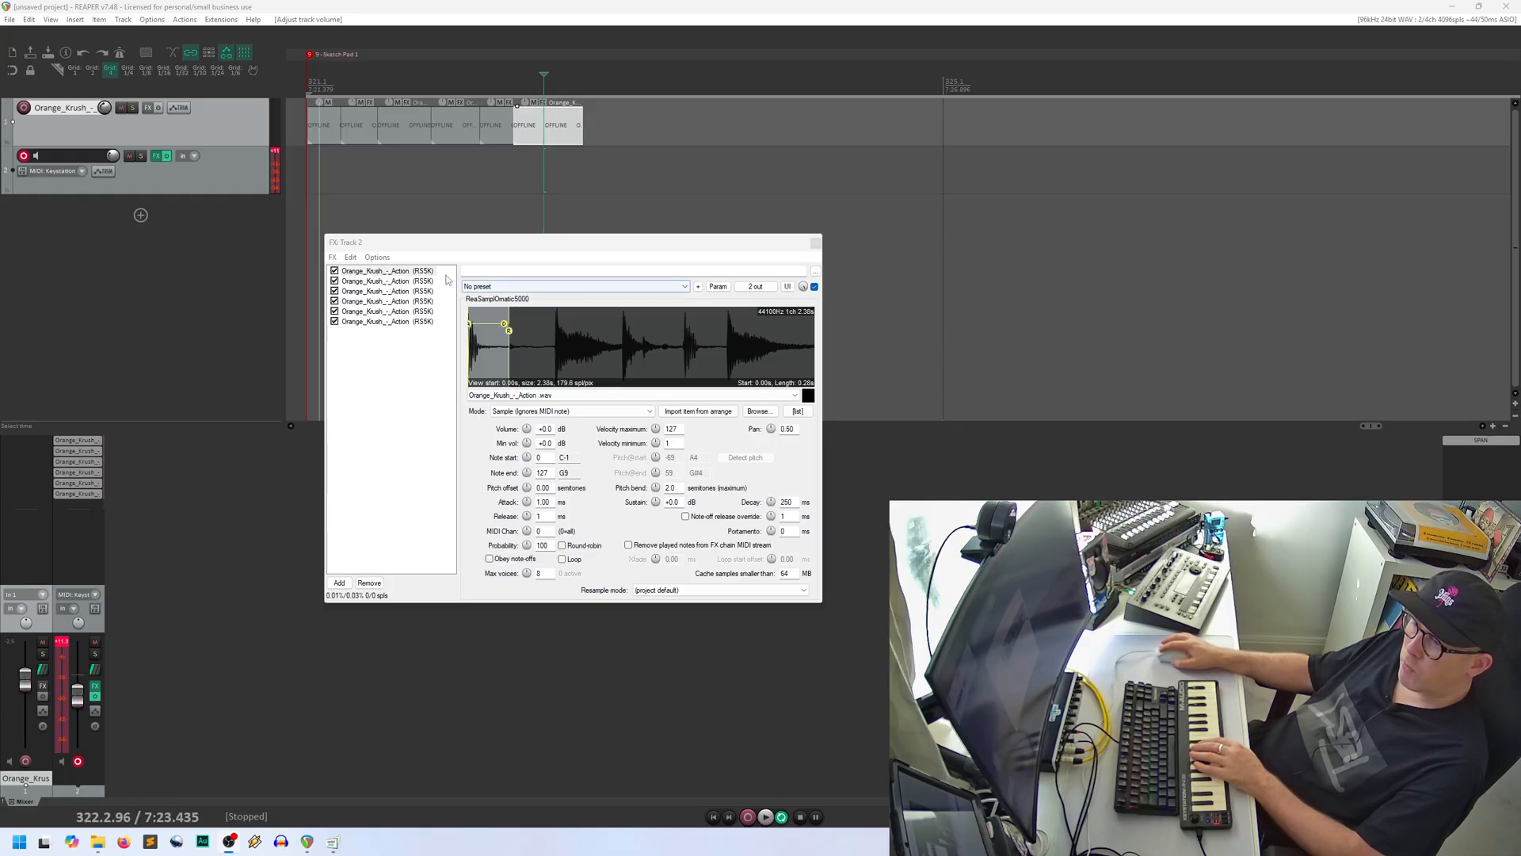
Step: Set both note start and note end to 24 (C1) in the first sampler instance and 25 (C#1) in the second
left_click(414, 272)
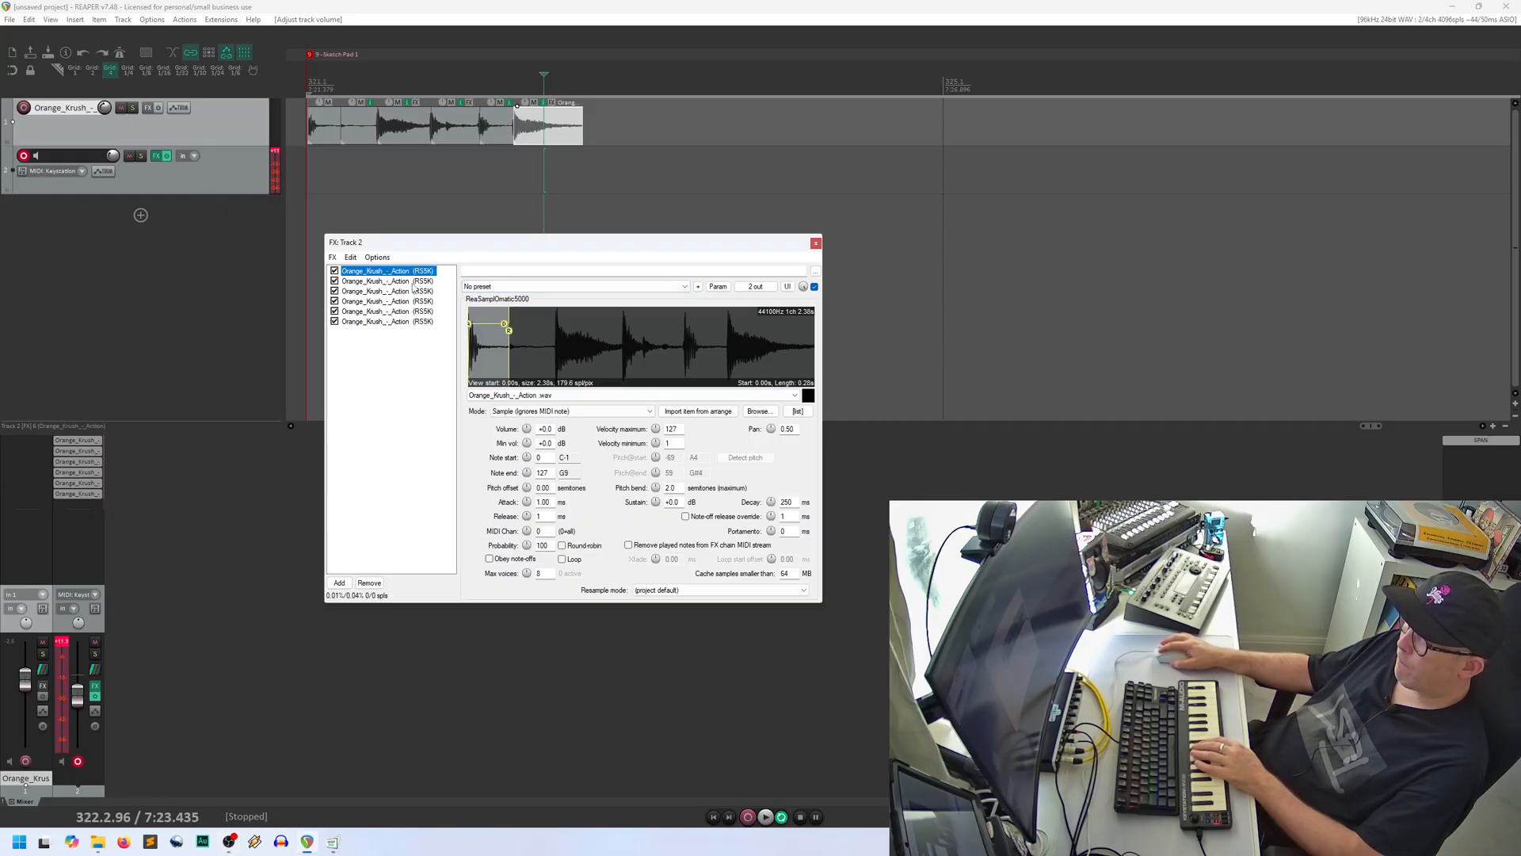
left_click(414, 280)
left_click(415, 272)
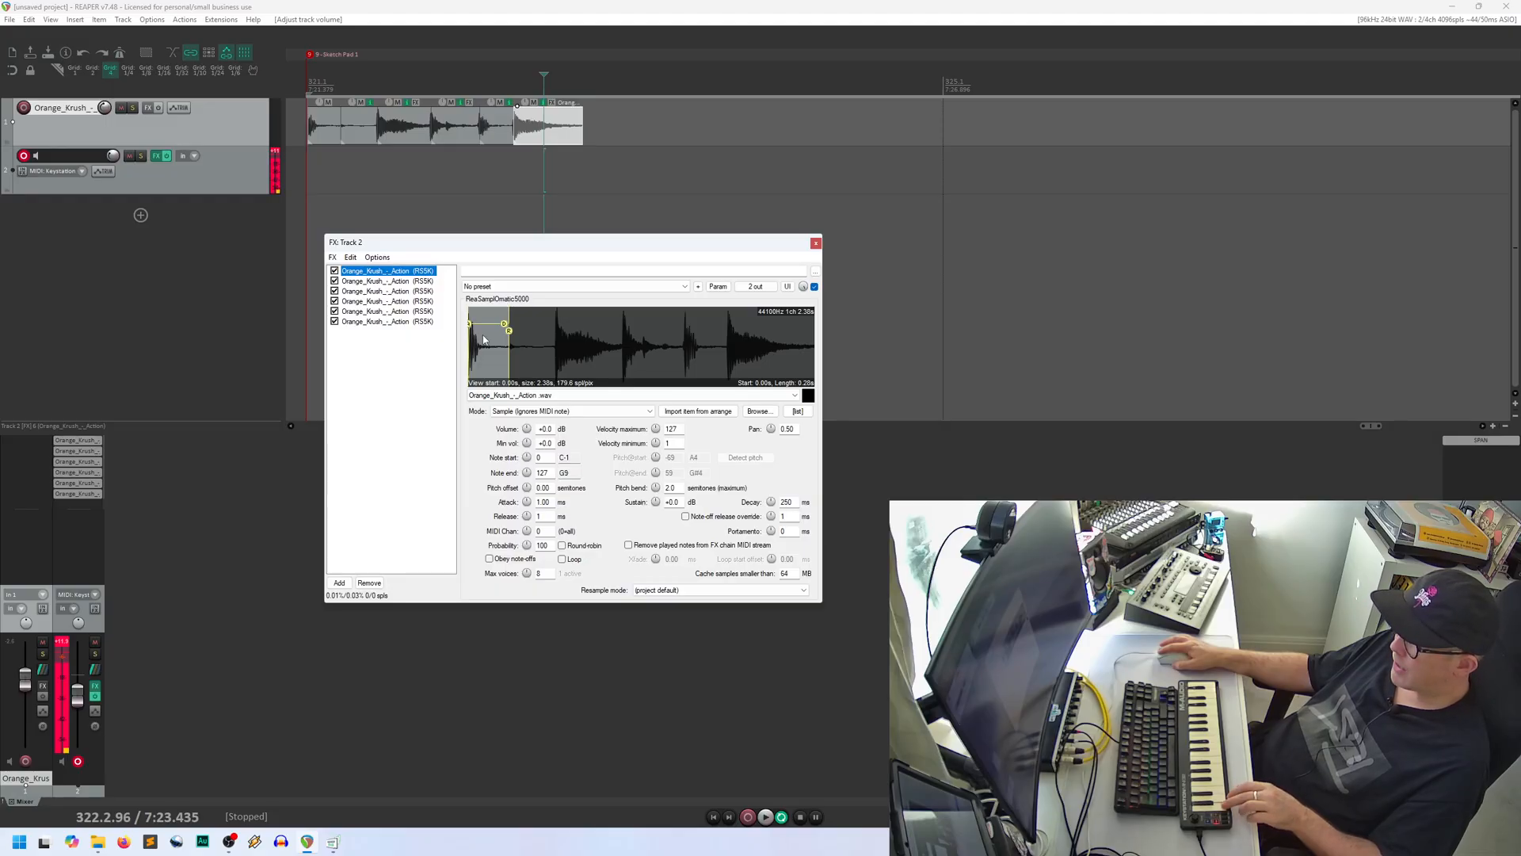
left_click(526, 458)
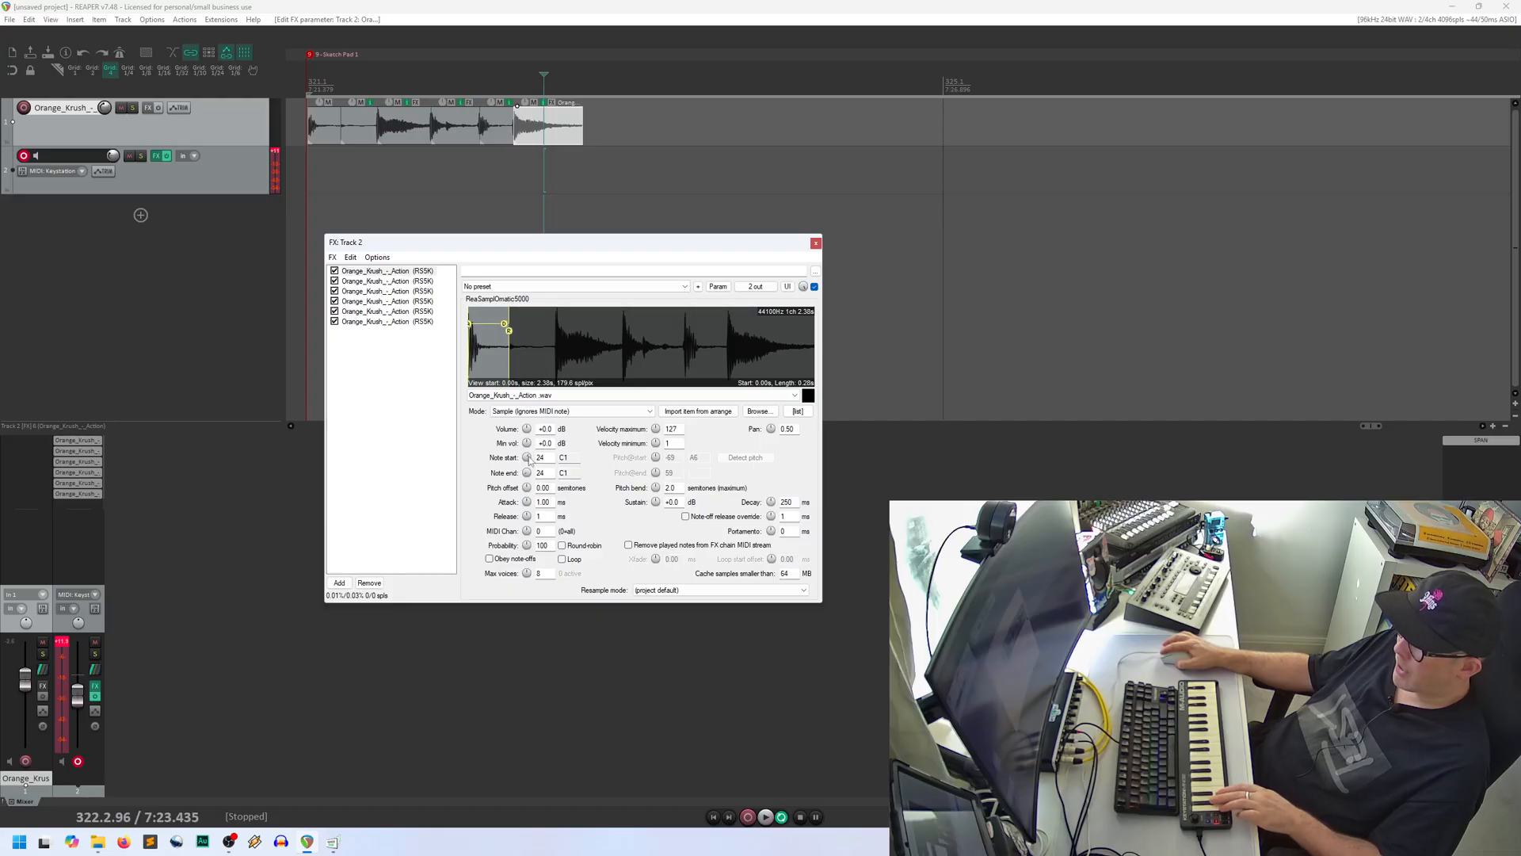
left_click(414, 282)
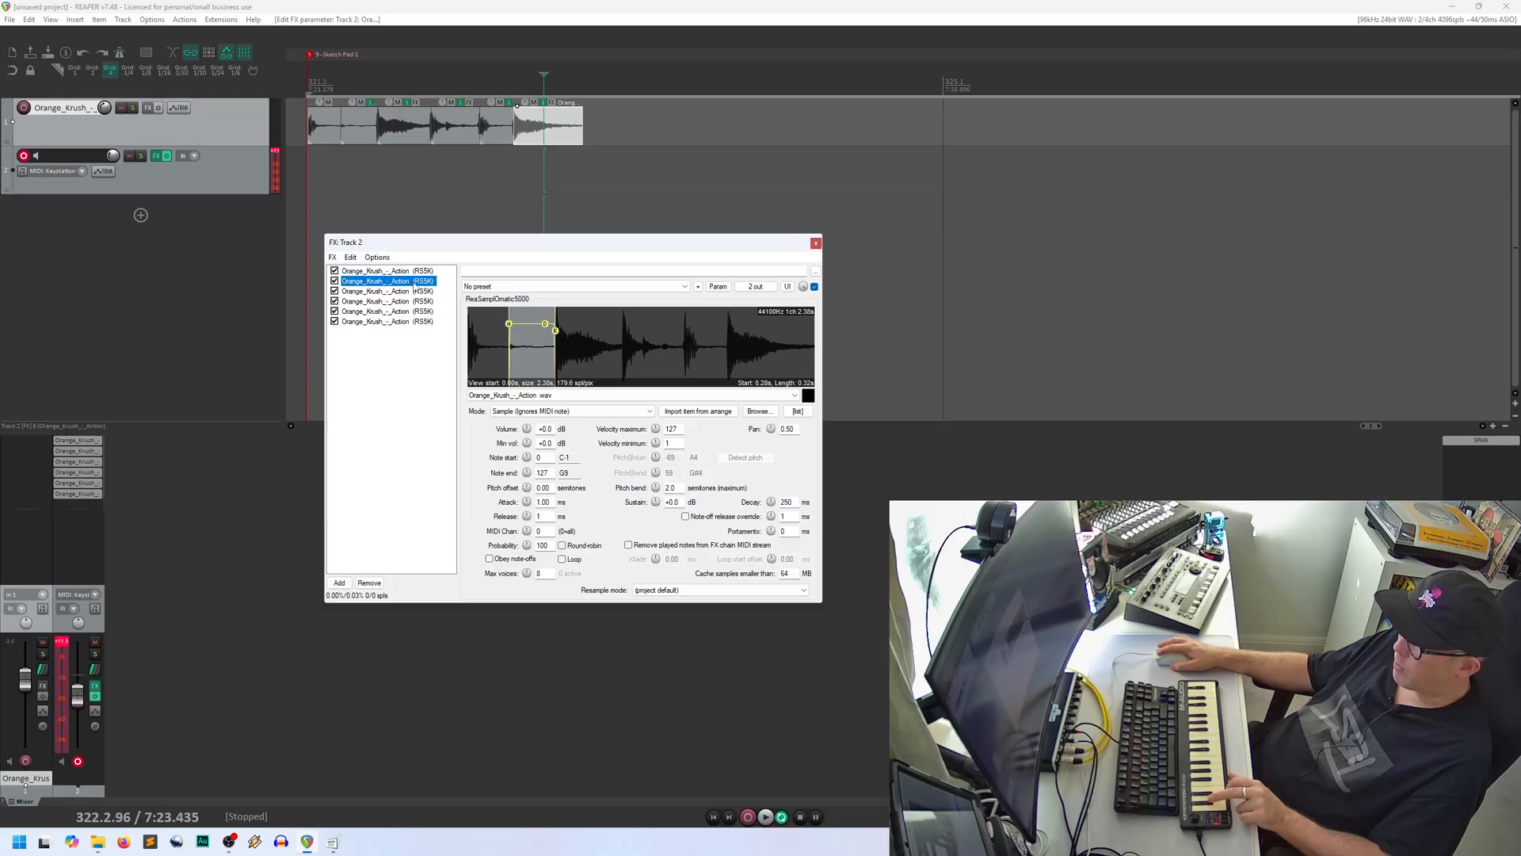
left_click(527, 459)
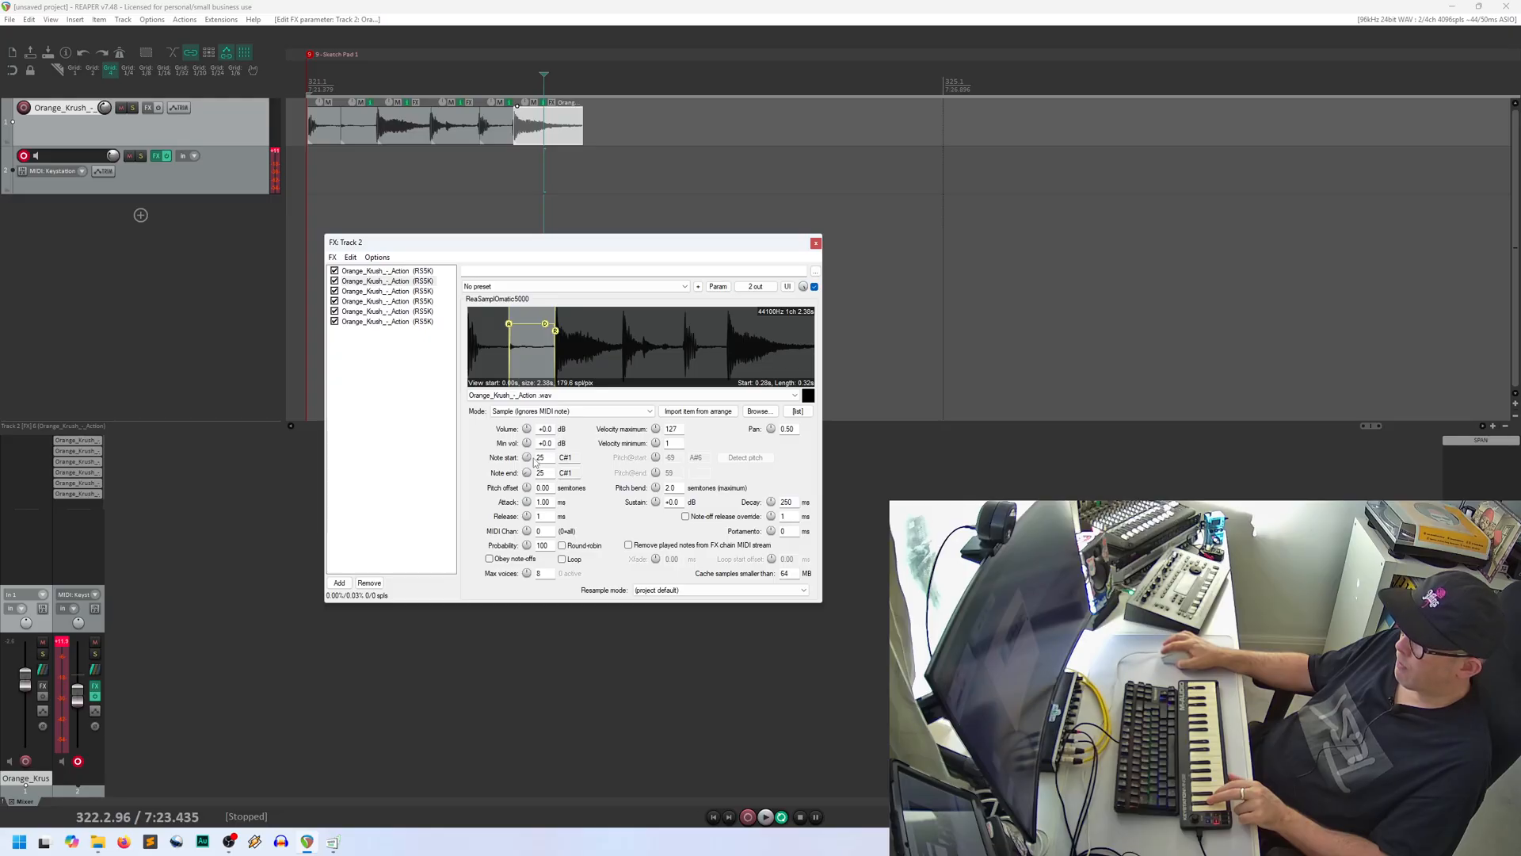
Step: Set both note start and note end to 26 (D1) in the third sampler instance and 27 (D#1) in the fourth
left_click(421, 292)
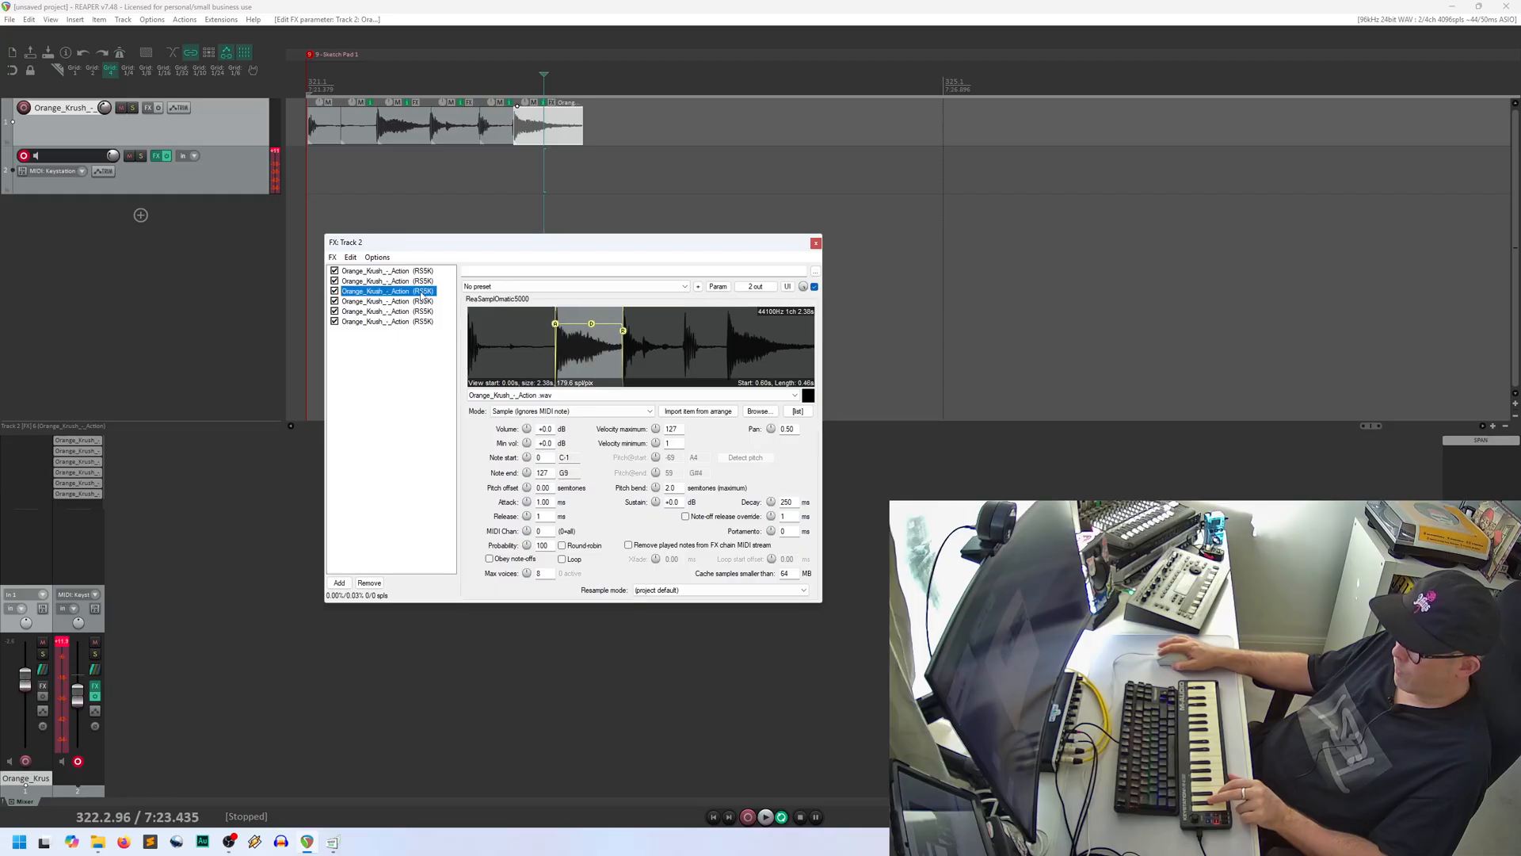
left_click(527, 459)
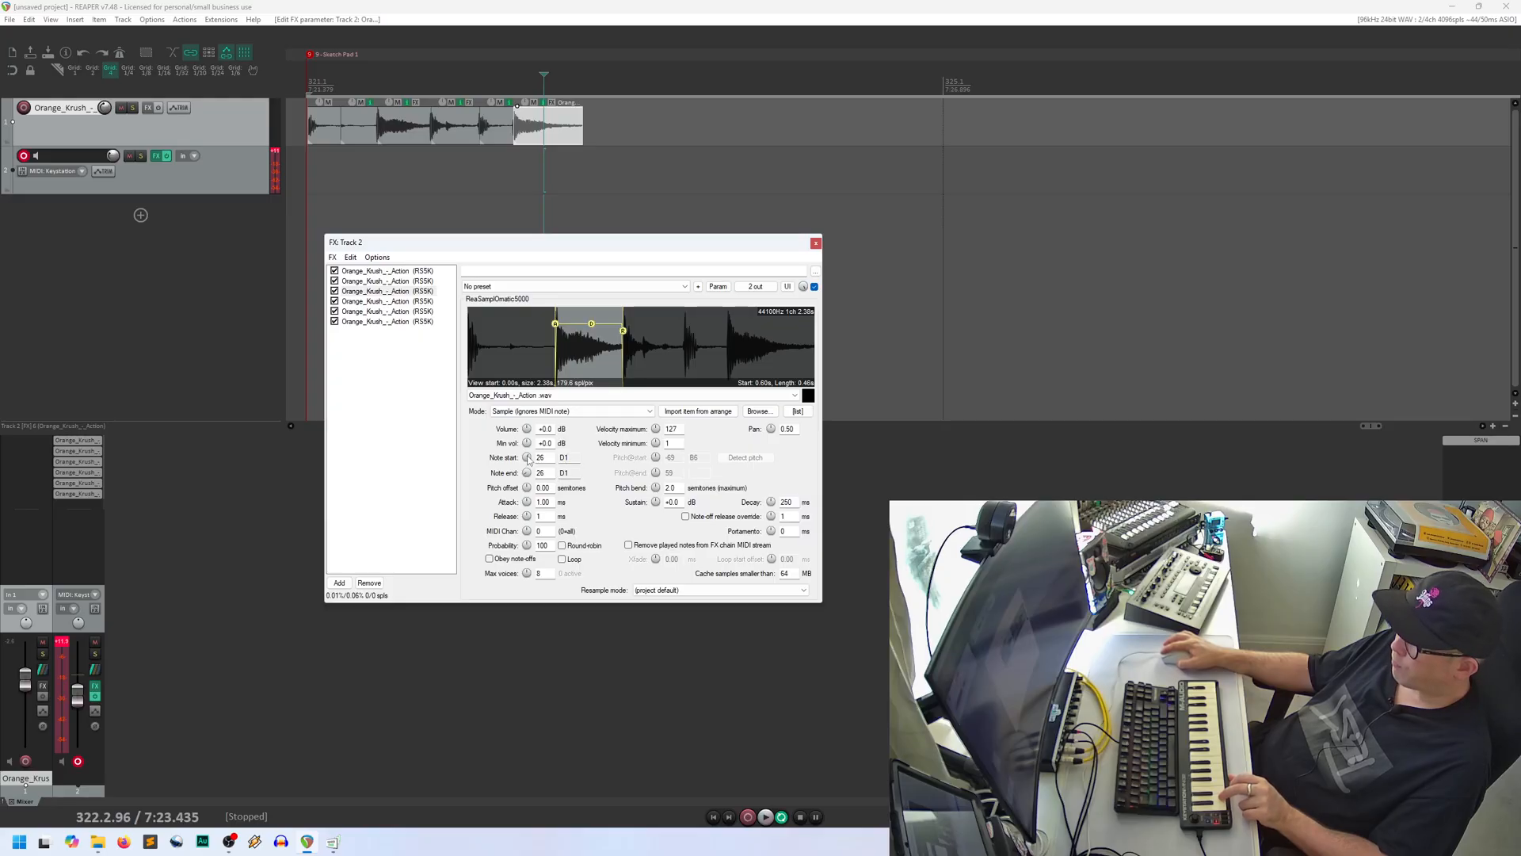
left_click(411, 302)
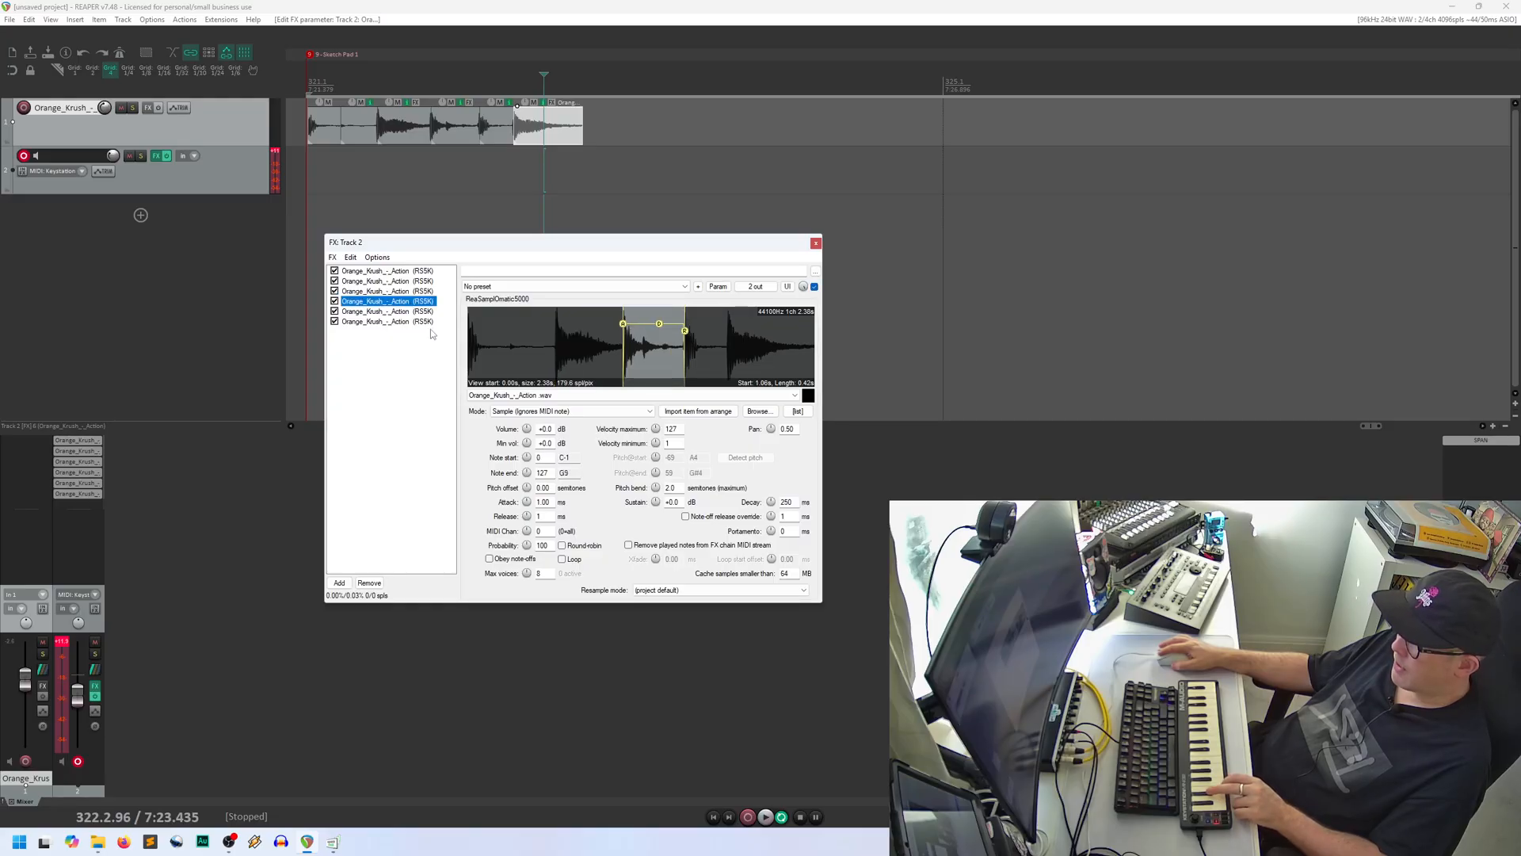
double_click(528, 458)
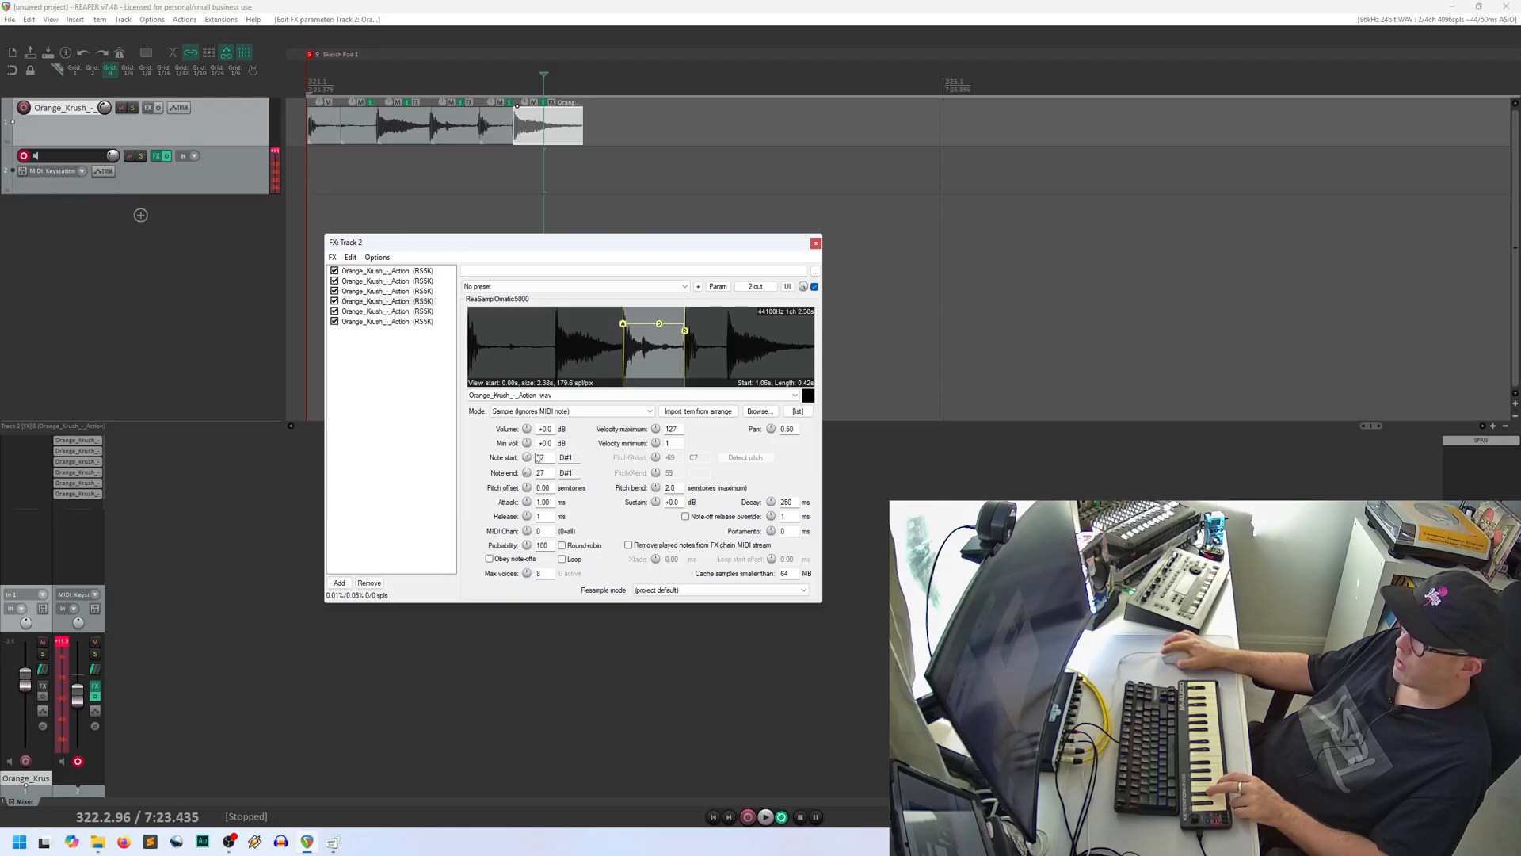
Step: Set both note start and note end to 28 (E1) in the fifth sampler instance and 29 (F1) in the sixth
left_click(418, 312)
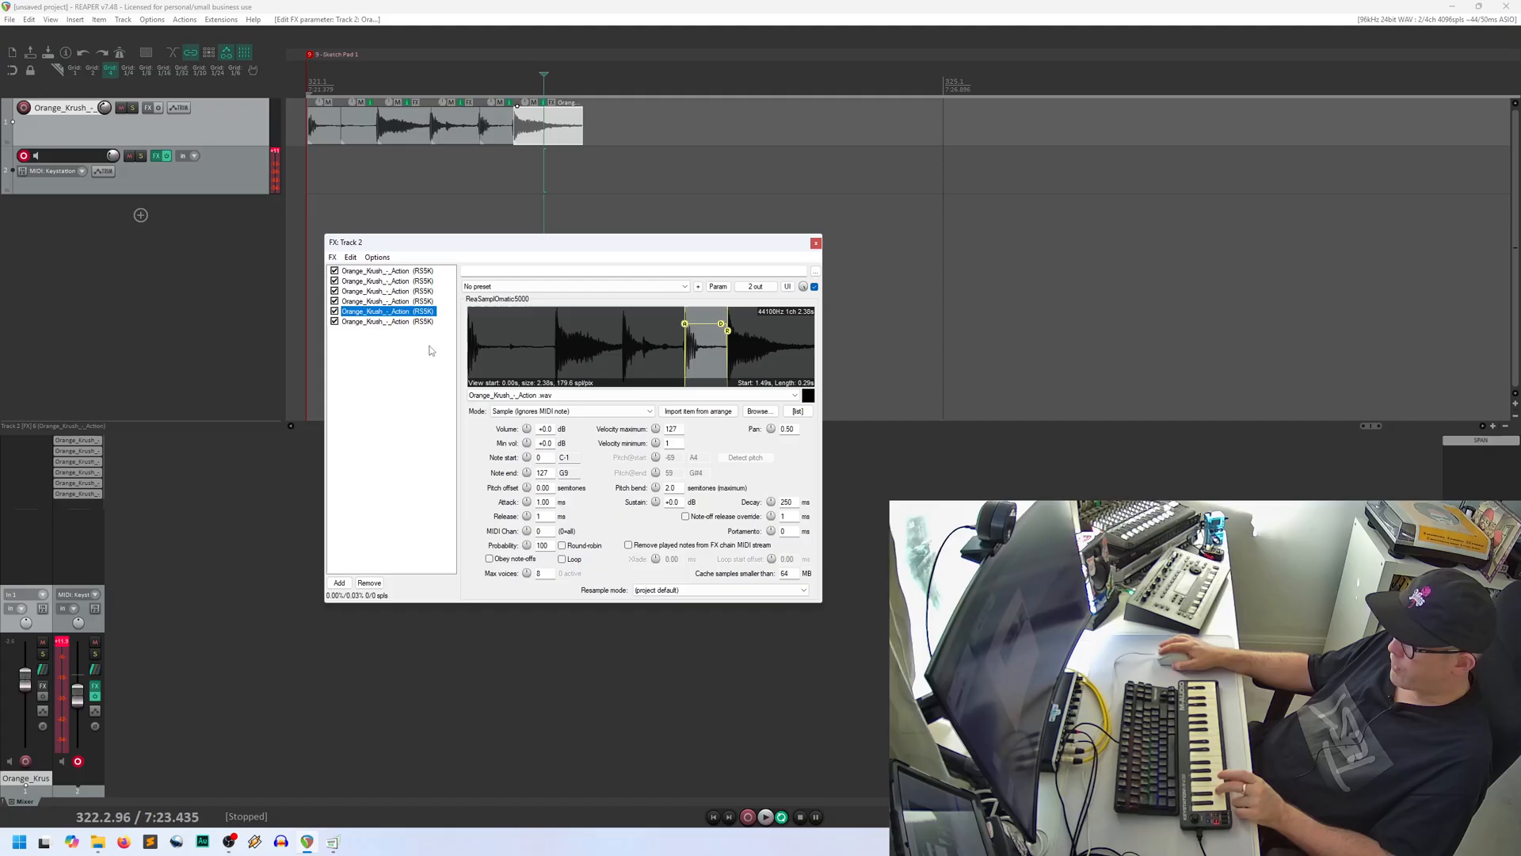
left_click(528, 459)
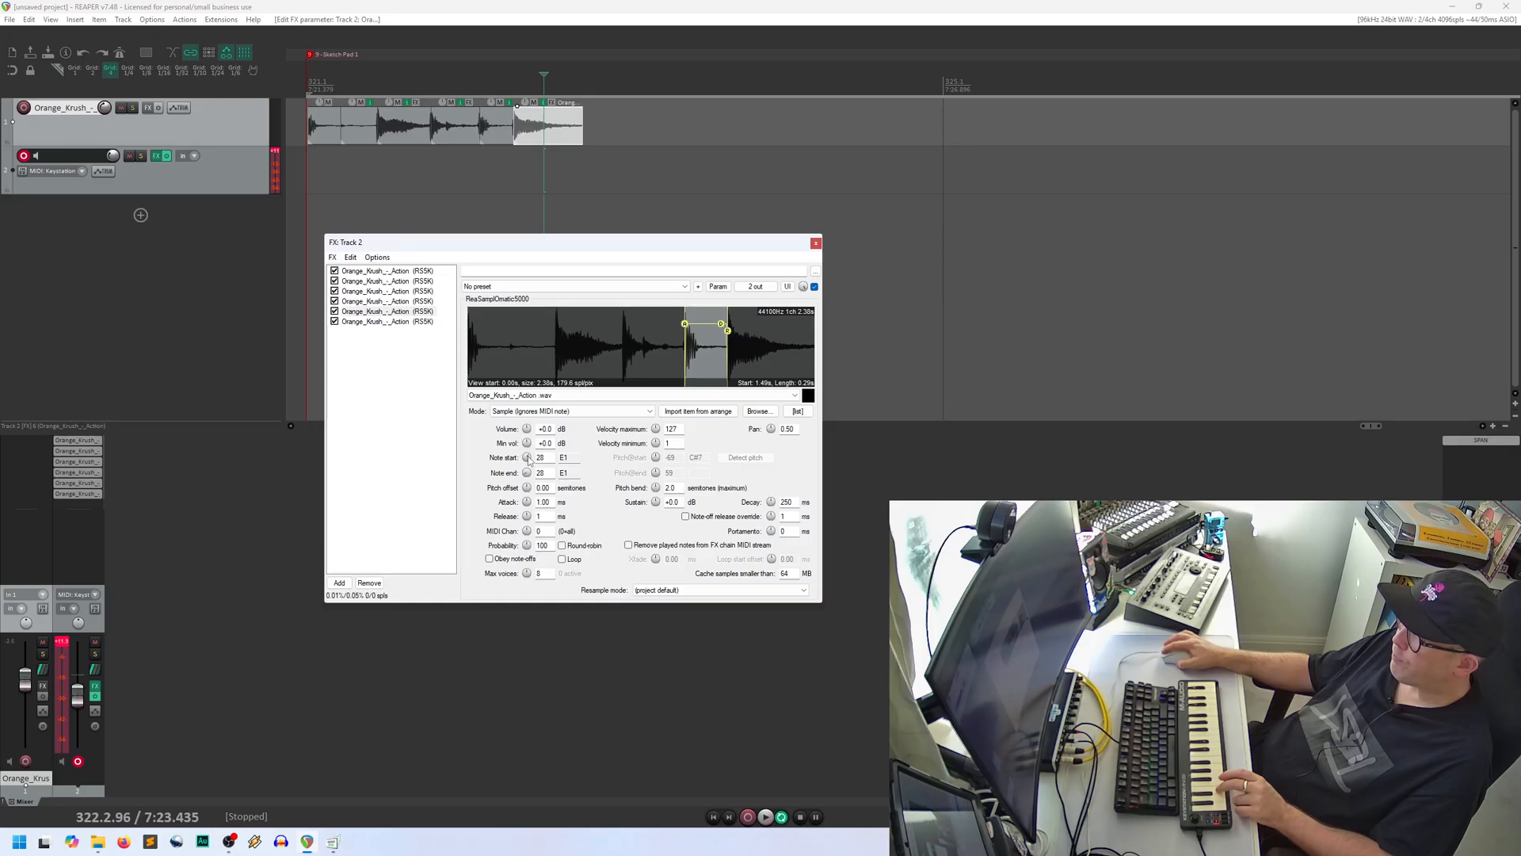
left_click(421, 323)
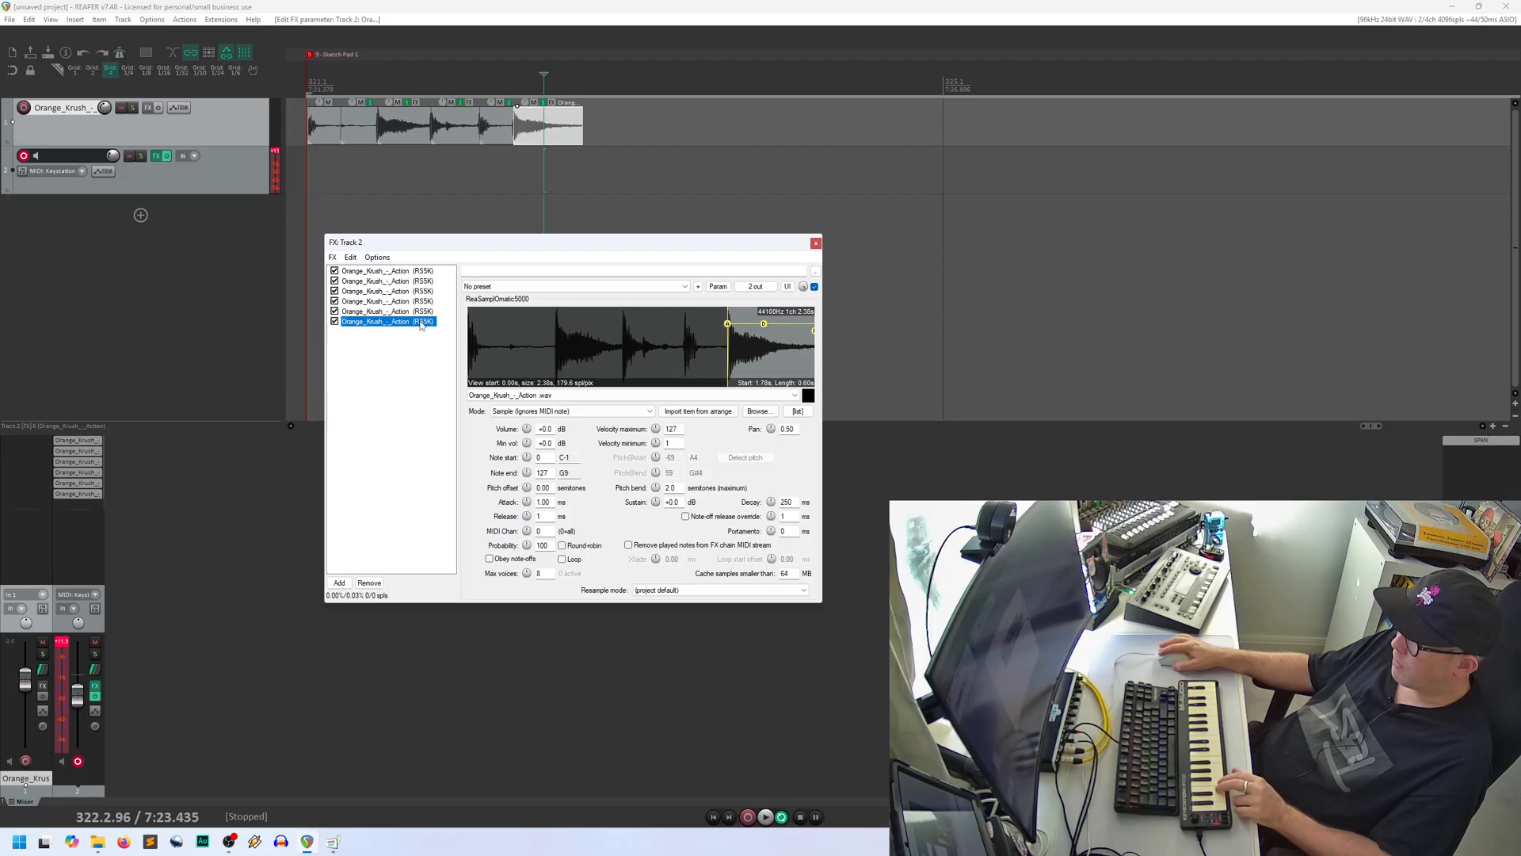
left_click(528, 459)
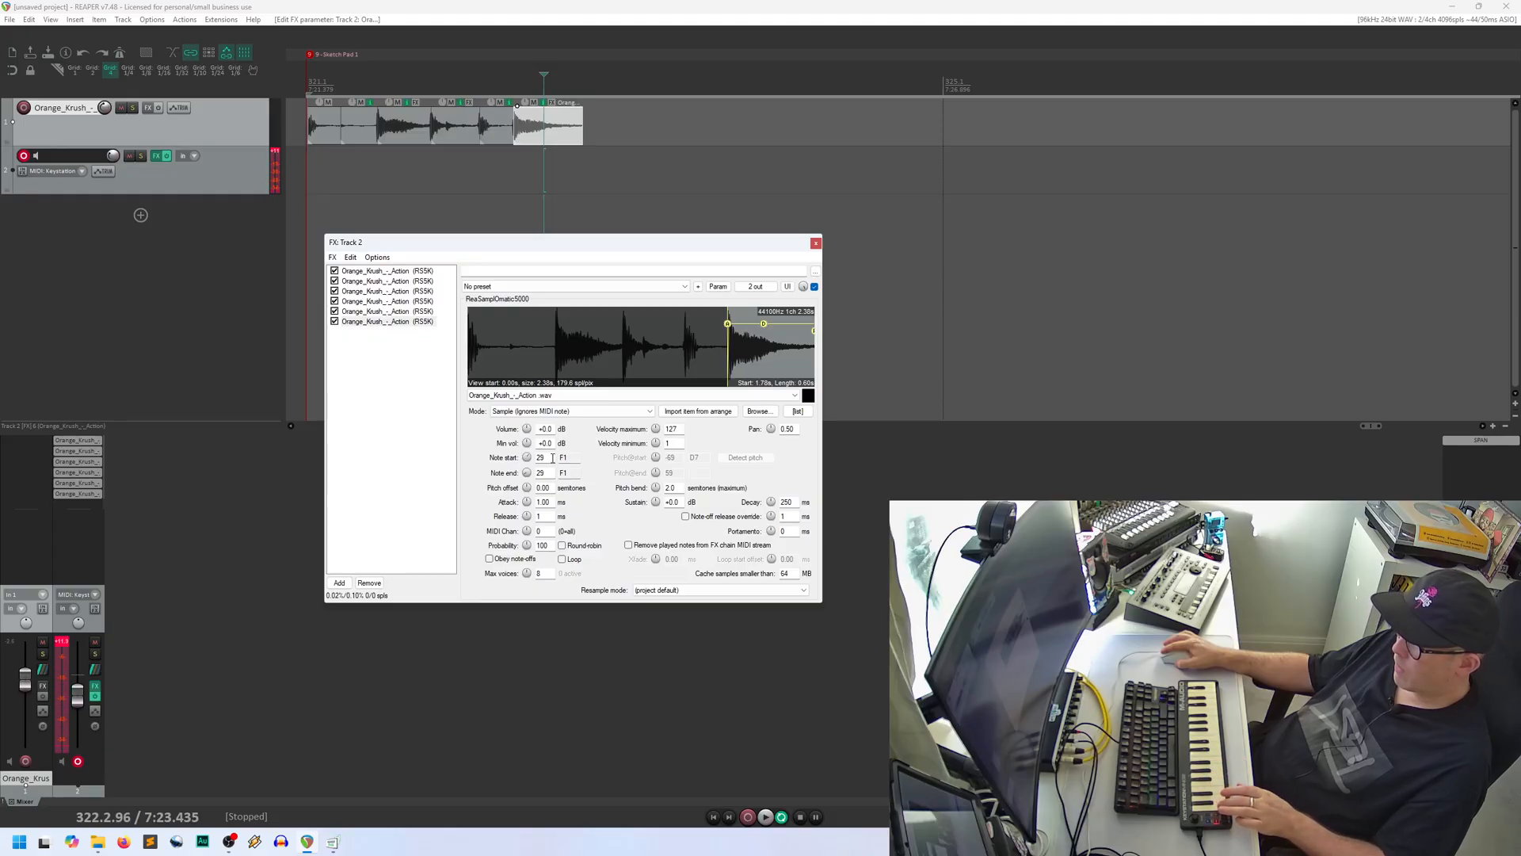
Step: Raise track 2's volume a little and set the maximum voices to 1 in all six sampler instances
left_click_drag(77, 696, 77, 683)
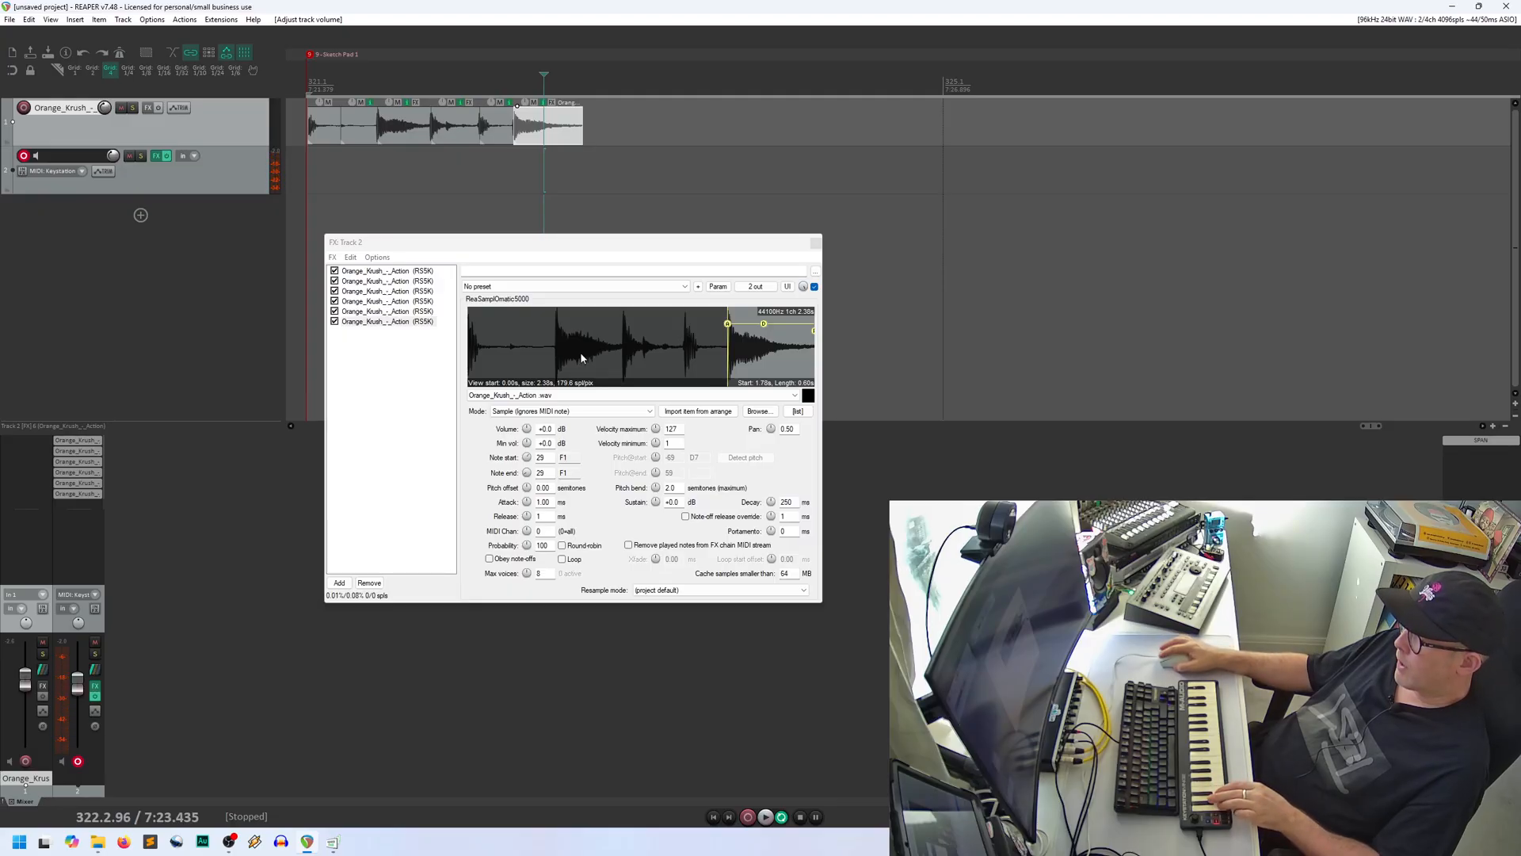
left_click(412, 271)
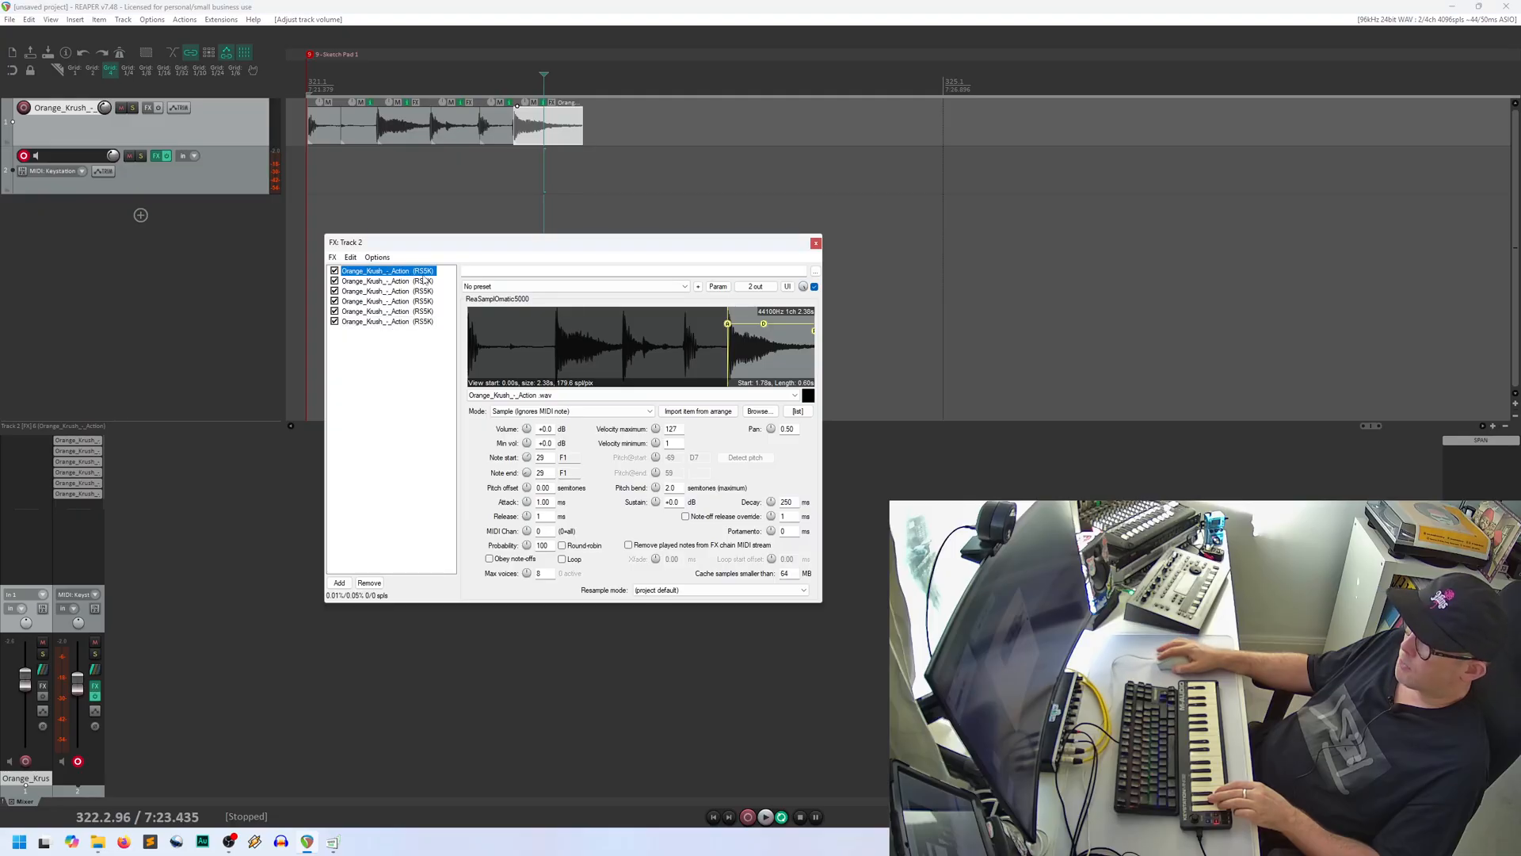
left_click_drag(489, 245, 513, 230)
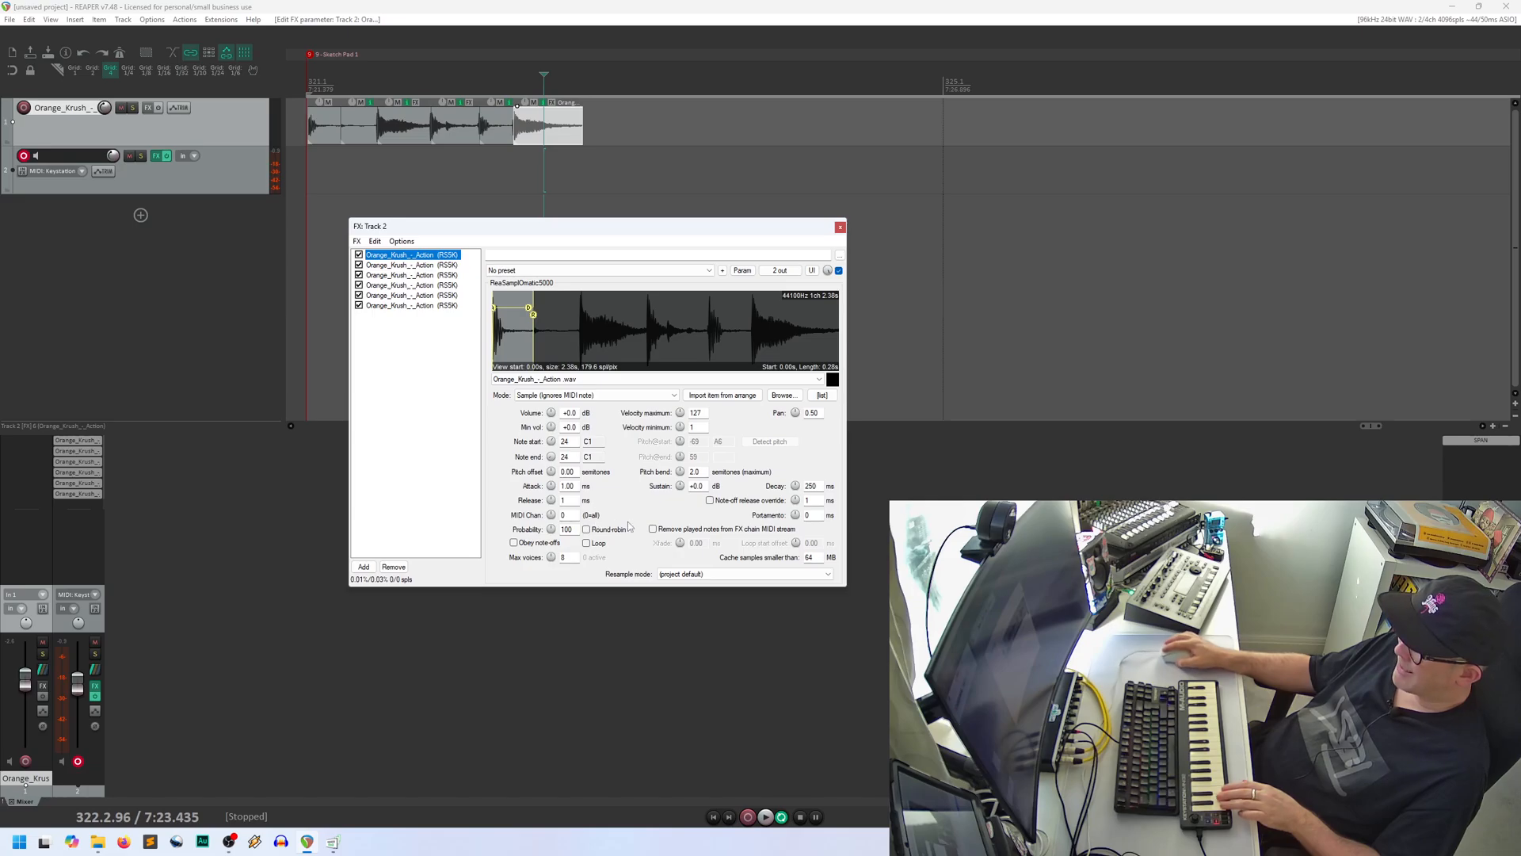
left_click(553, 559)
left_click_drag(552, 560, 550, 566)
left_click(422, 267)
left_click(432, 275)
left_click(432, 285)
left_click(432, 294)
left_click(432, 305)
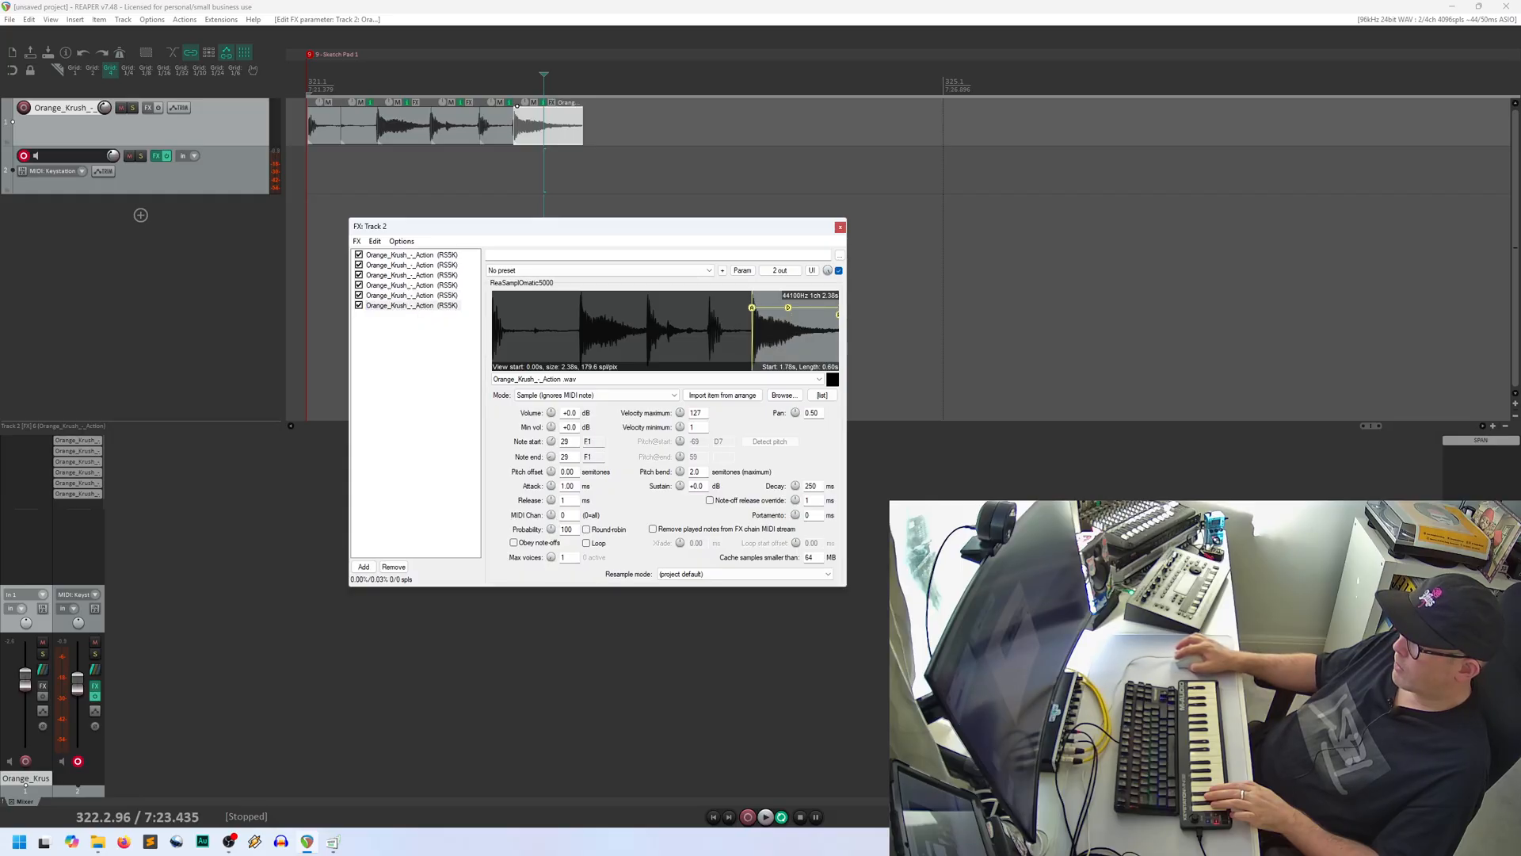
Step: Enable Obey note-offs in each of the six sampler instances on track 2
left_click(432, 254)
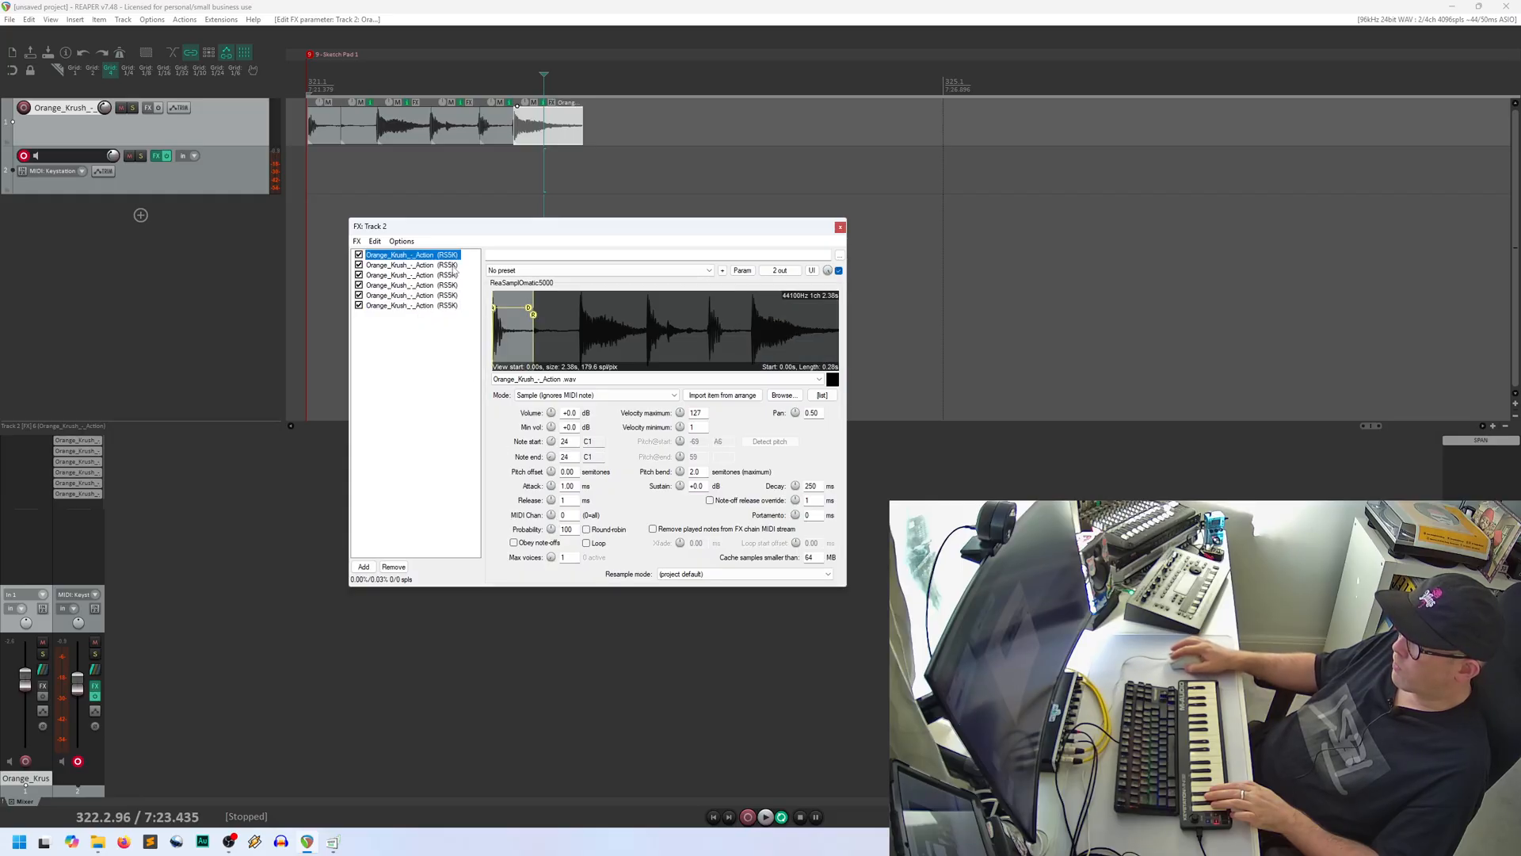
left_click(516, 546)
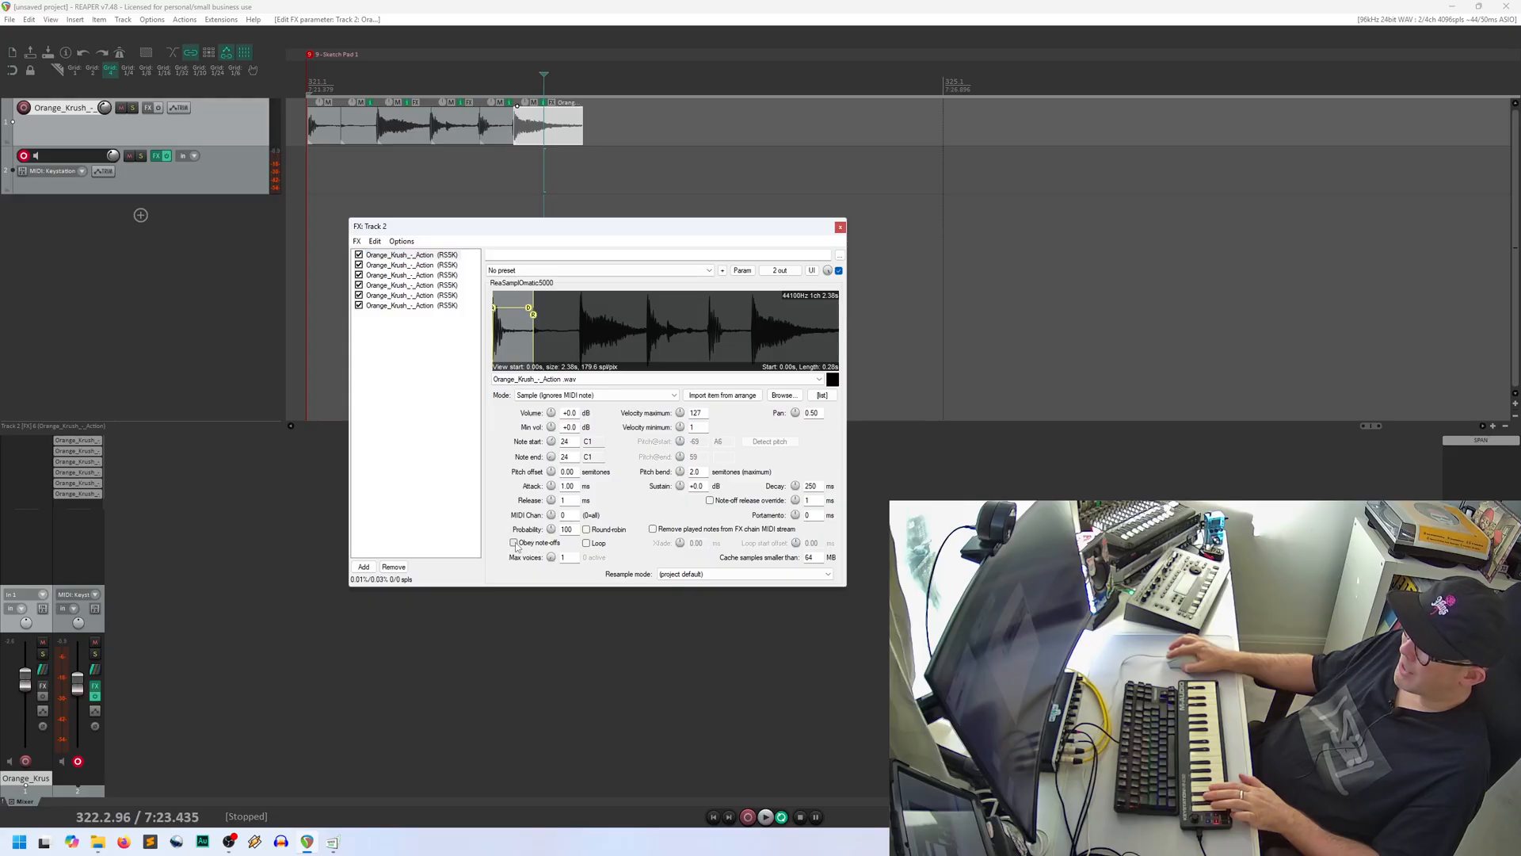
key("Down")
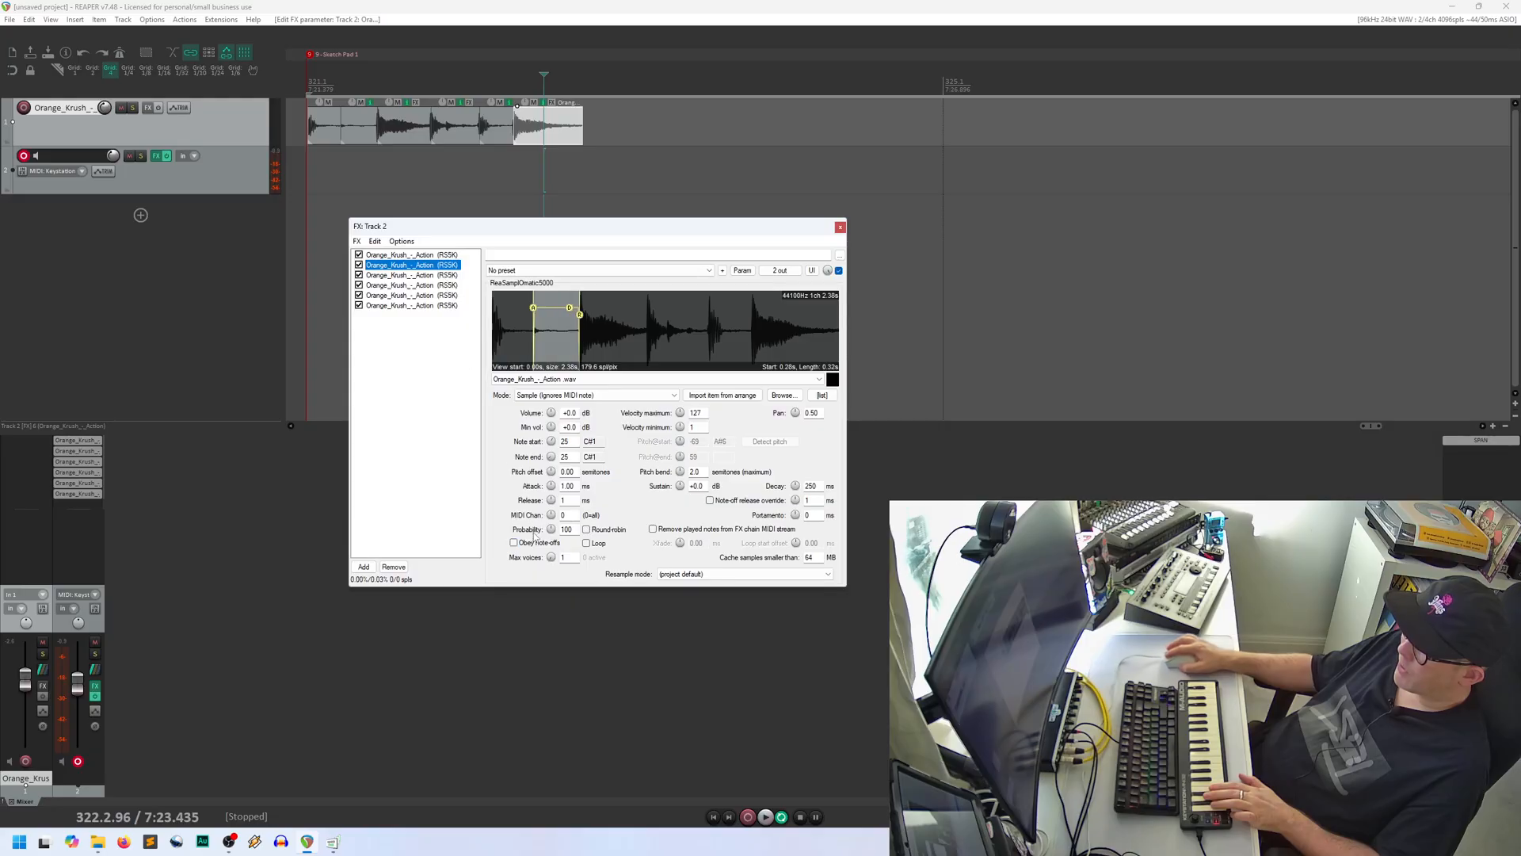
left_click(425, 275)
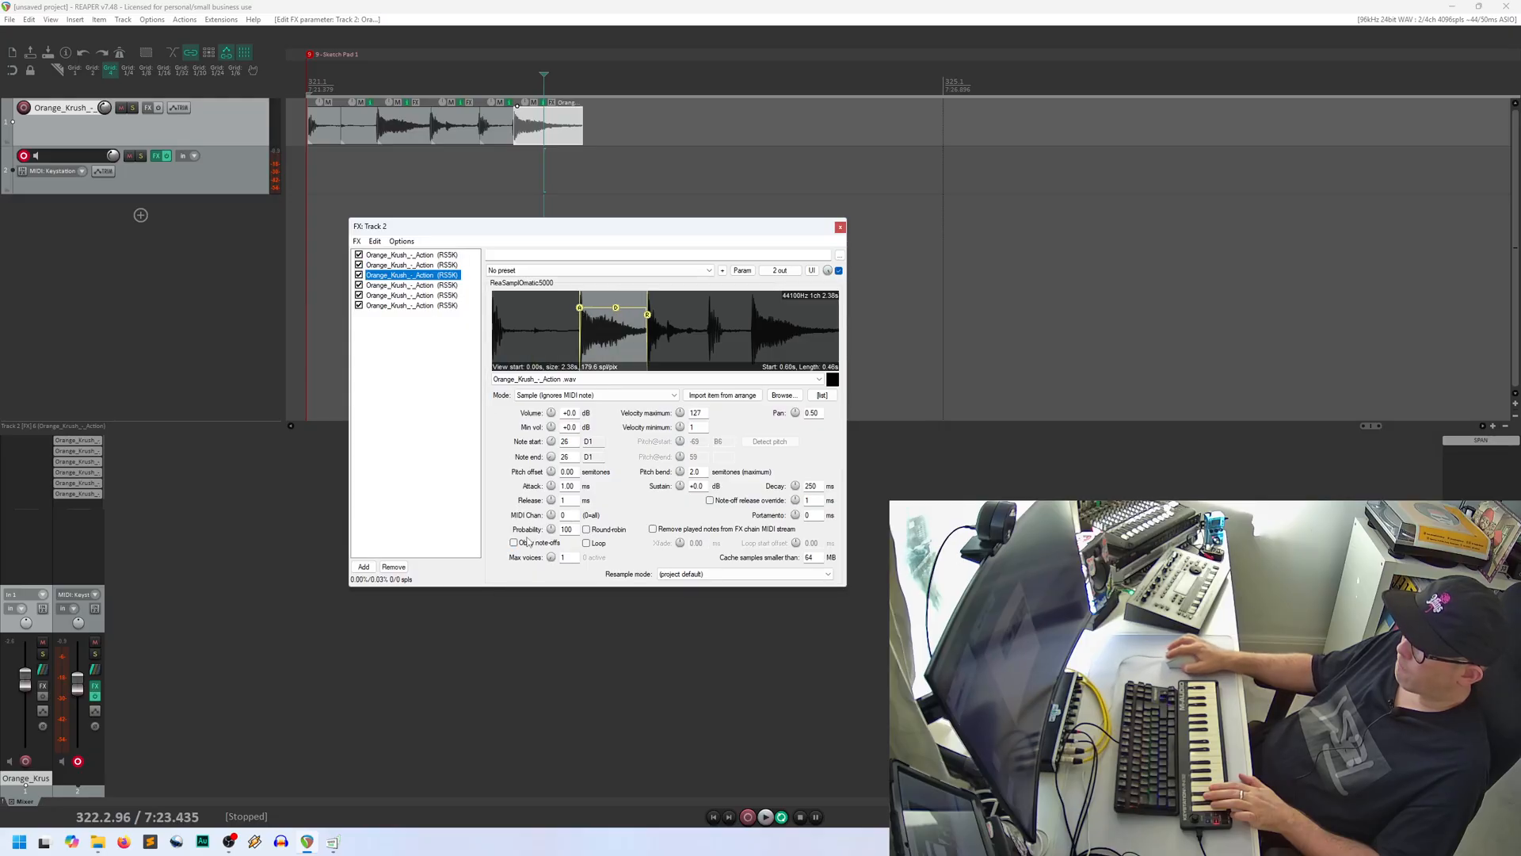
key("Down")
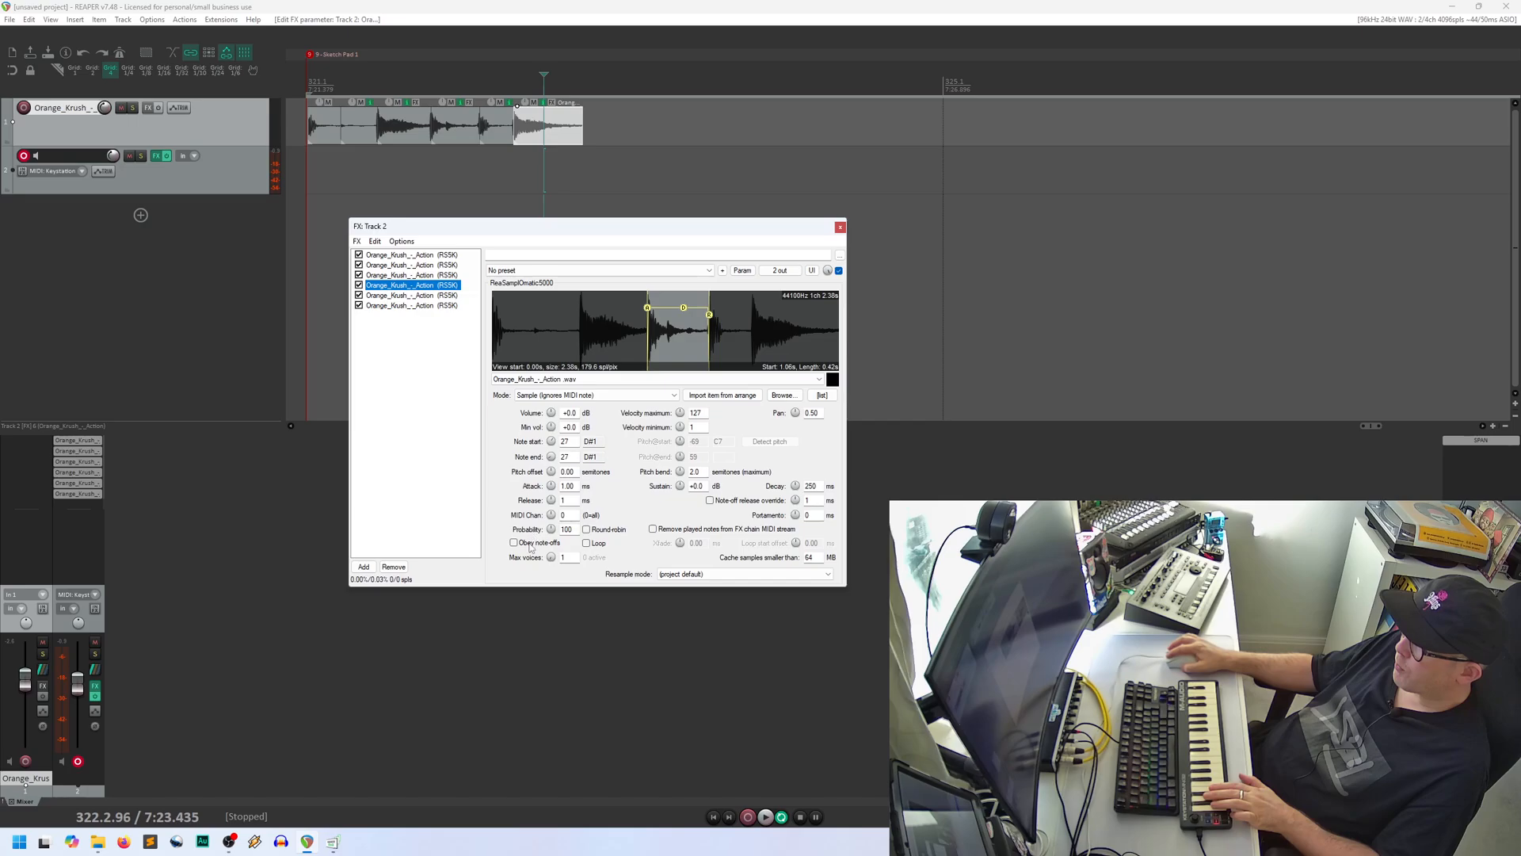
key("Down")
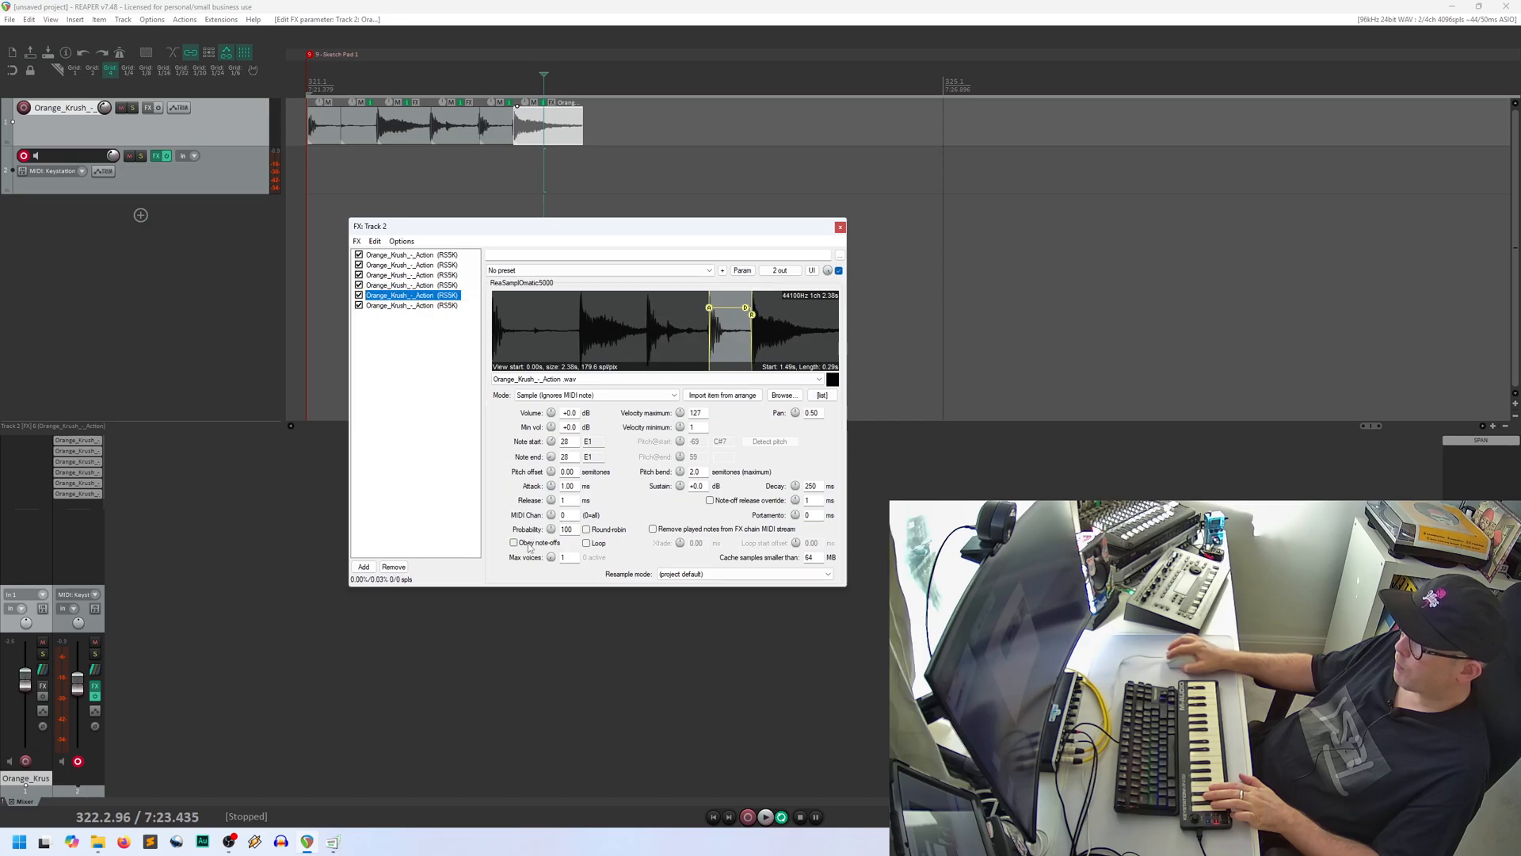
key("Down")
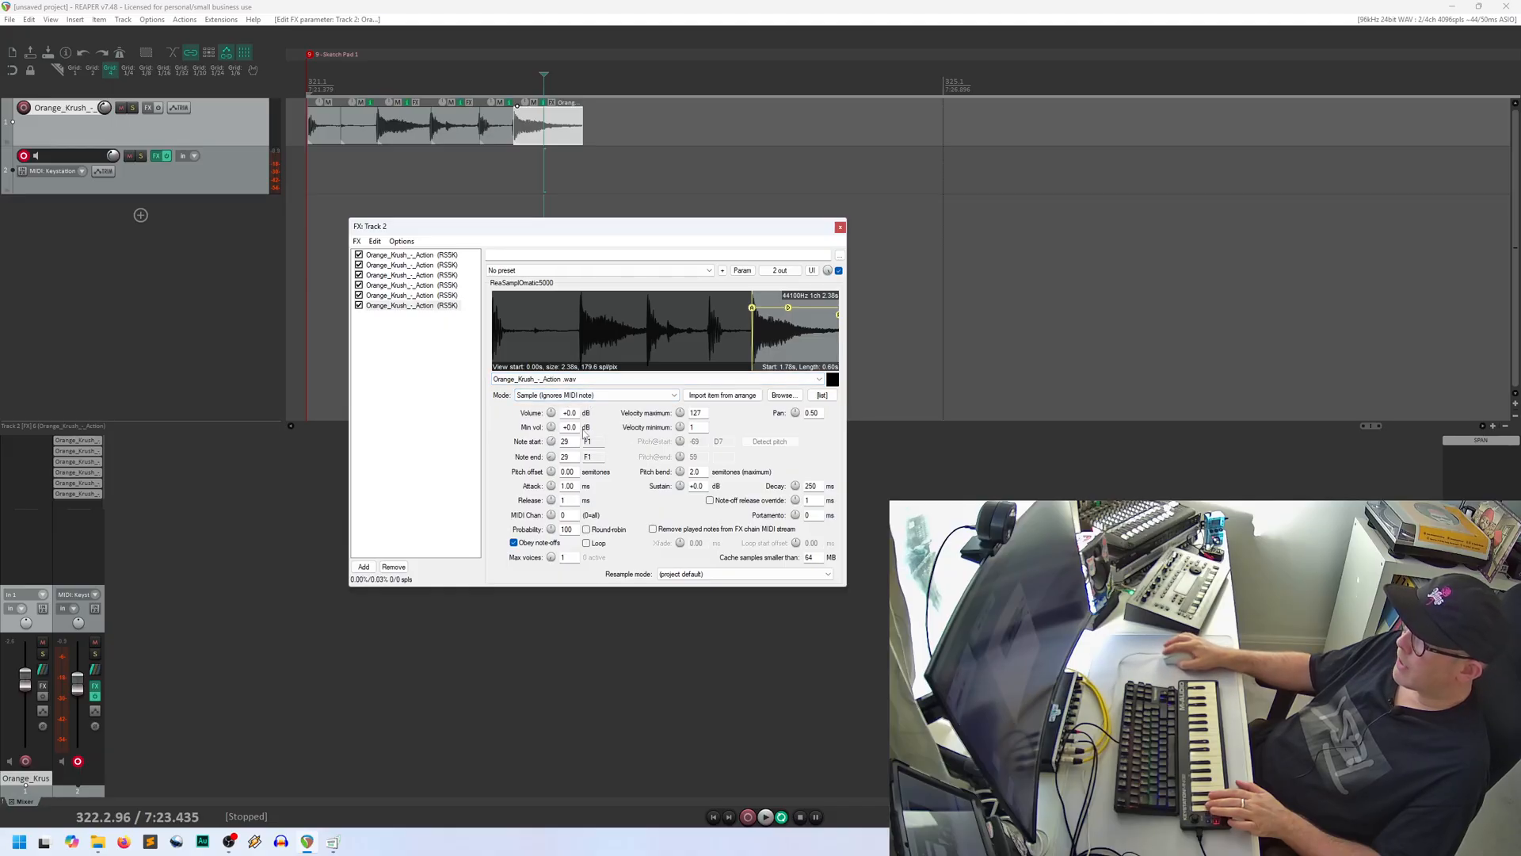
Step: Lower the minimum volume to -inf dB in each of the six sampler instances on track 2
left_click(421, 256)
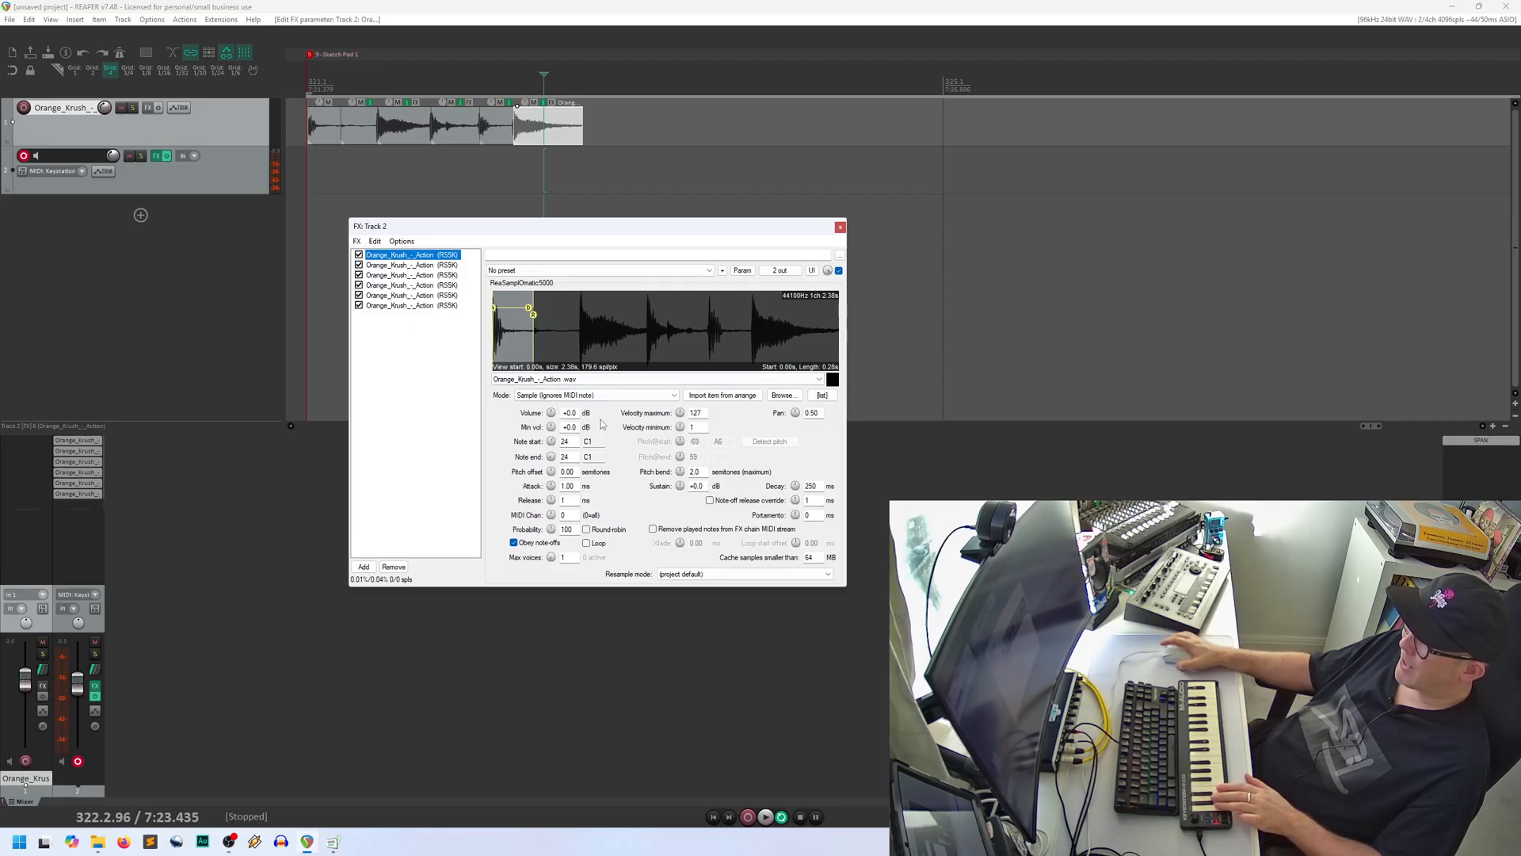
left_click(551, 428)
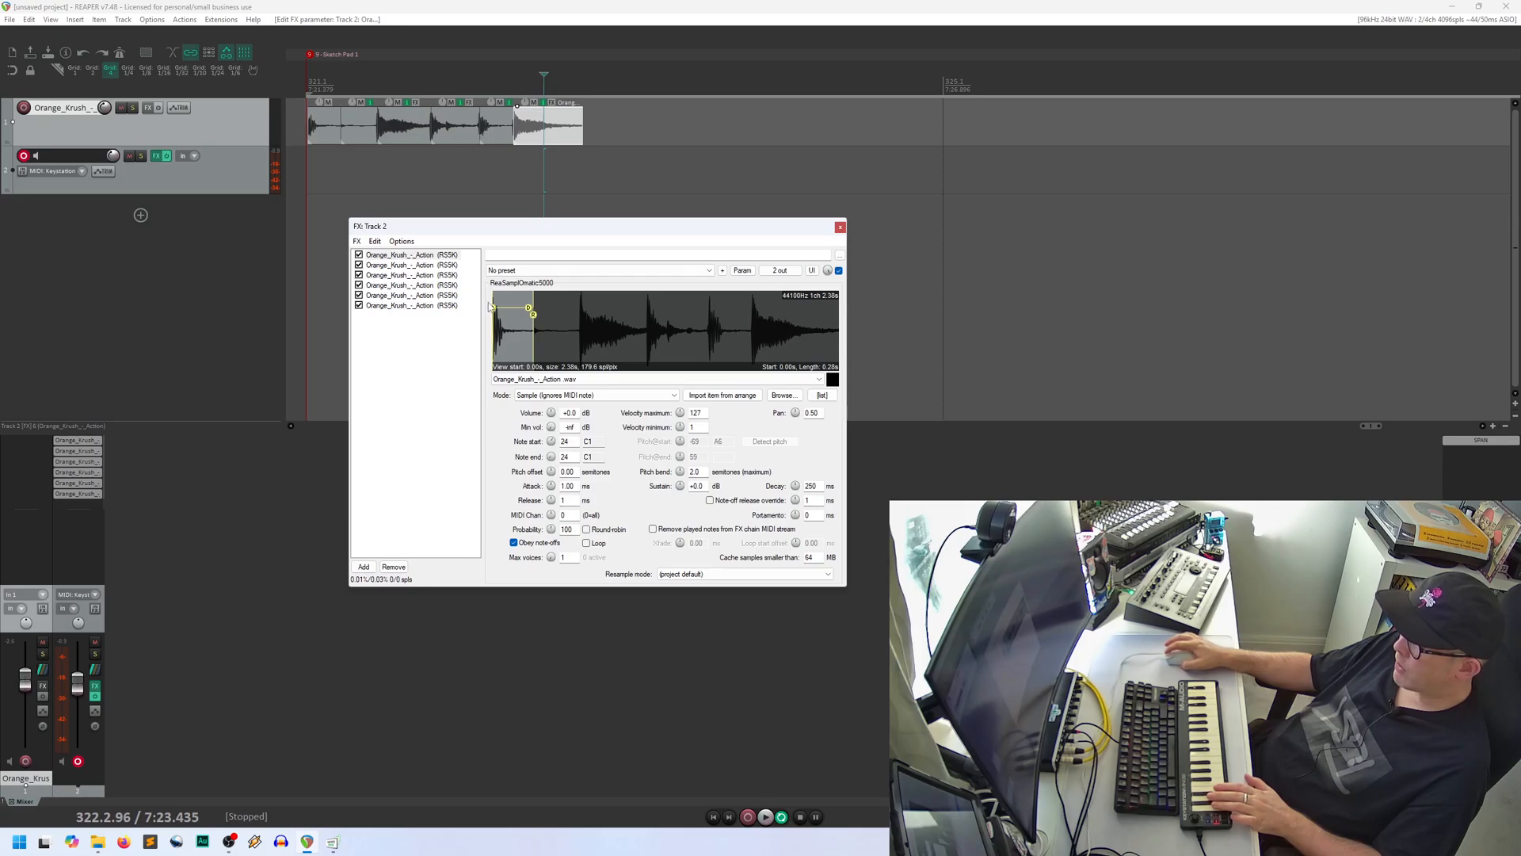
left_click(447, 266)
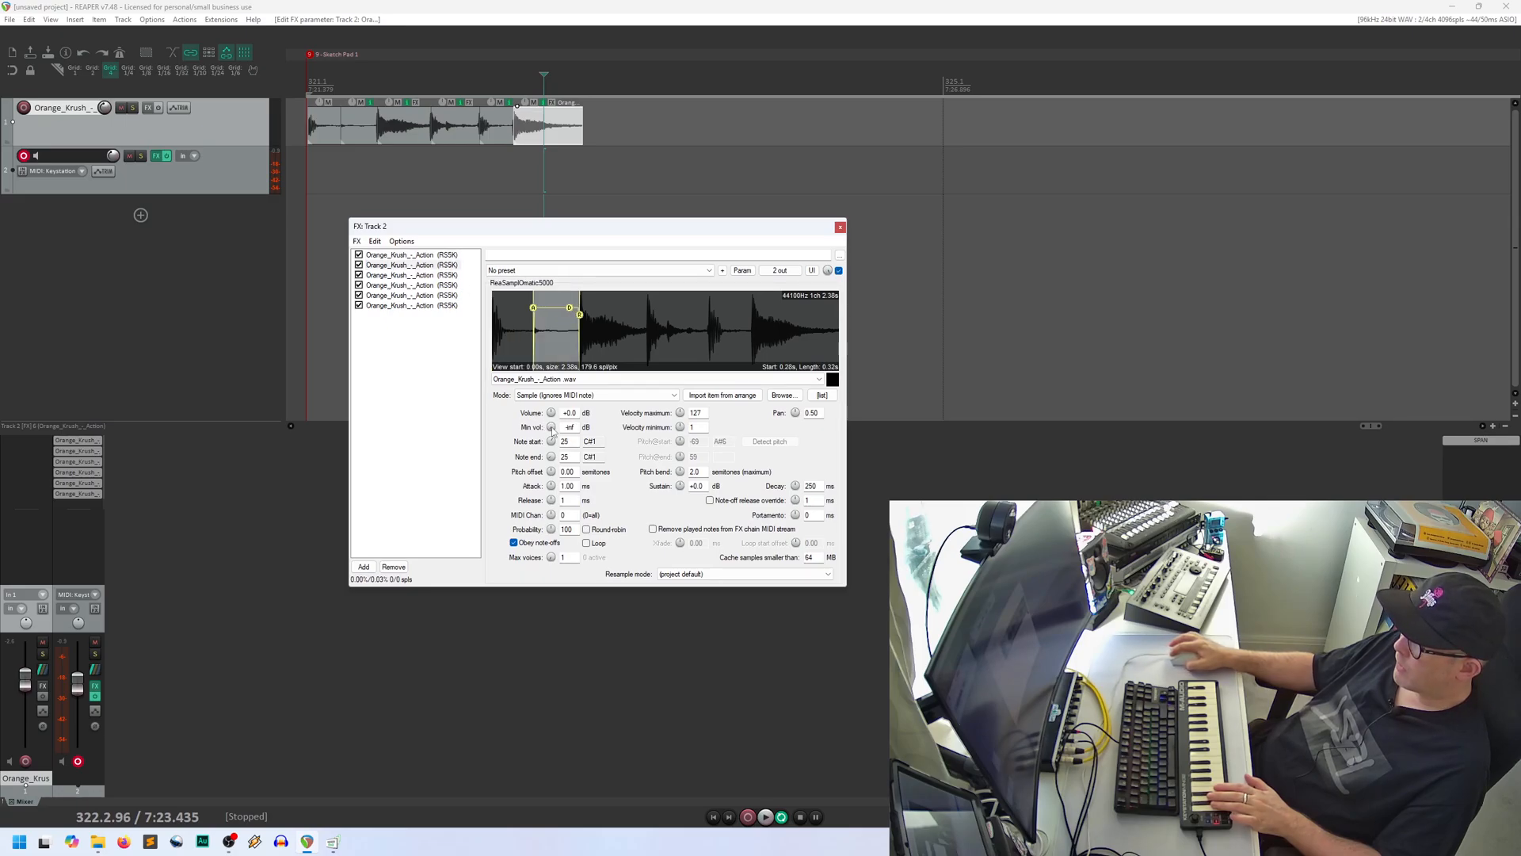
left_click(446, 275)
left_click(552, 428)
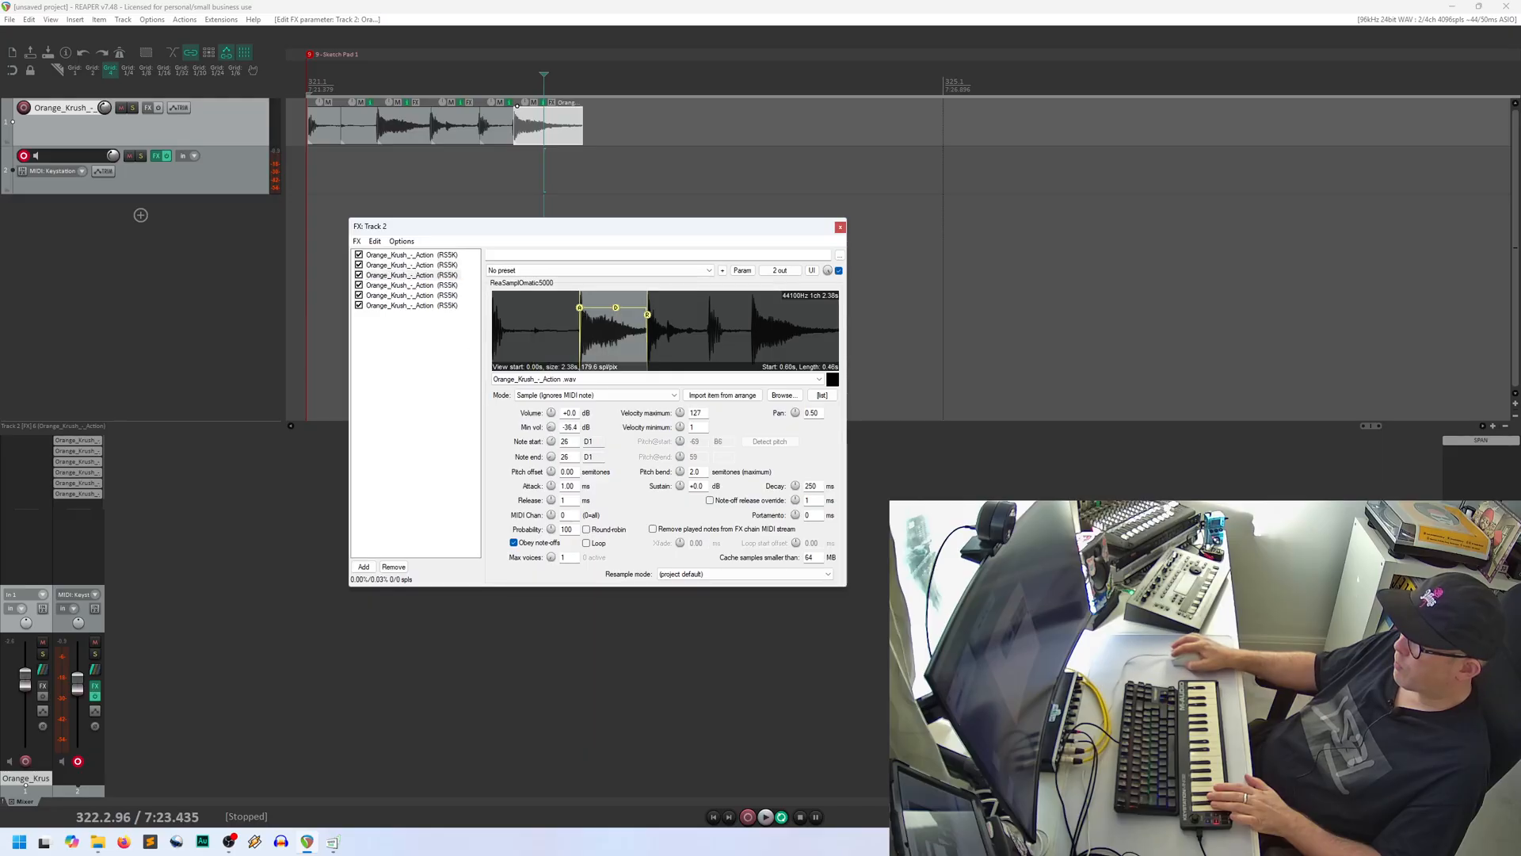
left_click(446, 285)
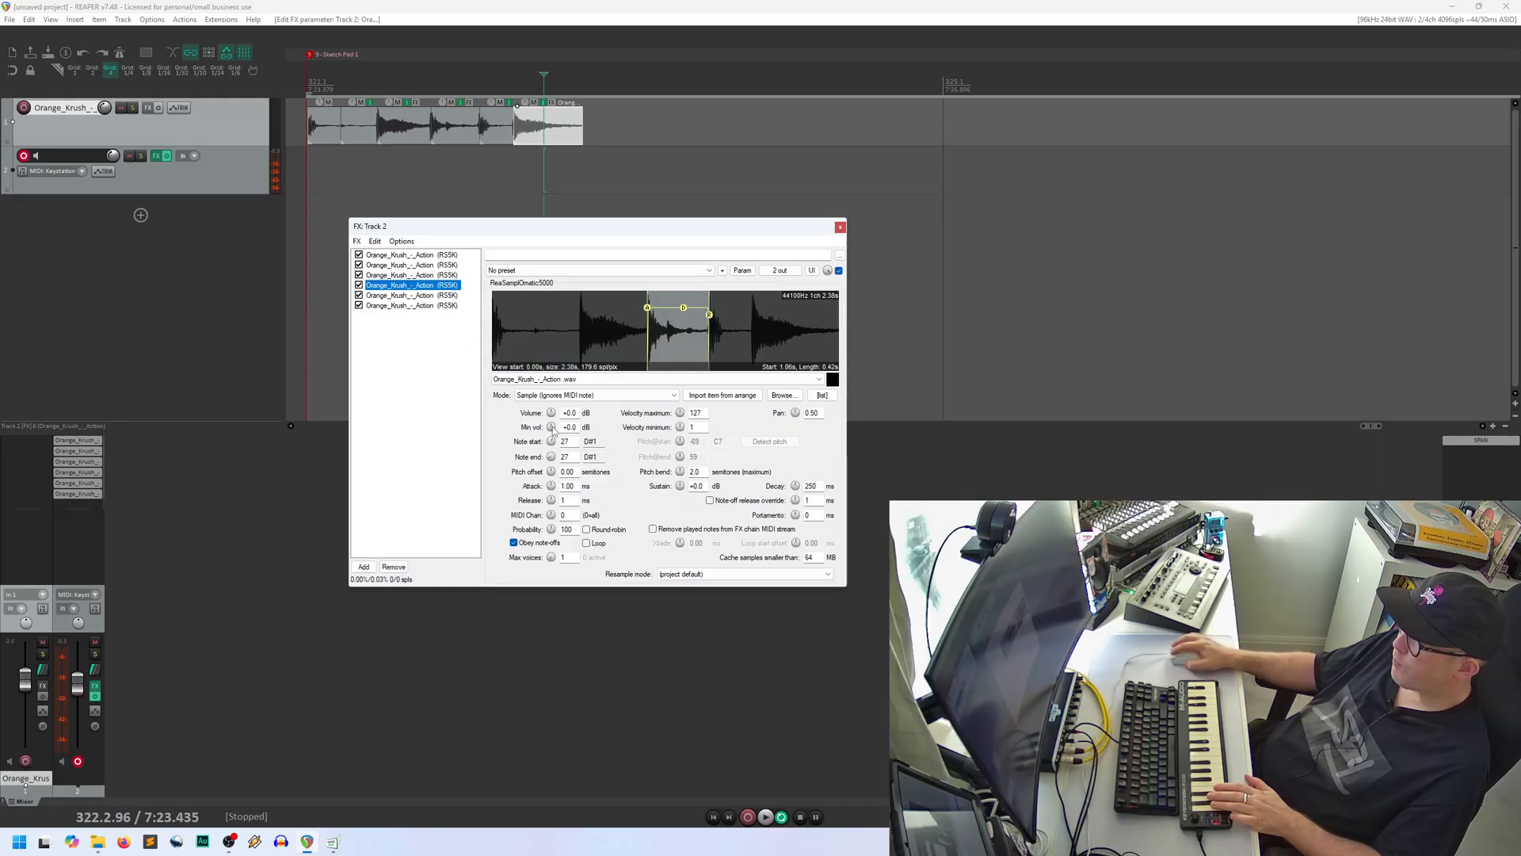
left_click_drag(552, 427, 552, 491)
left_click(446, 296)
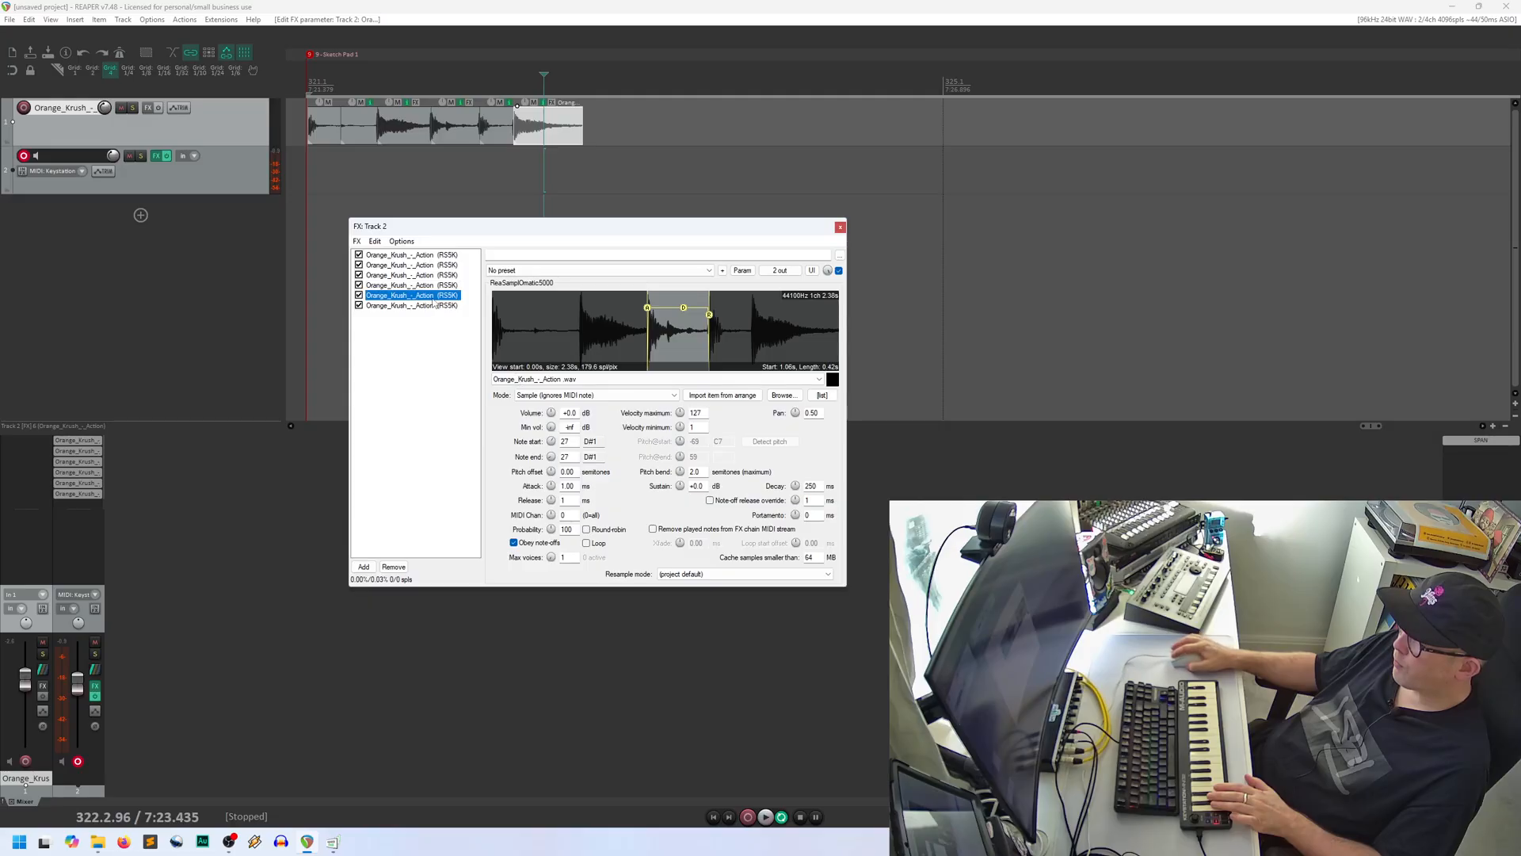
left_click(552, 427)
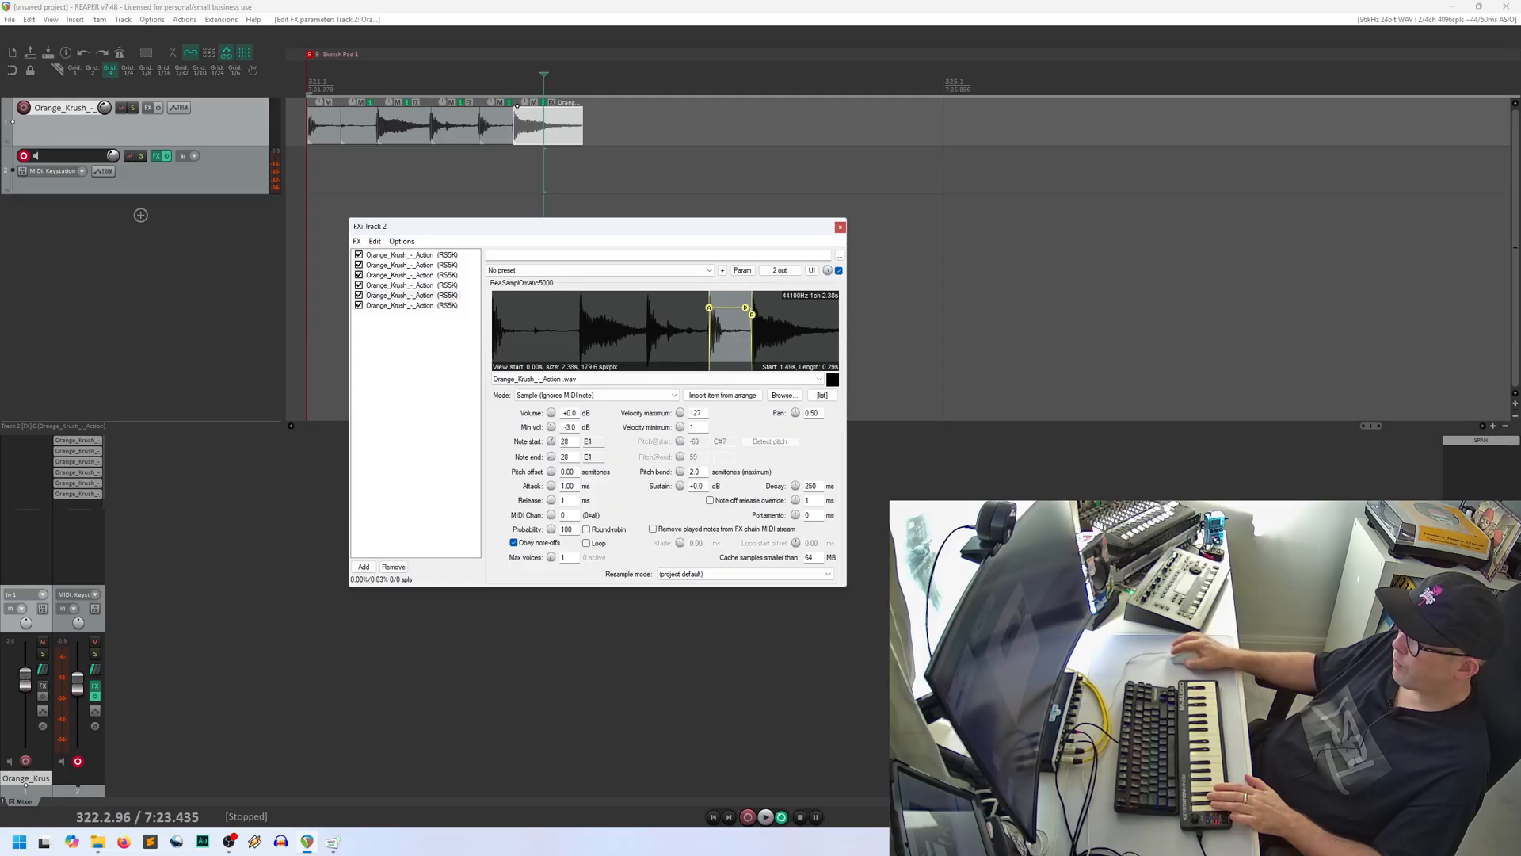
left_click(438, 306)
left_click(553, 428)
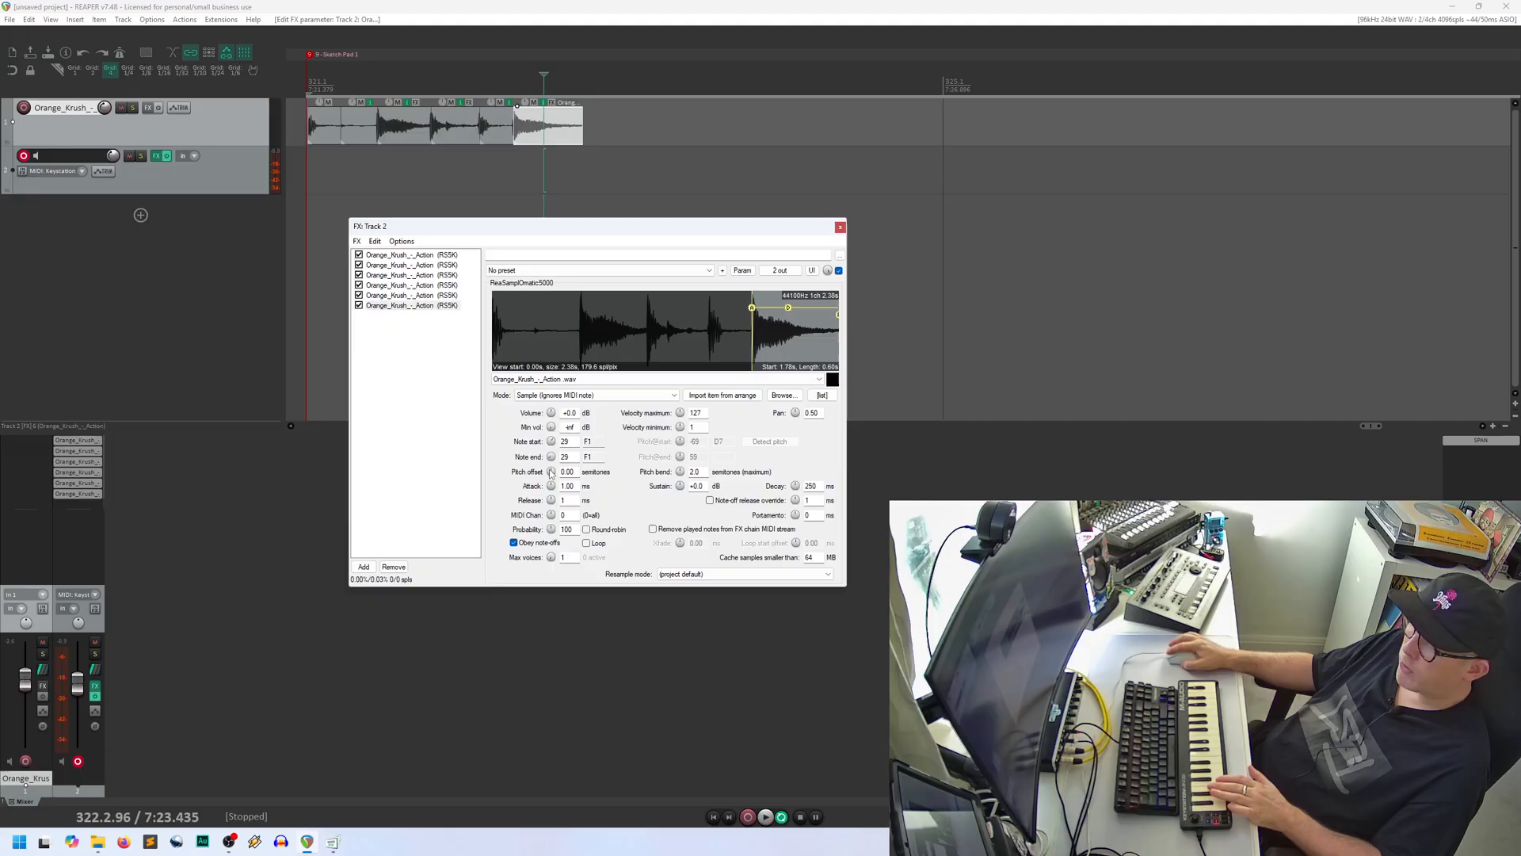
Step: Try out lower pitch offsets on the sixth sampler instance, and reset the offset to 0 semitones
left_click_drag(551, 473, 551, 507)
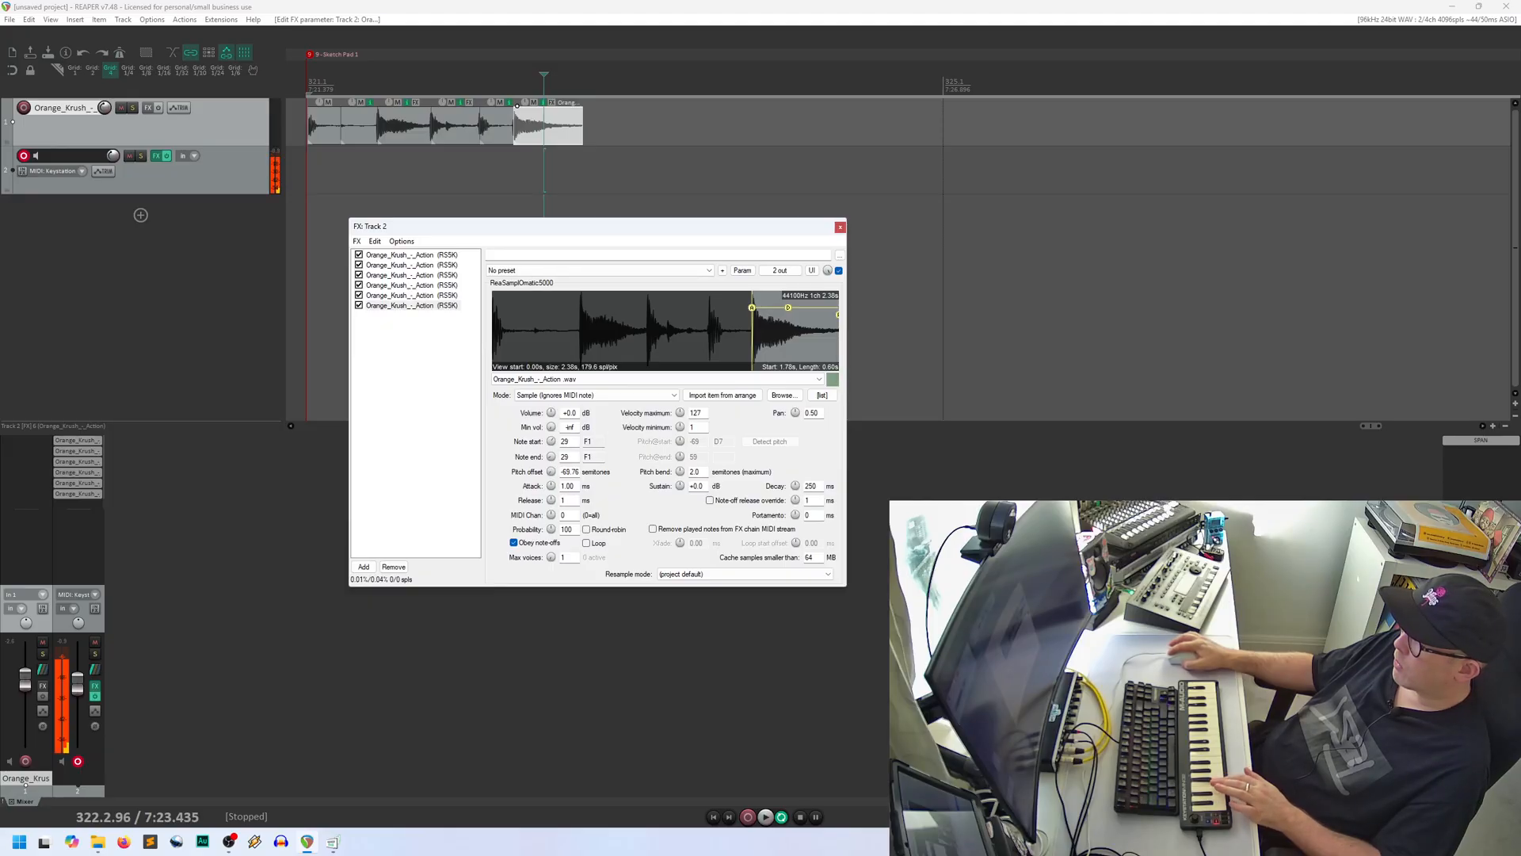
mouse_move(551, 477)
left_mouse_down()
mouse_move(551, 426)
mouse_move(552, 507)
left_mouse_up()
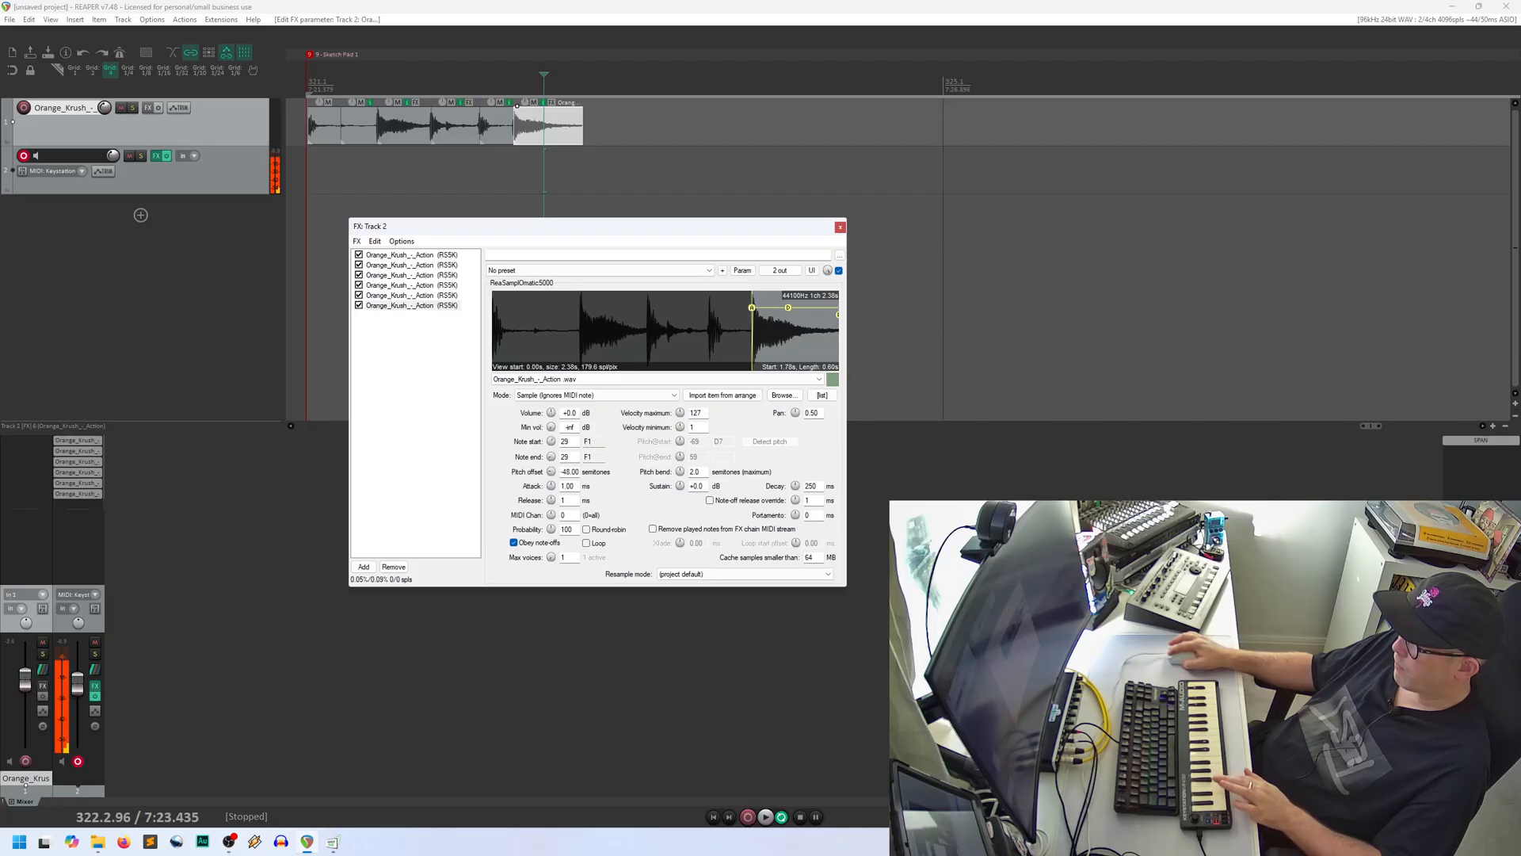
mouse_move(552, 471)
left_mouse_down()
mouse_move(552, 507)
mouse_move(551, 447)
left_mouse_up()
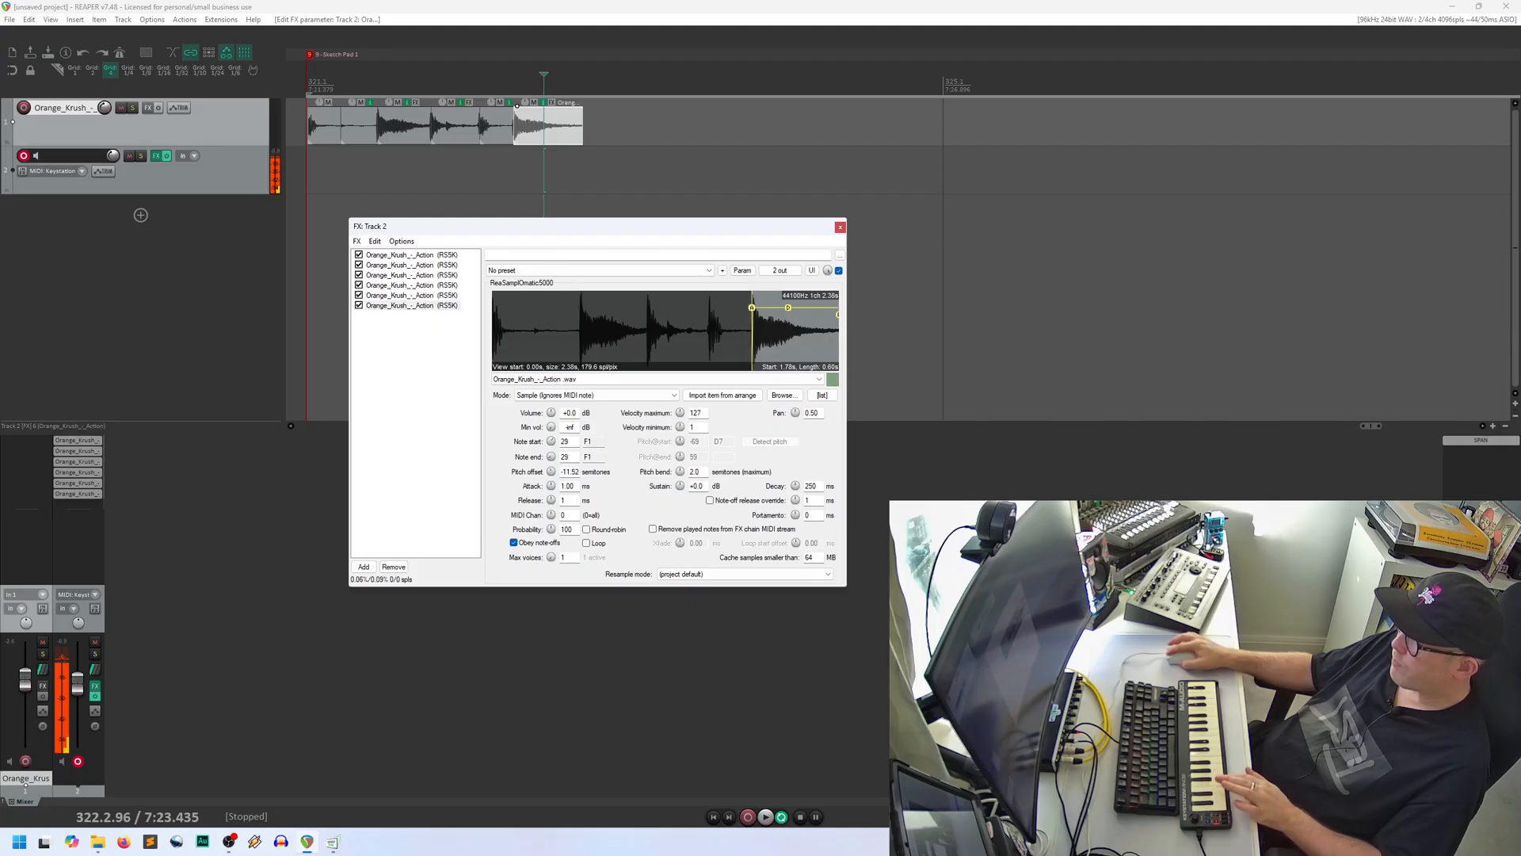
double_click(552, 471)
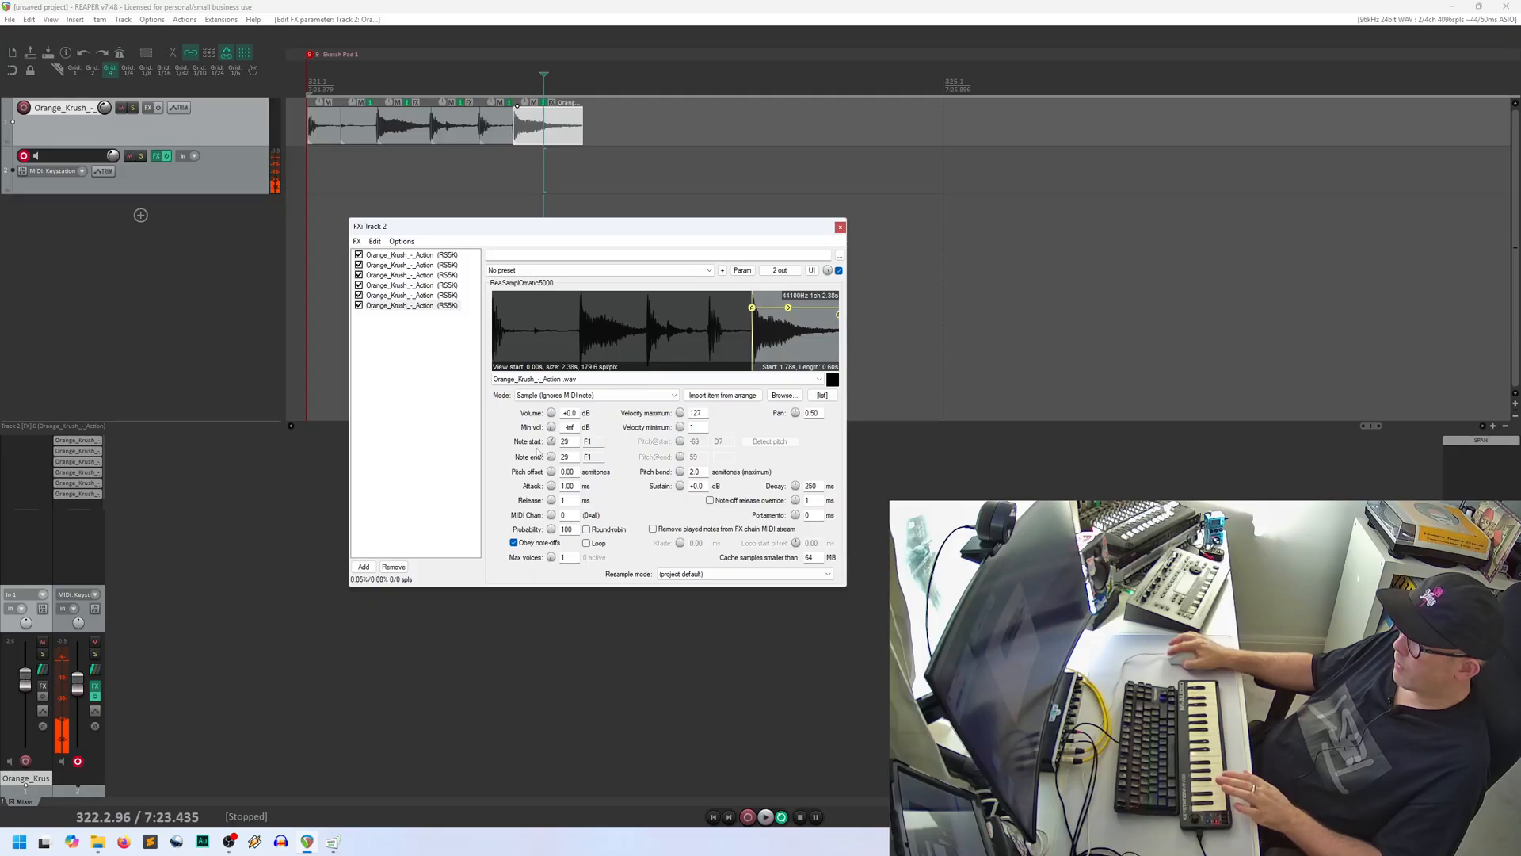
Step: Close track 2's FX chain and add a new empty track below it
left_click(433, 255)
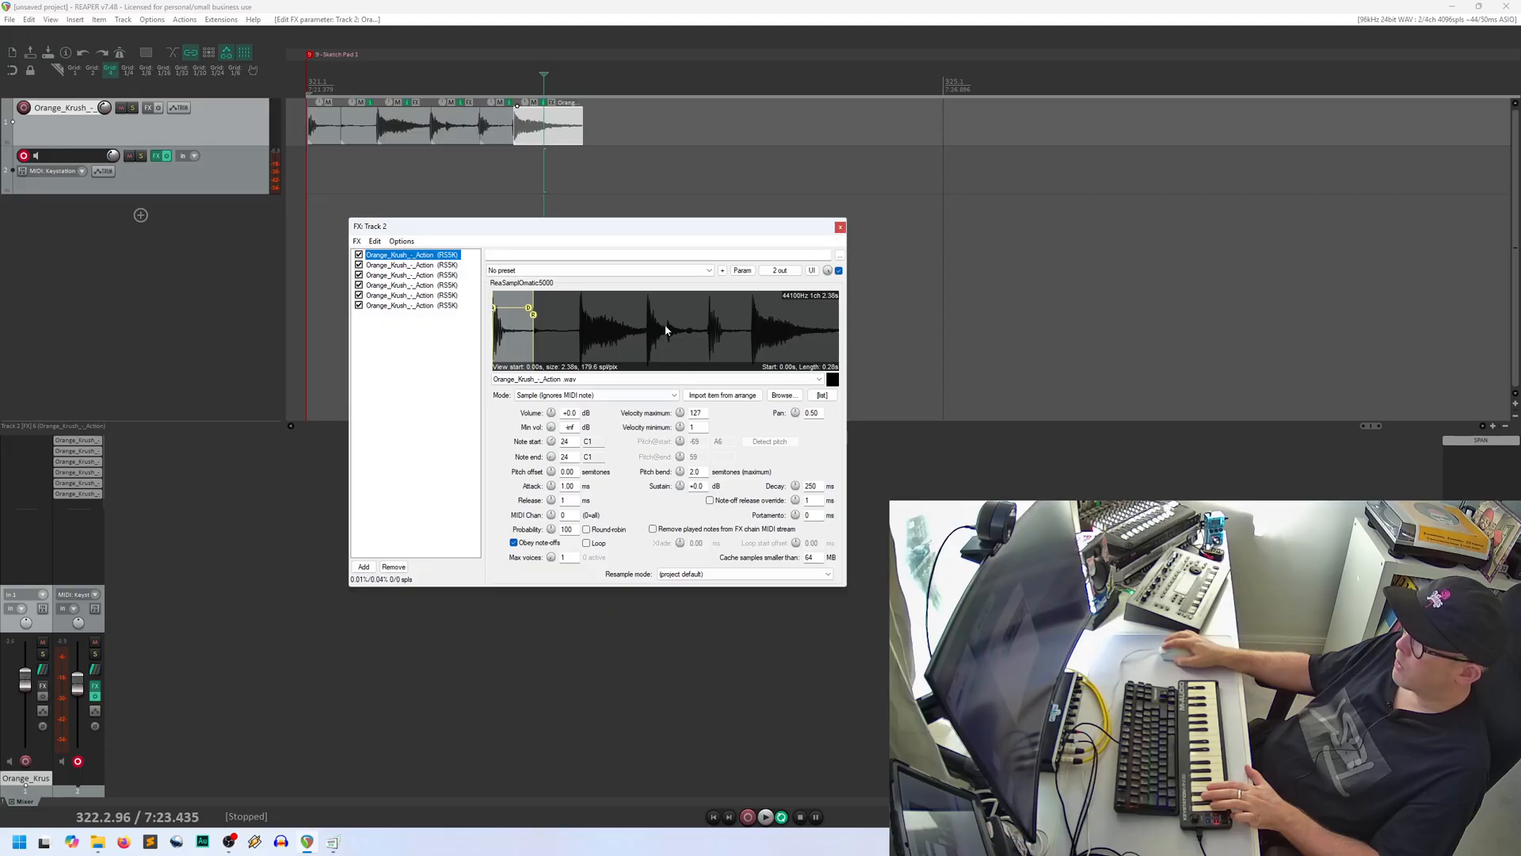
left_click(839, 227)
left_click(141, 215)
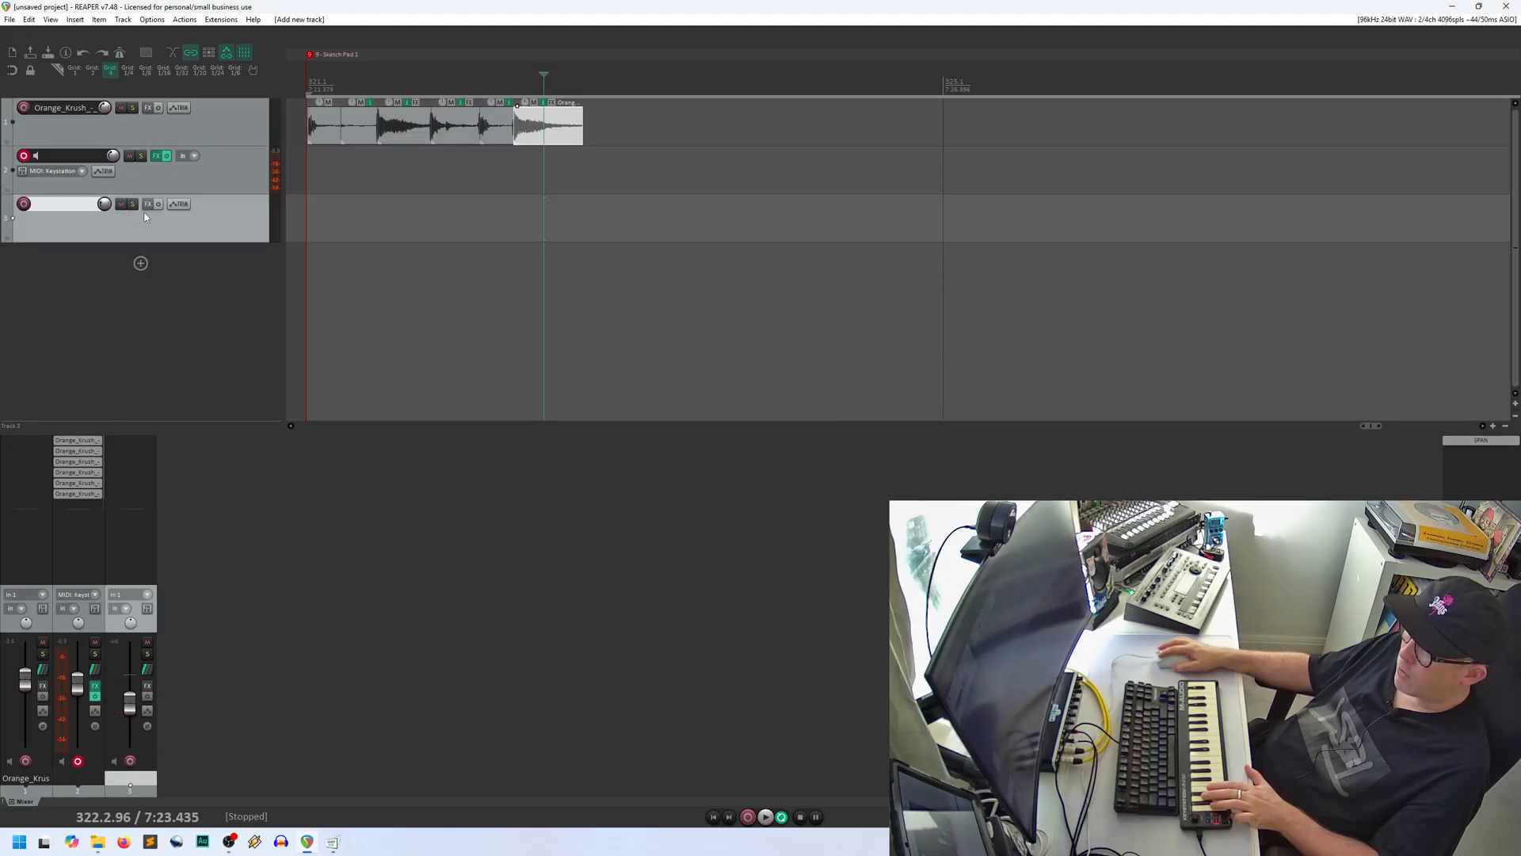
left_click(148, 203)
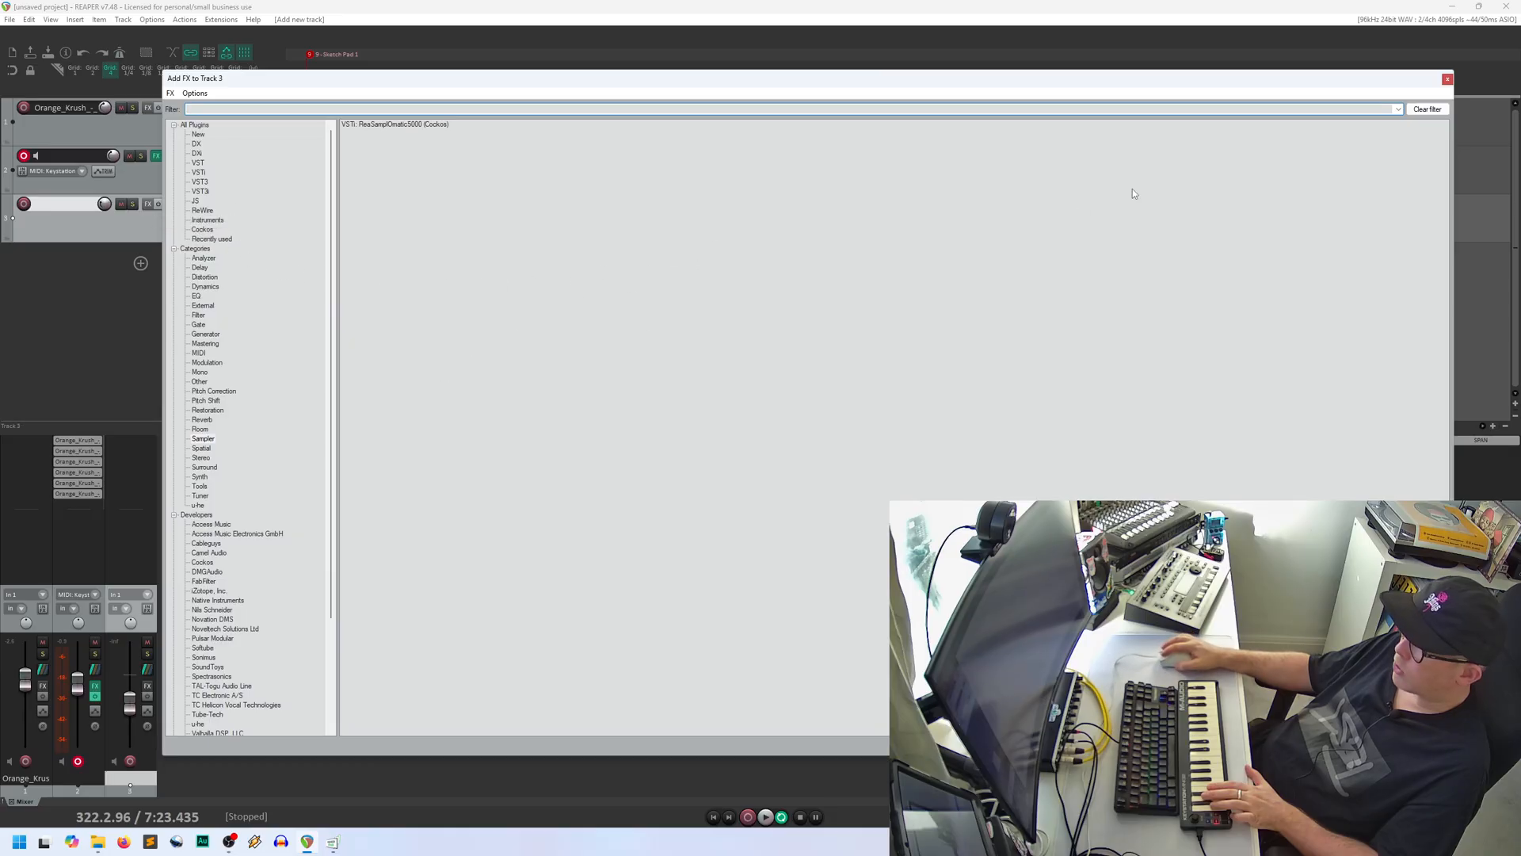
left_click(1446, 79)
Step: Insert a track from the DRUM RACK 1 template and inspect the Macro Controller at the end of its FX chain
right_click(165, 346)
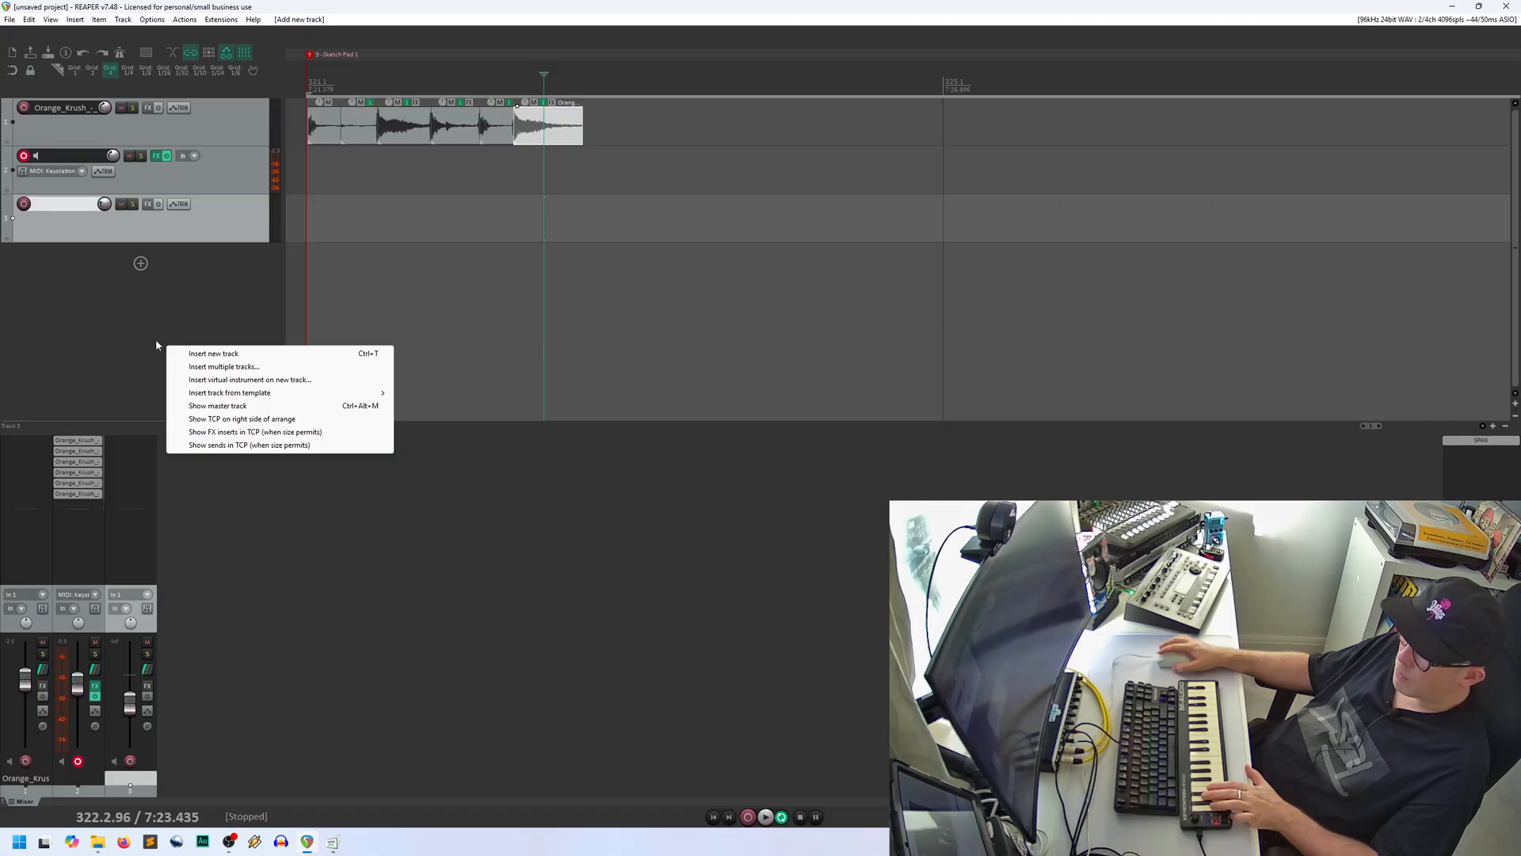
mouse_move(228, 393)
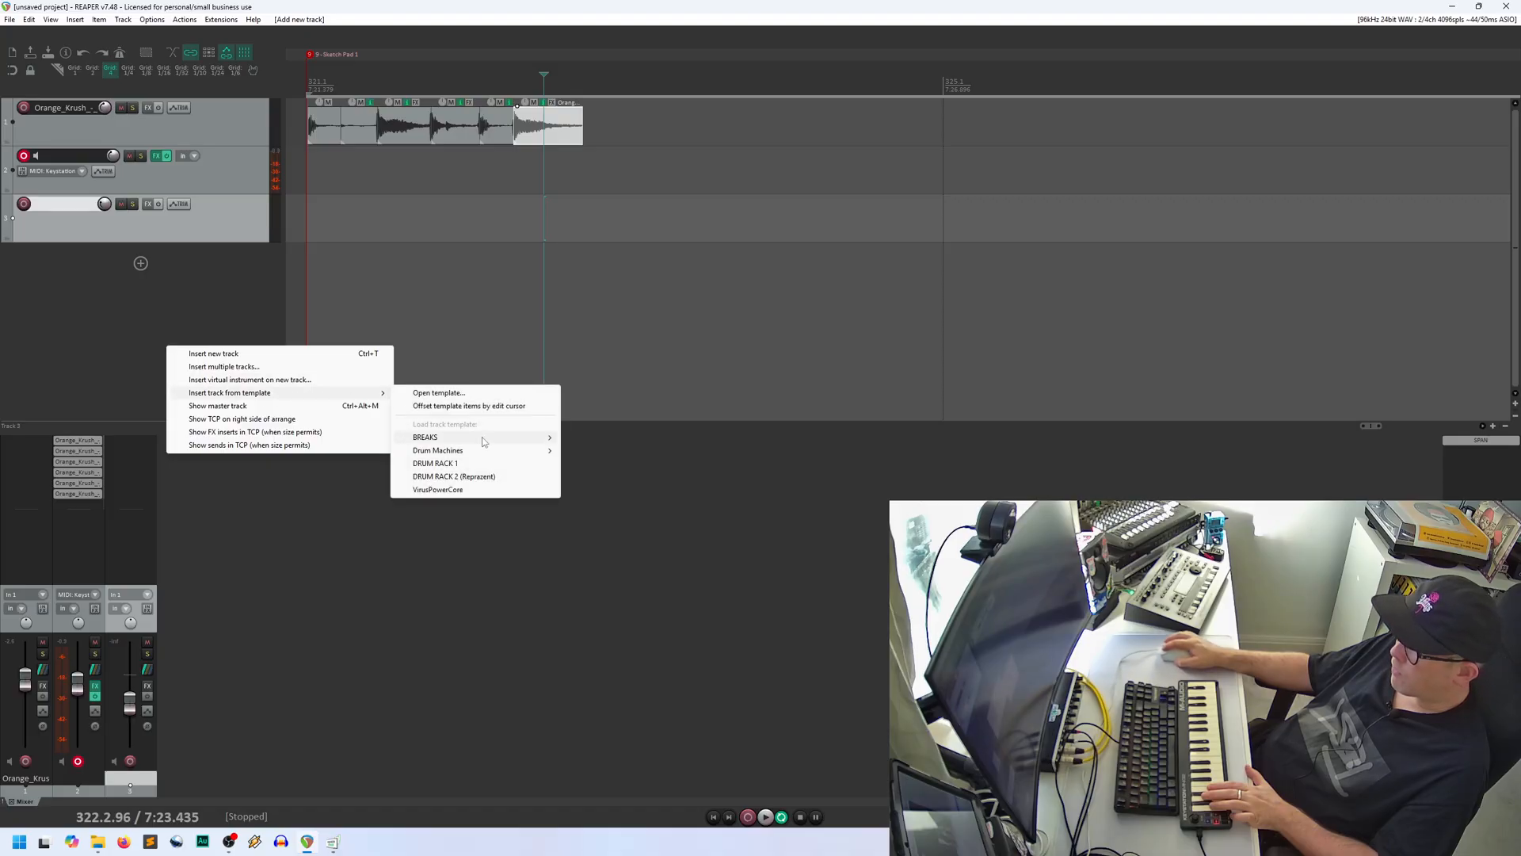
left_click(484, 463)
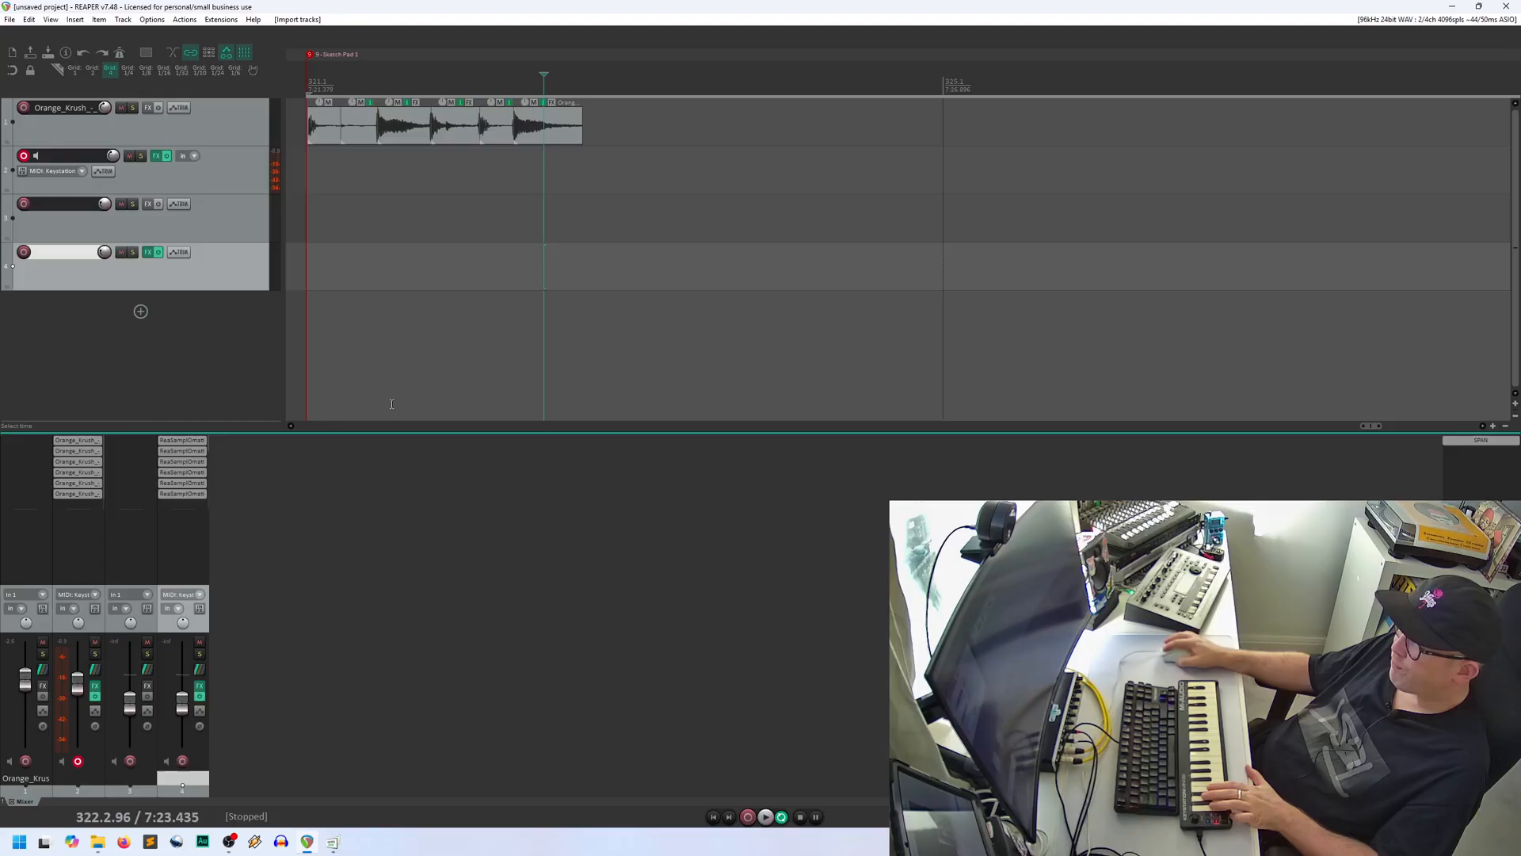
left_click(148, 254)
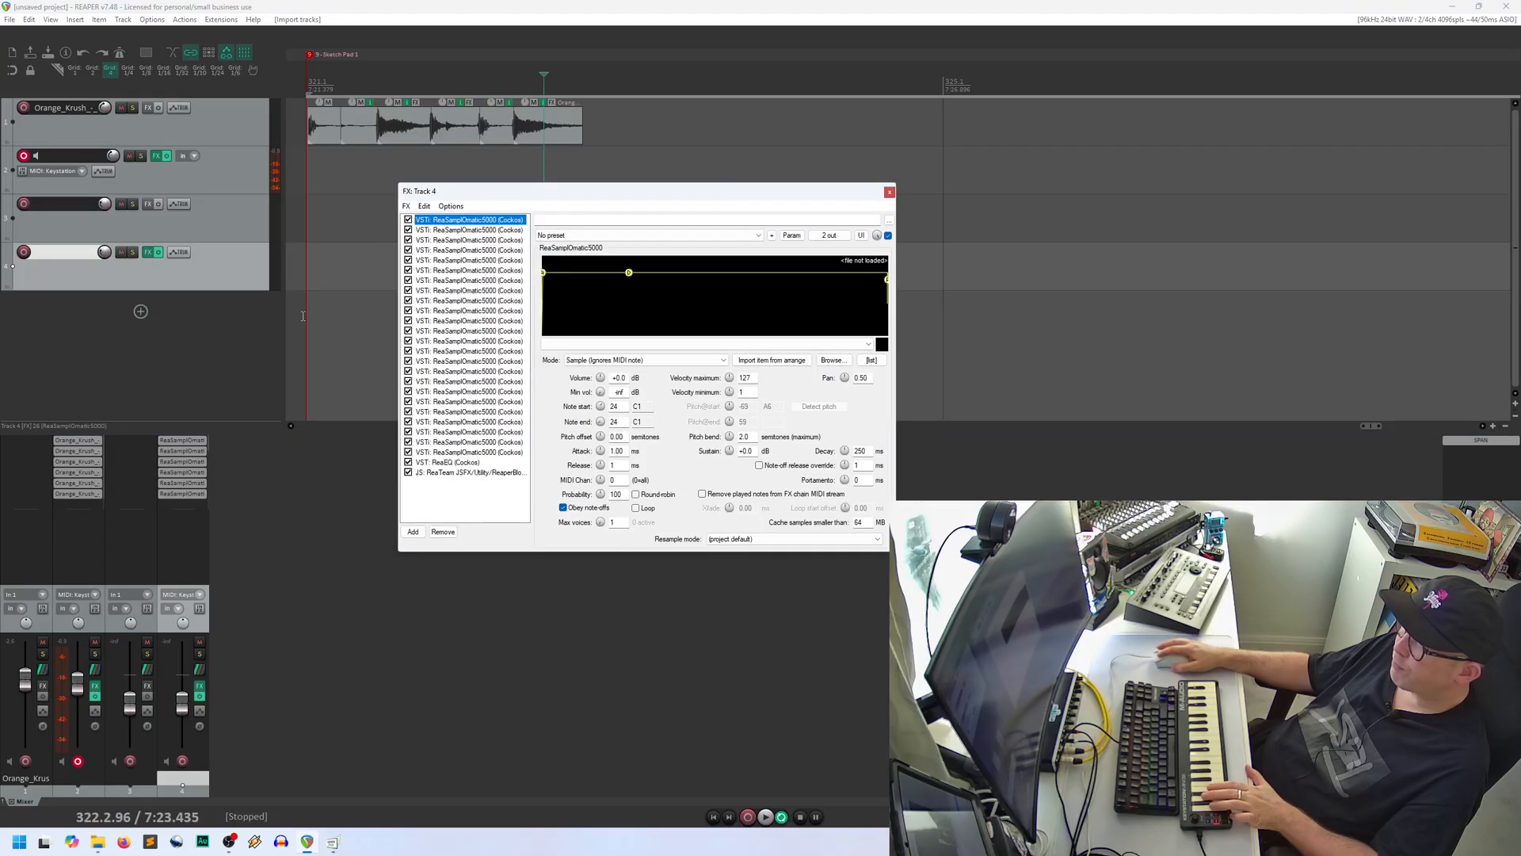
left_click(447, 473)
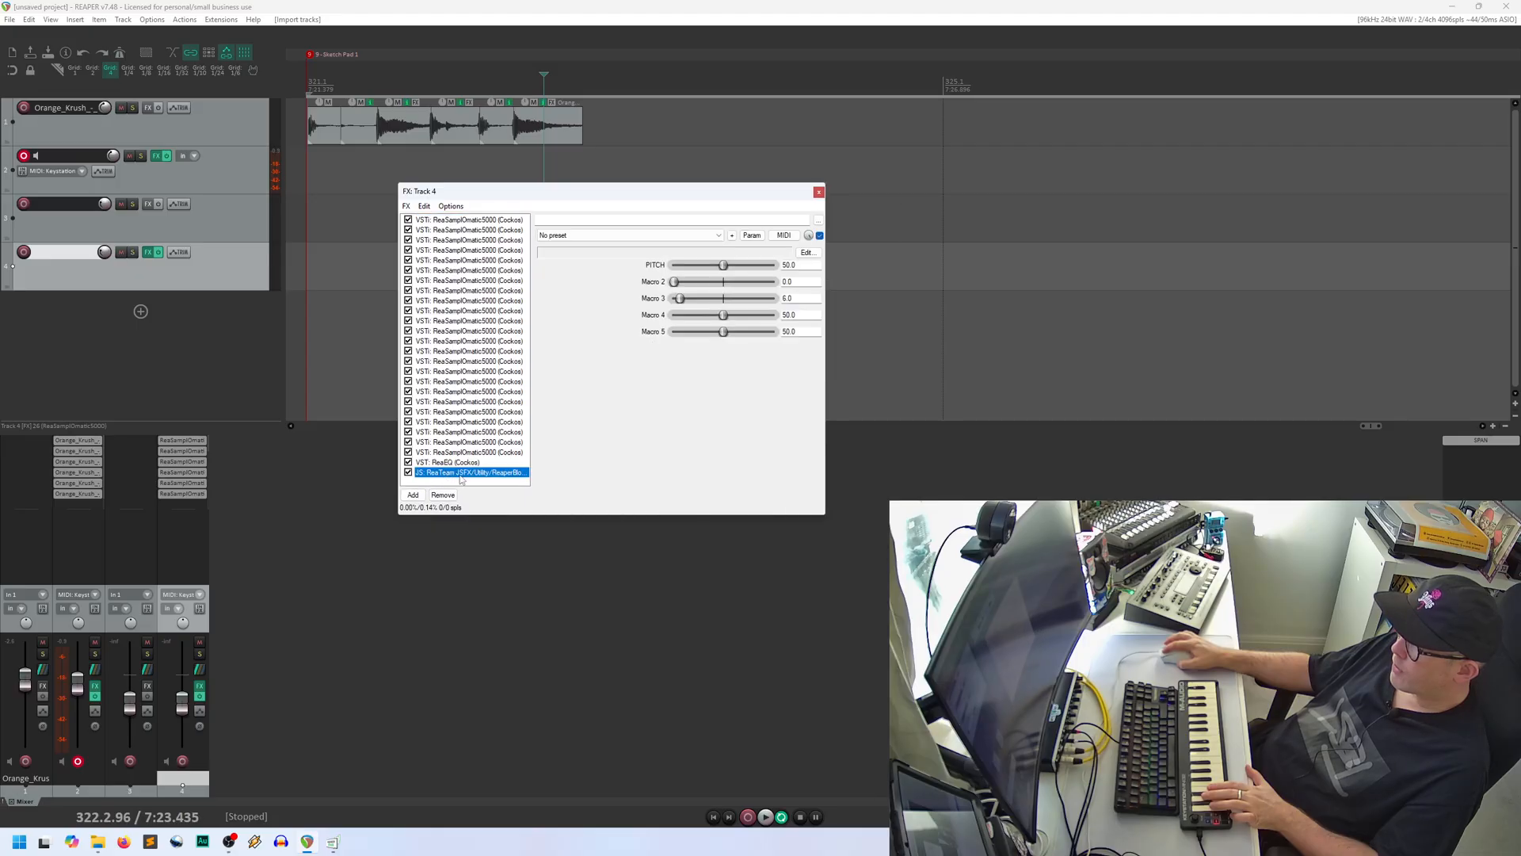
left_click(820, 192)
Step: Add the ReaTeam JSFX ReaperBlog_Macro Controller to track 2 and place its floating window clear of the FX chain
left_click(217, 226)
left_click(190, 179)
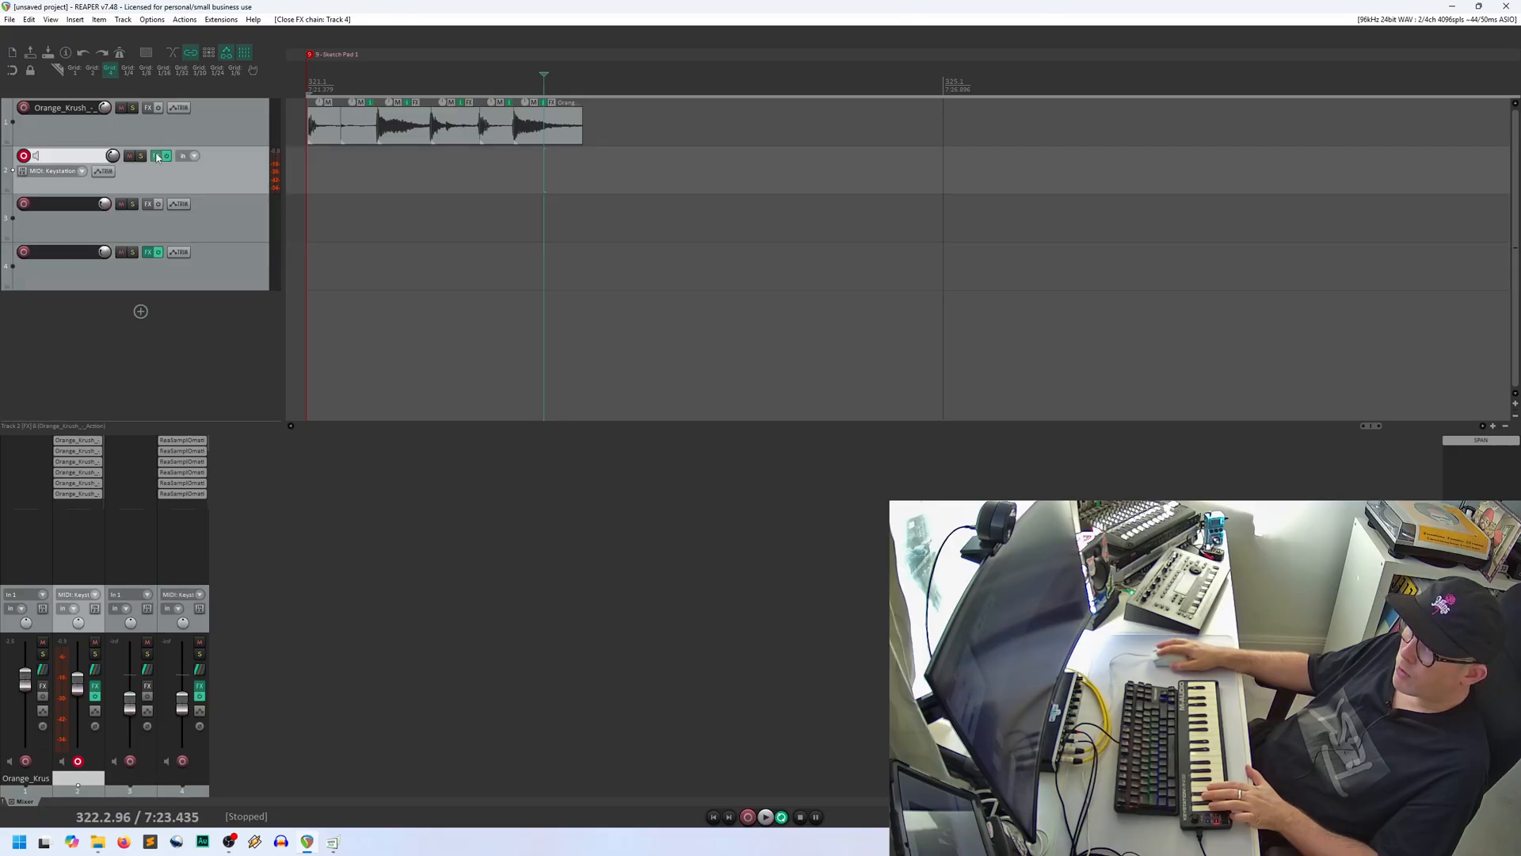
left_click(157, 156)
left_click(367, 565)
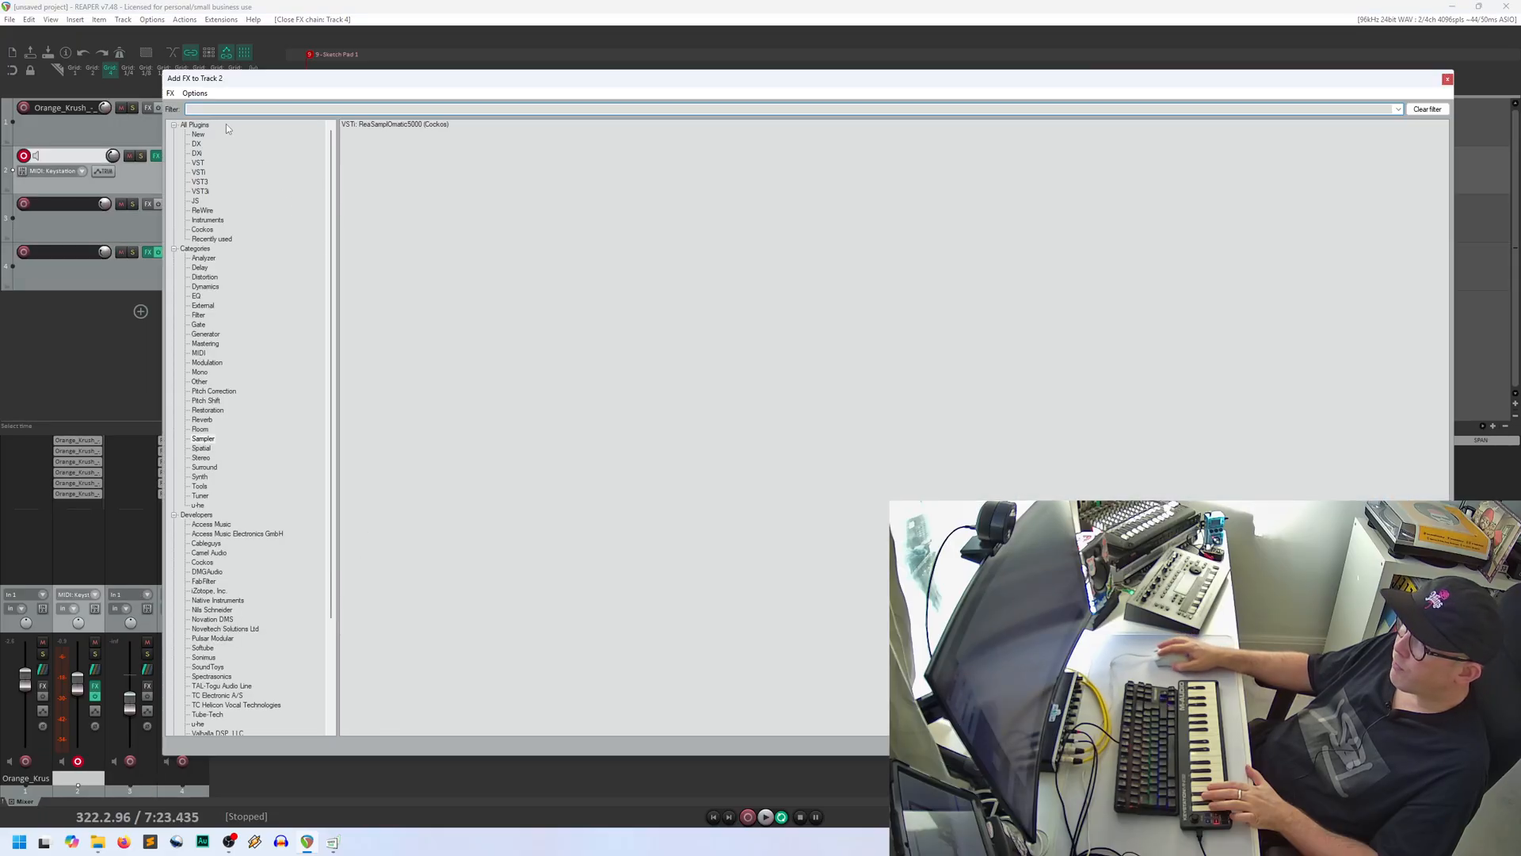
left_click(195, 125)
scroll(260, 460, "down", 5)
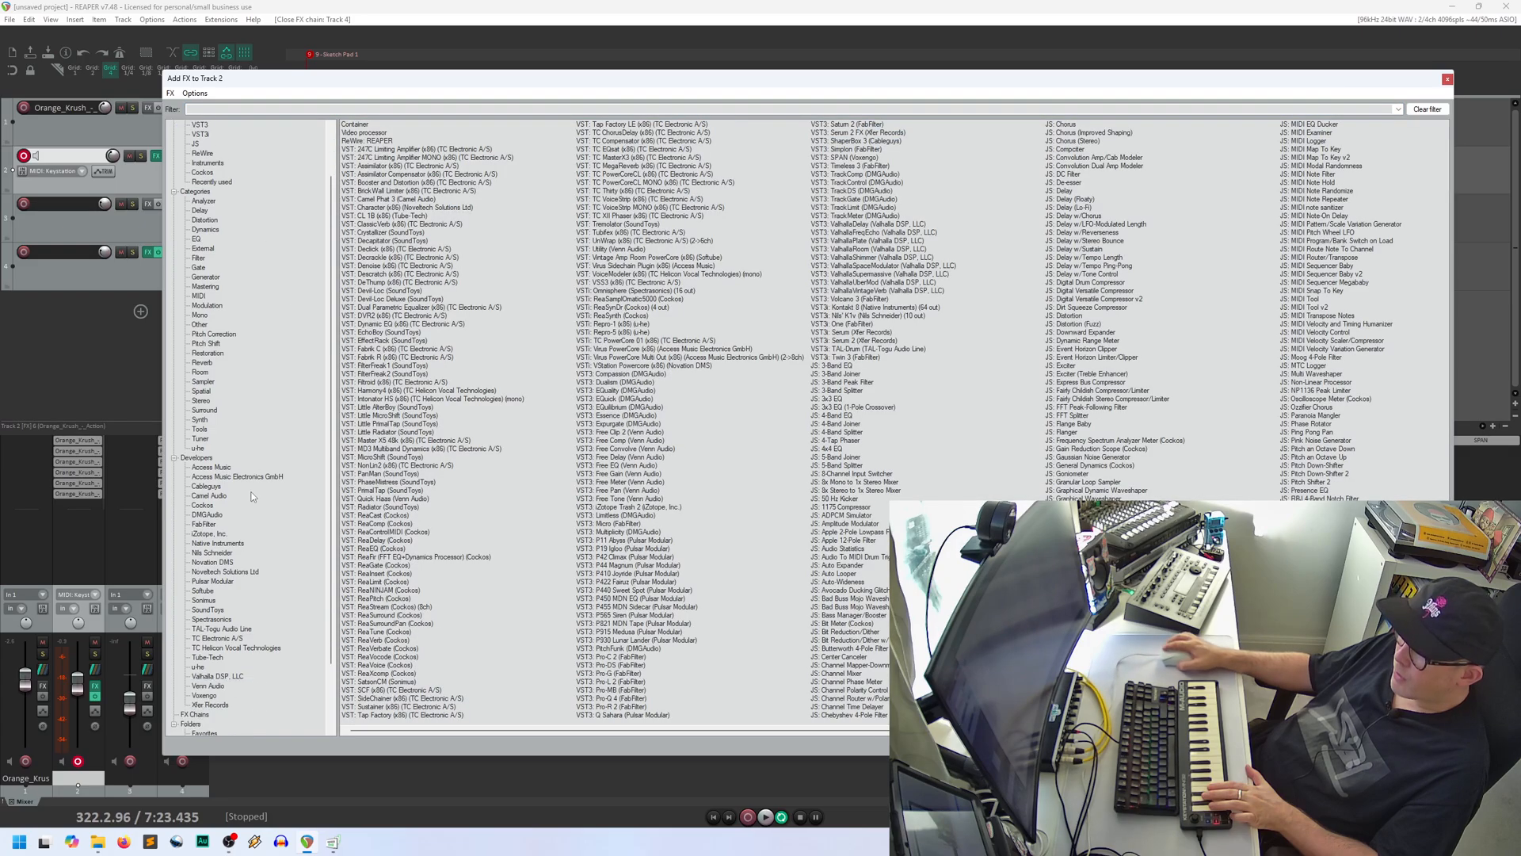
scroll(249, 573, "up", 5)
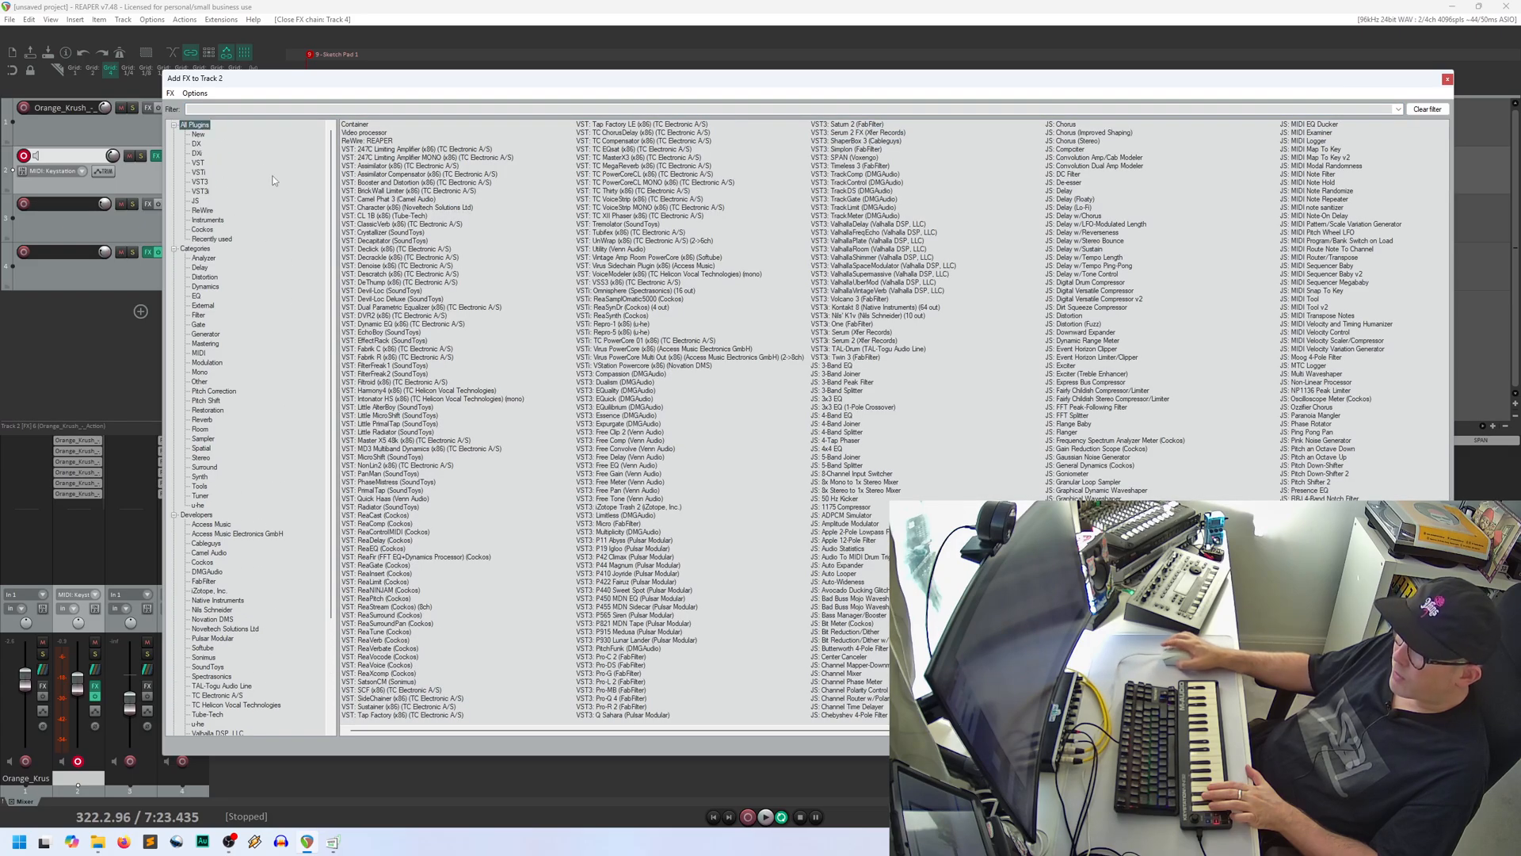
left_click(219, 107)
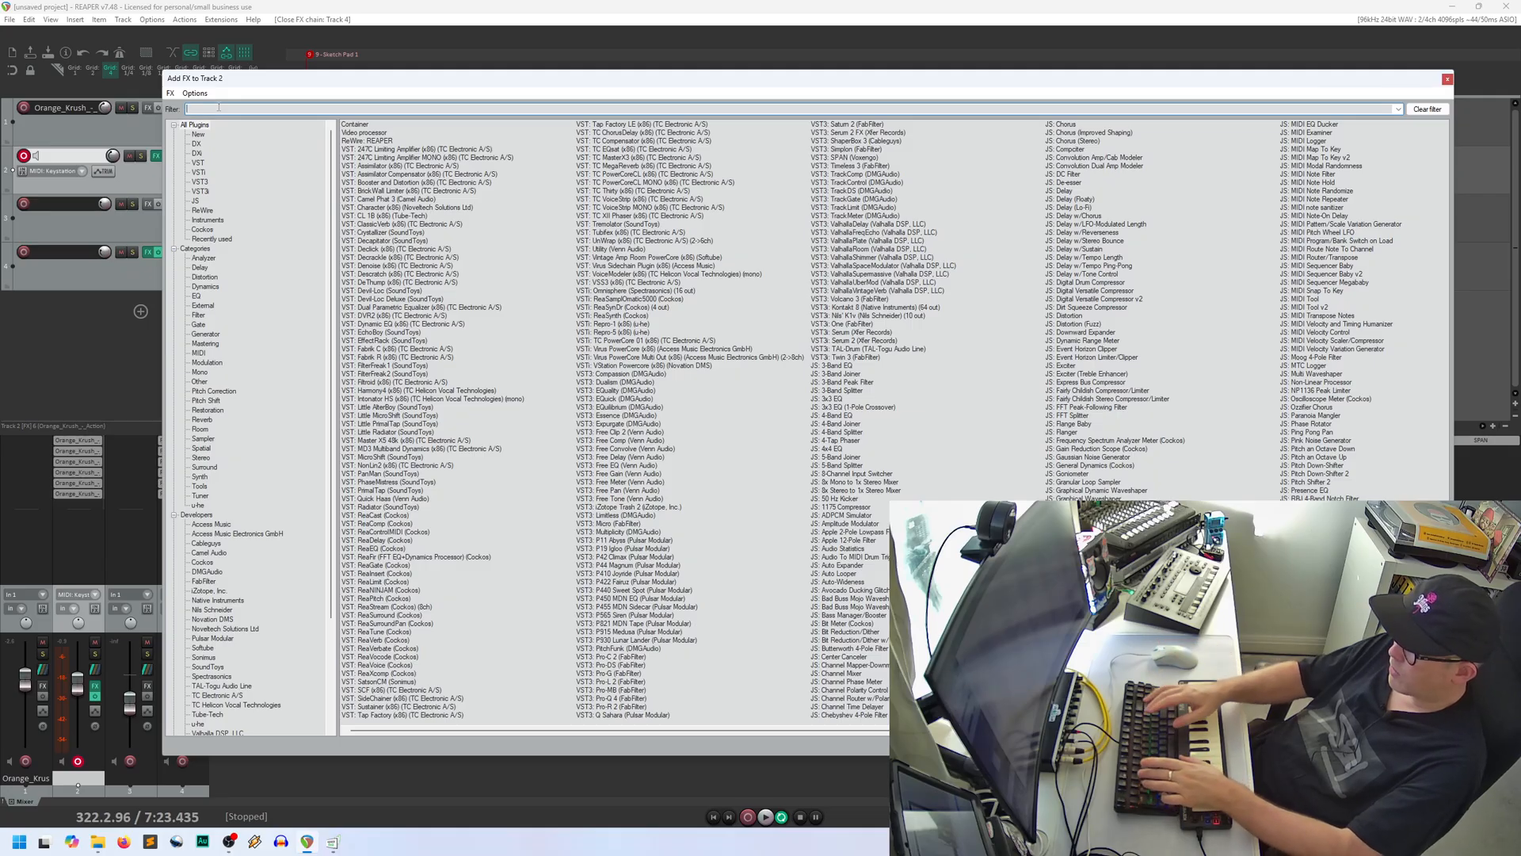
type("uti")
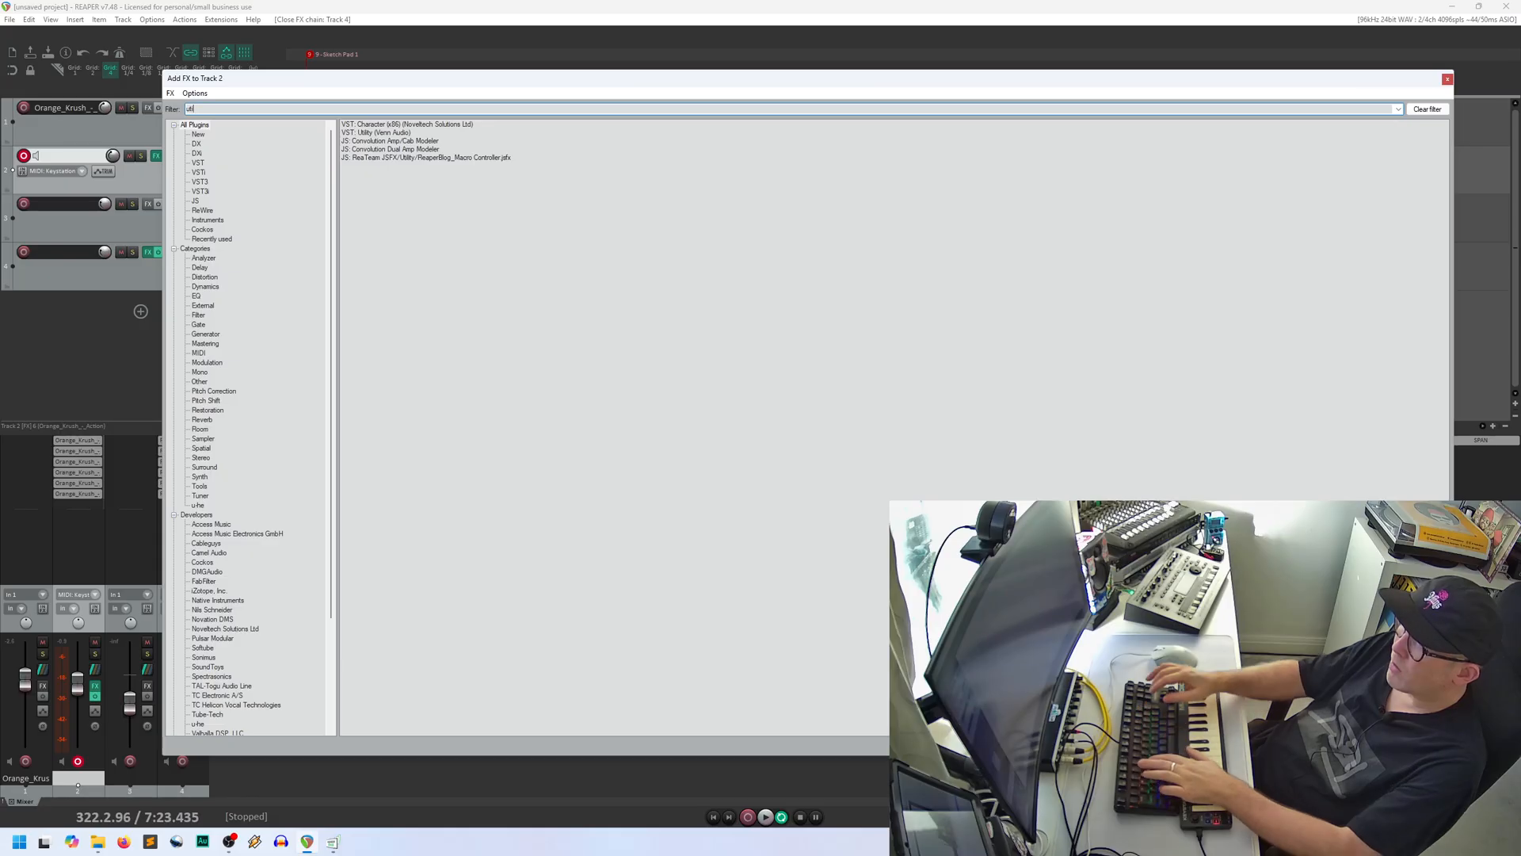
left_click(389, 157)
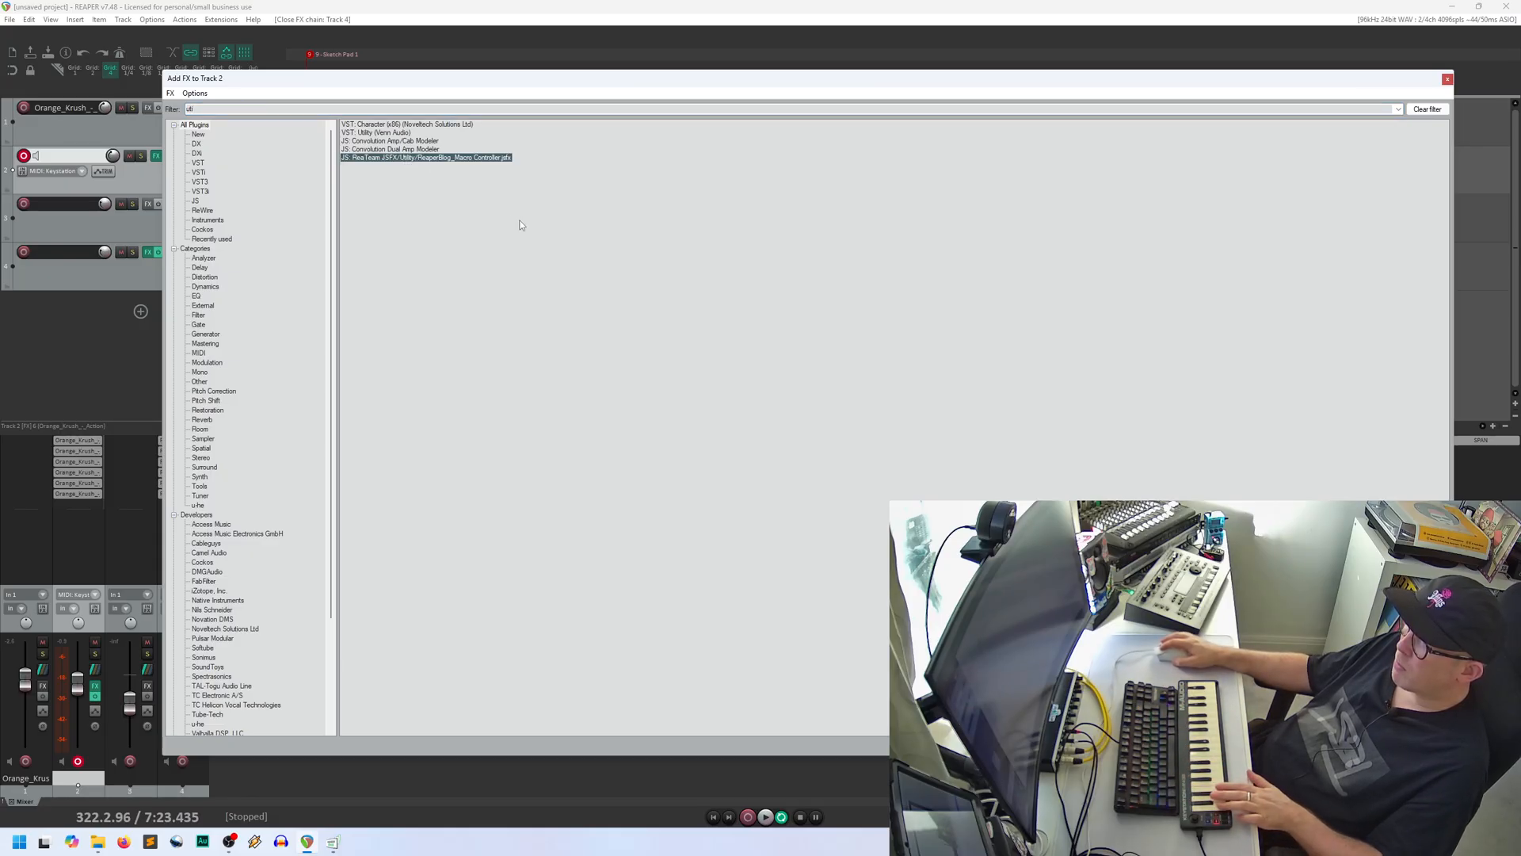
double_click(398, 159)
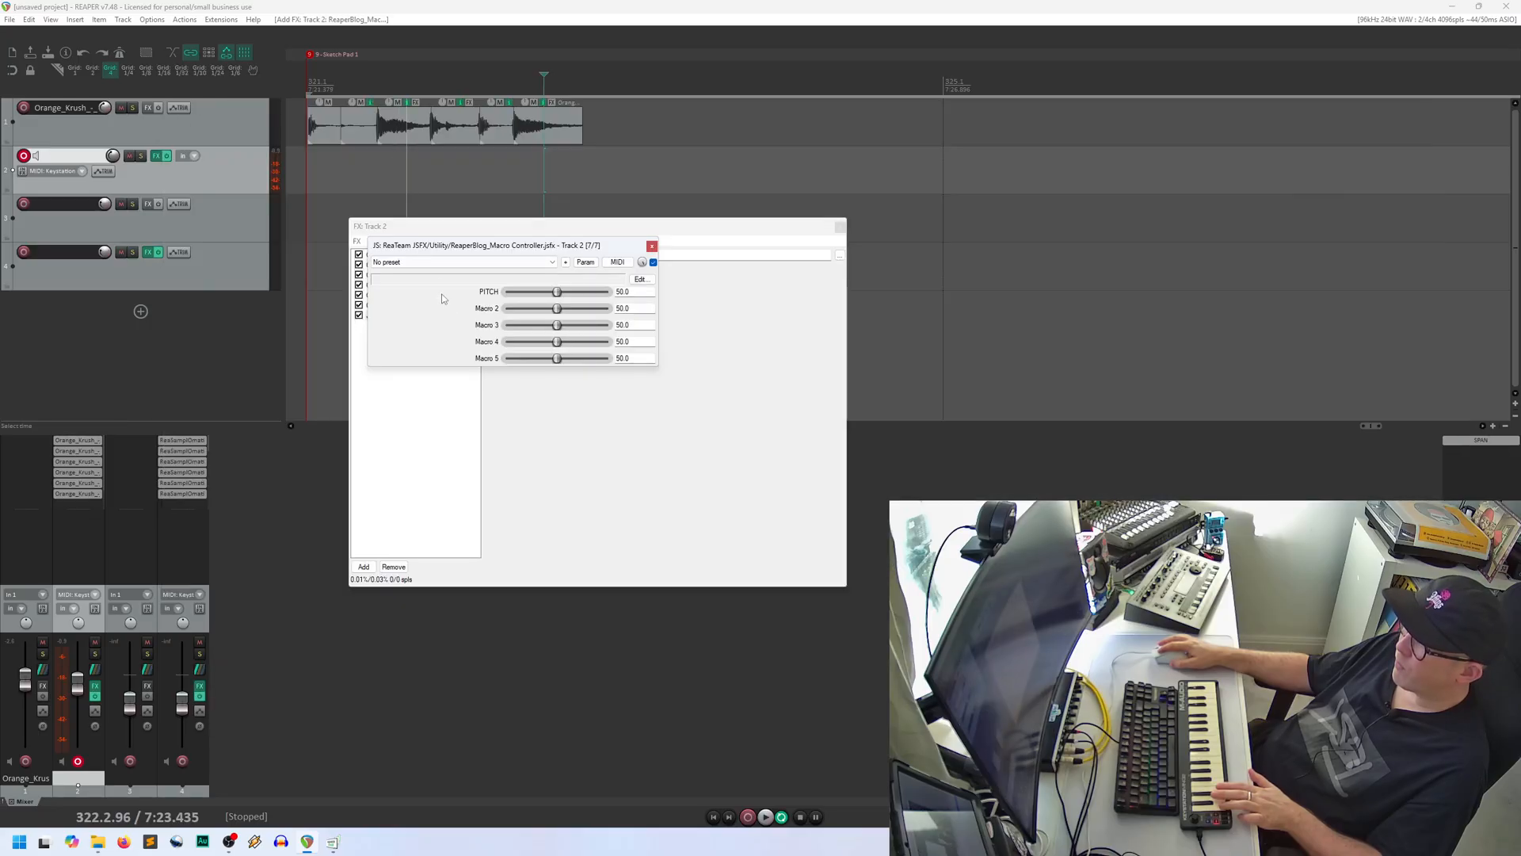
left_click_drag(600, 308, 1034, 435)
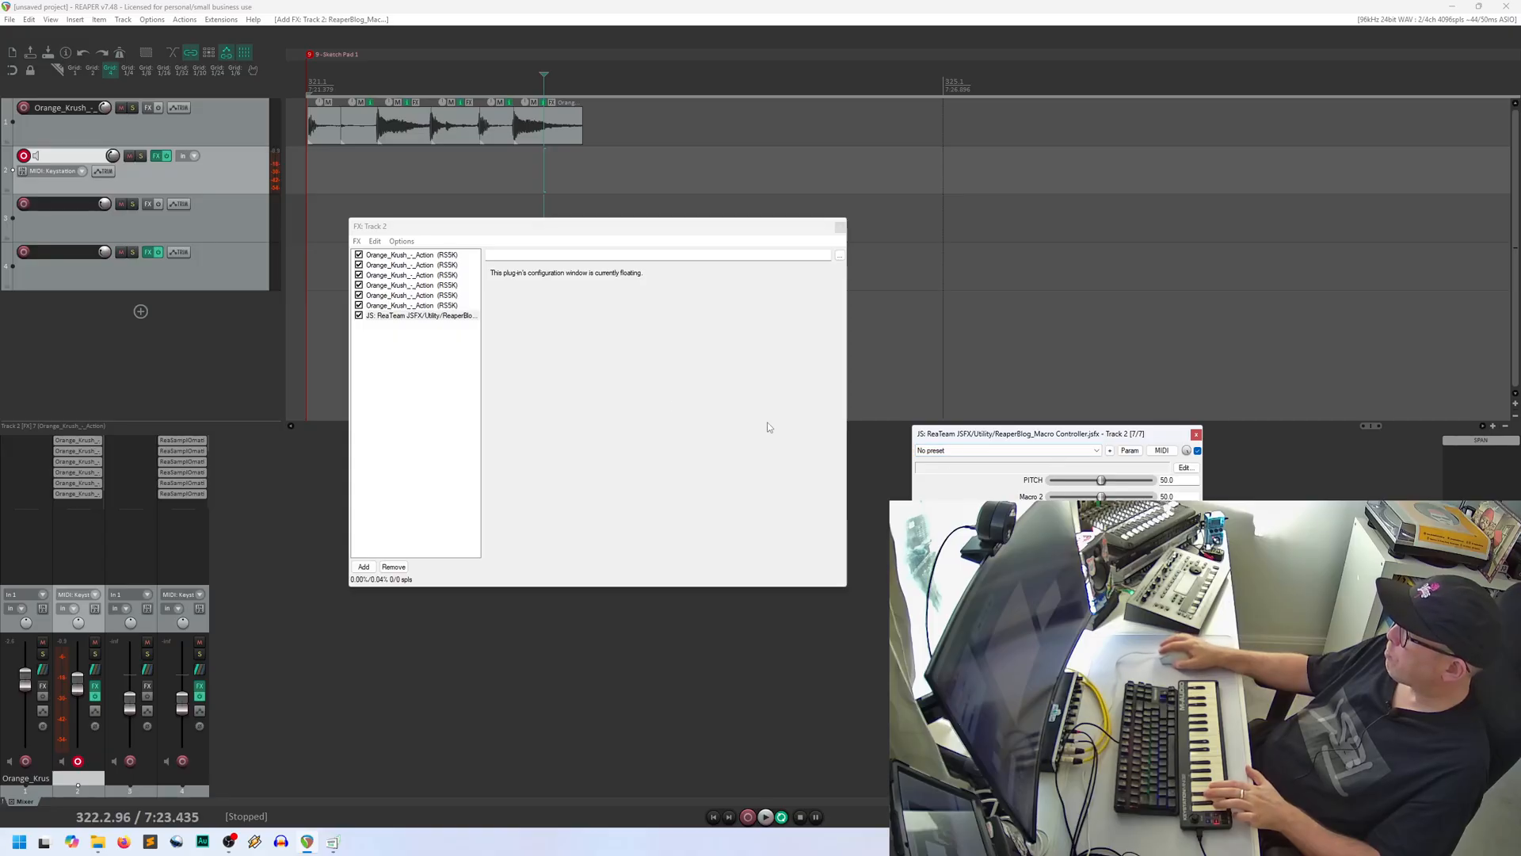
Step: Link the first sampler instance's pitch offset to the PITCH parameter of the ReaperBlog_Macro Controller through parameter modulation
left_click(425, 255)
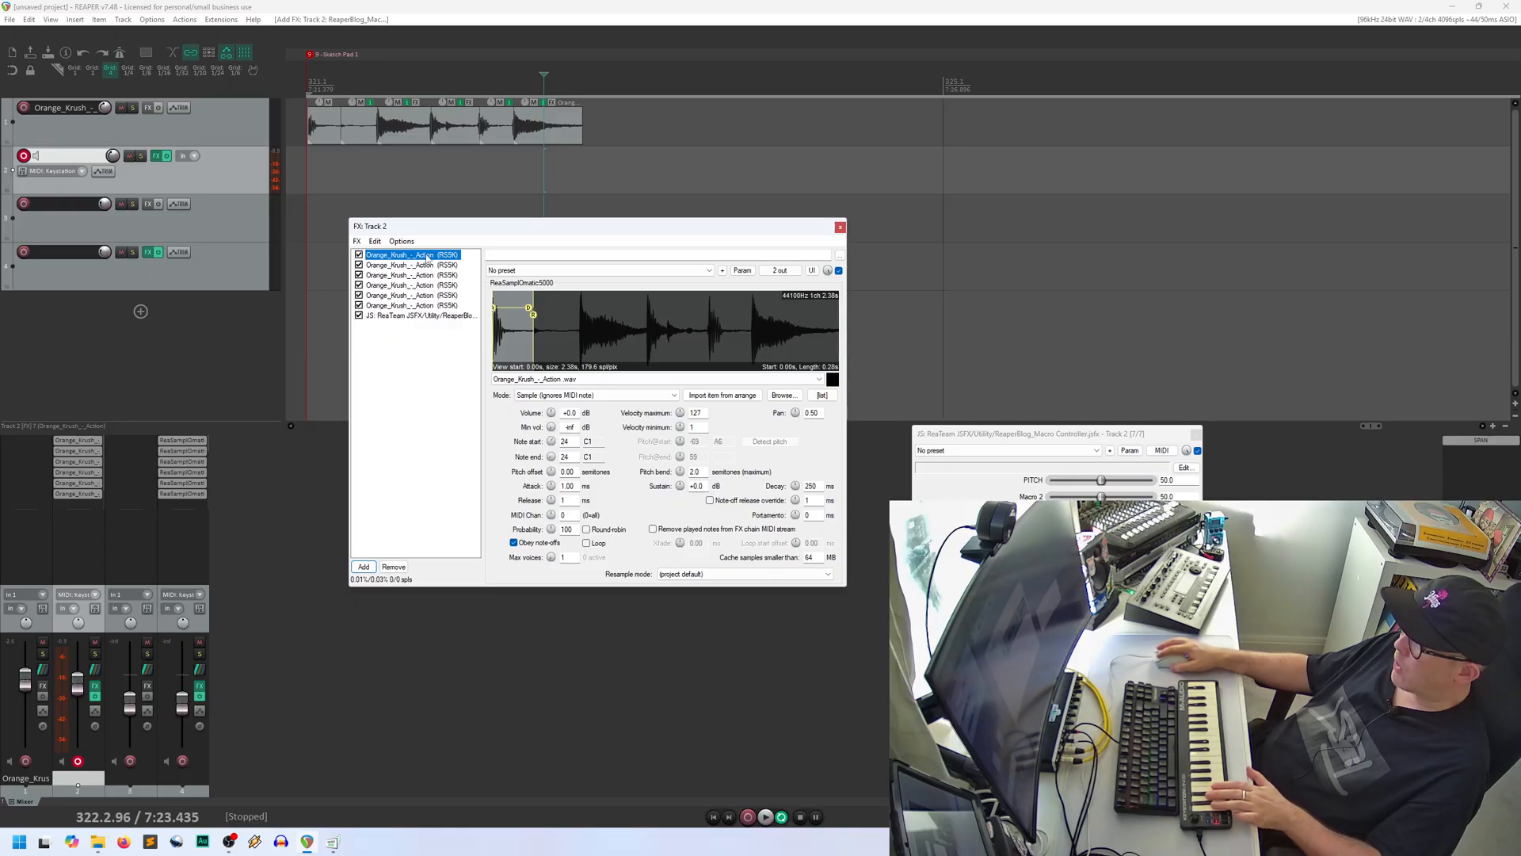
left_click_drag(489, 238, 440, 219)
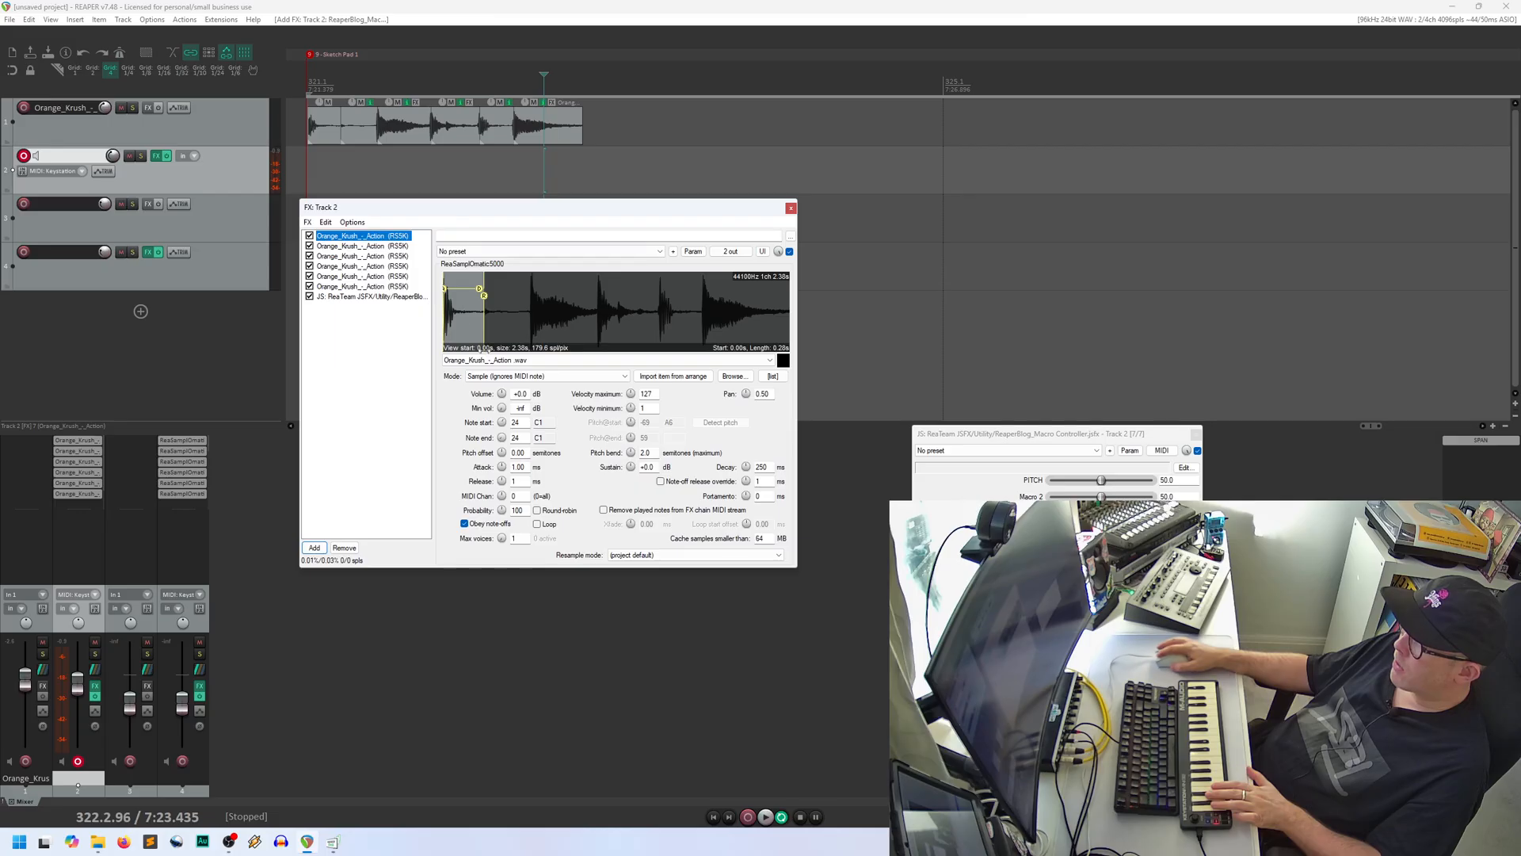
left_click(503, 452)
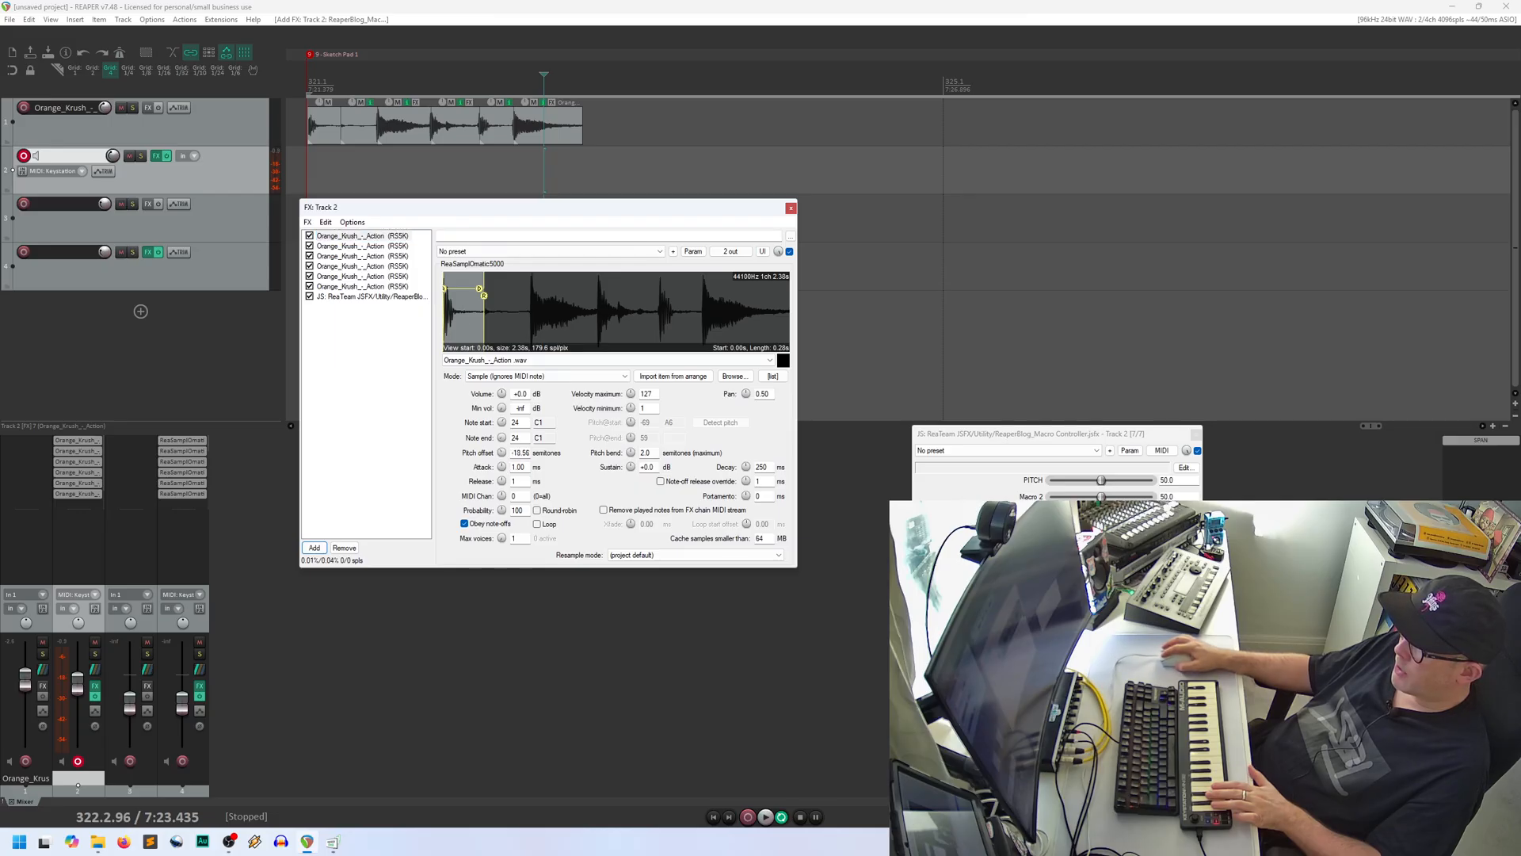
left_click_drag(503, 452, 503, 462)
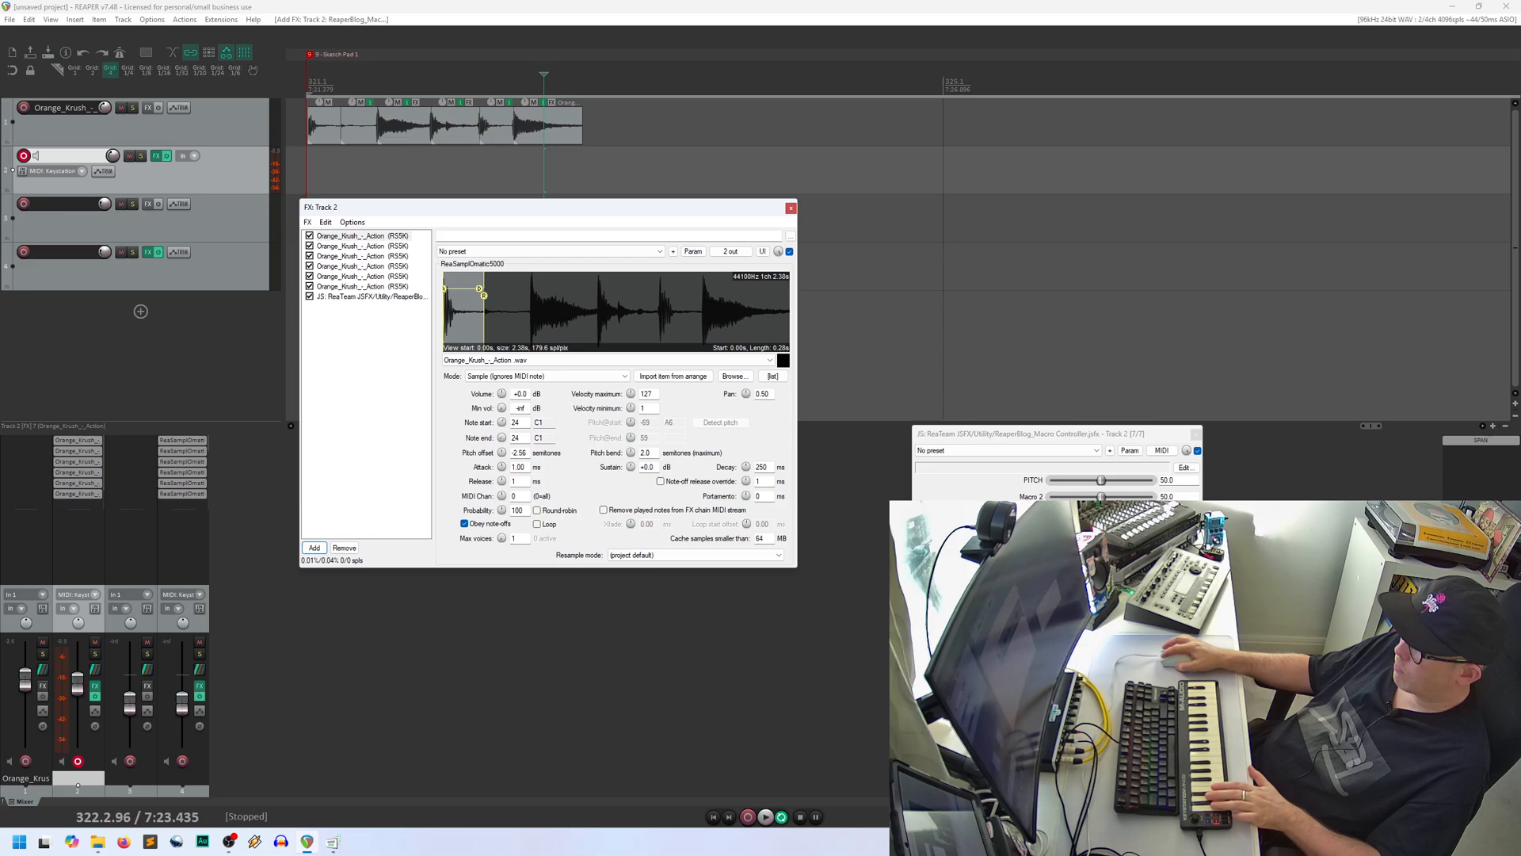
left_click(693, 251)
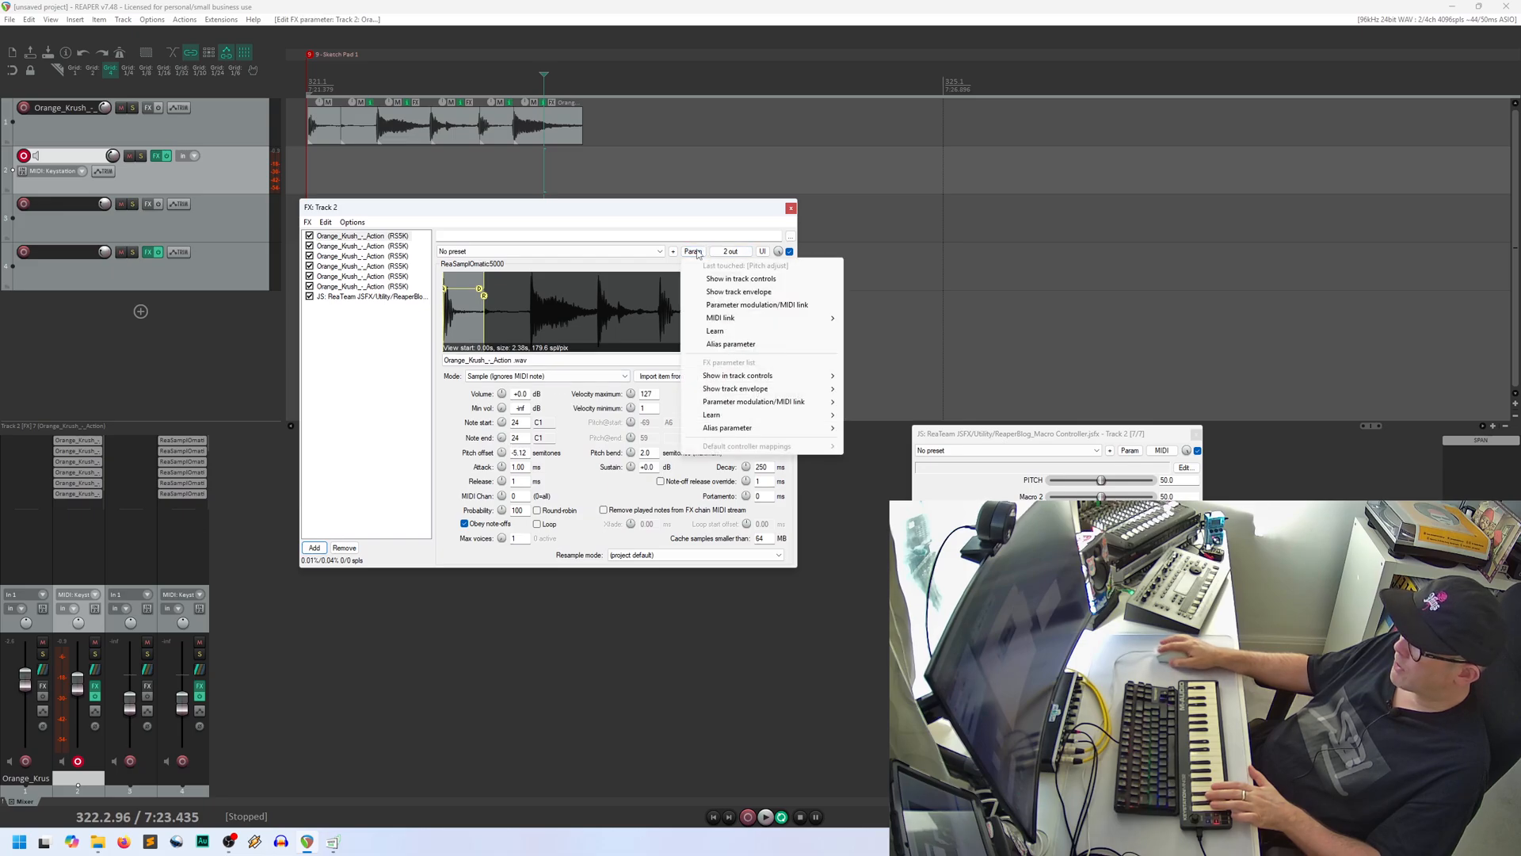
left_click(759, 305)
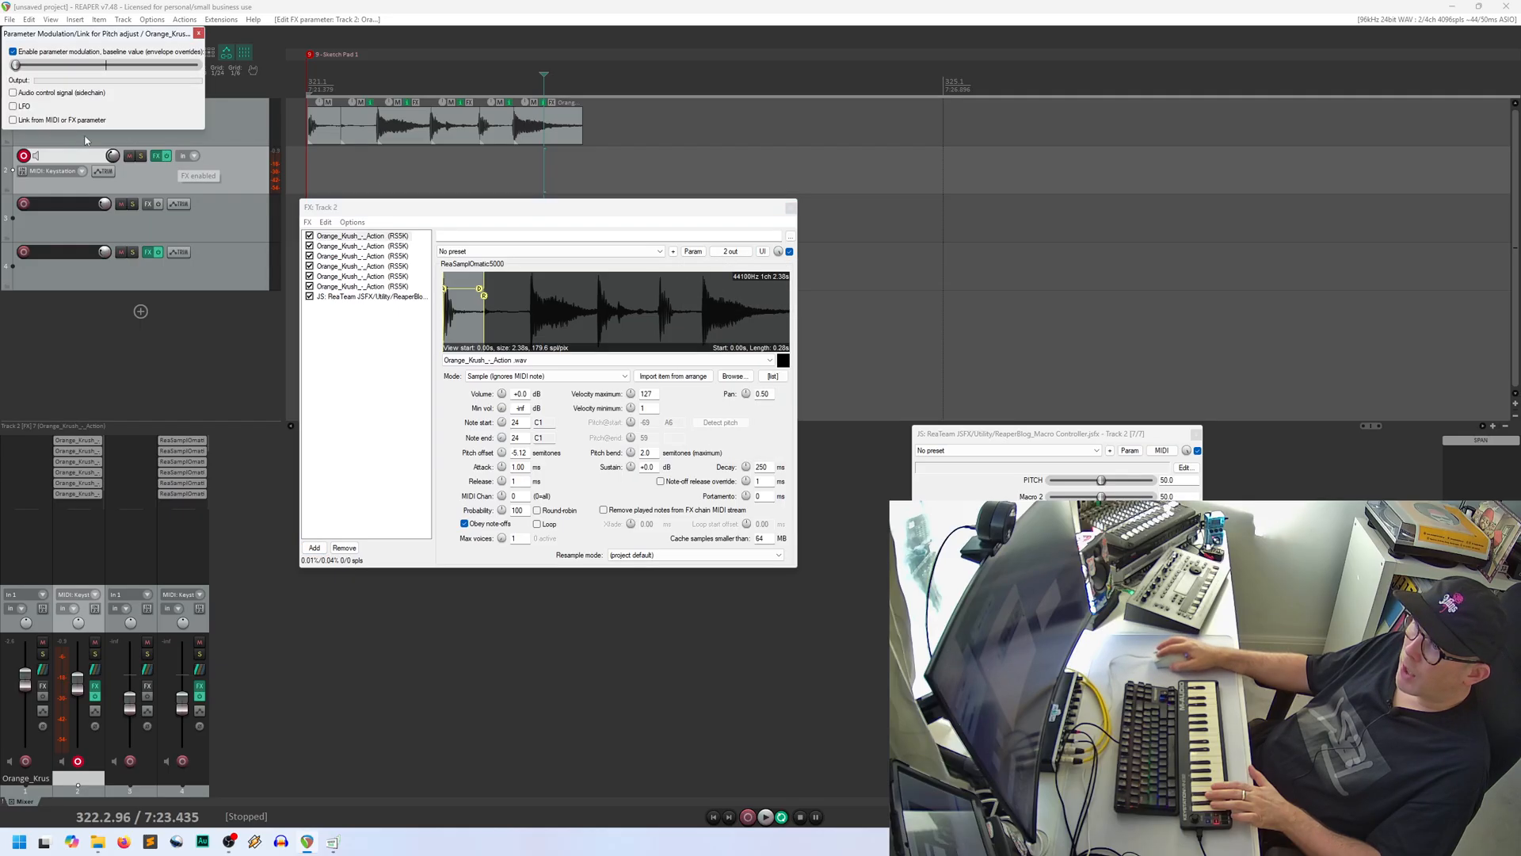
left_click(20, 121)
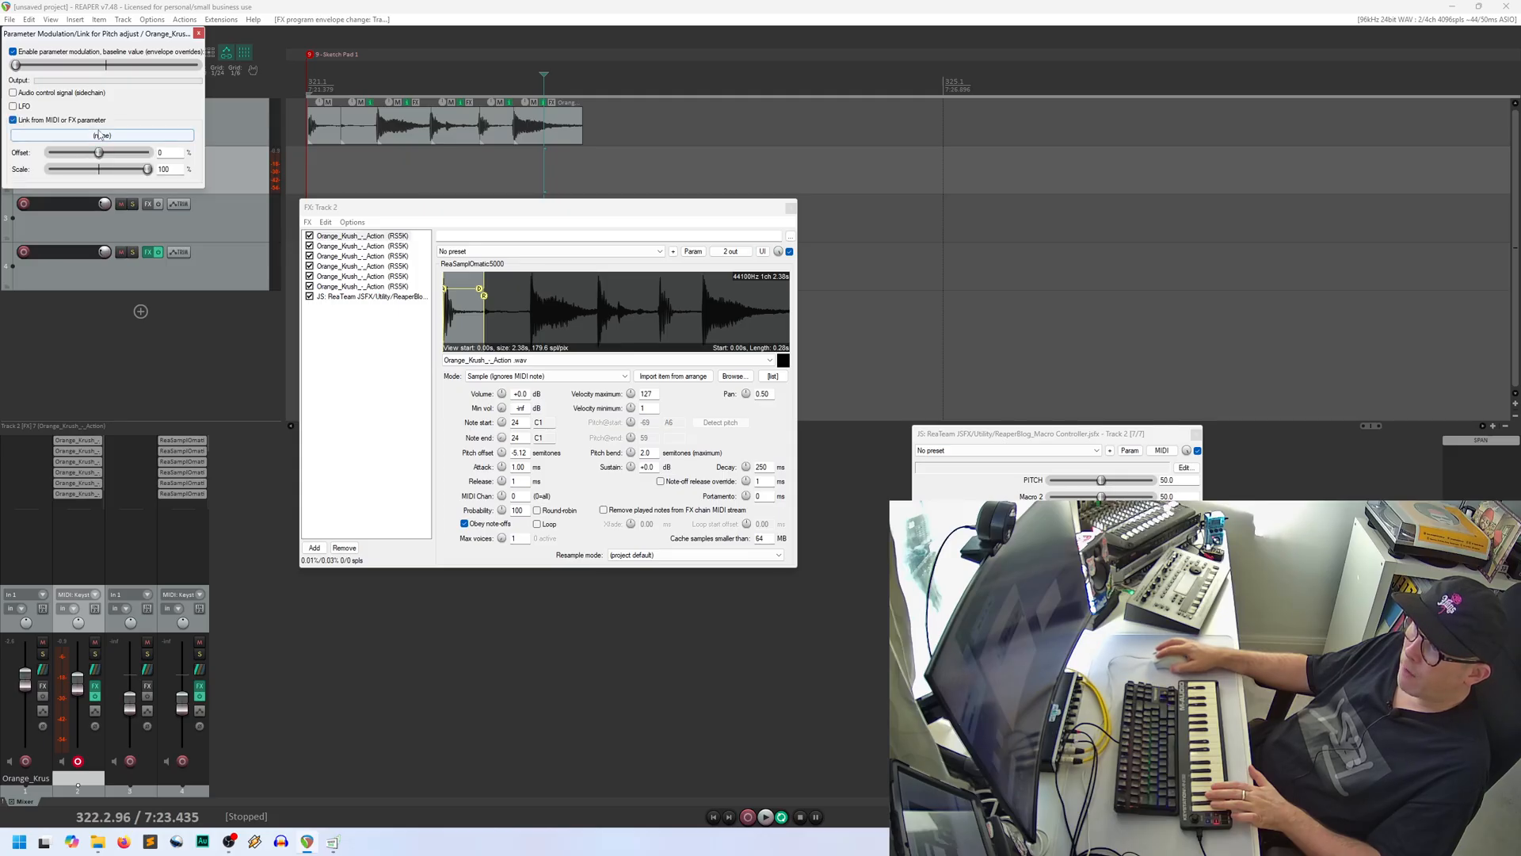
left_click(31, 136)
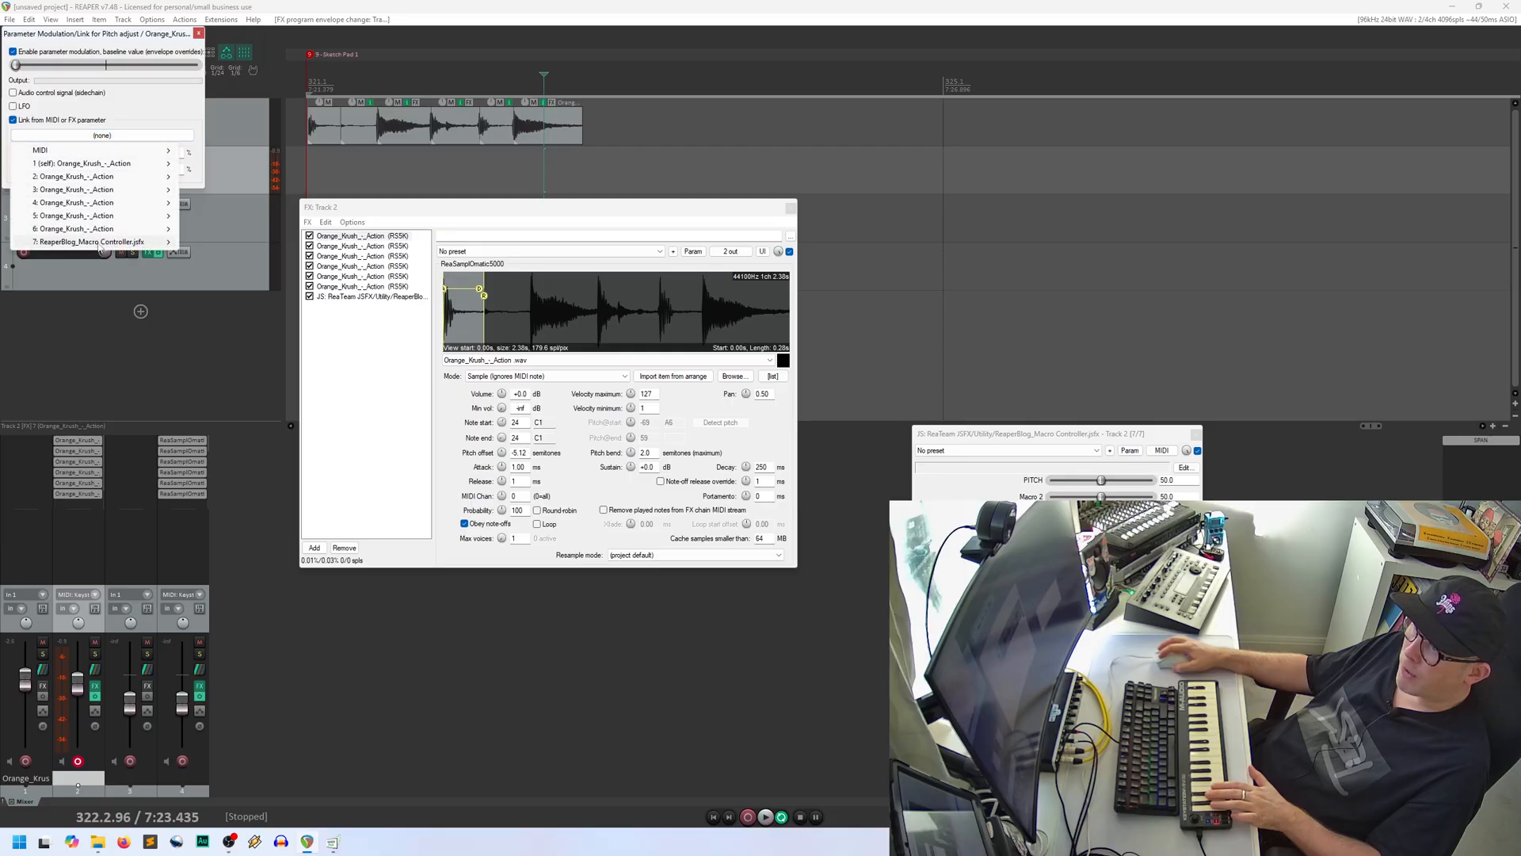
mouse_move(95, 244)
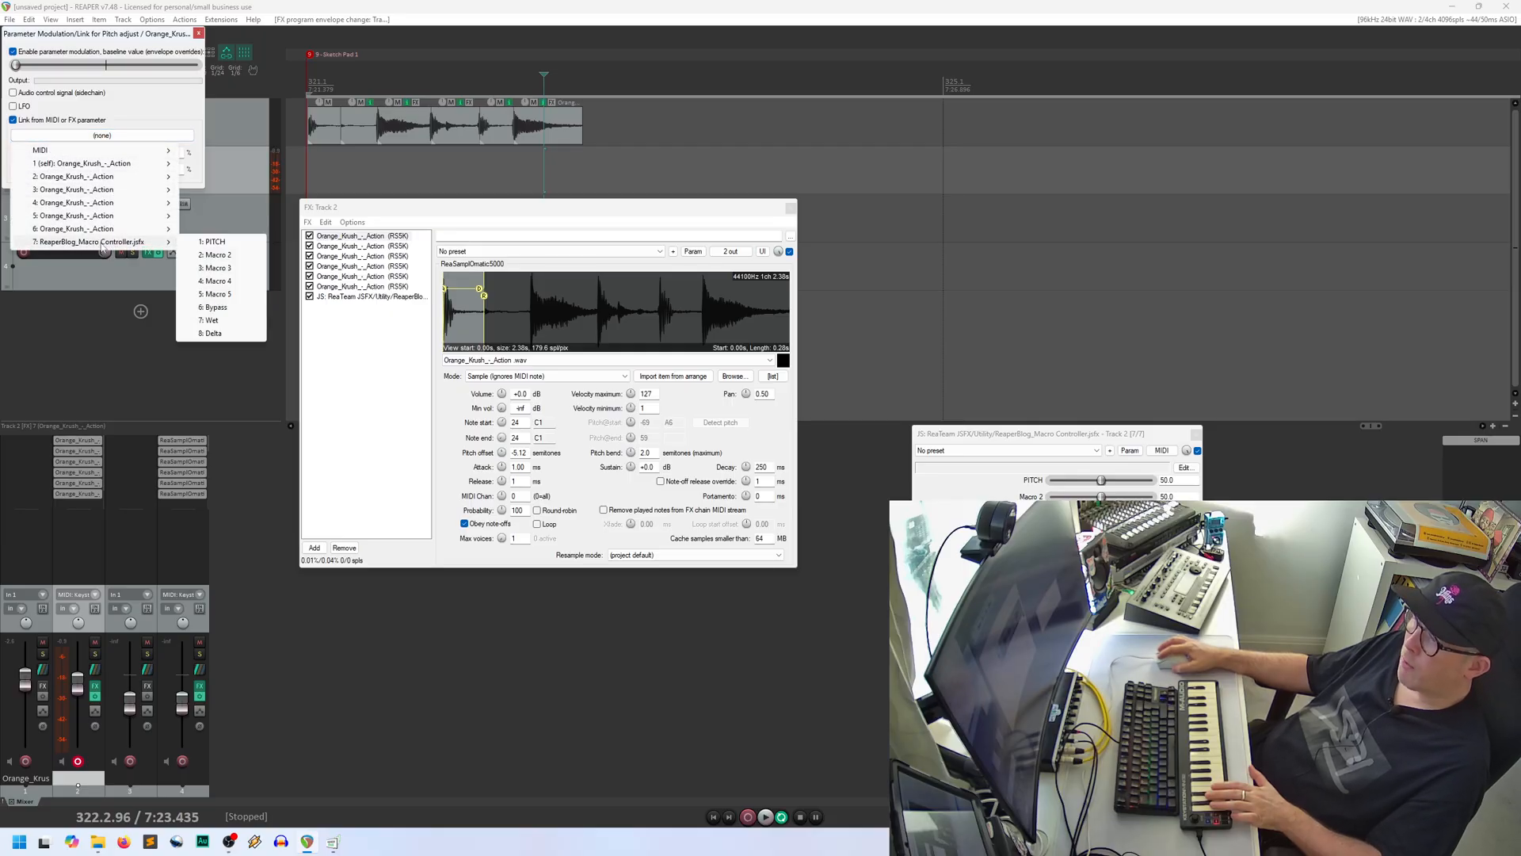
left_click(212, 242)
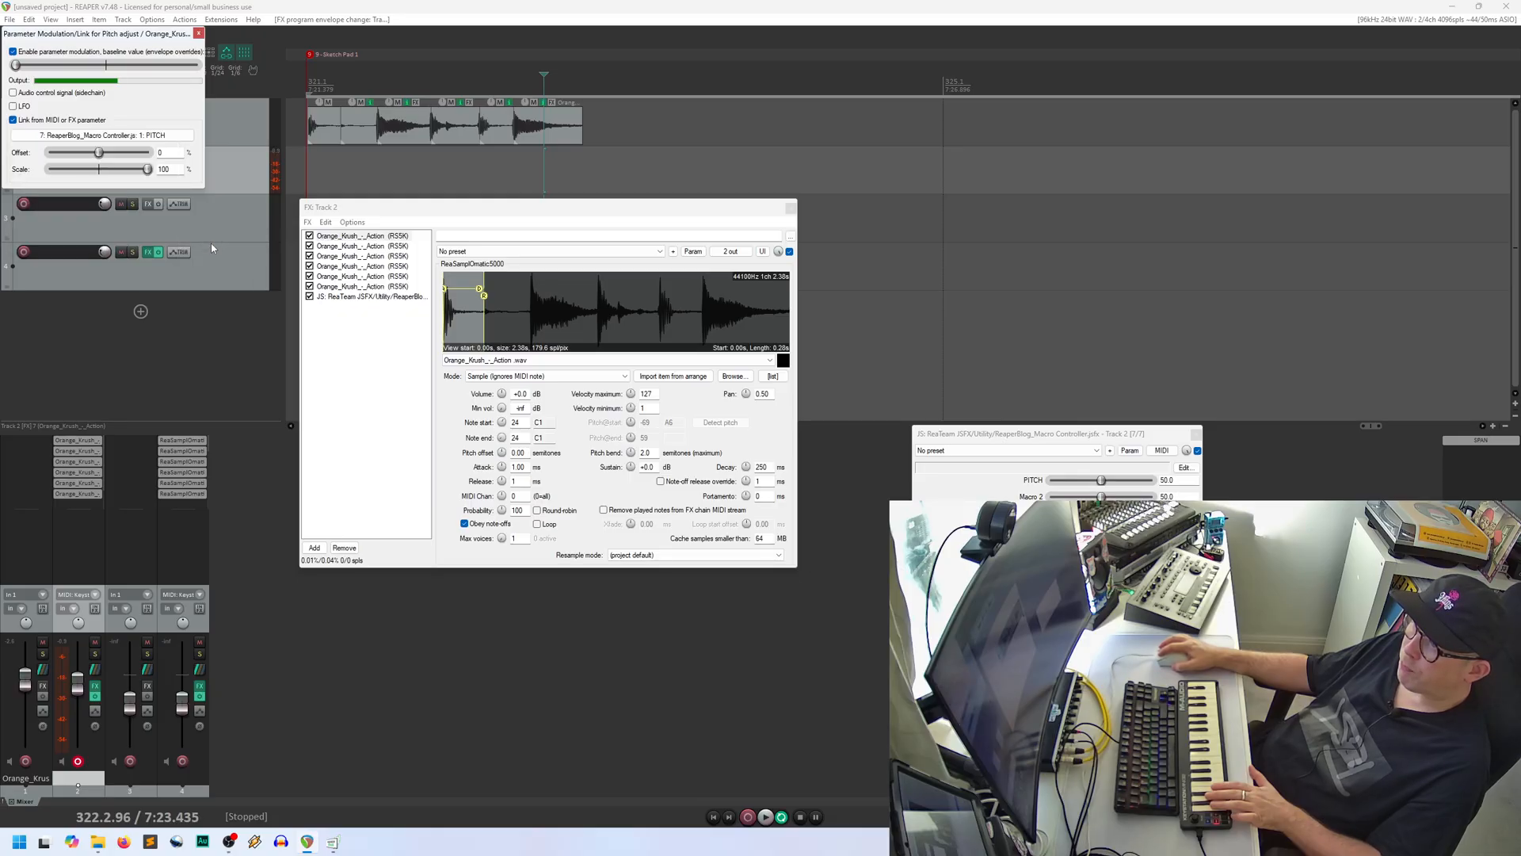
Step: Link the pitch offset of the second sampler instance (note C#1) to the Macro Controller's PITCH parameter
left_click(365, 247)
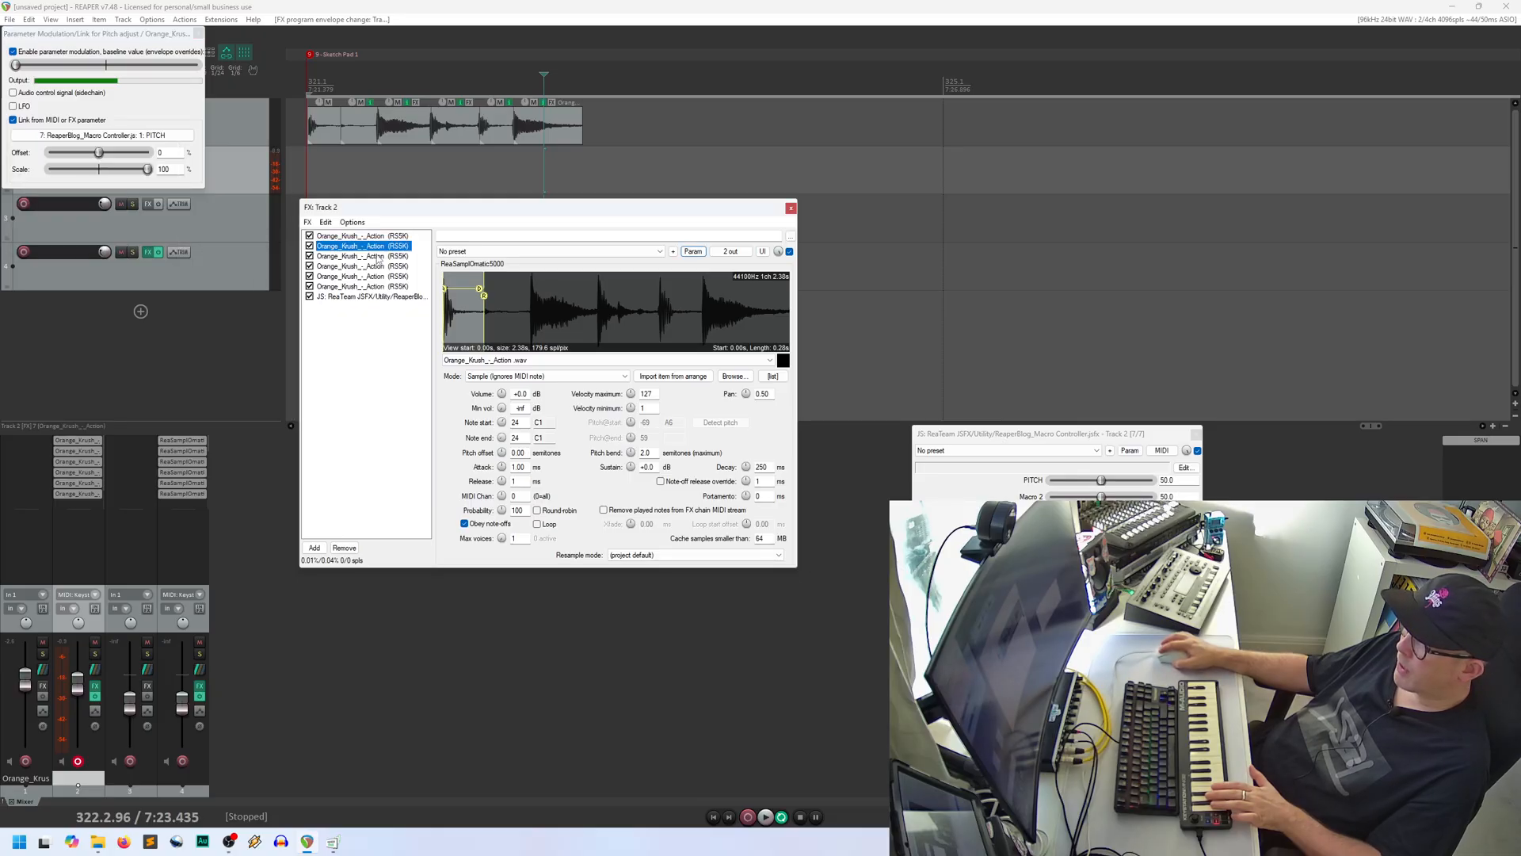
right_click(701, 293)
left_click(710, 300)
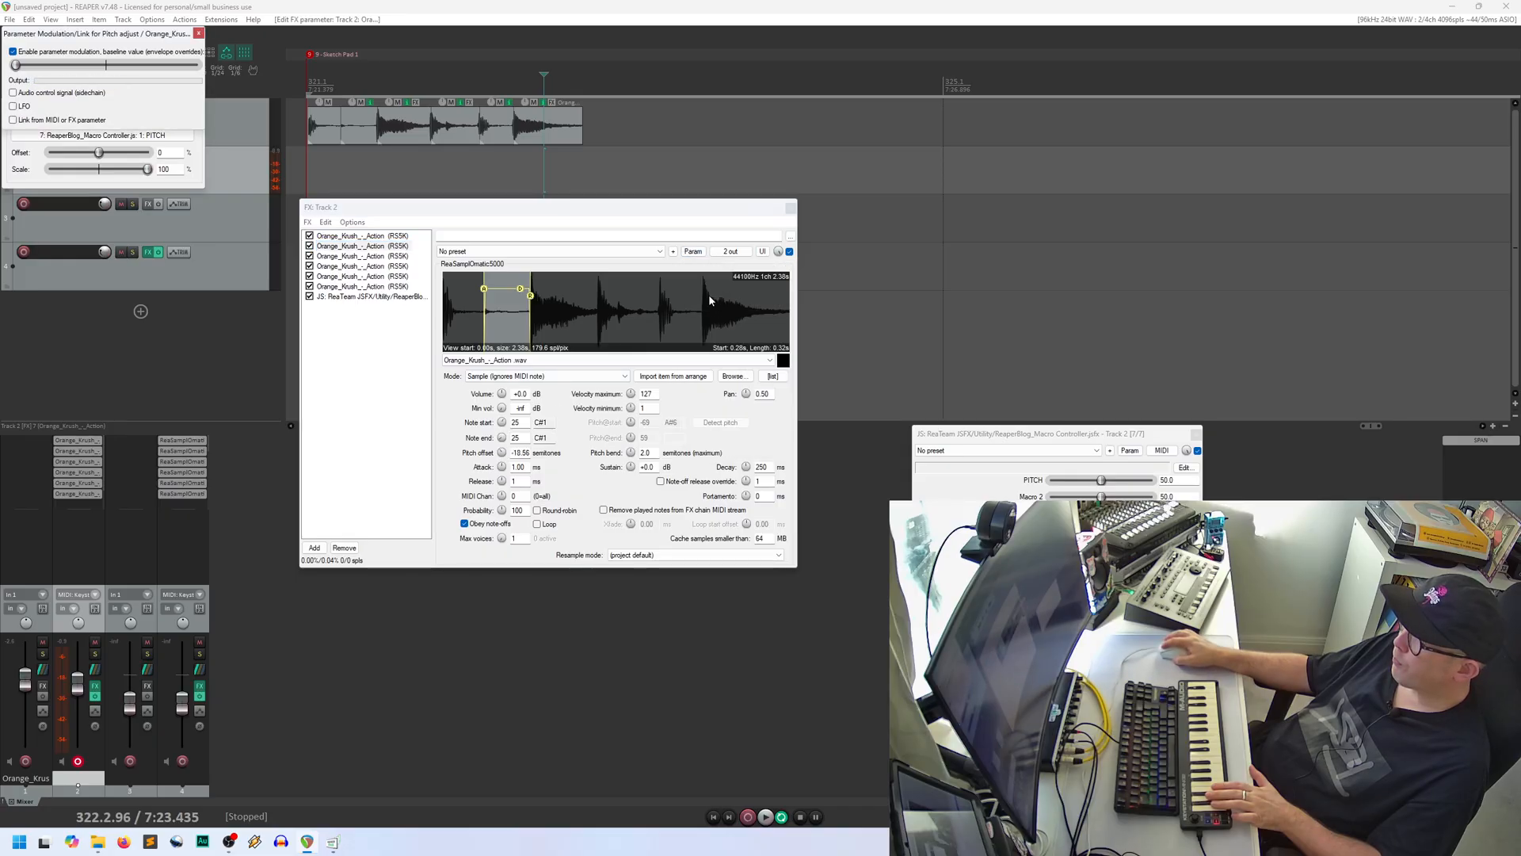
left_click(12, 119)
left_click(79, 136)
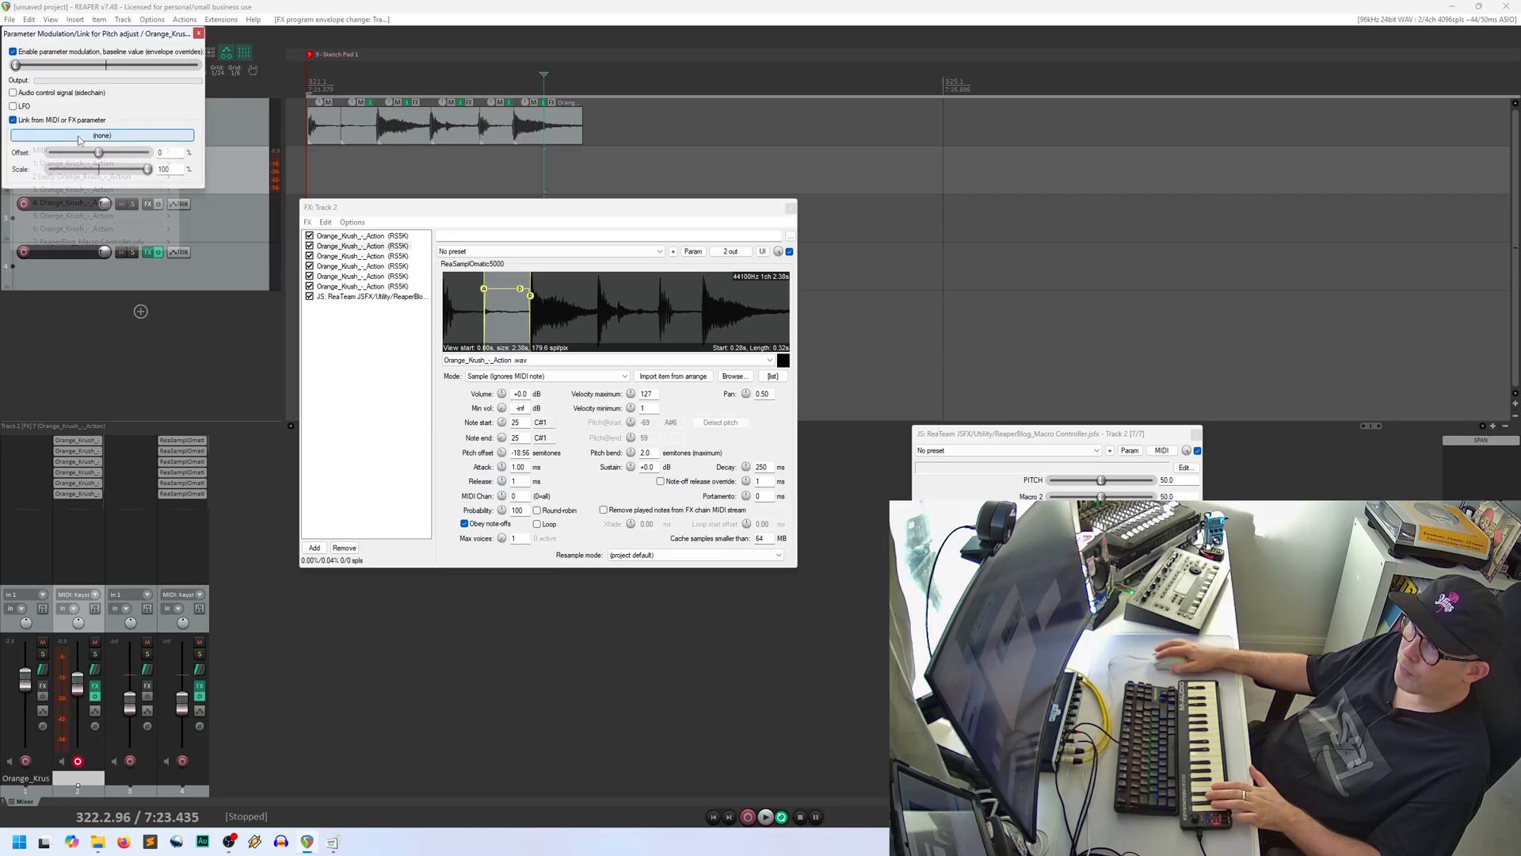
mouse_move(159, 242)
left_click(210, 242)
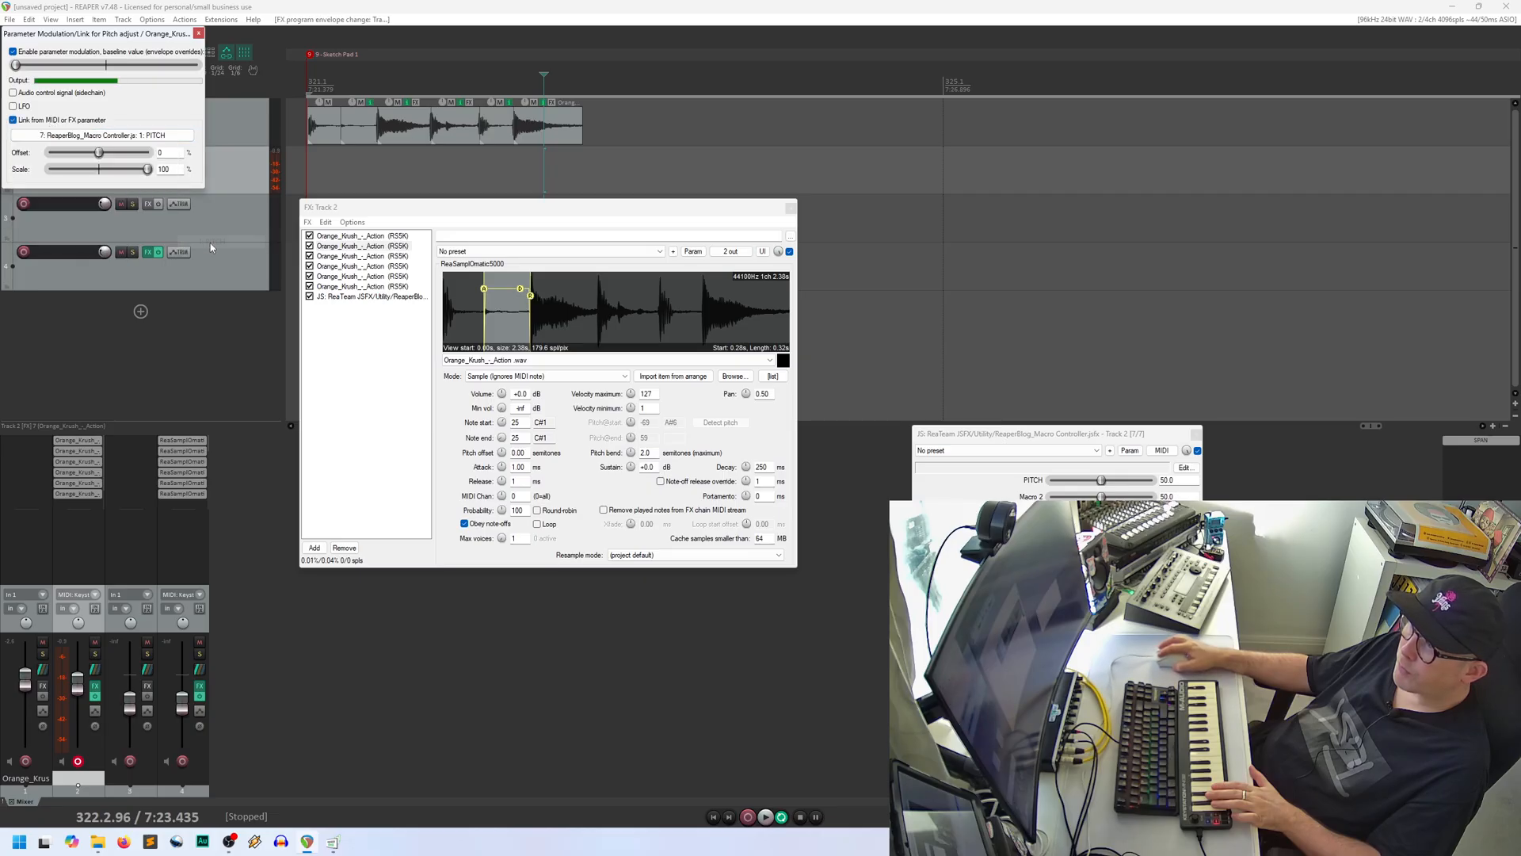
Step: Link the pitch offset of the third sampler instance (note D1) to the Macro Controller's PITCH parameter
left_click(363, 256)
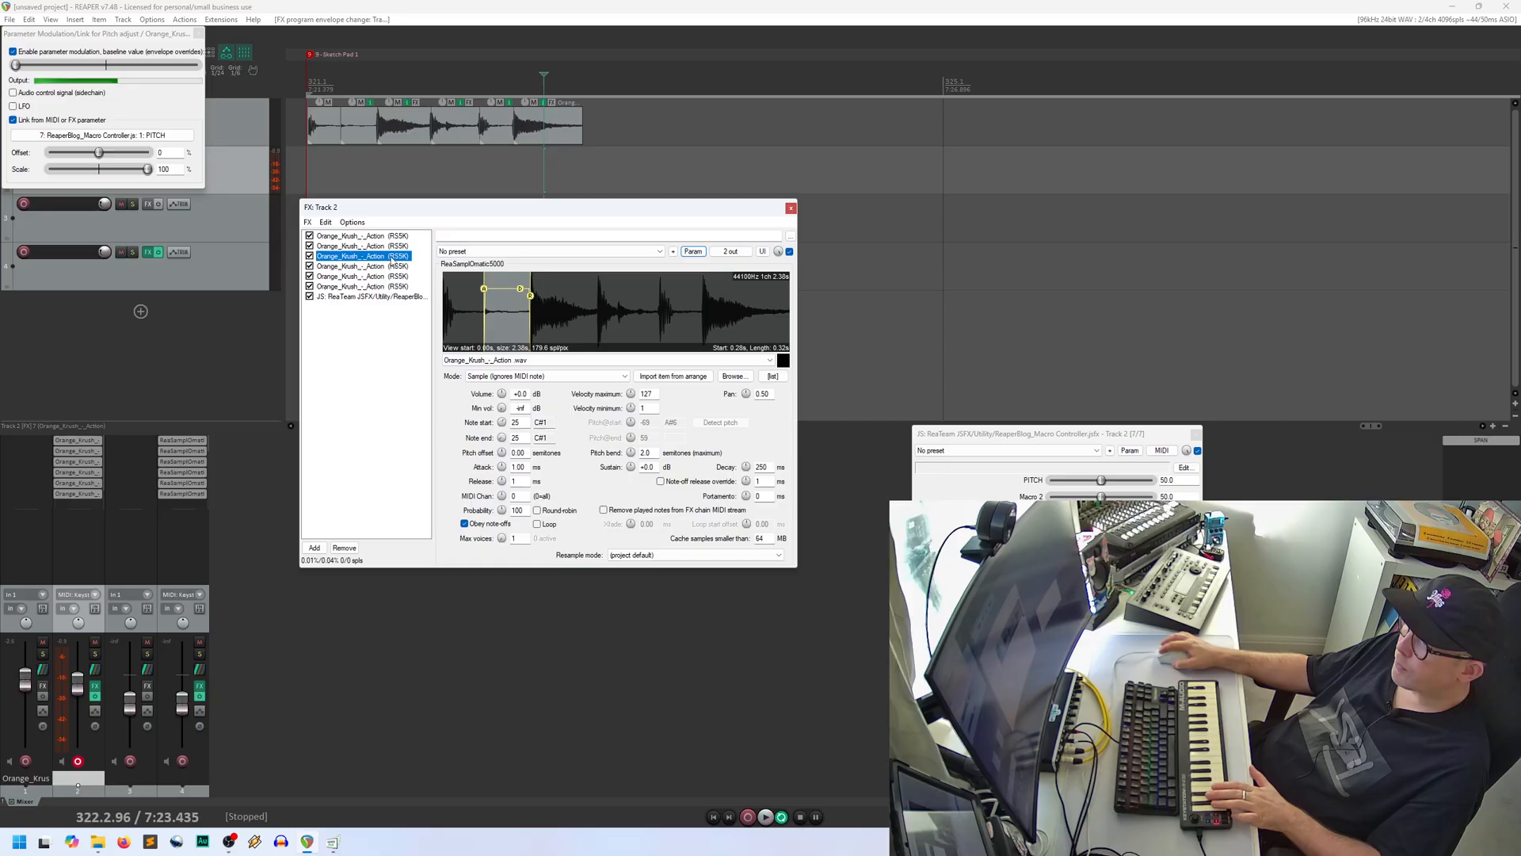
left_click(503, 456)
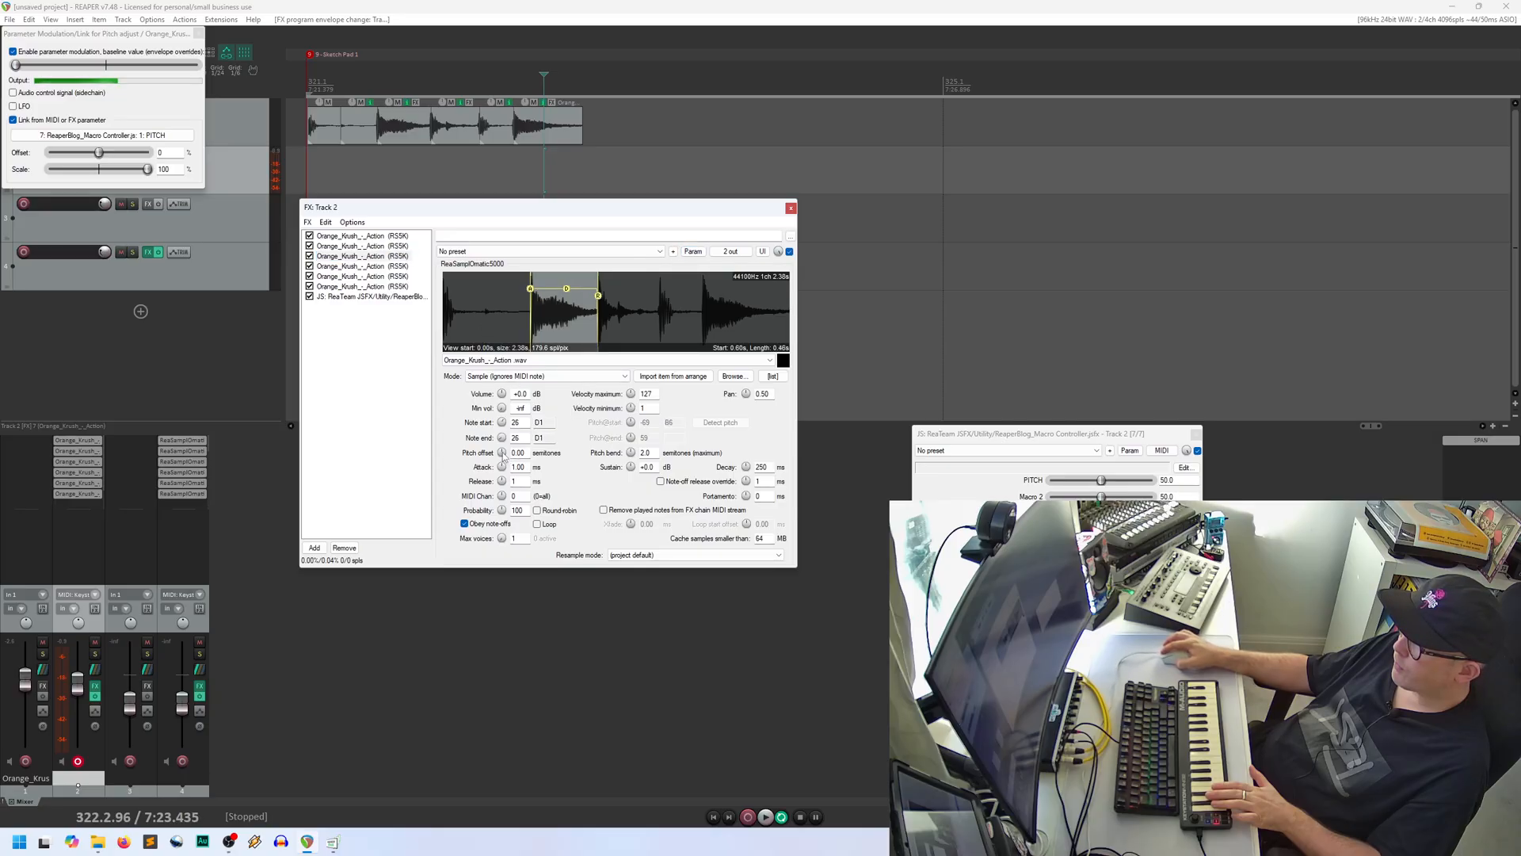
left_click(693, 252)
left_click(719, 305)
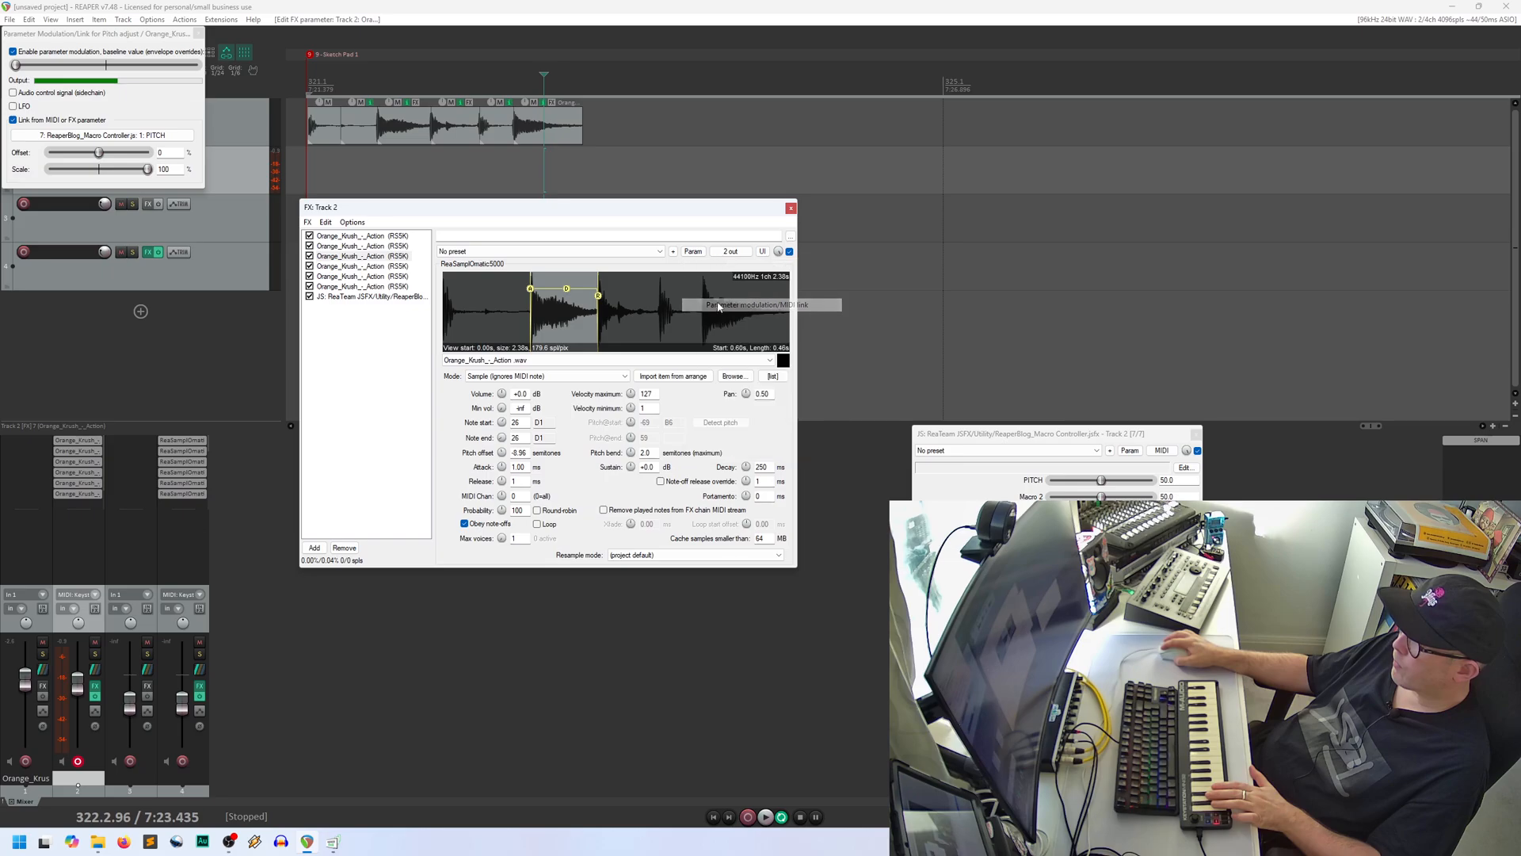
left_click(103, 136)
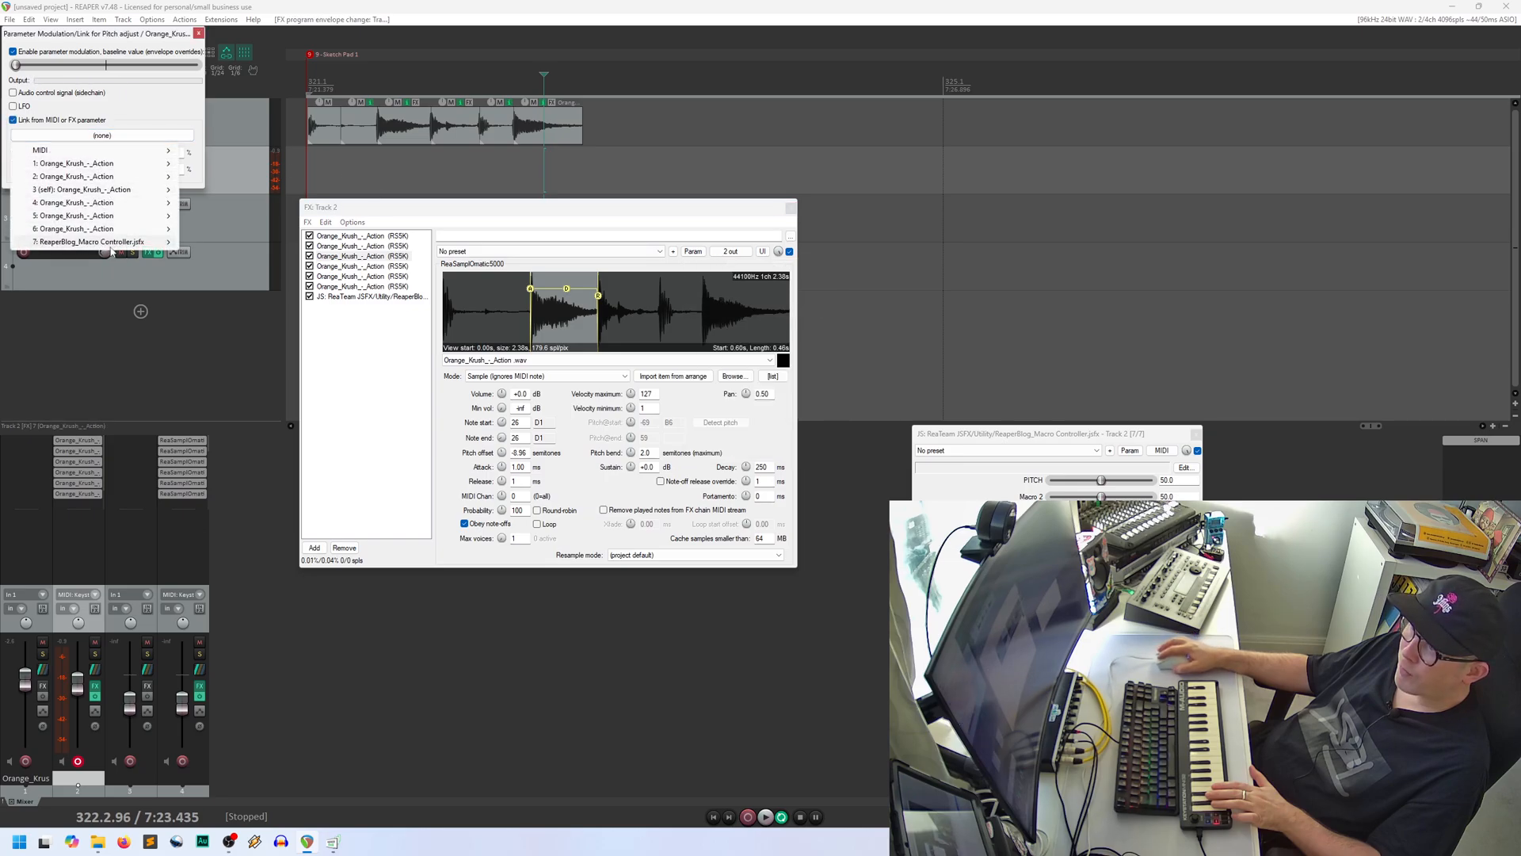
mouse_move(111, 241)
left_click(214, 241)
Step: Link the pitch offset of the fourth sampler instance (note D#1) to the Macro Controller's PITCH parameter
left_click(376, 276)
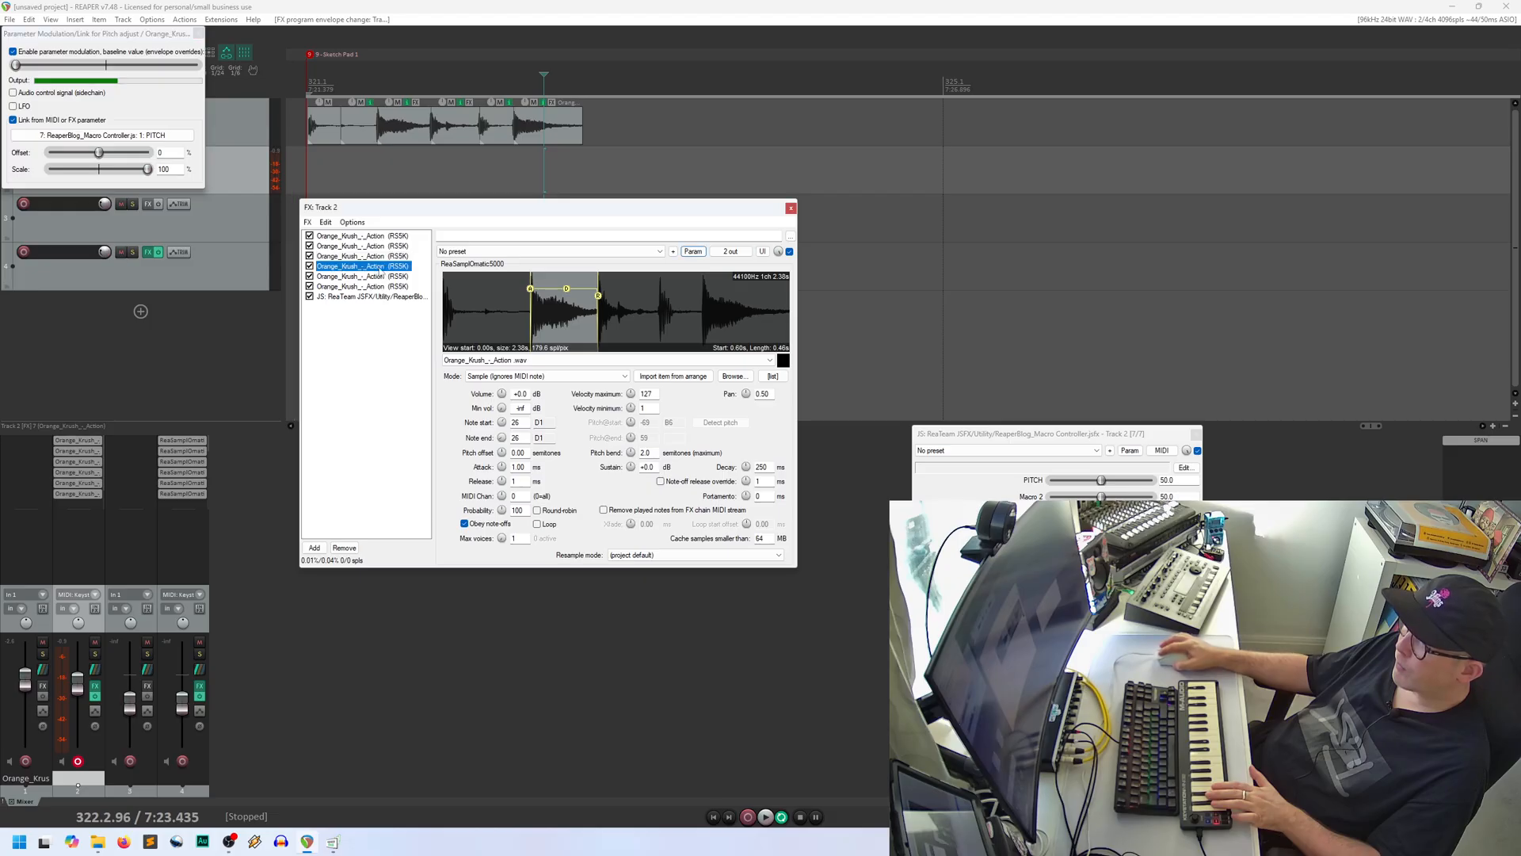
left_click(694, 251)
left_click(732, 304)
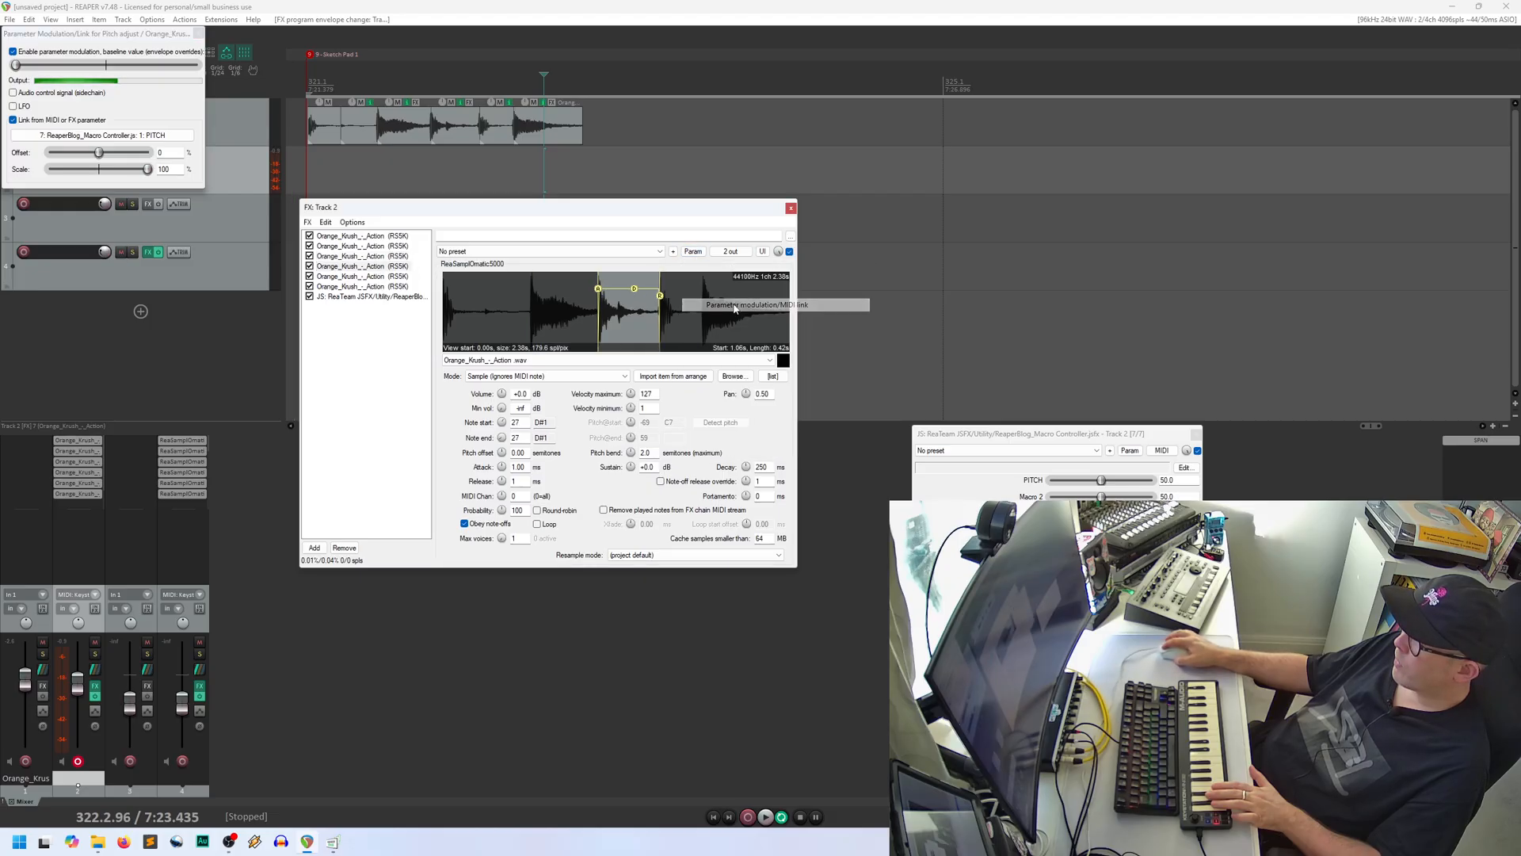
left_click(501, 456)
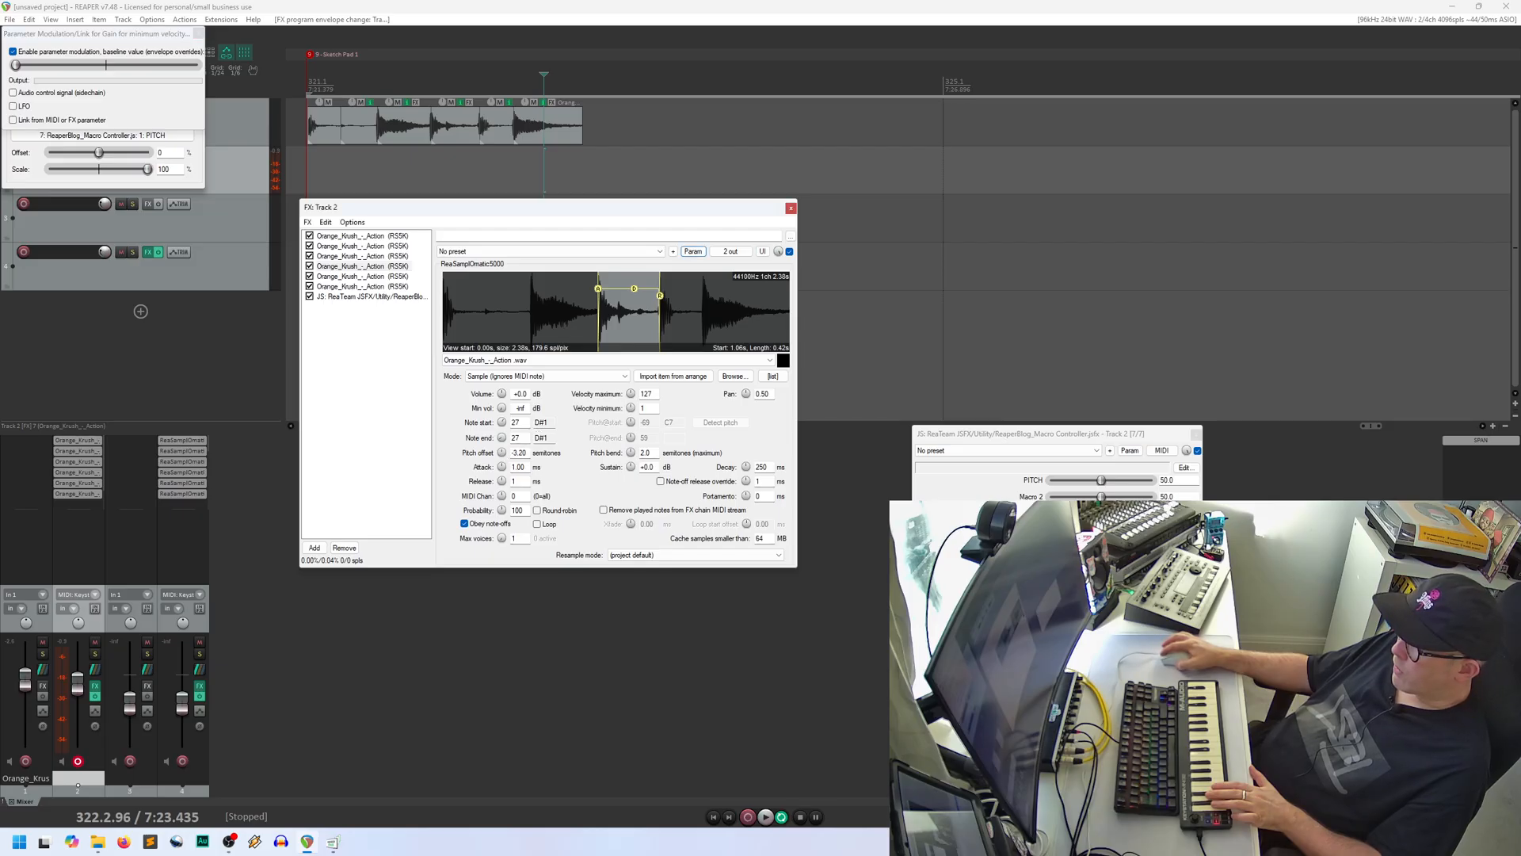
left_click(693, 251)
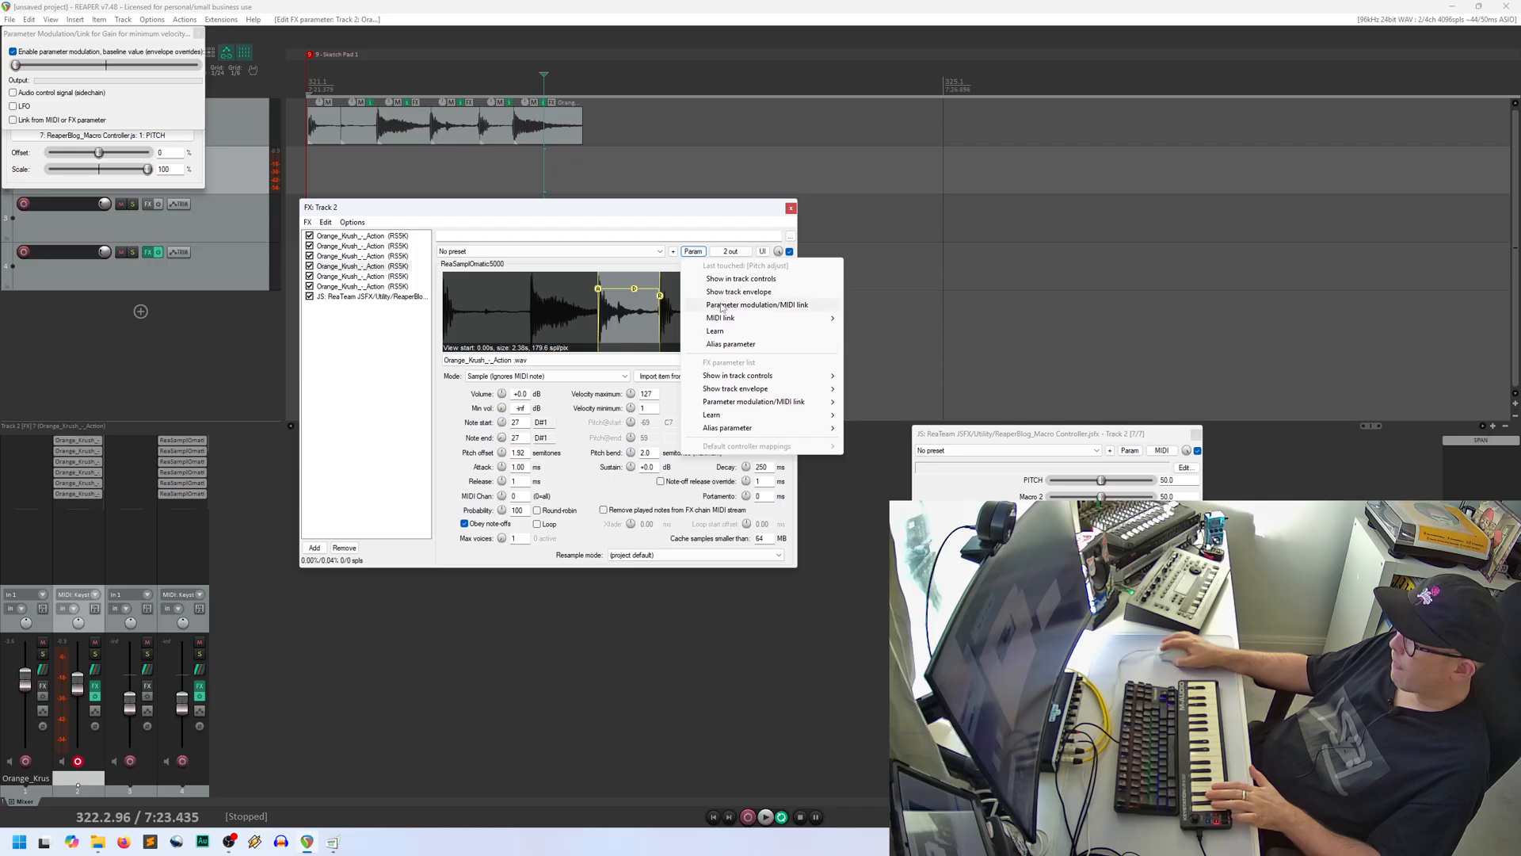
left_click(721, 305)
left_click(12, 119)
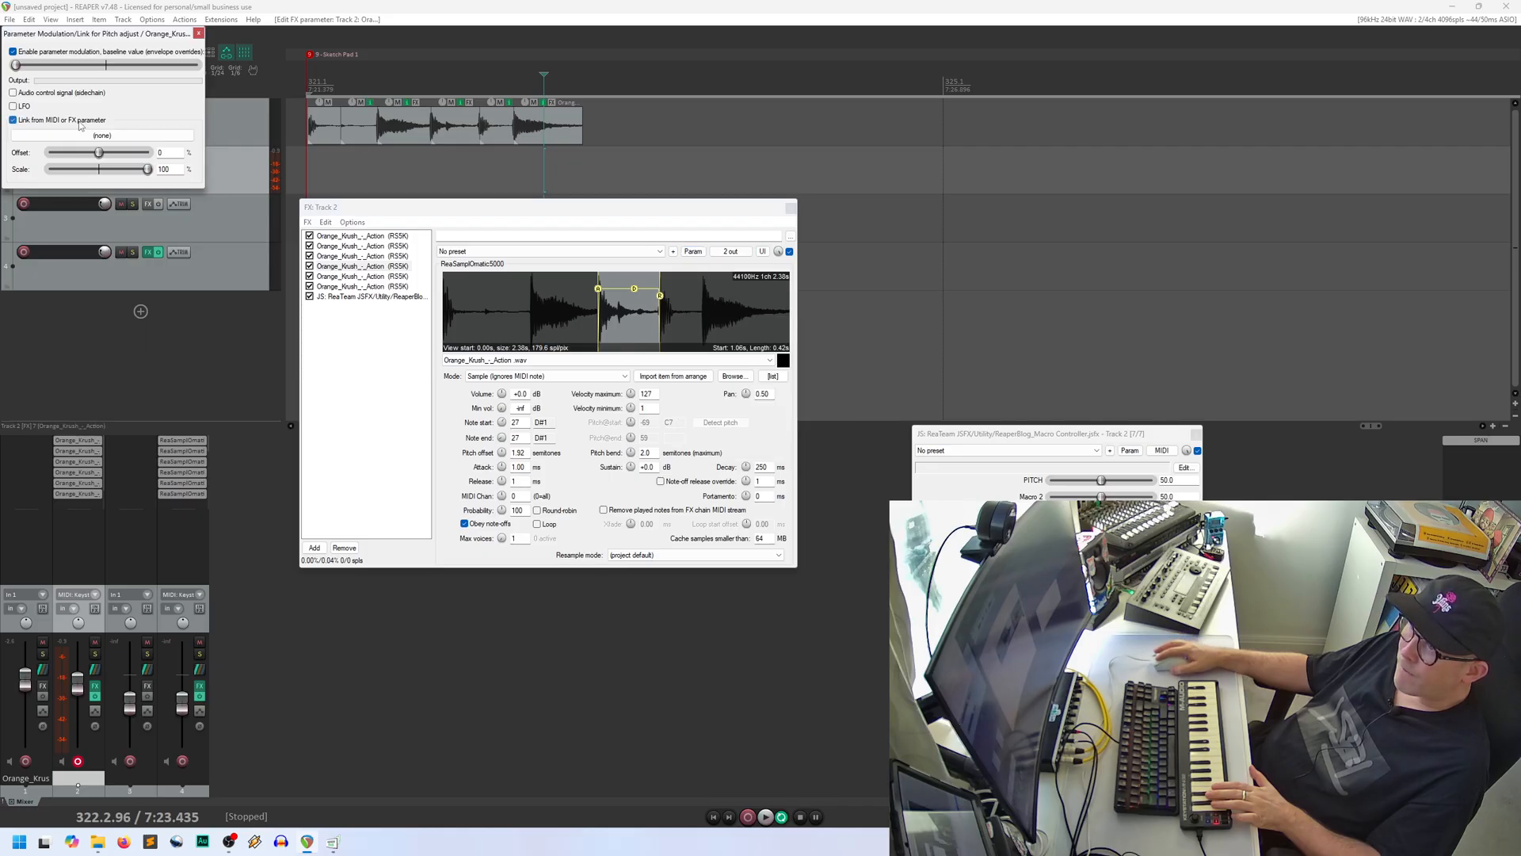
left_click(88, 135)
mouse_move(115, 246)
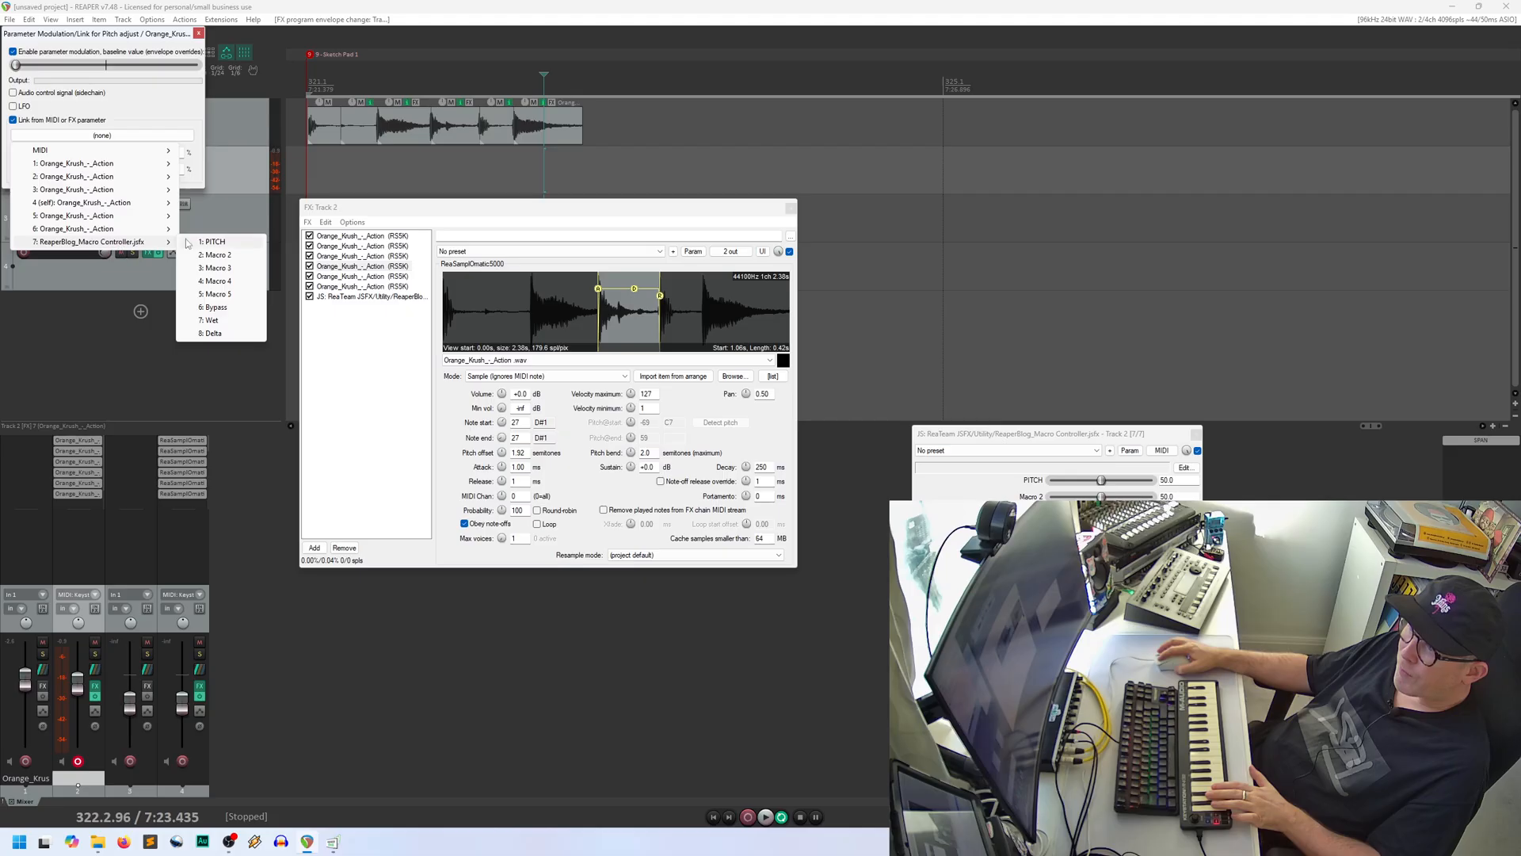
left_click(210, 242)
Step: Link the pitch offset of the fifth sampler instance (note E1) to the Macro Controller's PITCH parameter
left_click(363, 275)
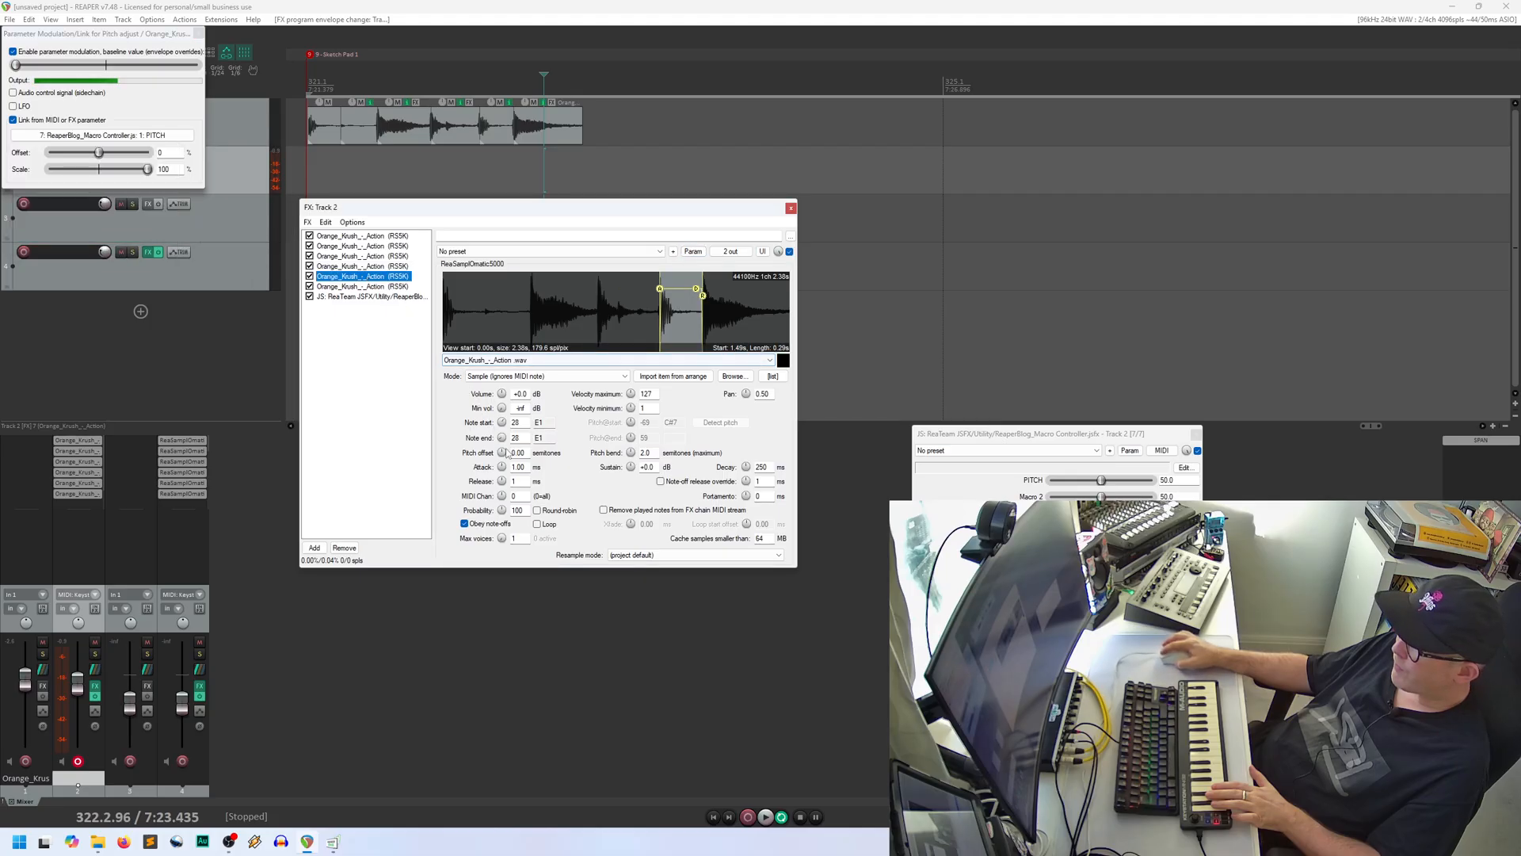
left_click(693, 251)
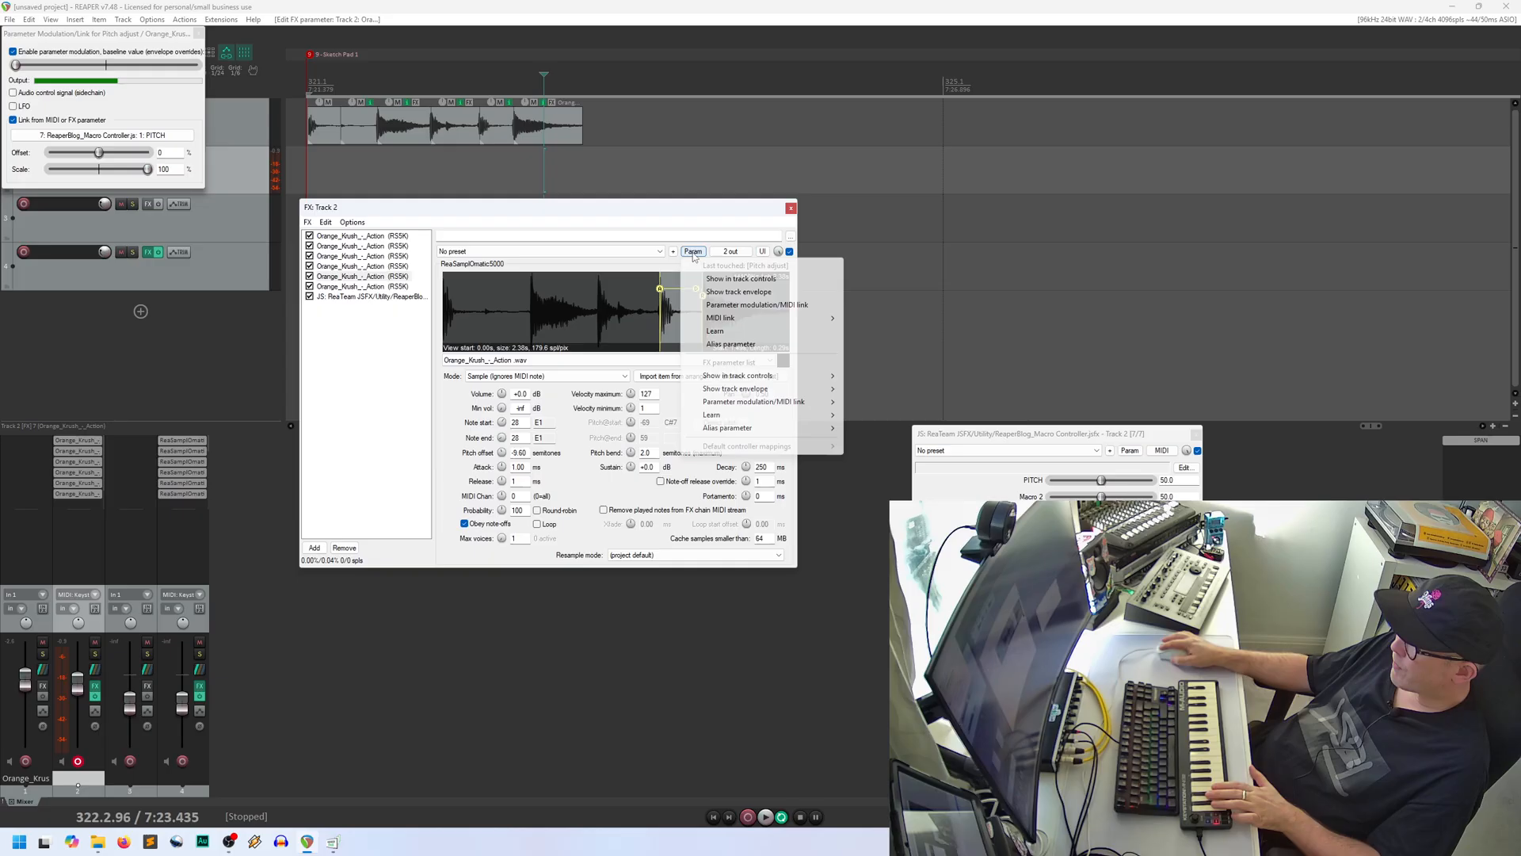
left_click(728, 306)
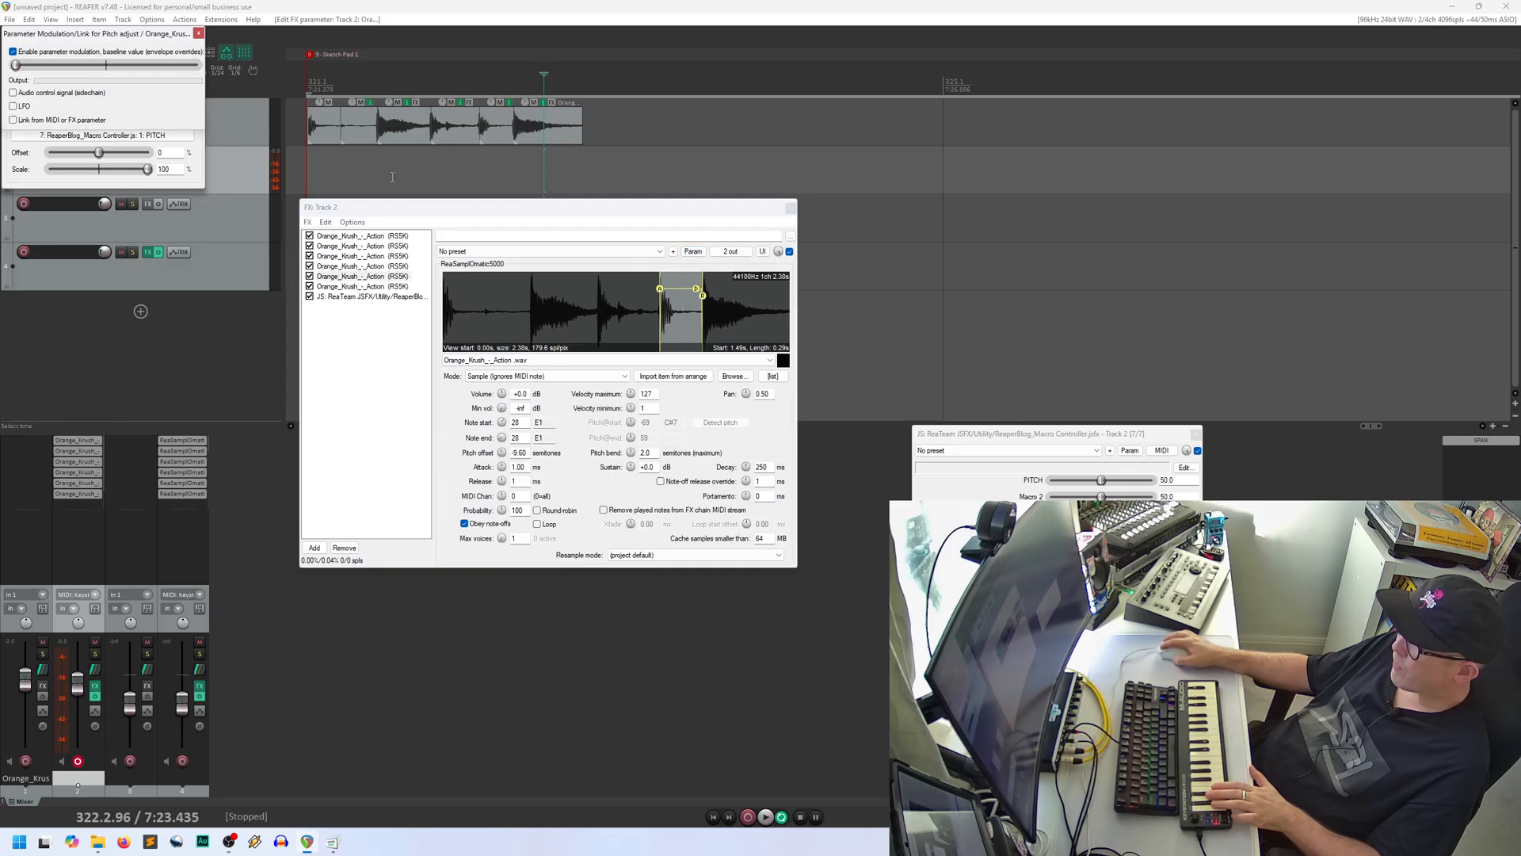
left_click(93, 136)
mouse_move(93, 242)
left_click(234, 242)
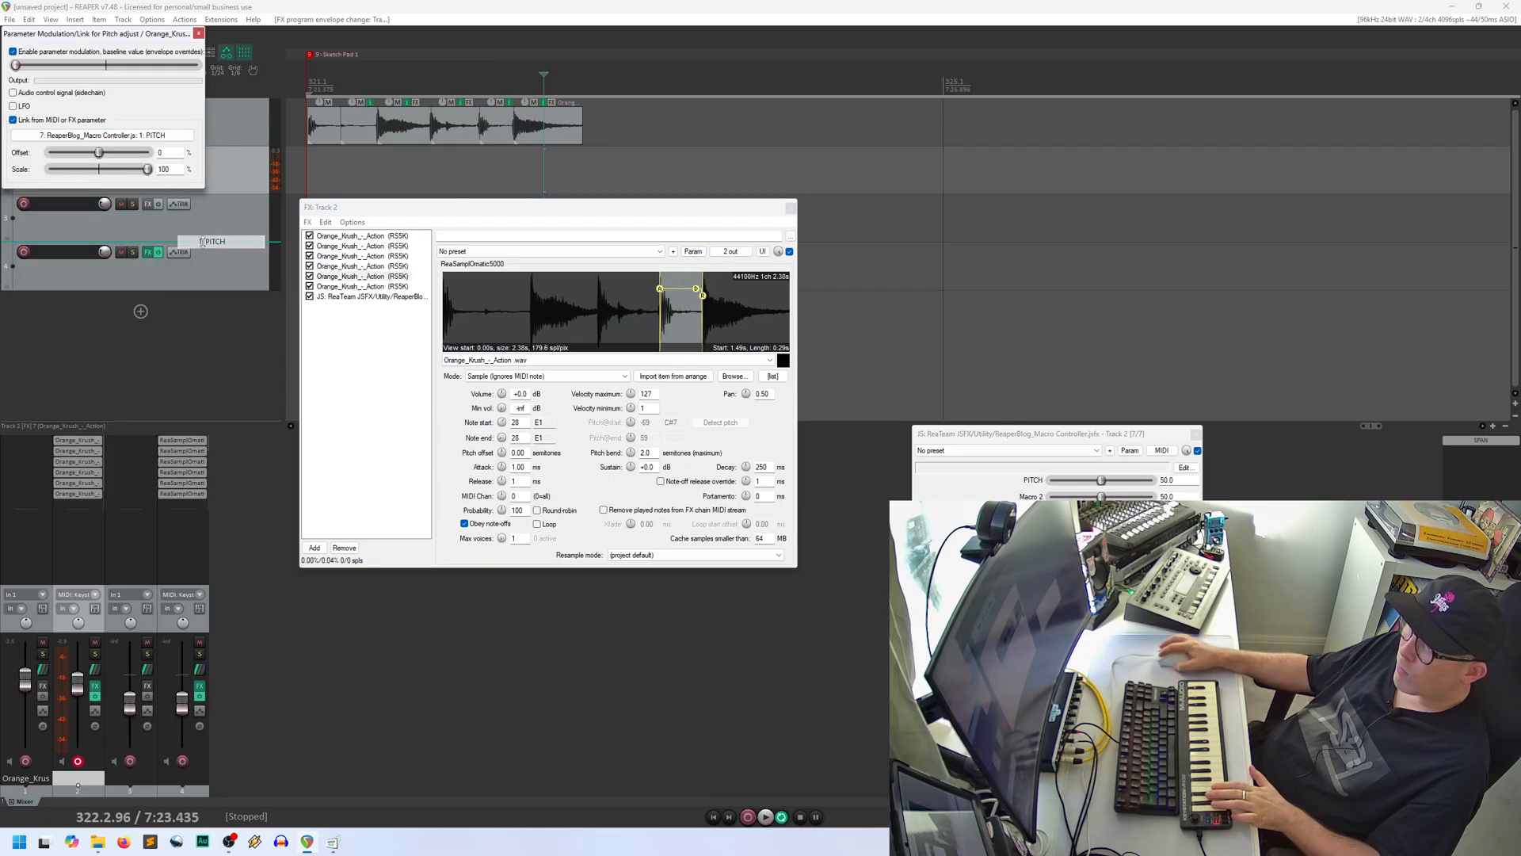
Step: Link the pitch offset of the sixth sampler instance (note F1) to the Macro Controller's PITCH parameter
left_click(386, 287)
left_click_drag(502, 453, 502, 455)
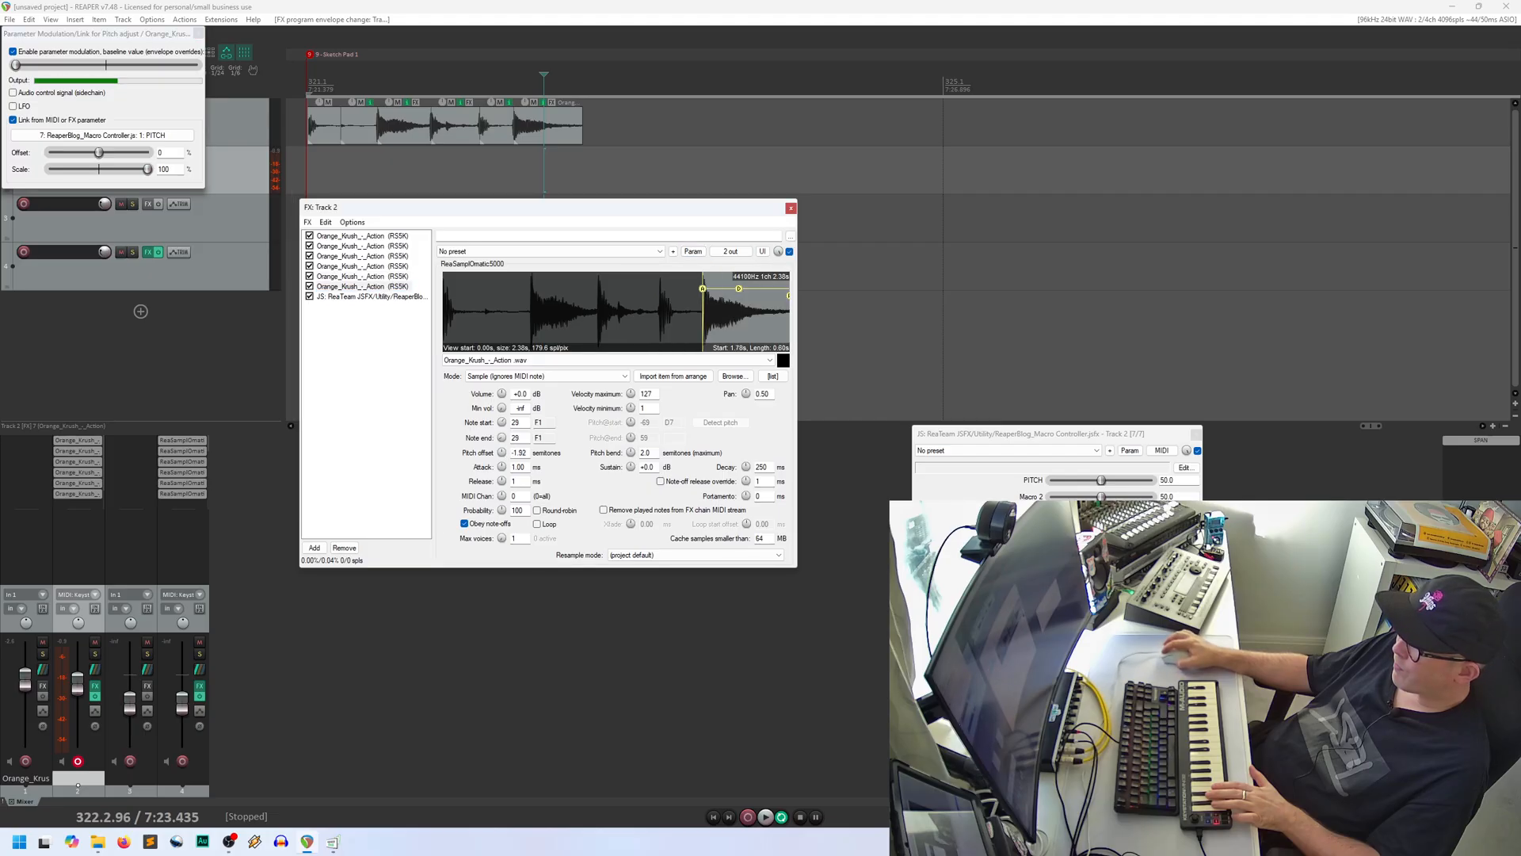
left_click(694, 252)
left_click(711, 305)
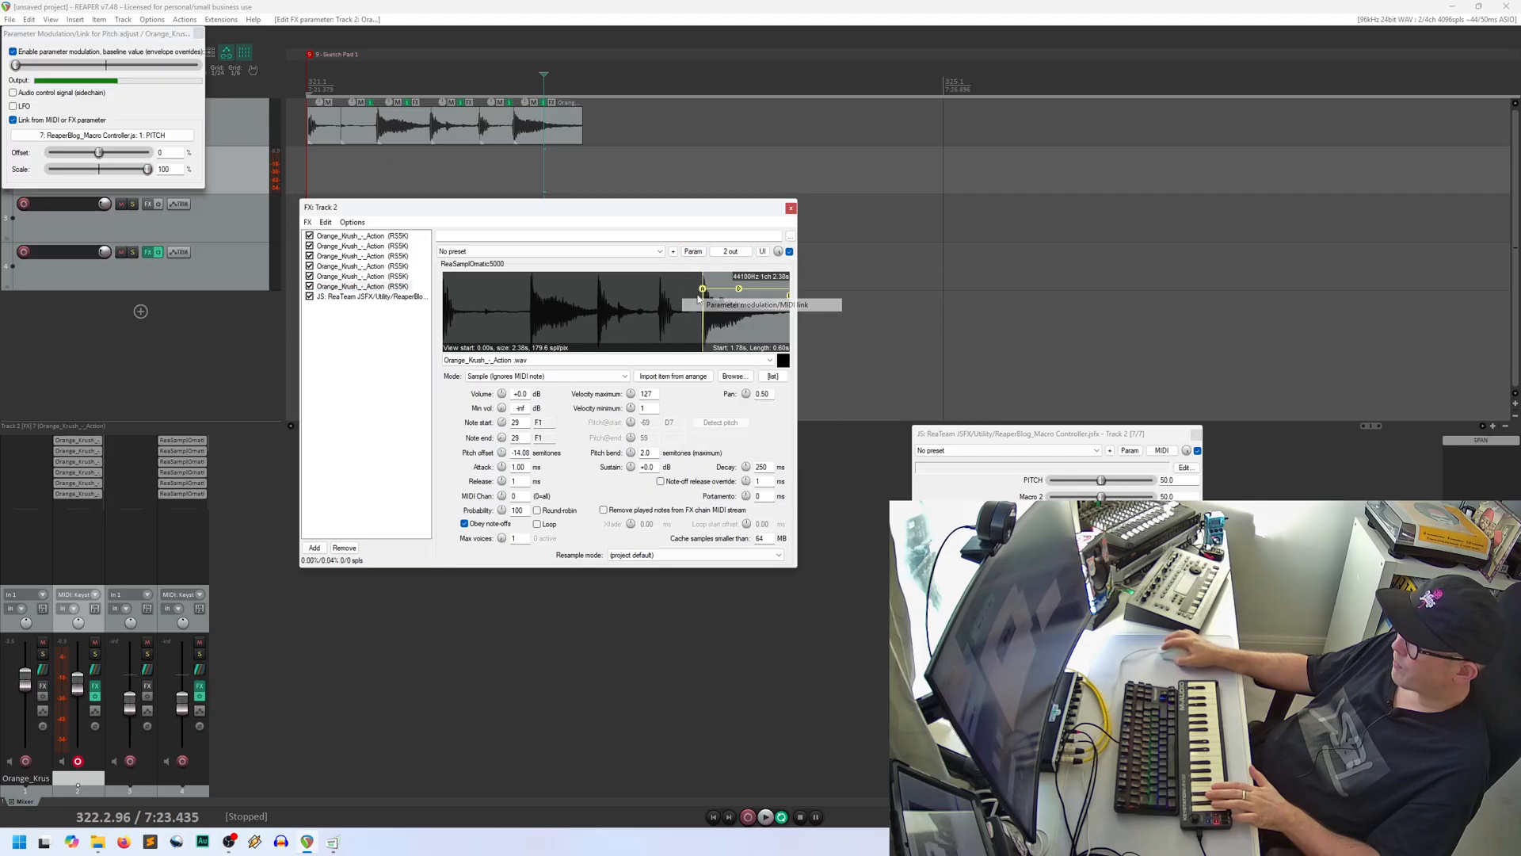
left_click(84, 121)
left_click(101, 134)
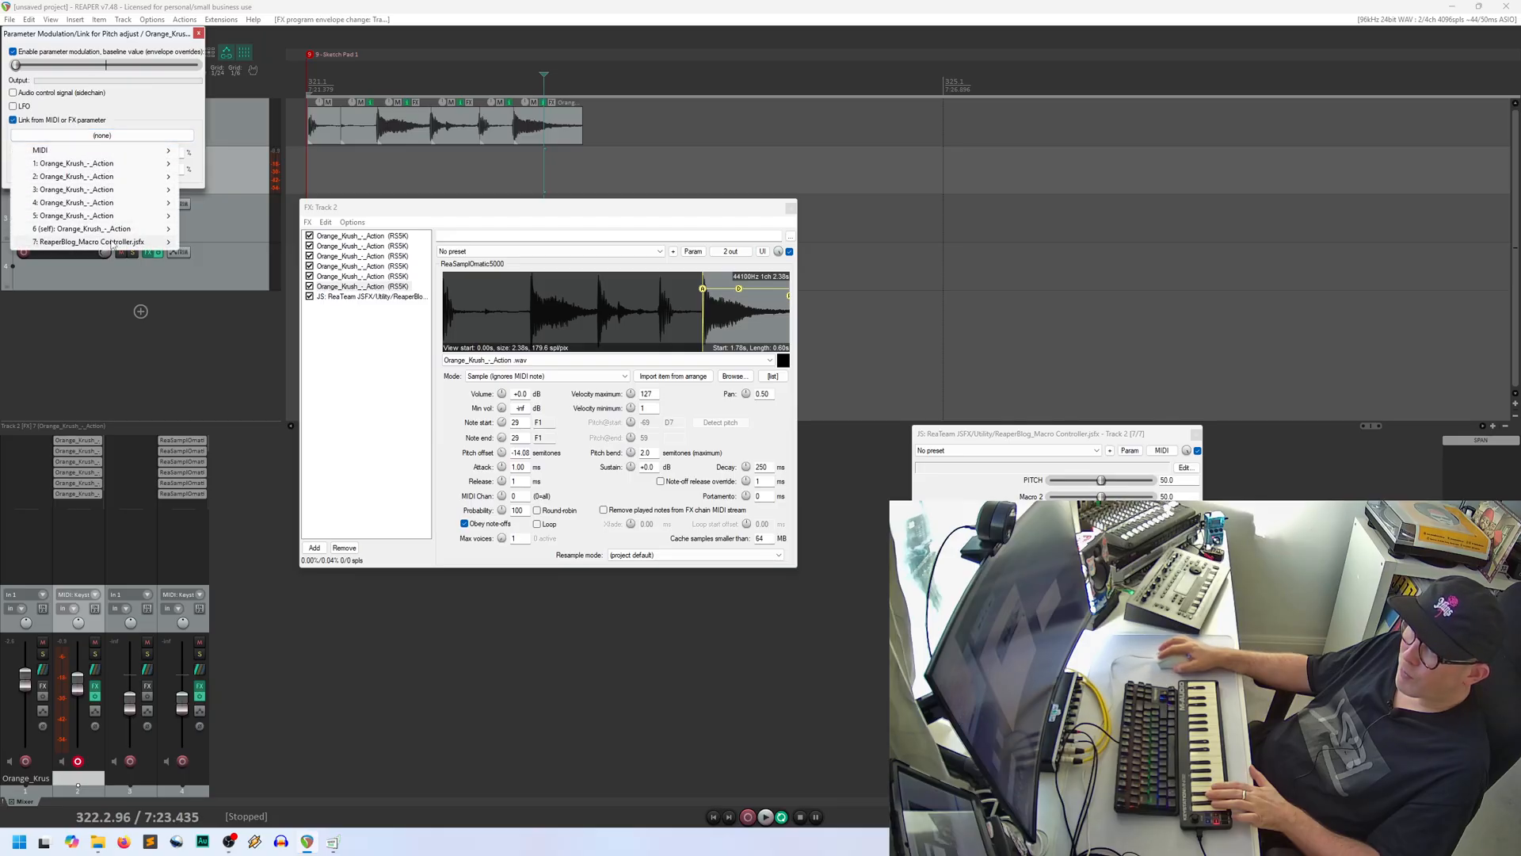
left_click(190, 243)
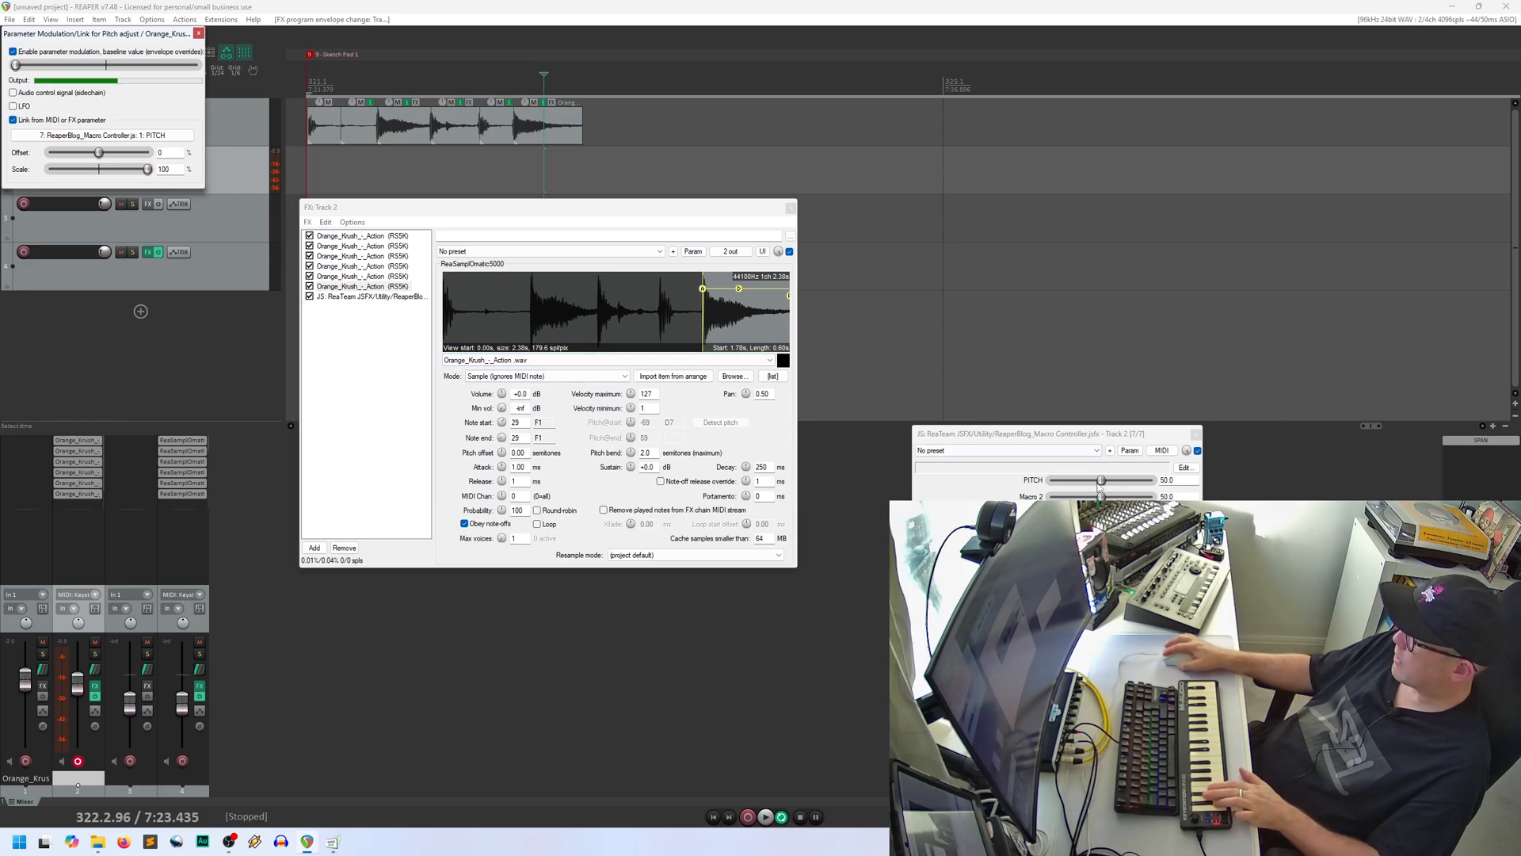
Step: Try out different PITCH values on the Macro Controller, and reset it to 50
left_click_drag(1102, 480, 1093, 481)
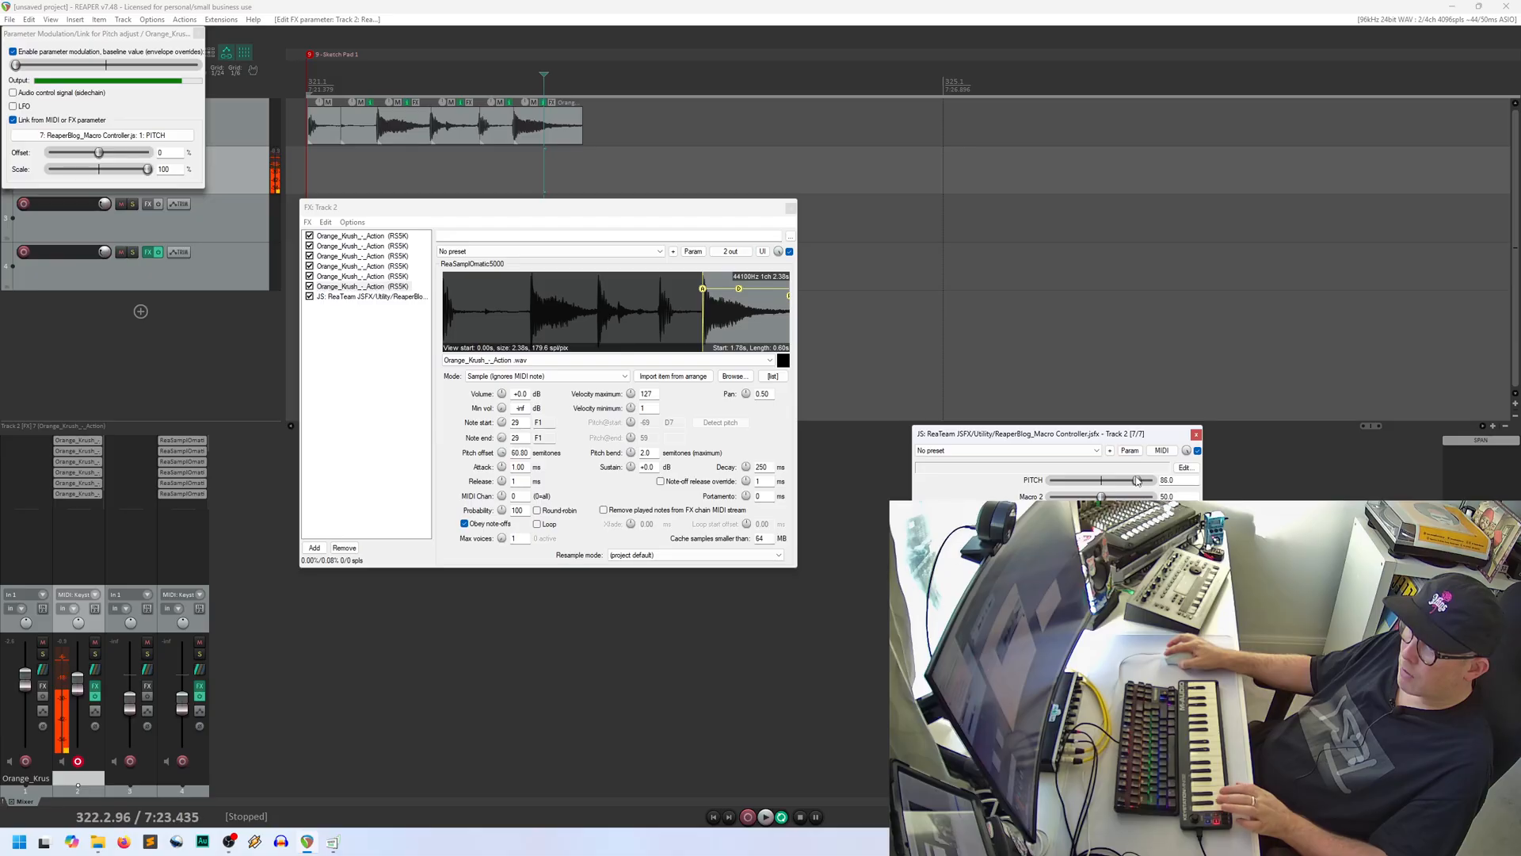
left_click_drag(1117, 481, 1104, 481)
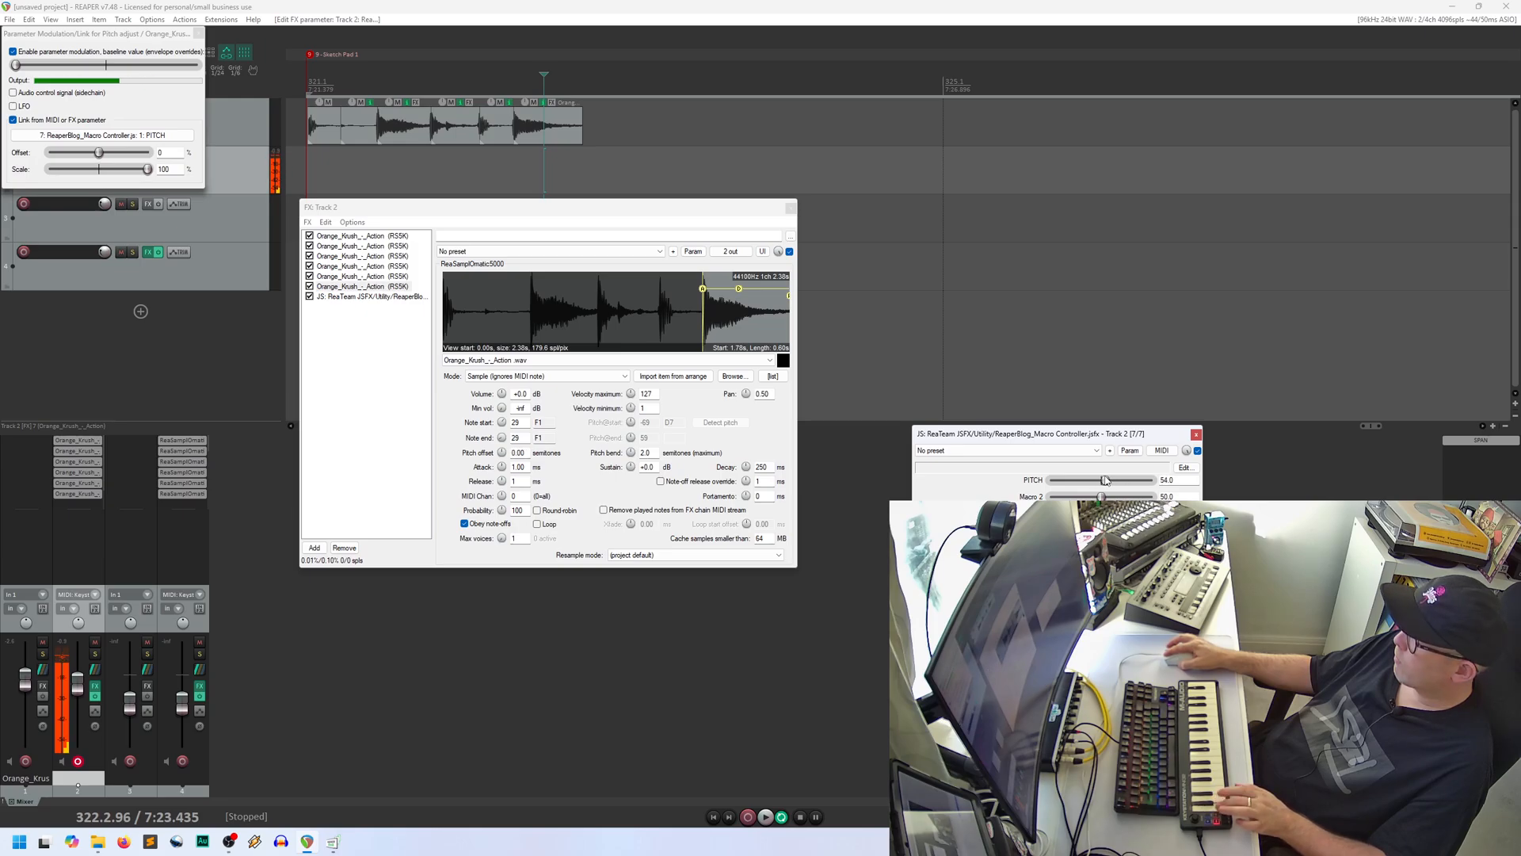
double_click(1102, 481)
left_click(374, 325)
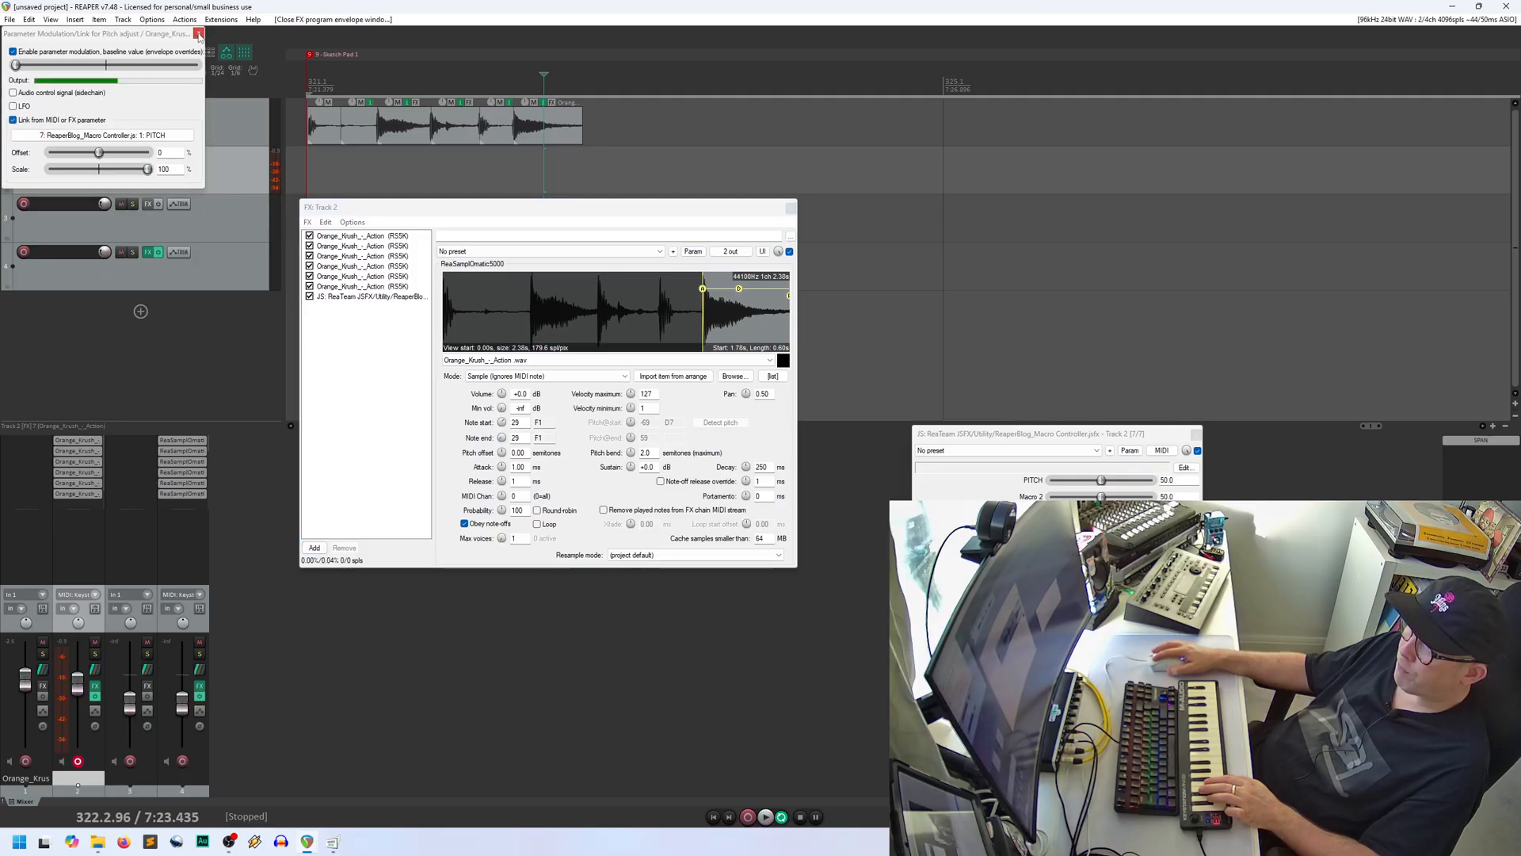
Step: Add FabFilter Pro-Q 4 to track 2 from the EQ folder and place its window beside the effects list
left_click(199, 34)
left_click(314, 547)
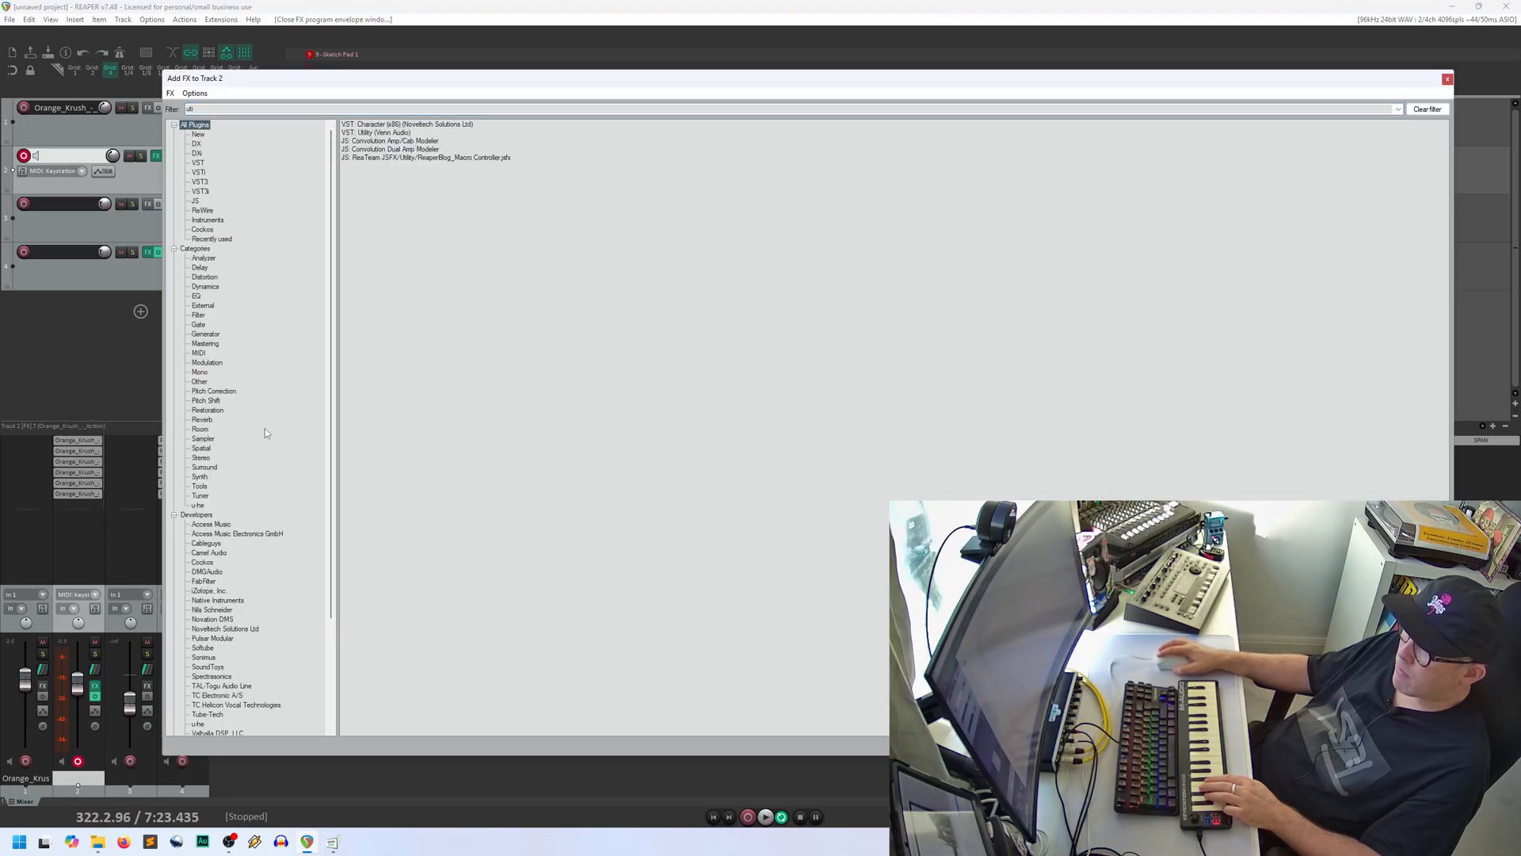
scroll(289, 574, "down", 5)
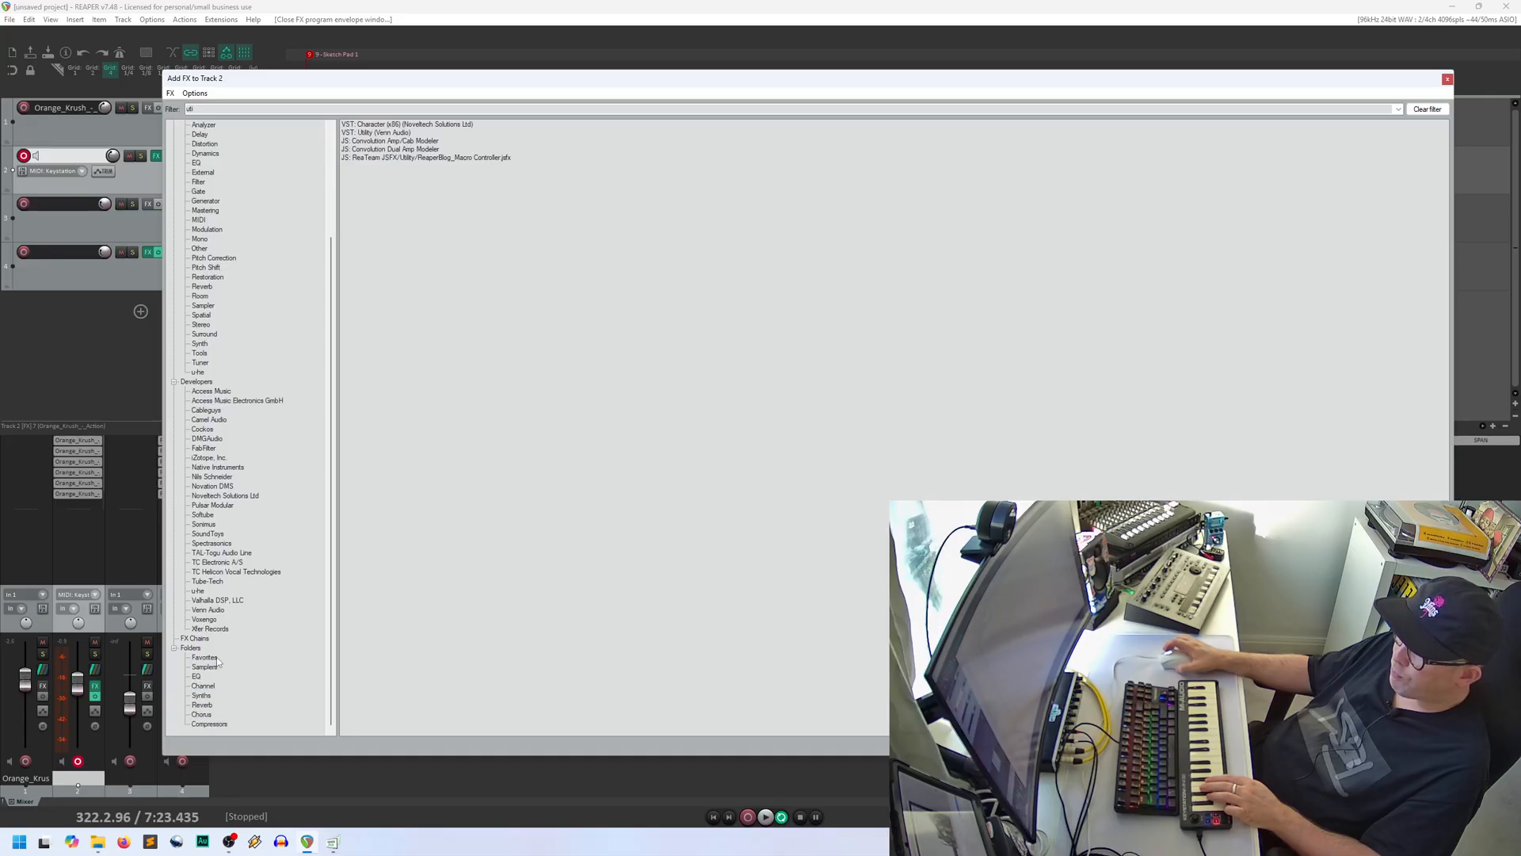
left_click(196, 676)
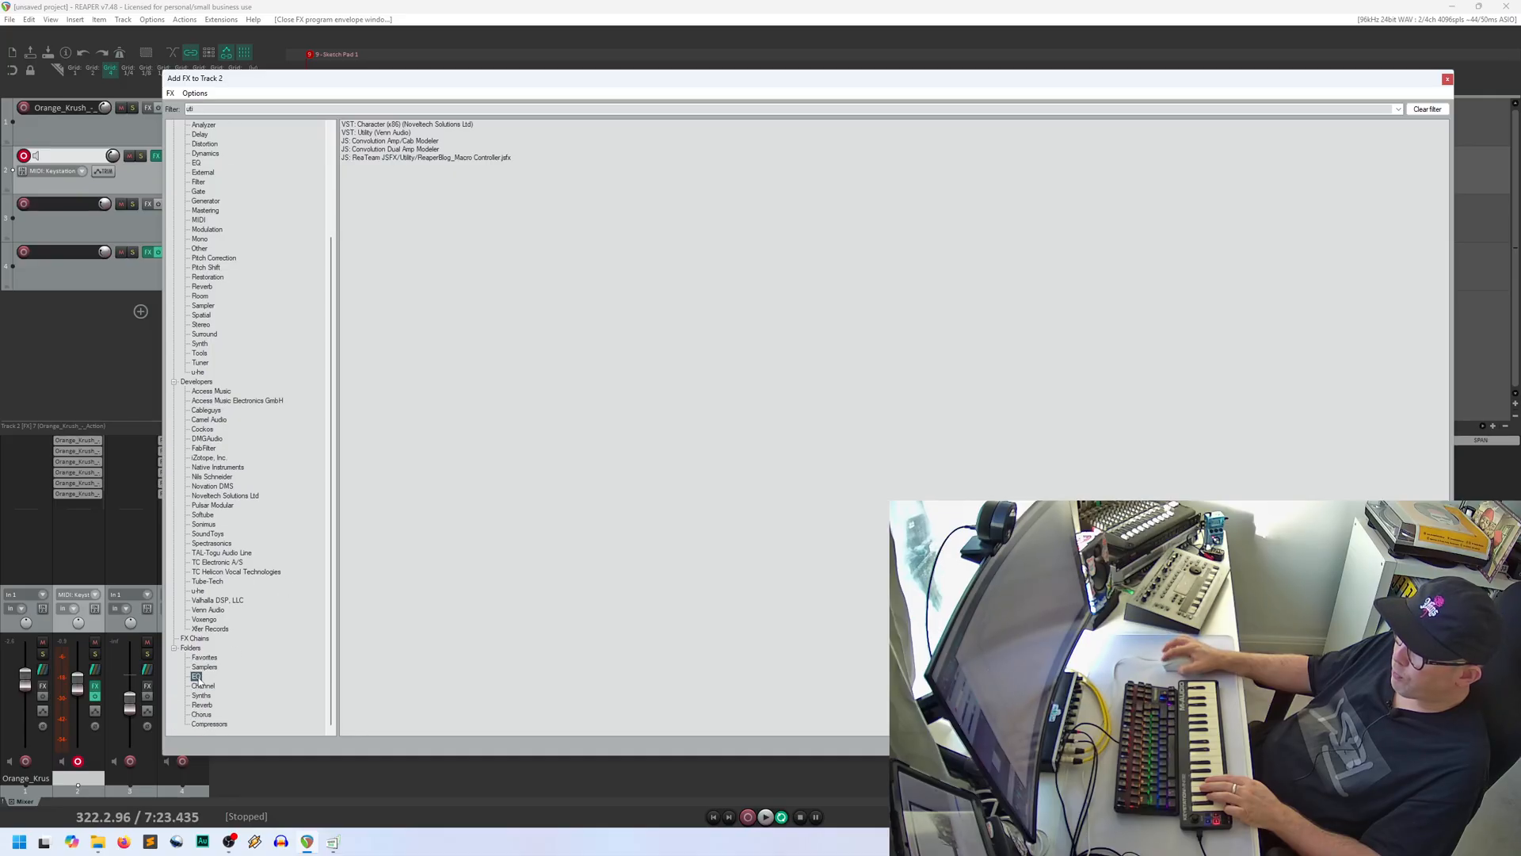
double_click(199, 108)
key("BackSpace")
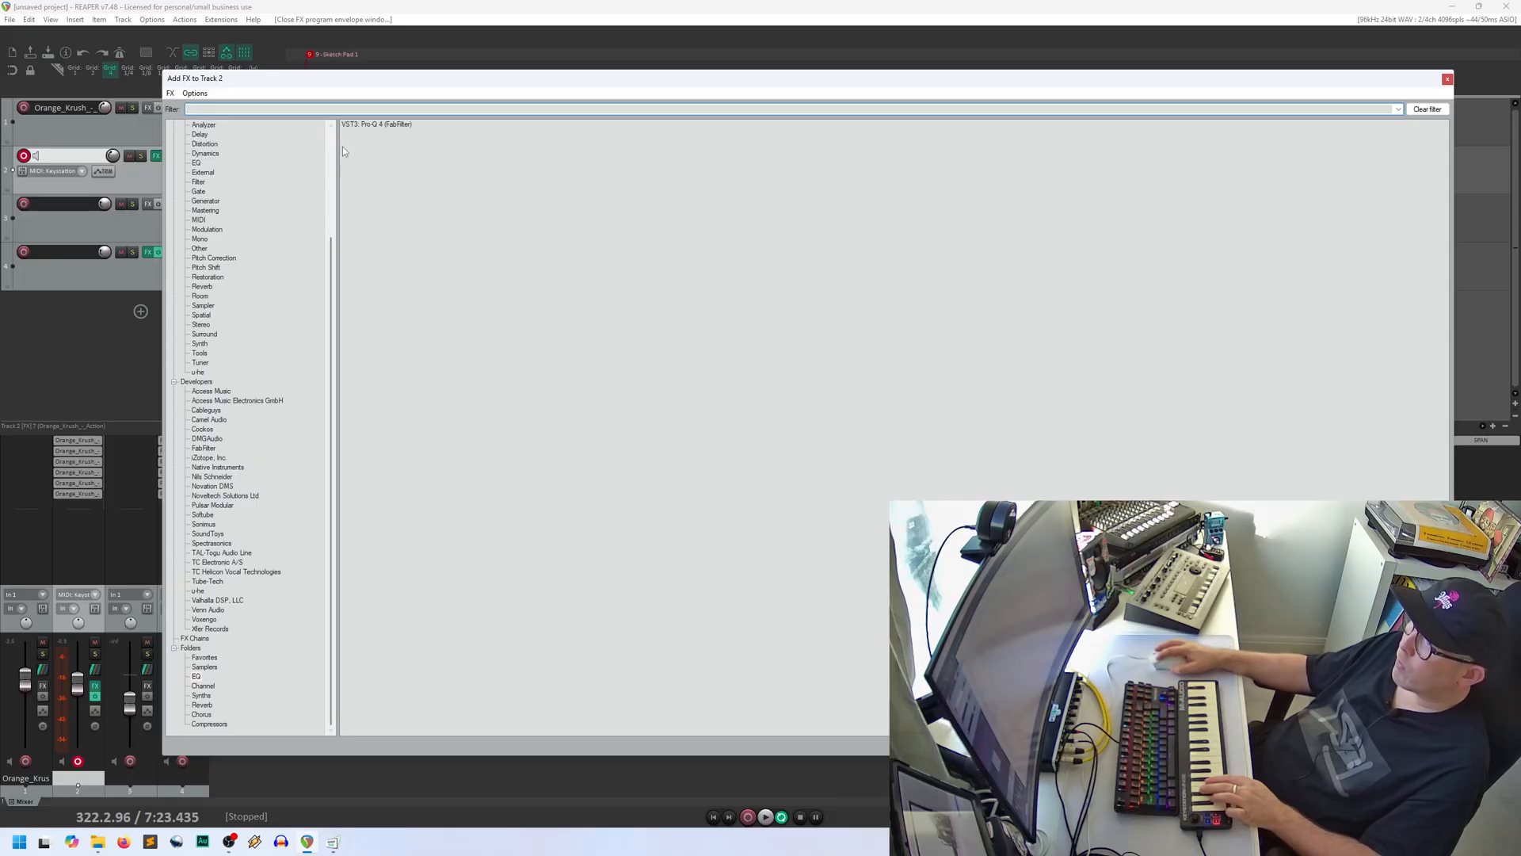
double_click(366, 124)
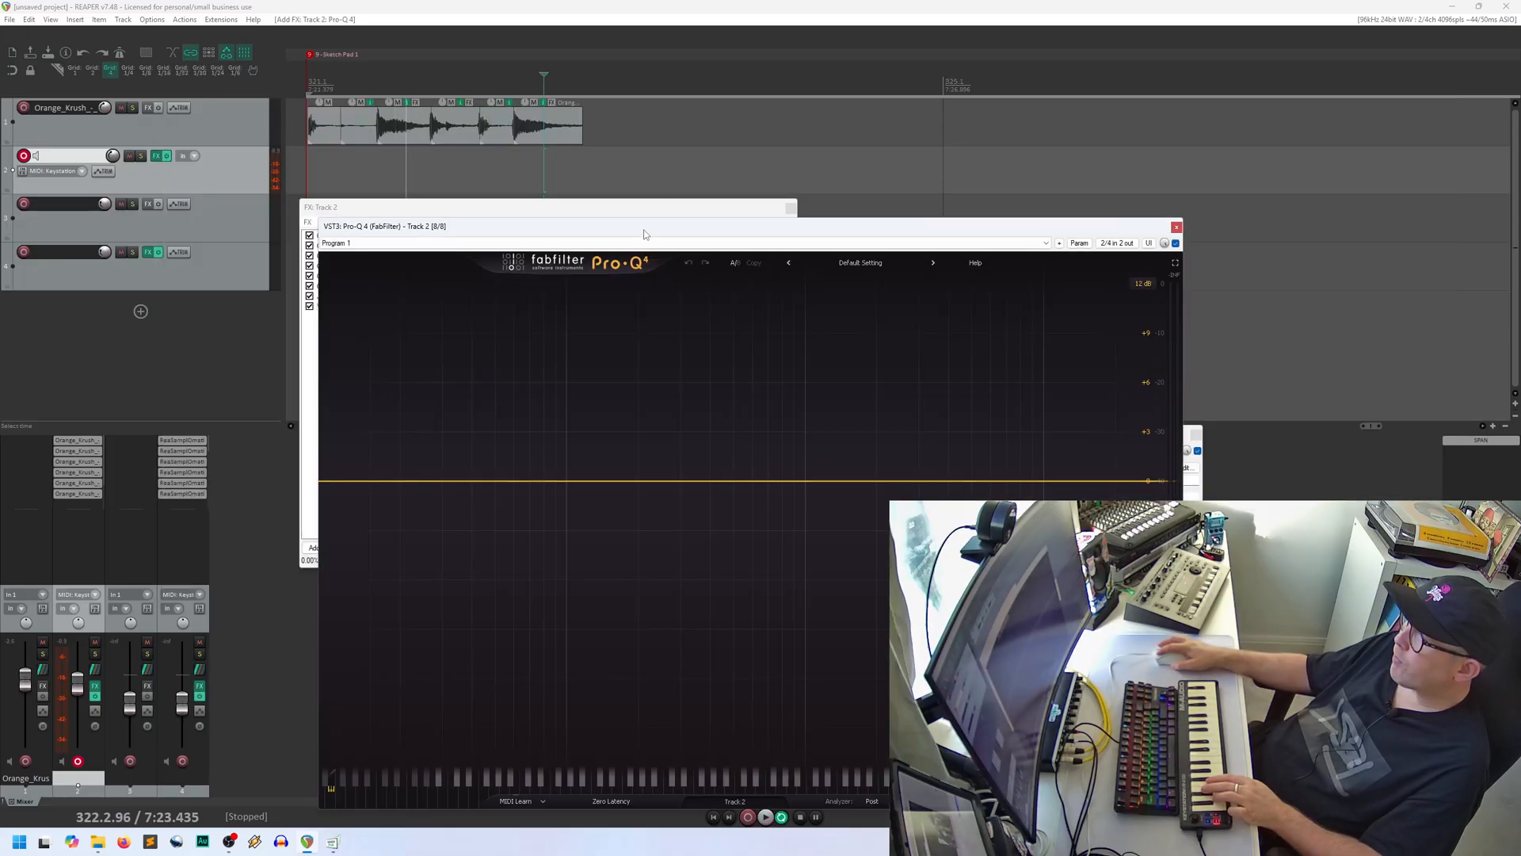
left_click_drag(634, 232, 756, 145)
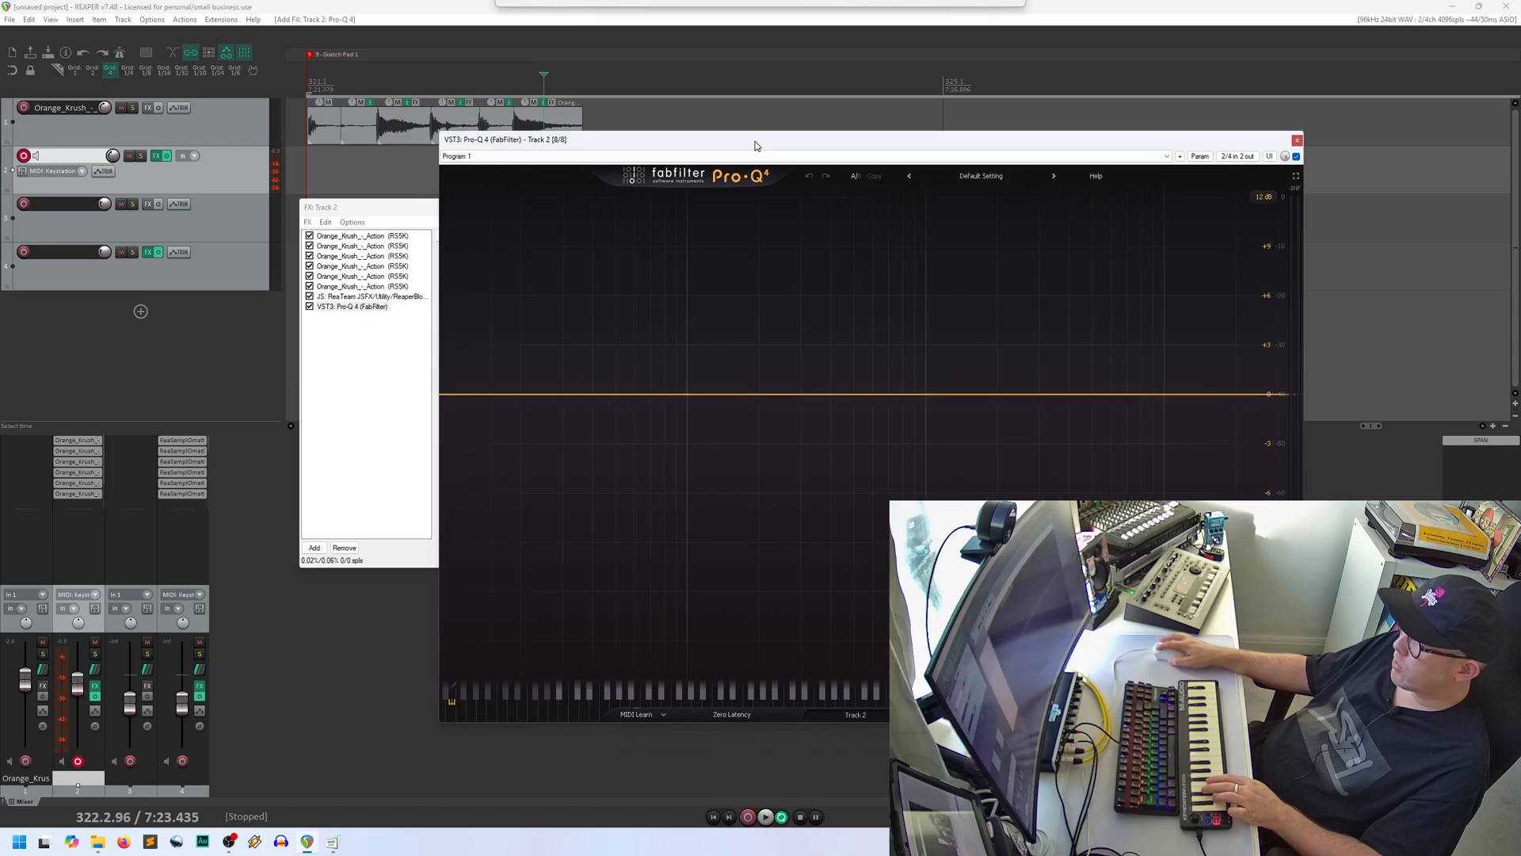
Step: Create a low cut band in Pro-Q 4 with a 36 dB/oct slope at about 60 Hz and a Q of about 2.2
left_click(559, 396)
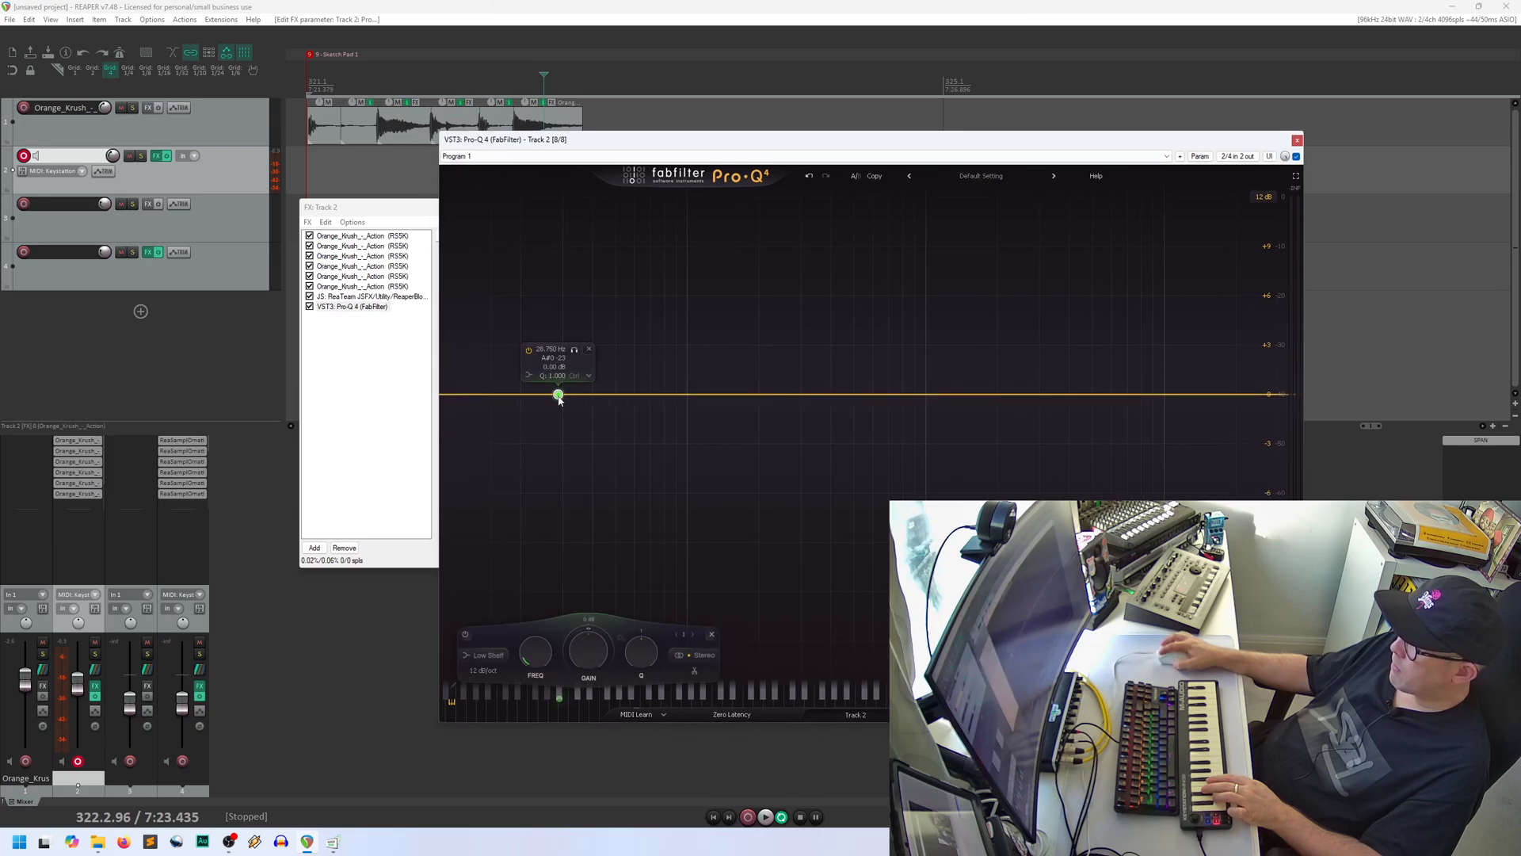
left_click(501, 657)
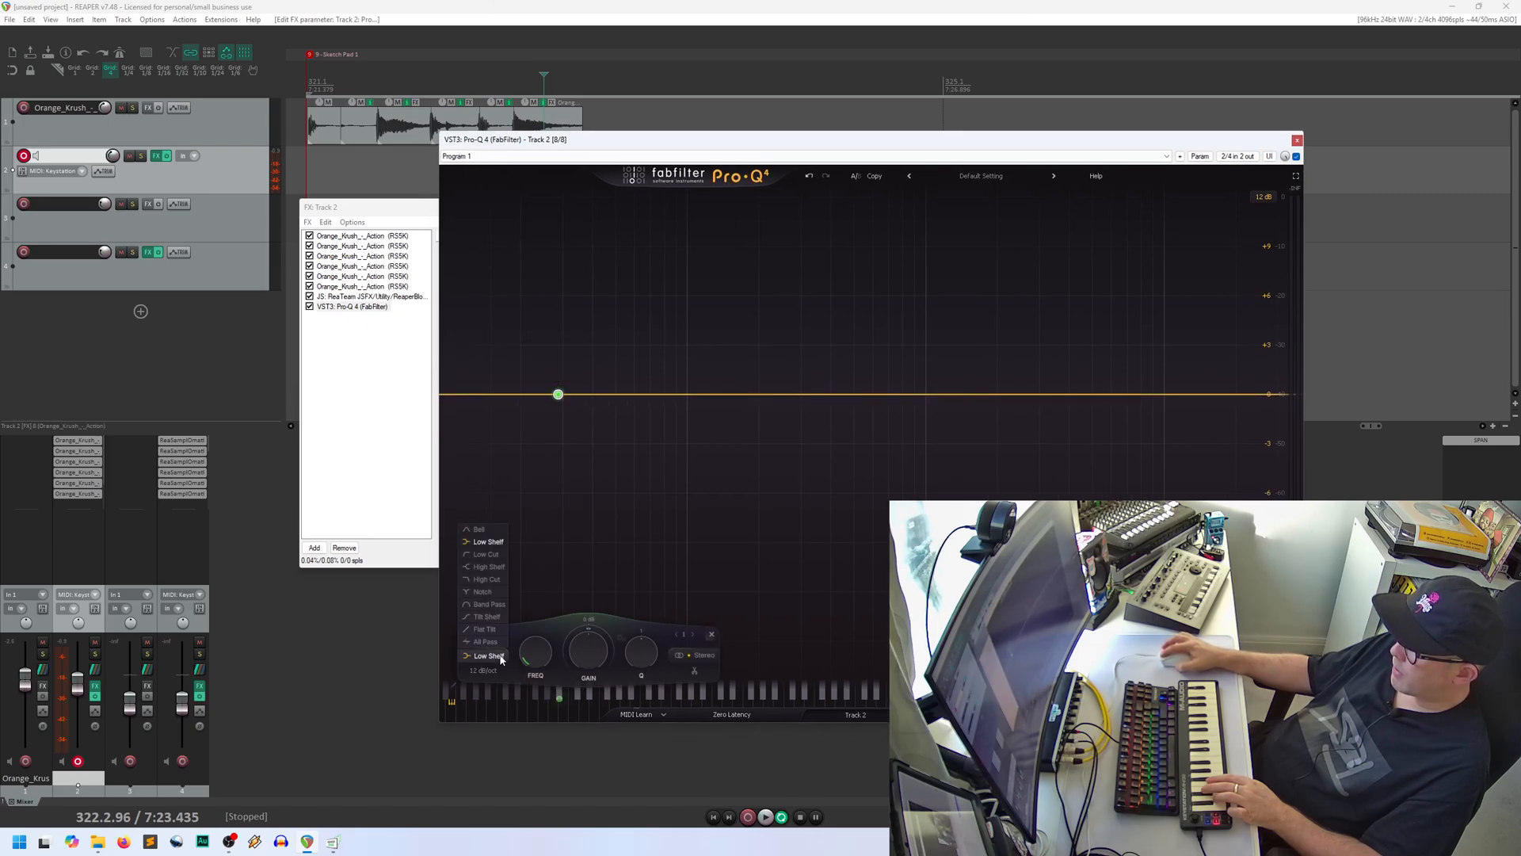
left_click(487, 554)
left_click_drag(556, 394, 554, 364)
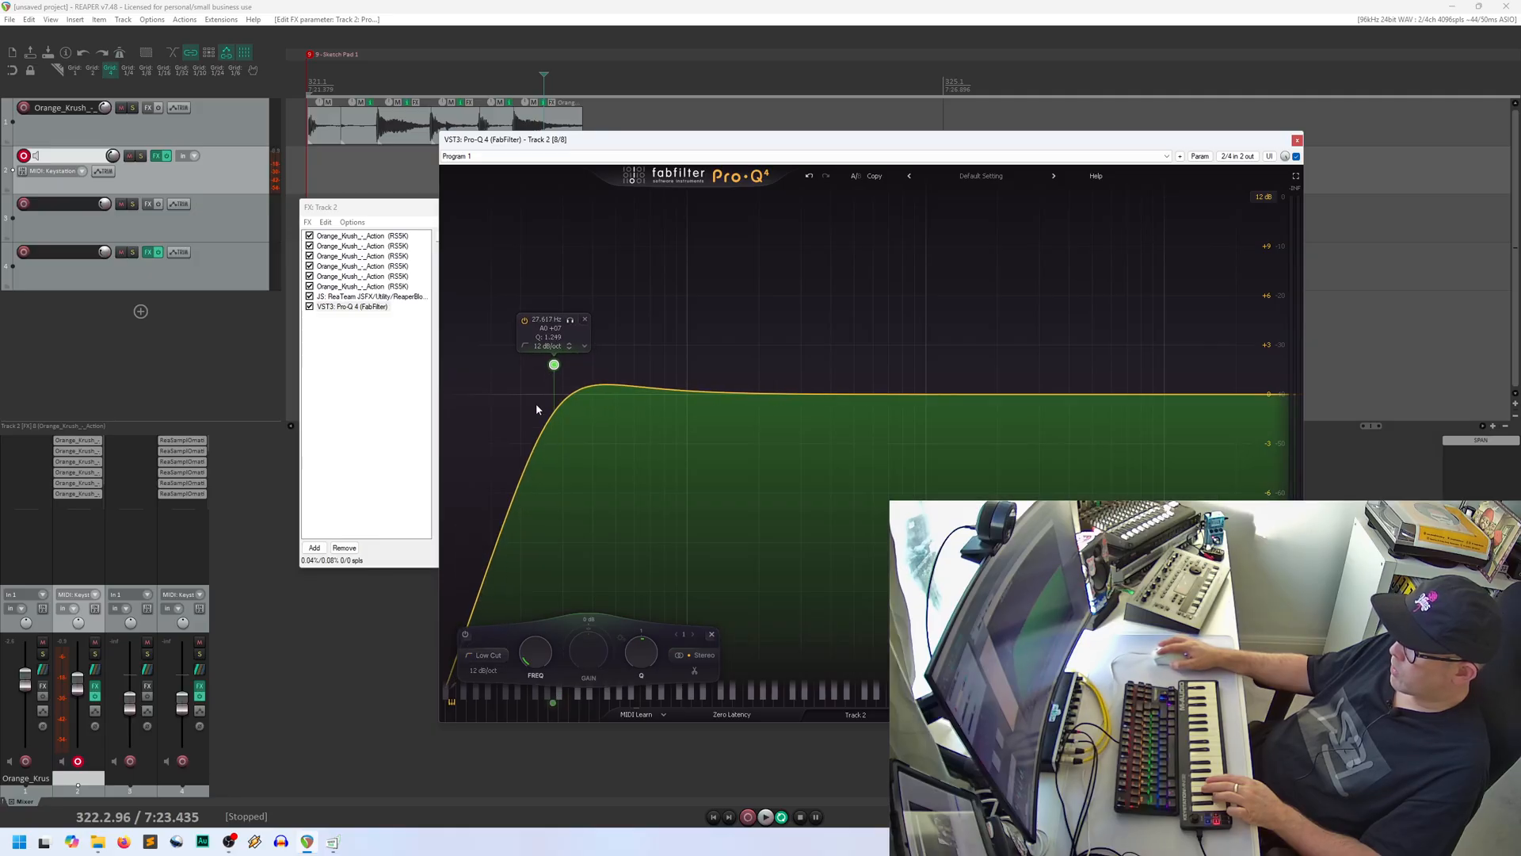
left_click(482, 672)
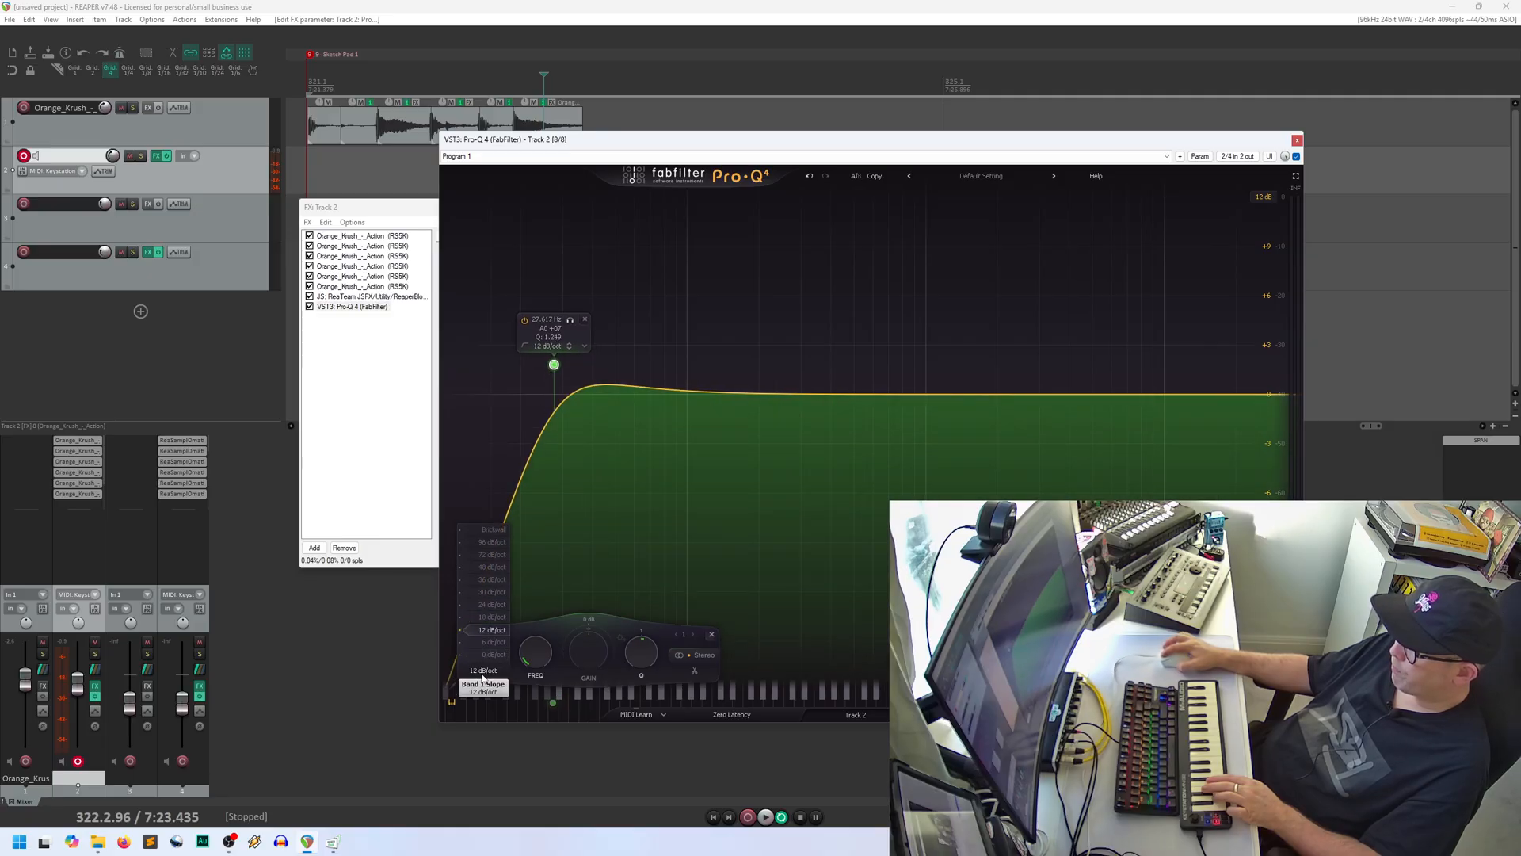
left_click(491, 580)
left_click_drag(553, 365, 633, 290)
Step: Try a 48 dB/oct slope, return to 36 dB/oct, and move the low cut band to about 40 Hz with a Q of about 1.6
left_click(528, 670)
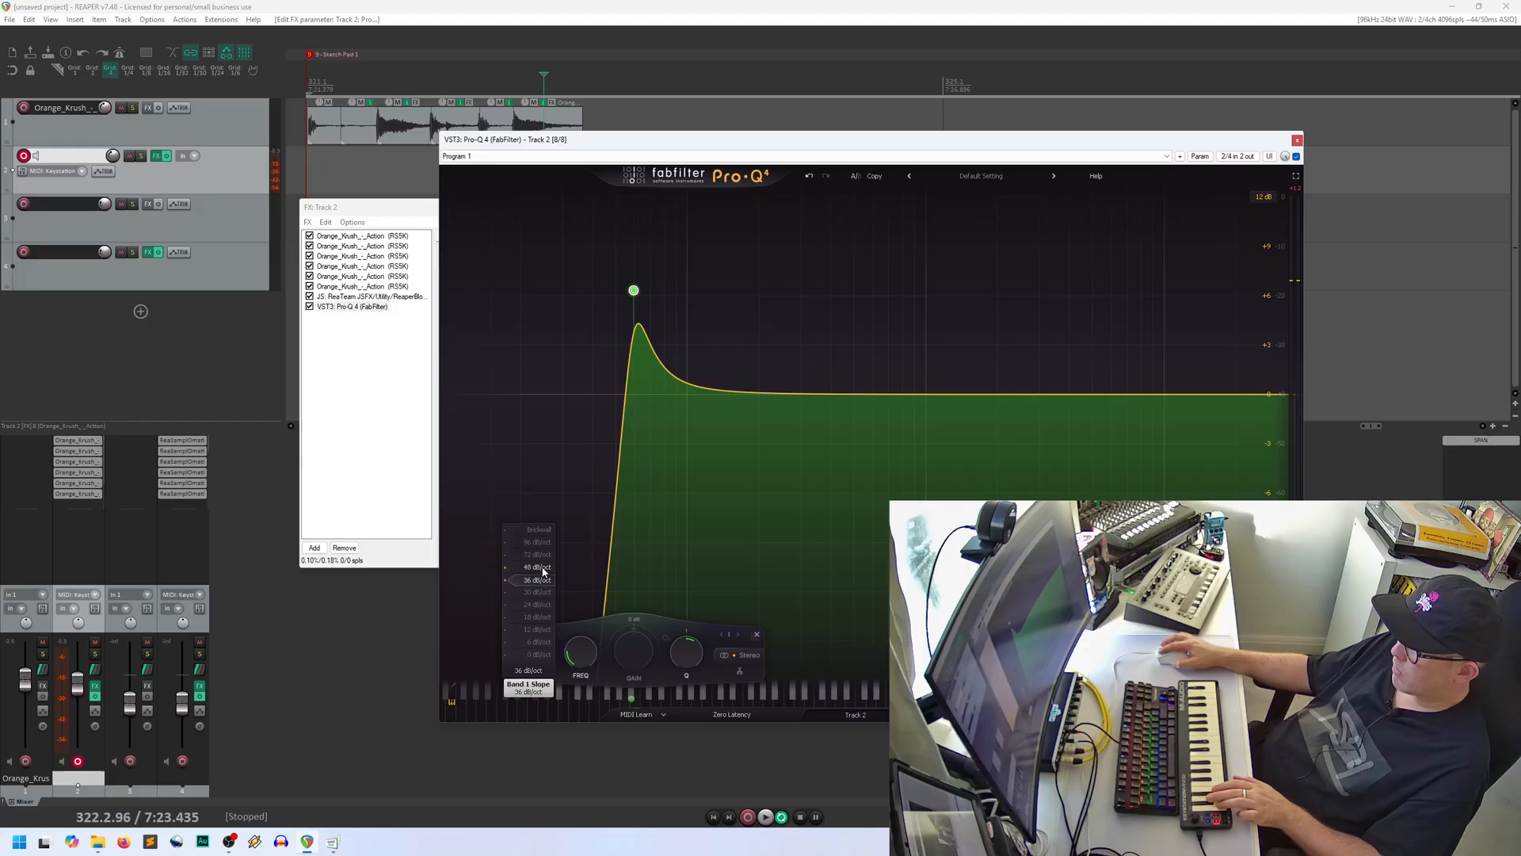
left_click(543, 568)
left_click(529, 671)
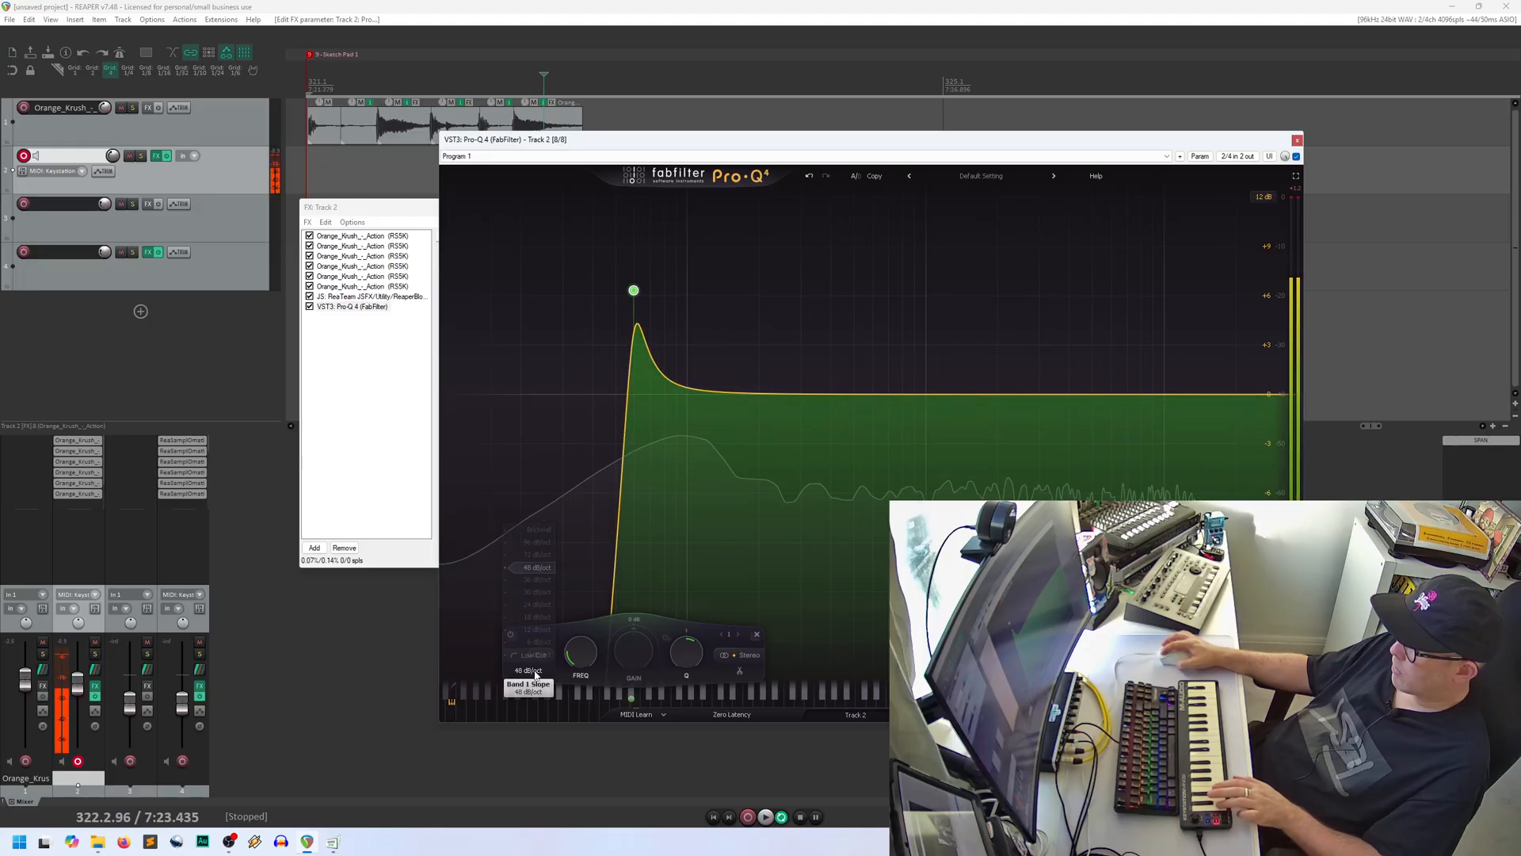
left_click(543, 580)
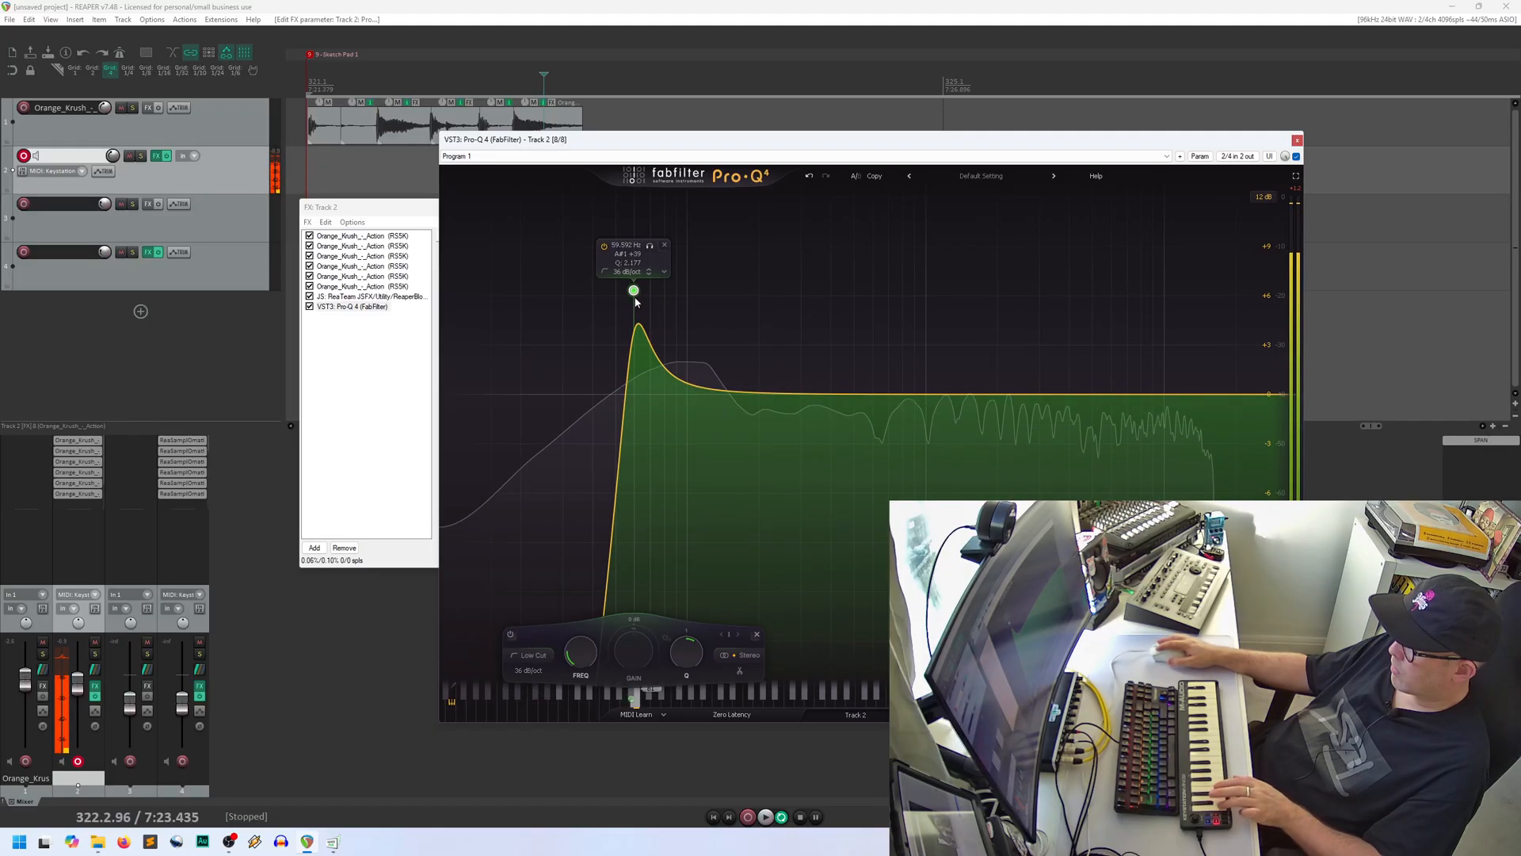
left_click_drag(633, 290, 559, 306)
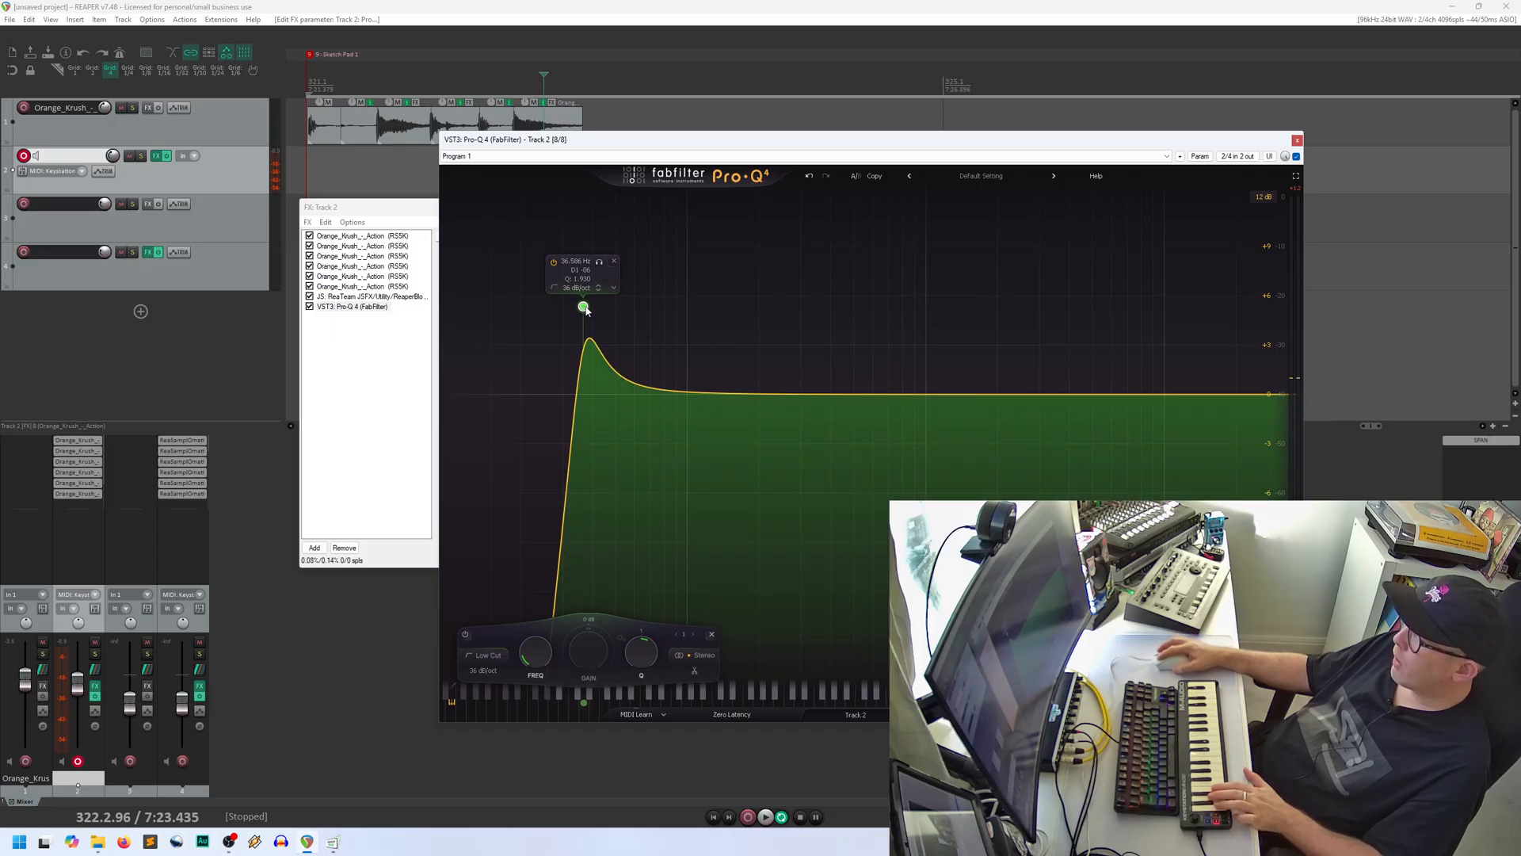
left_click_drag(583, 306, 591, 302)
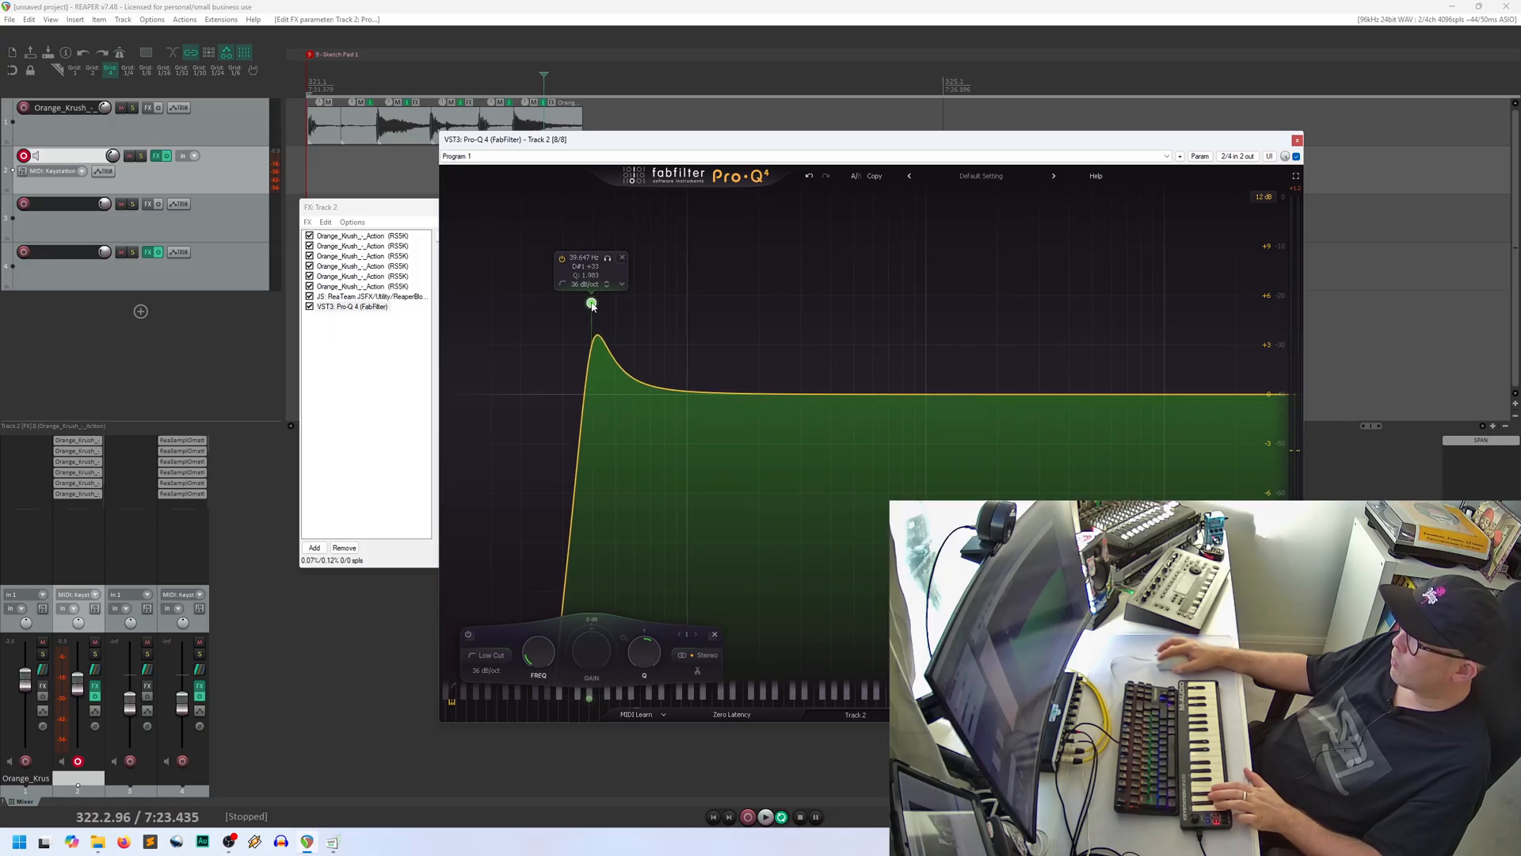
Step: Link the Q of Pro-Q 4's Band 1 to the Macro Controller's Macro 2 parameter
left_click(1199, 156)
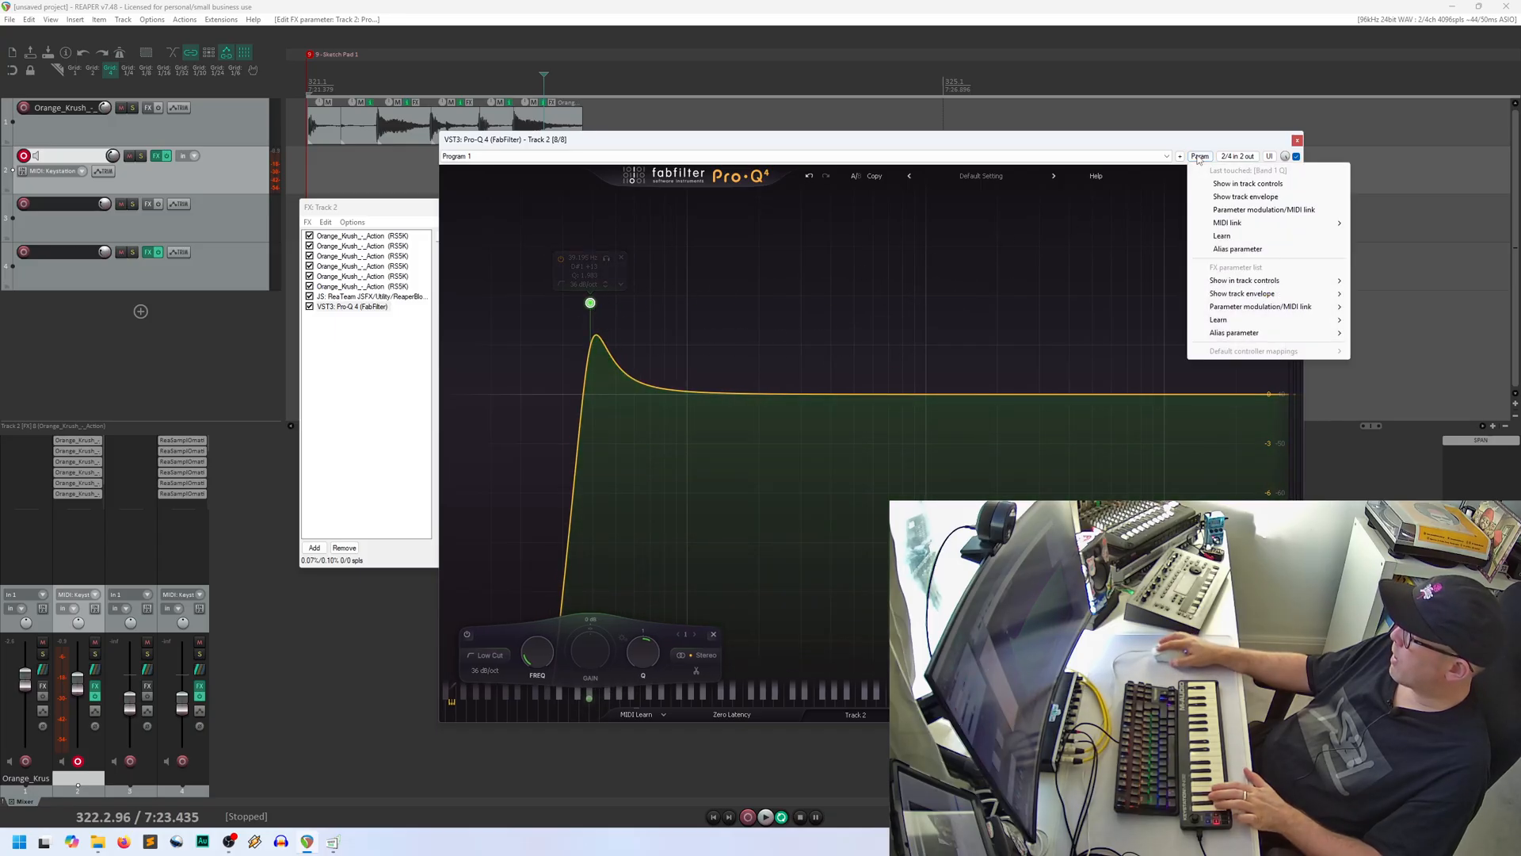
left_click(1246, 210)
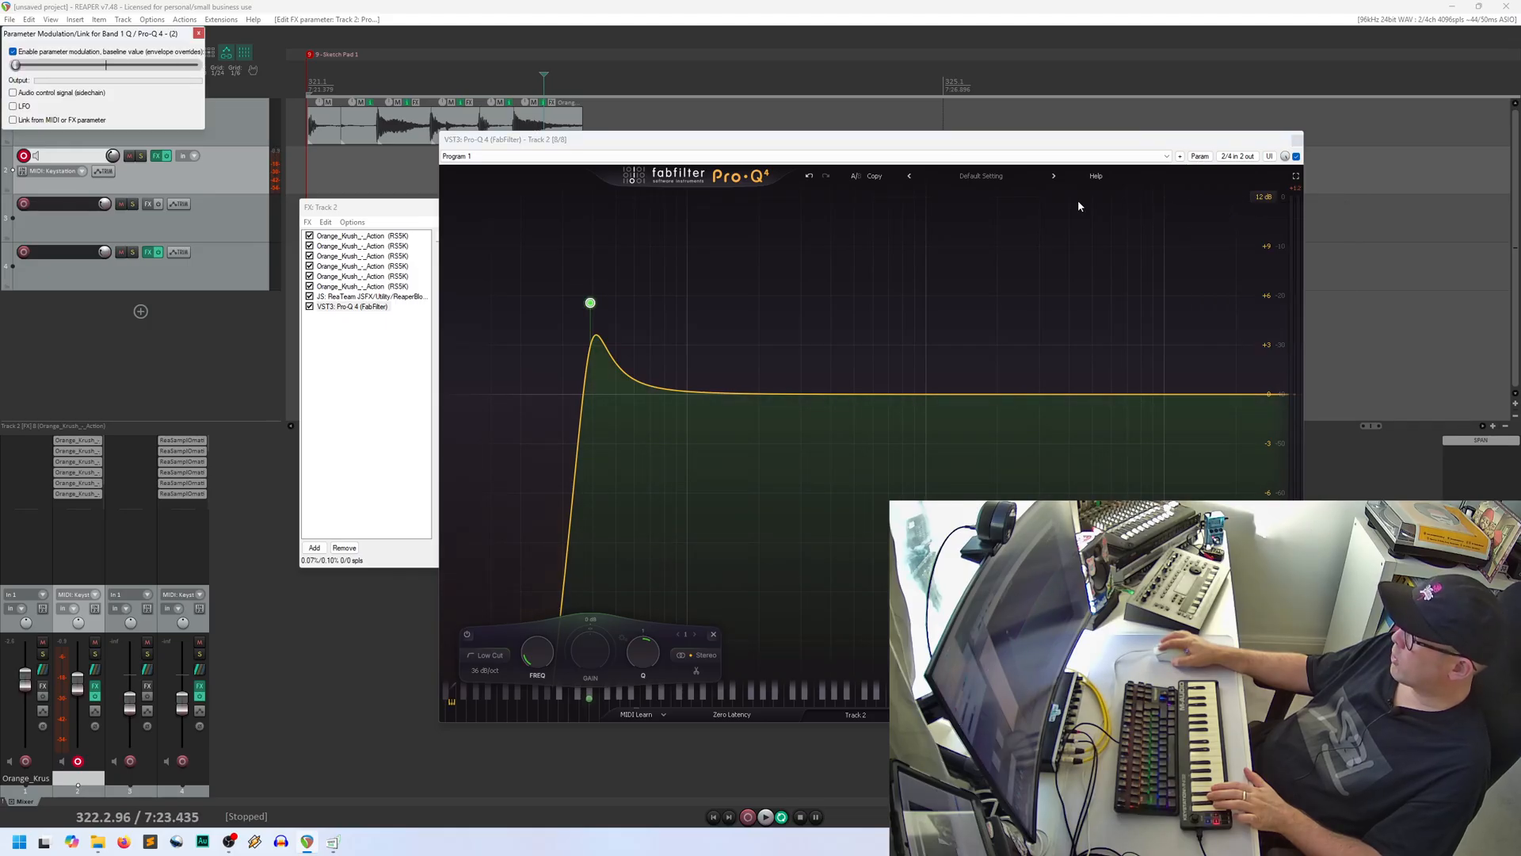
left_click(54, 122)
left_click(93, 136)
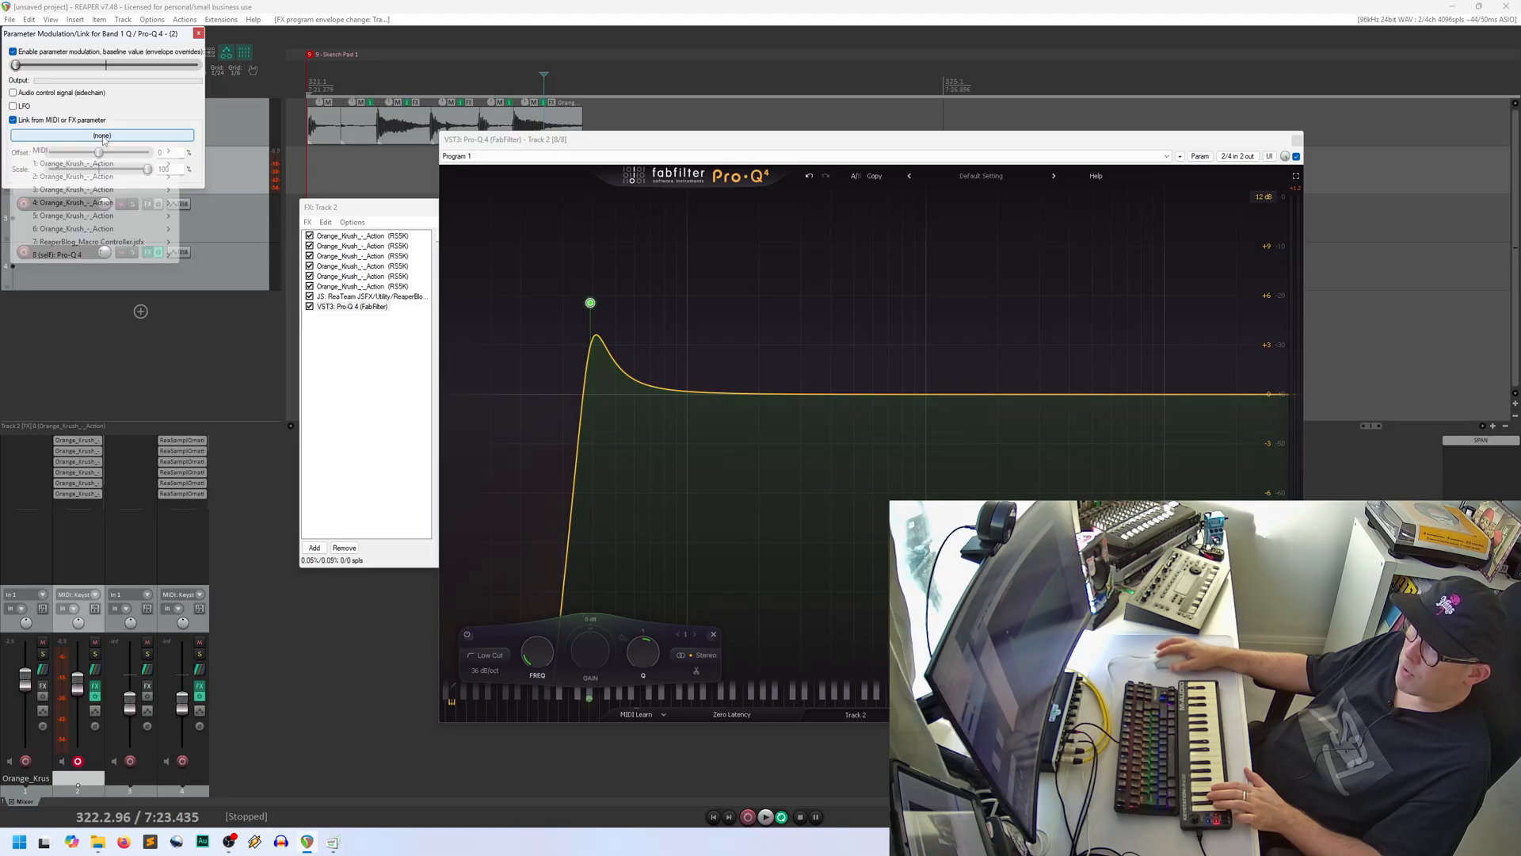
mouse_move(104, 248)
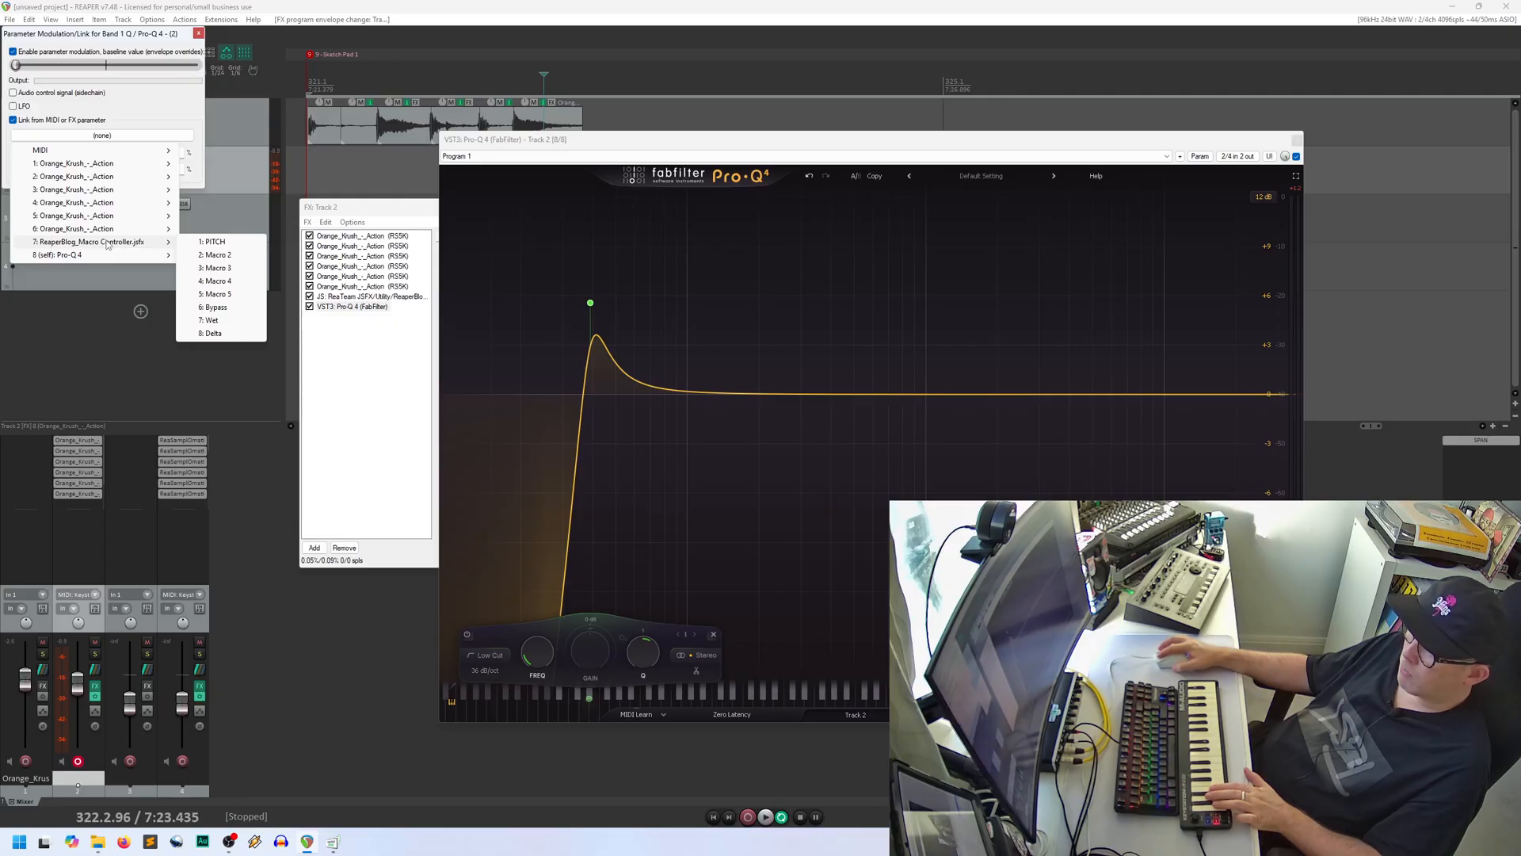
left_click(242, 259)
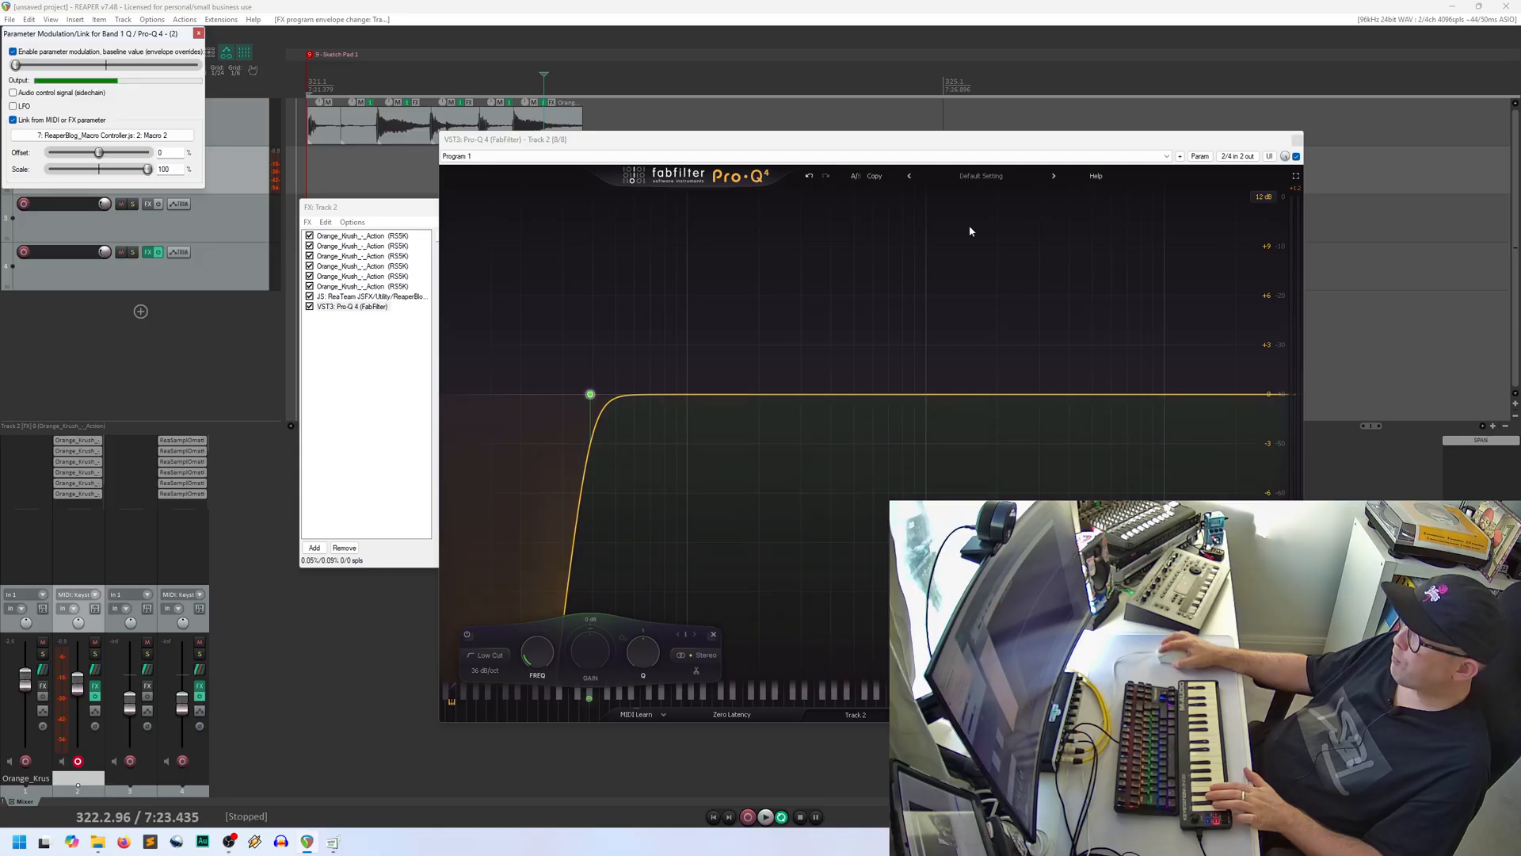
left_click(1296, 140)
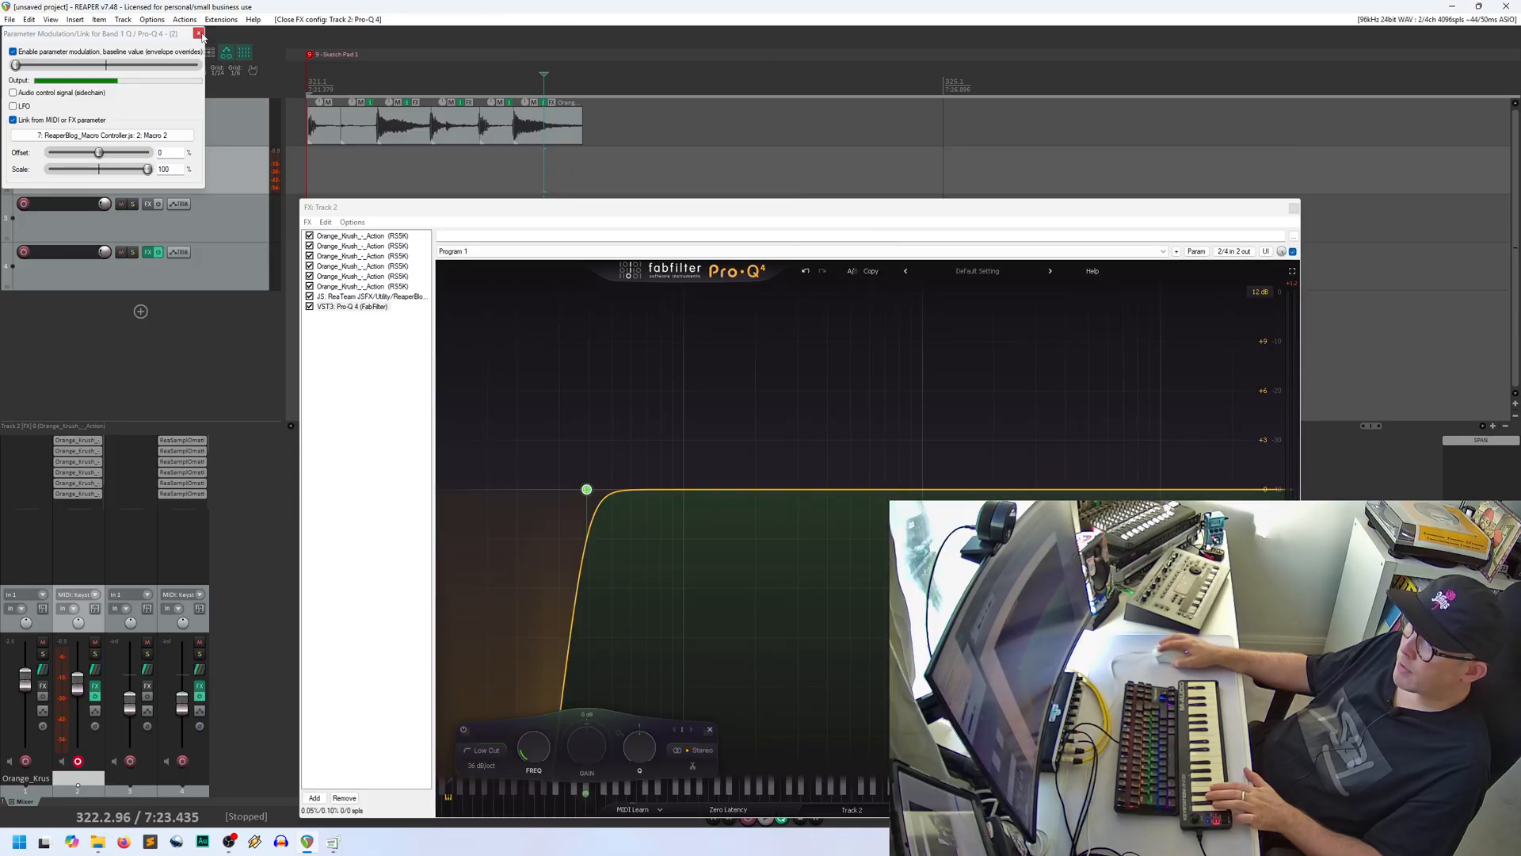
left_click(199, 34)
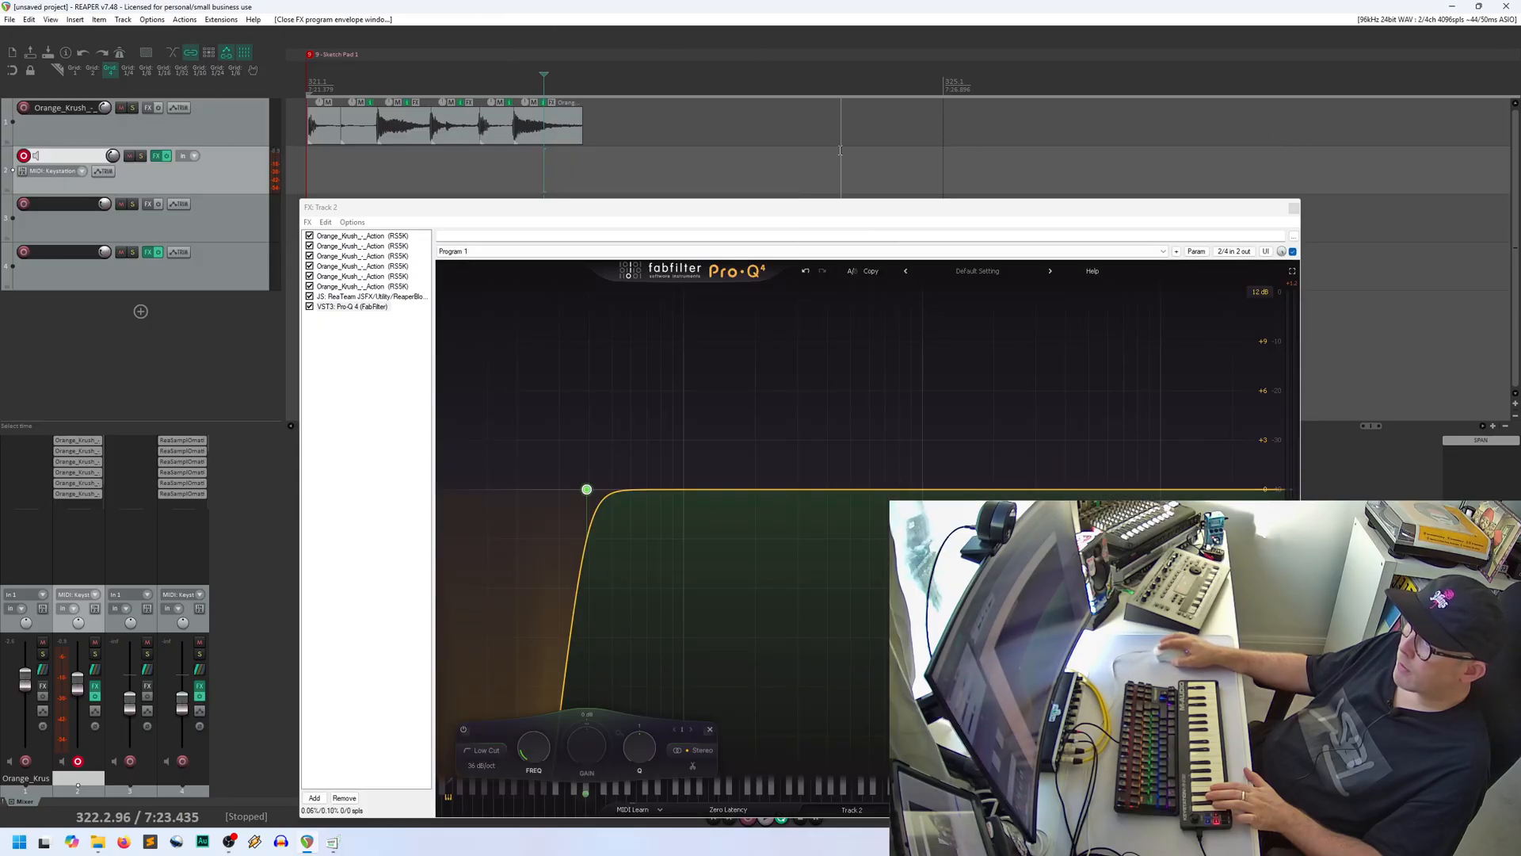
Step: Bring up the Macro Controller beside the track's FX window and try out different Macro 2 values
double_click(408, 297)
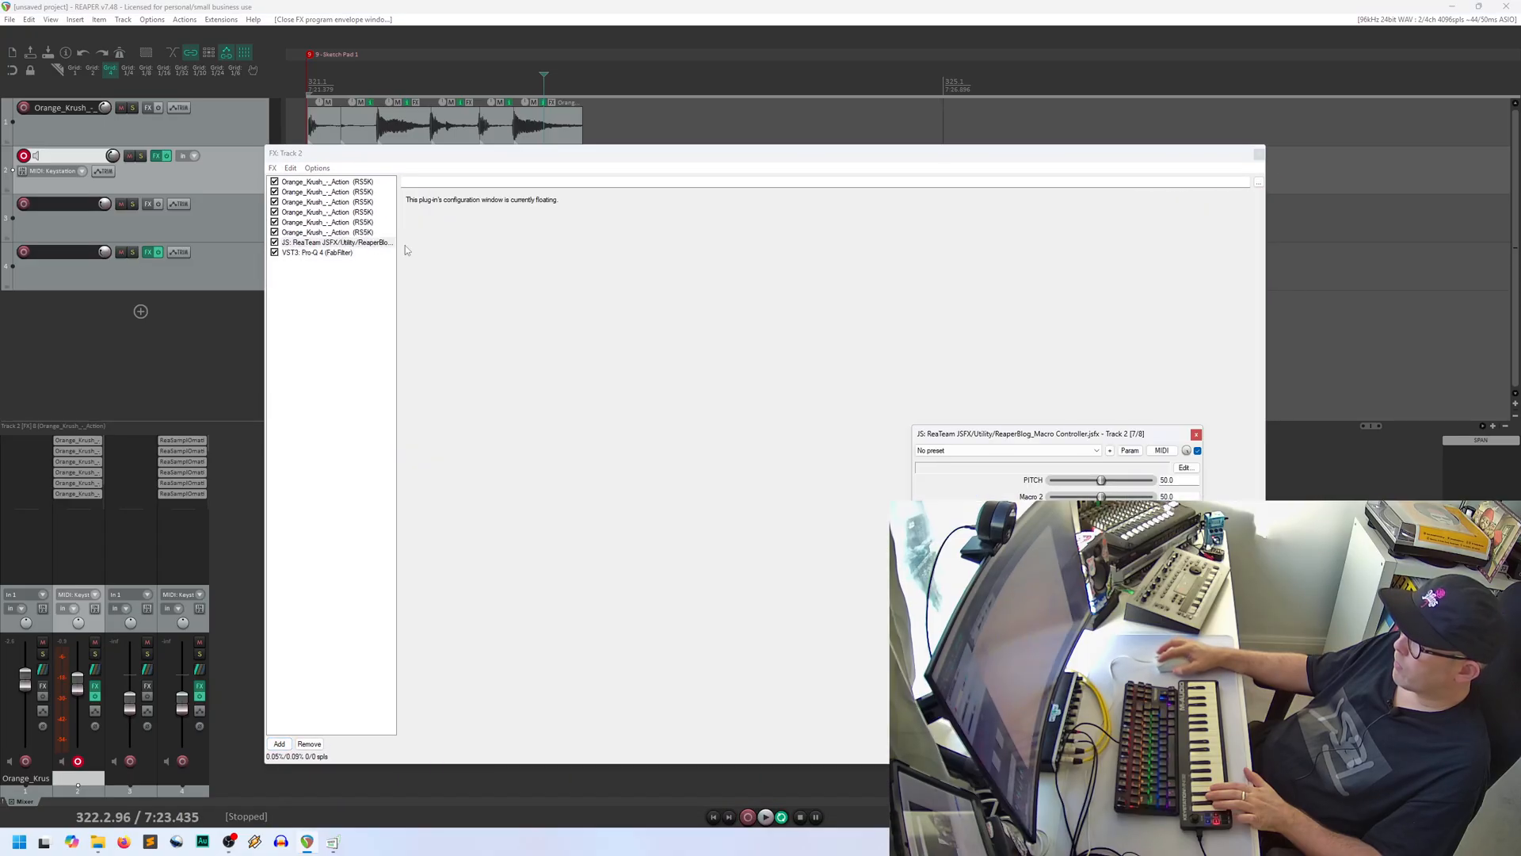
left_click_drag(1036, 434, 1297, 407)
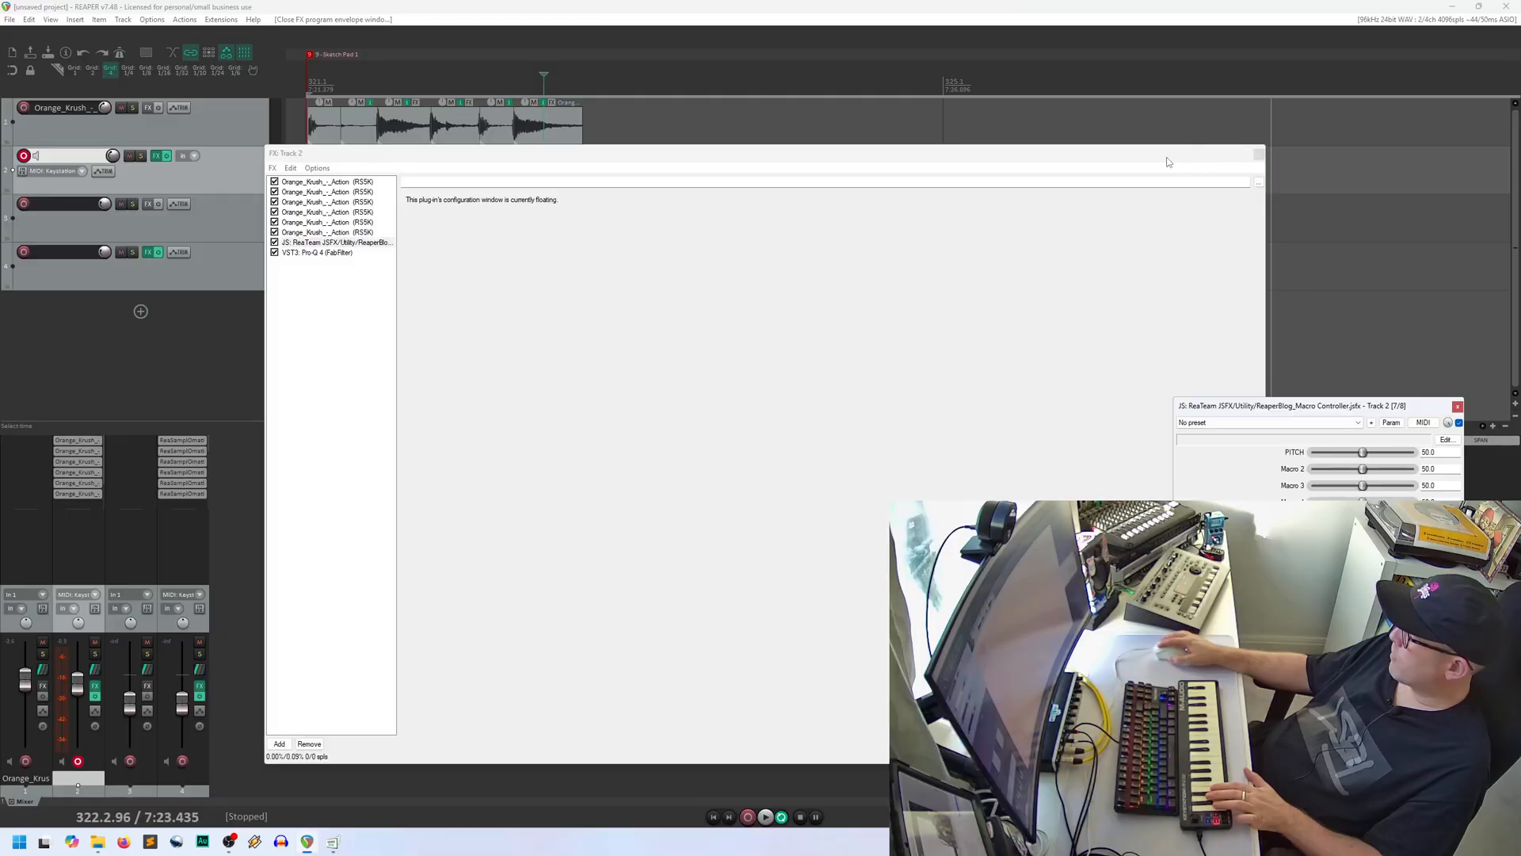
left_click_drag(1163, 156, 924, 142)
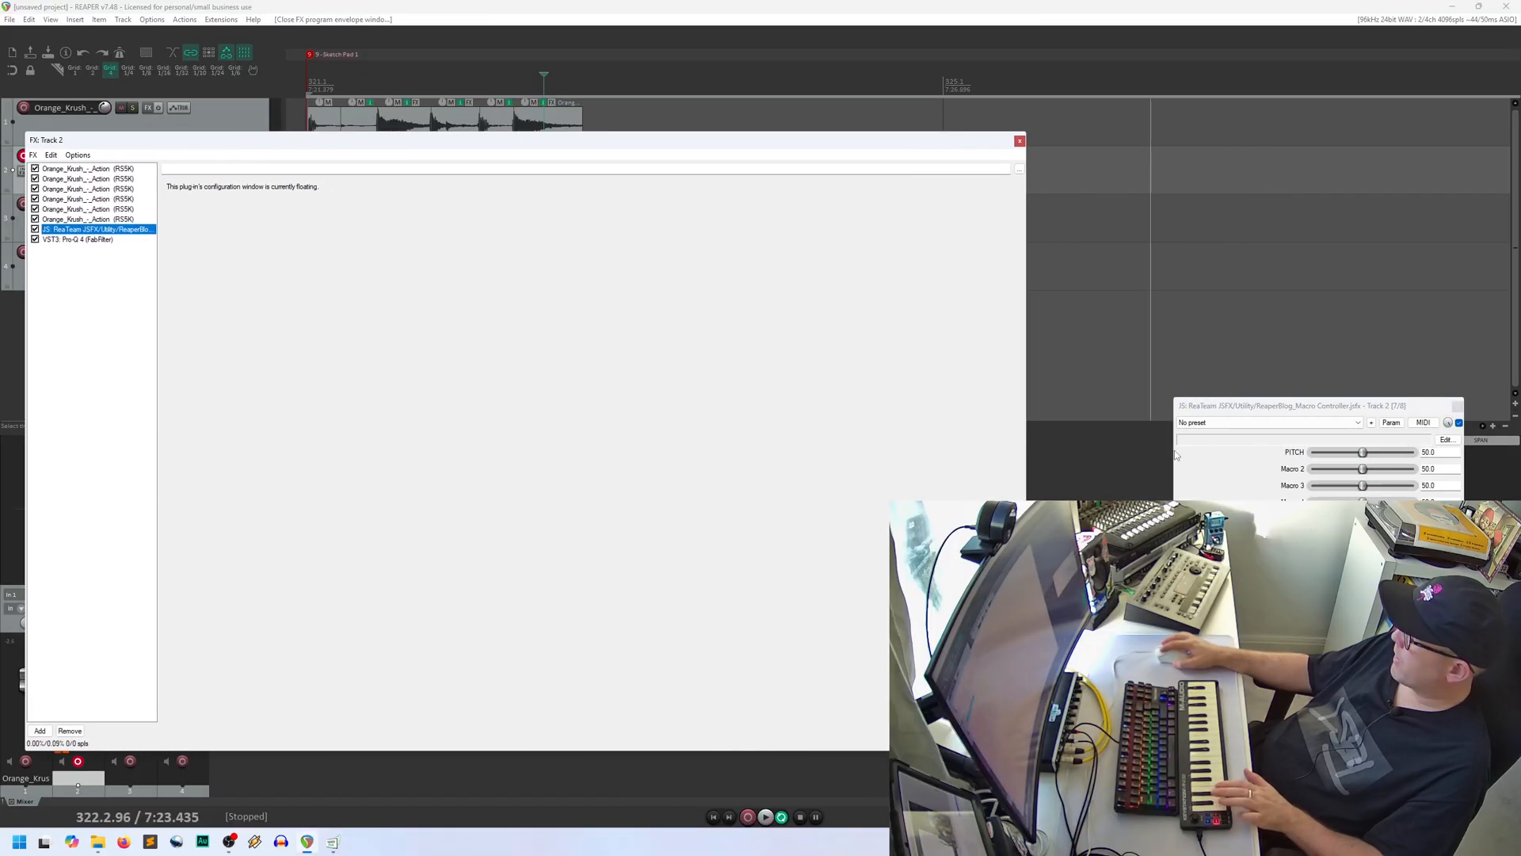
left_click(1364, 471)
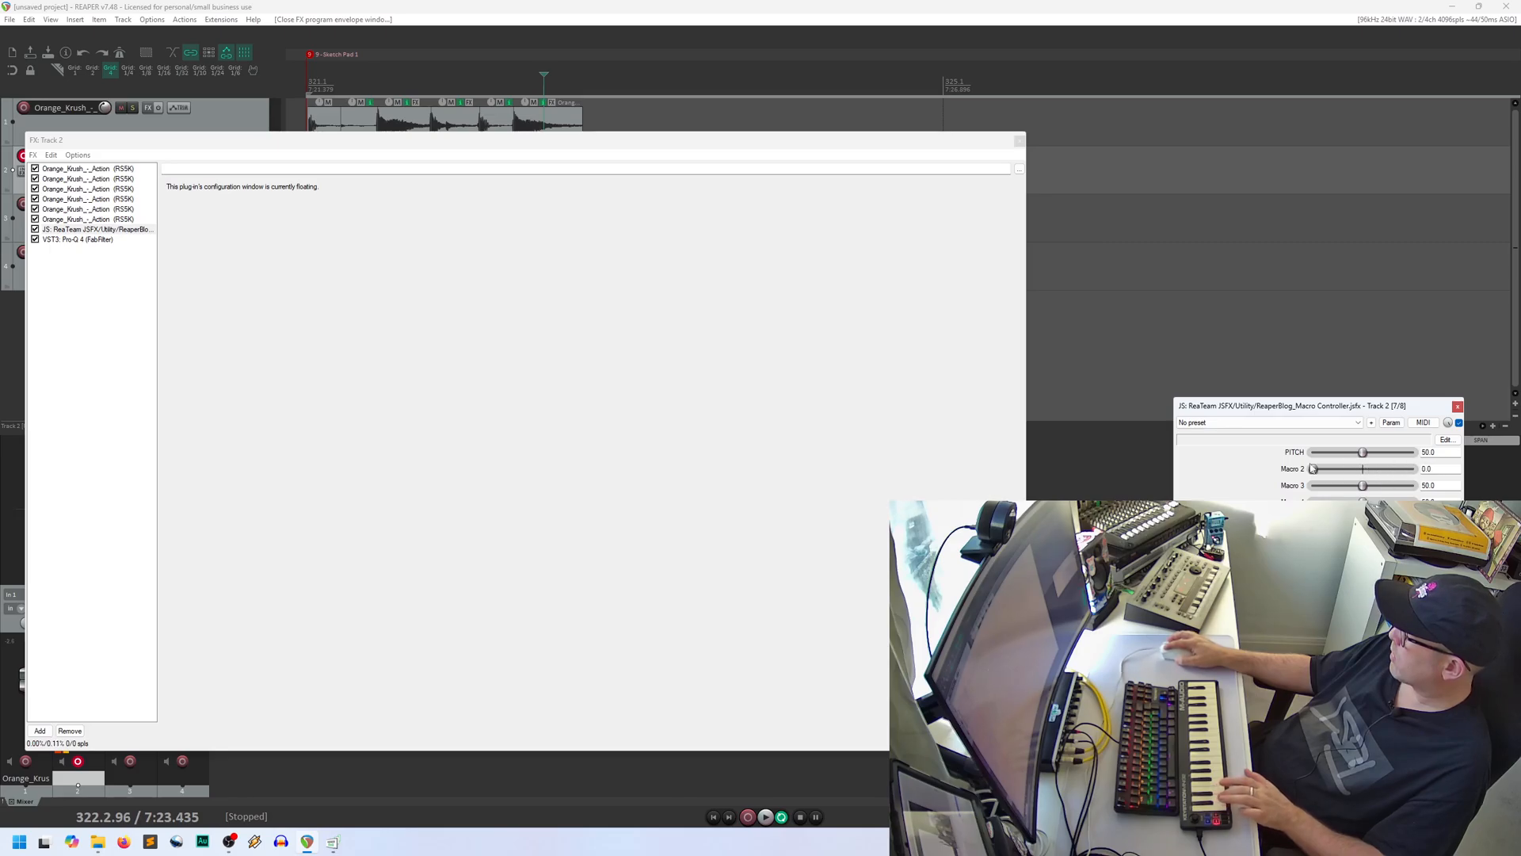
left_click_drag(1393, 469, 1360, 469)
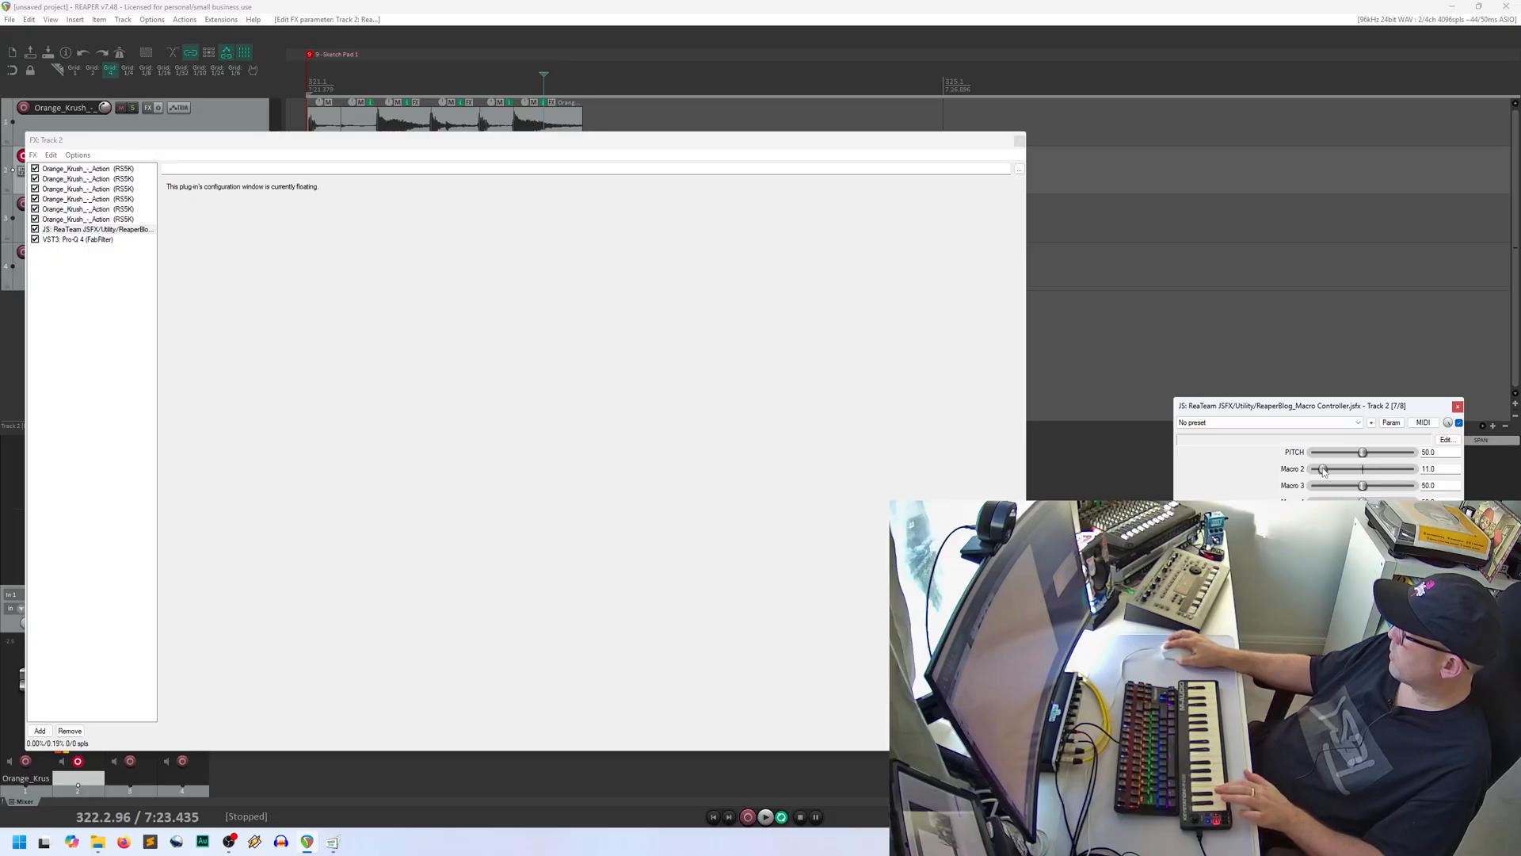
Step: Move Pro-Q 4 ahead of the Macro Controller in the FX chain and reset Macro 2 to 50
left_click(75, 239)
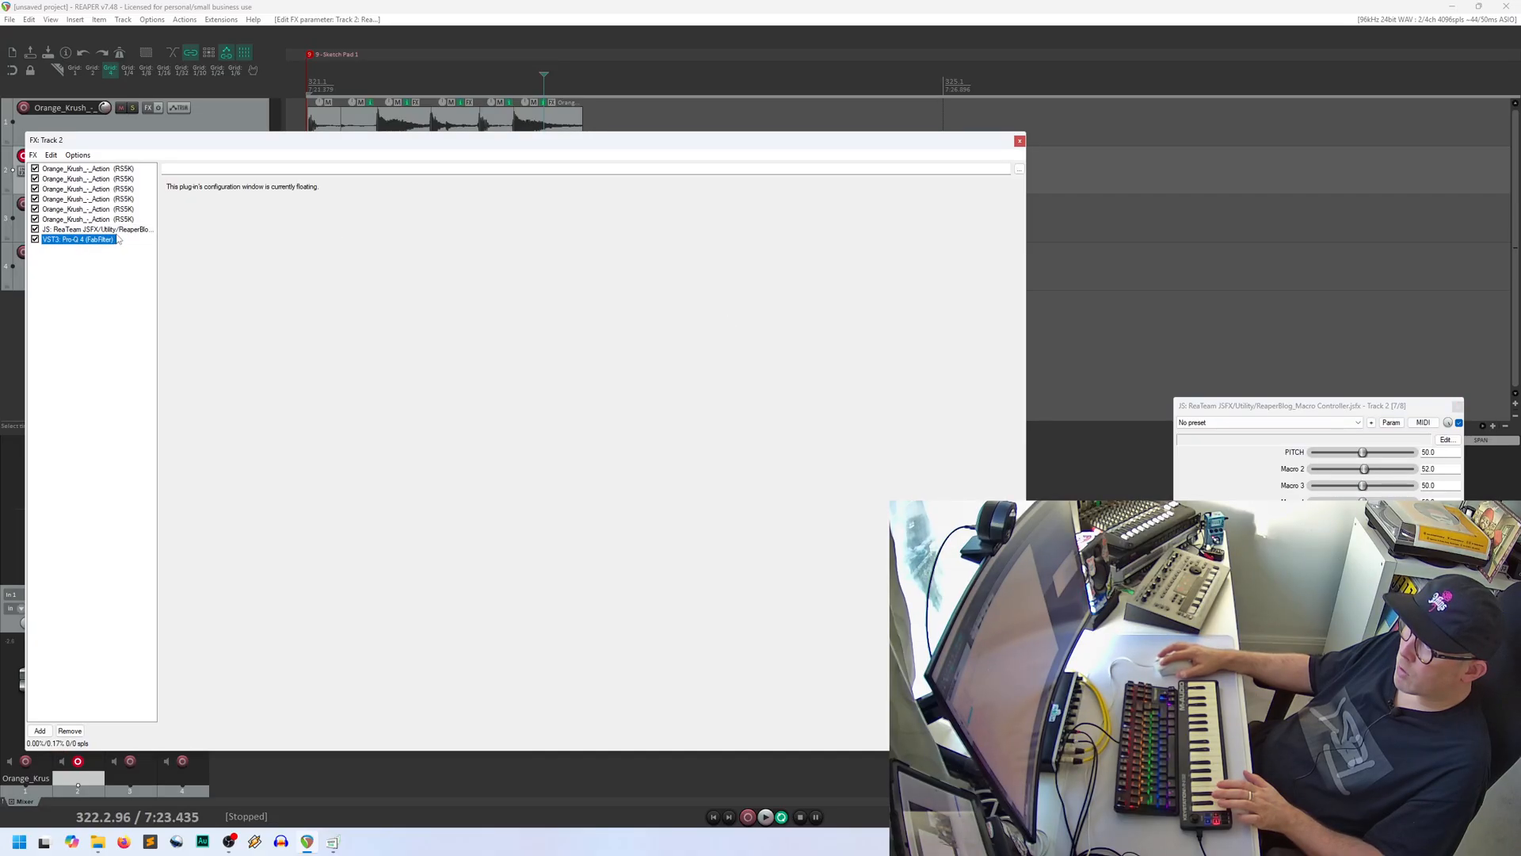
left_click_drag(119, 239, 108, 230)
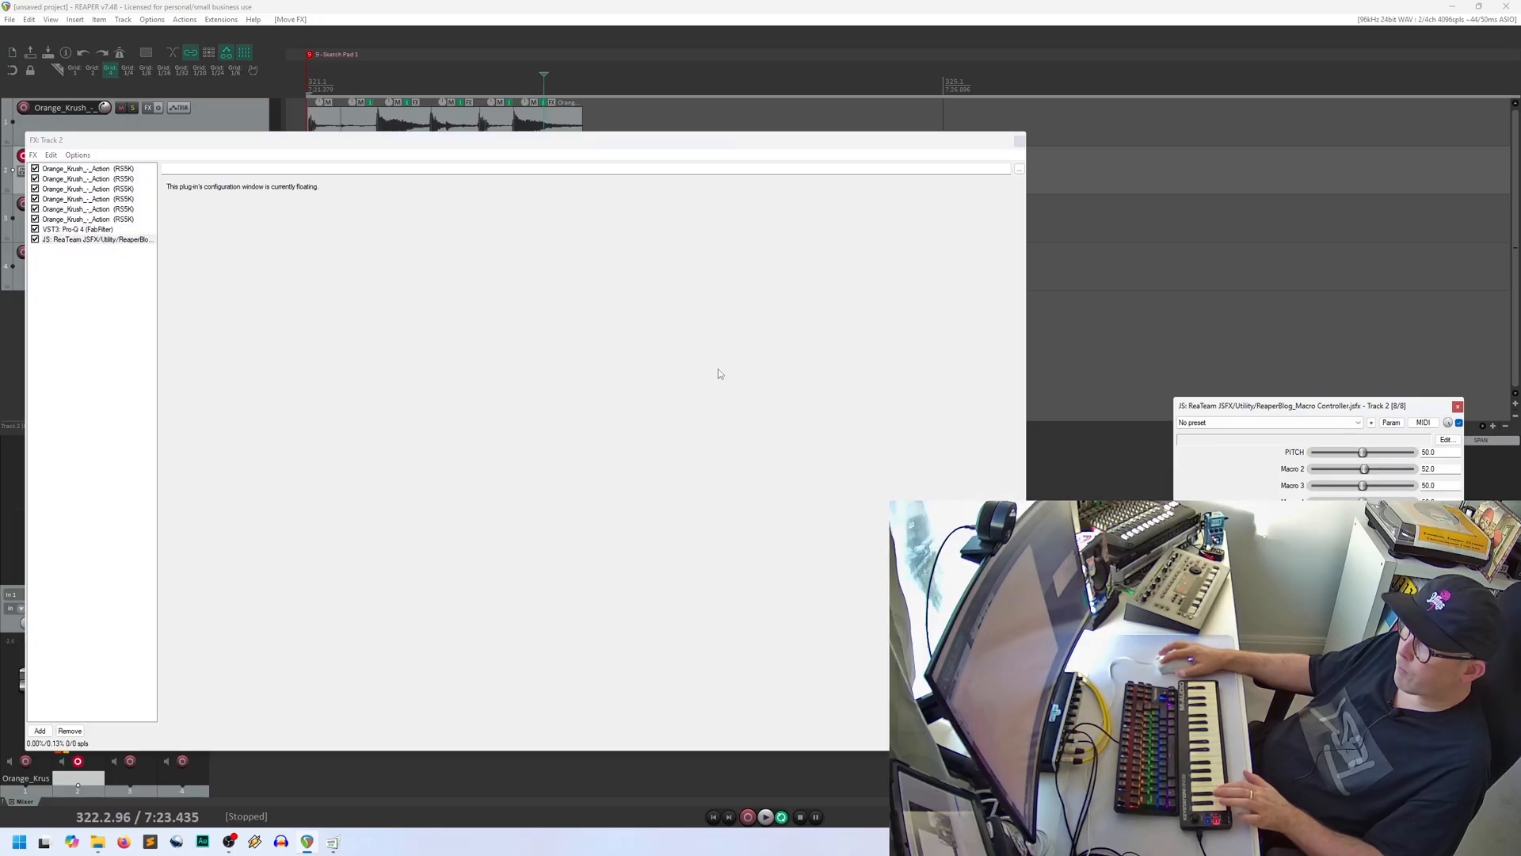
double_click(1357, 469)
left_click(77, 229)
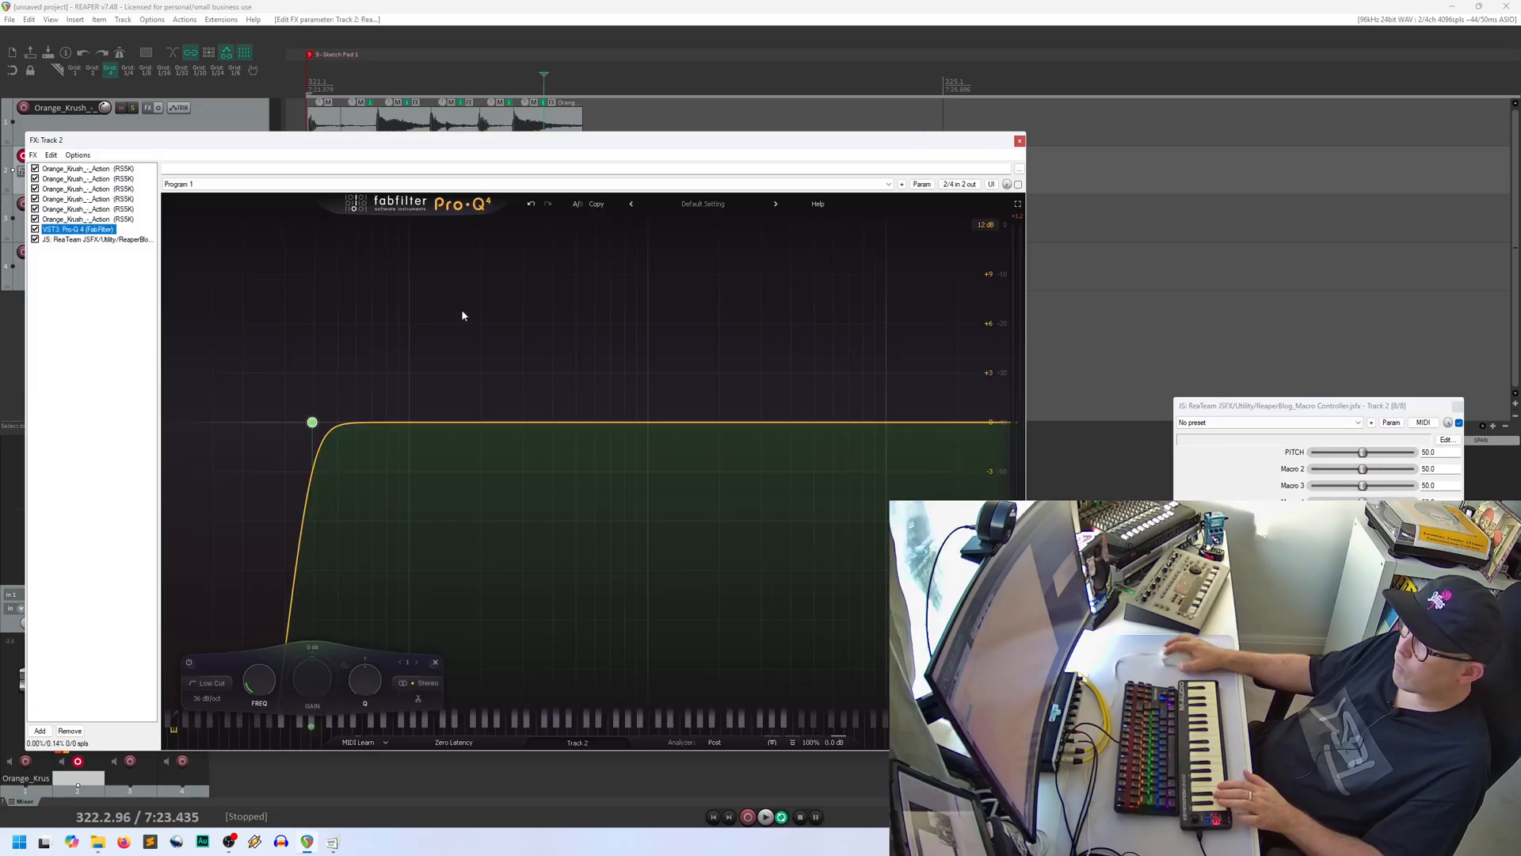
mouse_move(1363, 469)
left_mouse_down()
mouse_move(1376, 470)
mouse_move(1364, 464)
left_mouse_up()
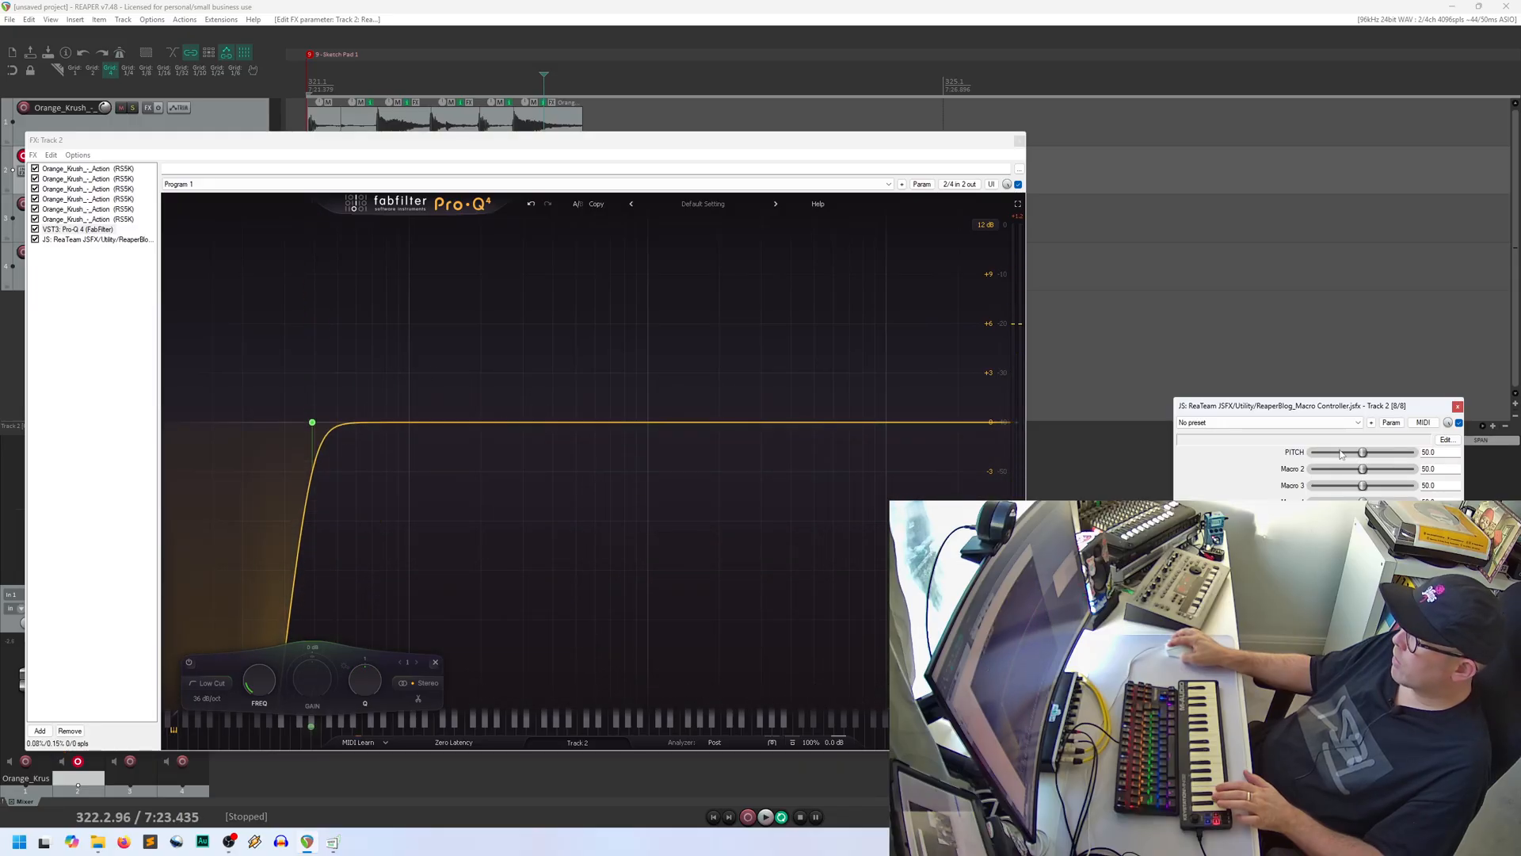
Step: Remove the Macro 2 link from the Q of Pro-Q 4's Band 1
left_click(922, 184)
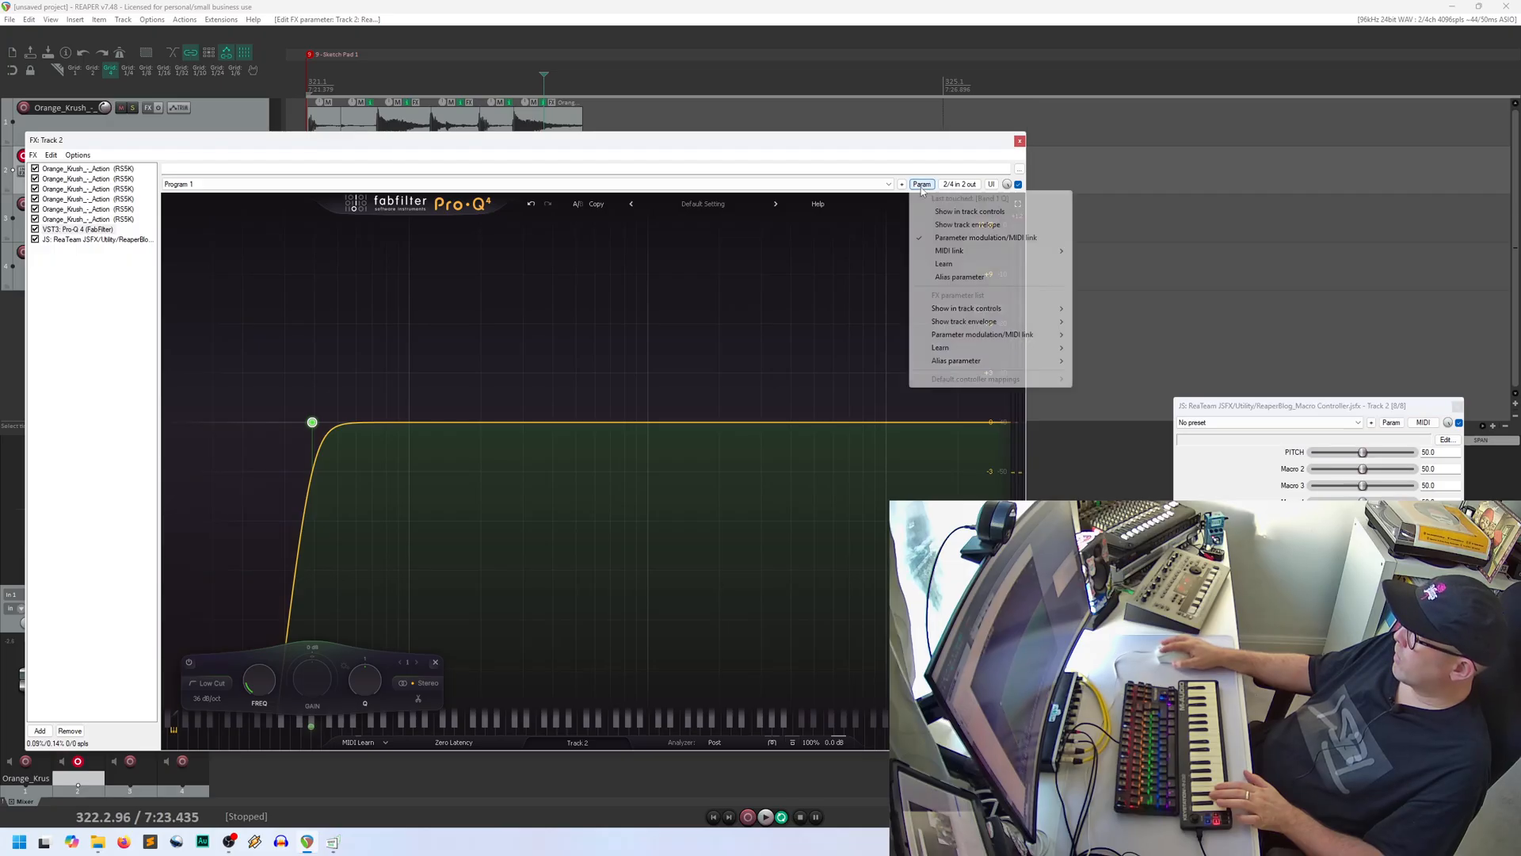
left_click(956, 239)
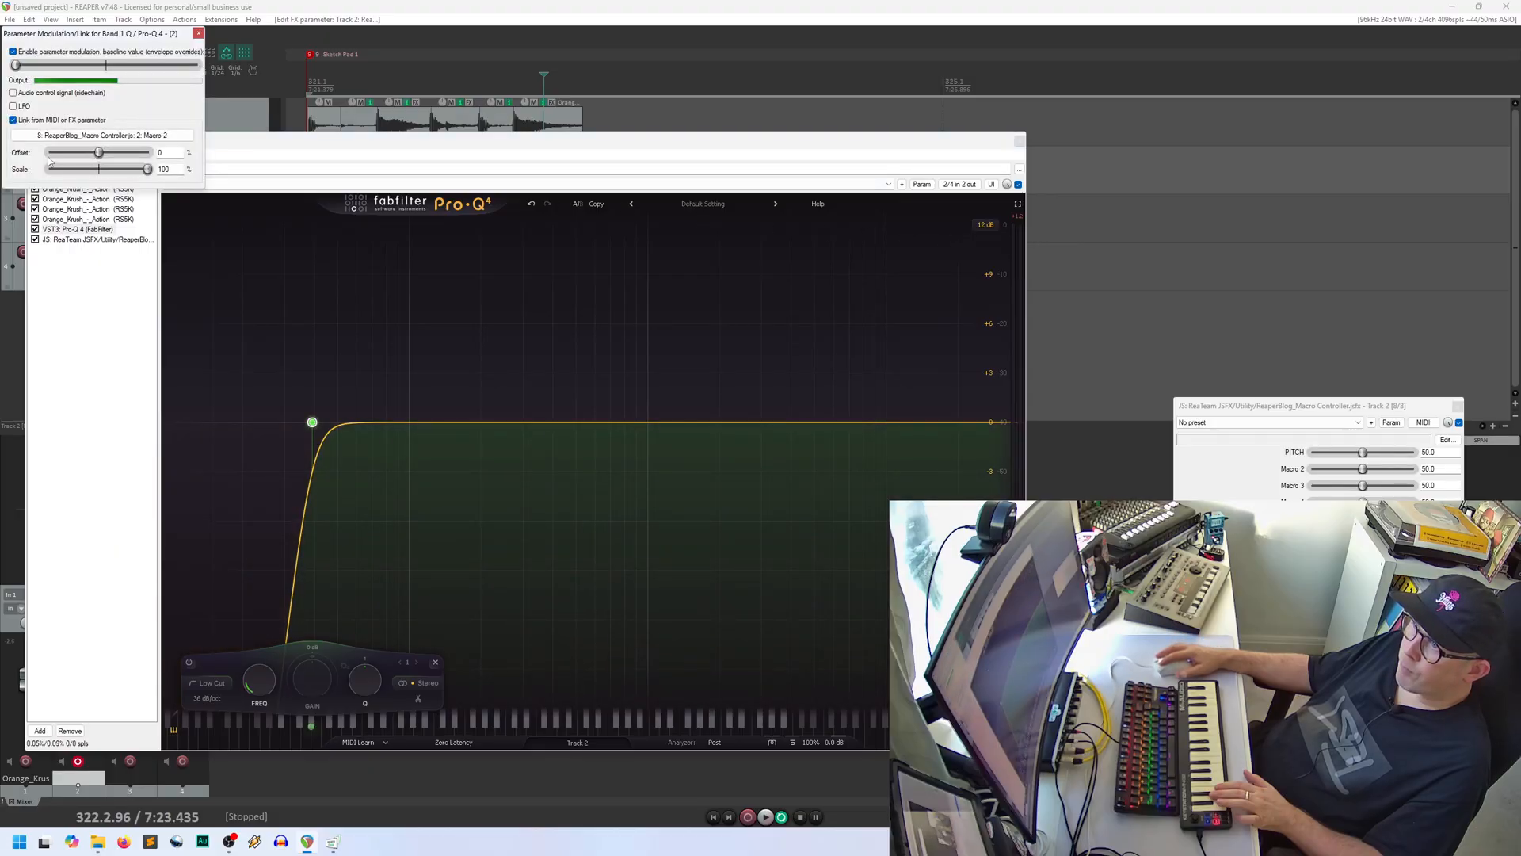
left_click(23, 121)
left_click(199, 34)
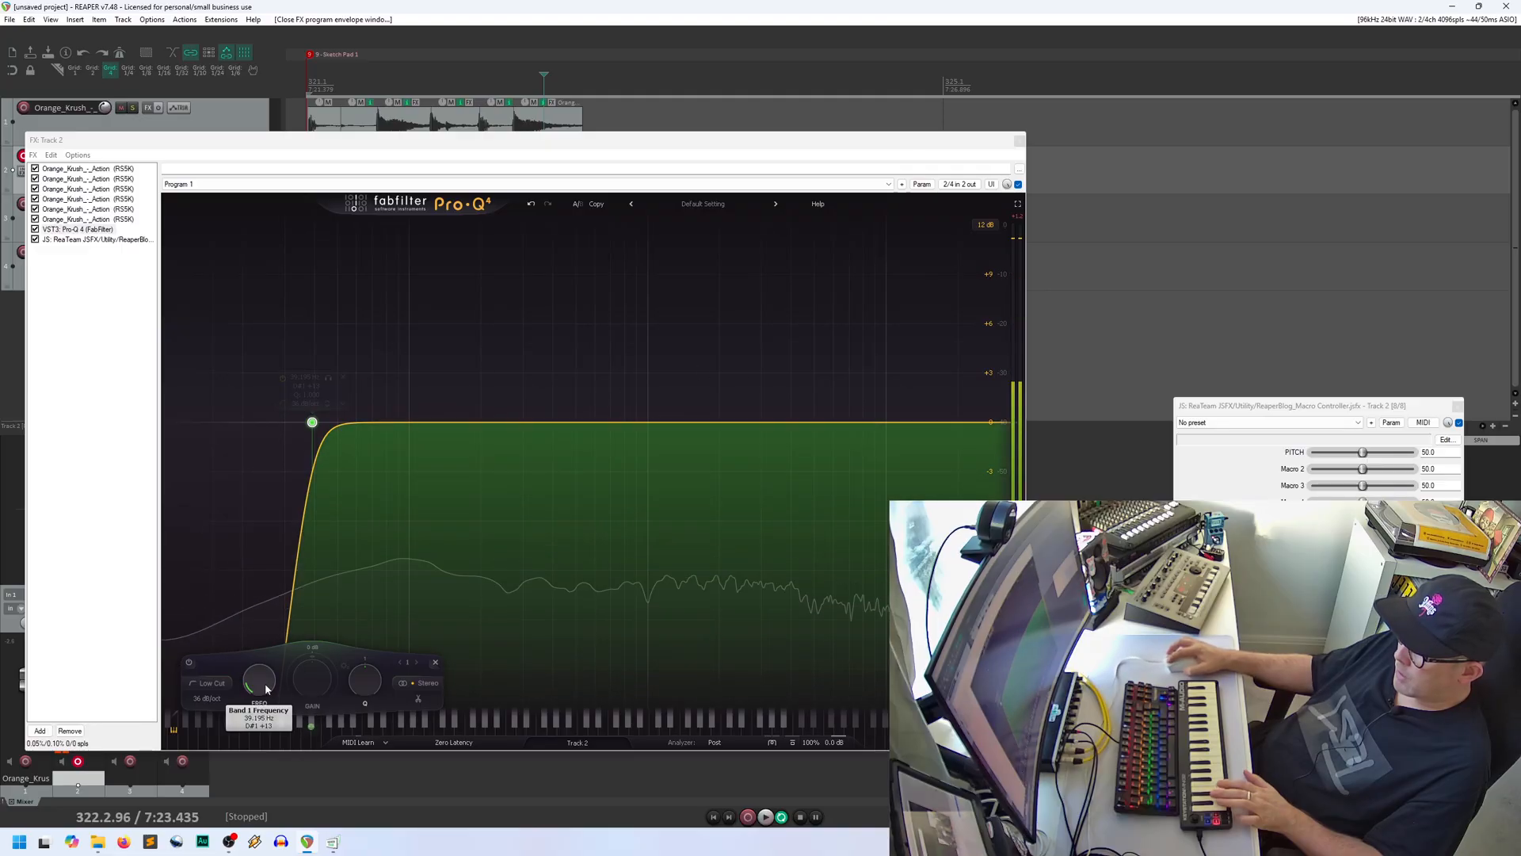
Step: Move Pro-Q 4's low cut band to about 29 Hz with a Q of about 2.2
left_click_drag(261, 688, 261, 679)
left_click_drag(347, 423, 283, 322)
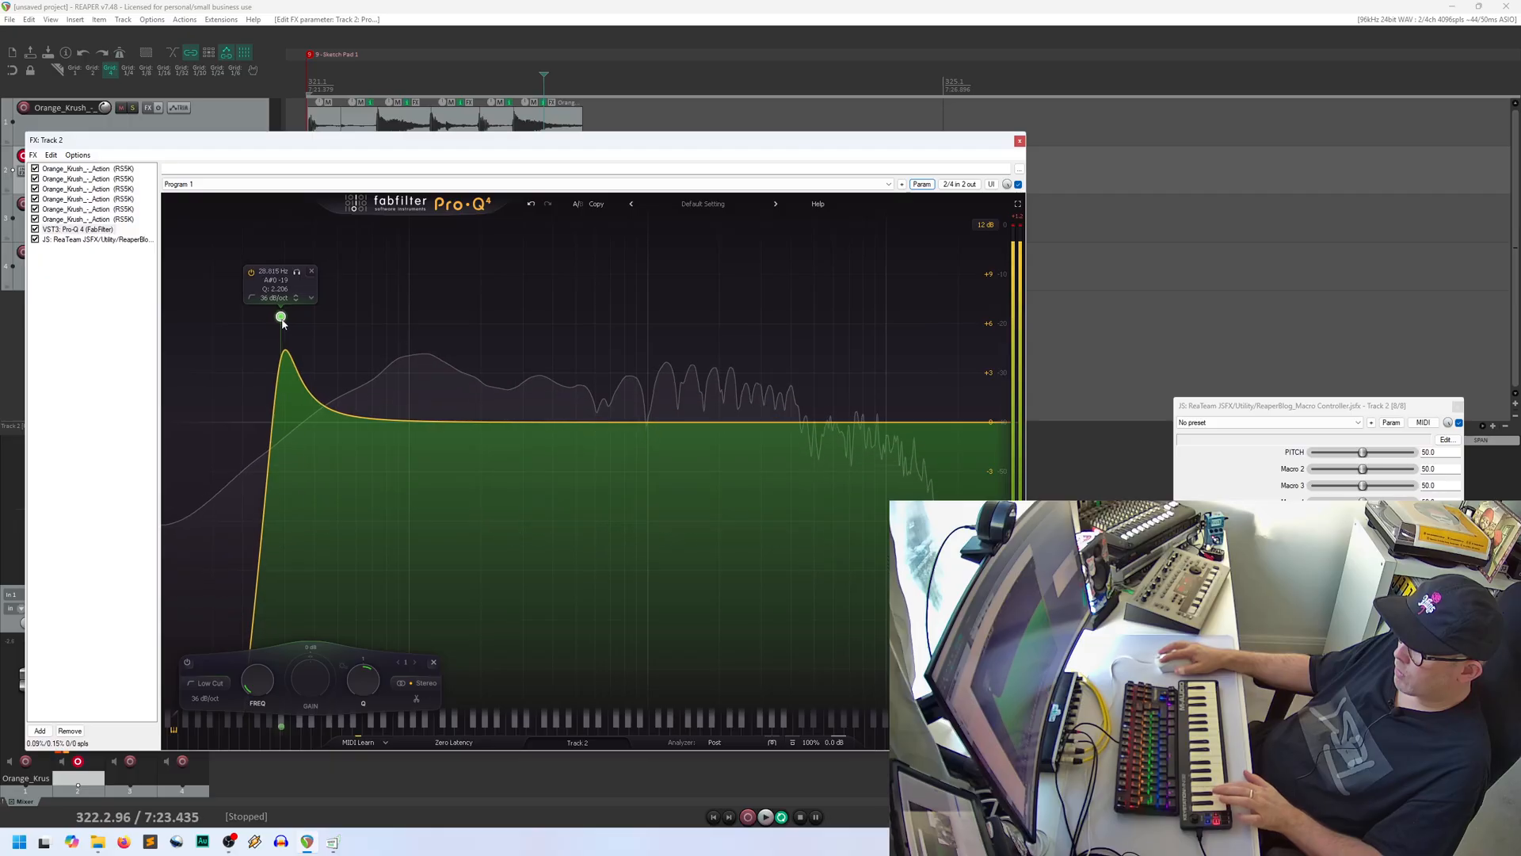
Step: Link the Band 1 Frequency of Pro-Q 4 to Macro 2 of the Macro Controller
left_click_drag(255, 686, 255, 672)
left_click_drag(270, 583, 266, 695)
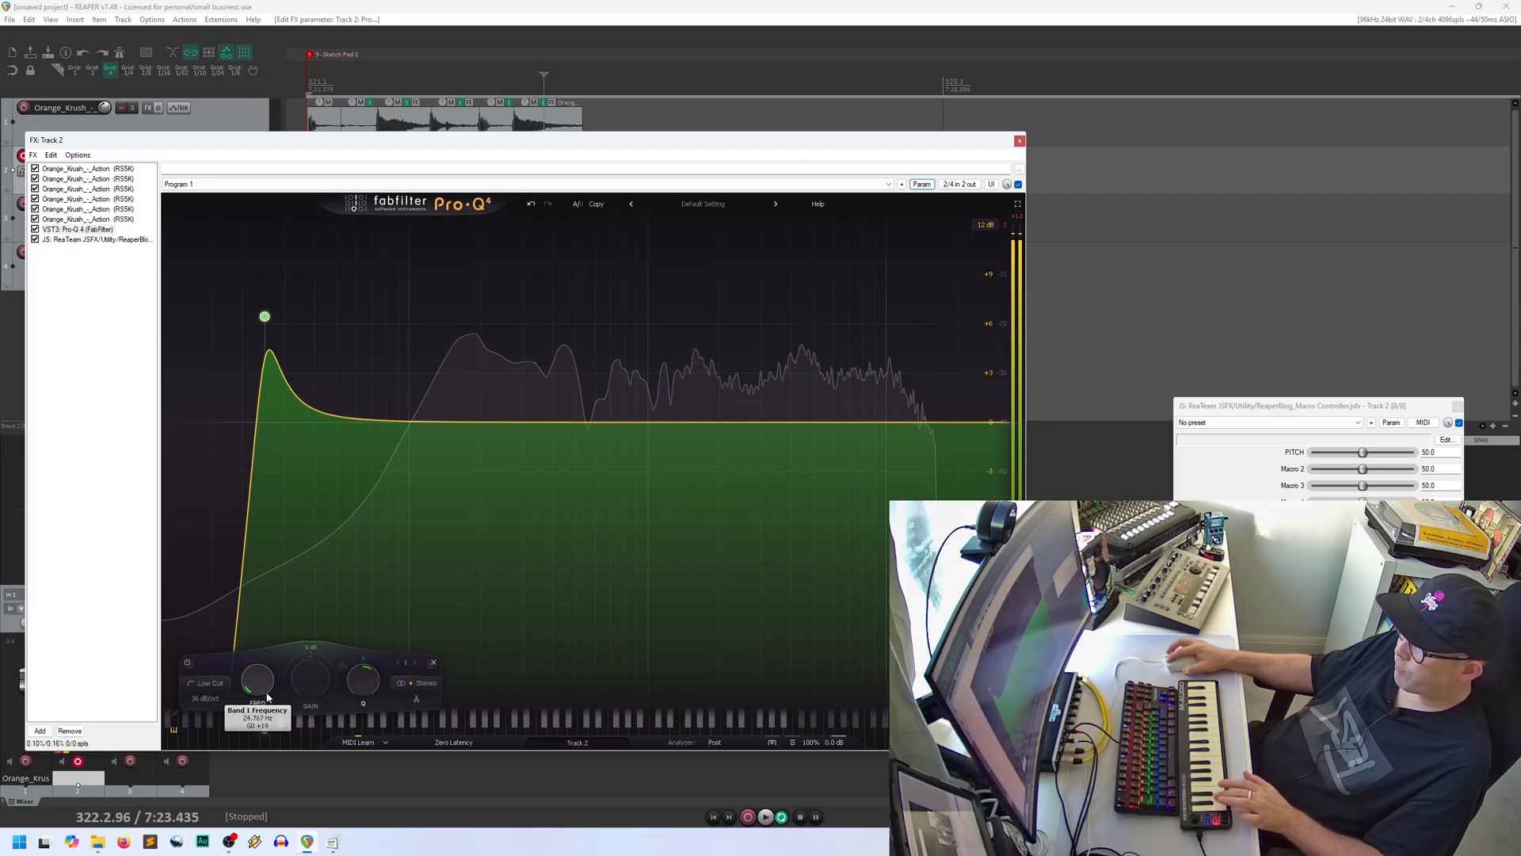
double_click(265, 691)
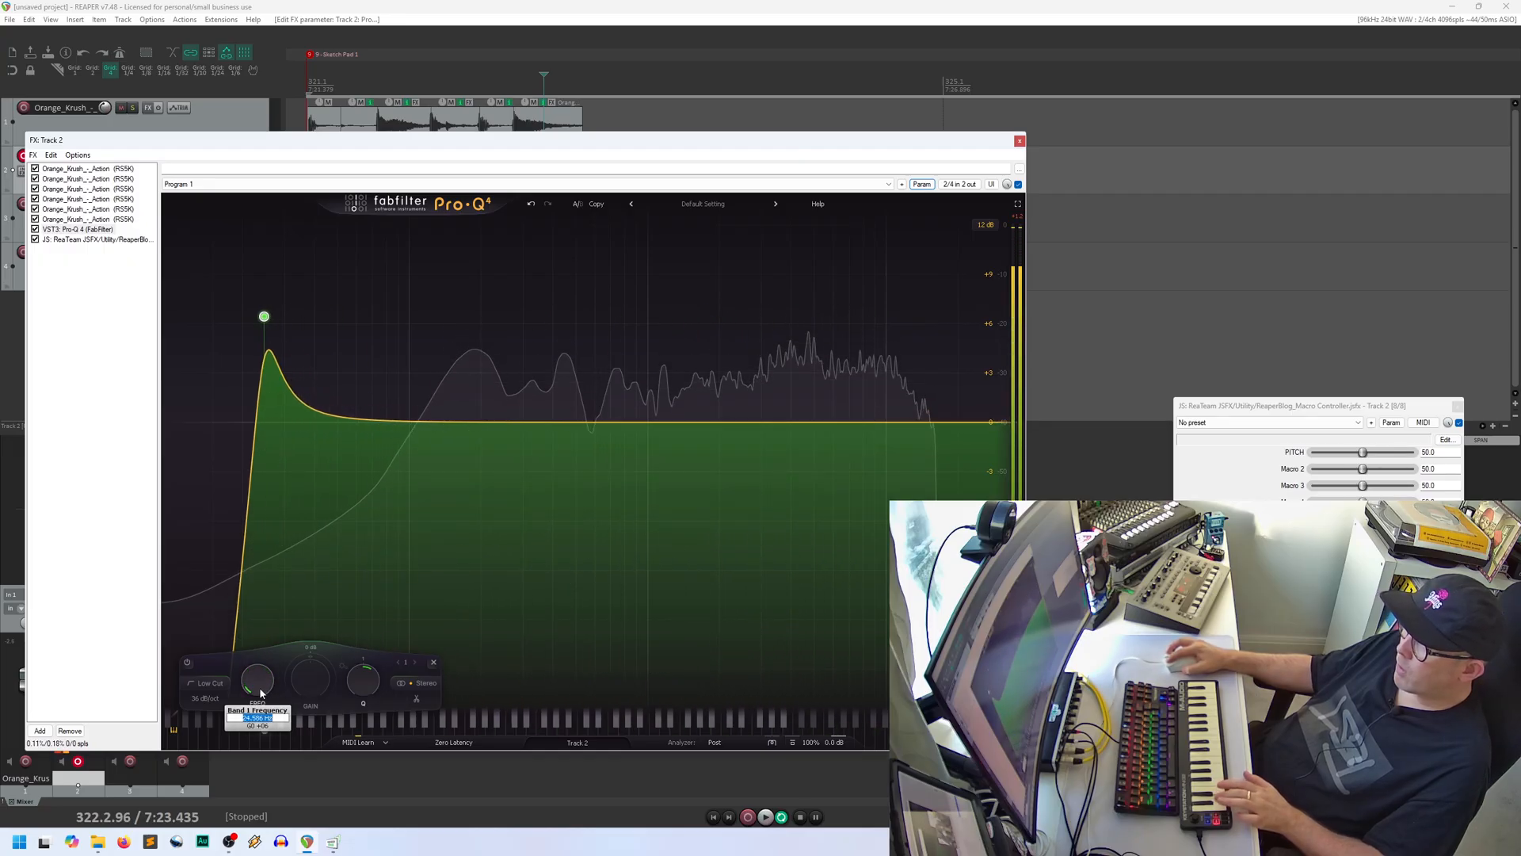
left_click(922, 184)
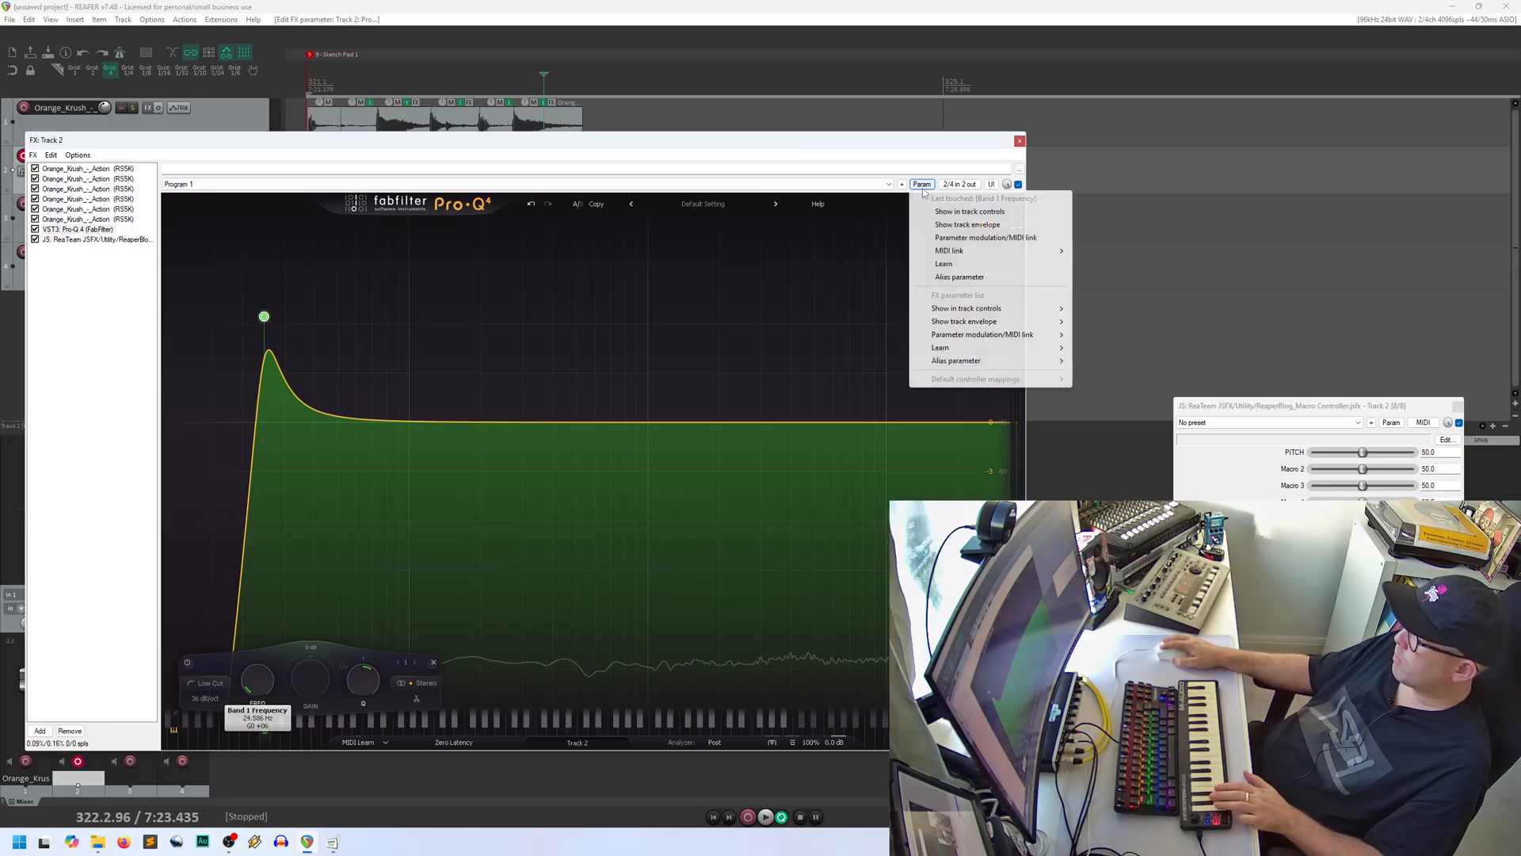
left_click(956, 238)
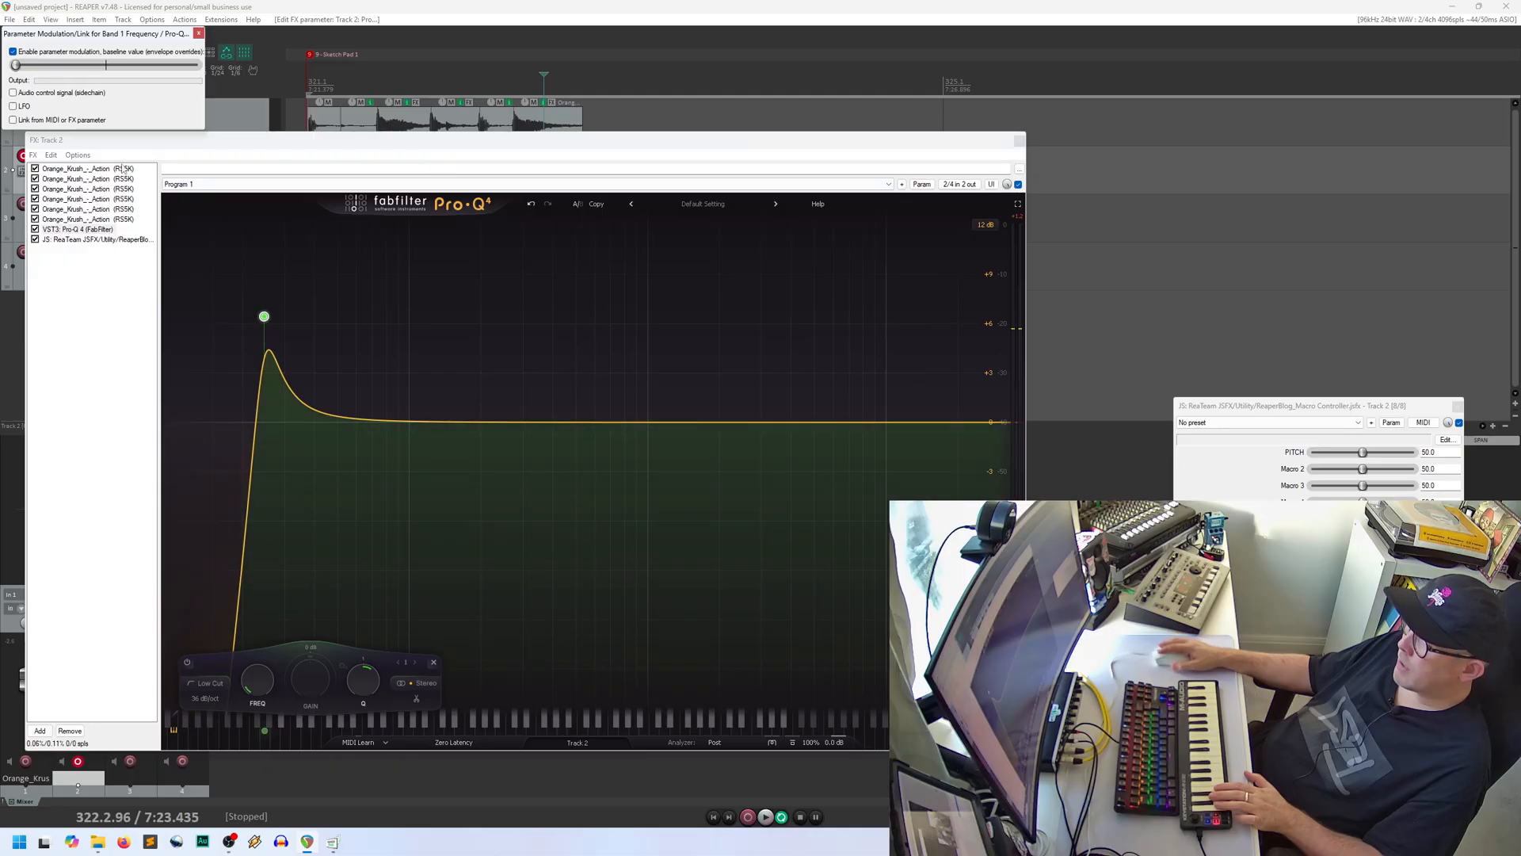
left_click(46, 121)
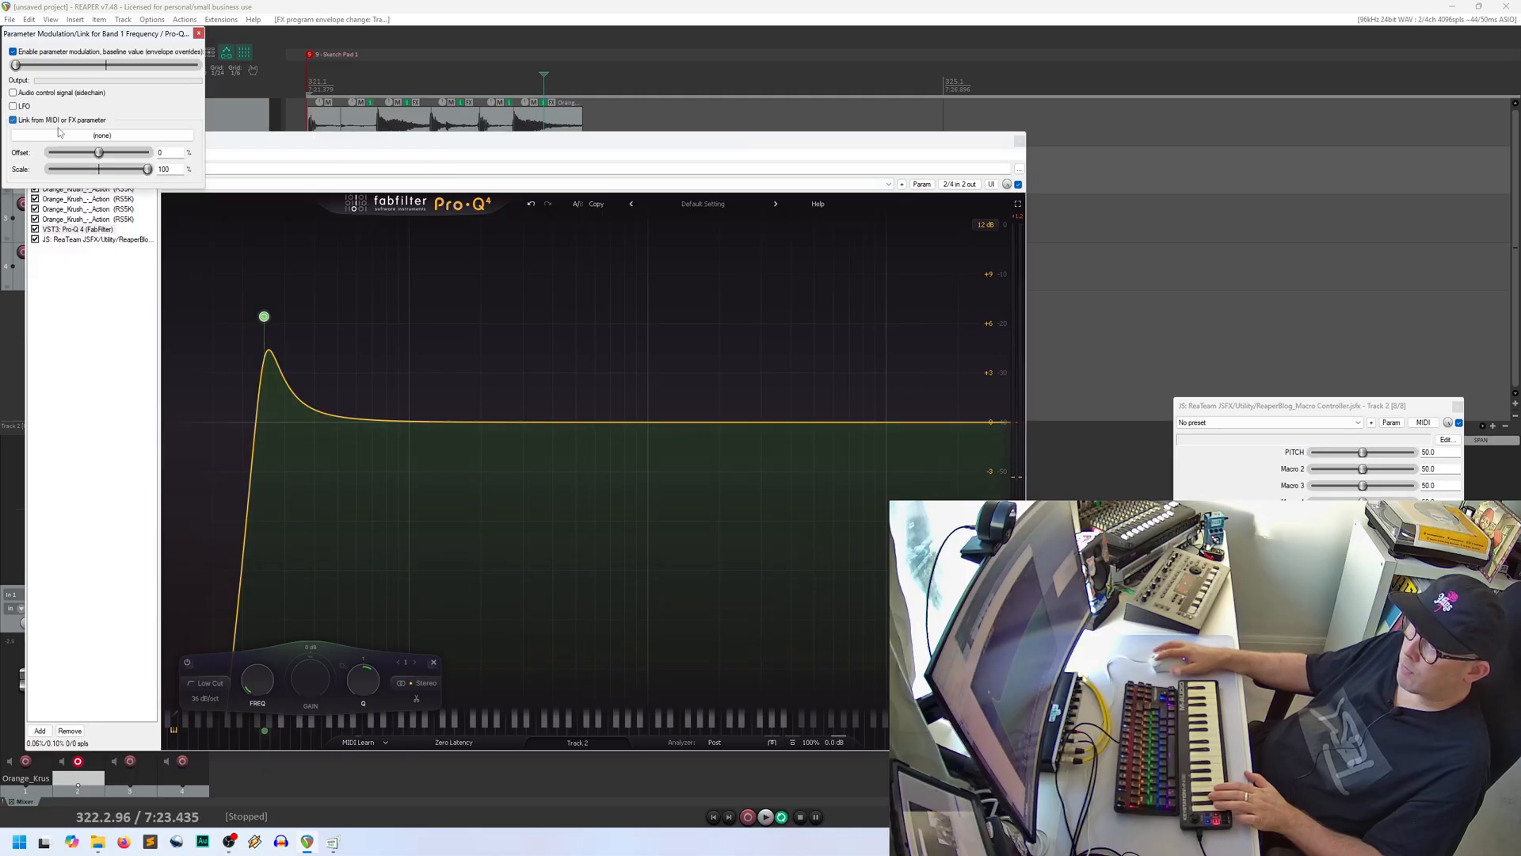
left_click(80, 137)
mouse_move(102, 257)
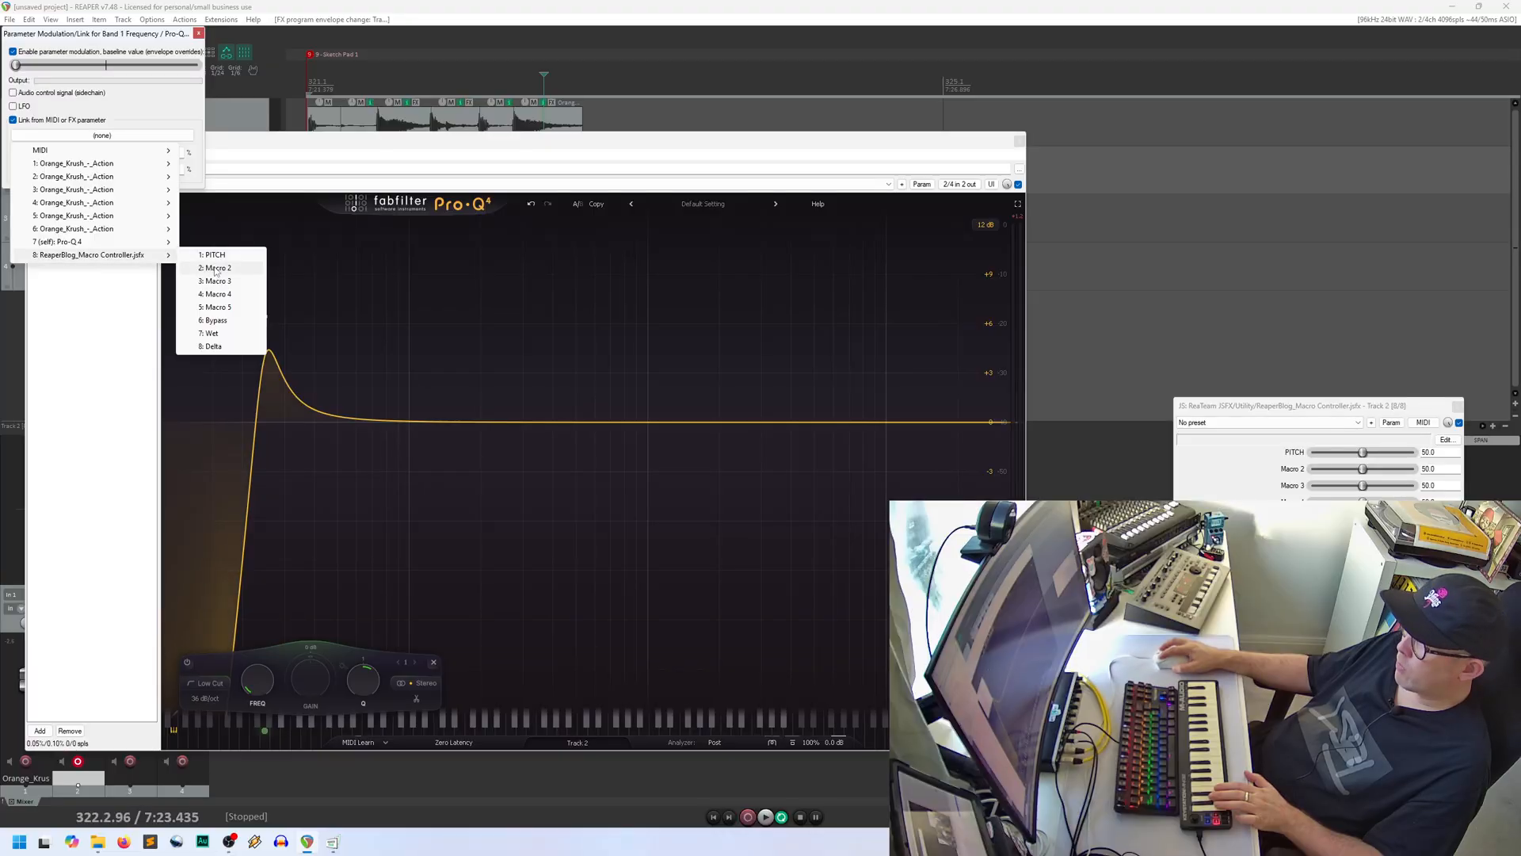
left_click(218, 269)
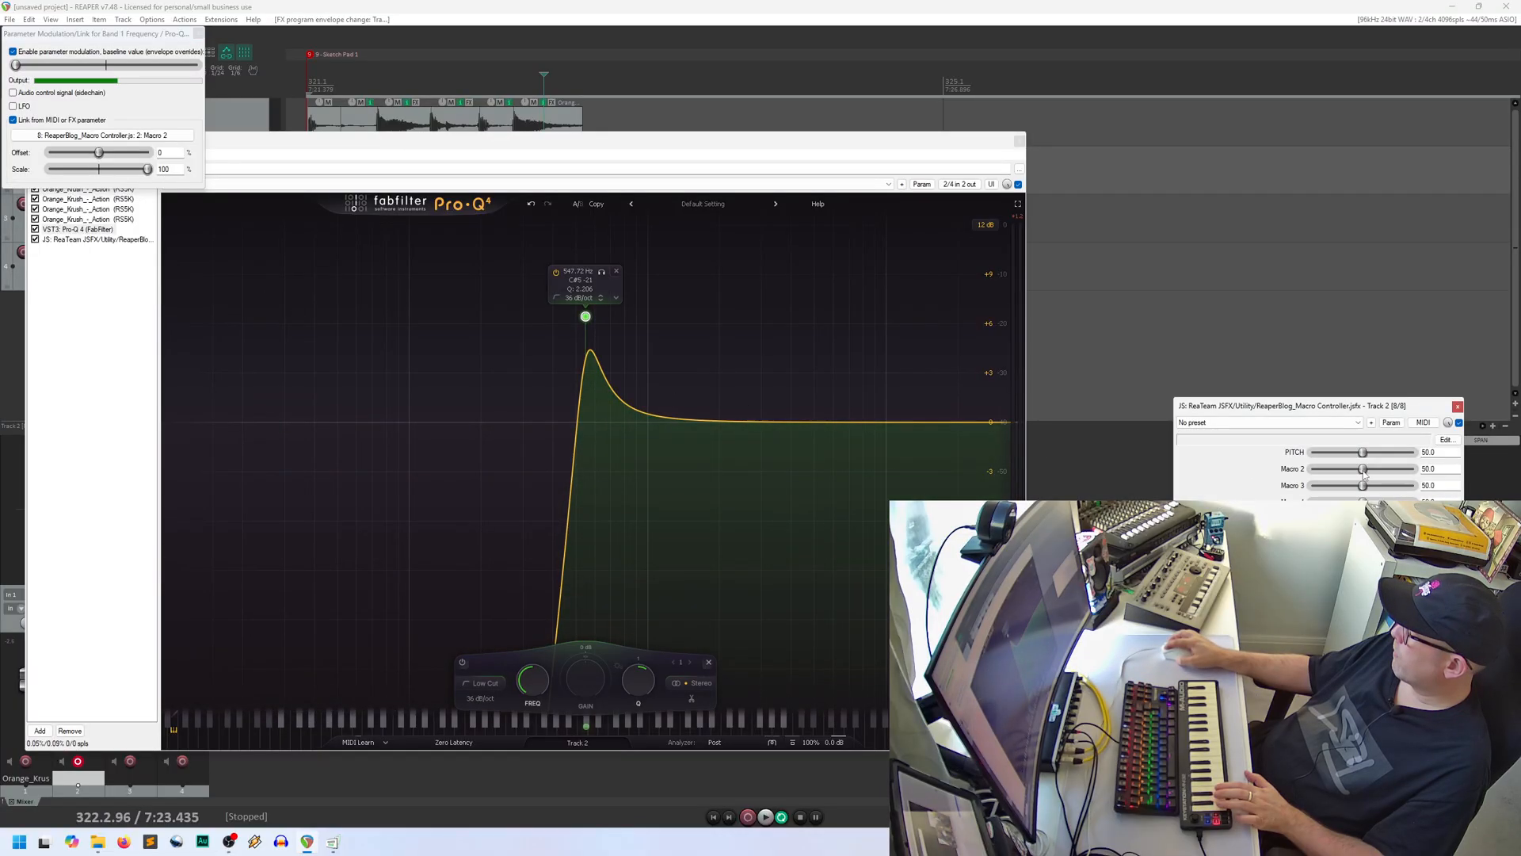
Step: Close the parameter link window and sweep Macro 2 through low values, leaving it at 7
left_click_drag(1364, 474, 1322, 473)
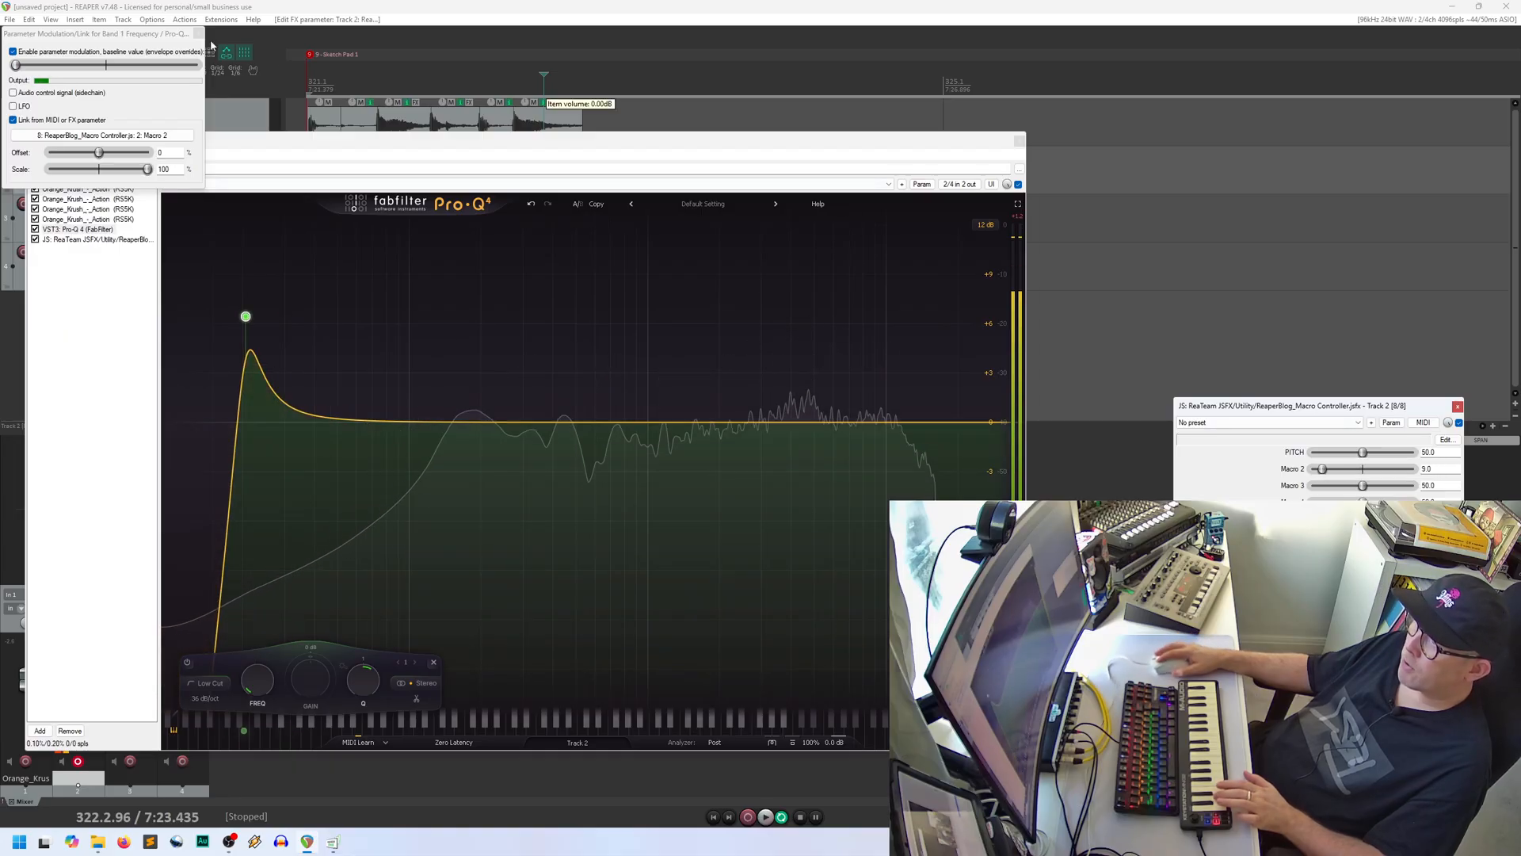
left_click(199, 33)
left_click_drag(1322, 473, 1311, 473)
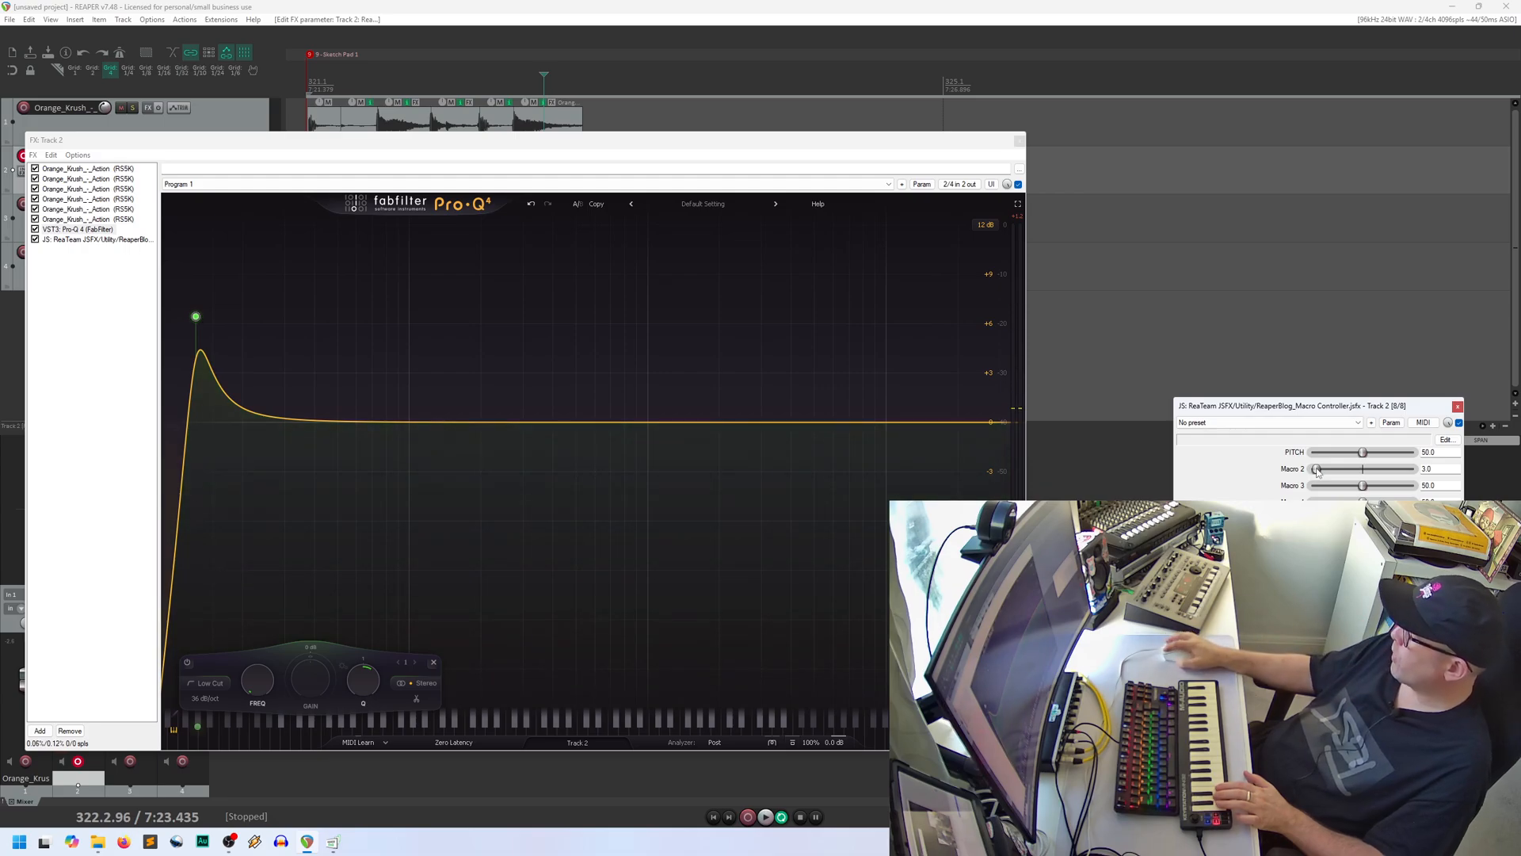
mouse_move(1316, 470)
left_mouse_down()
mouse_move(1412, 473)
mouse_move(1310, 473)
left_mouse_up()
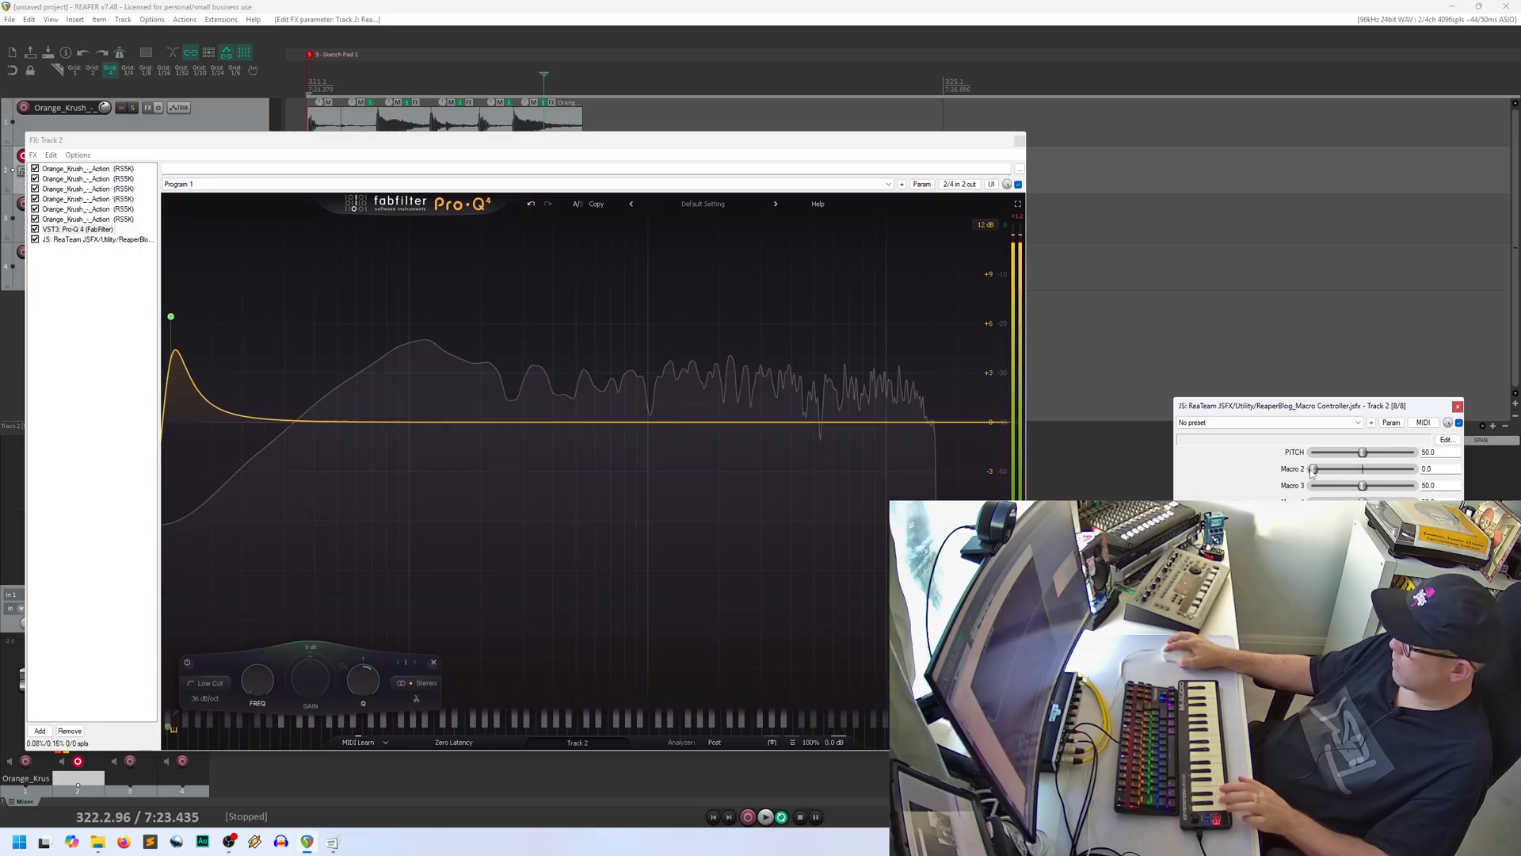
mouse_move(1310, 473)
left_mouse_down()
mouse_move(1409, 473)
mouse_move(1312, 473)
mouse_move(1371, 453)
mouse_move(1331, 472)
mouse_move(1400, 472)
mouse_move(1320, 471)
left_mouse_up()
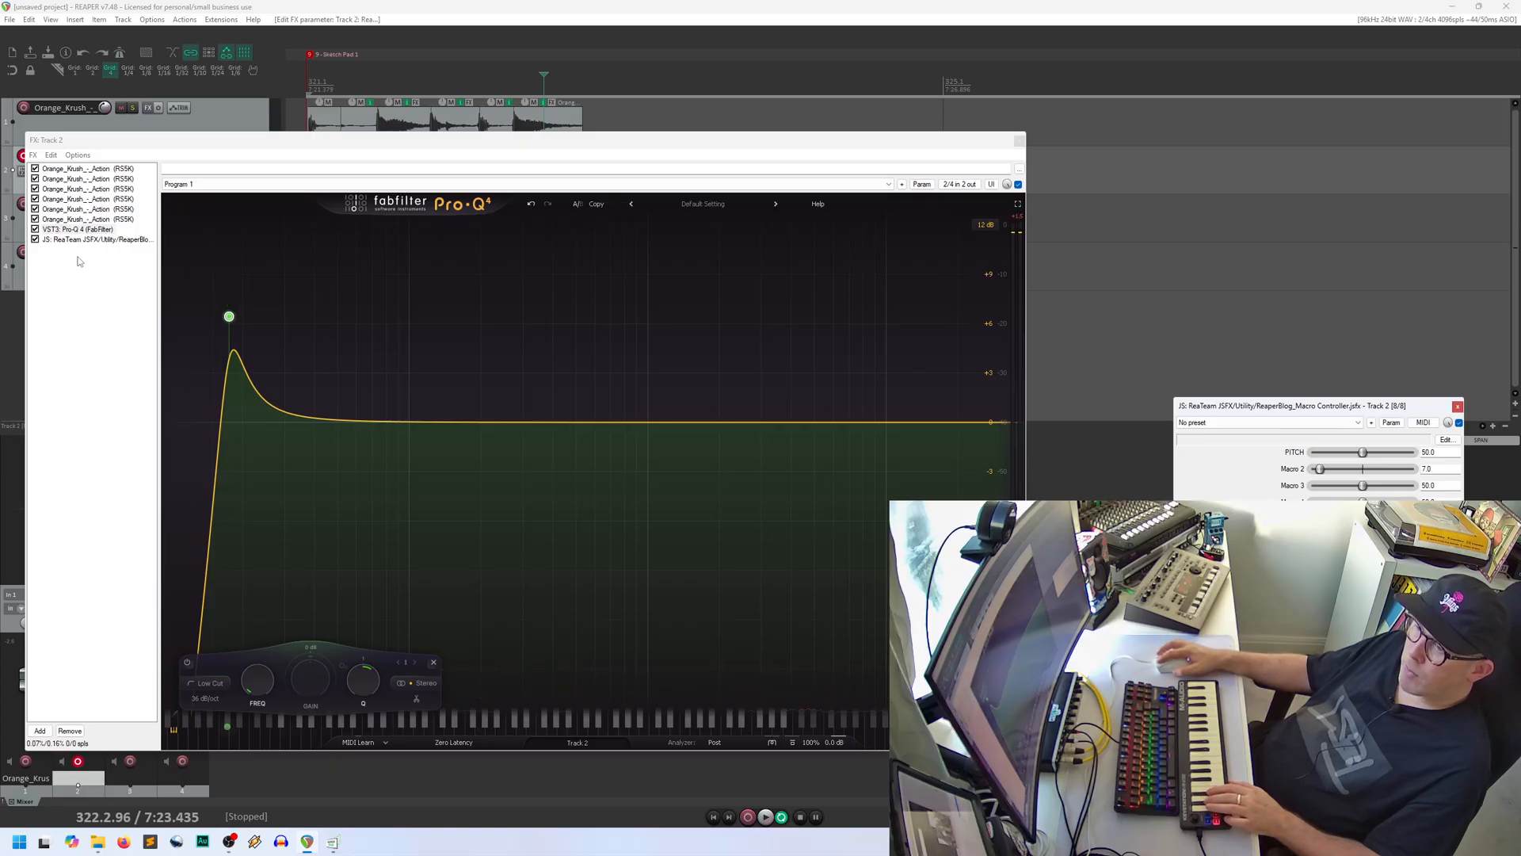
Step: Close track 2's FX chain and delete every track below the Orange_Krush break track
left_click_drag(234, 151, 401, 112)
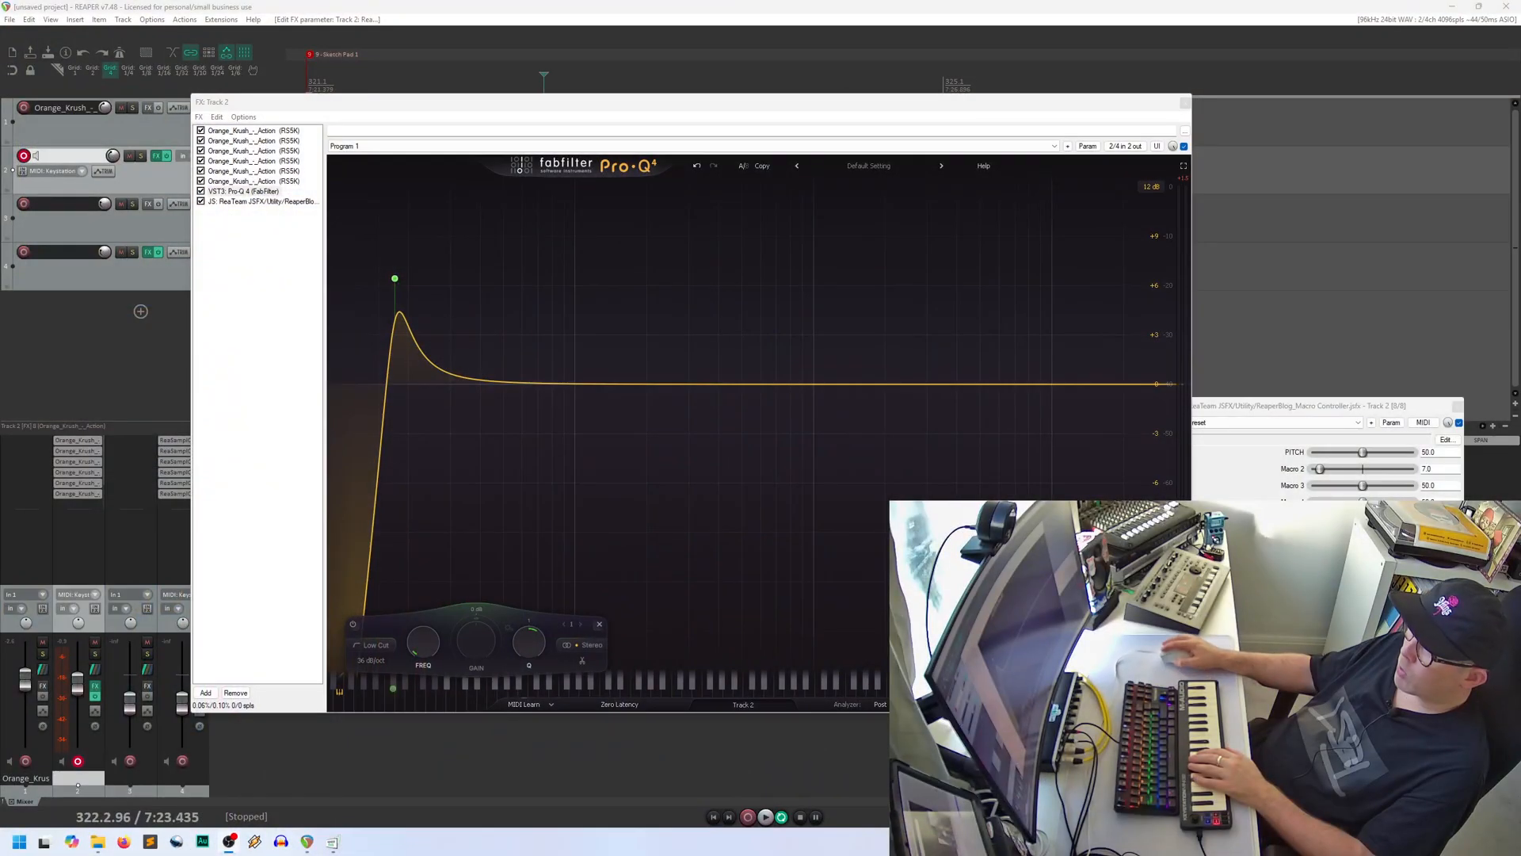
left_click(1185, 104)
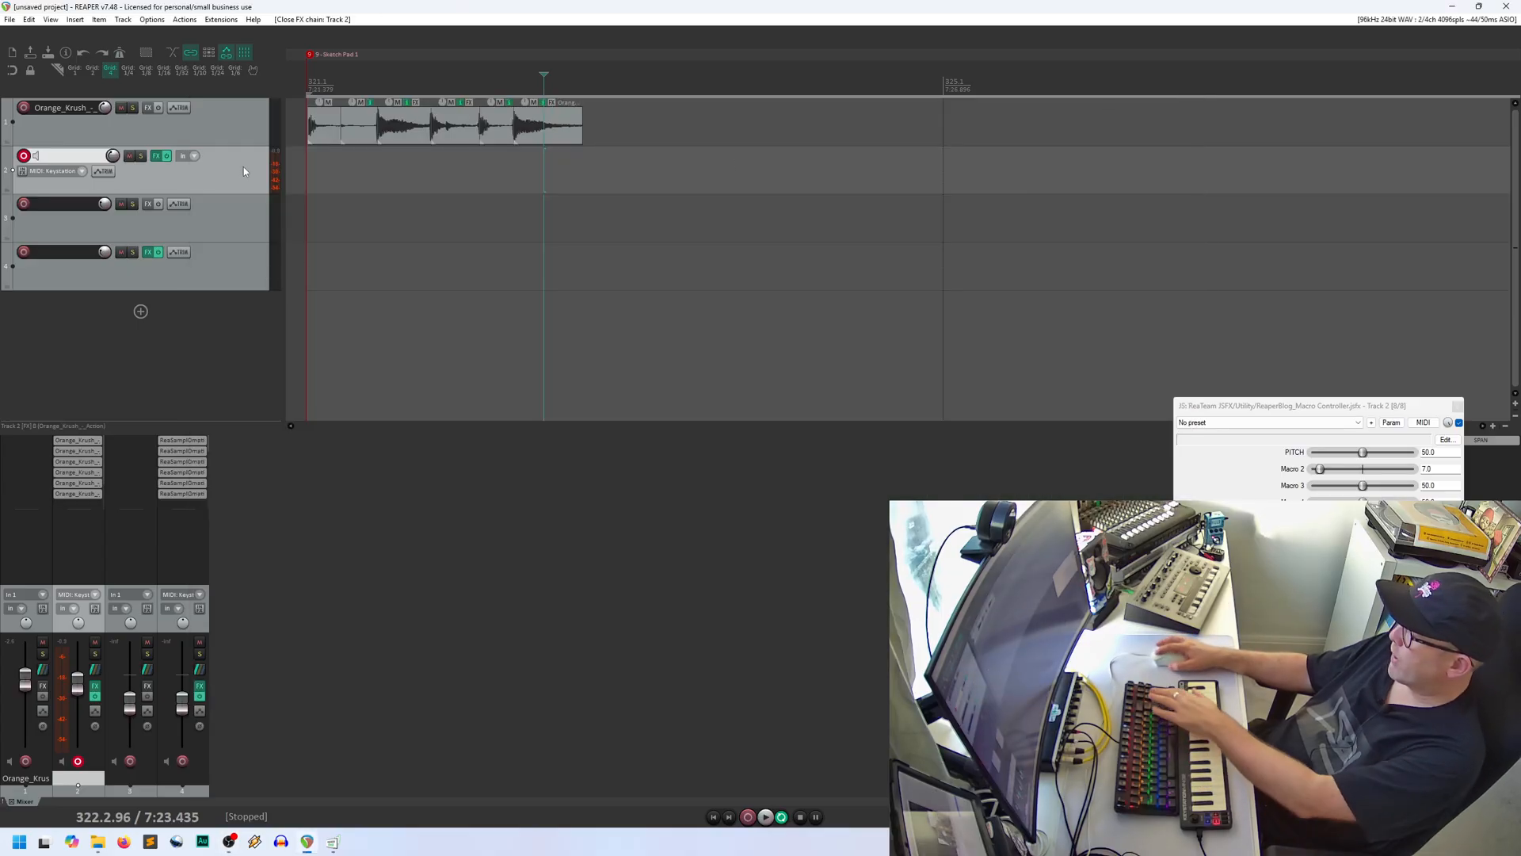
key("Delete")
key("Return")
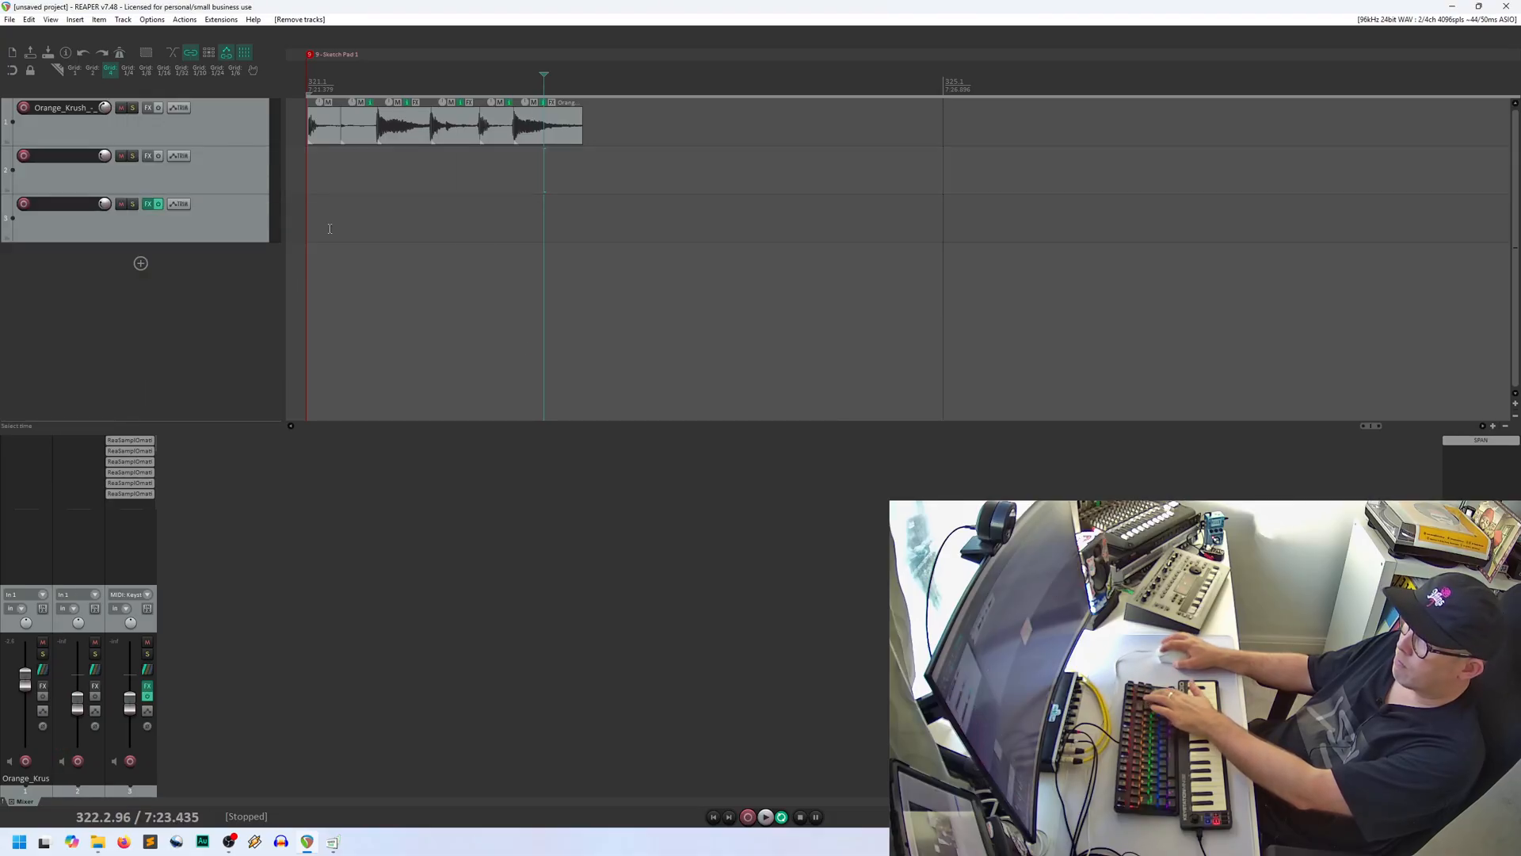
left_click(225, 173)
key("Delete")
left_click(222, 179)
key("Delete")
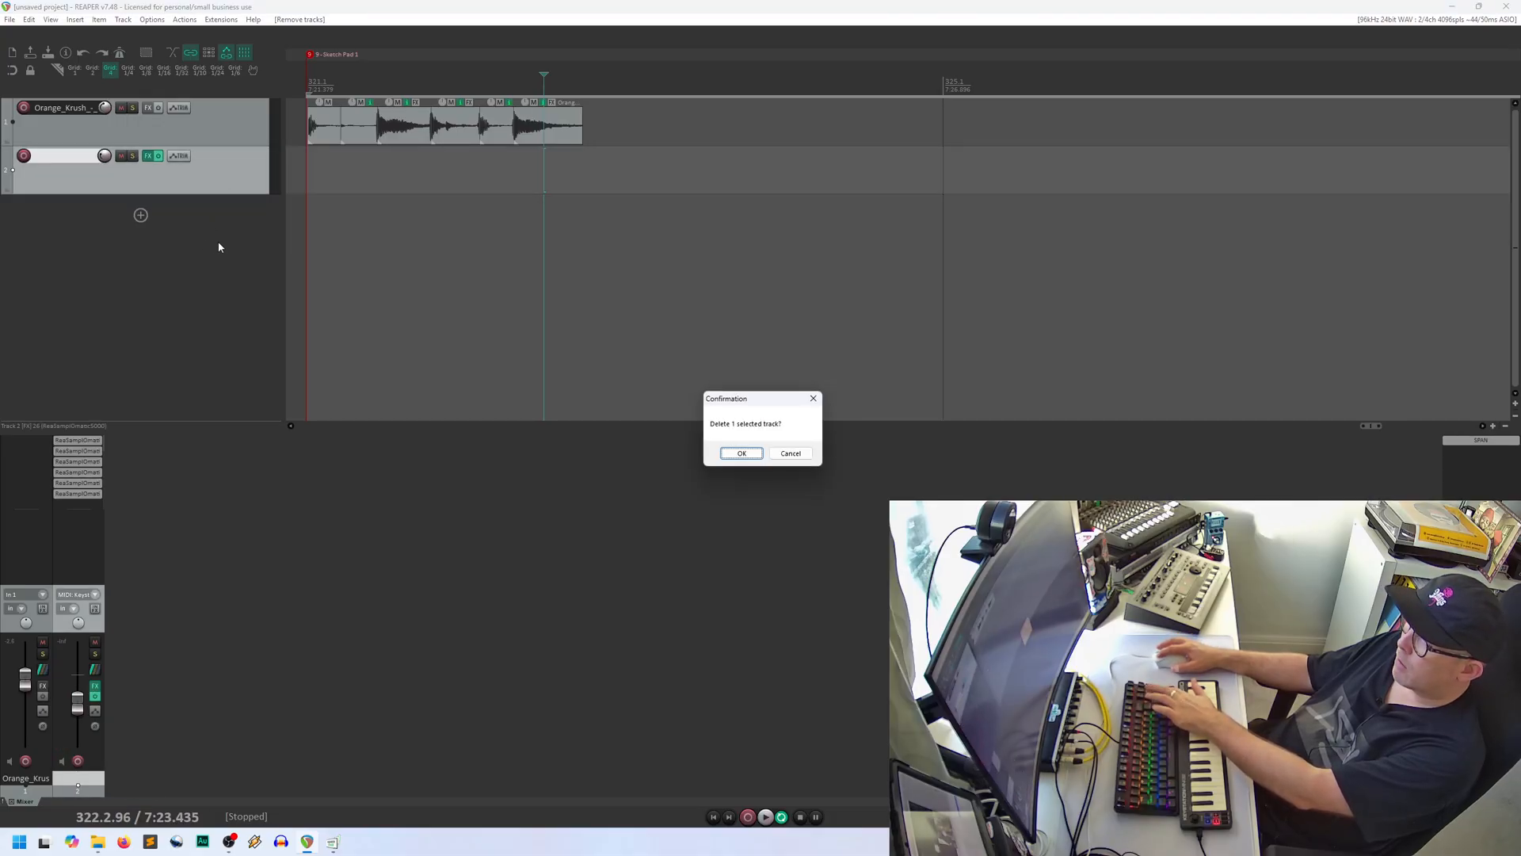
key("Return")
Step: Insert a track from the template DRUM RACK 2 (Reprazent) below the break track
right_click(180, 218)
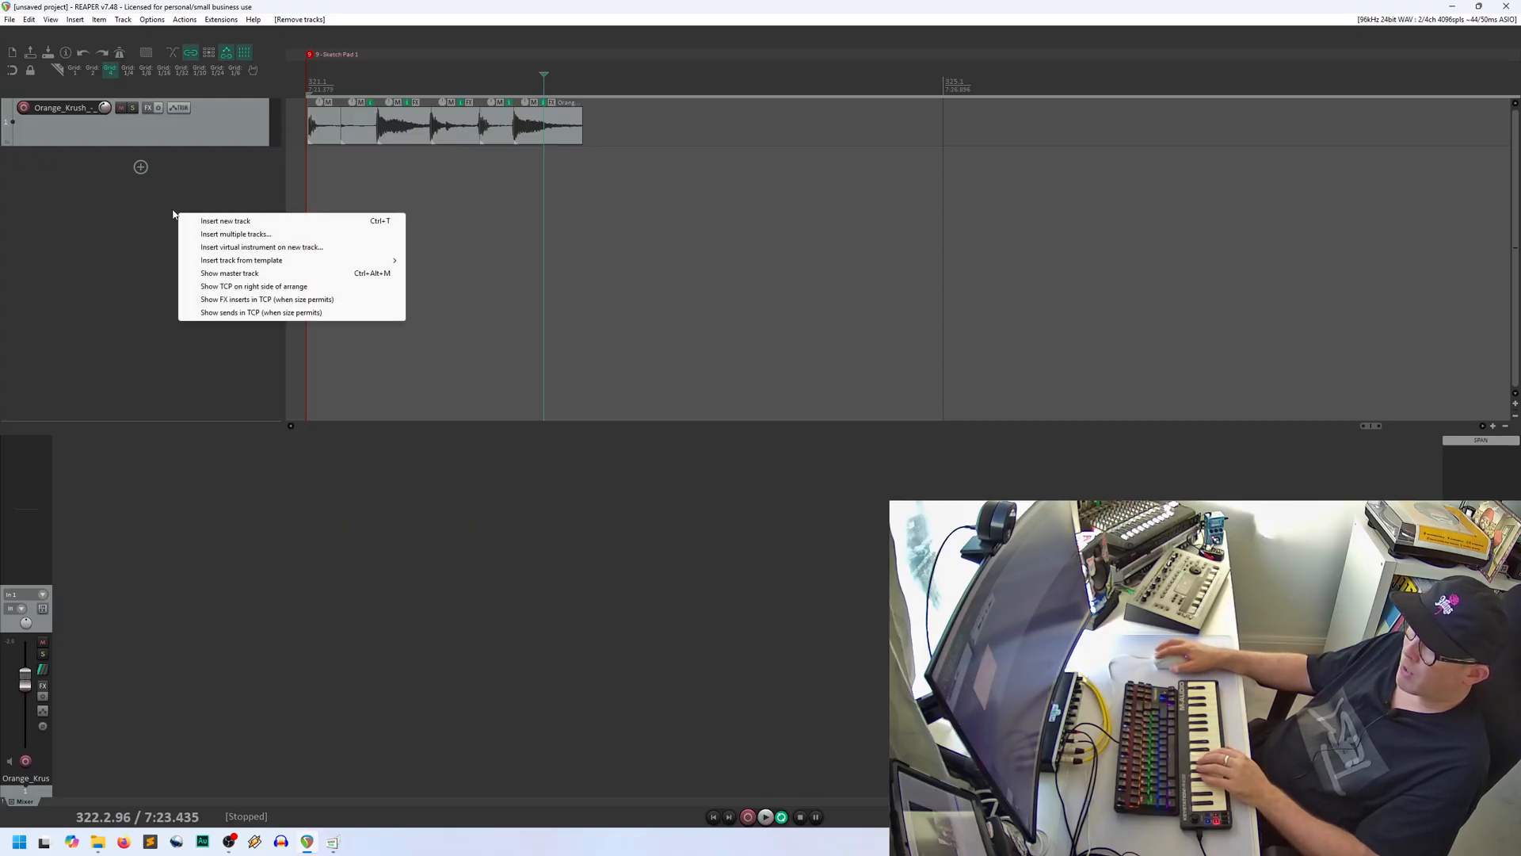
mouse_move(279, 265)
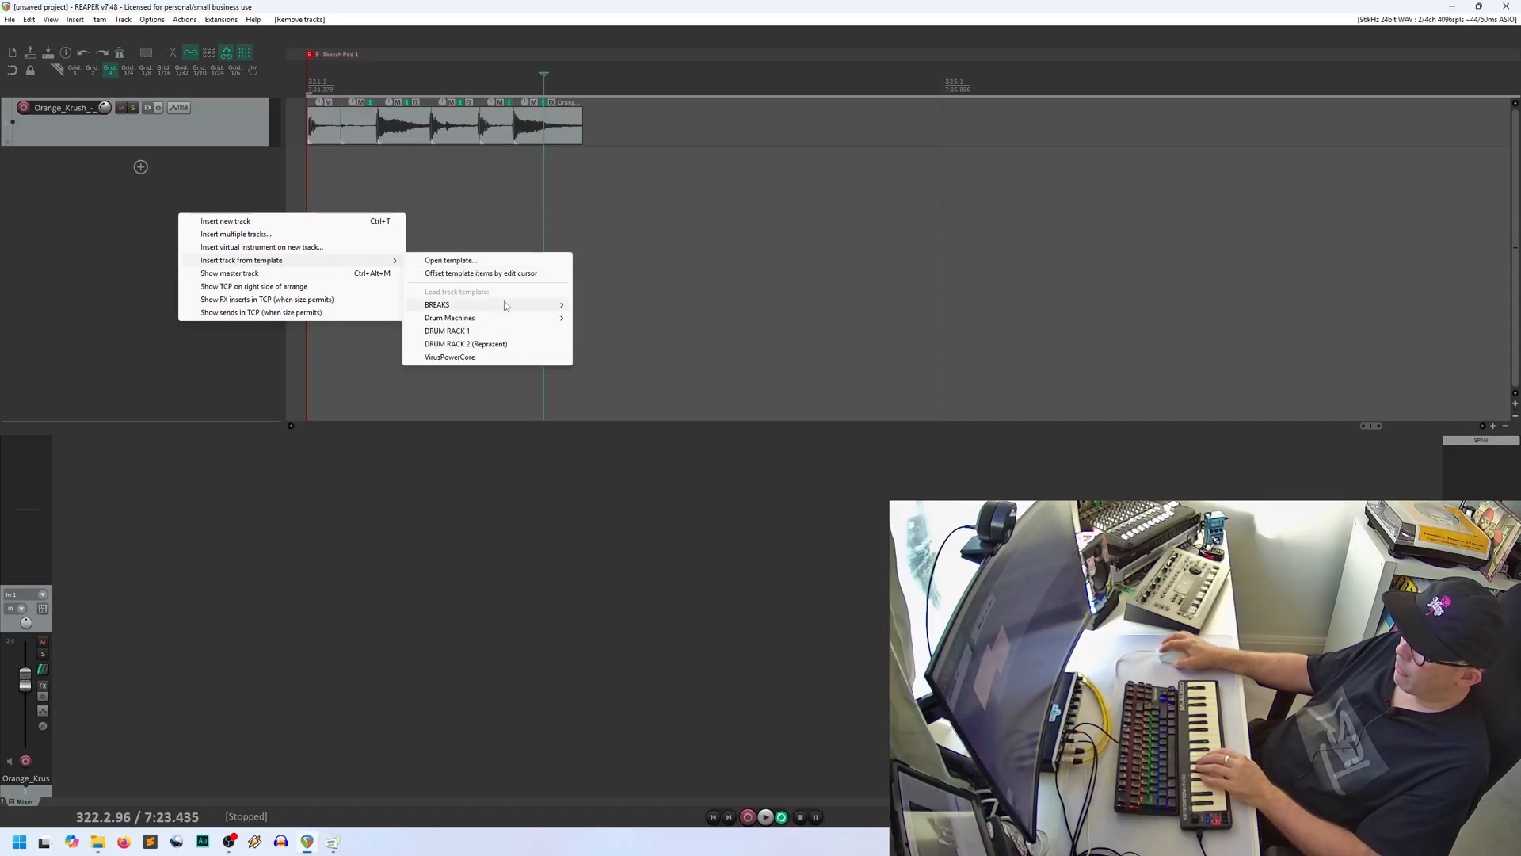
mouse_move(504, 305)
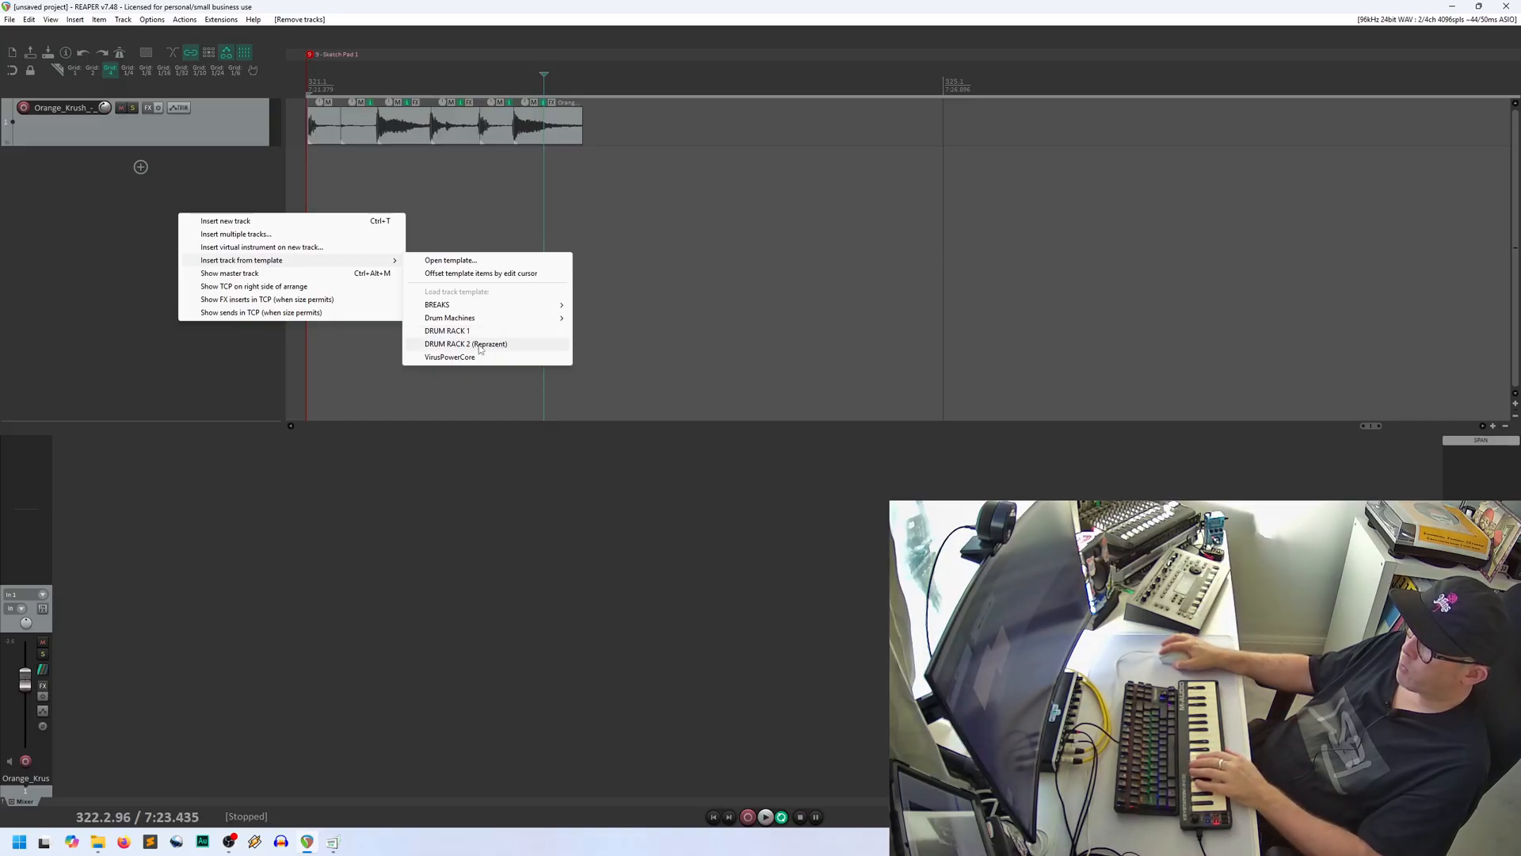
left_click(479, 344)
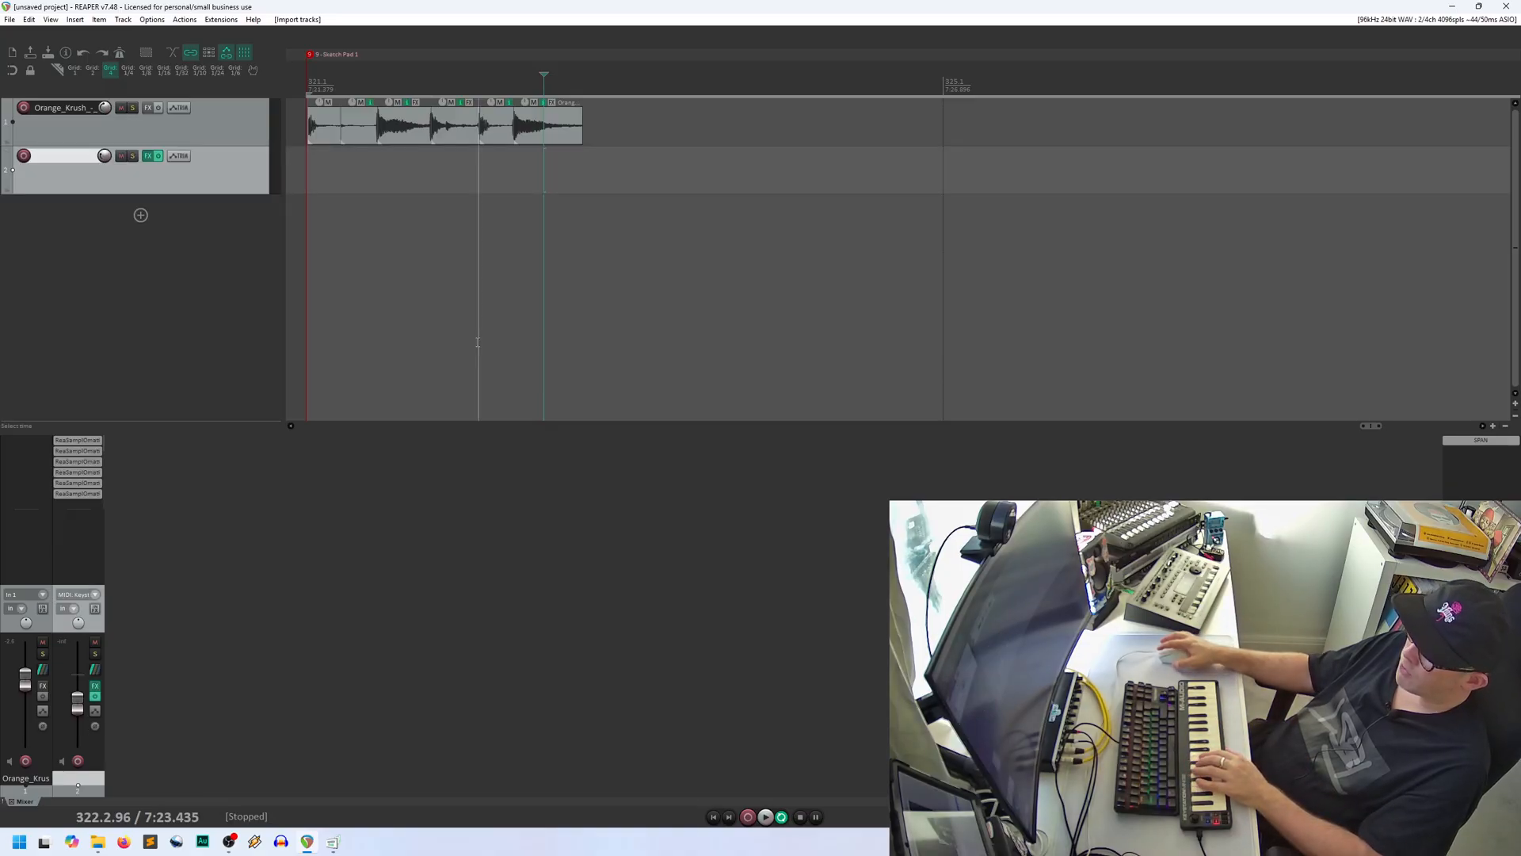
Step: Open the new track's FX chain and float its Macro Controller in a separate window
left_click(155, 158)
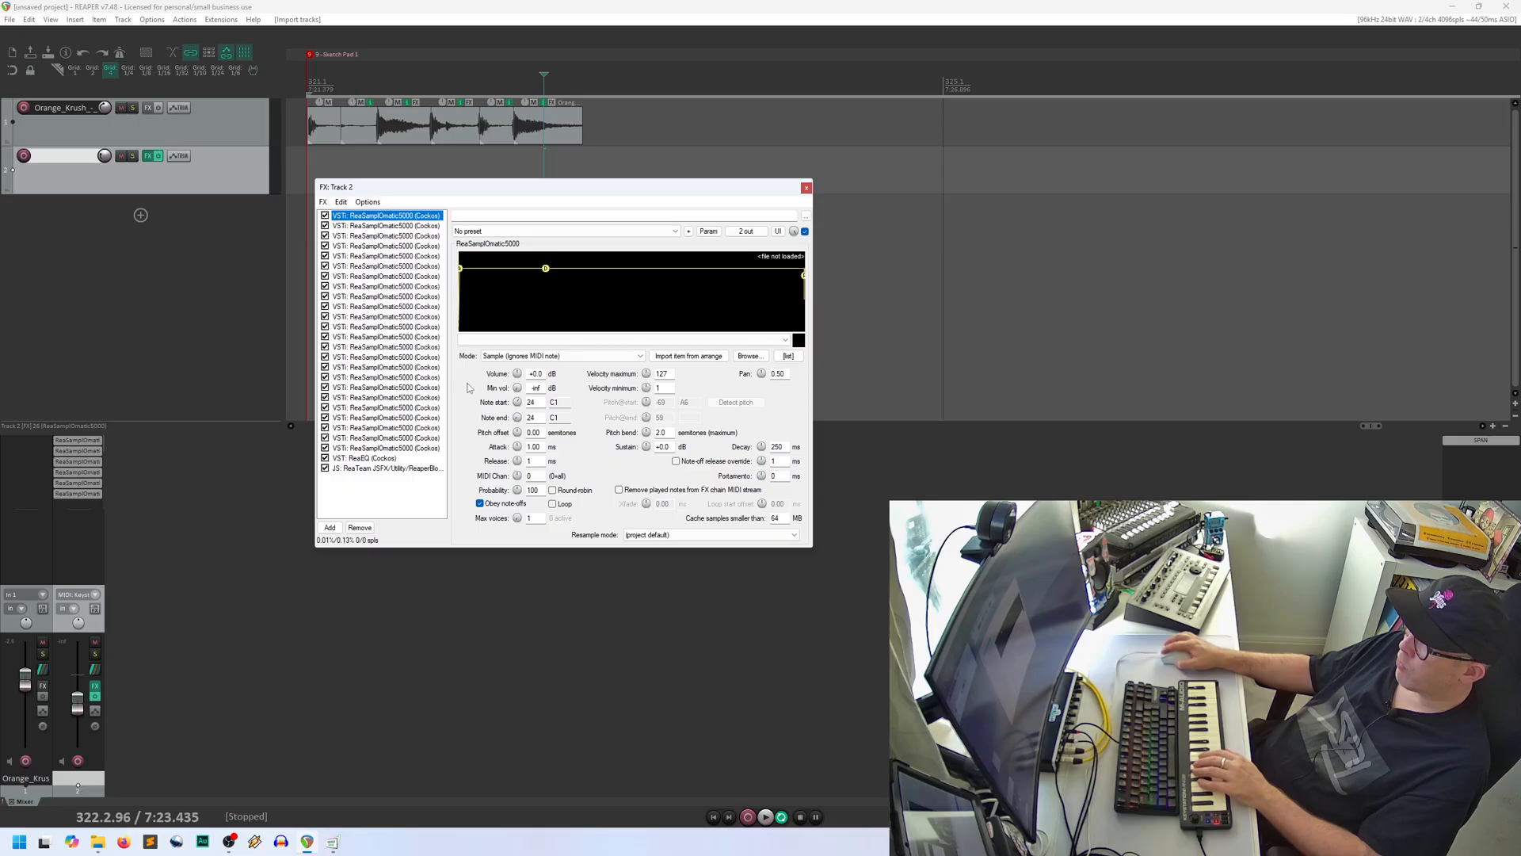
left_click(370, 459)
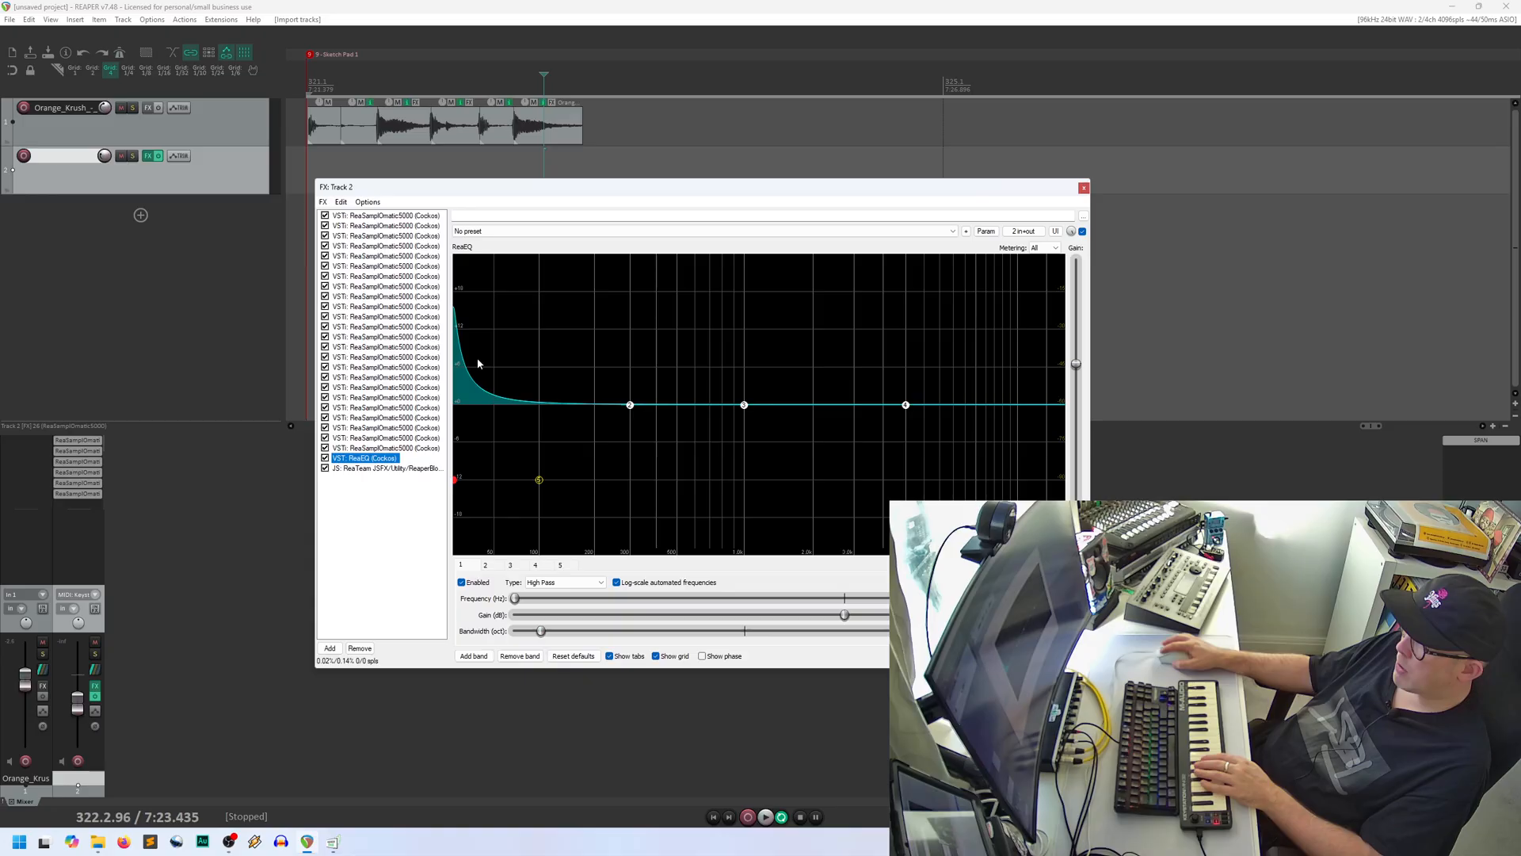
right_click(418, 469)
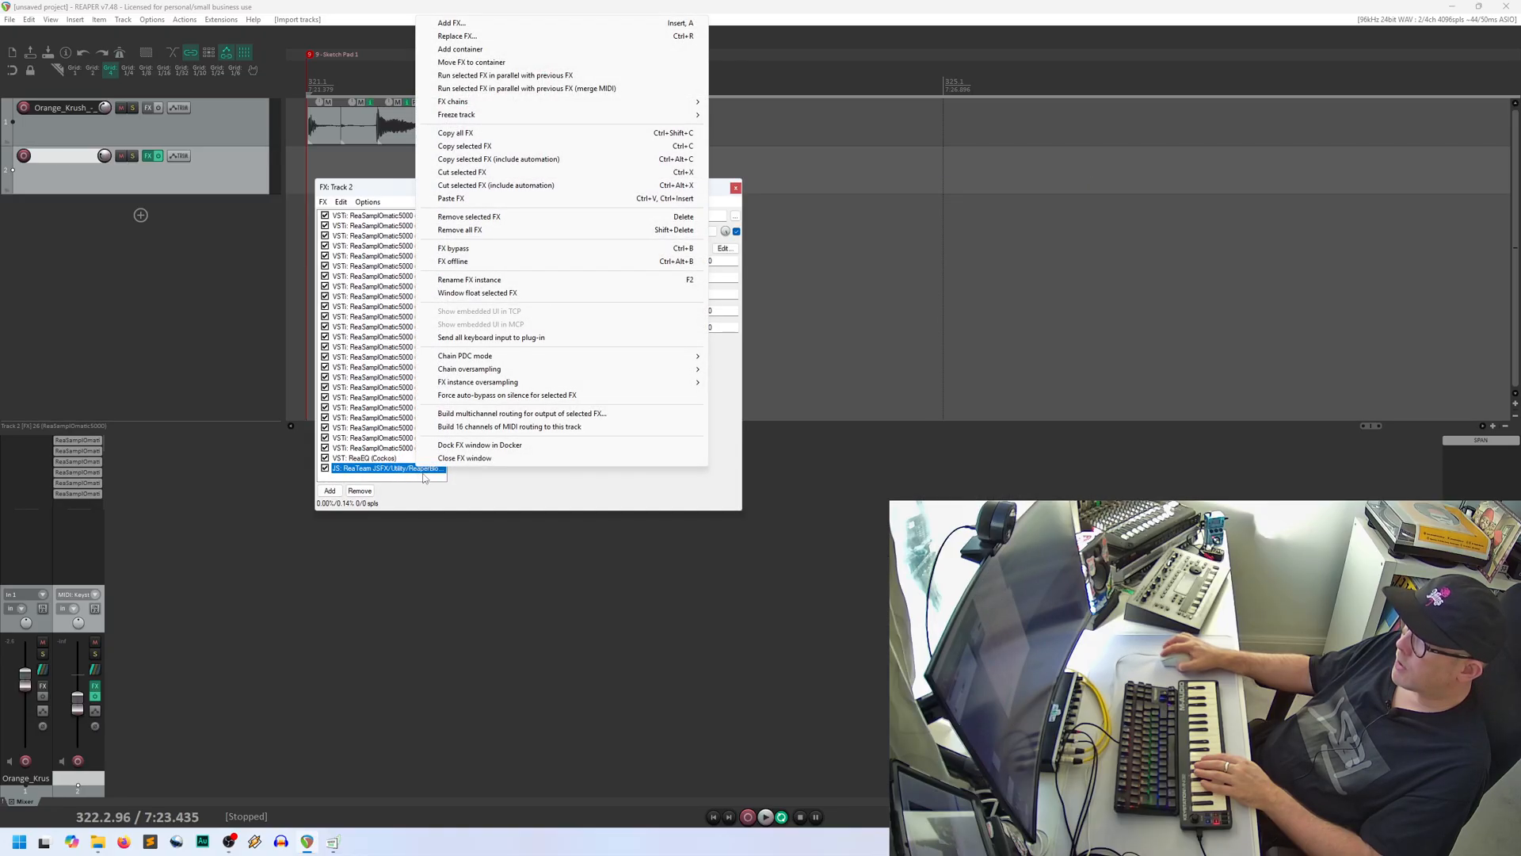
left_click(497, 488)
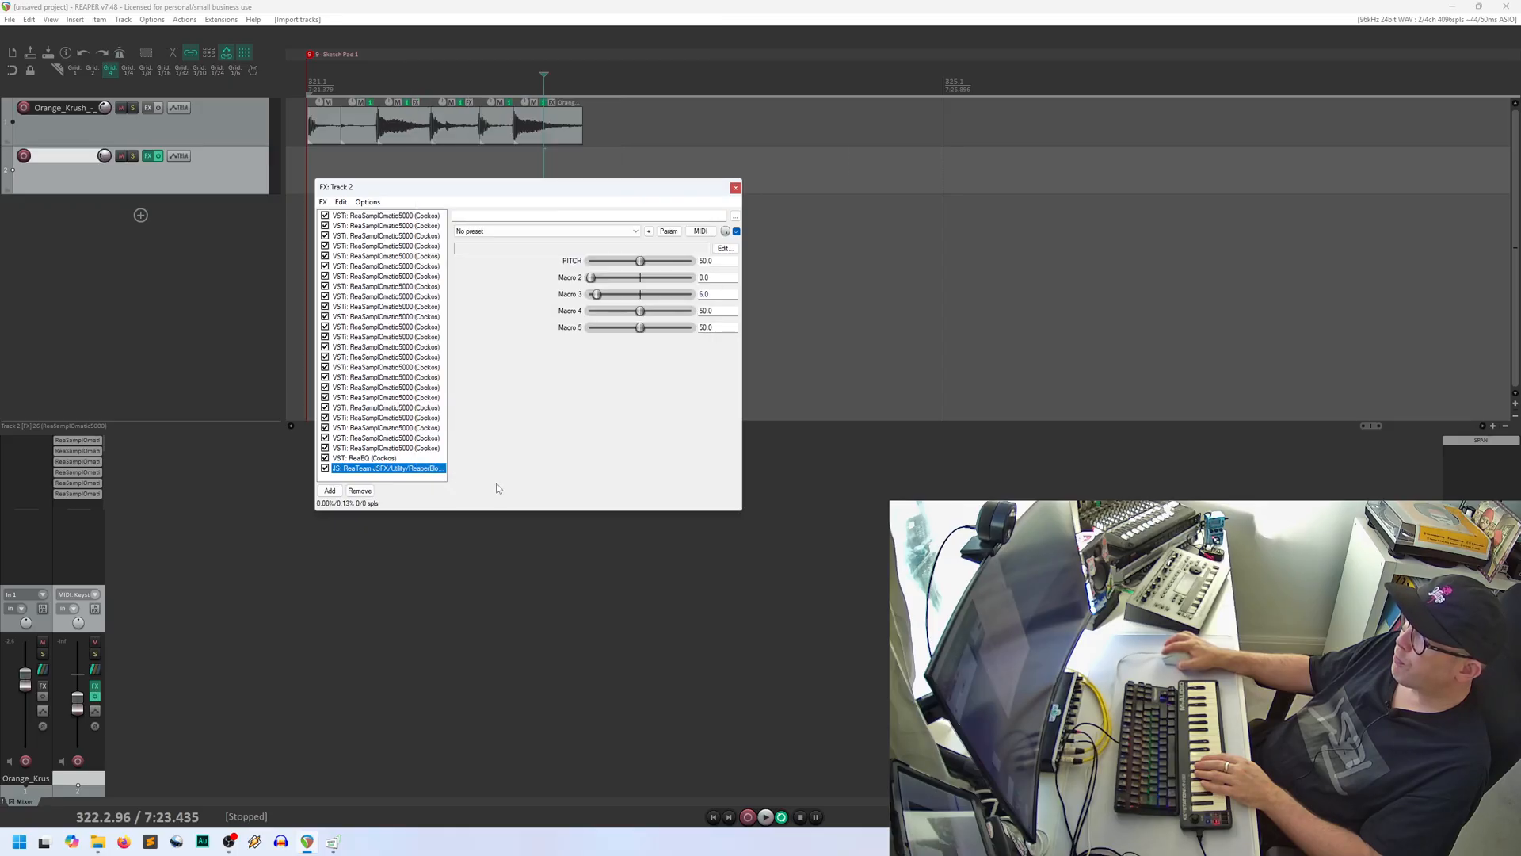
right_click(426, 475)
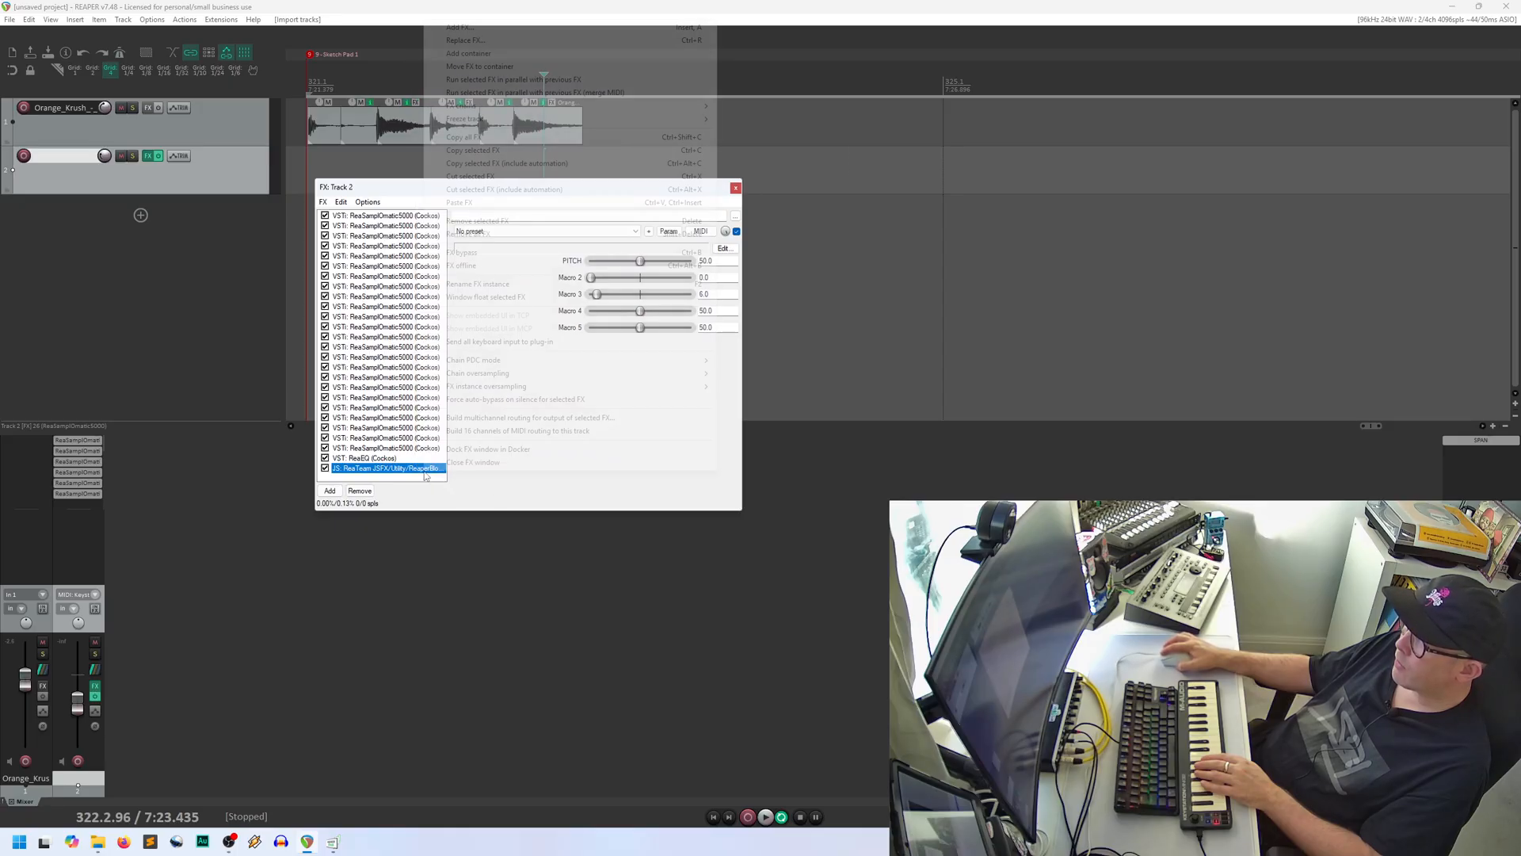
left_click(529, 297)
Step: Show ReaEQ beside the floating Macro Controller and move its high pass band to about 31.8 Hz
left_click(392, 459)
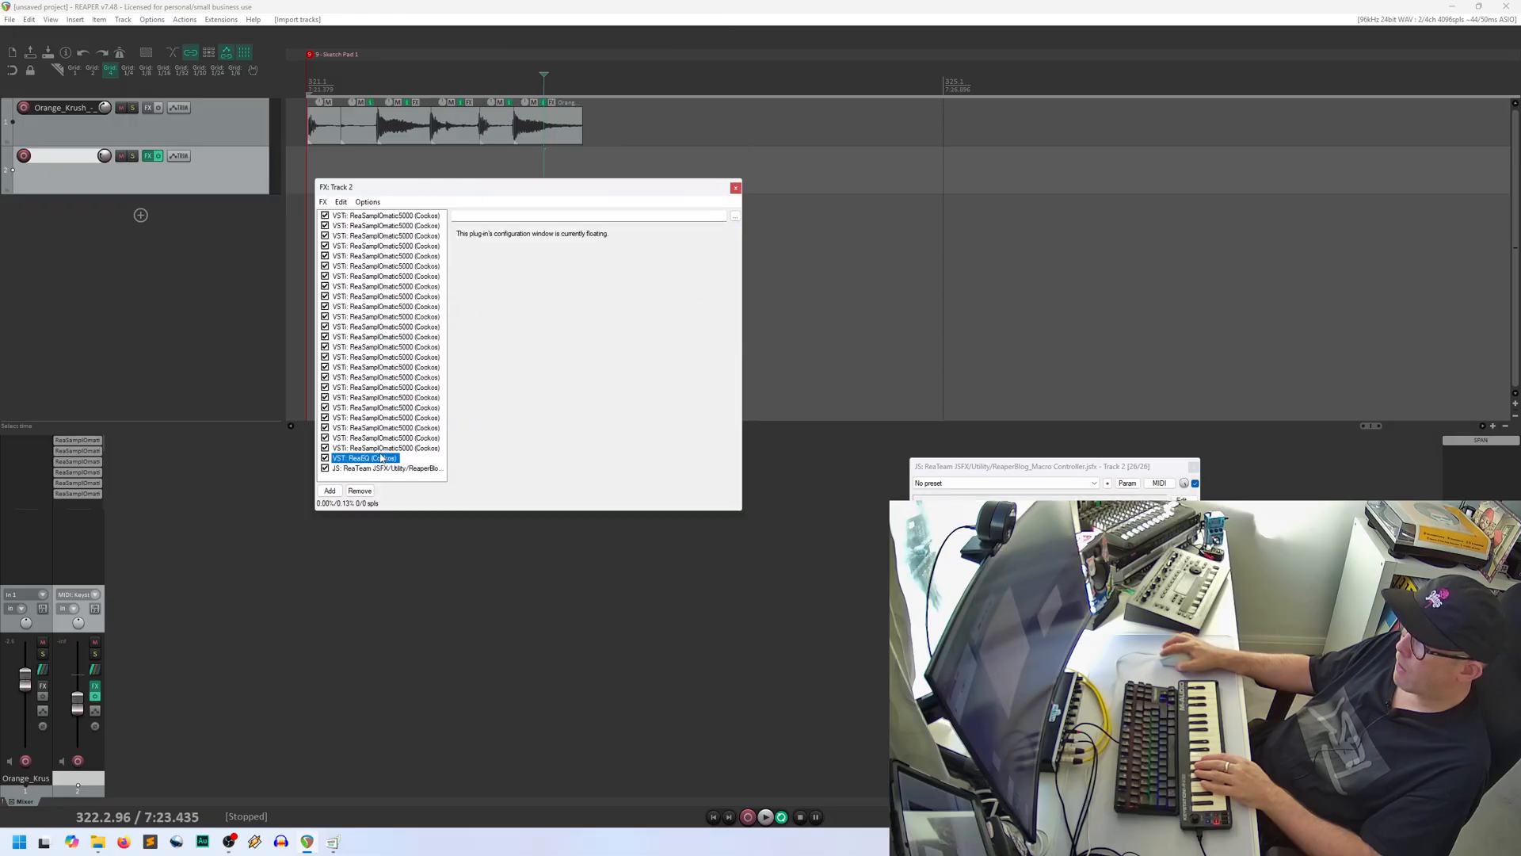
left_click_drag(689, 187, 471, 156)
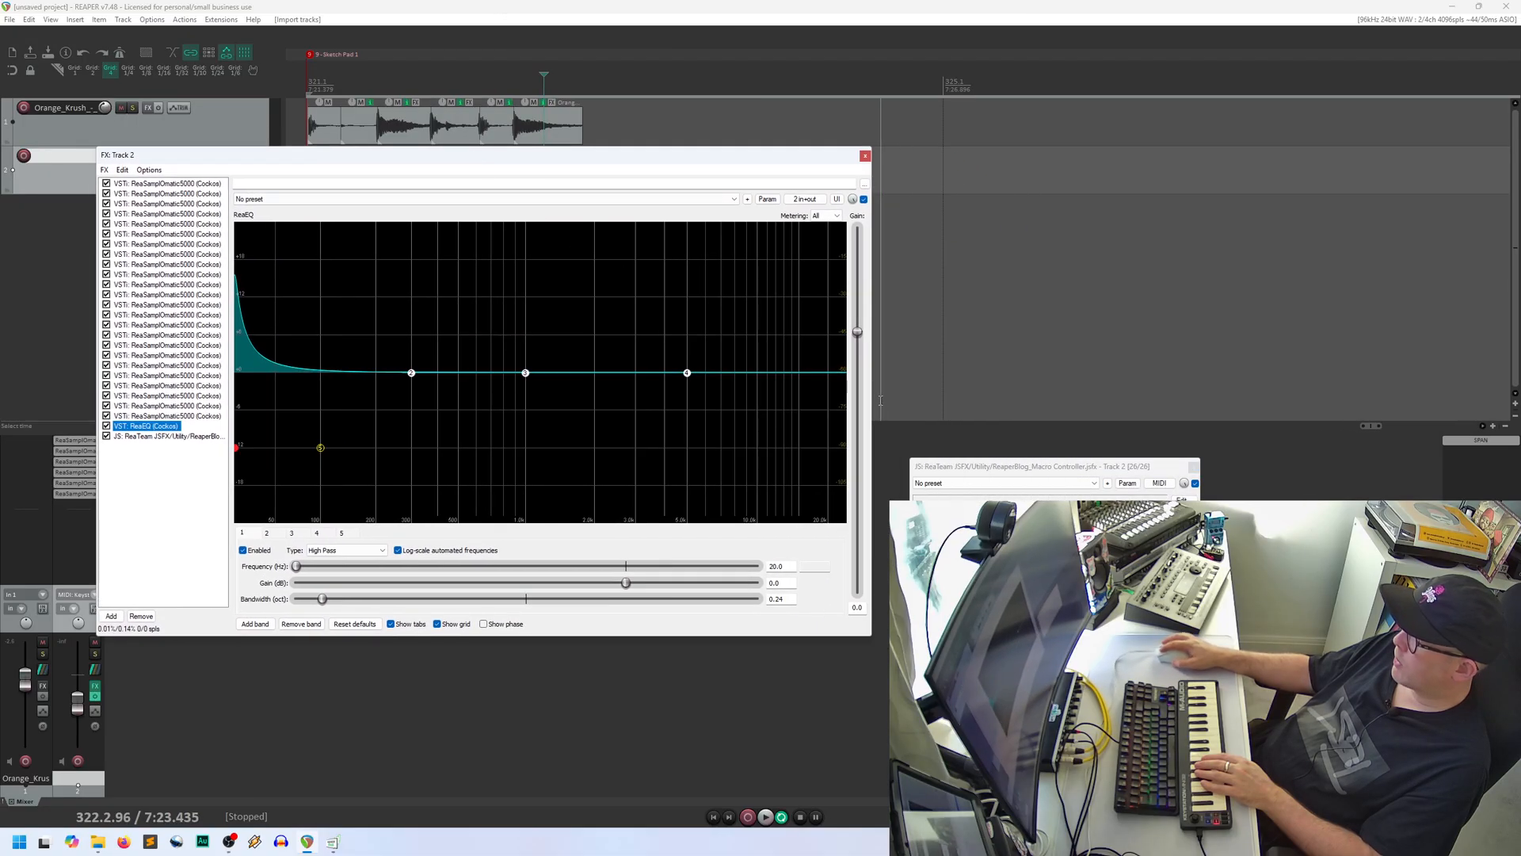
left_click_drag(968, 468, 970, 444)
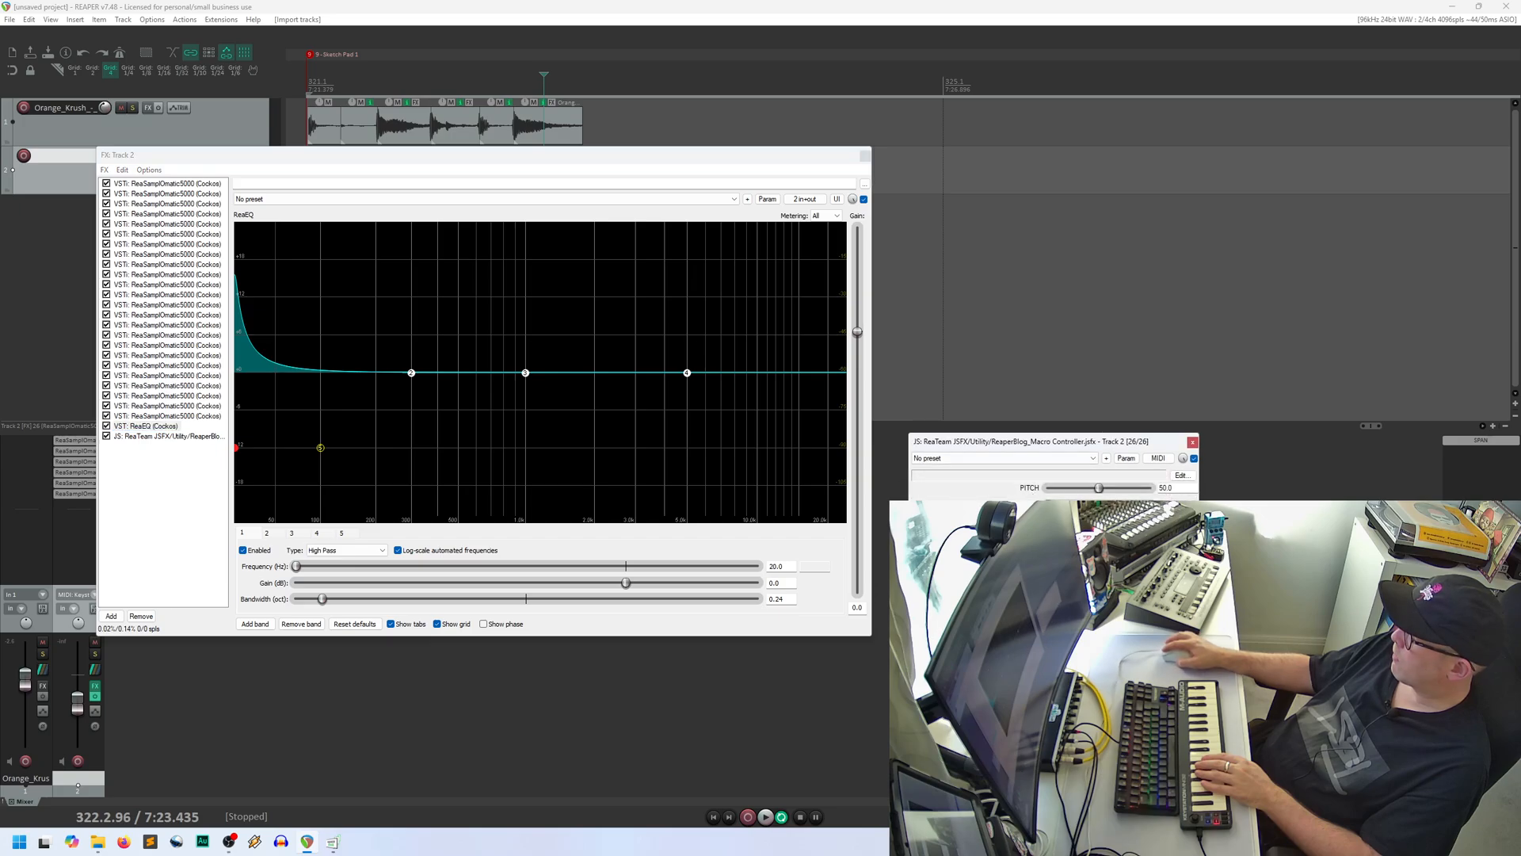
mouse_move(236, 448)
left_mouse_down()
mouse_move(795, 447)
mouse_move(238, 448)
mouse_move(784, 448)
mouse_move(252, 448)
left_mouse_up()
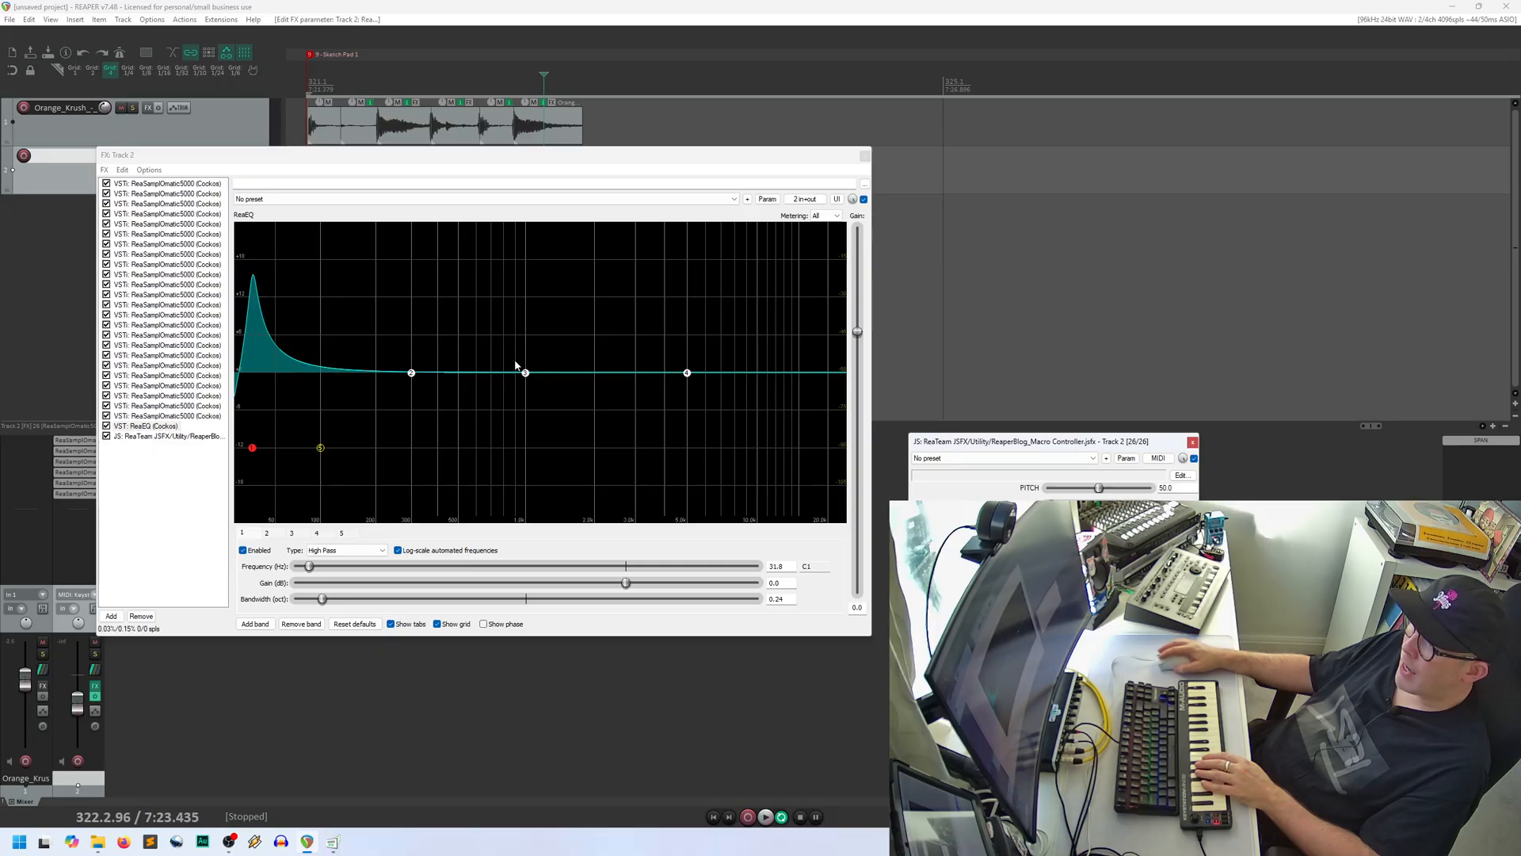
Step: Go through the template's ReaSamplOmatic5000 instances in order and examine the note start and end assigned to each
left_click(179, 184)
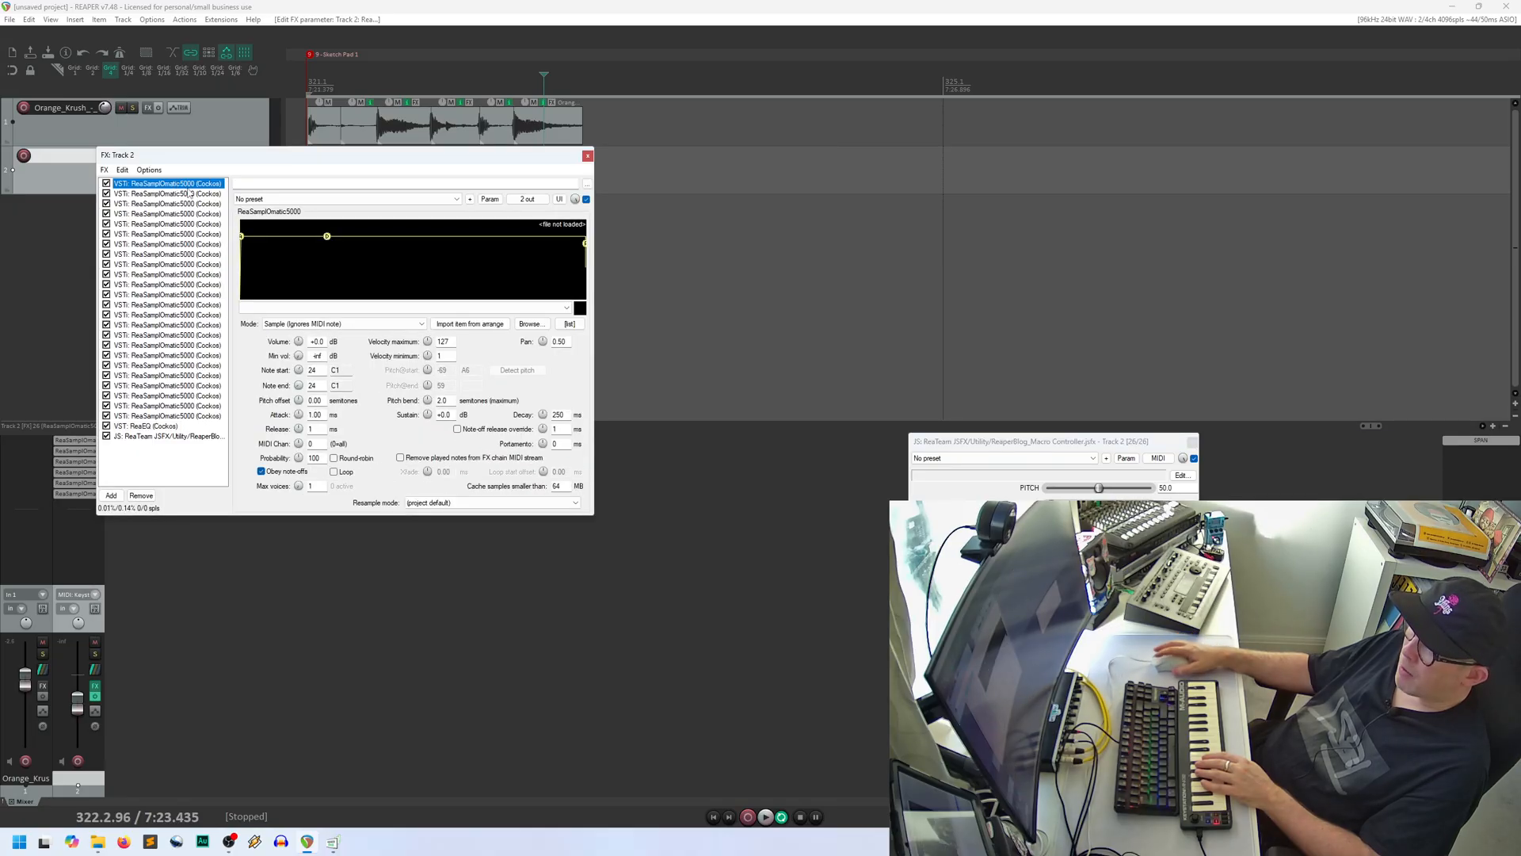
left_click(188, 195)
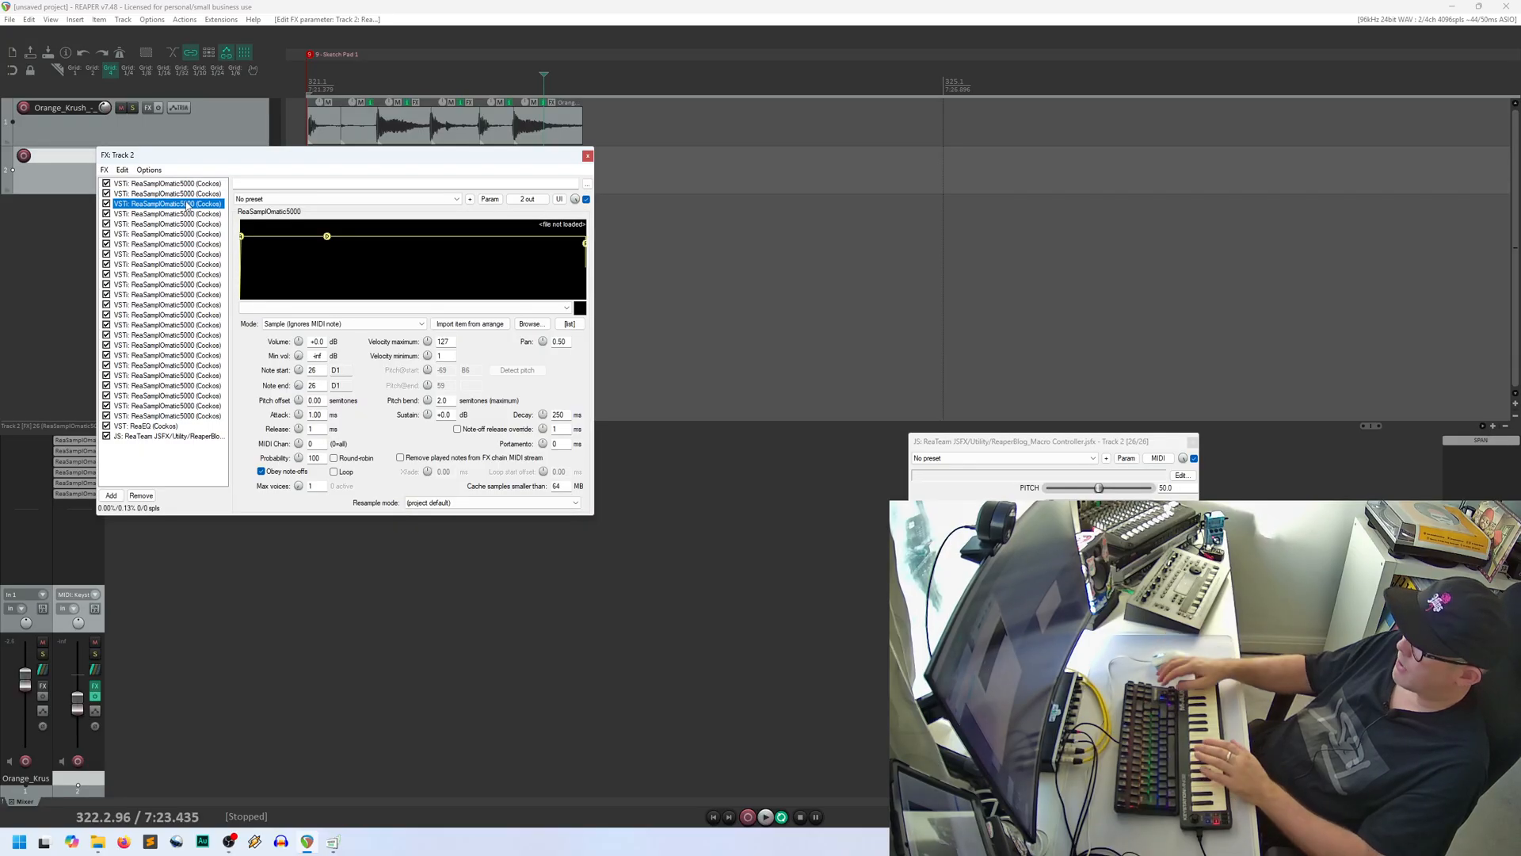
left_click(190, 214)
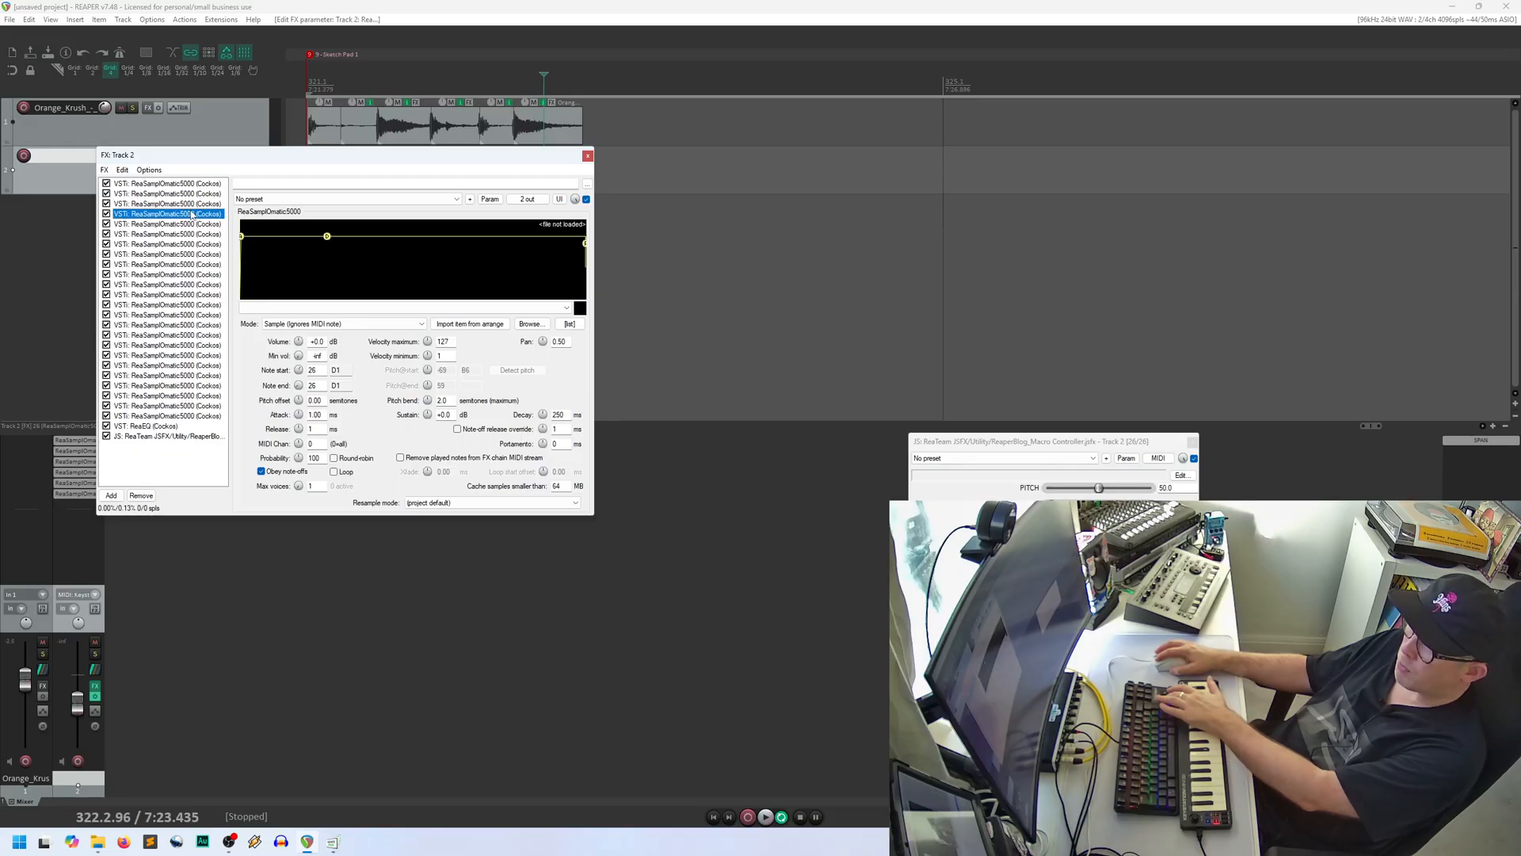
left_click(198, 223)
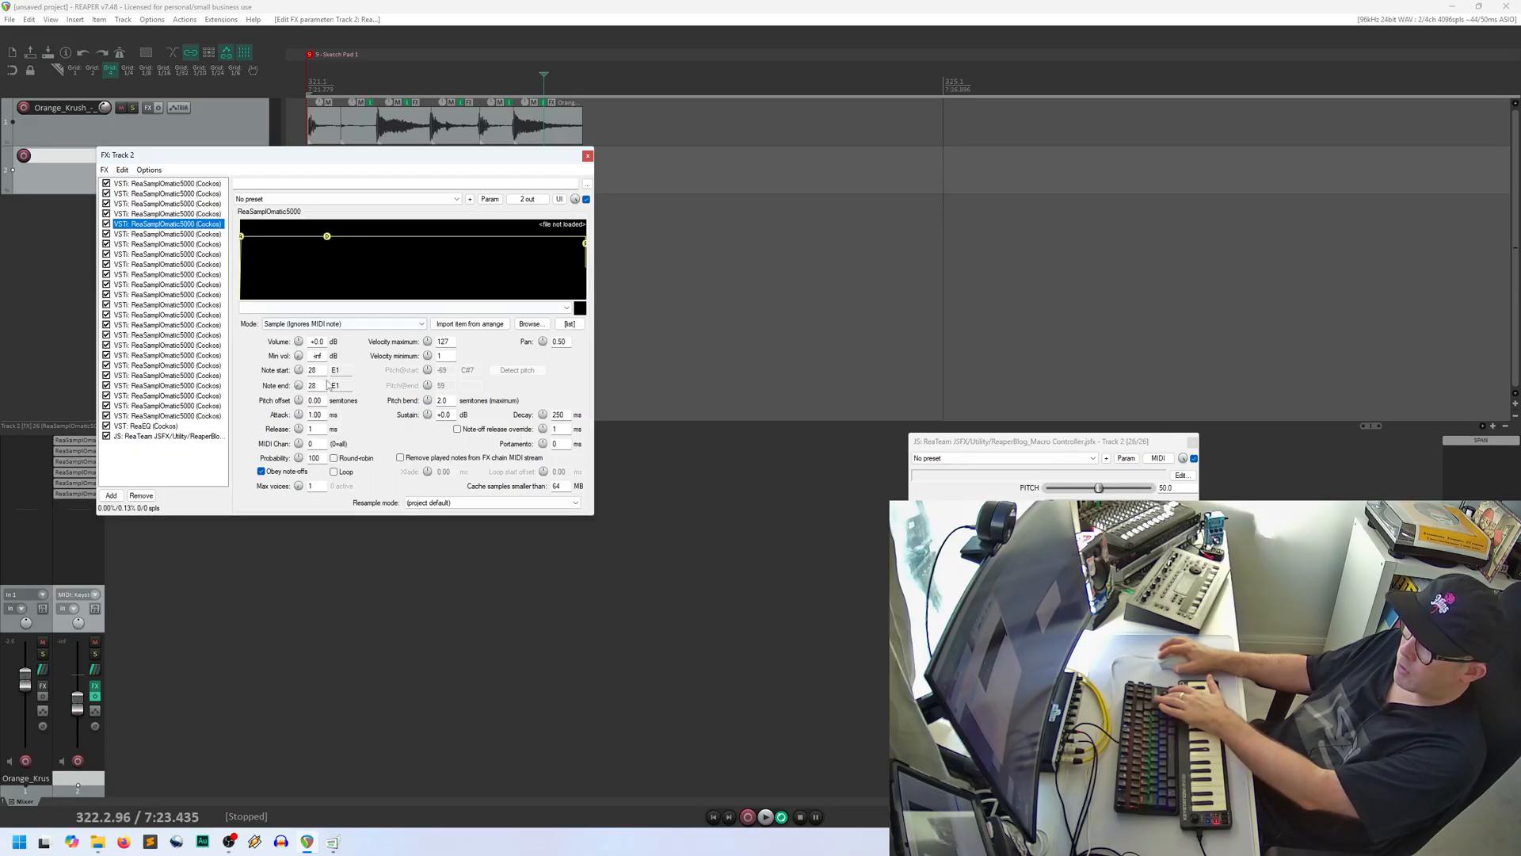
key("Down")
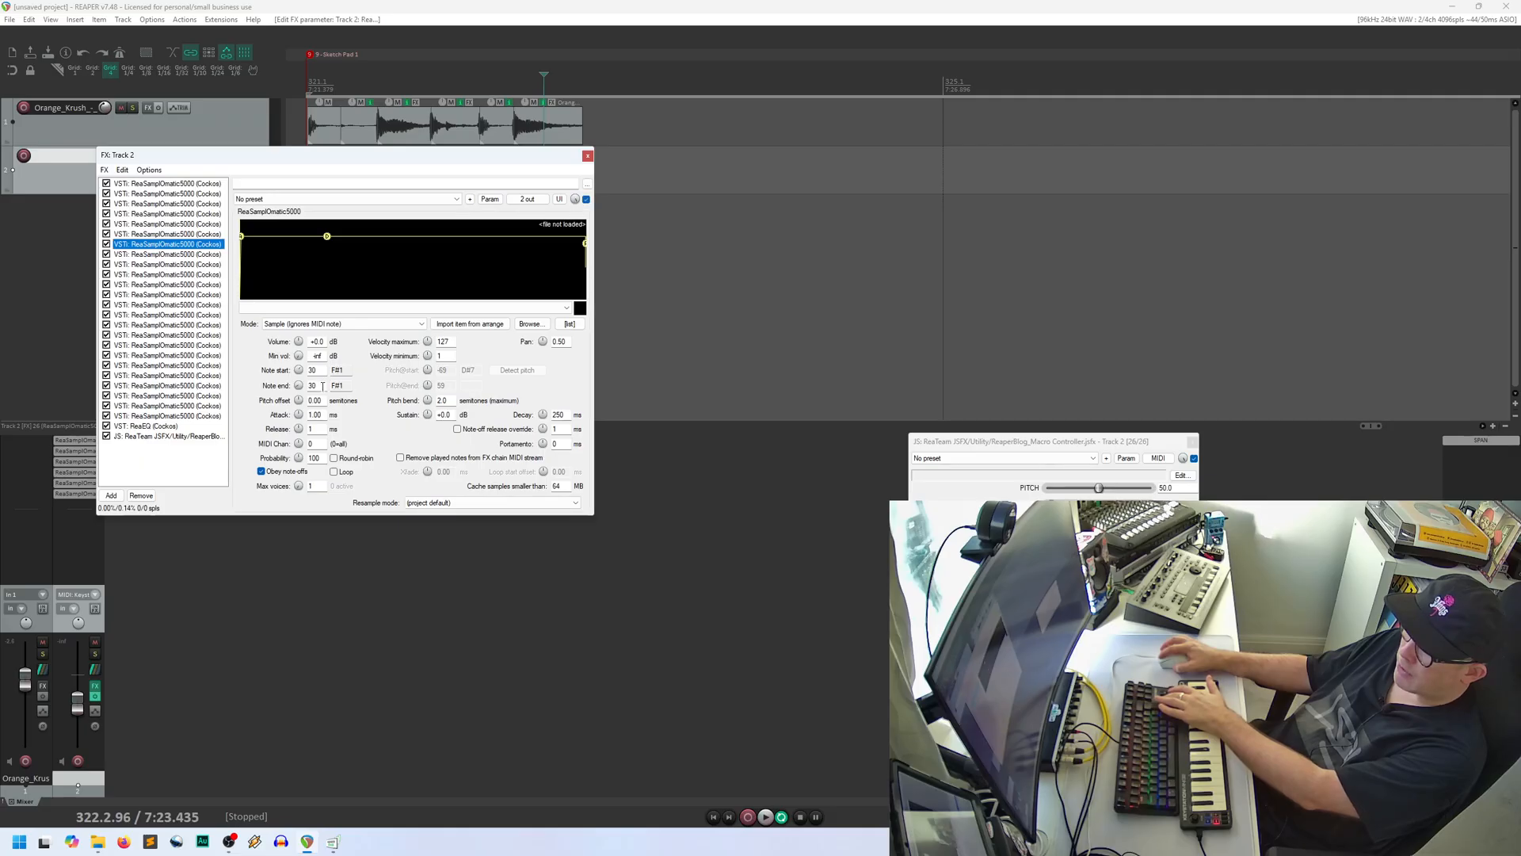
key("Down")
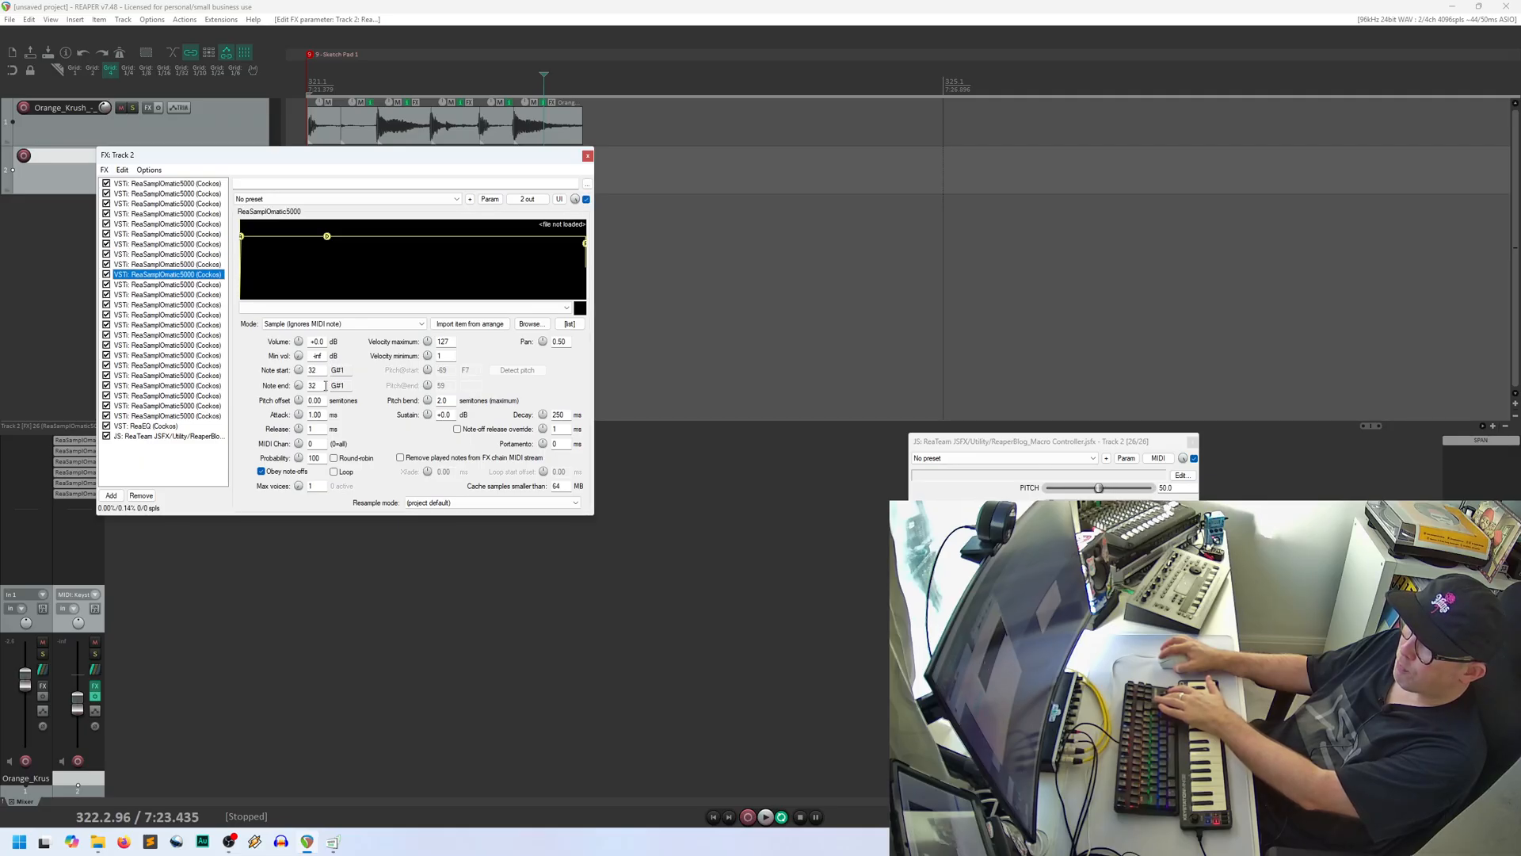
key("Down")
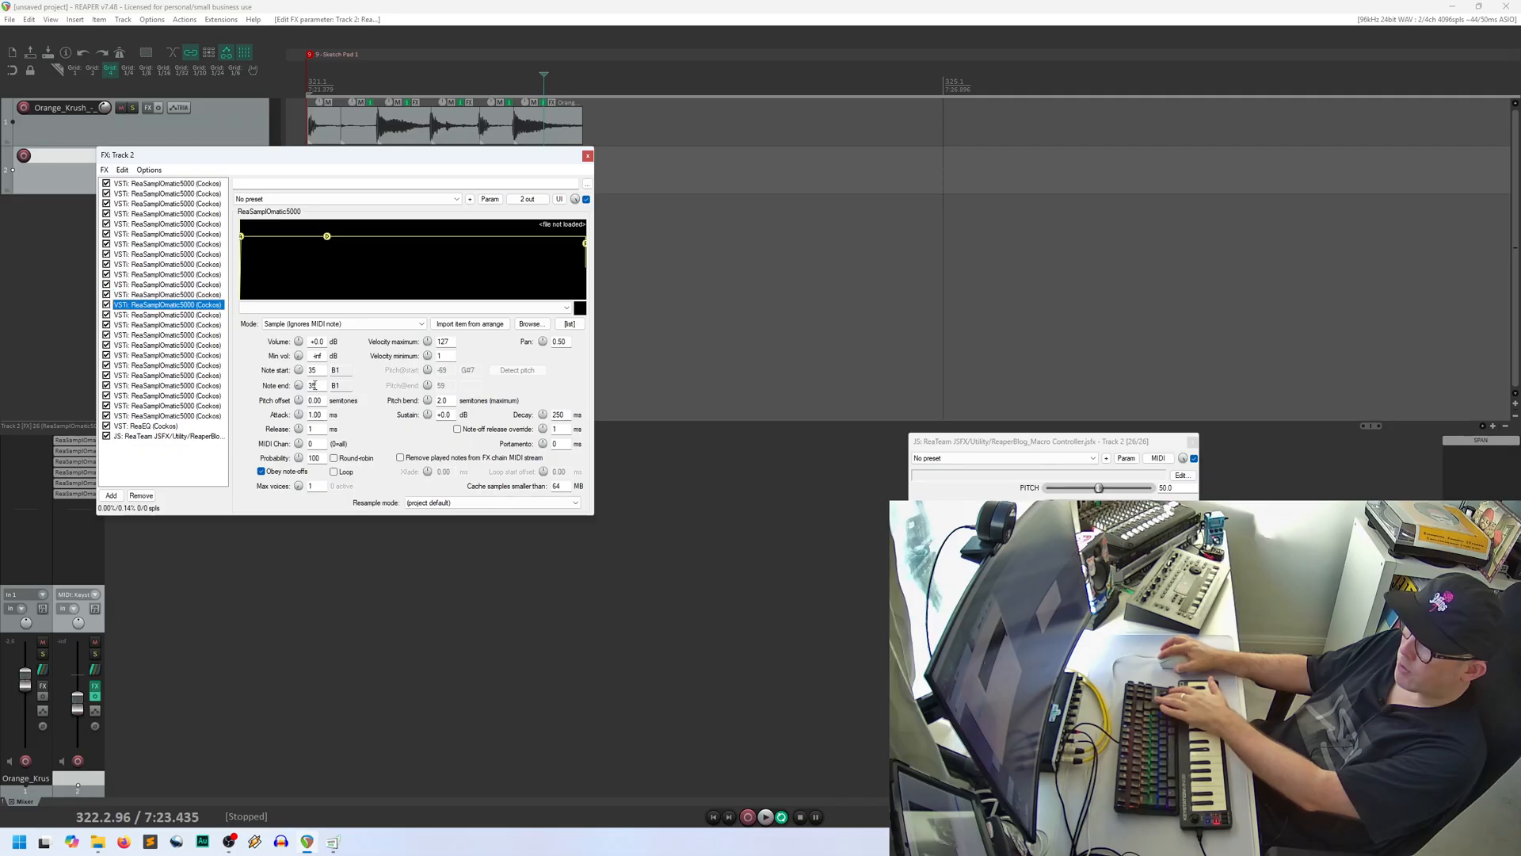
Step: Import the first three break slices from the arrange view into the sampler instances assigned to notes 24, 25 and 26
key("Home")
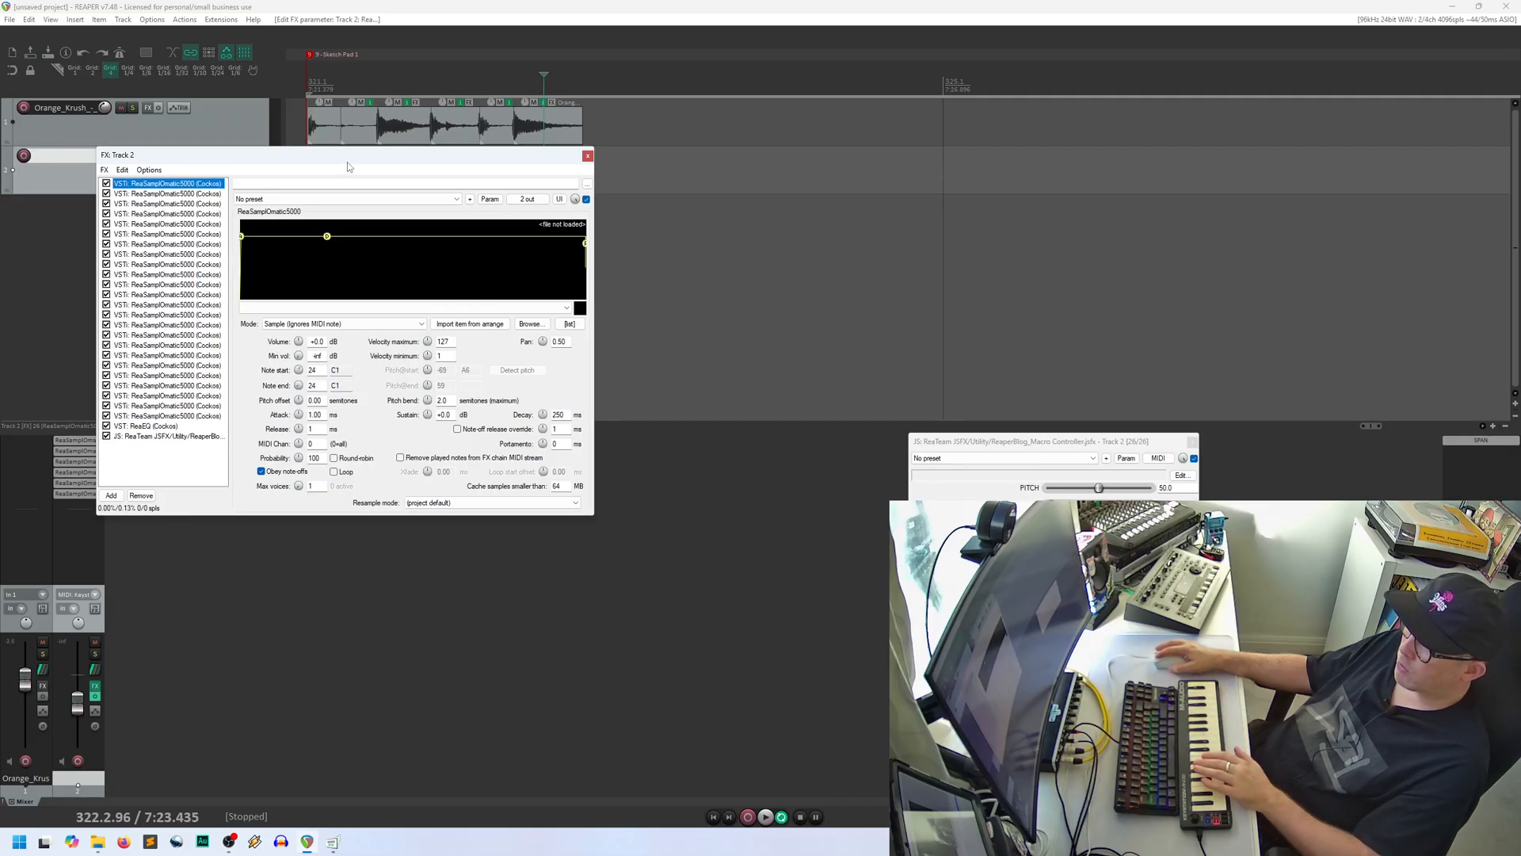
left_click_drag(349, 156, 392, 208)
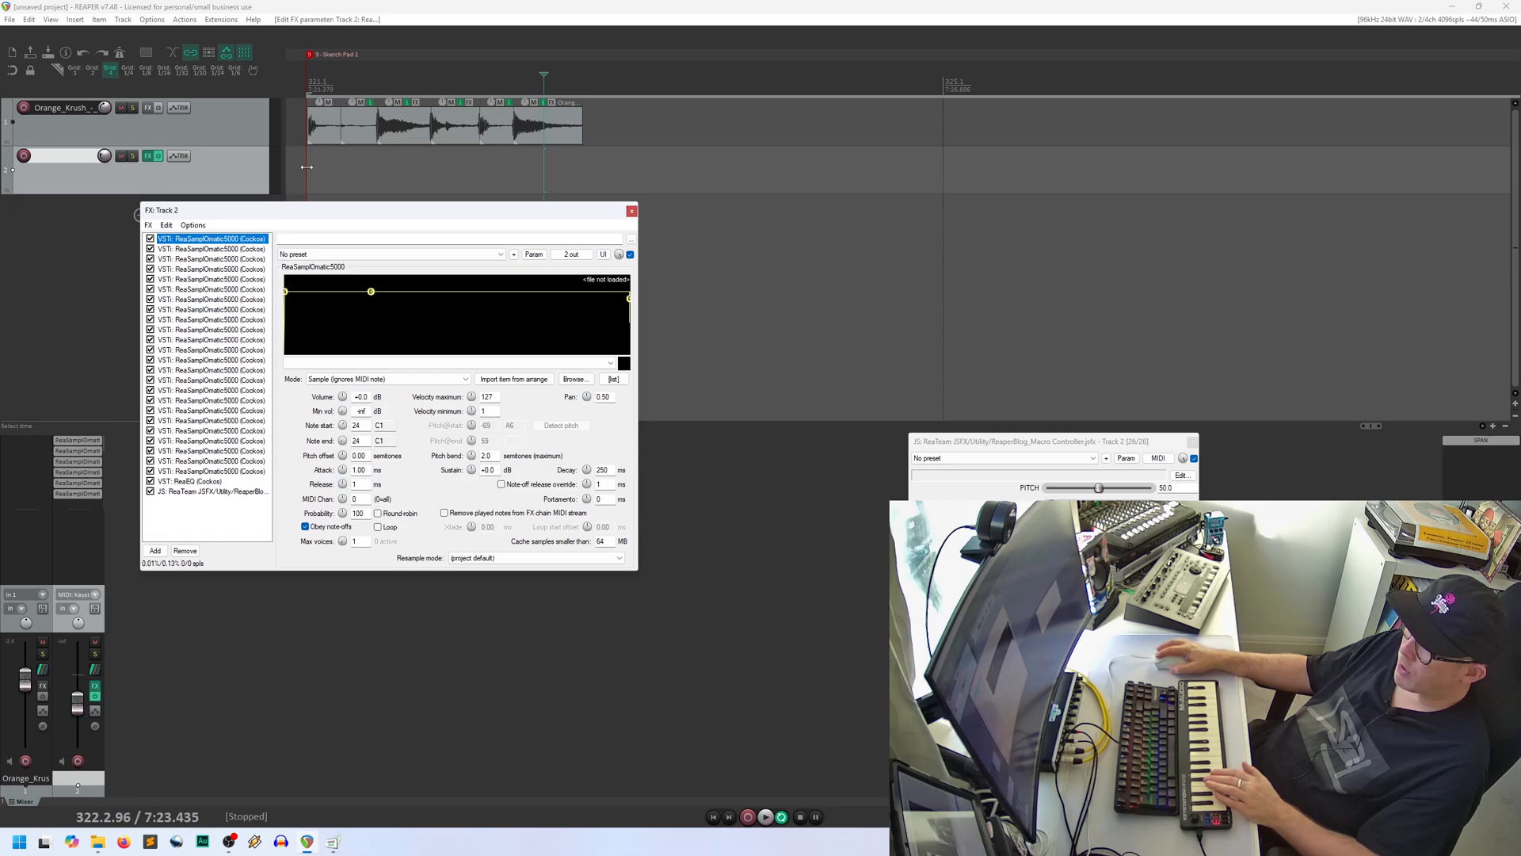
left_click(323, 130)
left_click(513, 379)
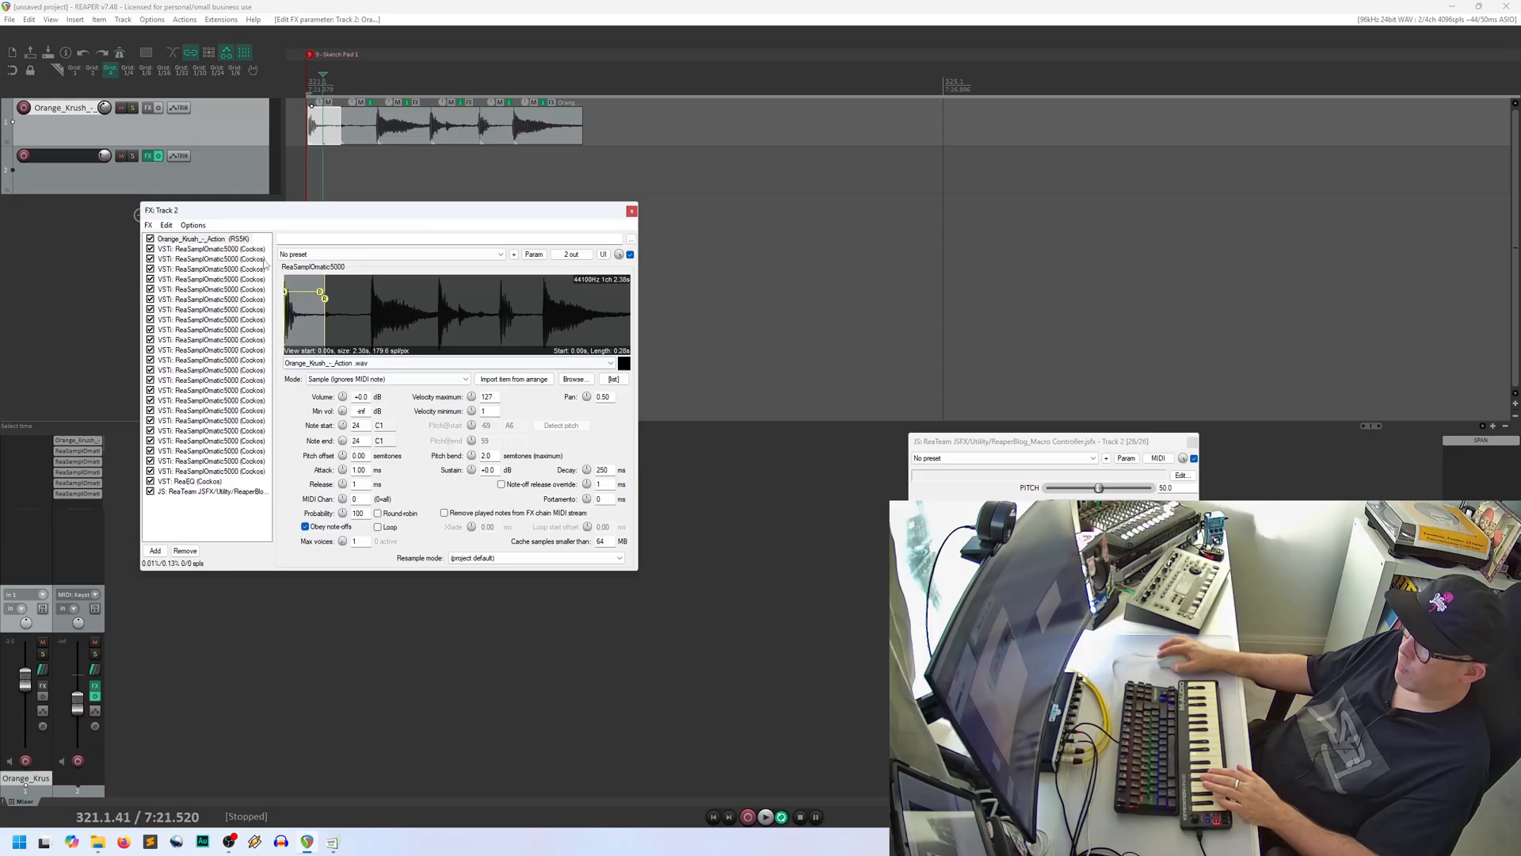
key("Down")
left_click(354, 142)
left_click(510, 380)
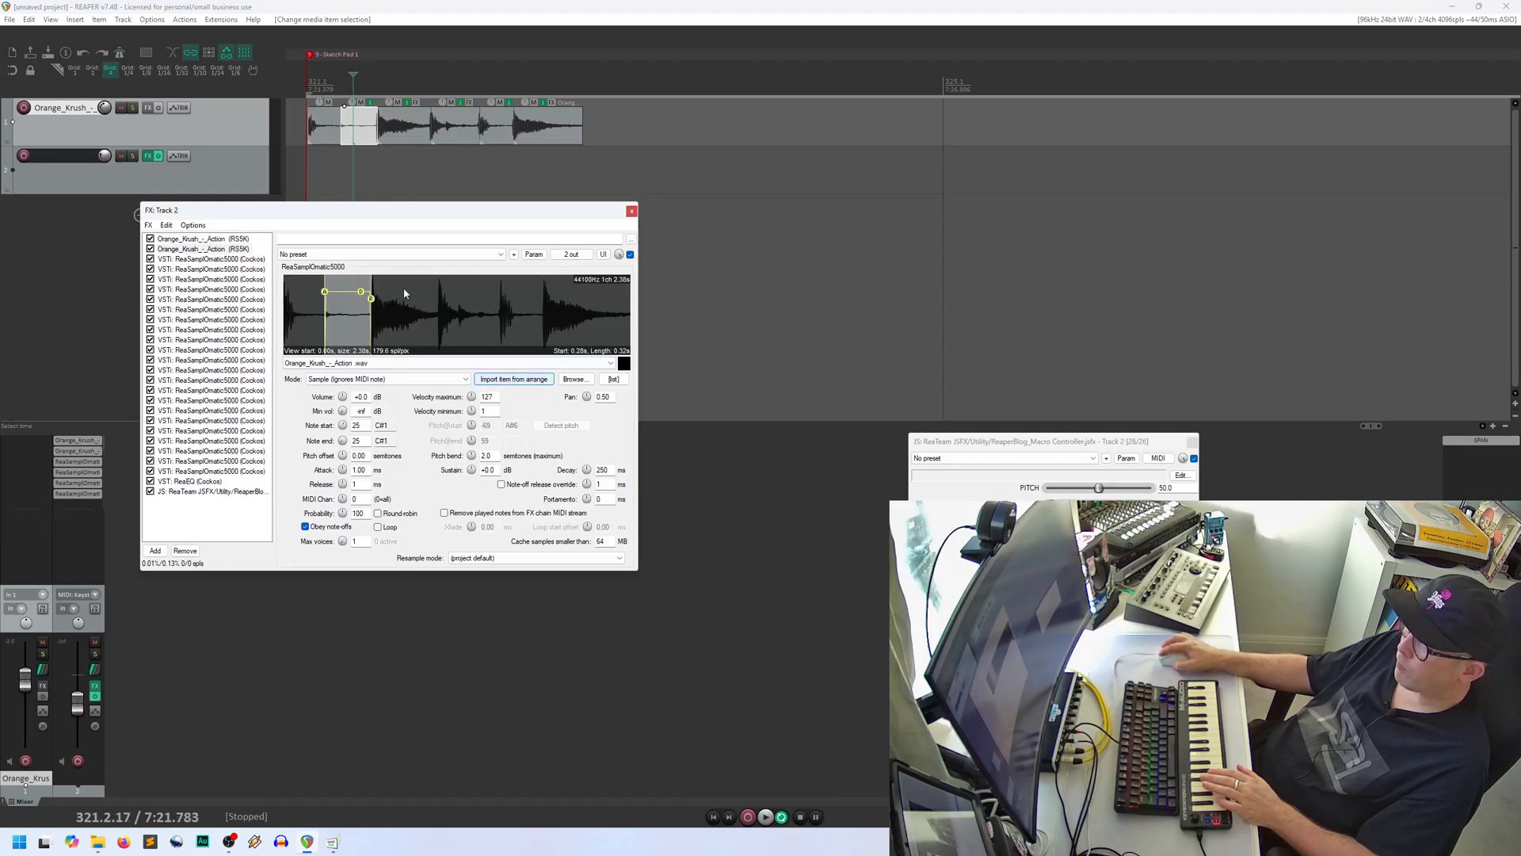
key("Down")
left_click(396, 126)
left_click(511, 380)
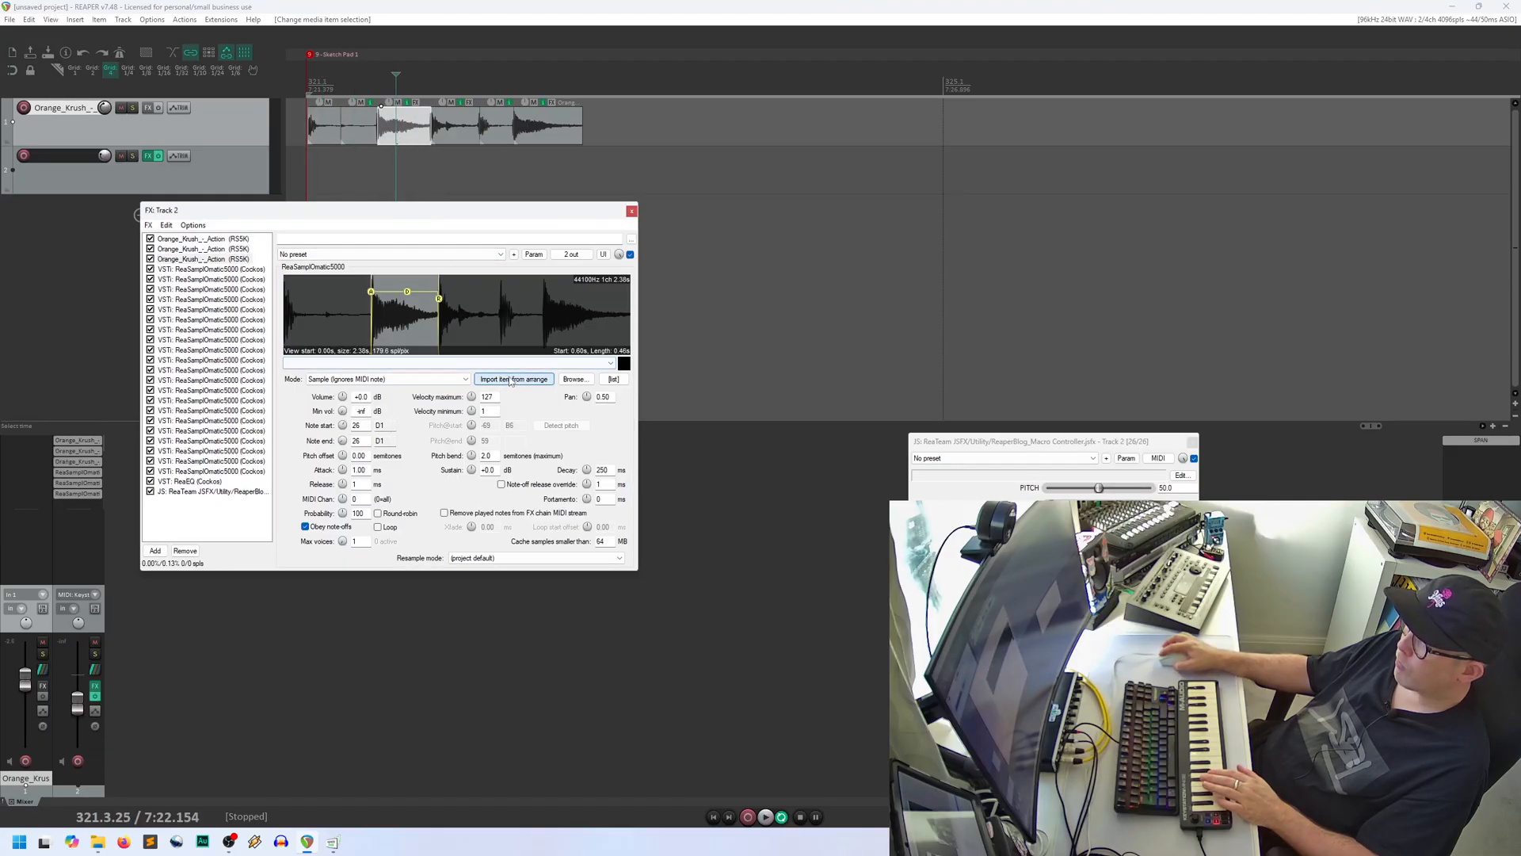
Step: Import the fourth, fifth and sixth break slices into the sampler instances assigned to notes 27, 28 and 29
left_click(235, 270)
left_click(456, 127)
left_click(515, 380)
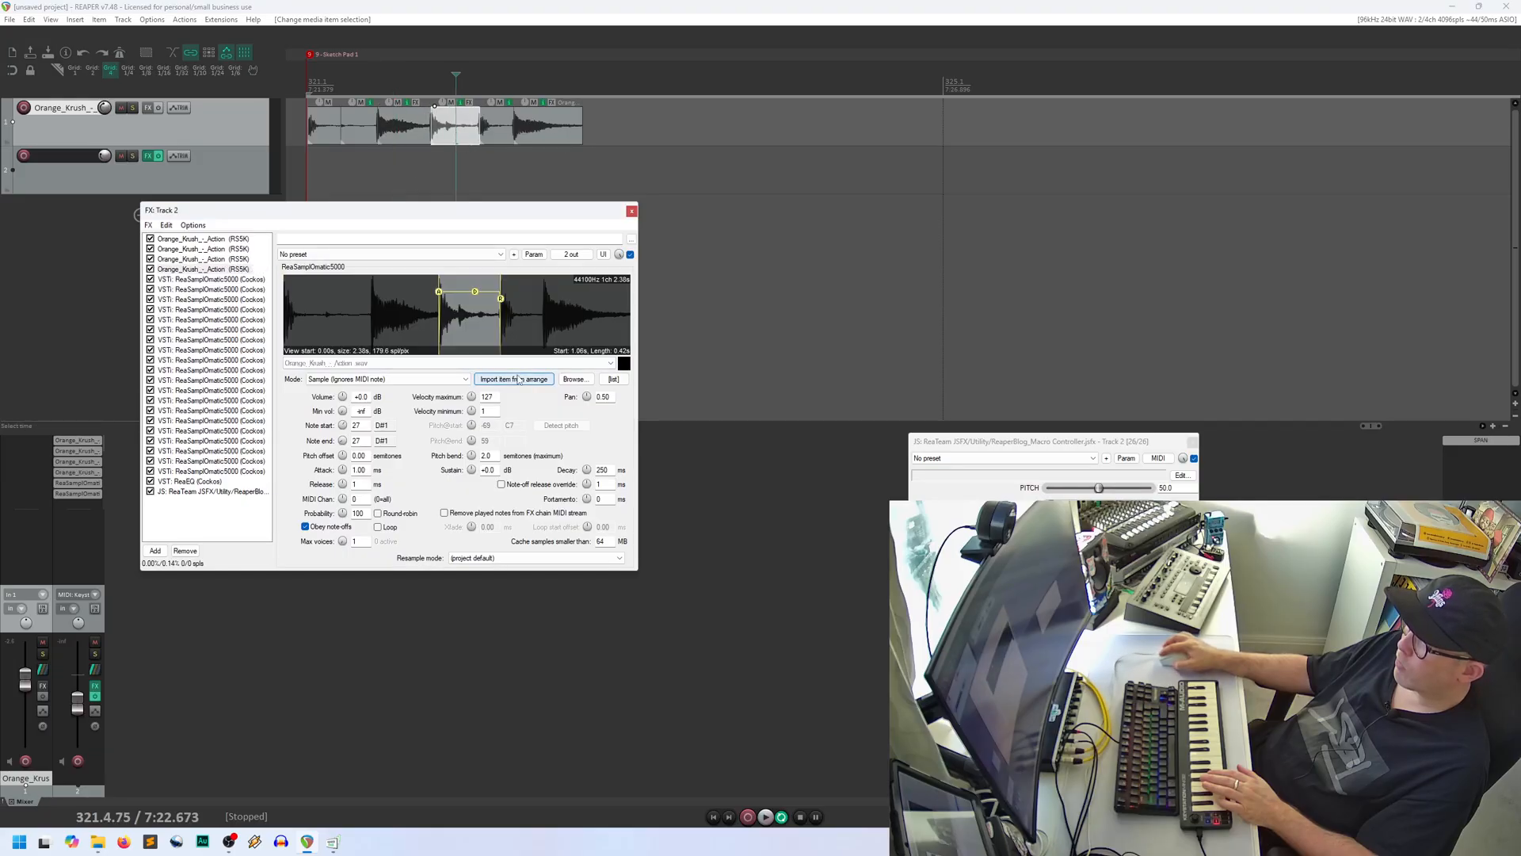
key("Down")
left_click(497, 135)
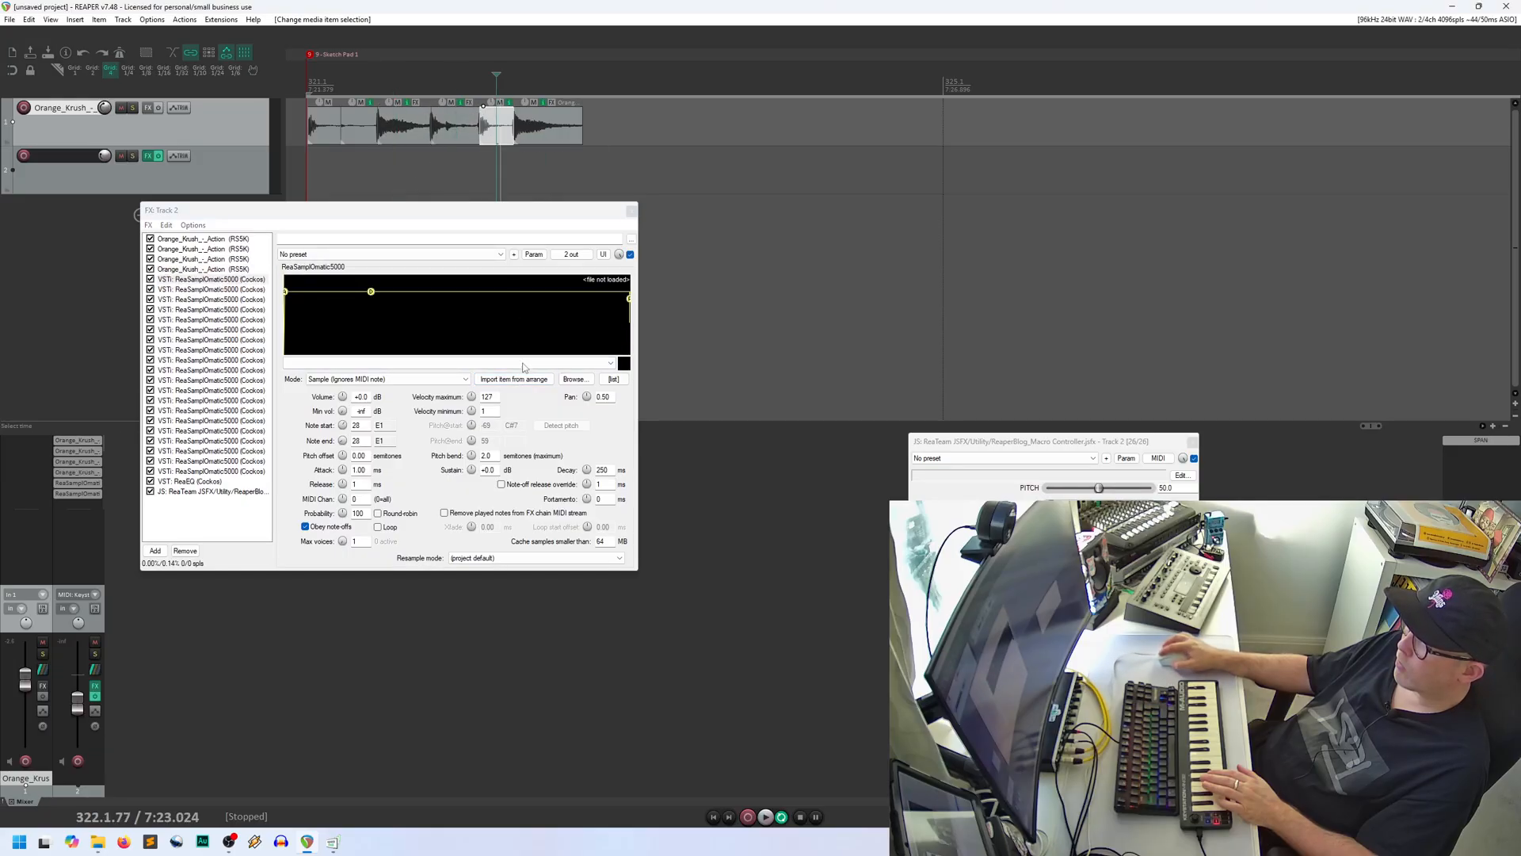
left_click(515, 378)
key("Down")
left_click(538, 127)
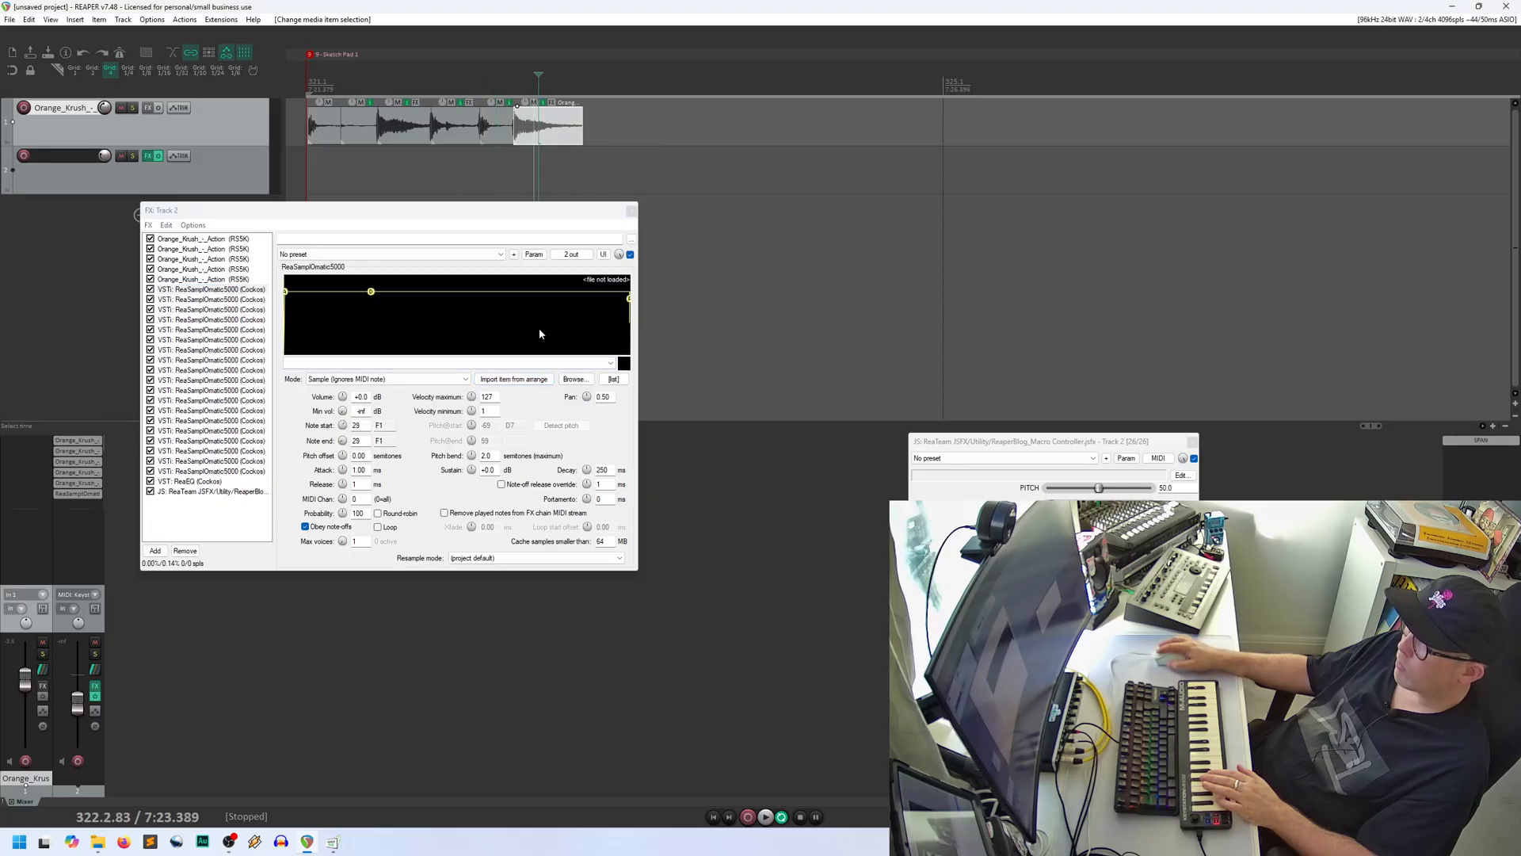
left_click(515, 379)
Step: Select the first sampler instance, record-arm the drum rack track and raise its volume fader slightly
left_click(234, 239)
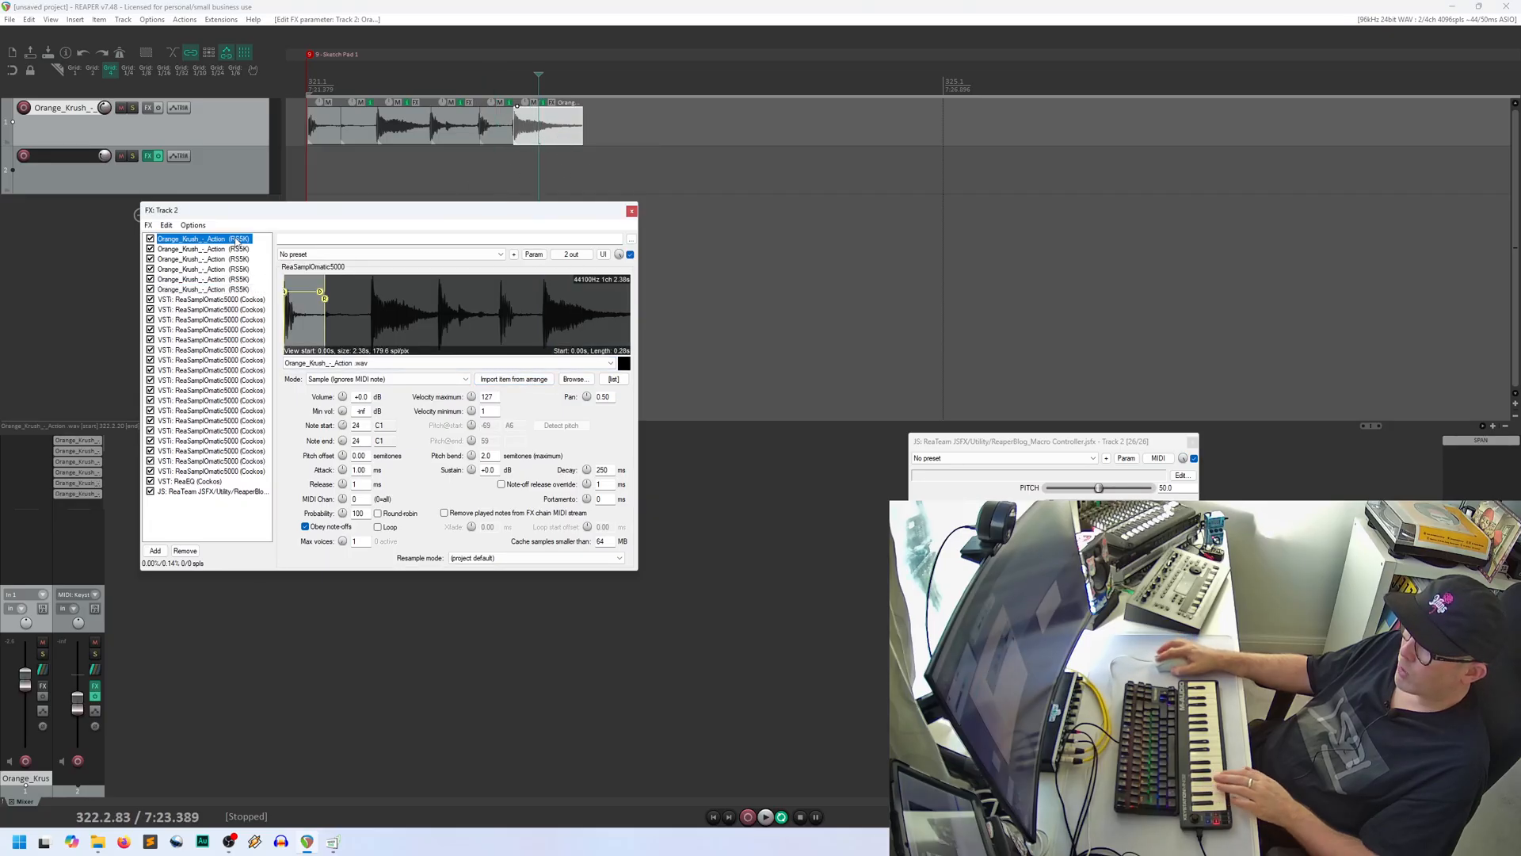
left_click(24, 108)
left_click(24, 108)
left_click(24, 156)
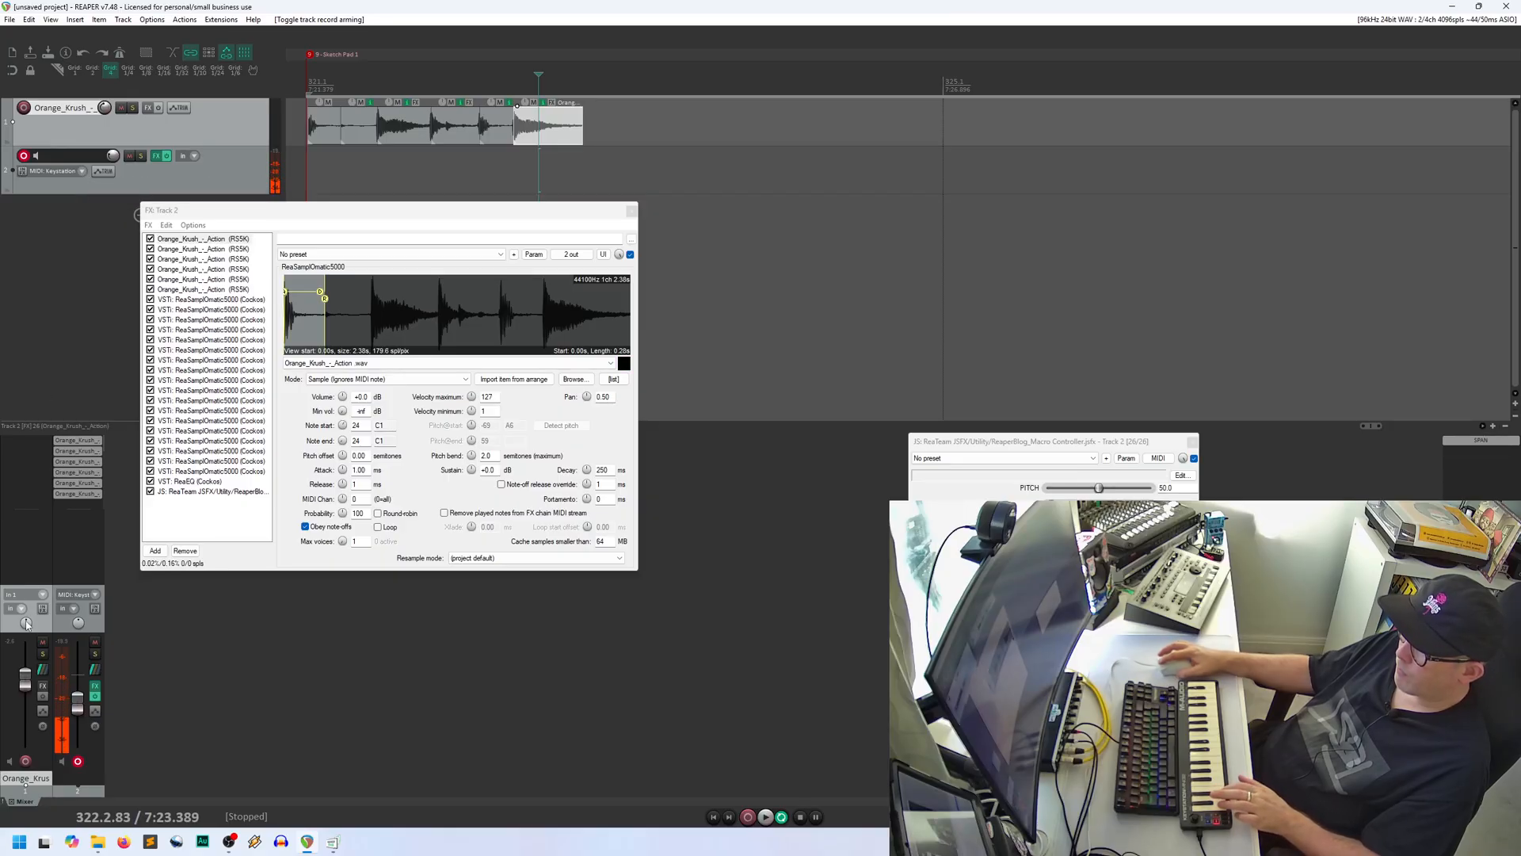
left_click_drag(81, 704, 81, 686)
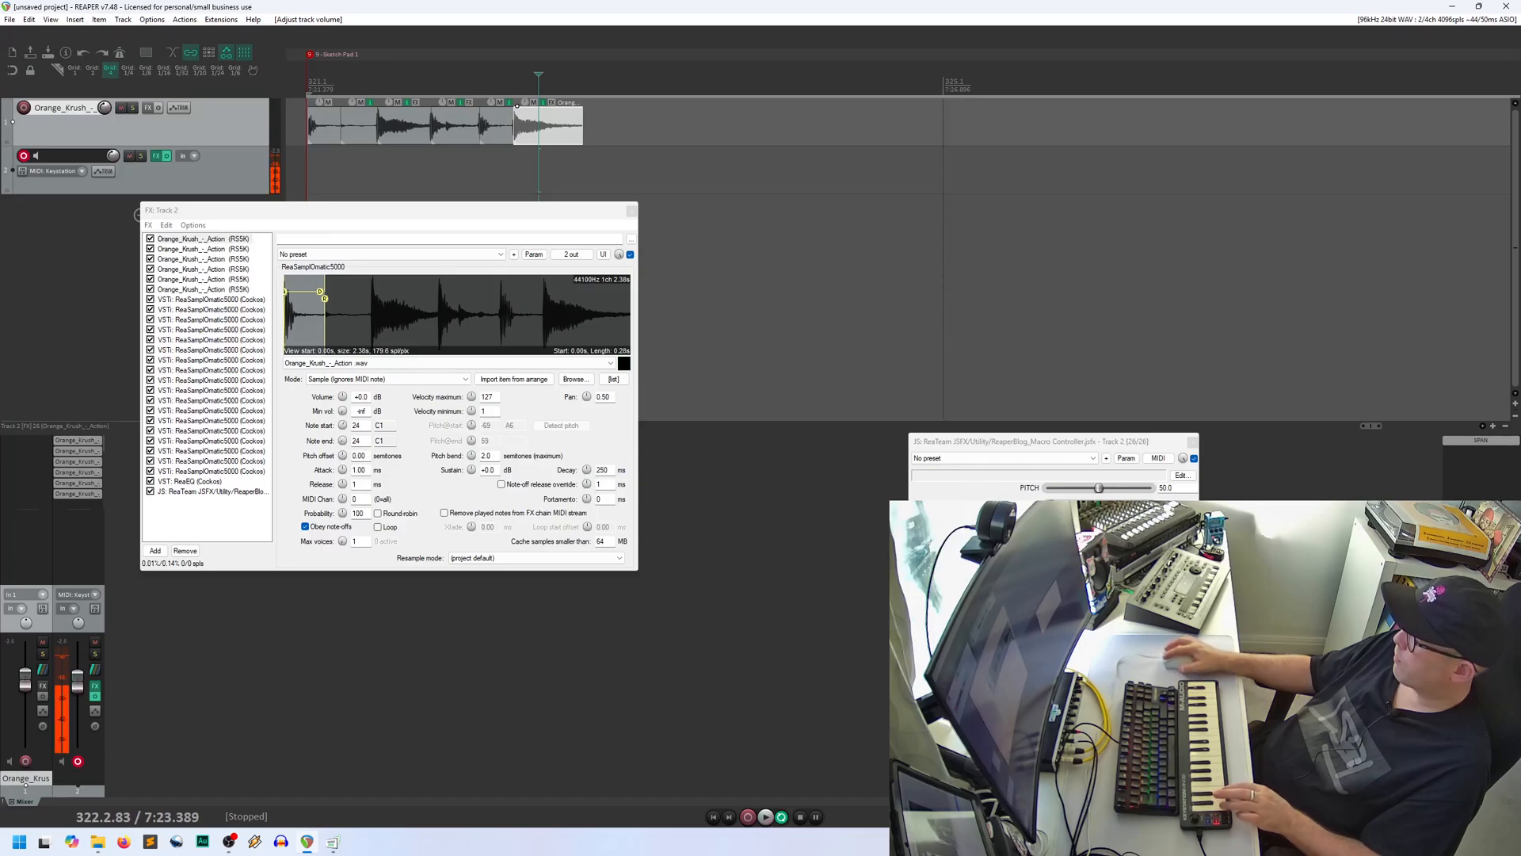
Step: Show the drum rack's ReaEQ and sweep the low cut macro, bringing the high pass band down to 20 Hz
left_click(1099, 509)
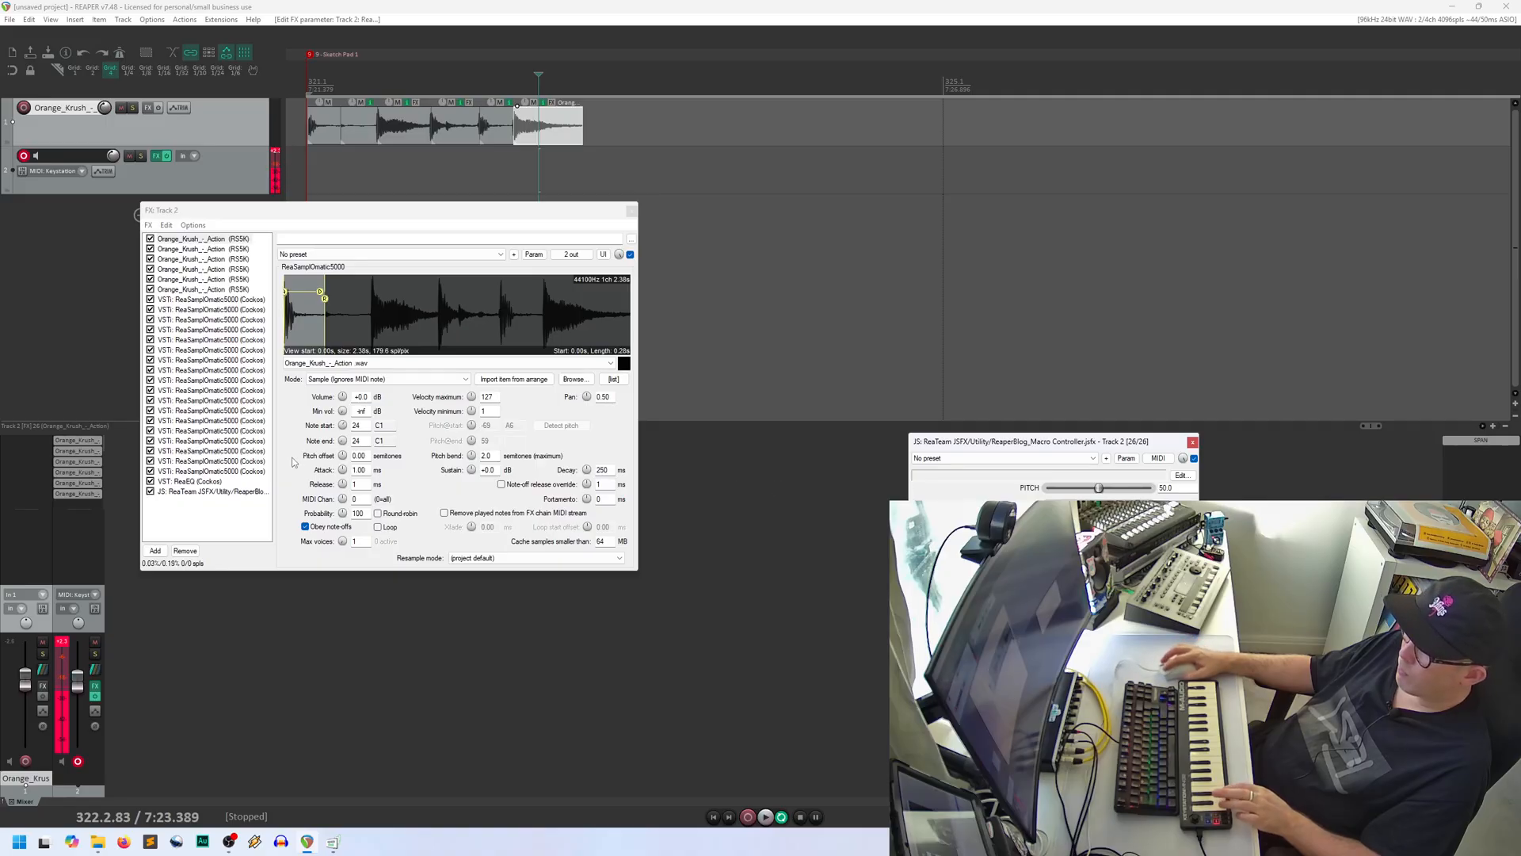
left_click(212, 481)
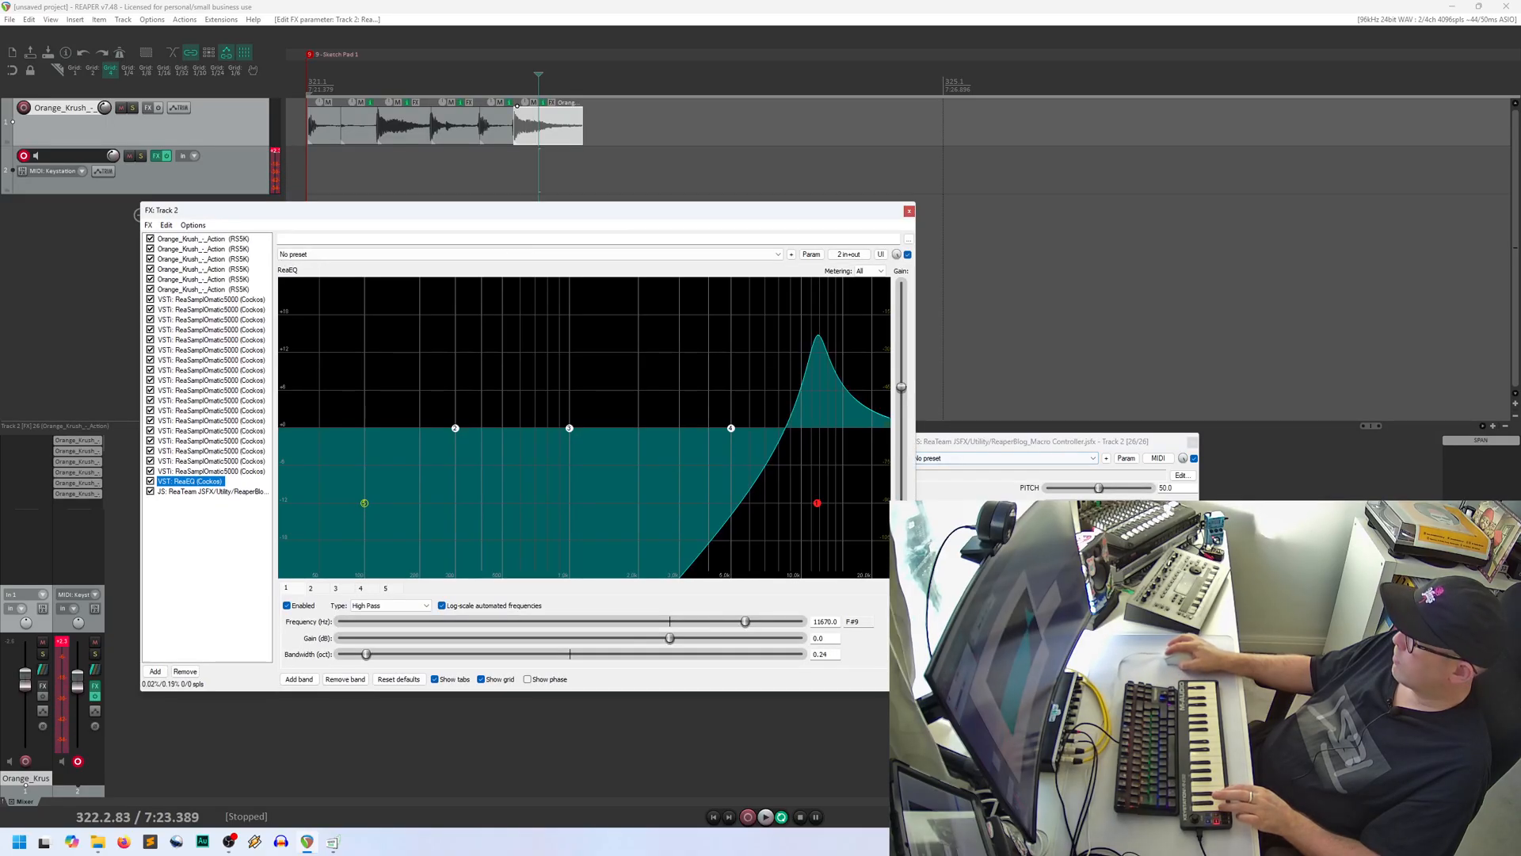
left_click_drag(1140, 506, 1136, 507)
mouse_move(1125, 505)
left_mouse_down()
mouse_move(1050, 504)
mouse_move(1131, 505)
mouse_move(1088, 504)
mouse_move(1104, 488)
mouse_move(1048, 504)
mouse_move(1113, 488)
mouse_move(1100, 488)
left_mouse_up()
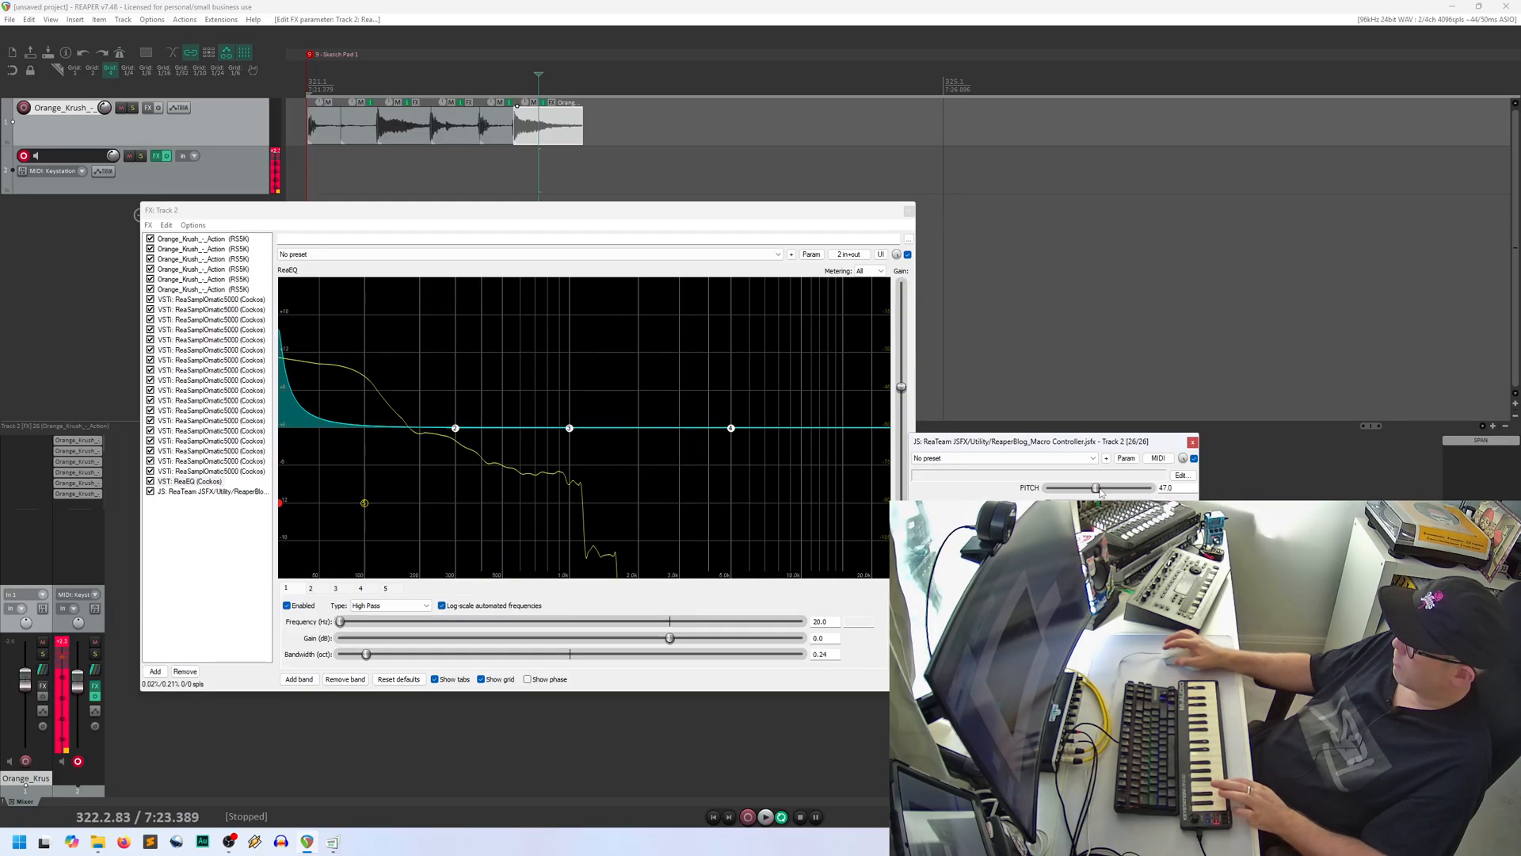
Step: Raise the PITCH macro to 58, check the first sampler's pitch offset, and close the FX chain and Macro Controller windows
left_click_drag(1100, 488, 1111, 493)
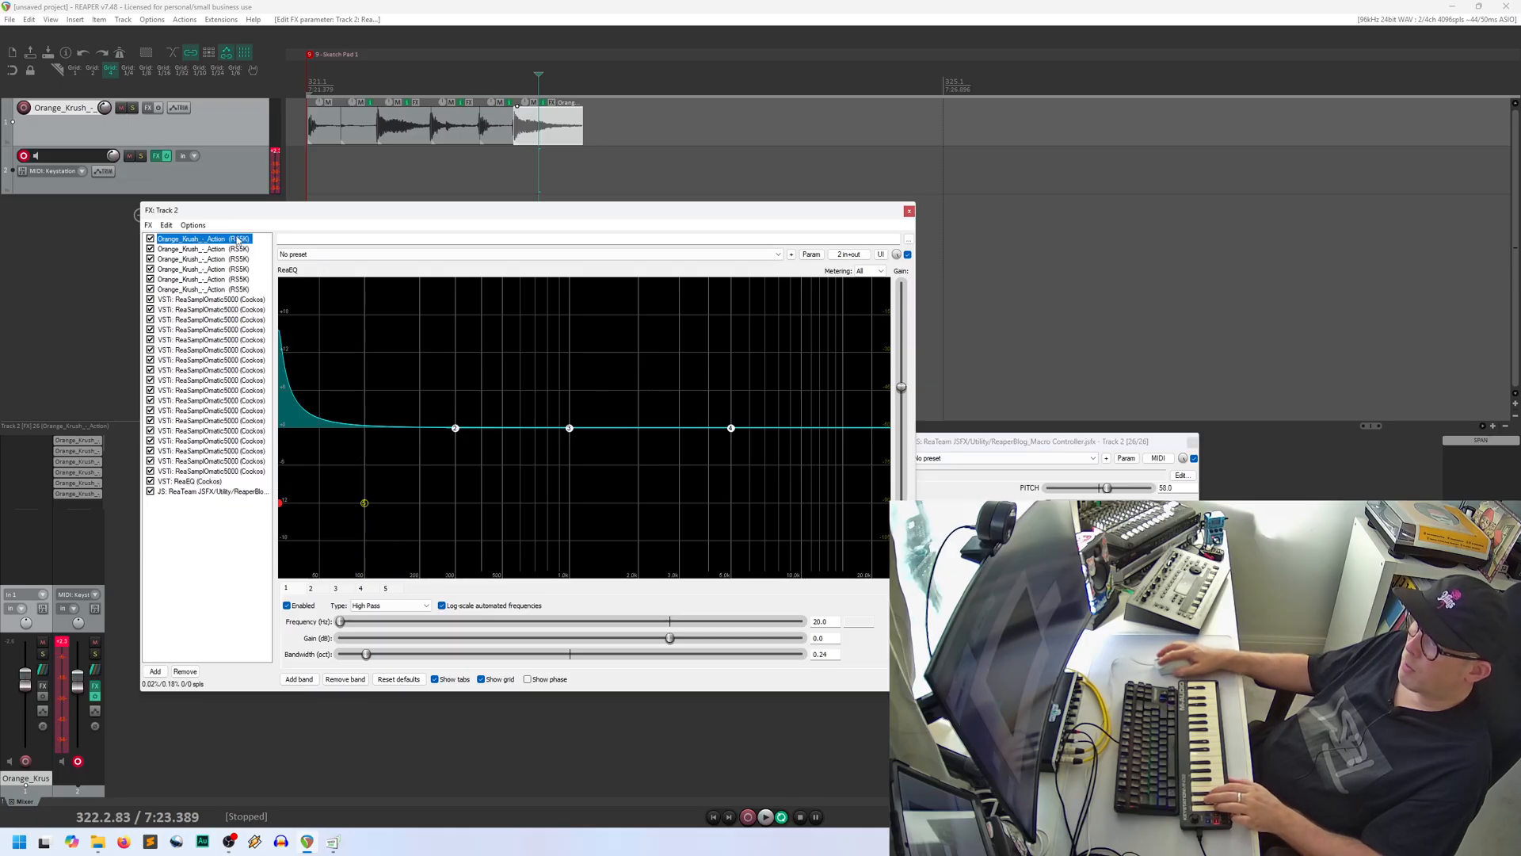
left_click(204, 240)
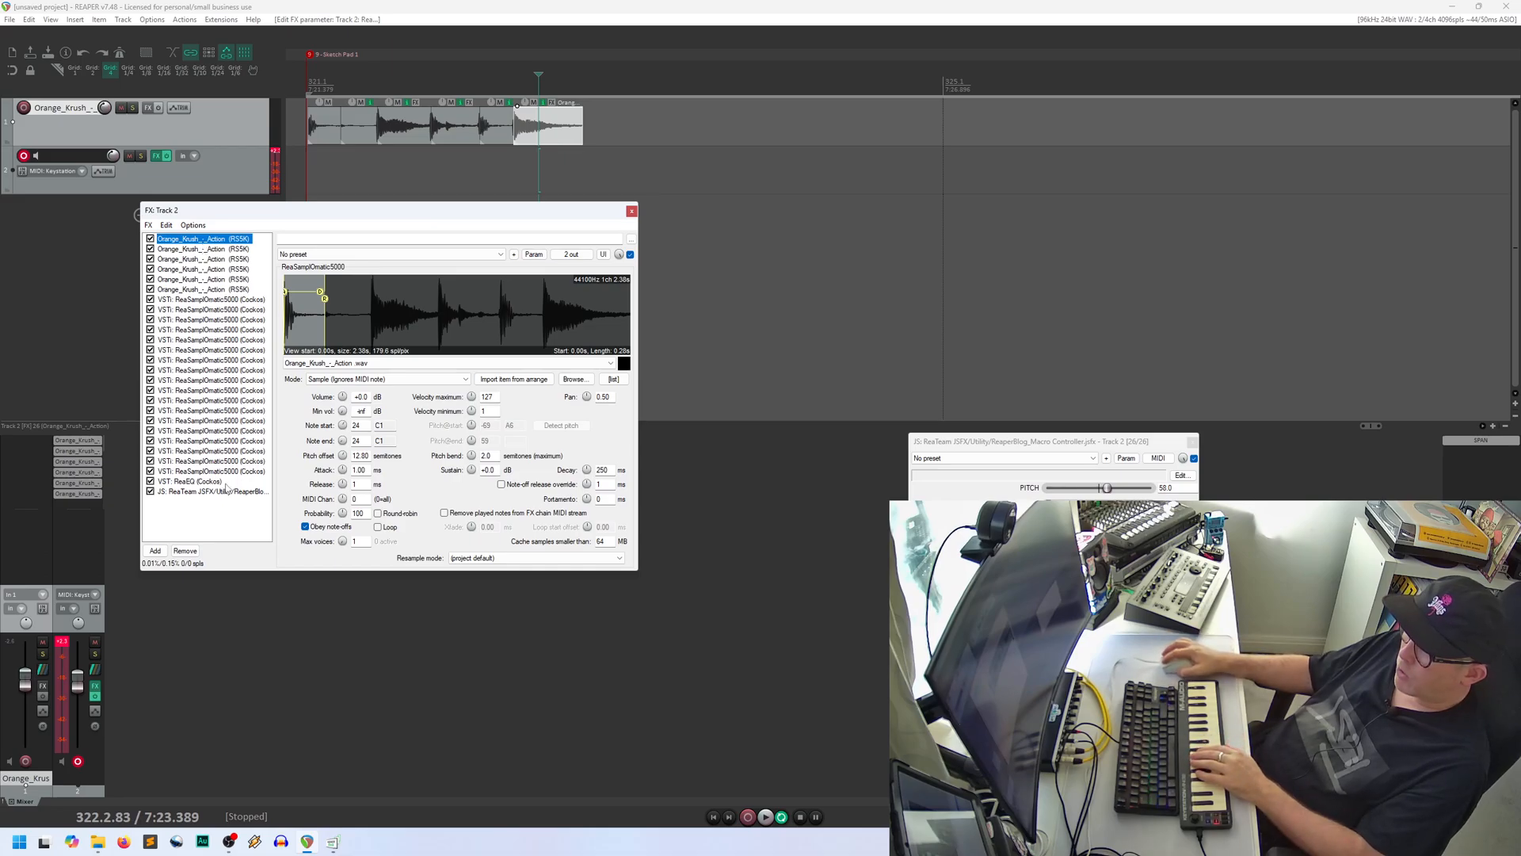
left_click(631, 212)
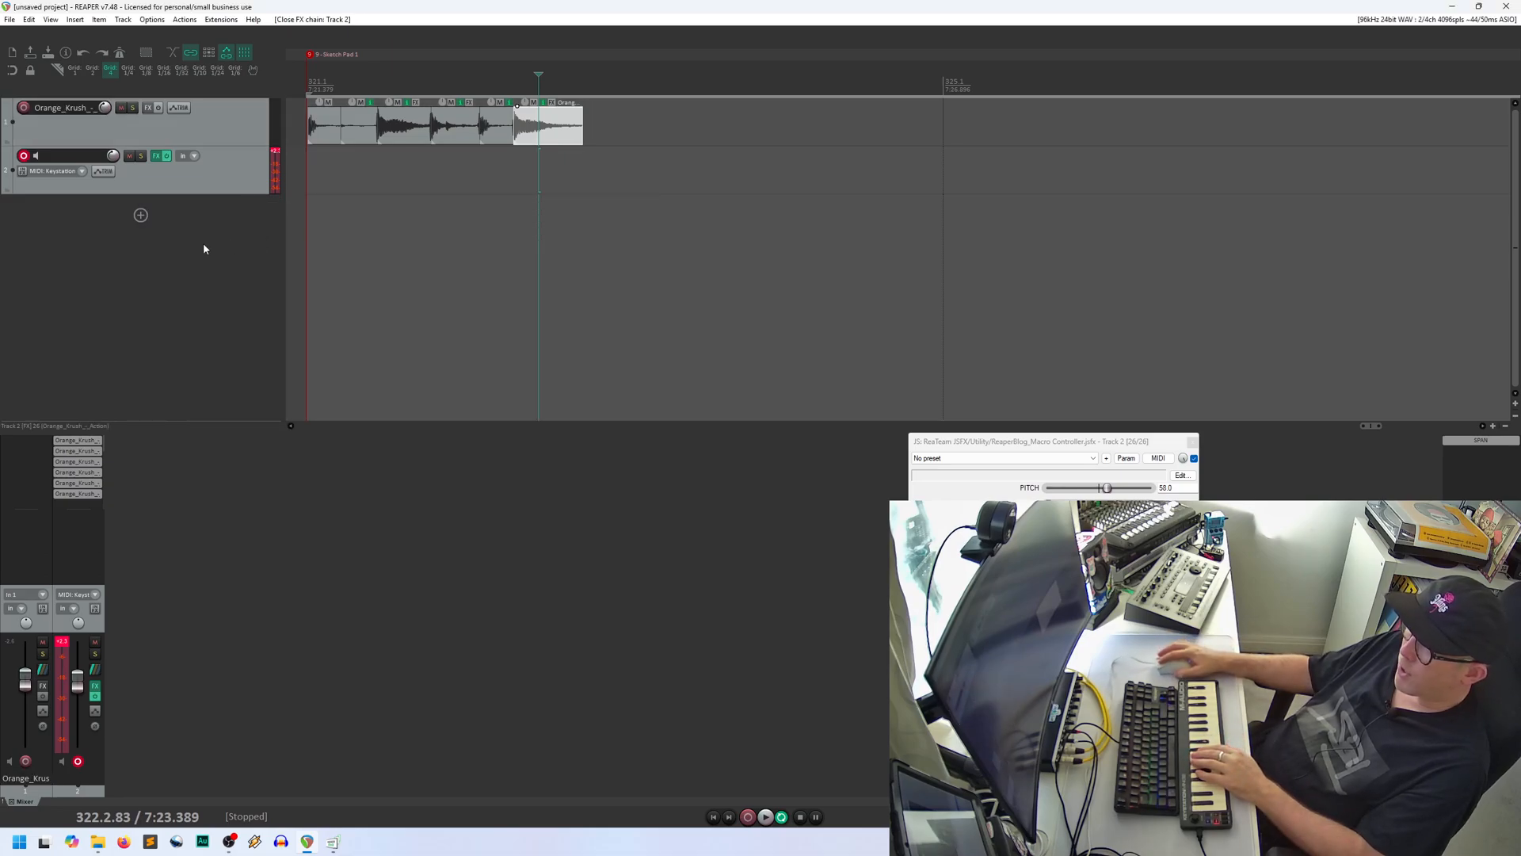
left_click(1192, 441)
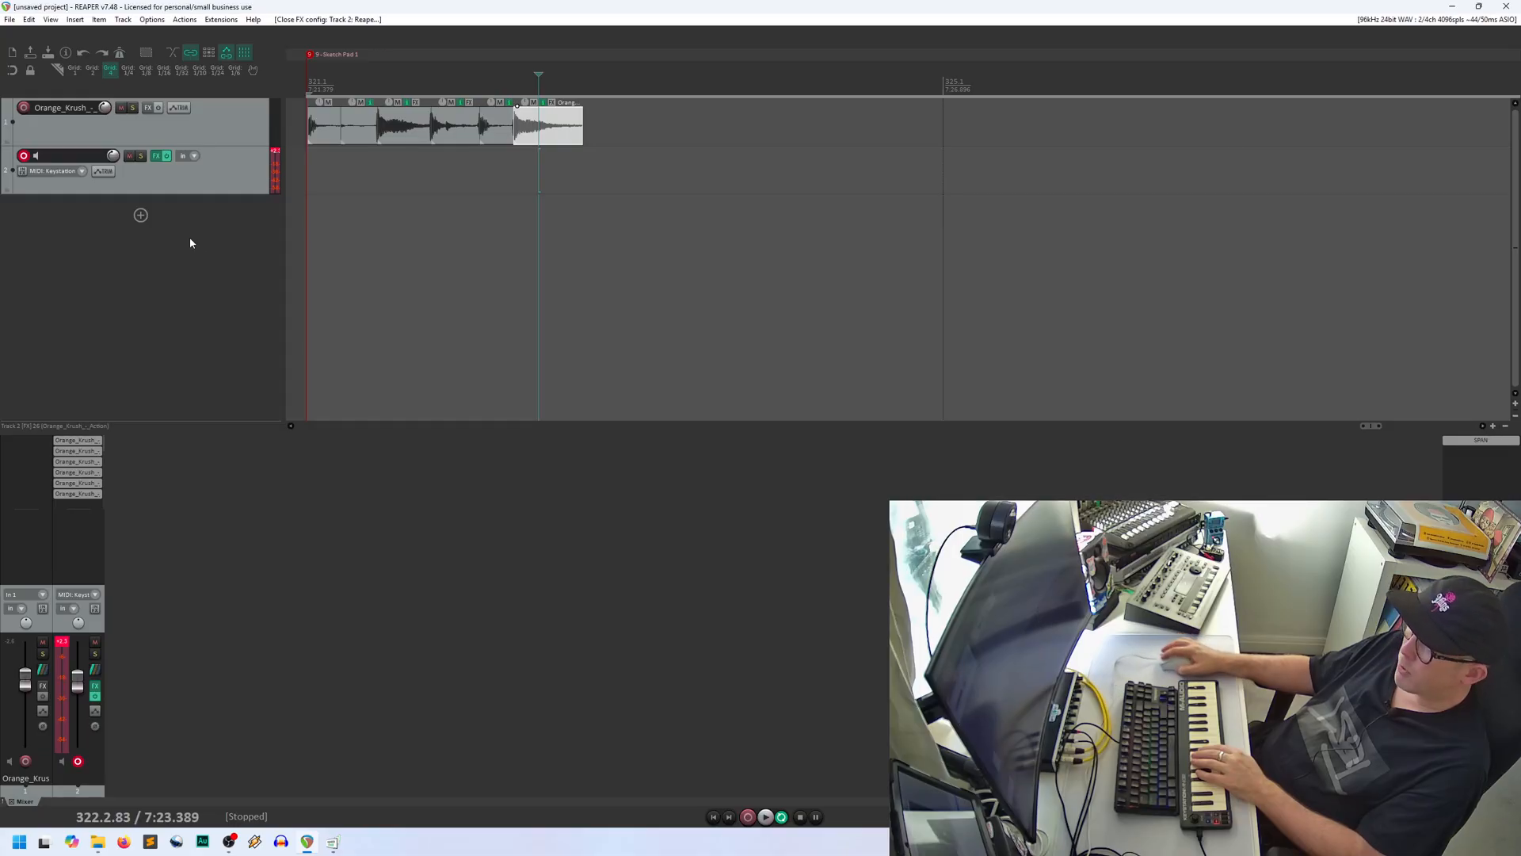
Step: Add a third track below the drum rack and insert ReaSamplOmatic5000 on it from the Sampler category
left_click(141, 217)
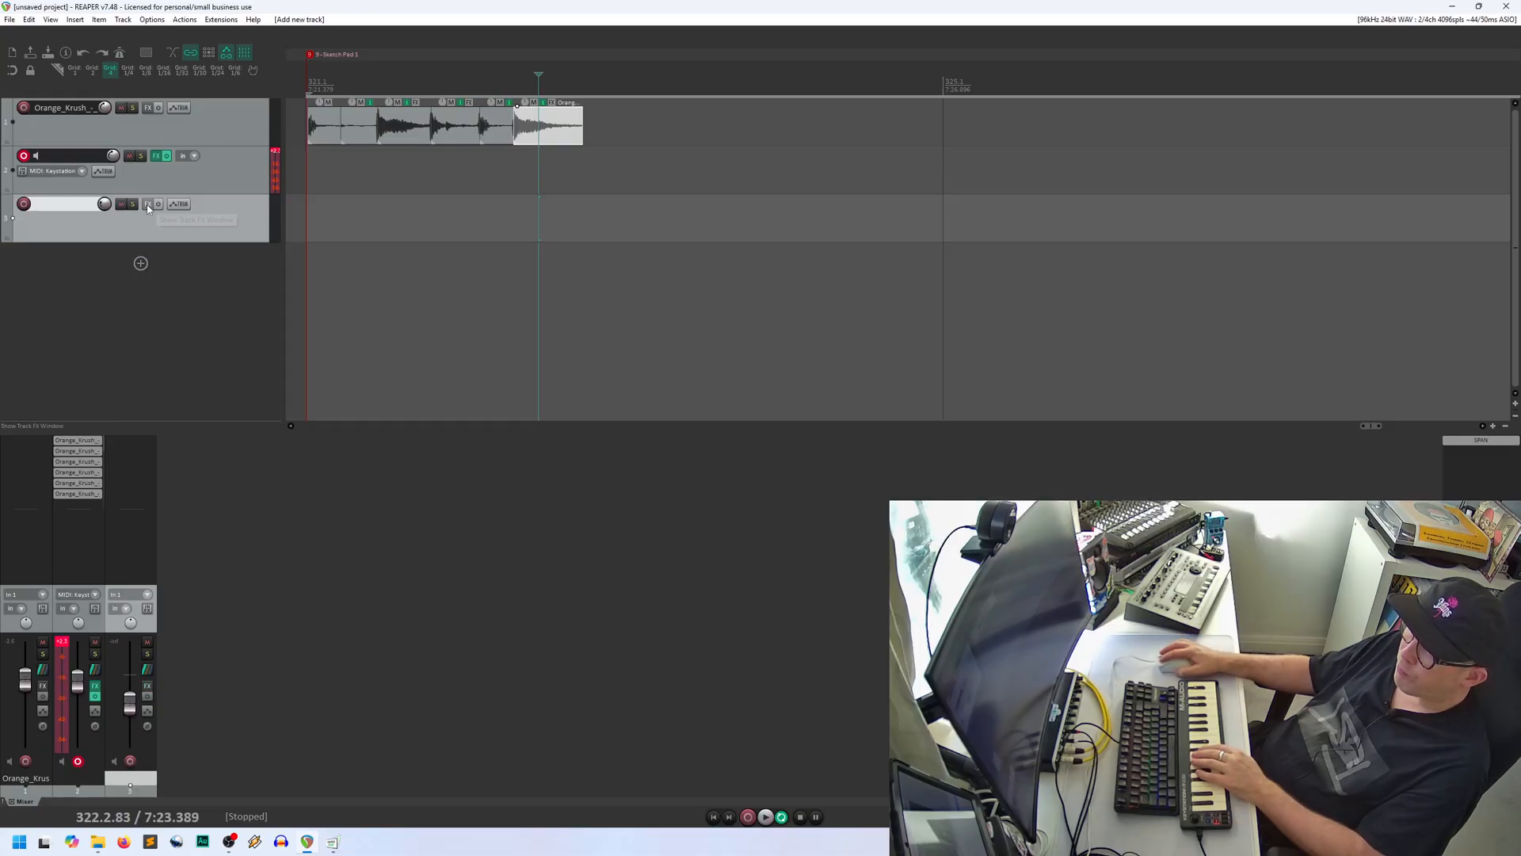
left_click(148, 205)
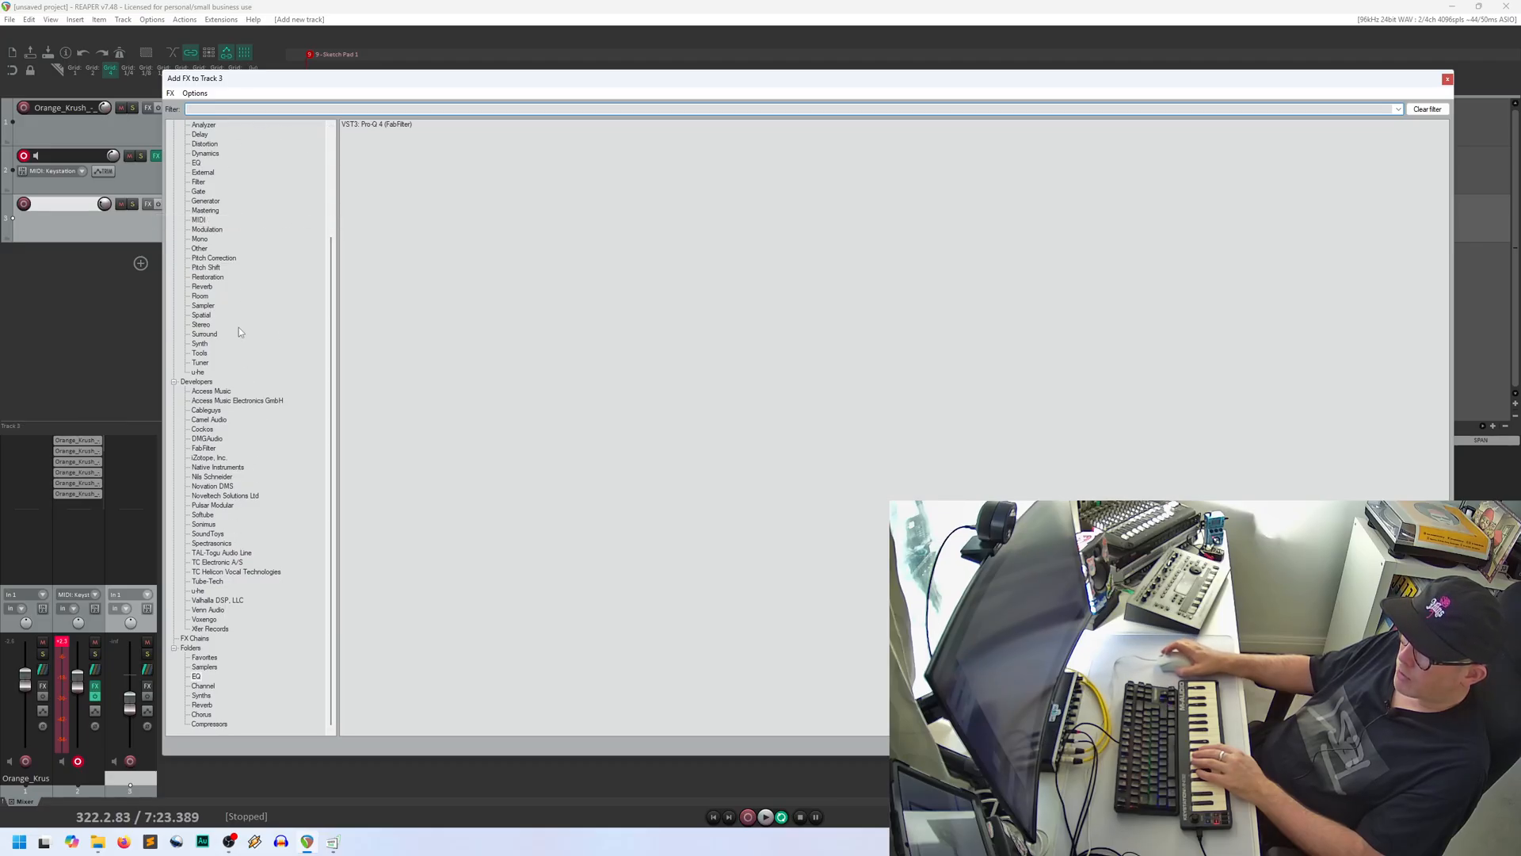
left_click(204, 306)
double_click(374, 126)
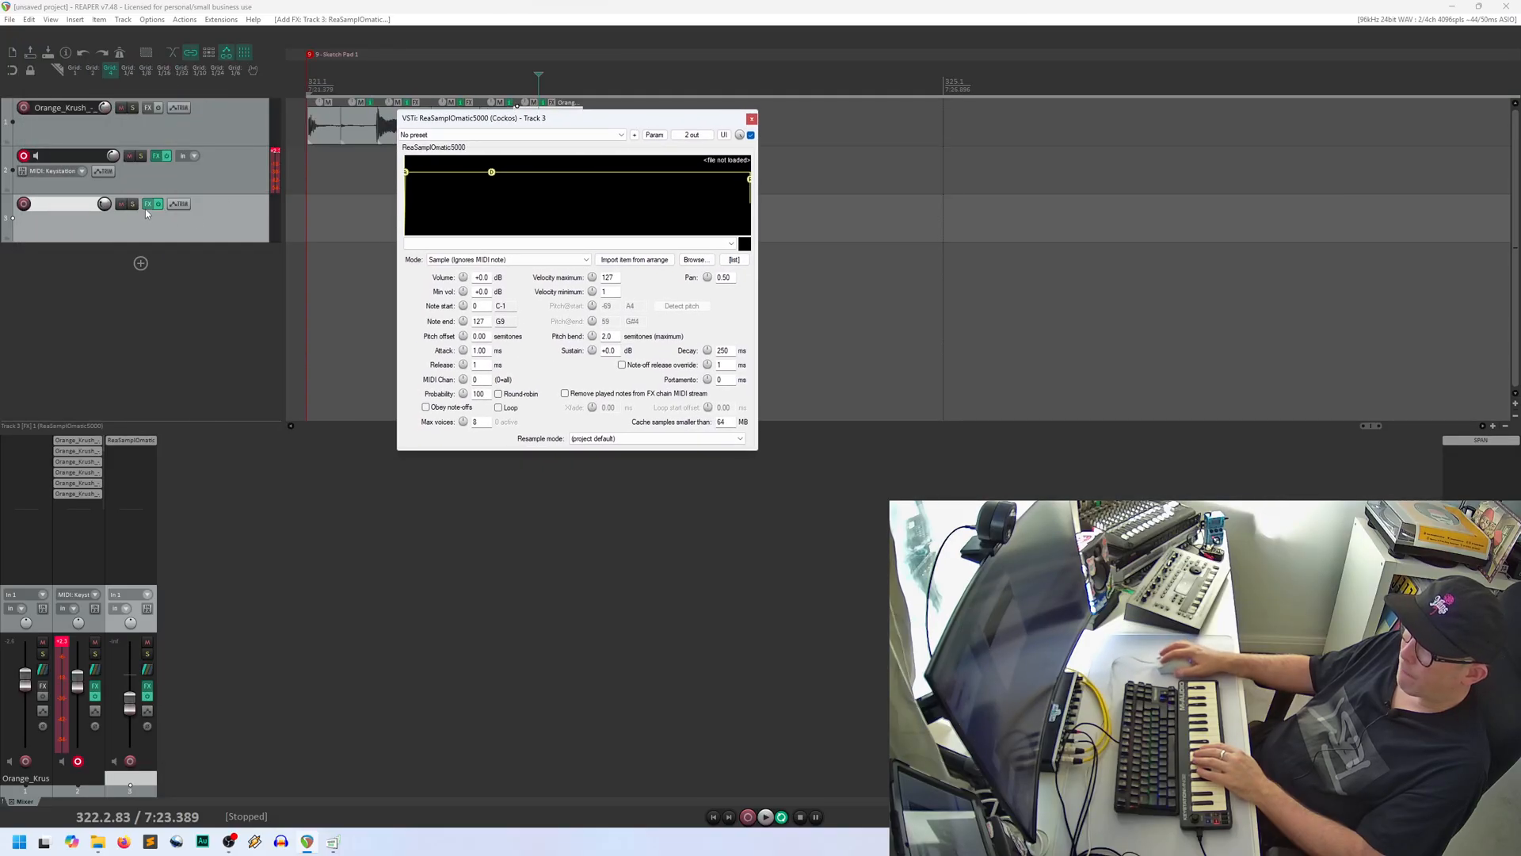
Step: Open the new track's FX chain, enlarge its window and arrange the floating sampler beside it
left_click(147, 207)
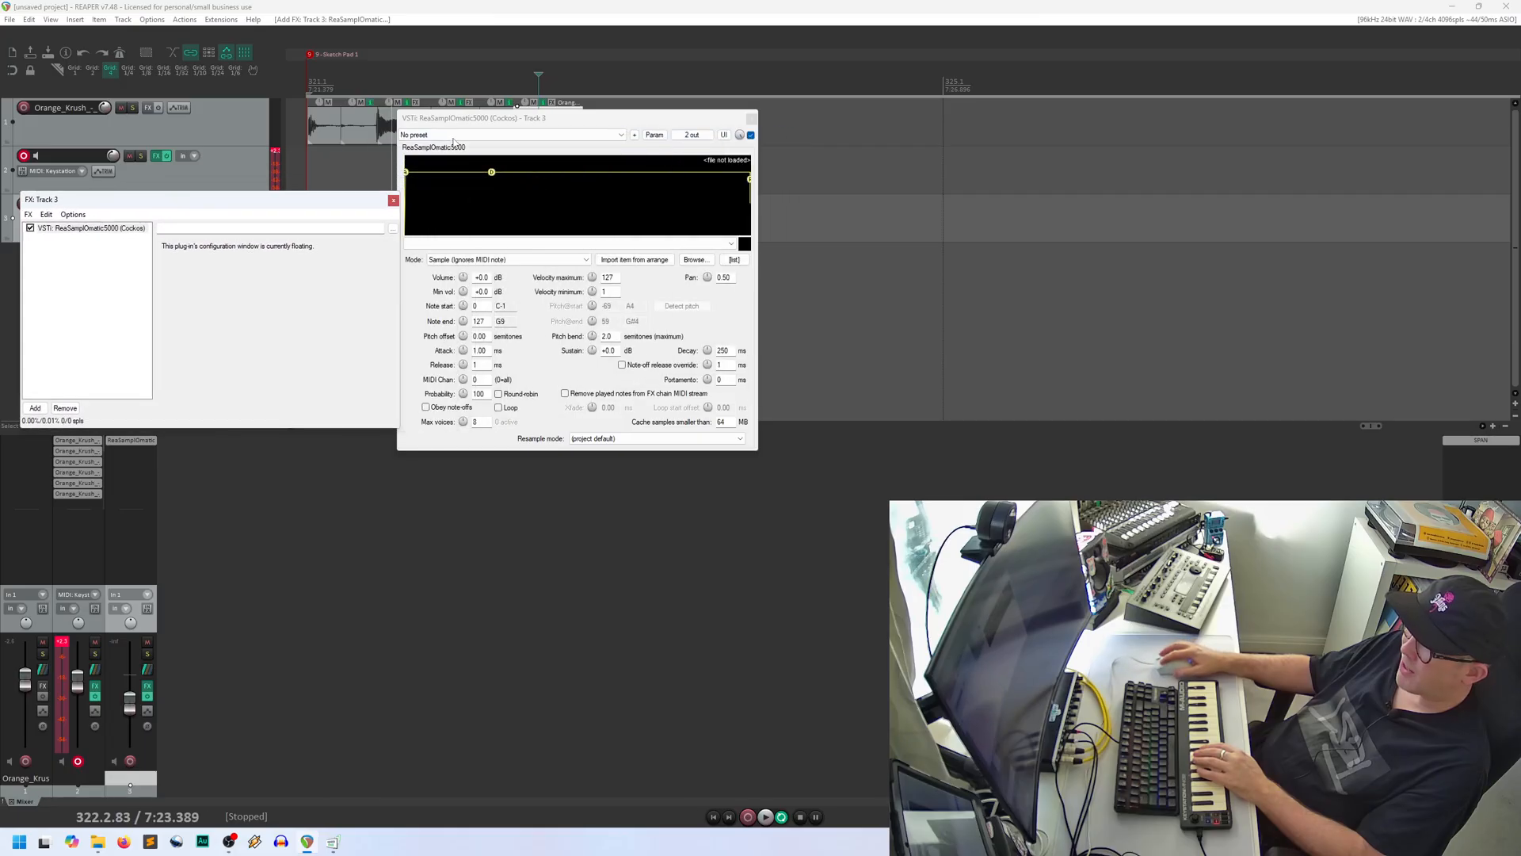
left_click_drag(478, 119, 700, 168)
left_click_drag(232, 200, 282, 189)
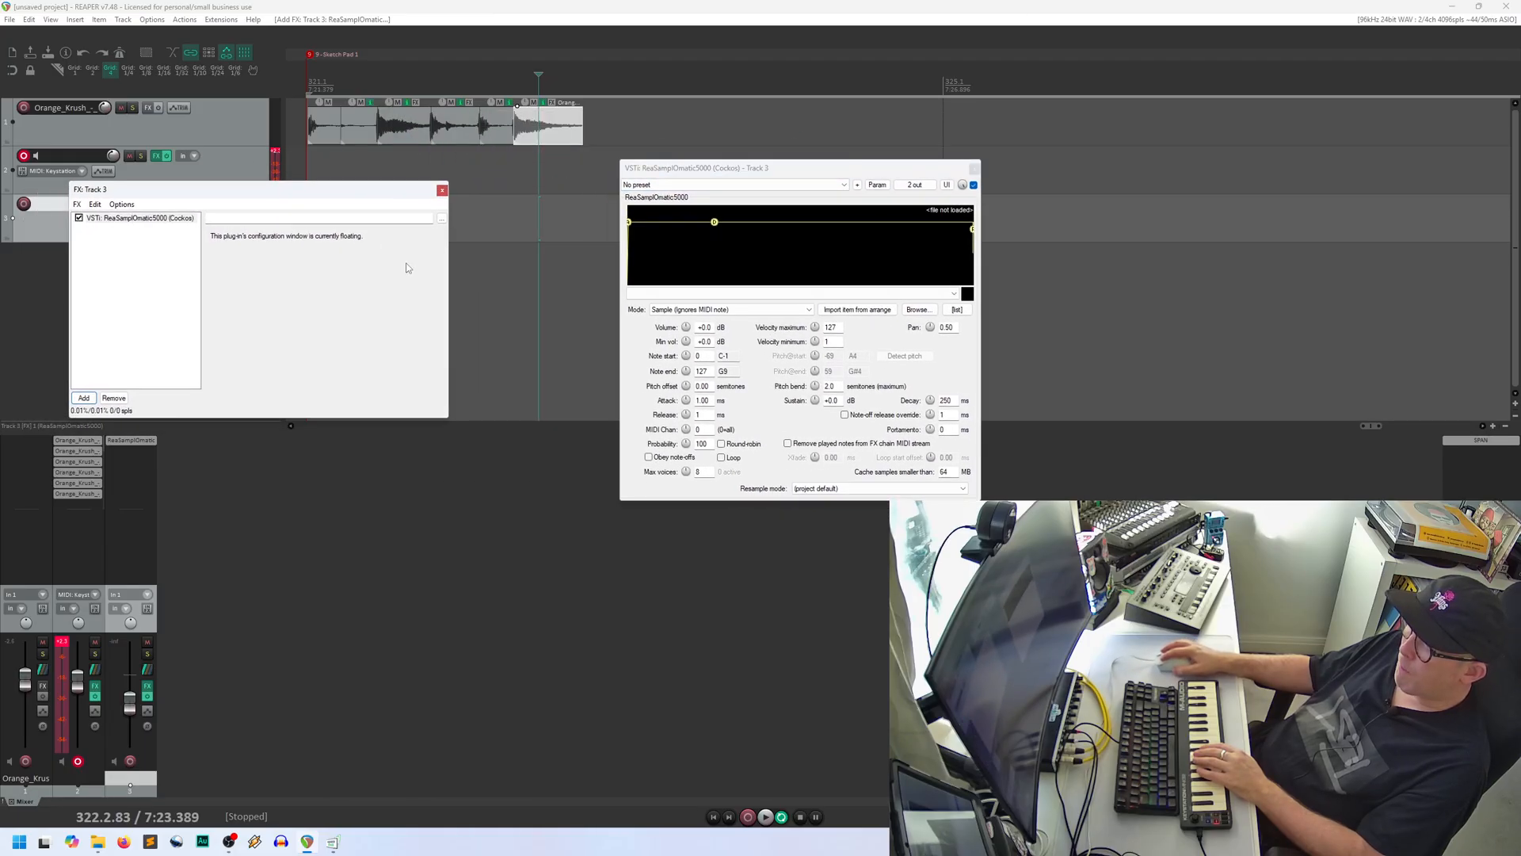
left_click_drag(447, 421, 603, 640)
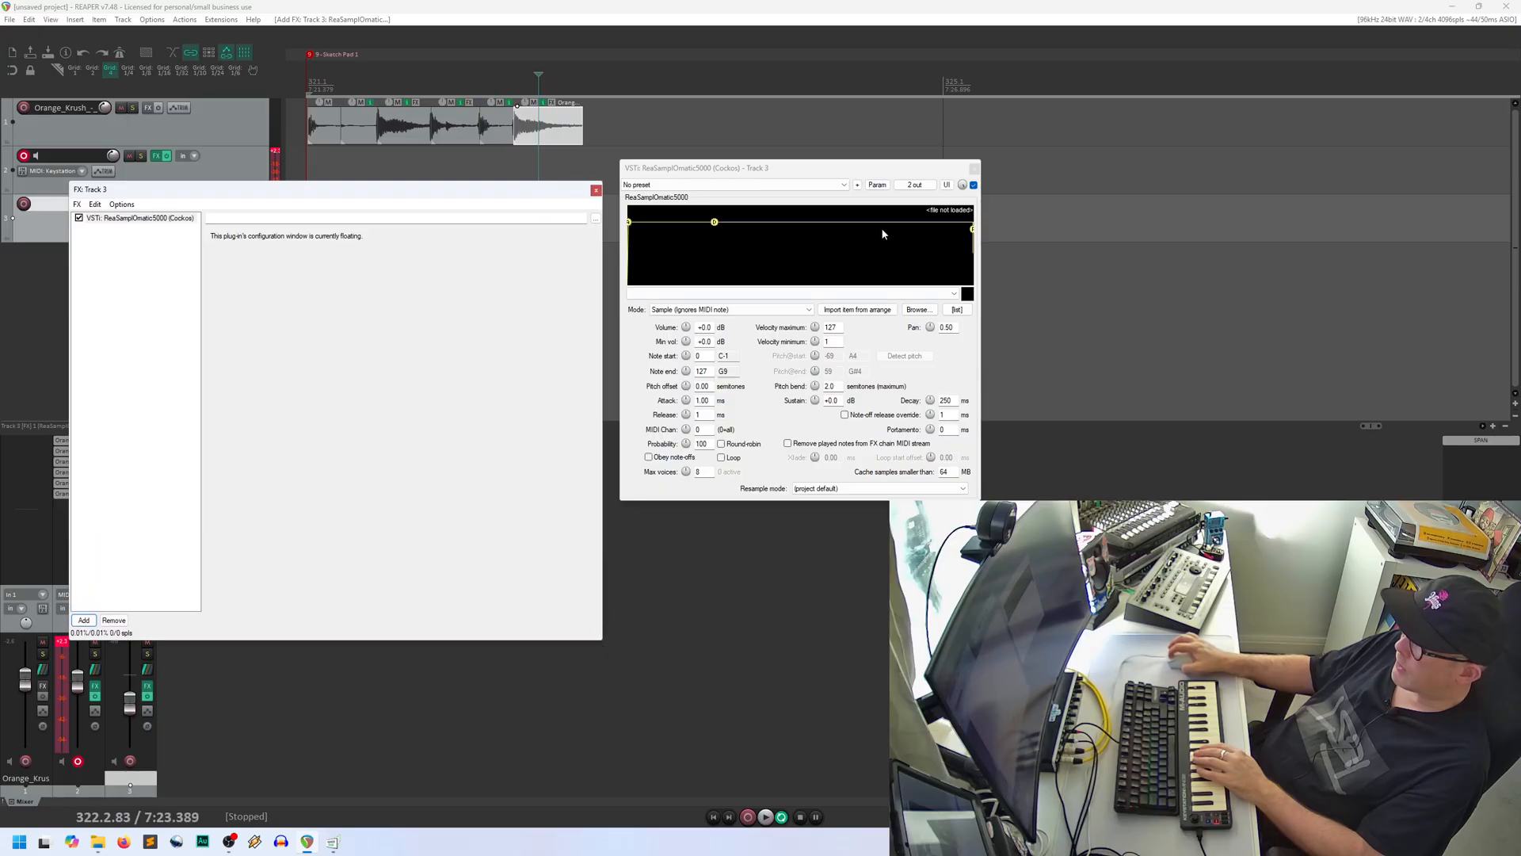
left_click_drag(834, 176, 844, 192)
Step: Set the sampler's minimum volume to -inf, enable Obey note-offs, limit max voices to 1, and close its floating window
left_click(146, 221)
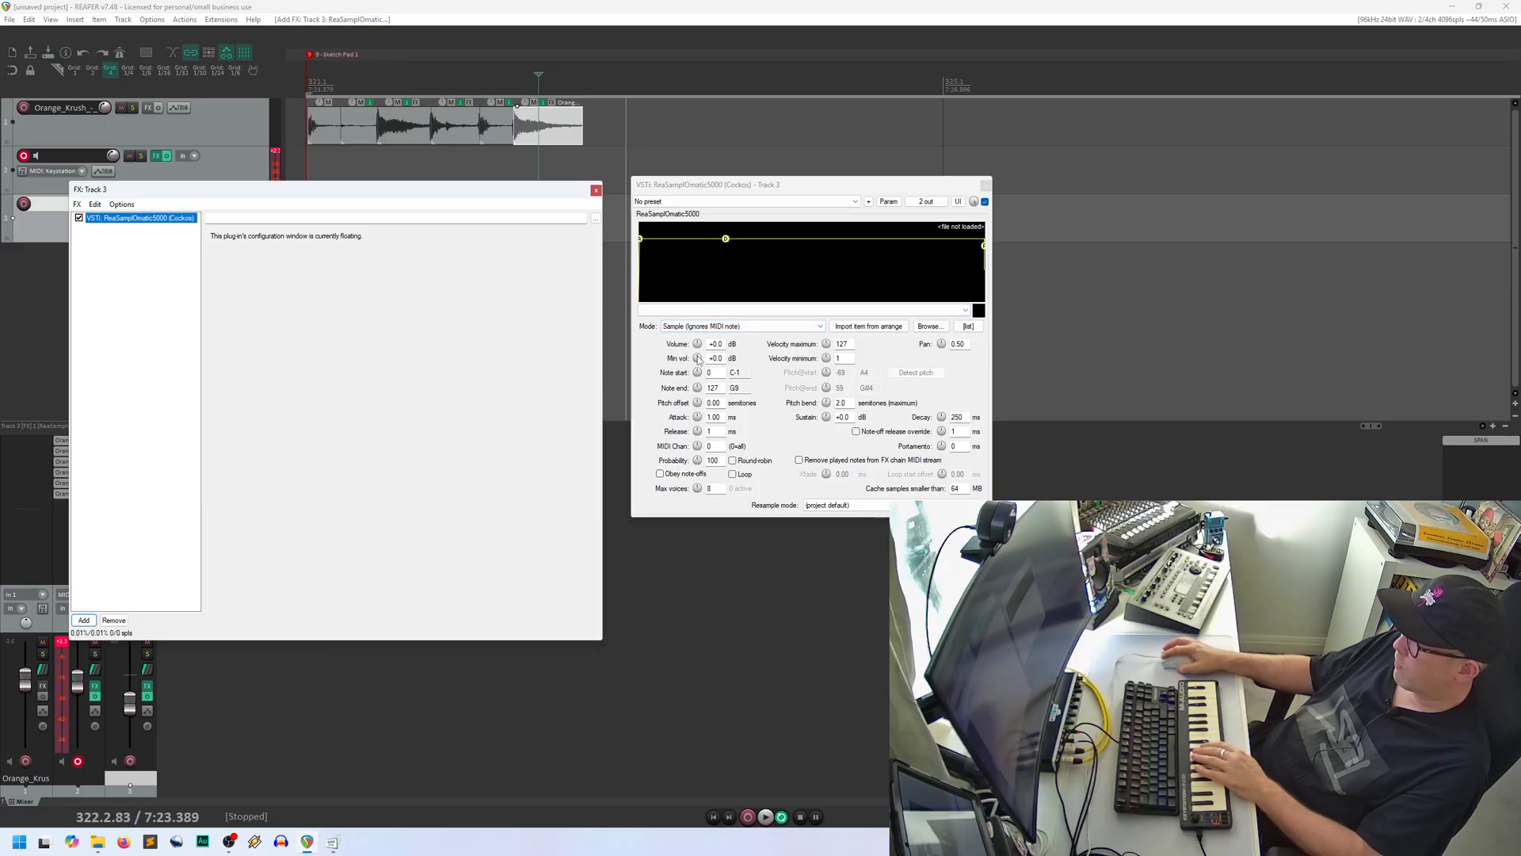
left_click_drag(698, 358, 697, 363)
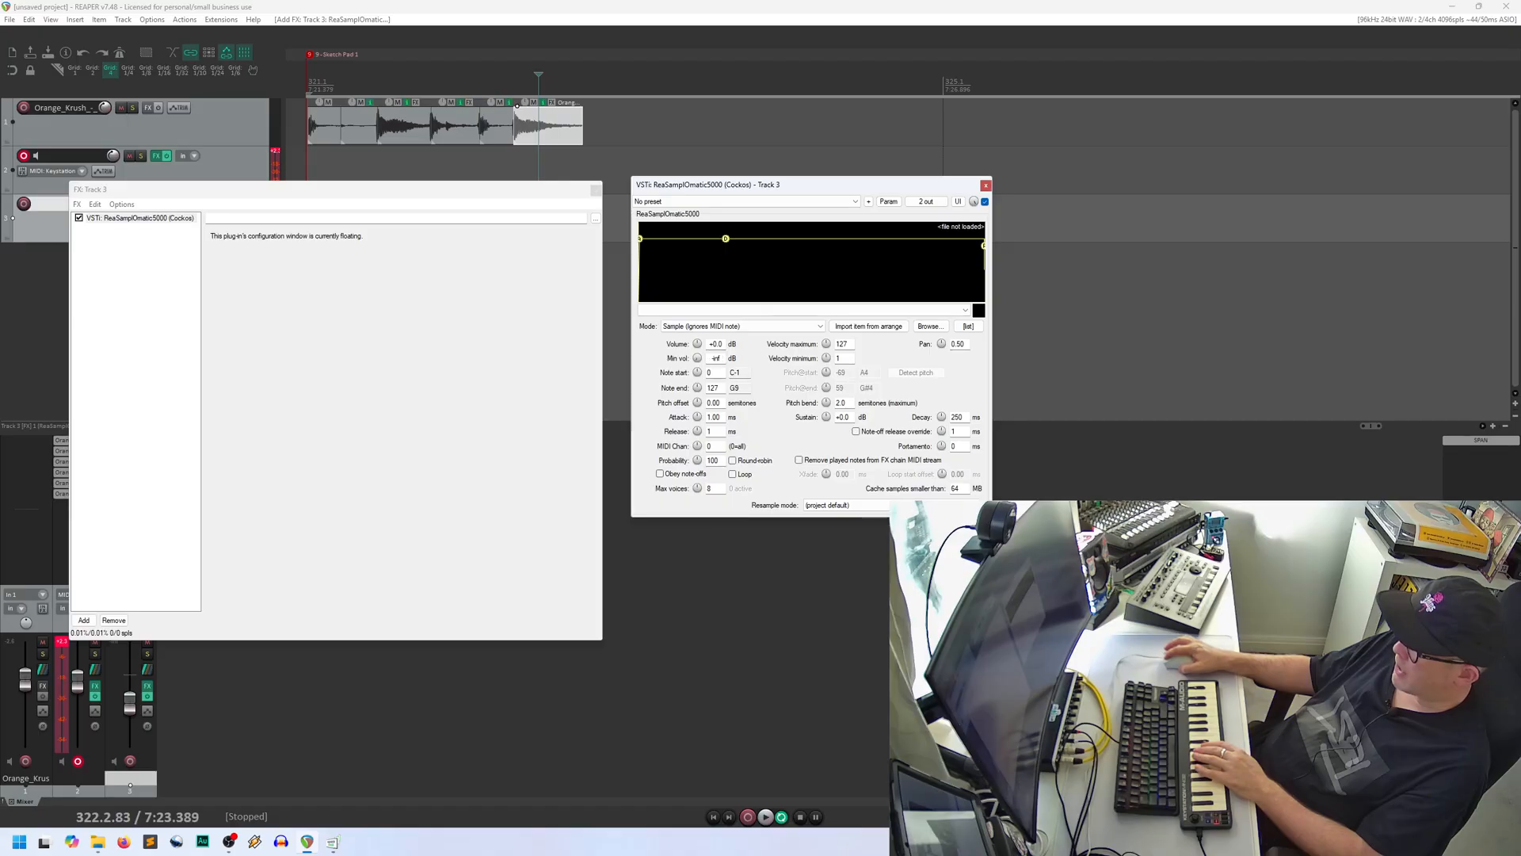
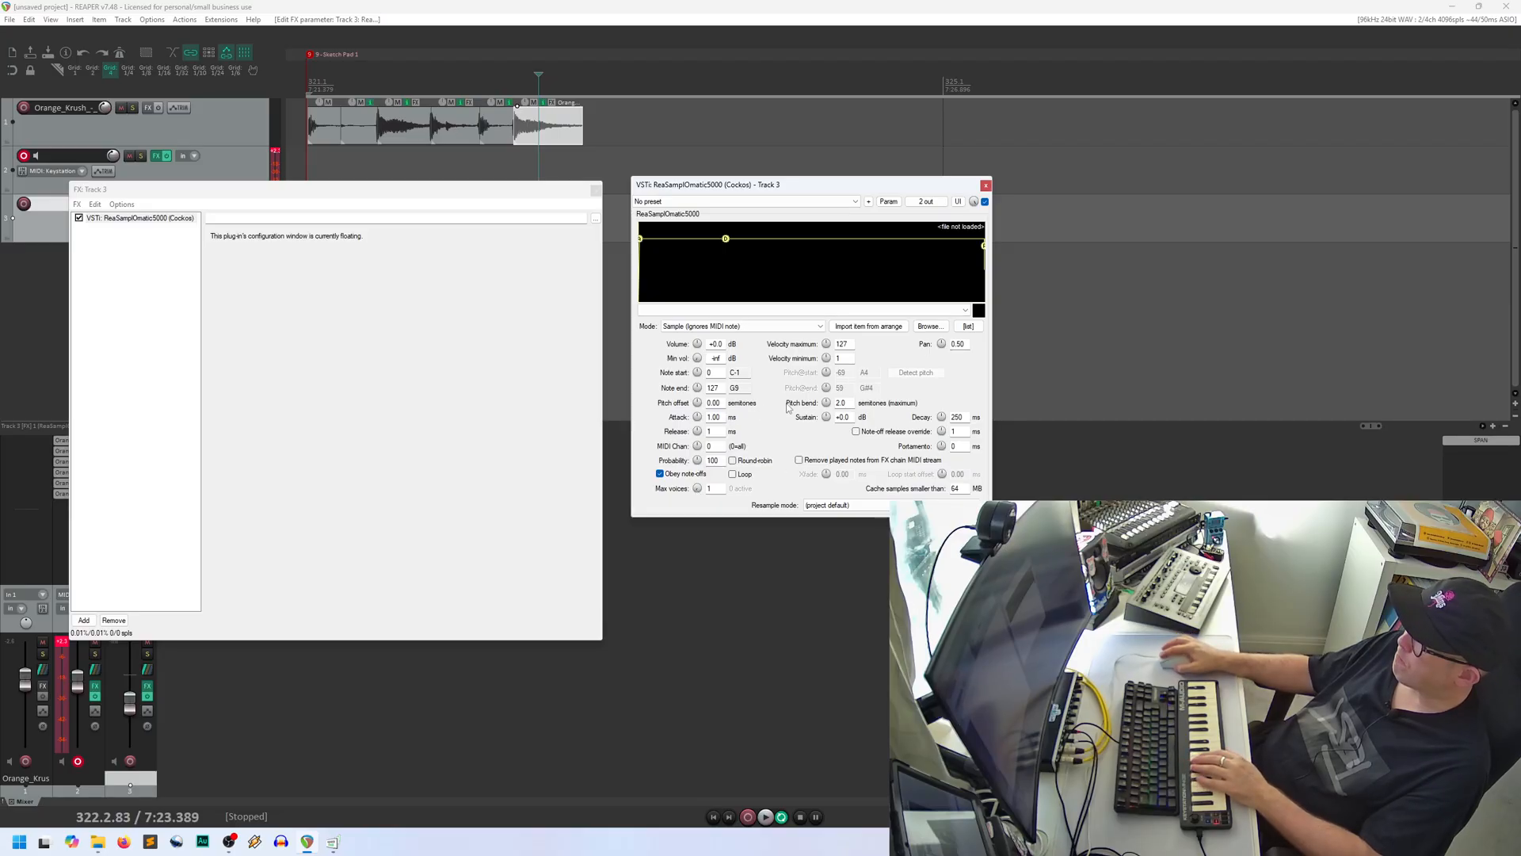
left_click(986, 186)
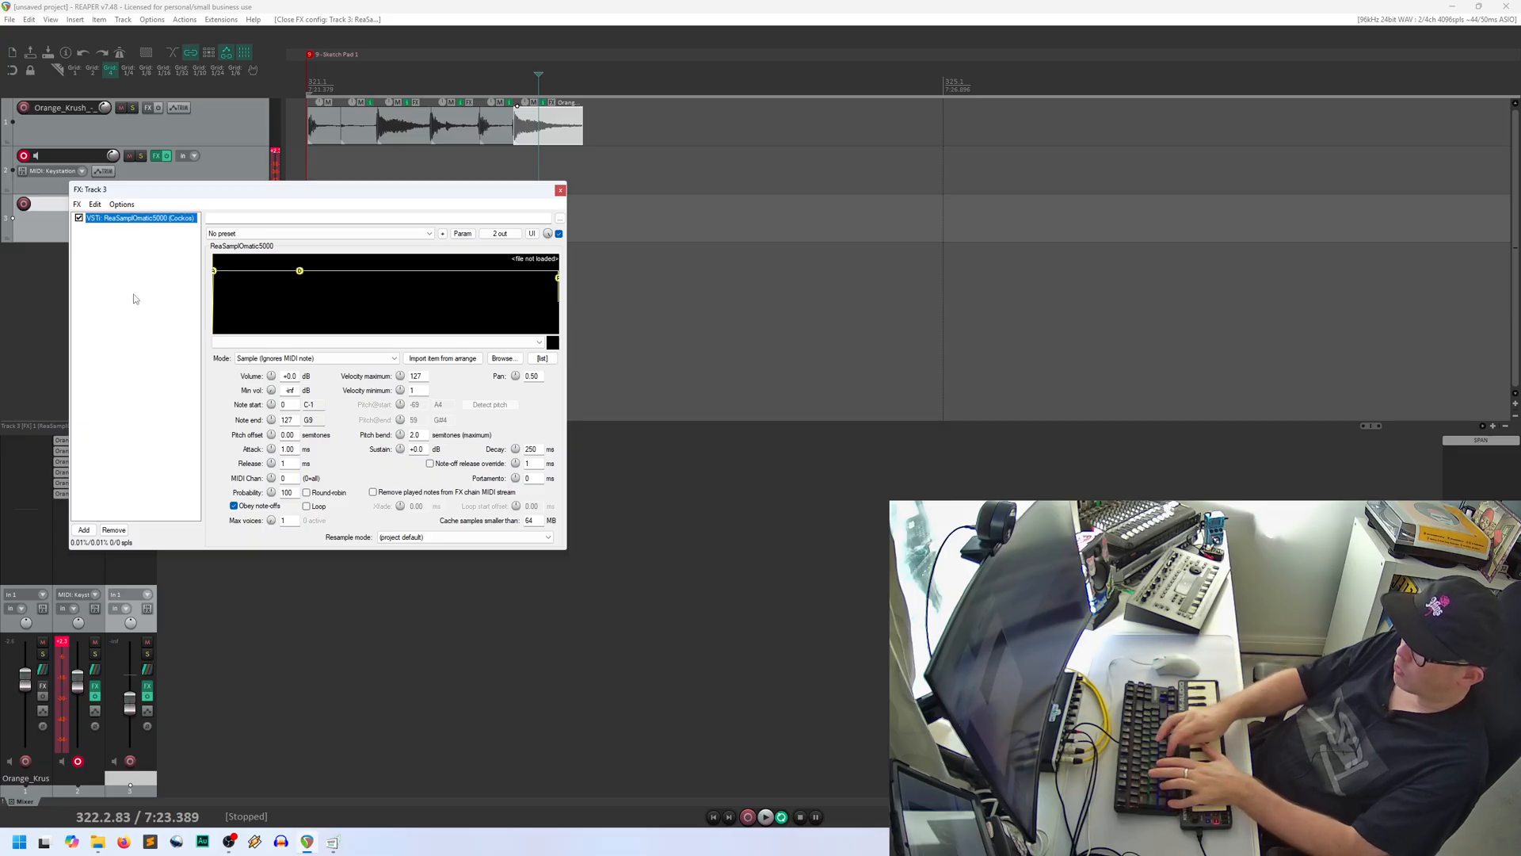
Step: Paste 20 copies of the configured ReaSamplOmatic5000 into track 3's FX chain
key("ctrl+v")
key("ctrl+v")
key("ctrl+v")
key("ctrl+v")
key("ctrl+v")
key("ctrl+v")
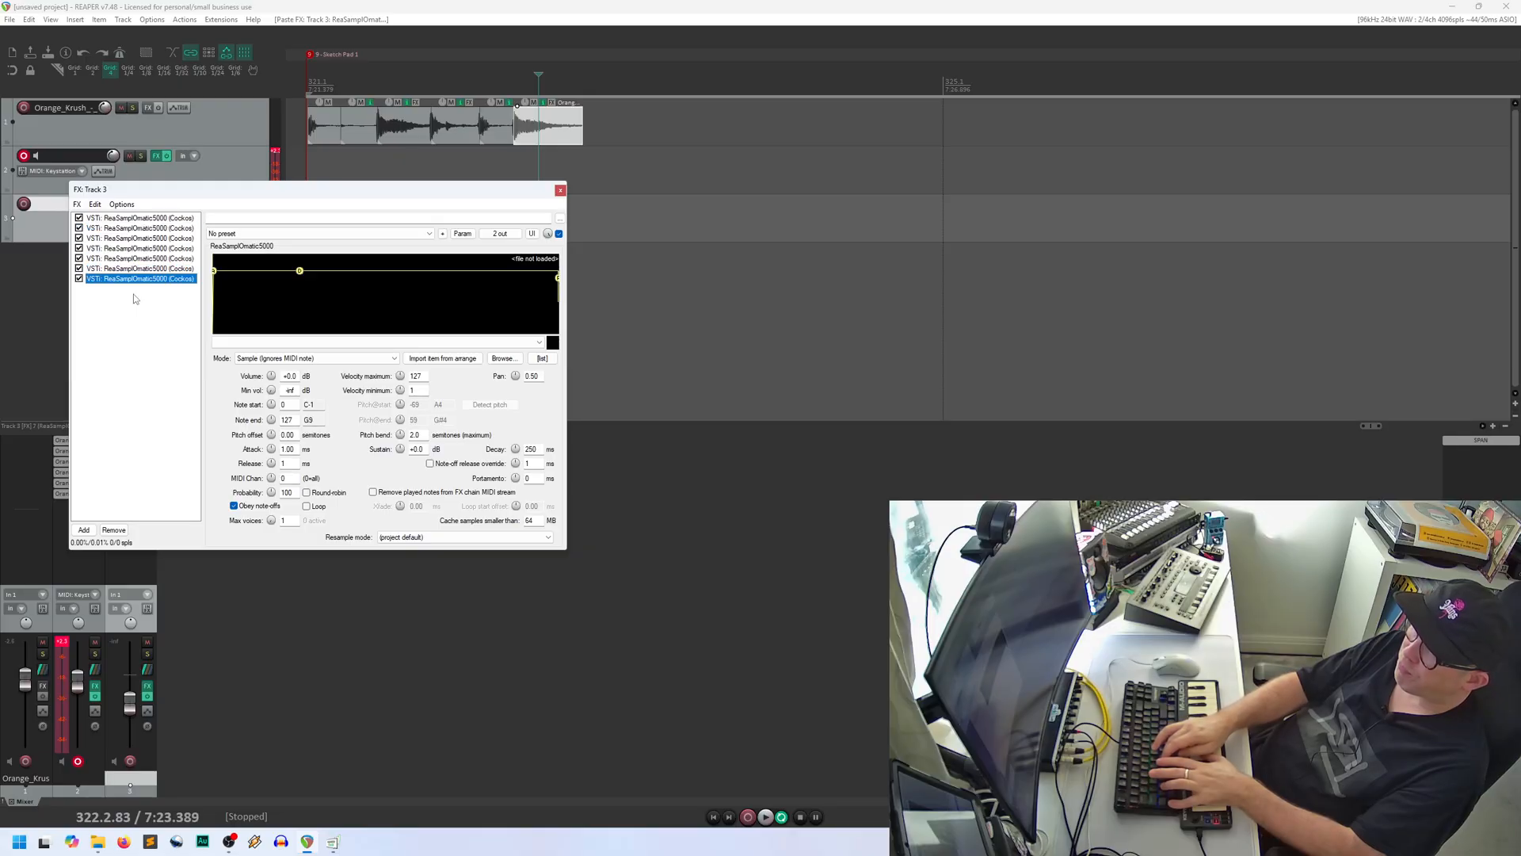
key("ctrl+v")
key("ctrl+v")
key("ctrl+v")
key("ctrl+v")
key("ctrl+v")
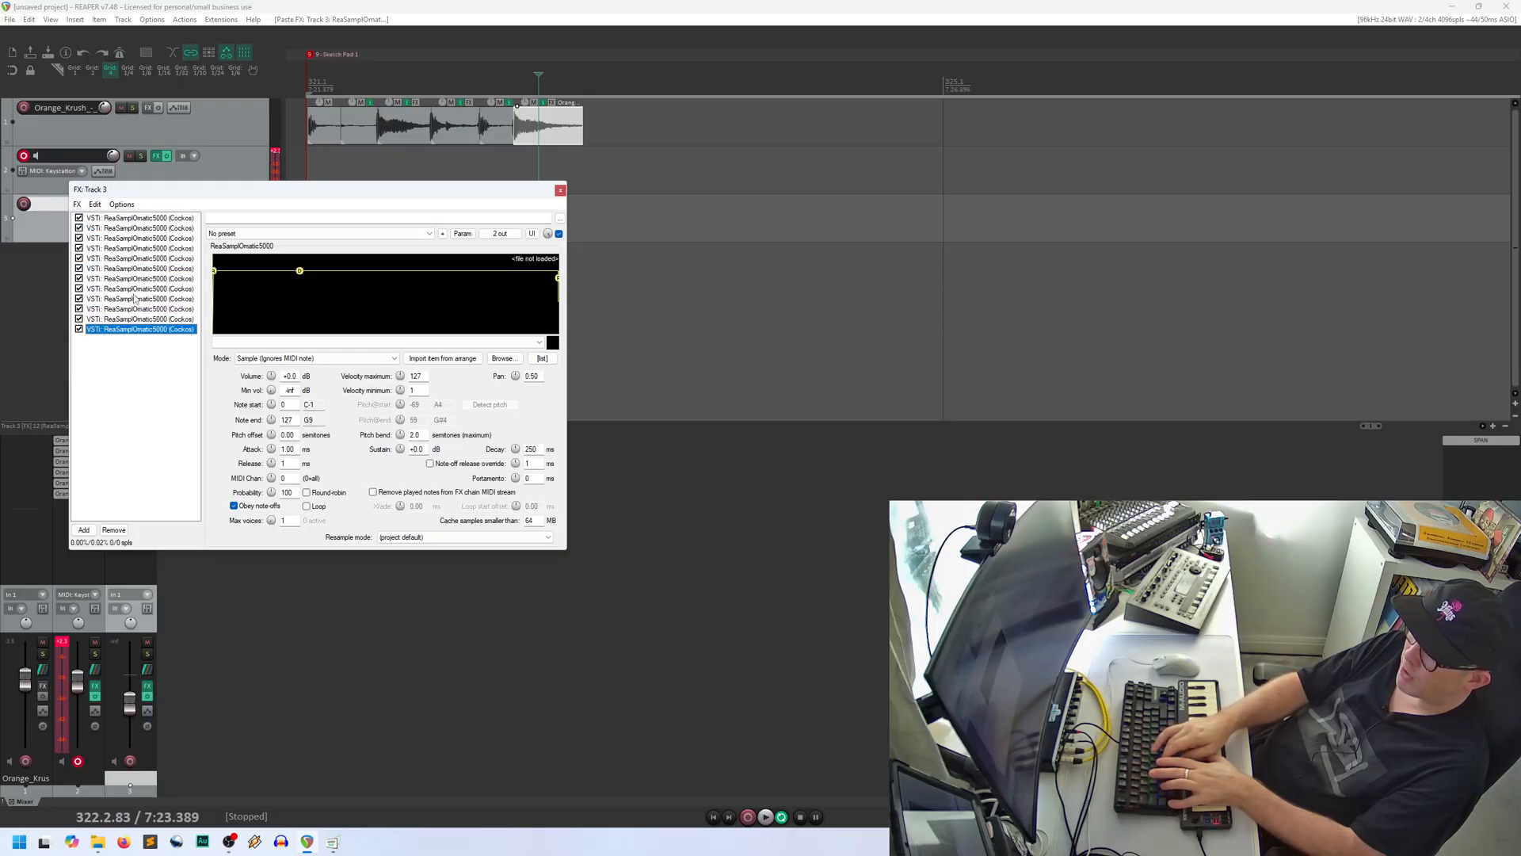
key("ctrl+v")
key("ctrl+v")
key("ctrl+v")
key("ctrl+v")
key("ctrl+v")
key("ctrl+v")
key("ctrl+v")
key("ctrl+v")
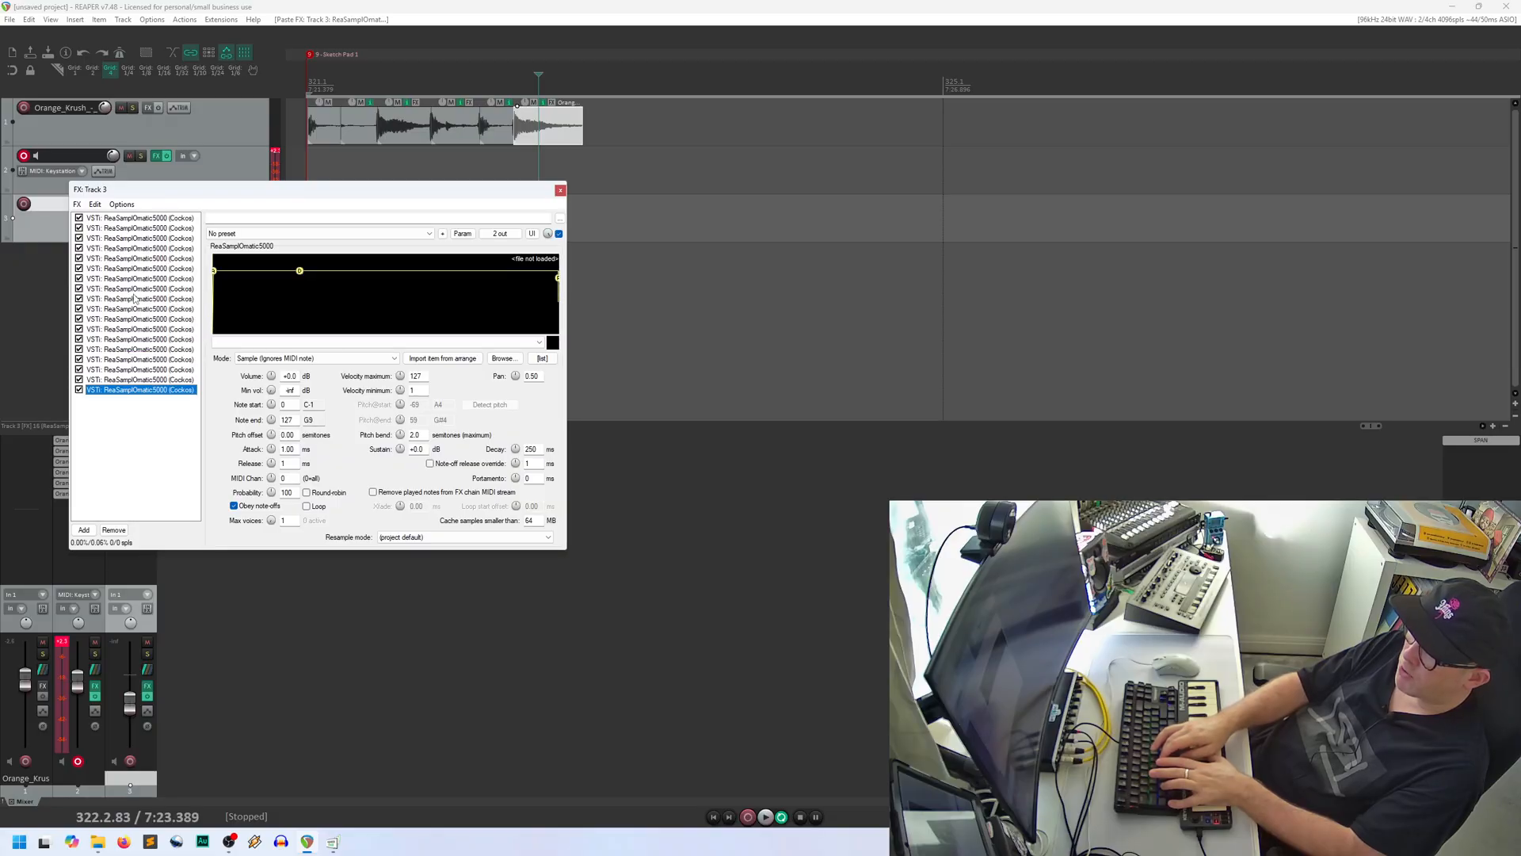
key("ctrl+v")
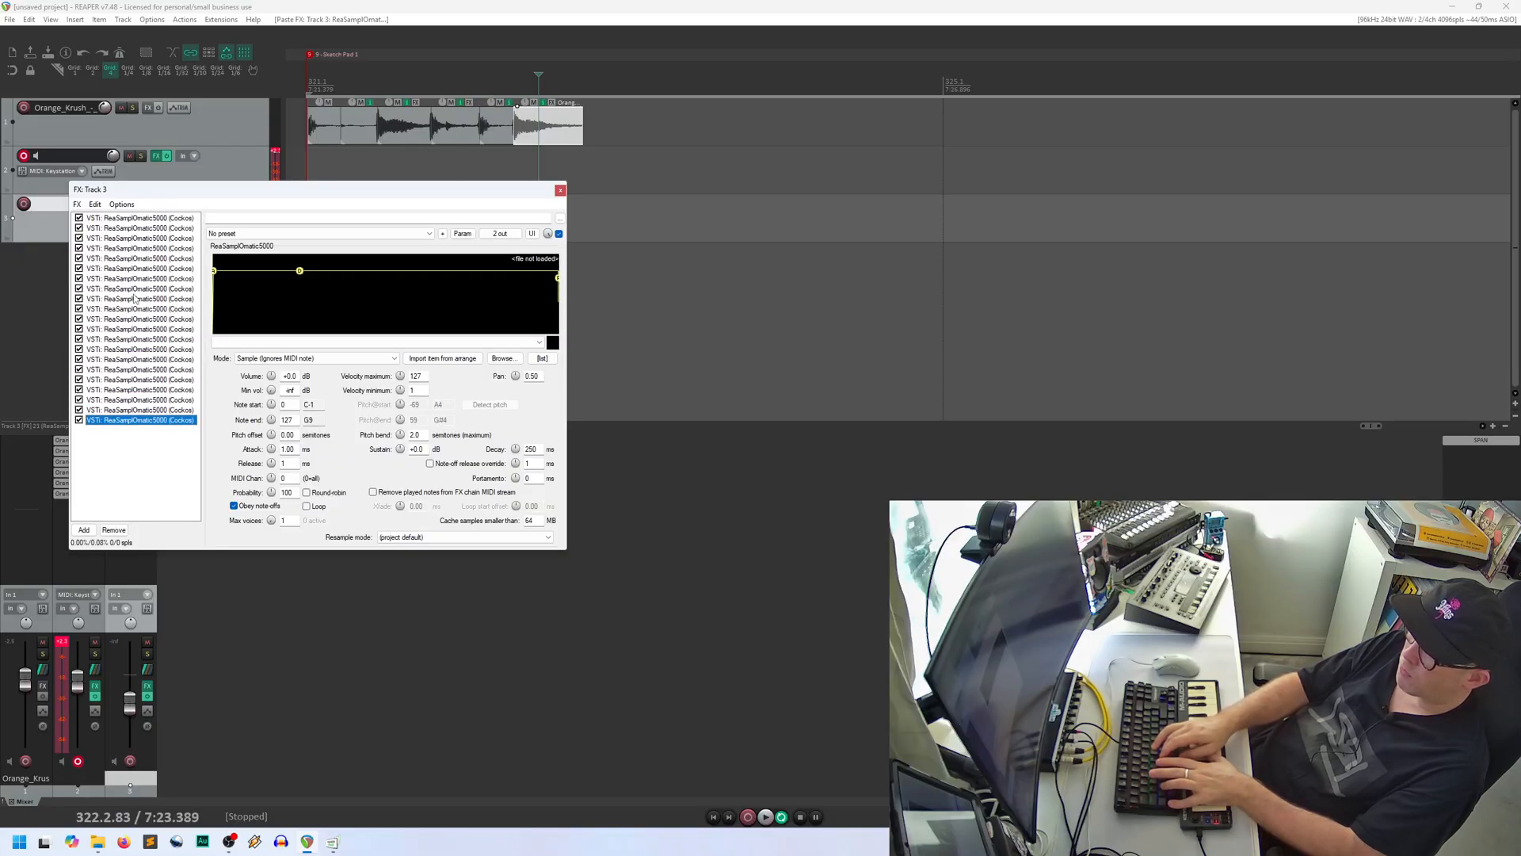
Step: Count through the sampler instances and paste three more copies at the end of the chain, making 24
left_click(158, 219)
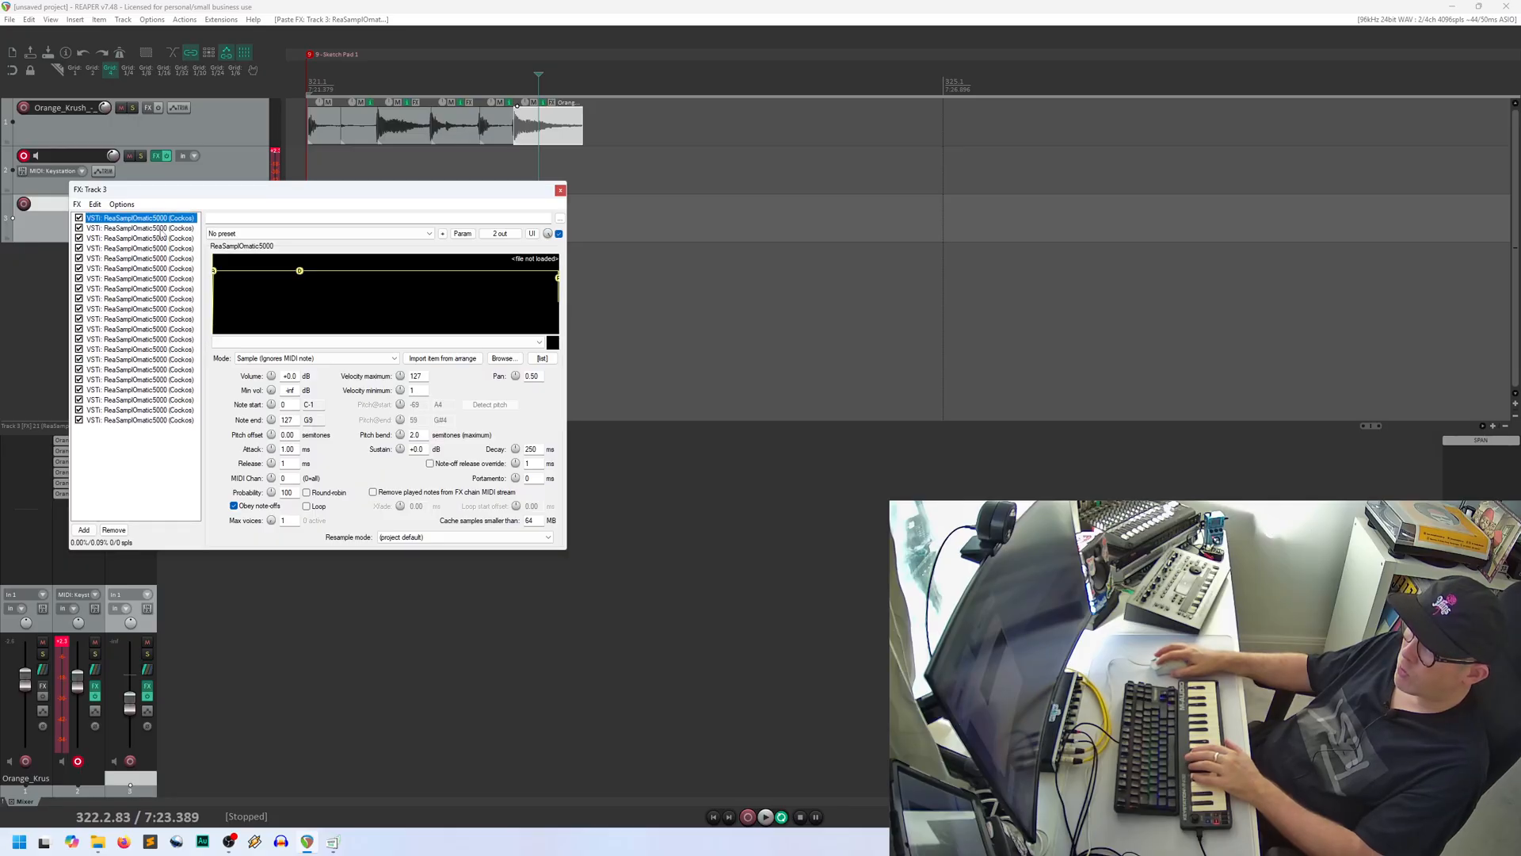
left_click_drag(161, 235, 162, 422)
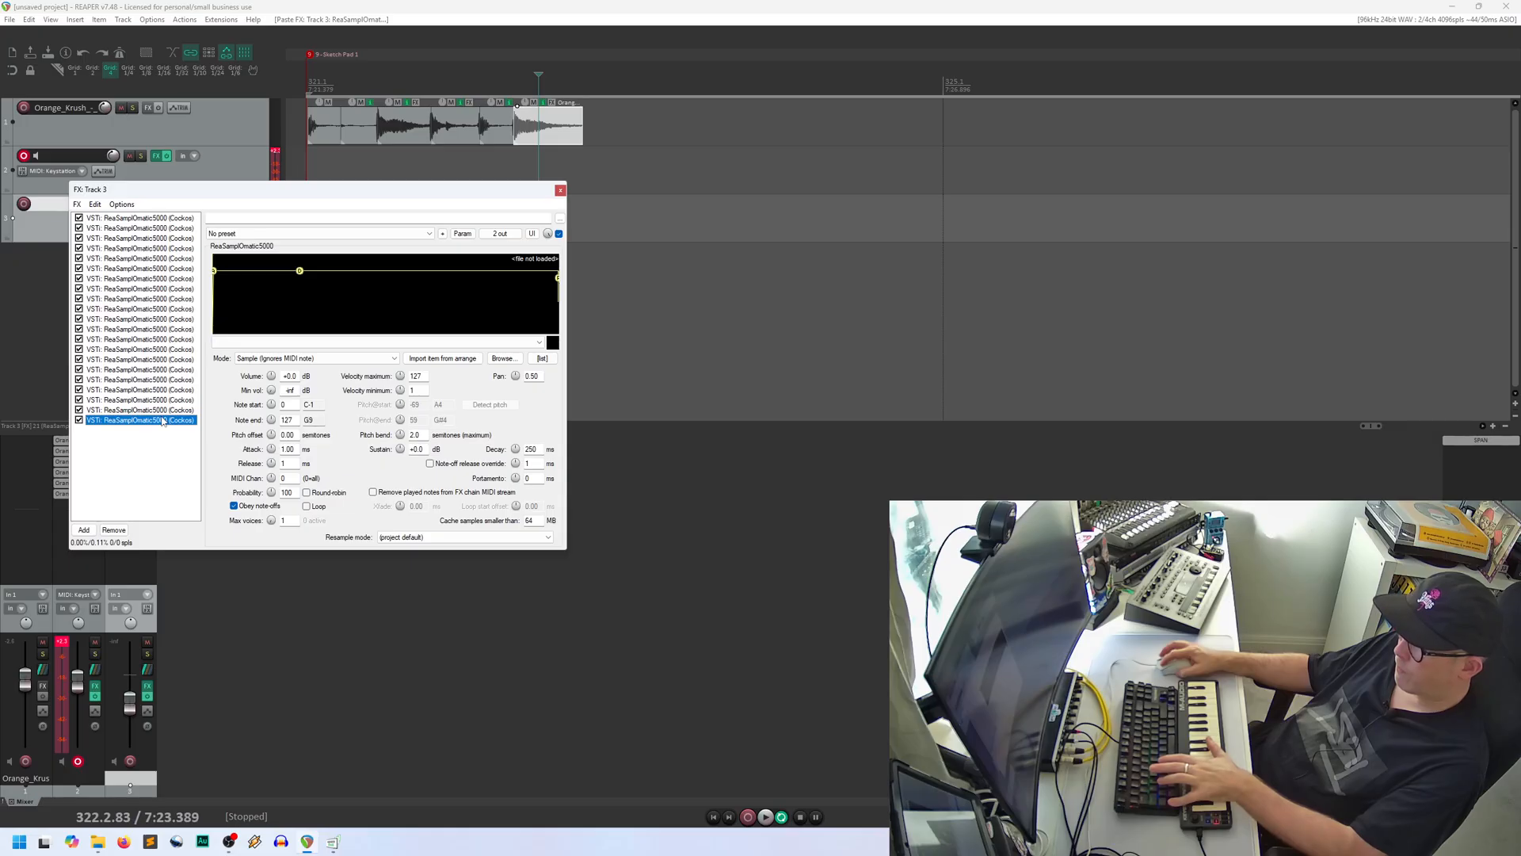
key("ctrl+v")
key("ctrl+v")
key("ctrl+v")
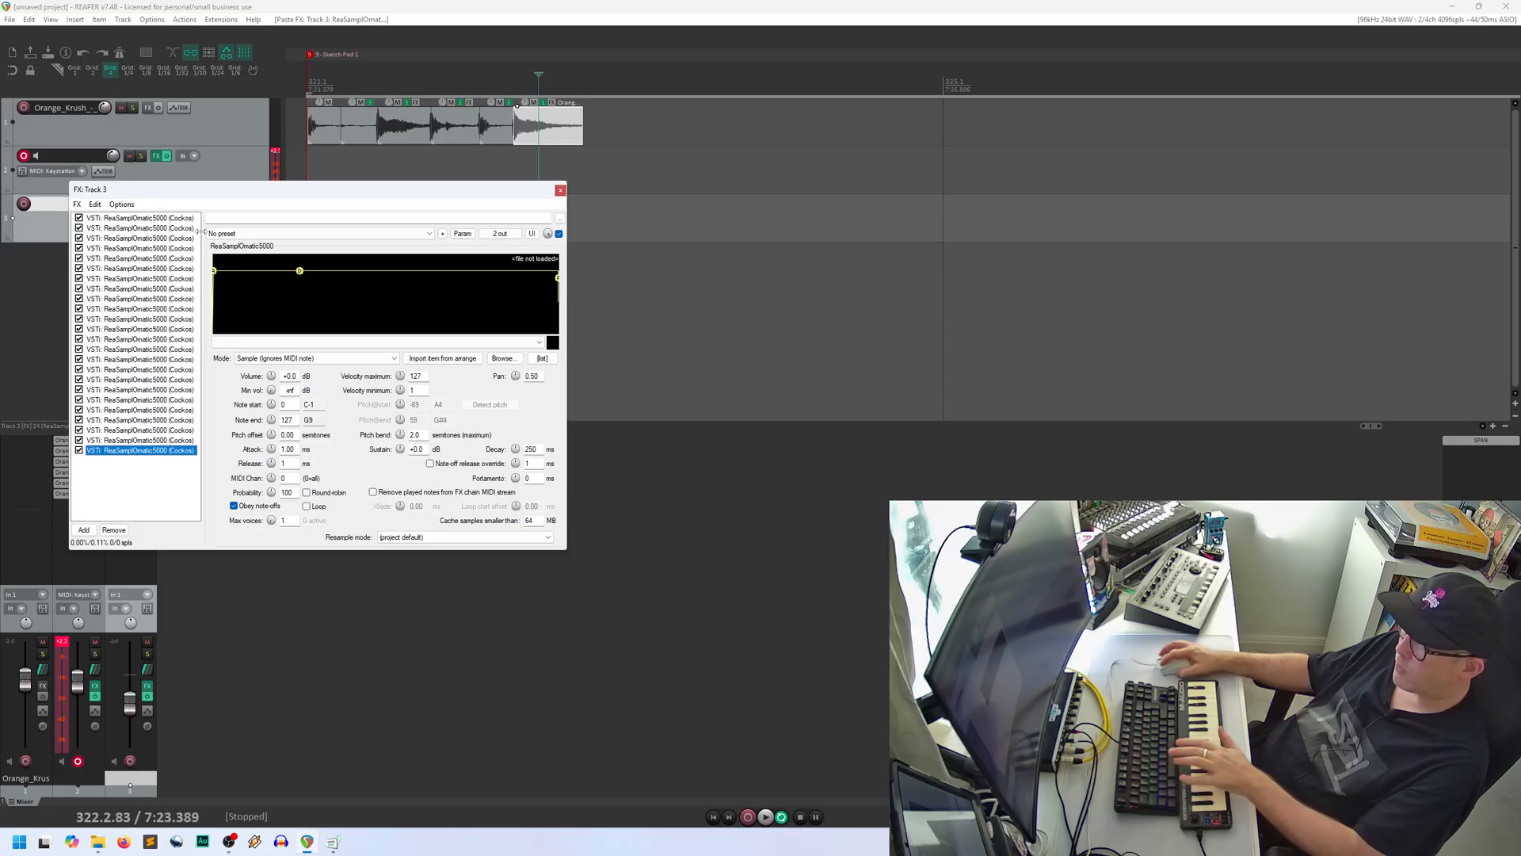
Step: Disarm track 2, record-arm track 3 with the Keystation MIDI input, and keep its FX window beside the track controls with the first sampler selected
left_click(178, 219)
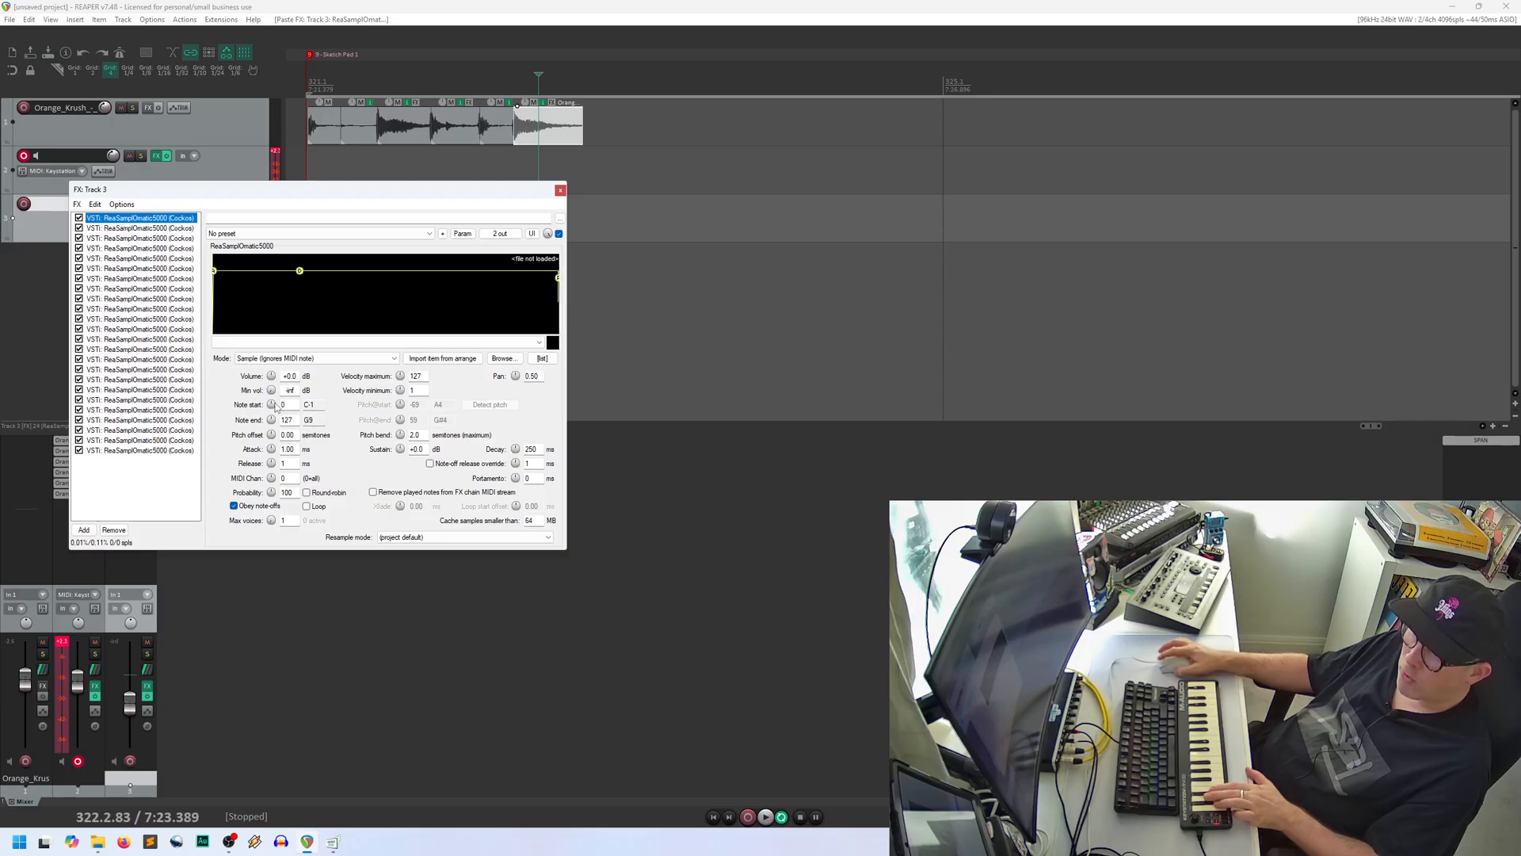
left_click_drag(278, 193, 300, 189)
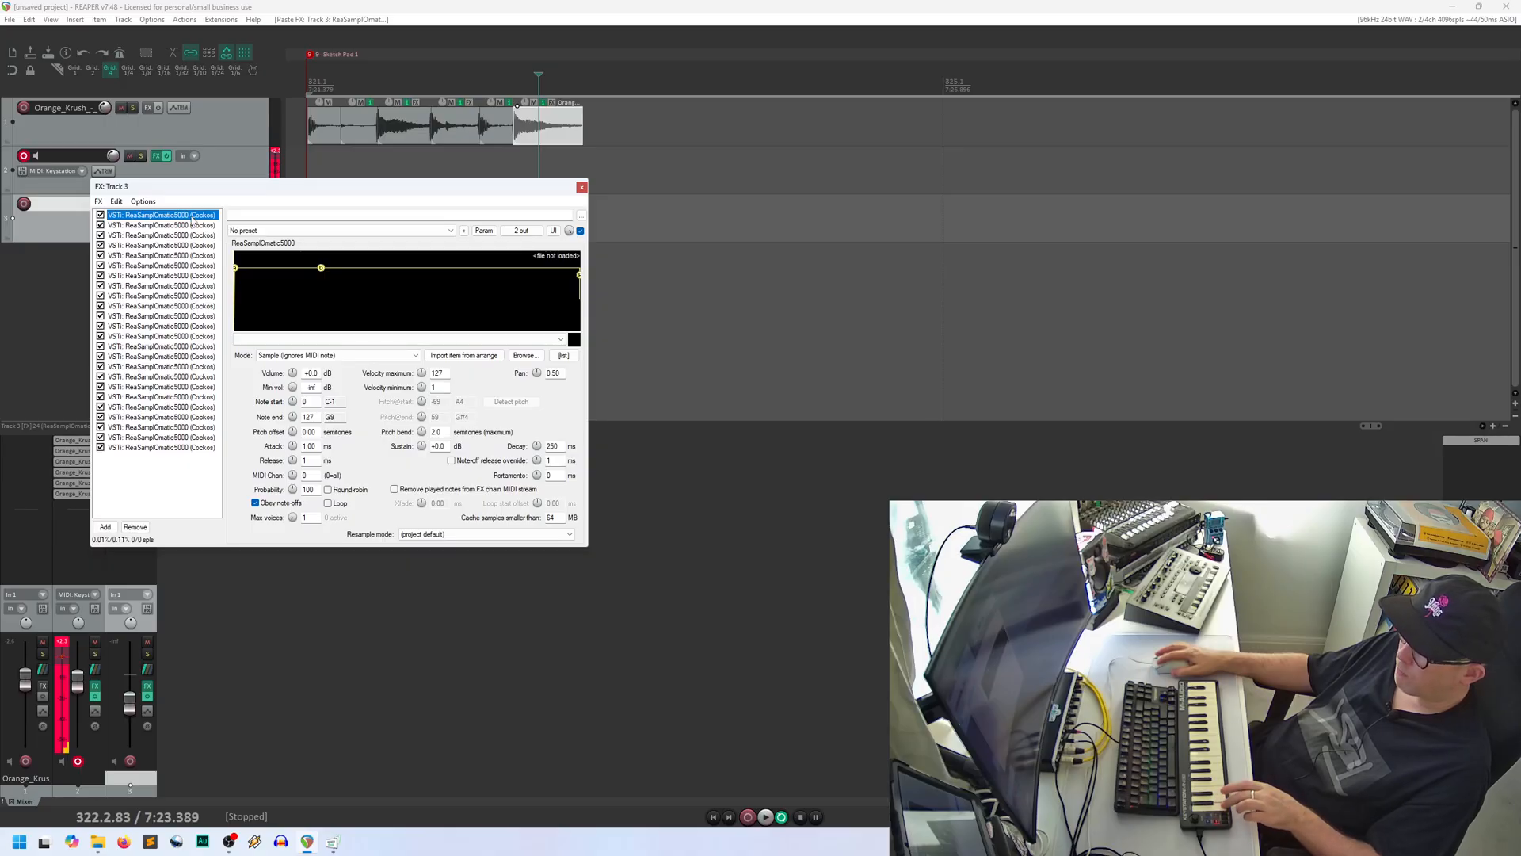
left_click_drag(209, 196, 508, 178)
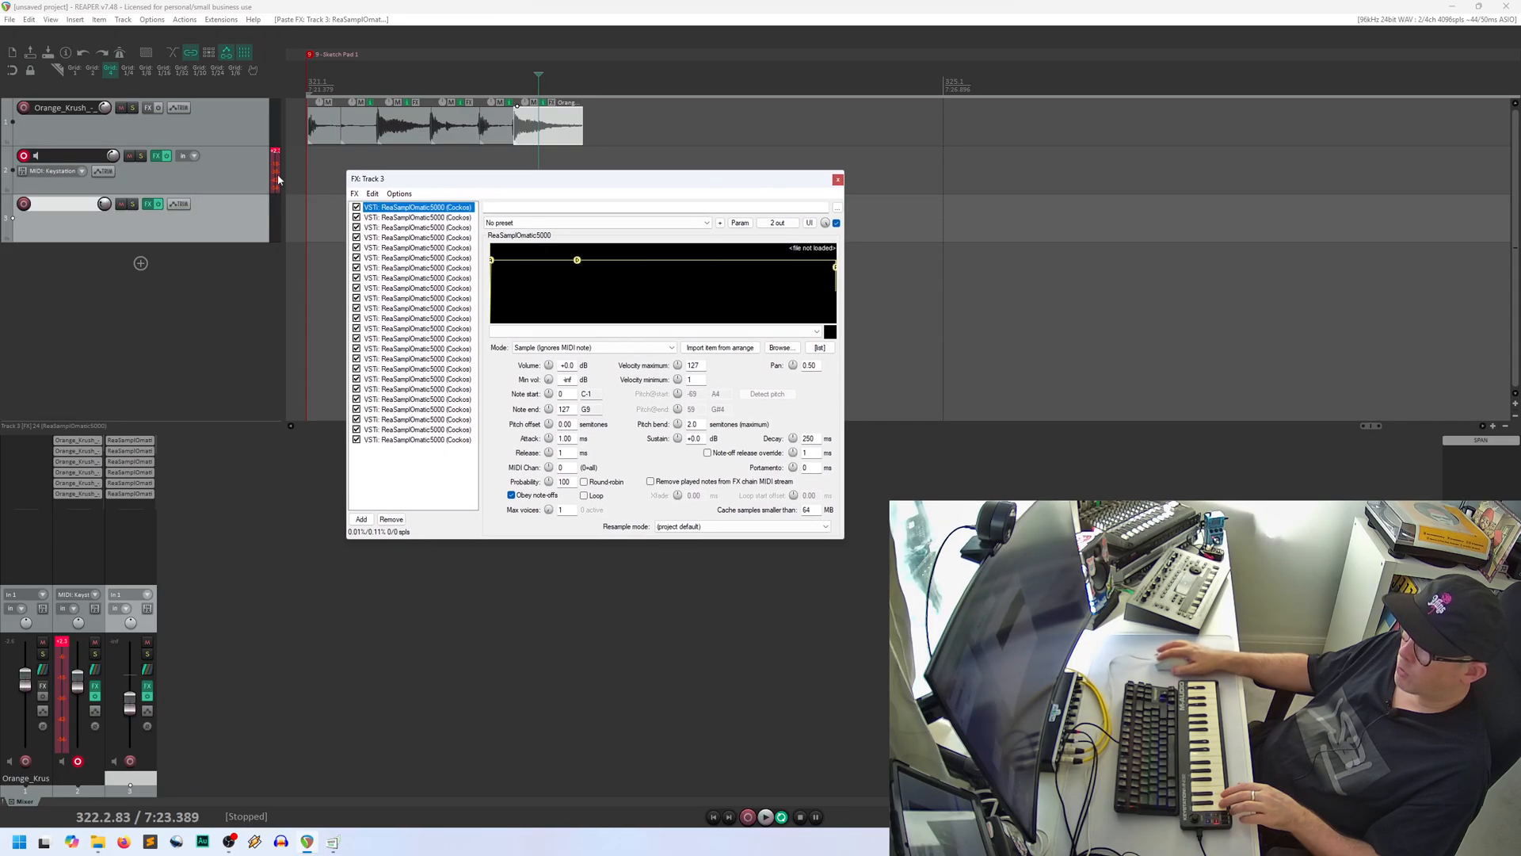
left_click(24, 156)
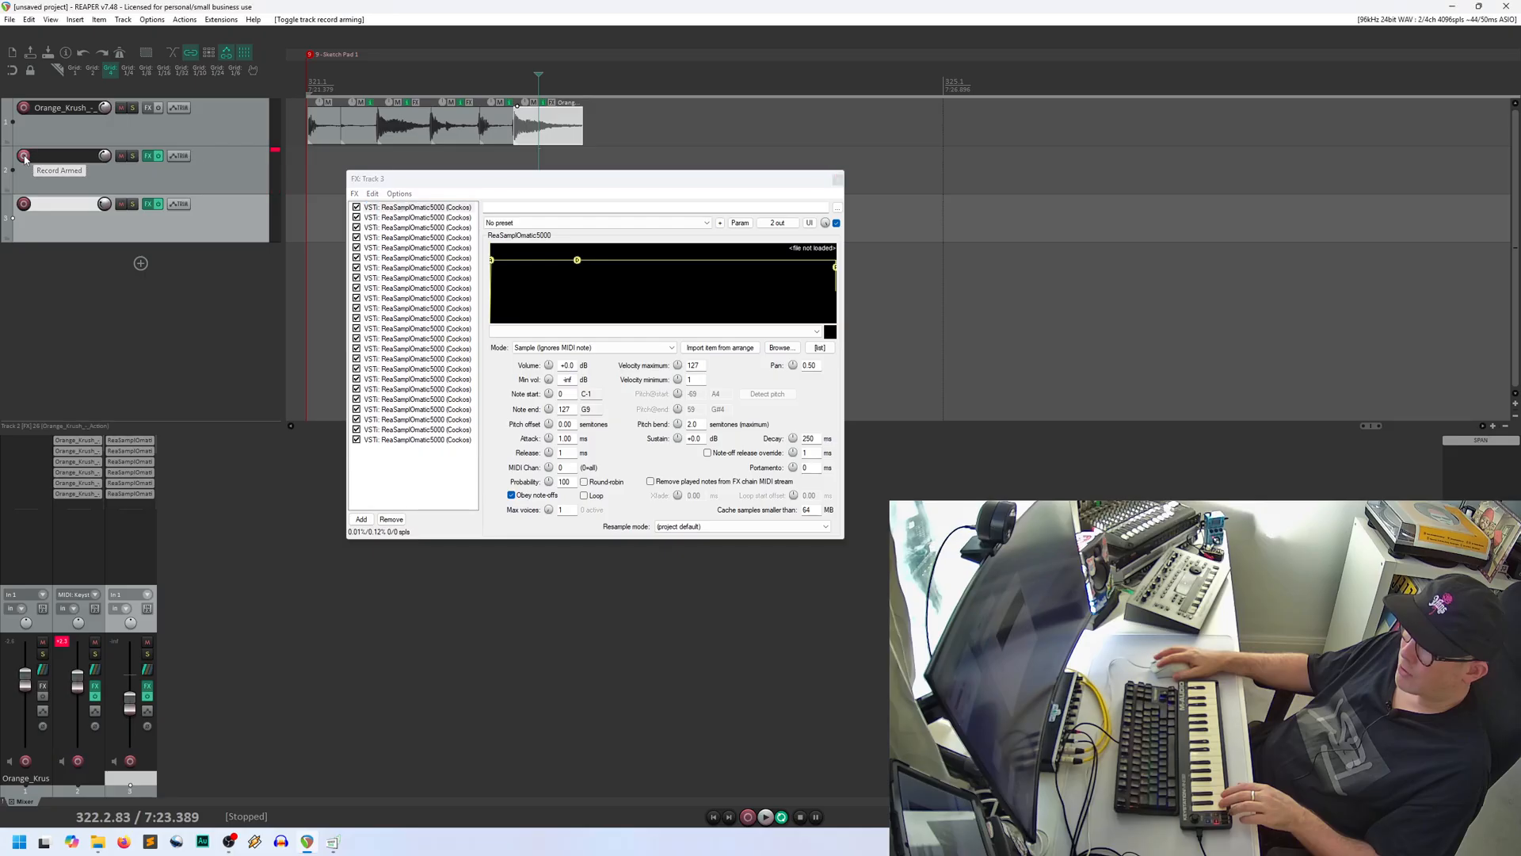
left_click(24, 203)
left_click(82, 219)
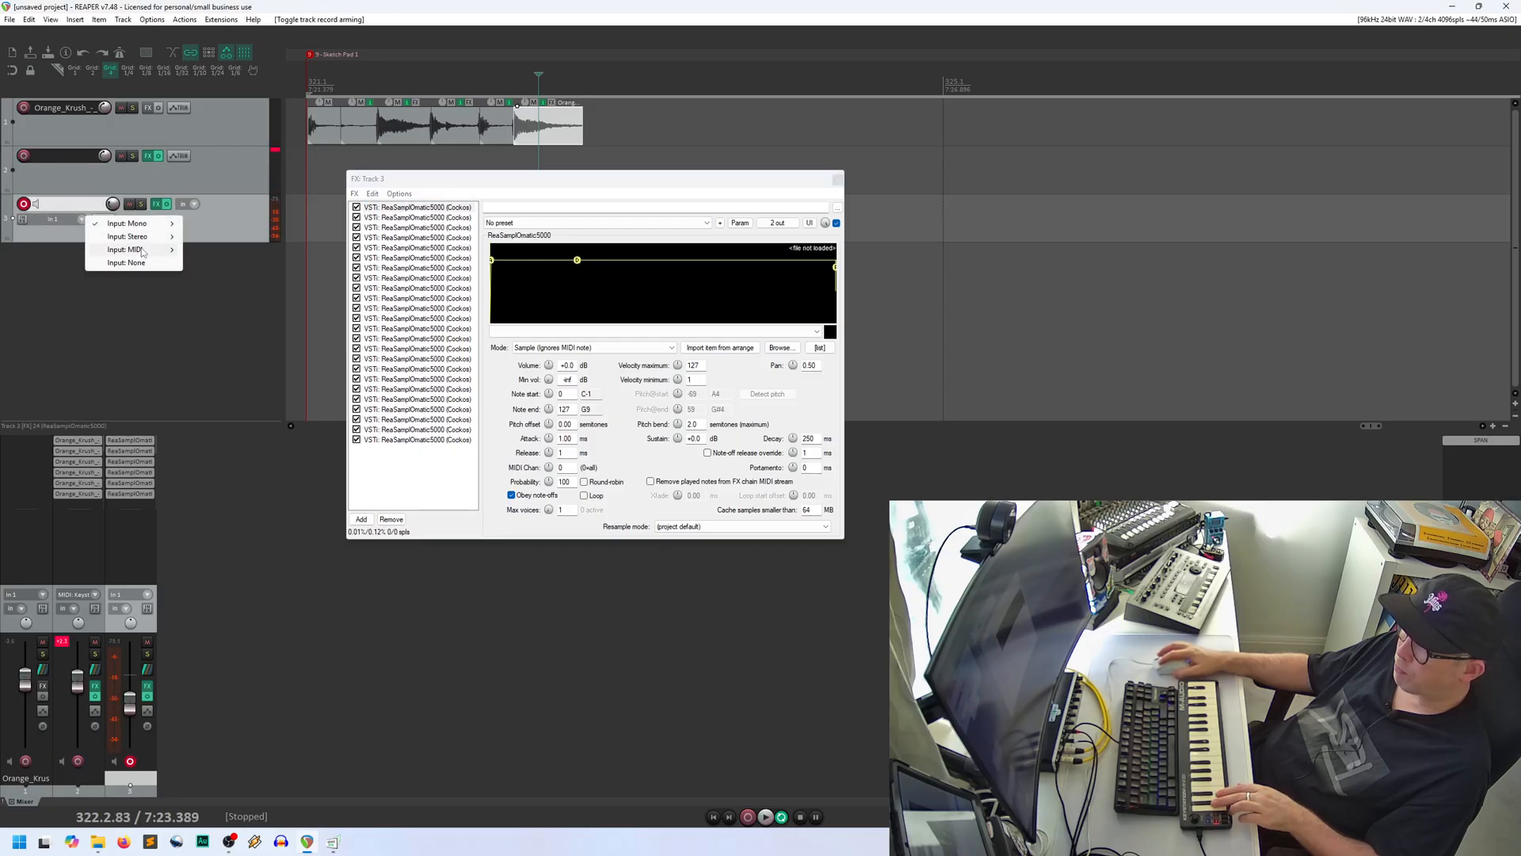
mouse_move(143, 252)
left_click(238, 269)
left_click_drag(445, 183, 255, 208)
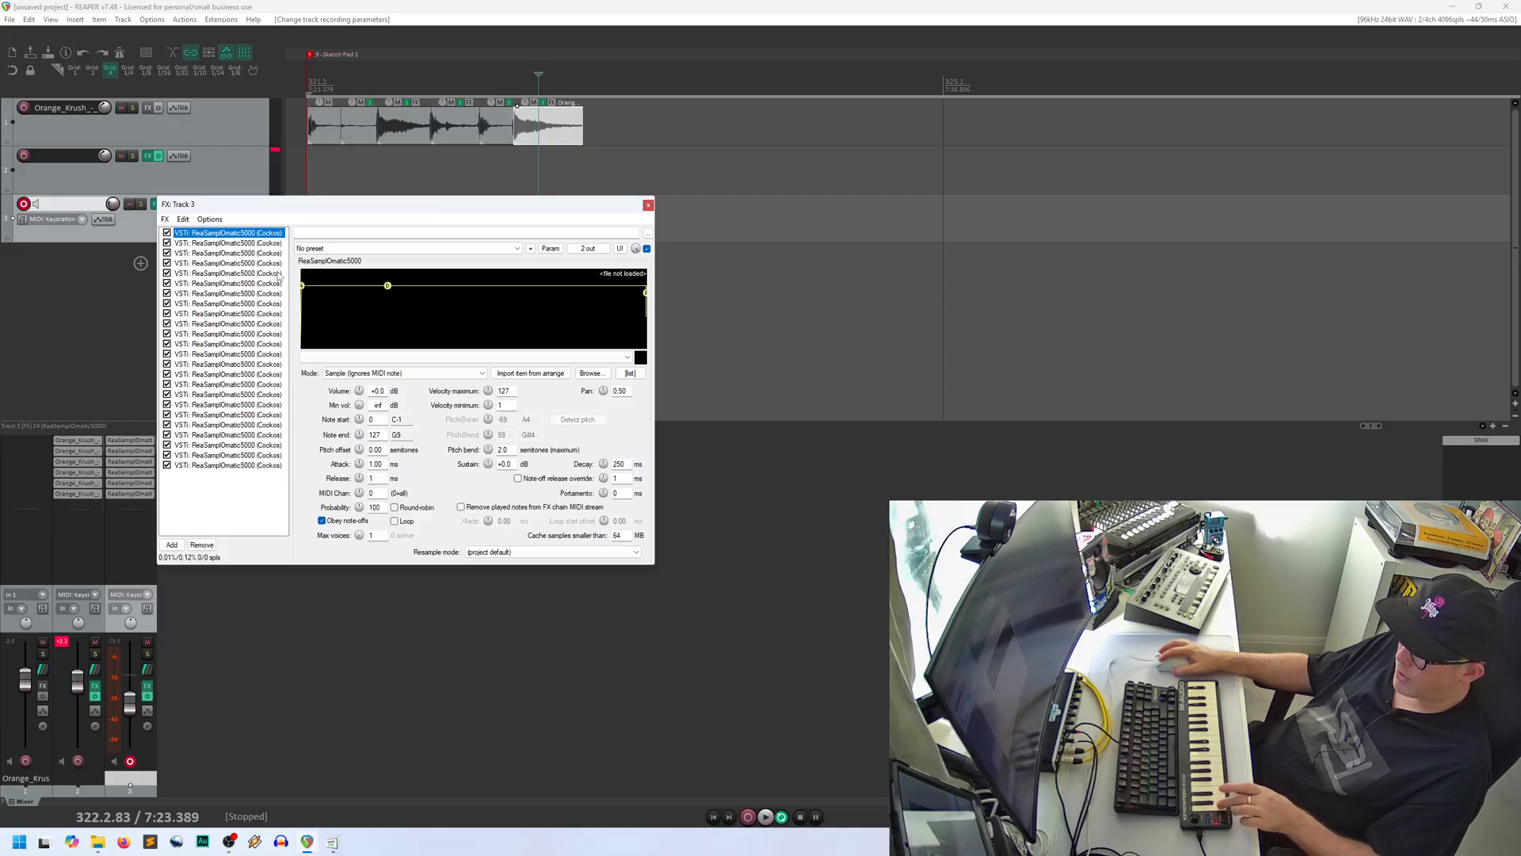
Step: Set start and end notes on the first four samplers to C1 (24), C#1 (25), D1 (26) and D#1 (27)
left_click(358, 424)
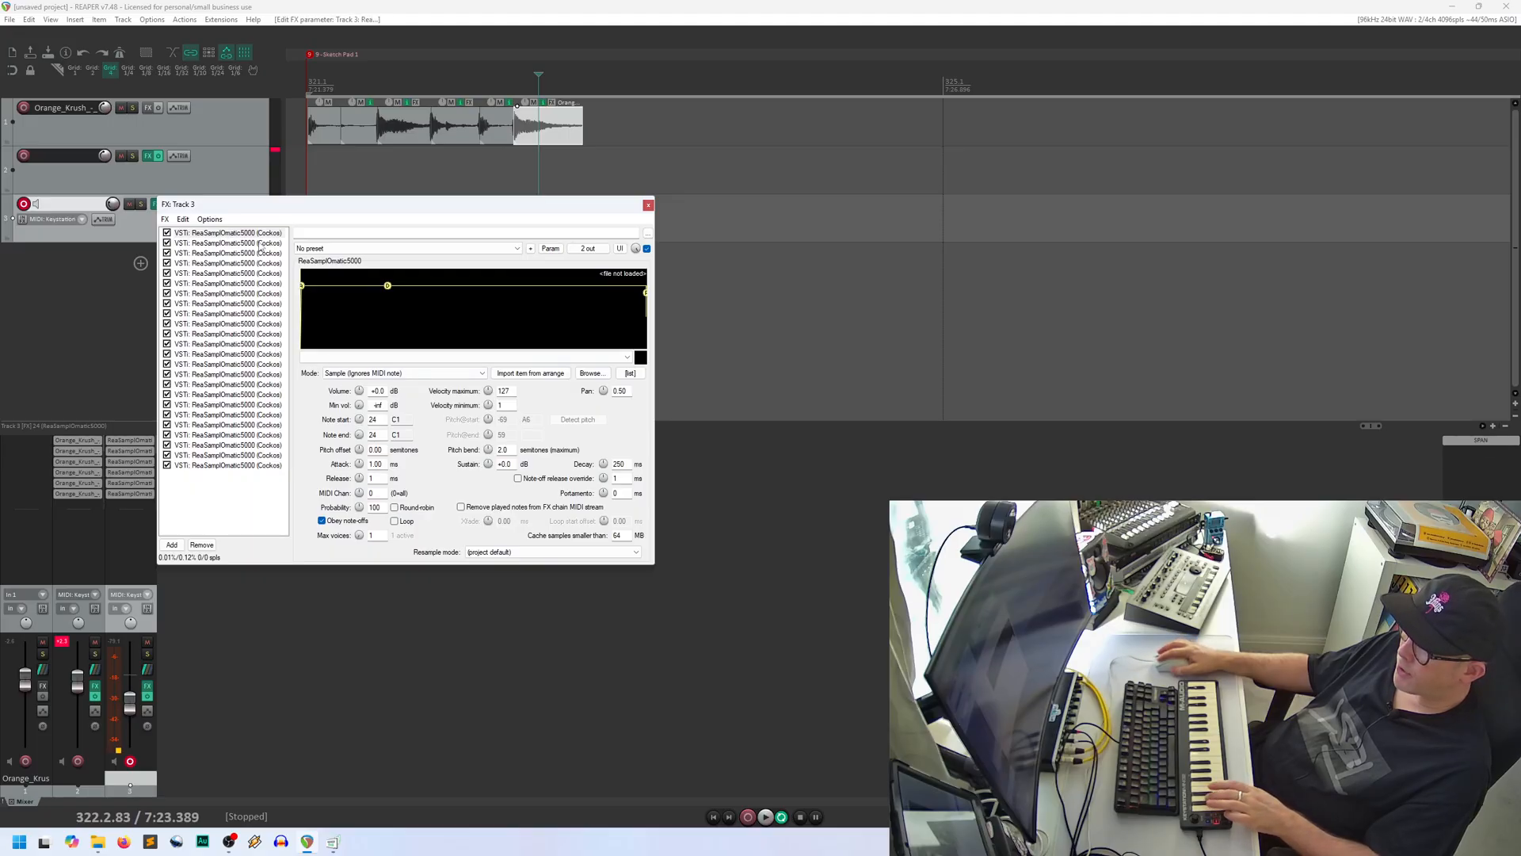
left_click(260, 245)
left_click(261, 263)
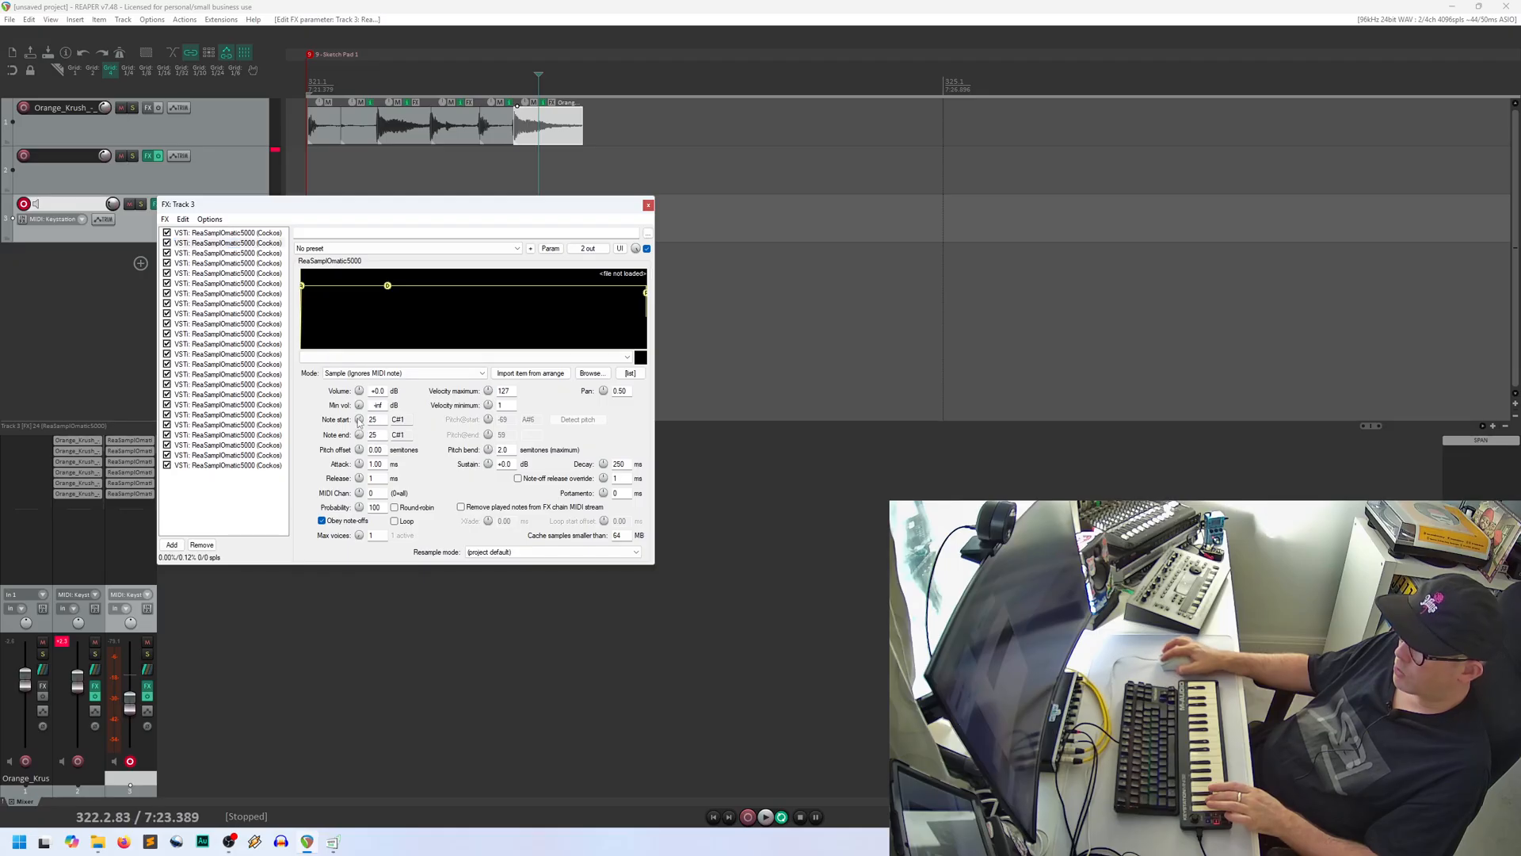
left_click(262, 252)
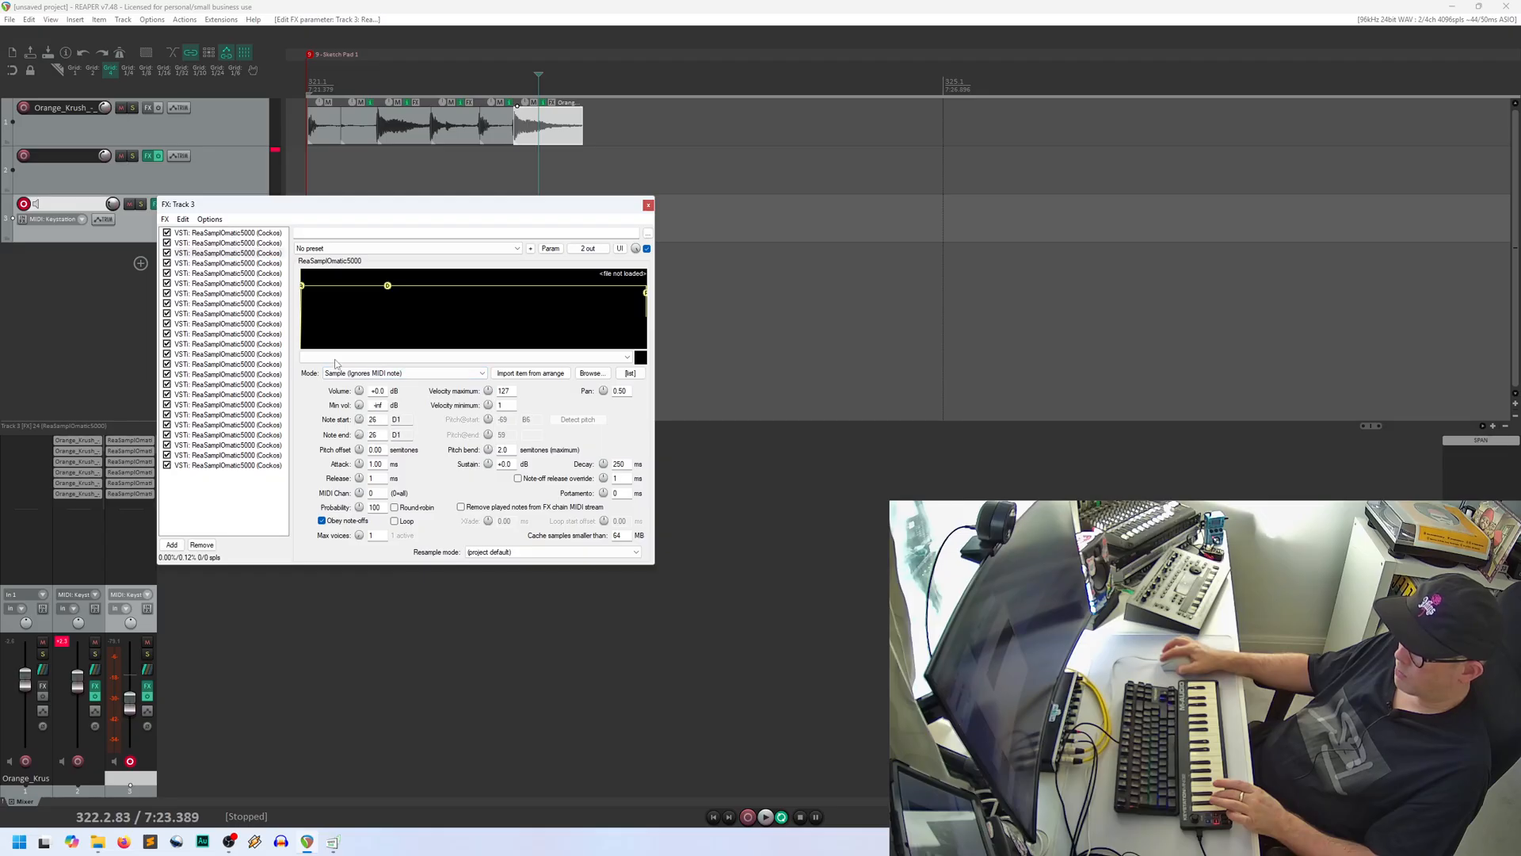
left_click(241, 263)
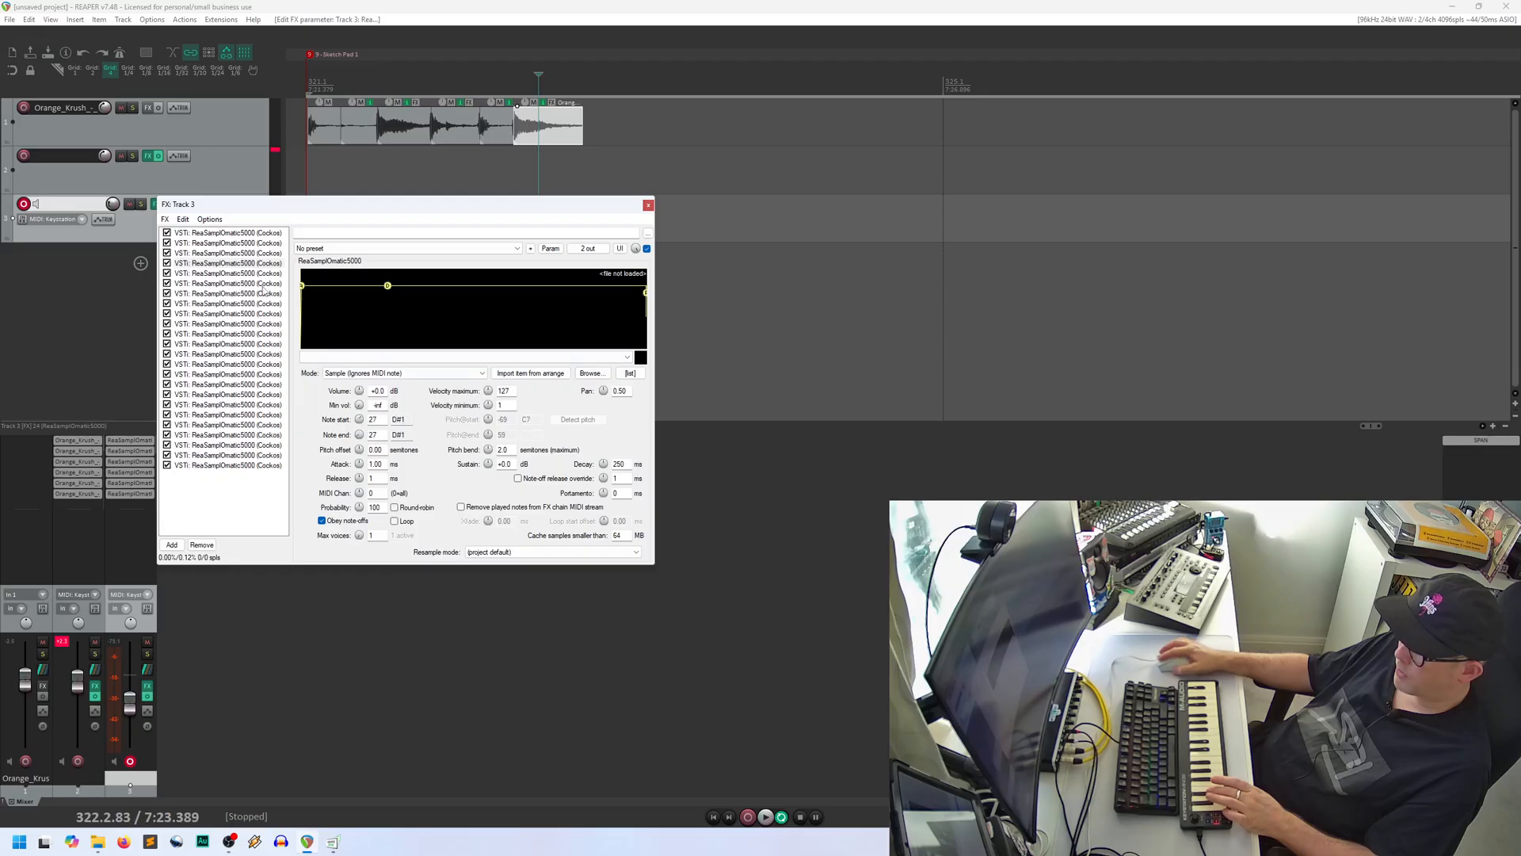
Step: Set matching start and end notes: E1 (28) on the fifth sampler, F1 (29) on the seventh and F#1 (30) on the eighth
left_click(252, 274)
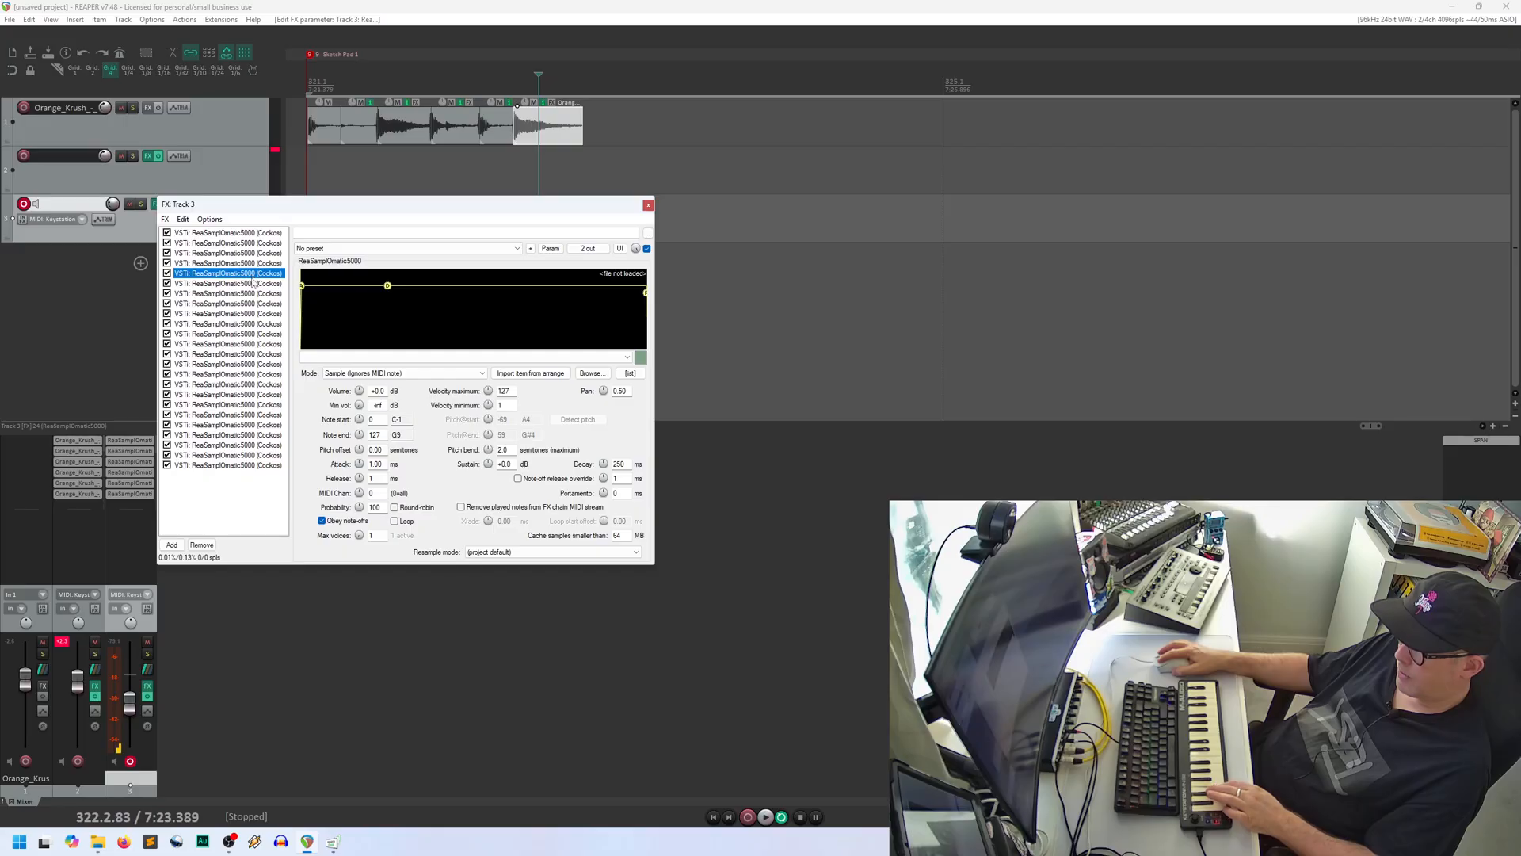
left_click(359, 420)
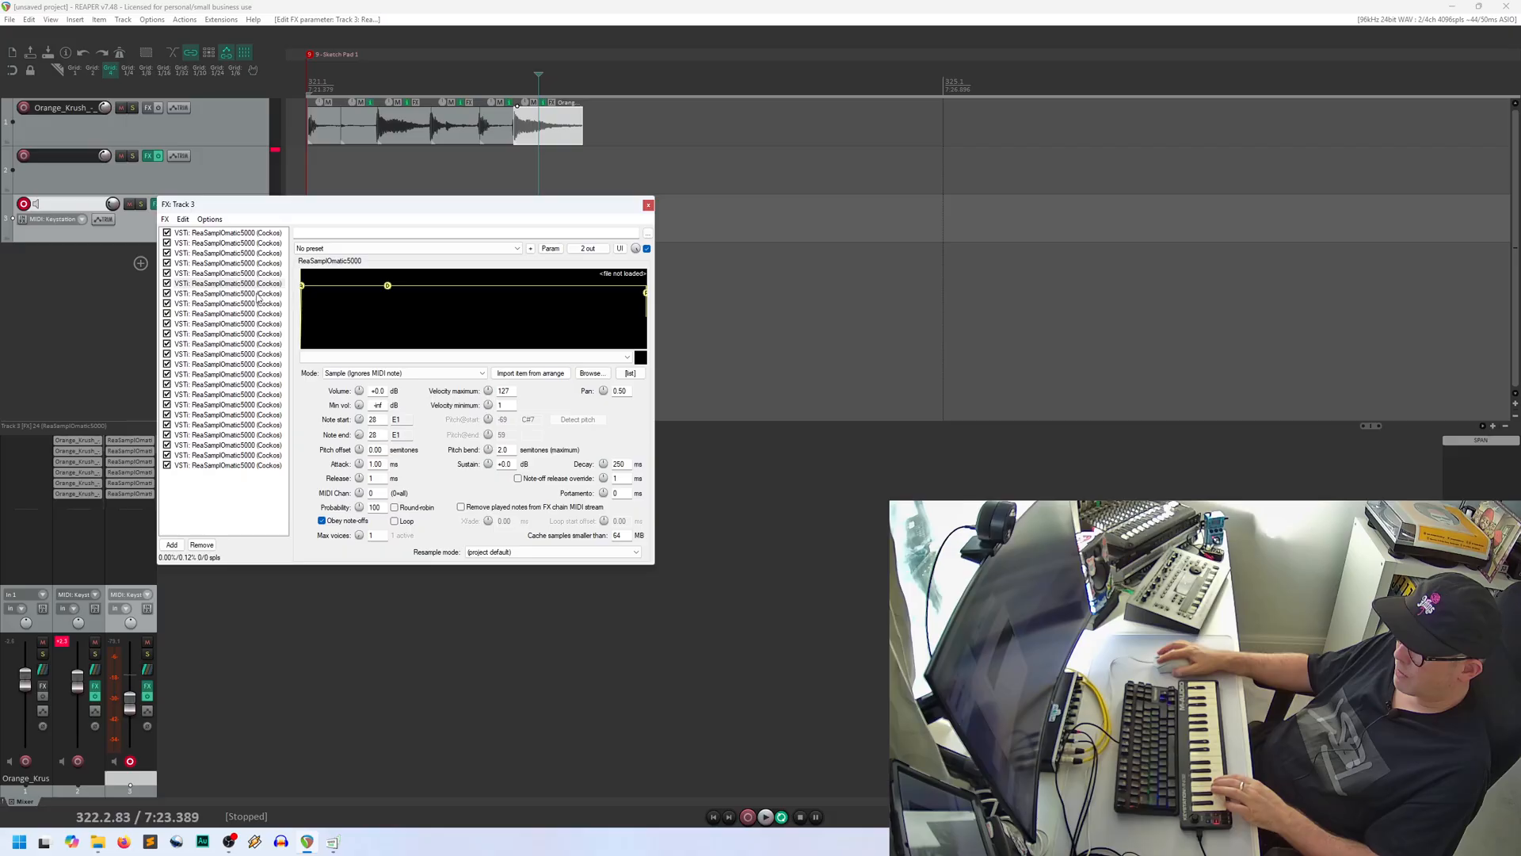
left_click(259, 295)
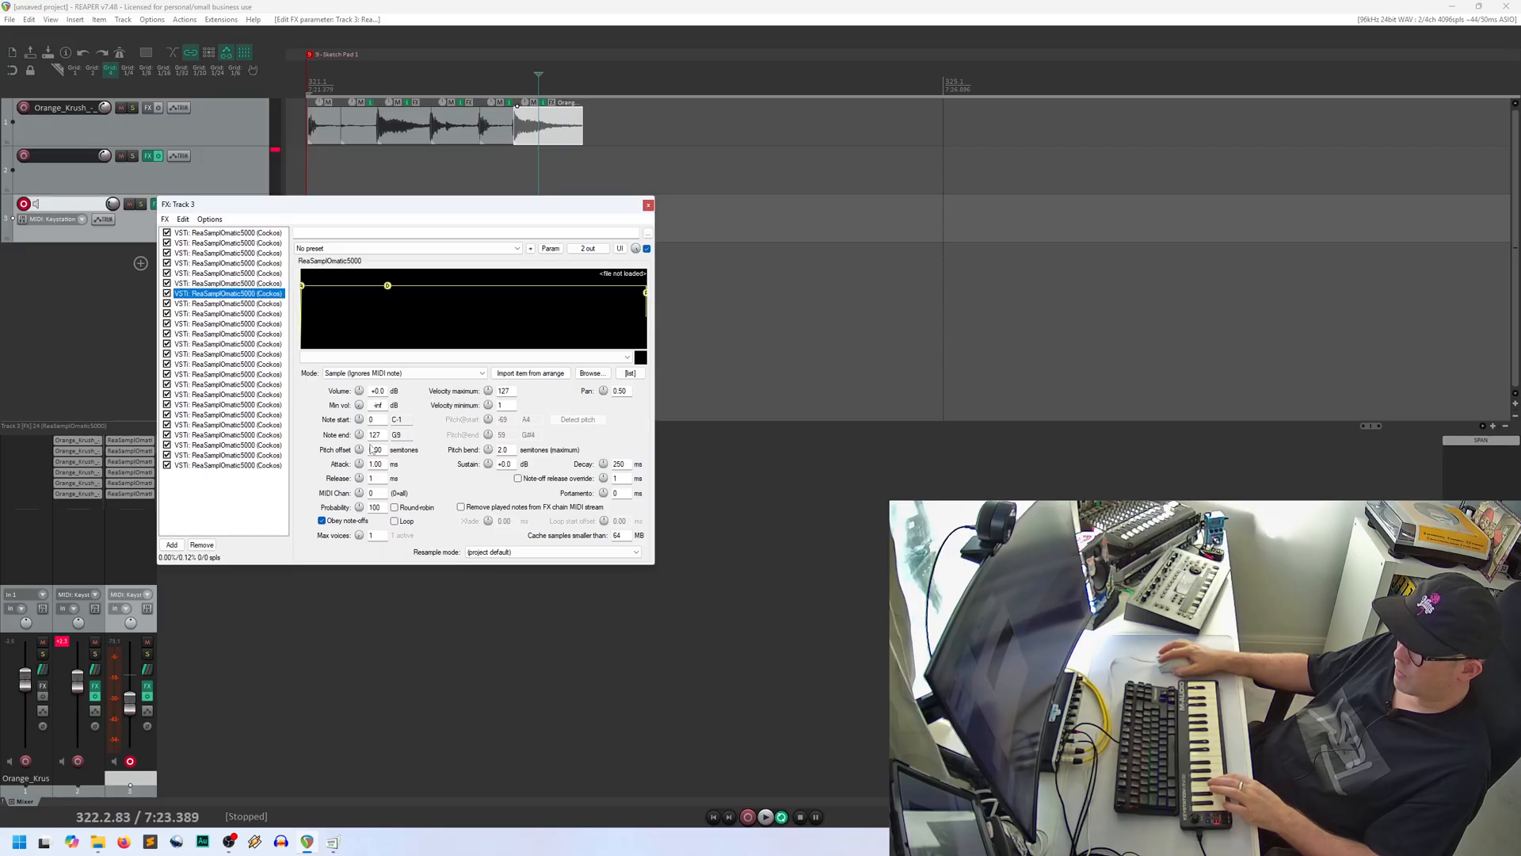
double_click(359, 419)
double_click(359, 434)
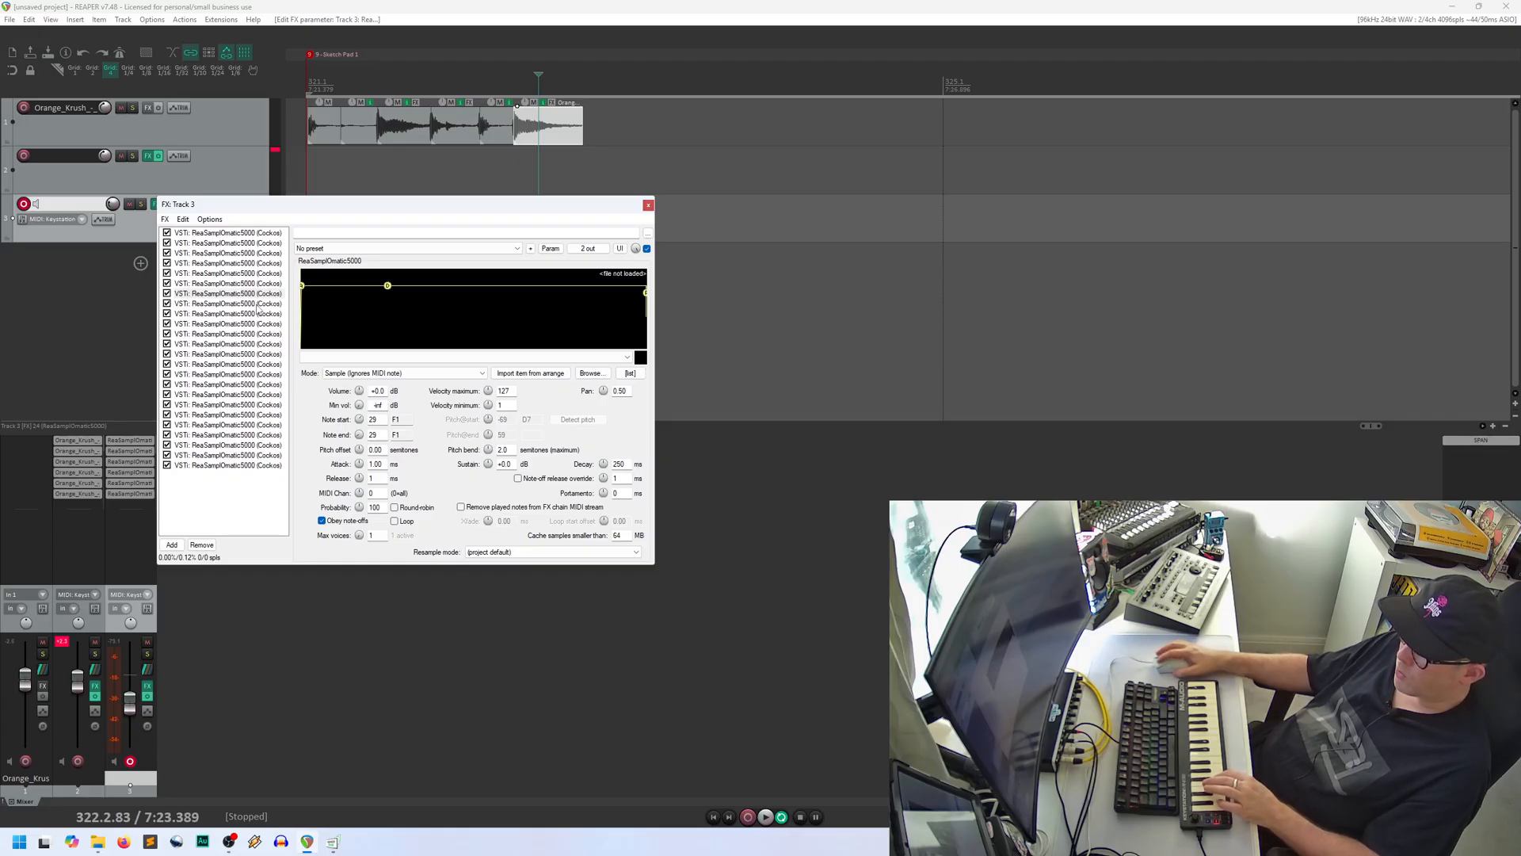
left_click(257, 305)
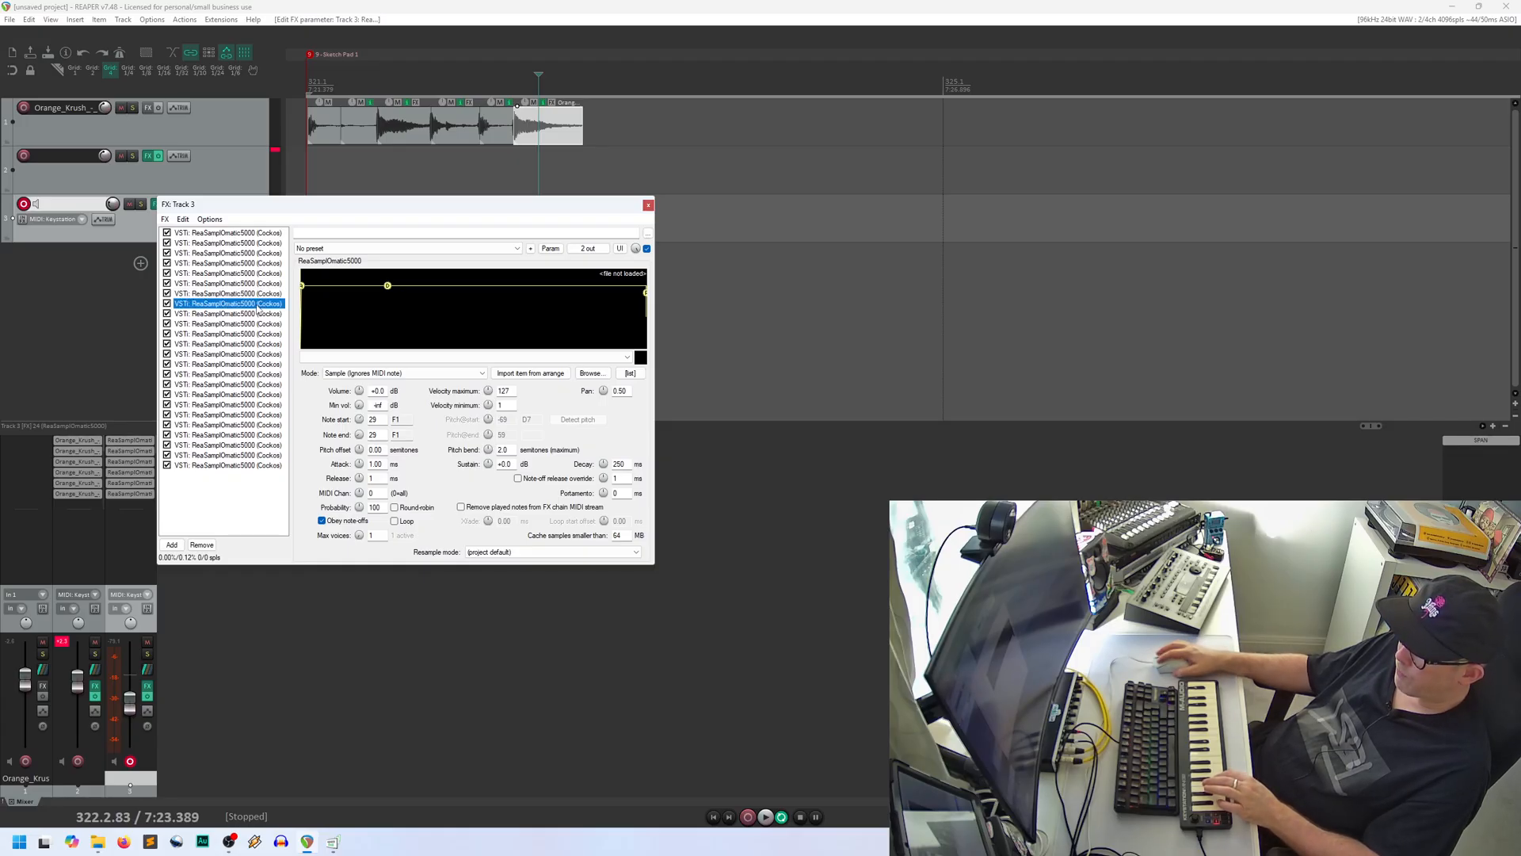
double_click(361, 420)
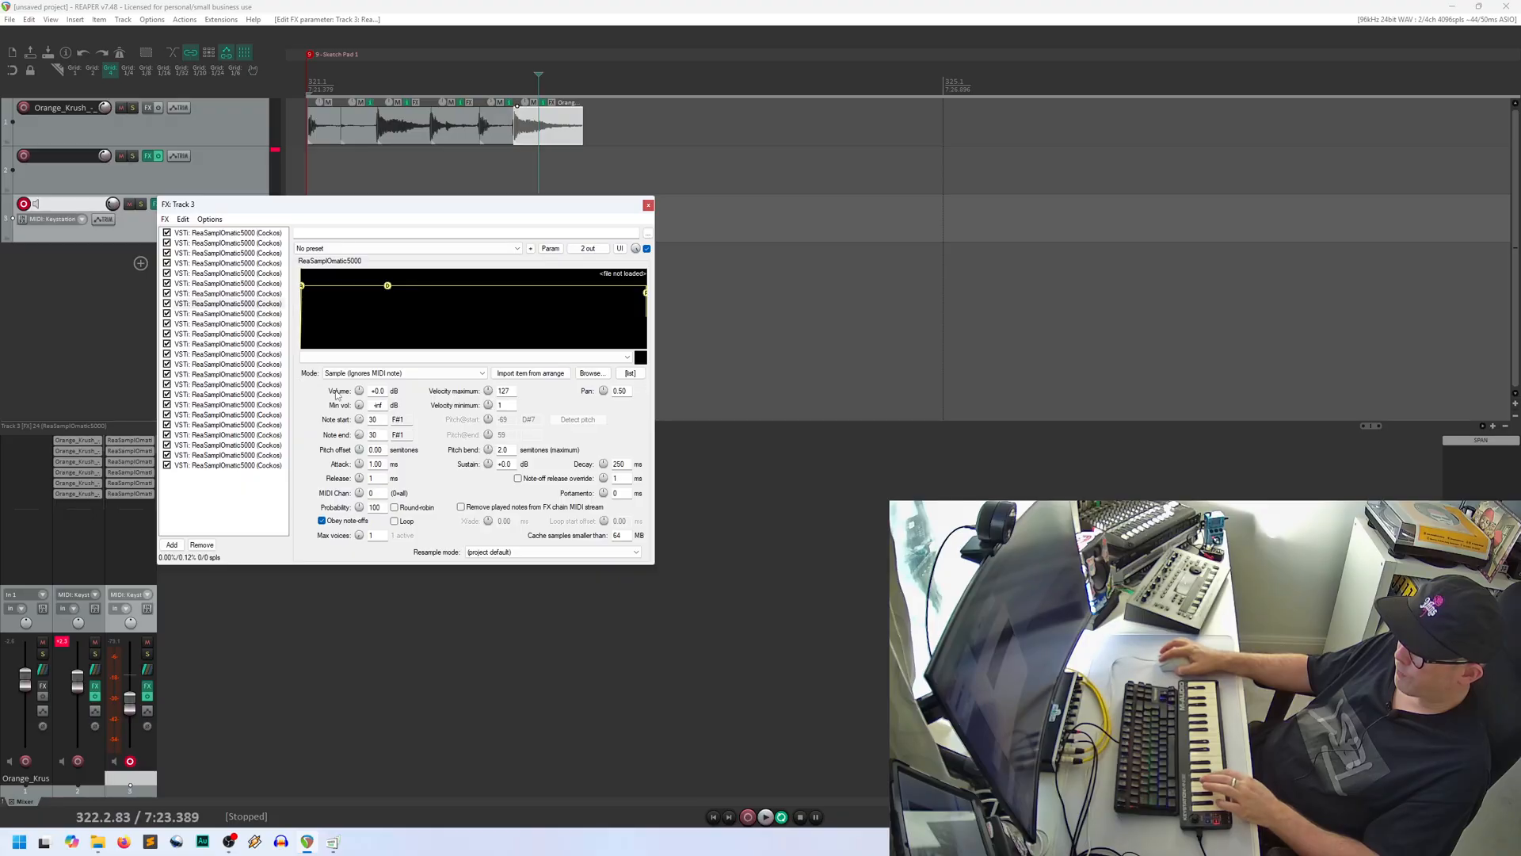
Step: Map the ninth, tenth and eleventh samplers to the single notes G1 (31), G#1 (32) and A1 (33)
left_click(253, 315)
left_click(361, 420)
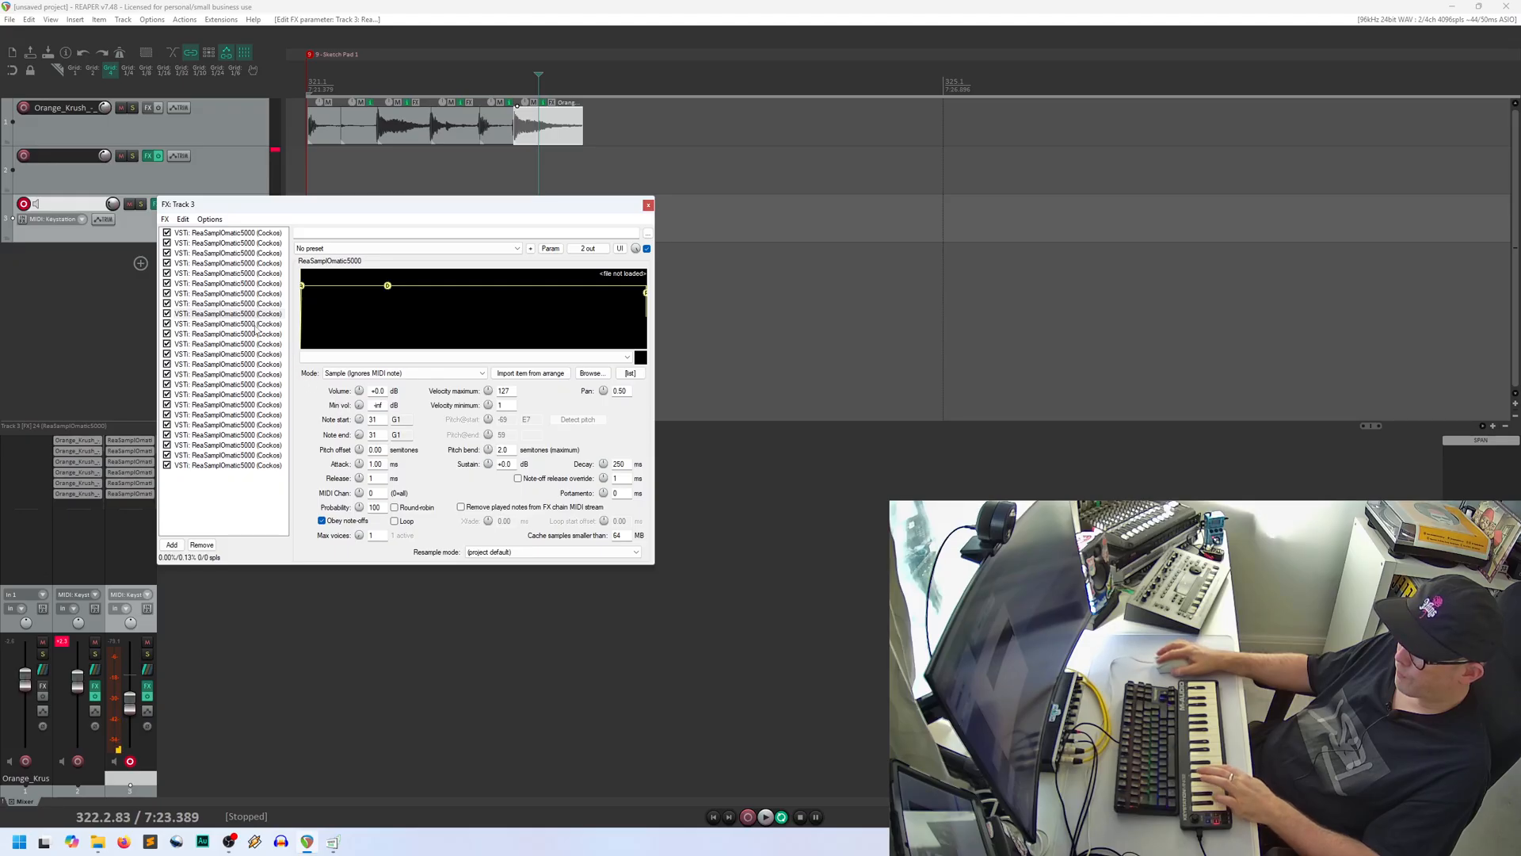
left_click(274, 324)
left_click(358, 420)
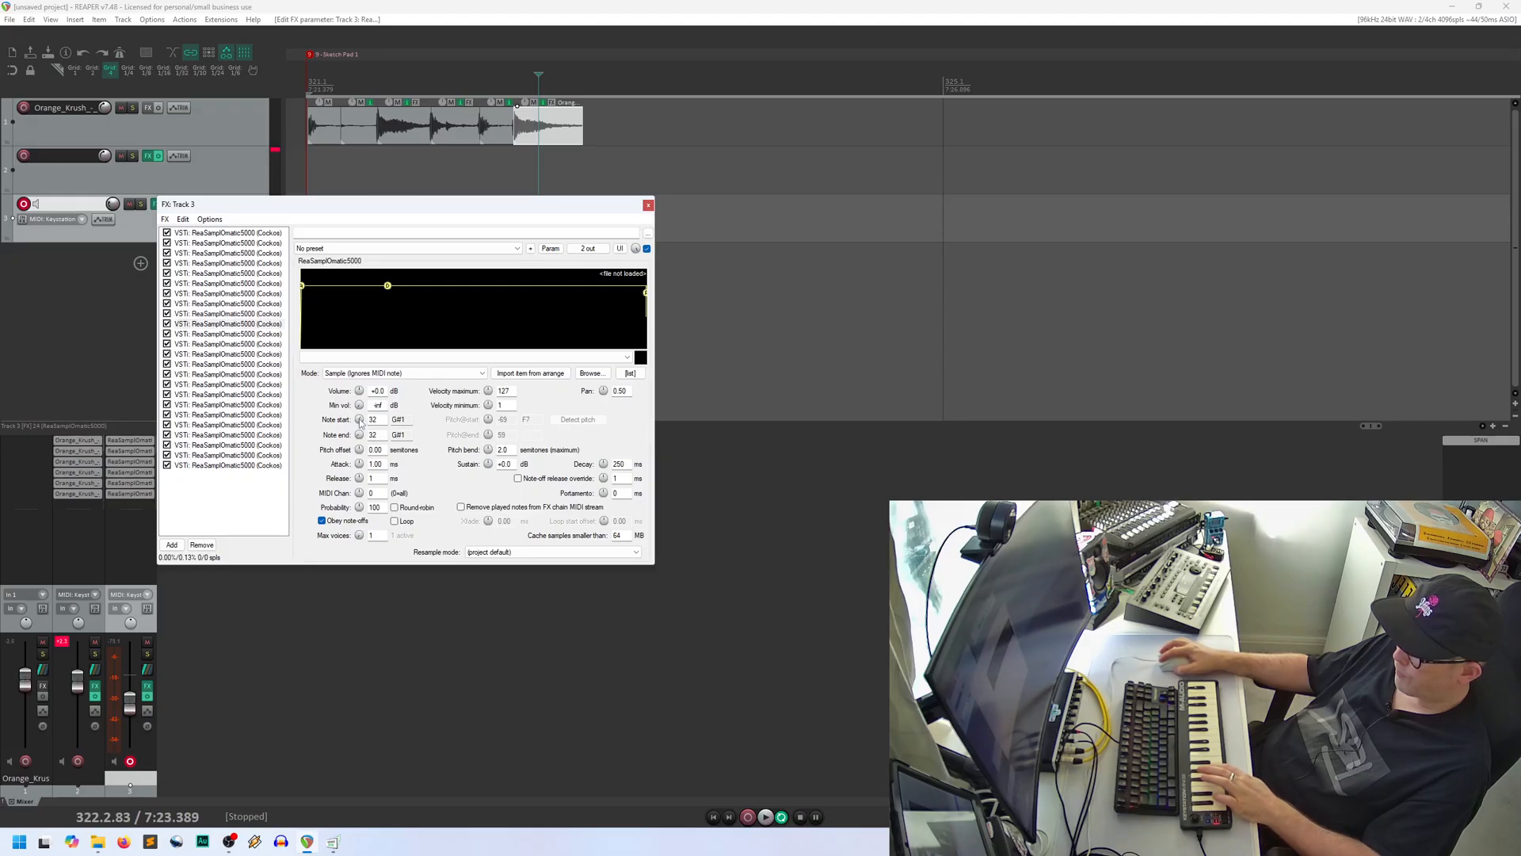
left_click(273, 334)
left_click(360, 420)
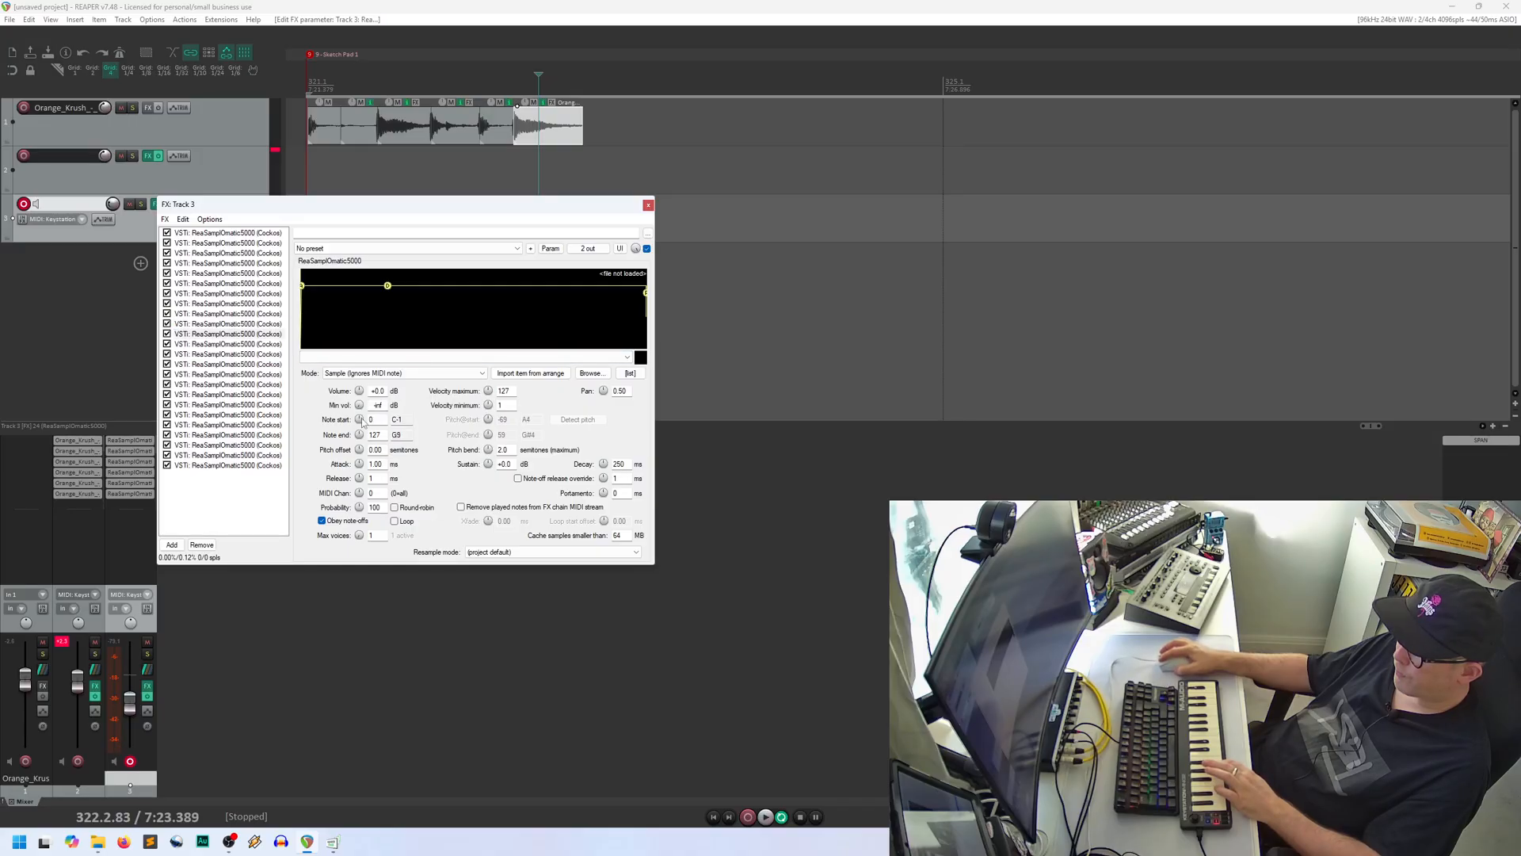
Step: Map samplers 12 to 14 to the next three single notes, one semitone apart, ending with B1 (35) and C2 (36)
left_click(261, 345)
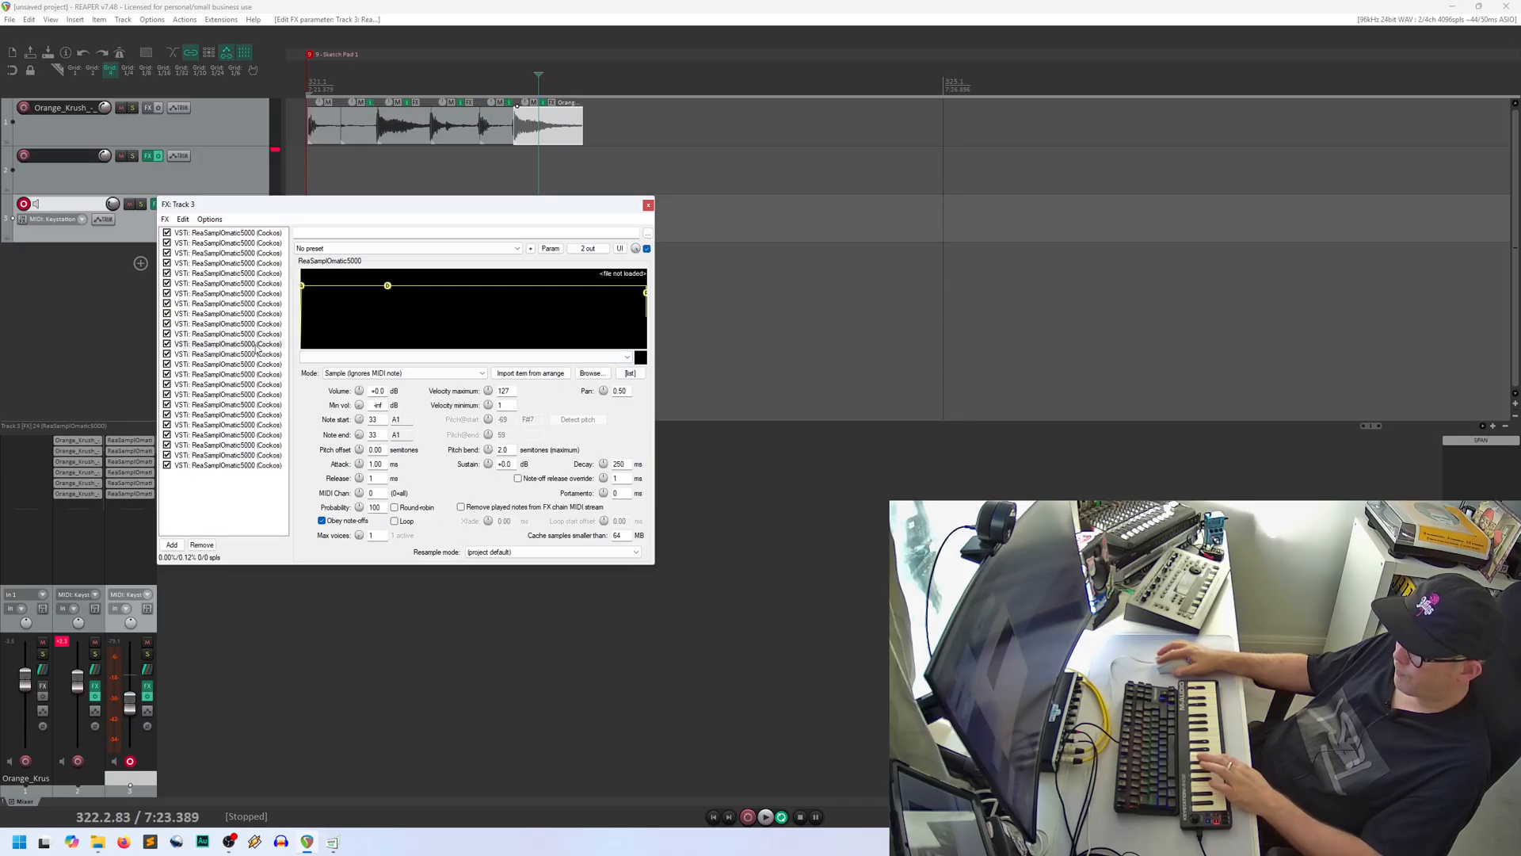
left_click(359, 419)
left_click(256, 355)
left_click(361, 420)
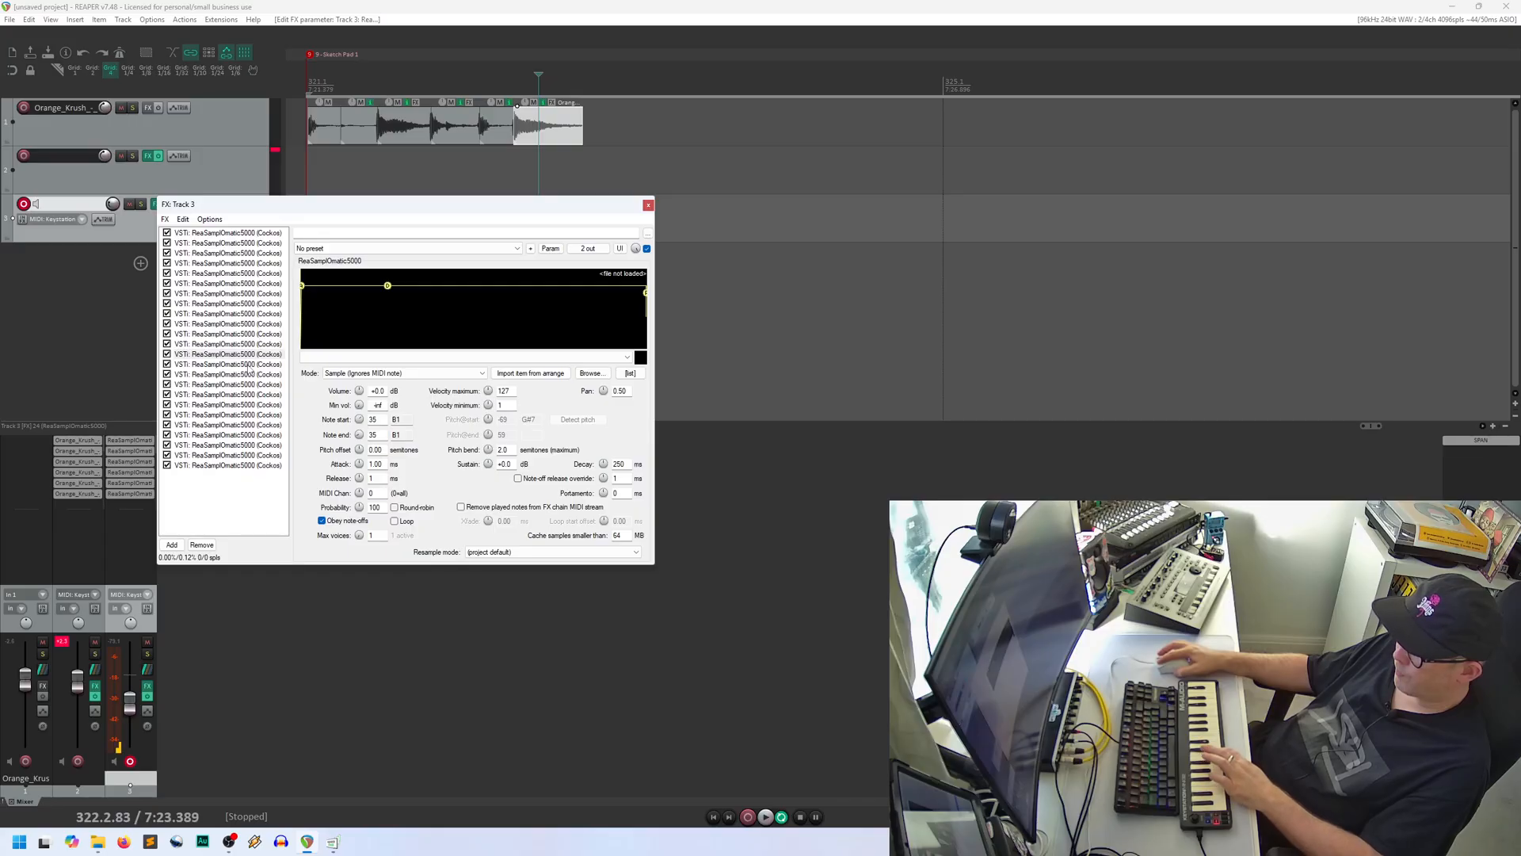
left_click(249, 366)
left_click(359, 420)
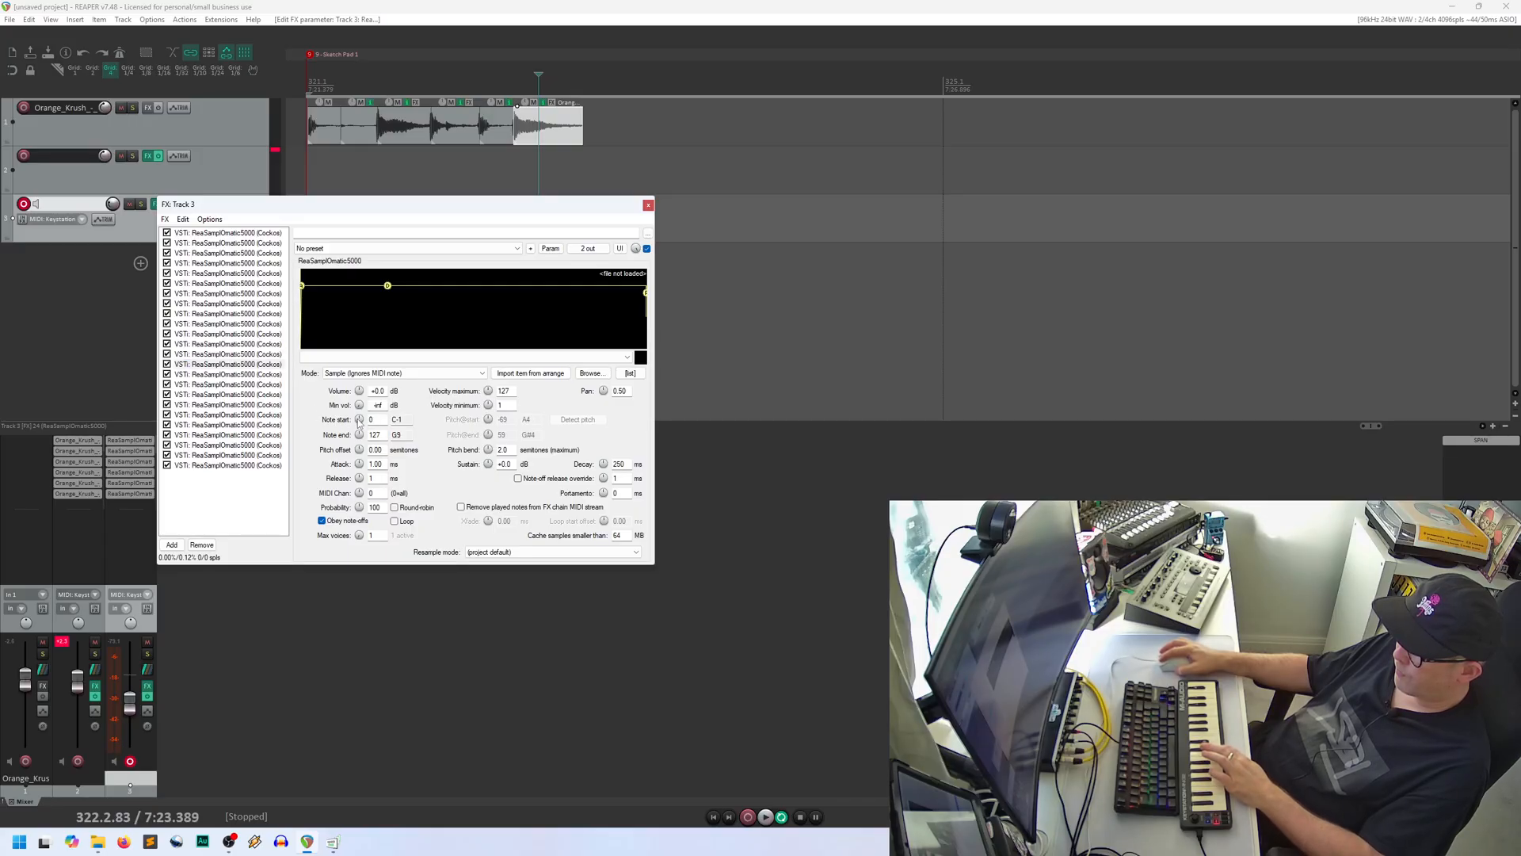
Step: Map samplers 15 and 16 to C#2 (37) and D2 (38), and sampler 17 to the next semitone
left_click(249, 375)
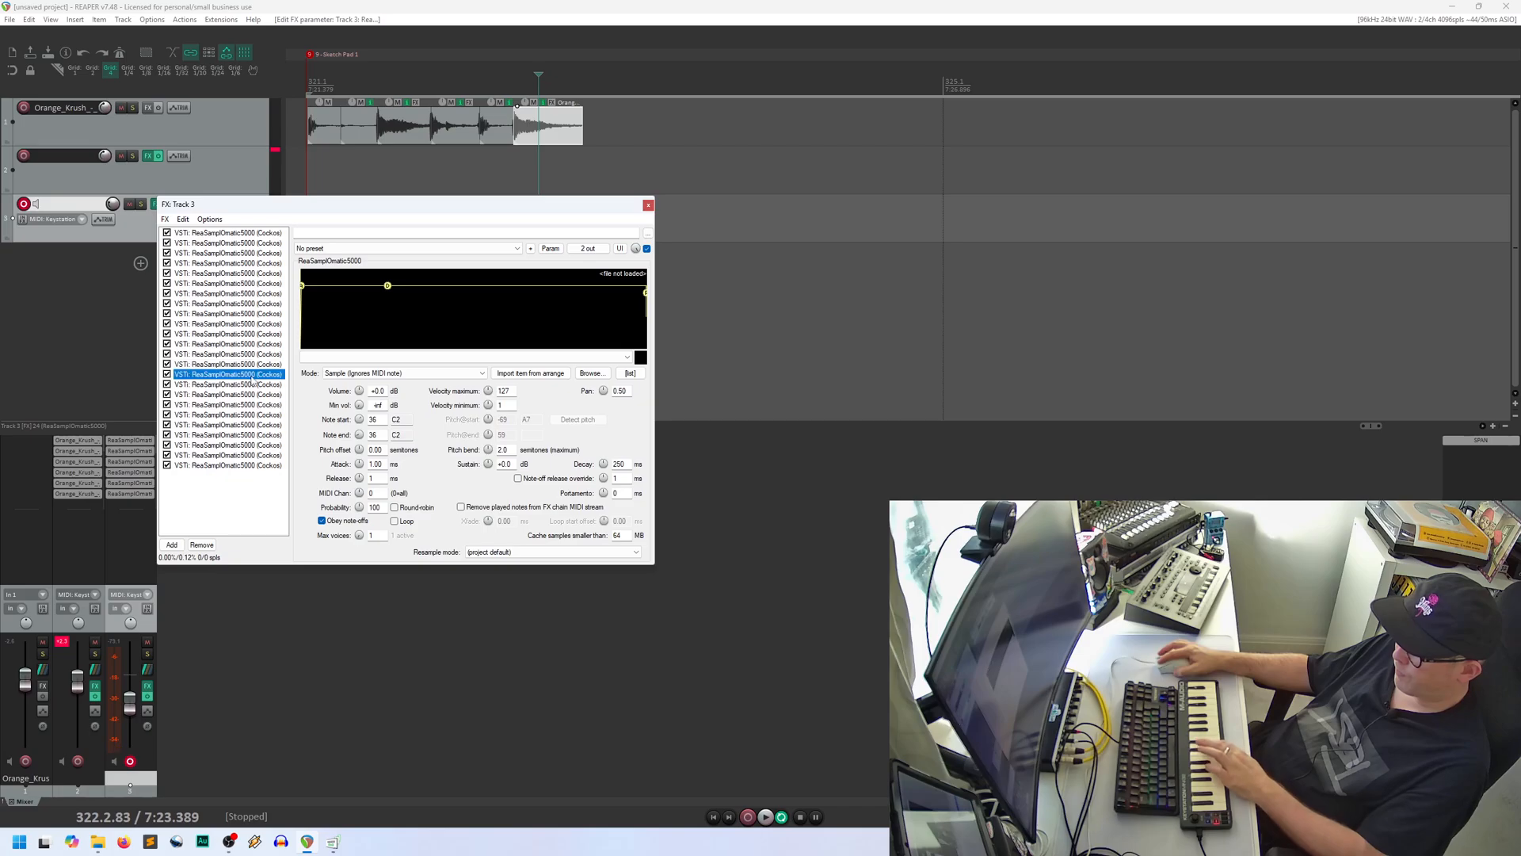
left_click(359, 420)
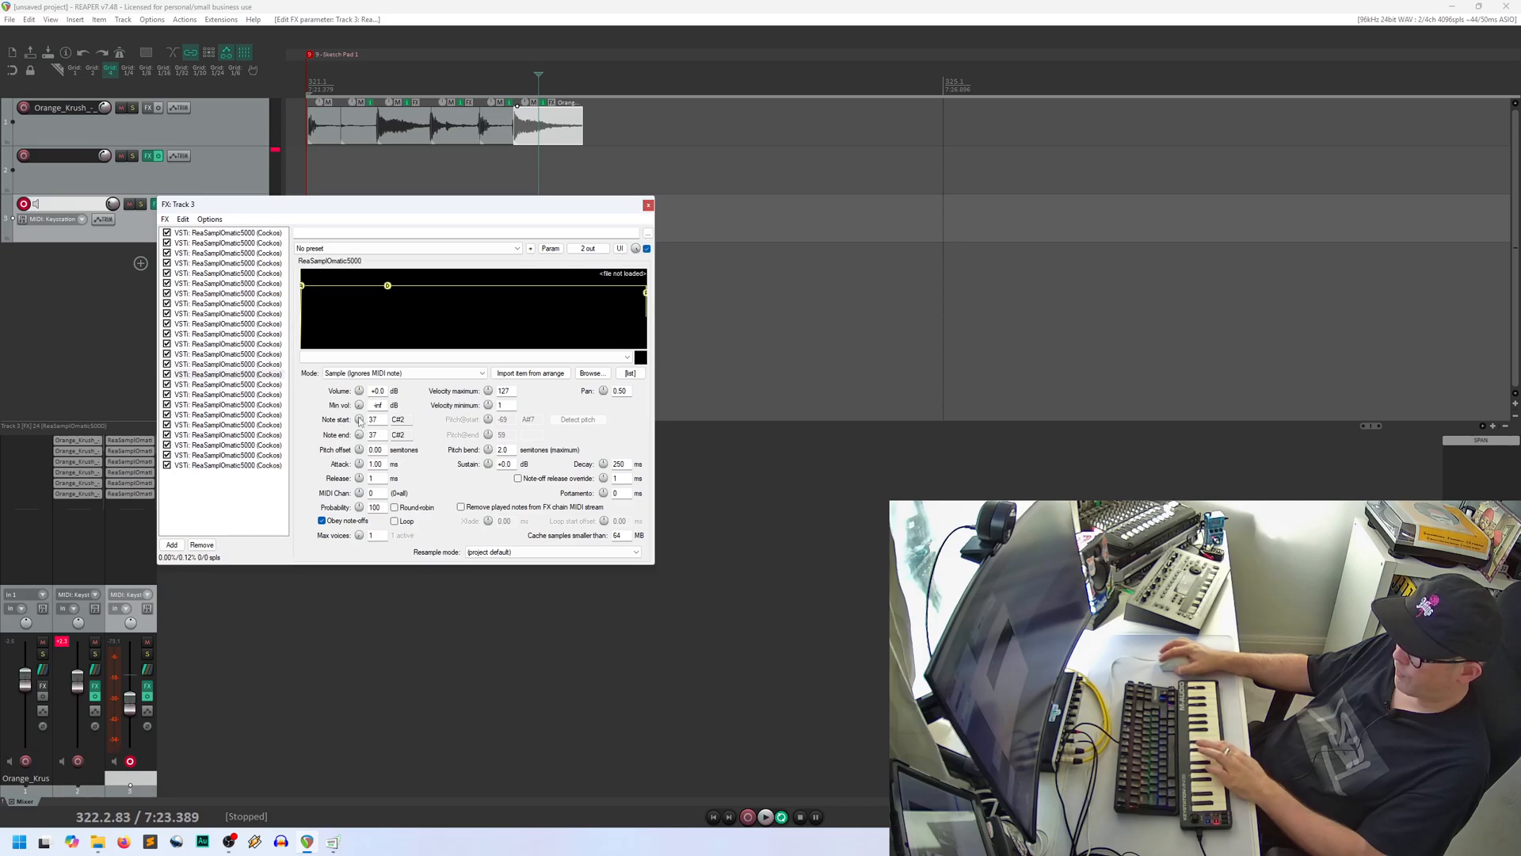
left_click(240, 385)
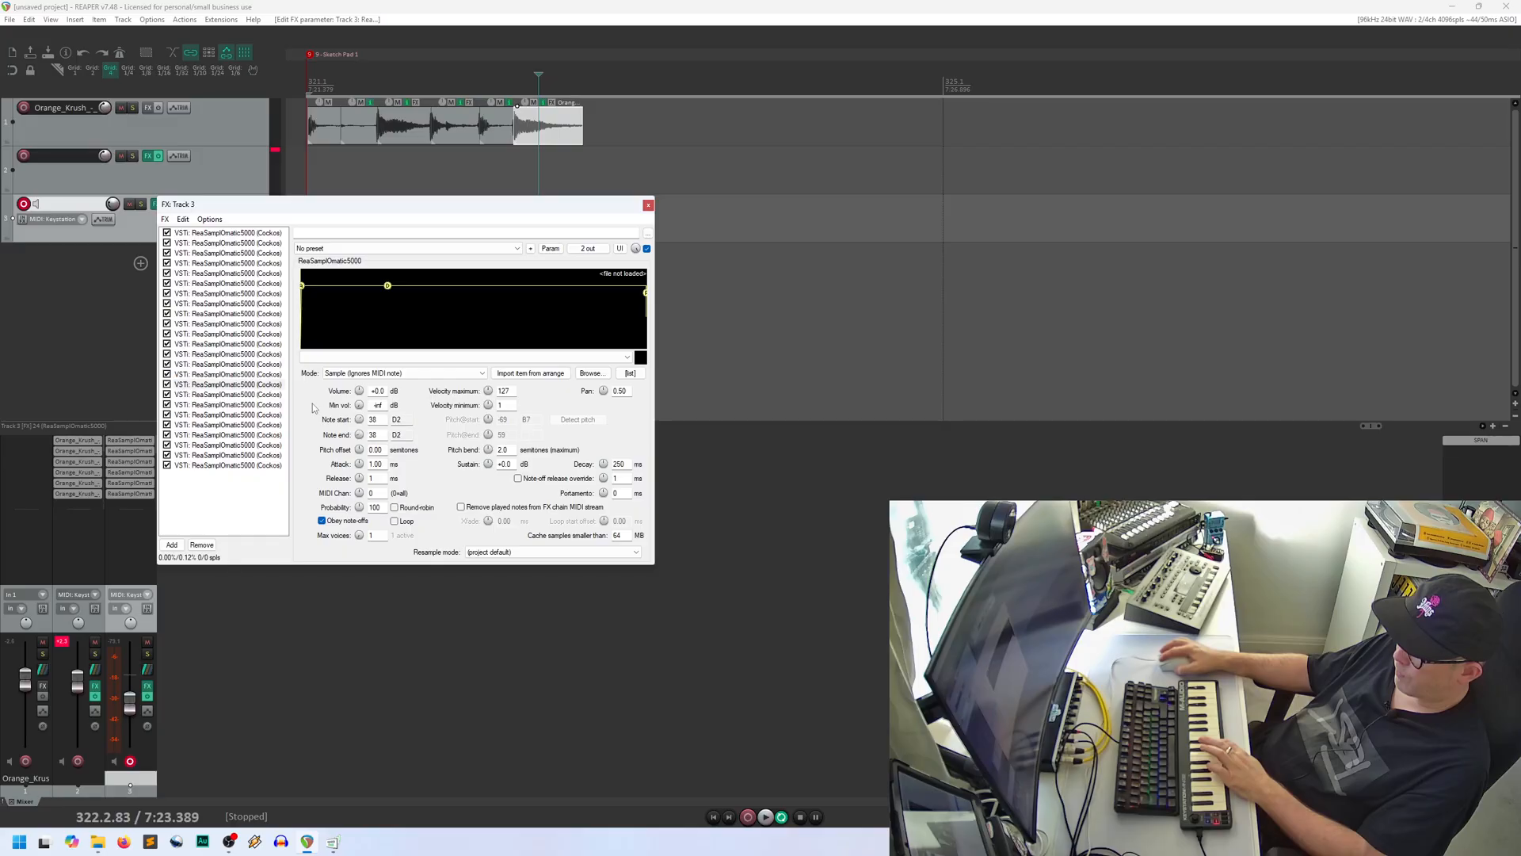
left_click(251, 394)
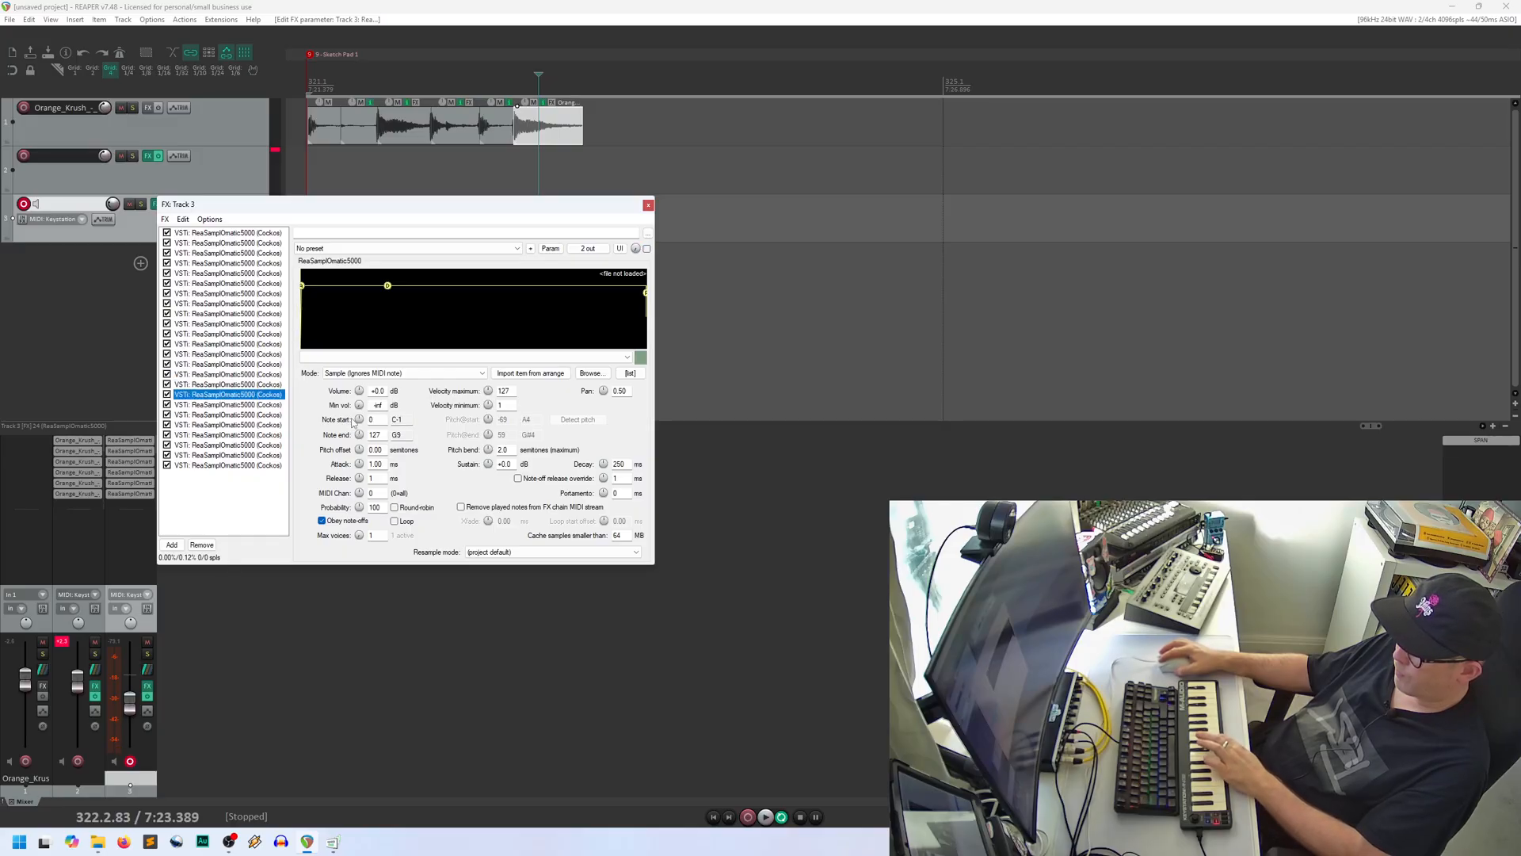
left_click(361, 420)
Step: Map samplers 18, 19 and 20 to the single notes E2 (40), F2 (41) and F#2 (42)
left_click(251, 405)
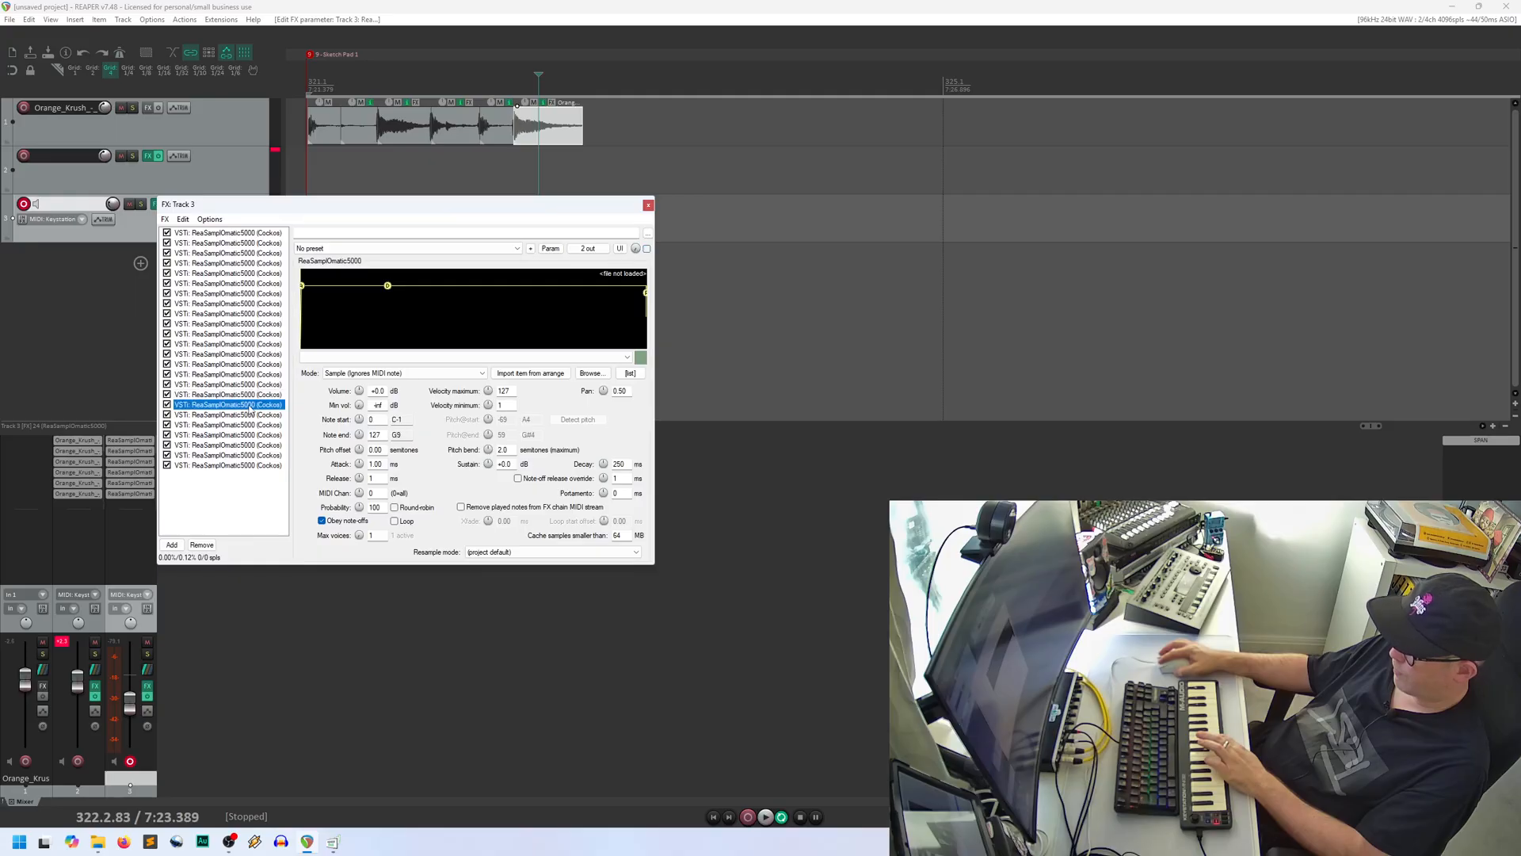
left_click_drag(358, 420, 359, 418)
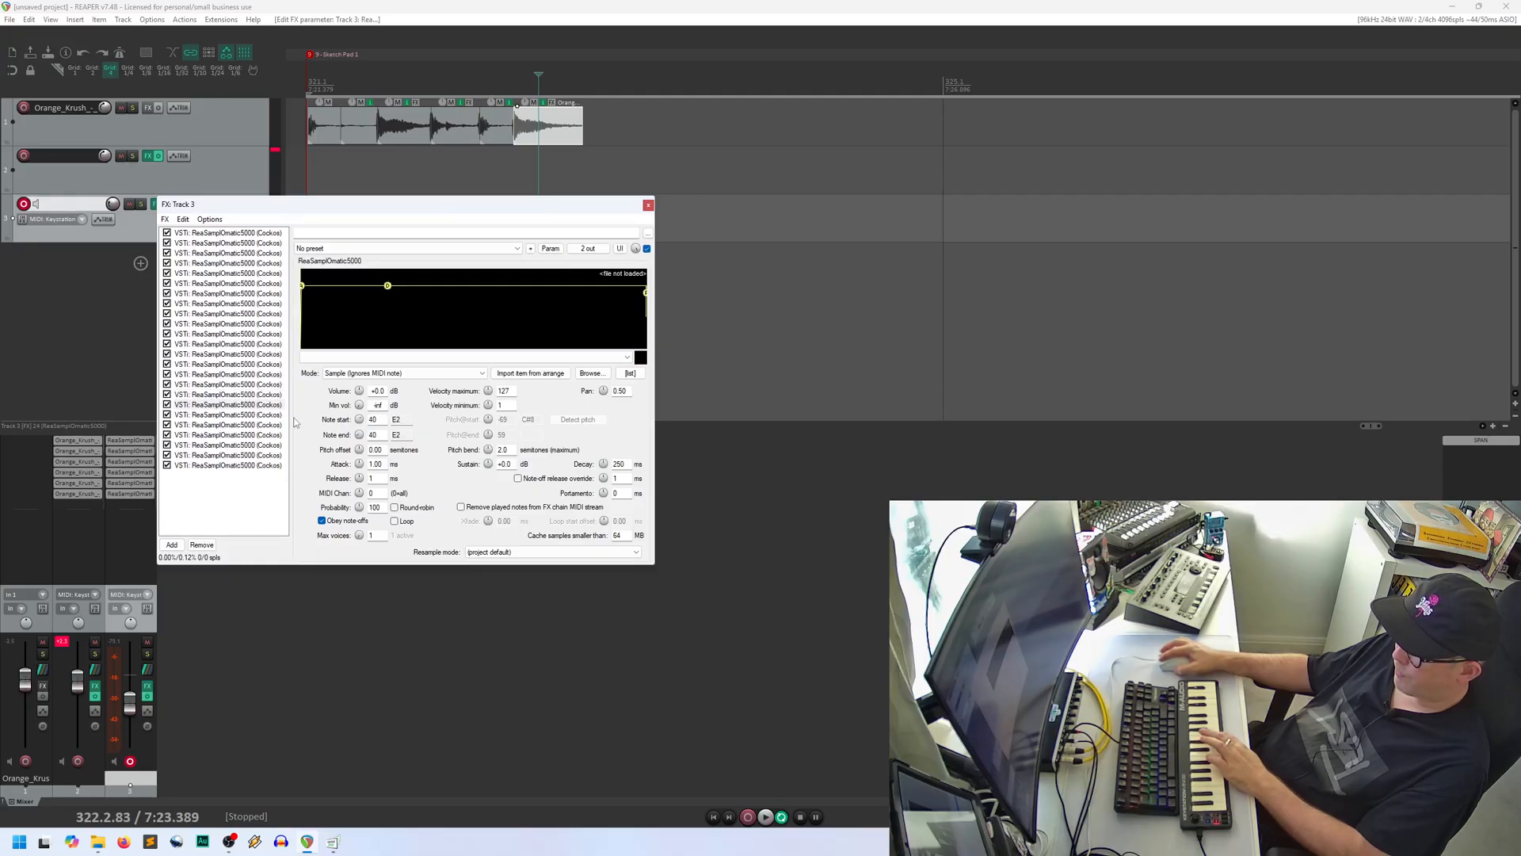
left_click(255, 415)
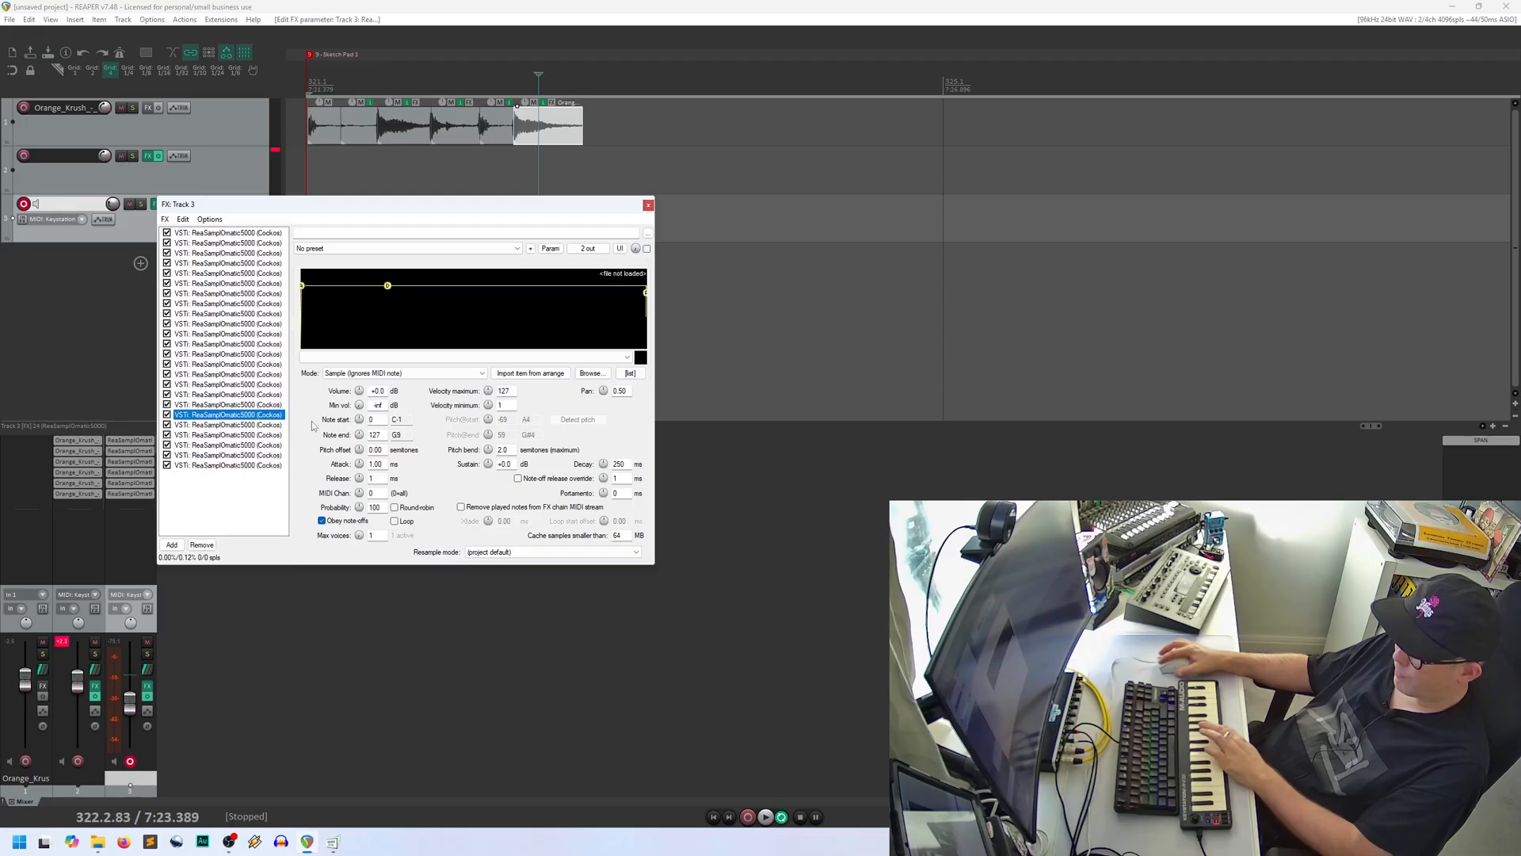
left_click_drag(358, 419, 358, 417)
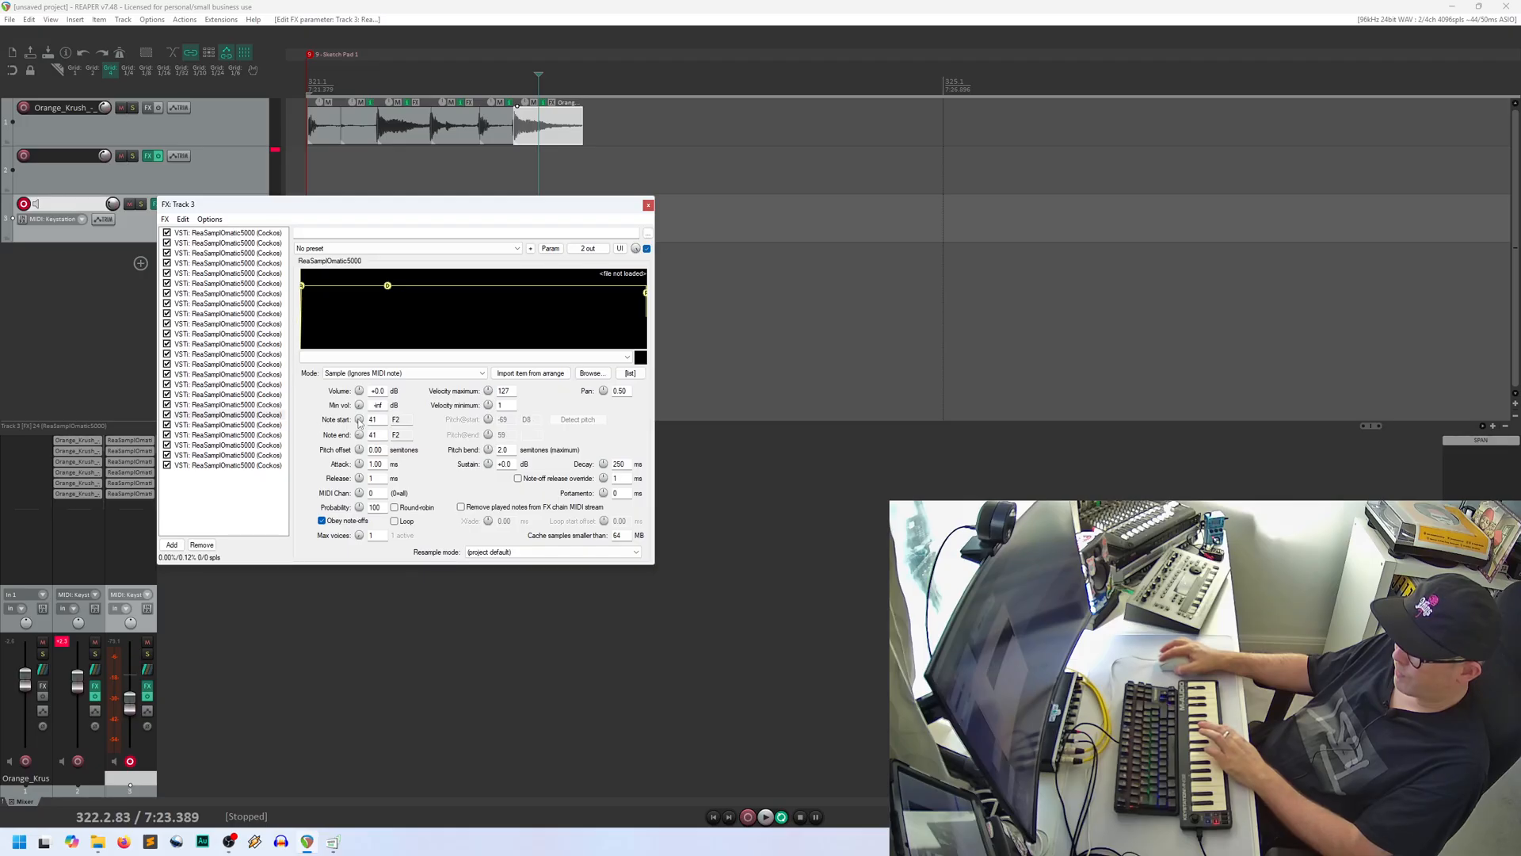
left_click(248, 425)
left_click(360, 421)
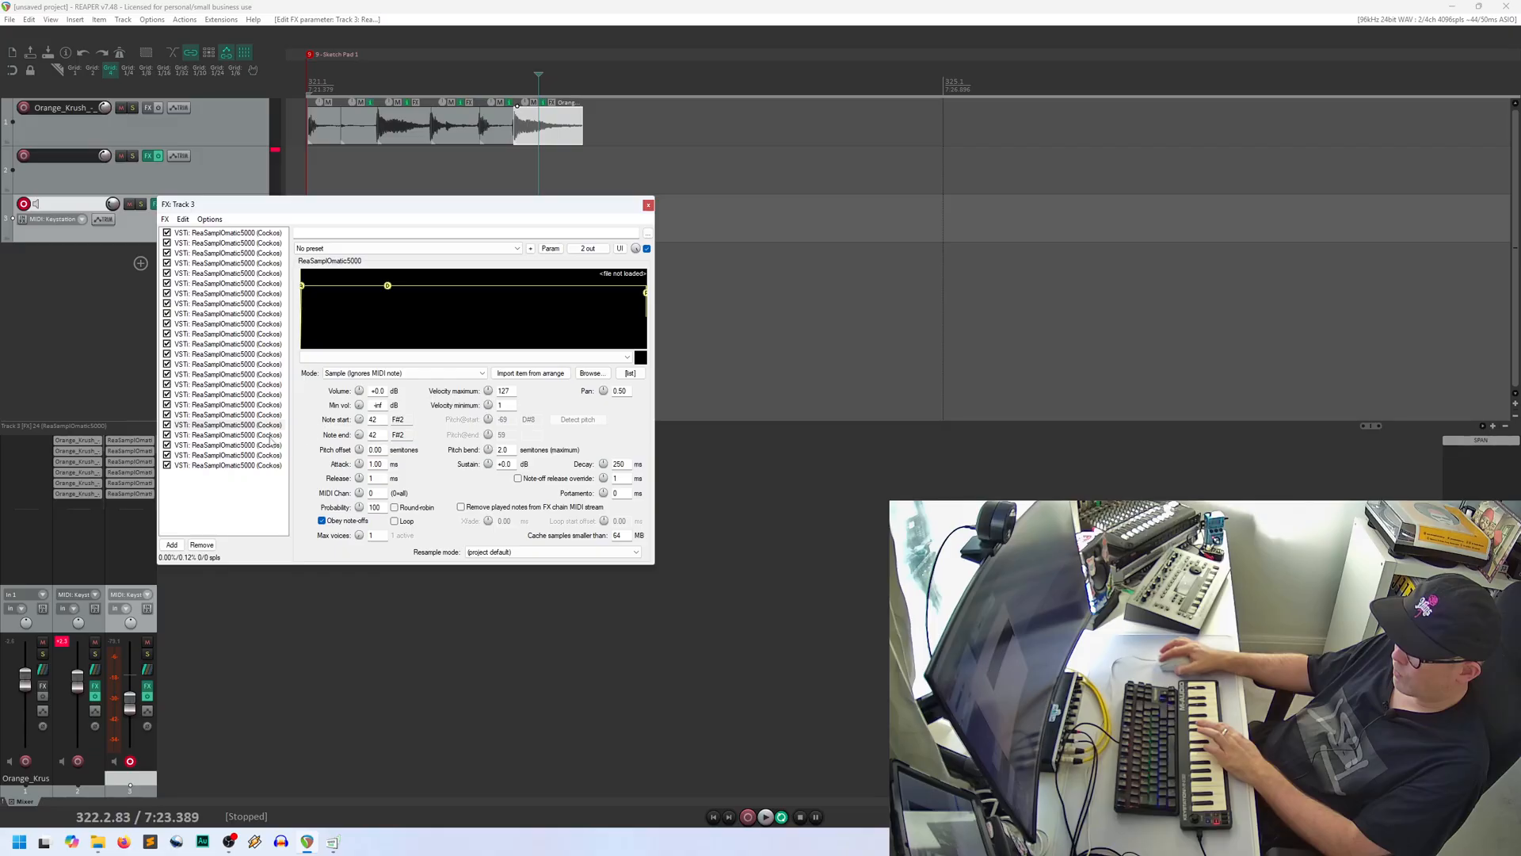
Step: Map samplers 21 to 24 to consecutive single notes, one semitone apart, from G2 (43) through G#2 (44) to A#2 (46)
left_click(251, 435)
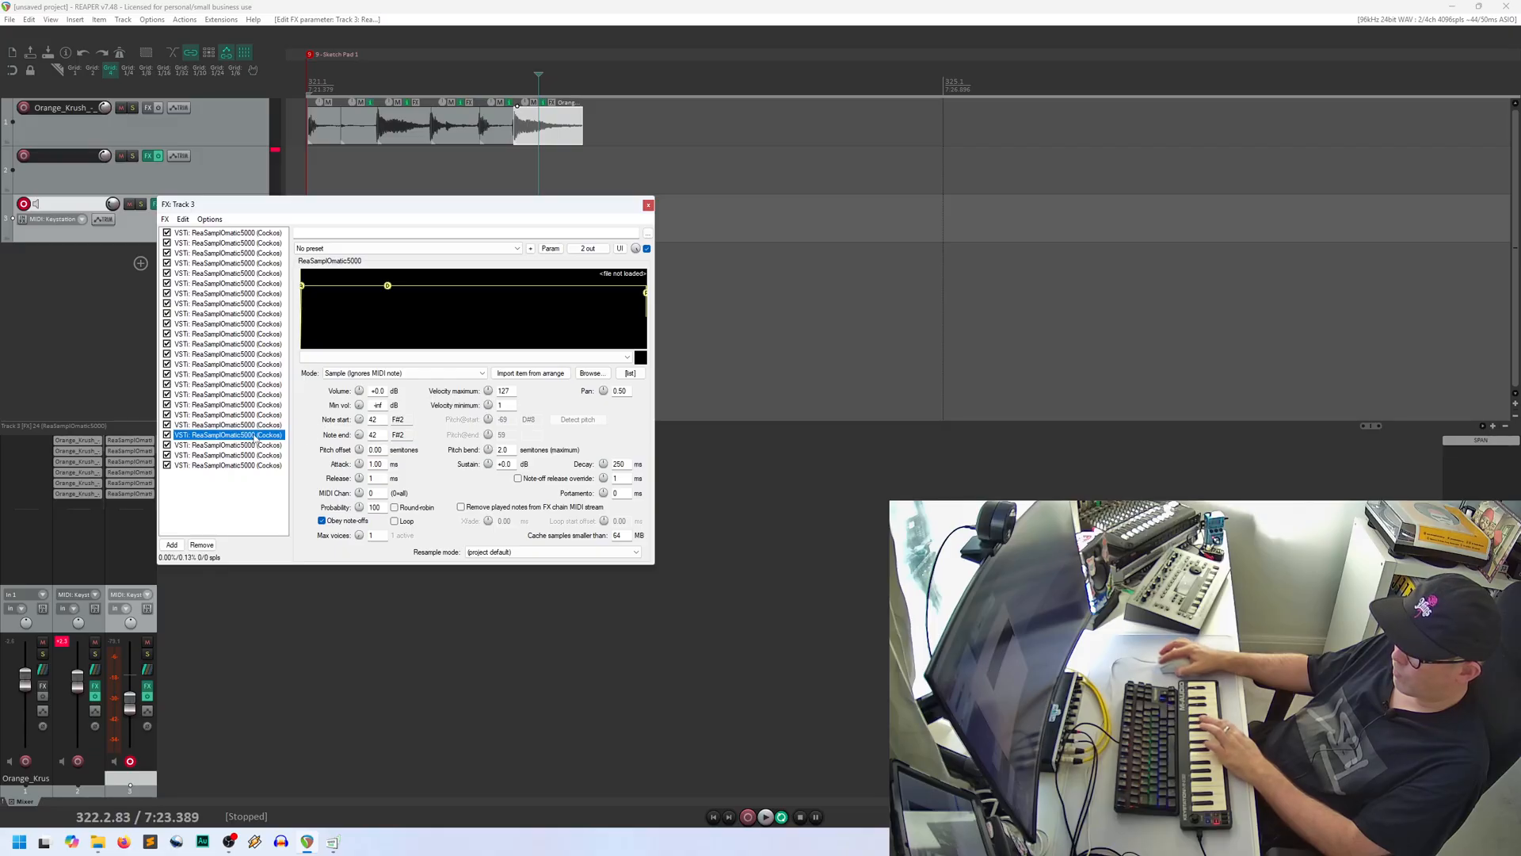
left_click(359, 420)
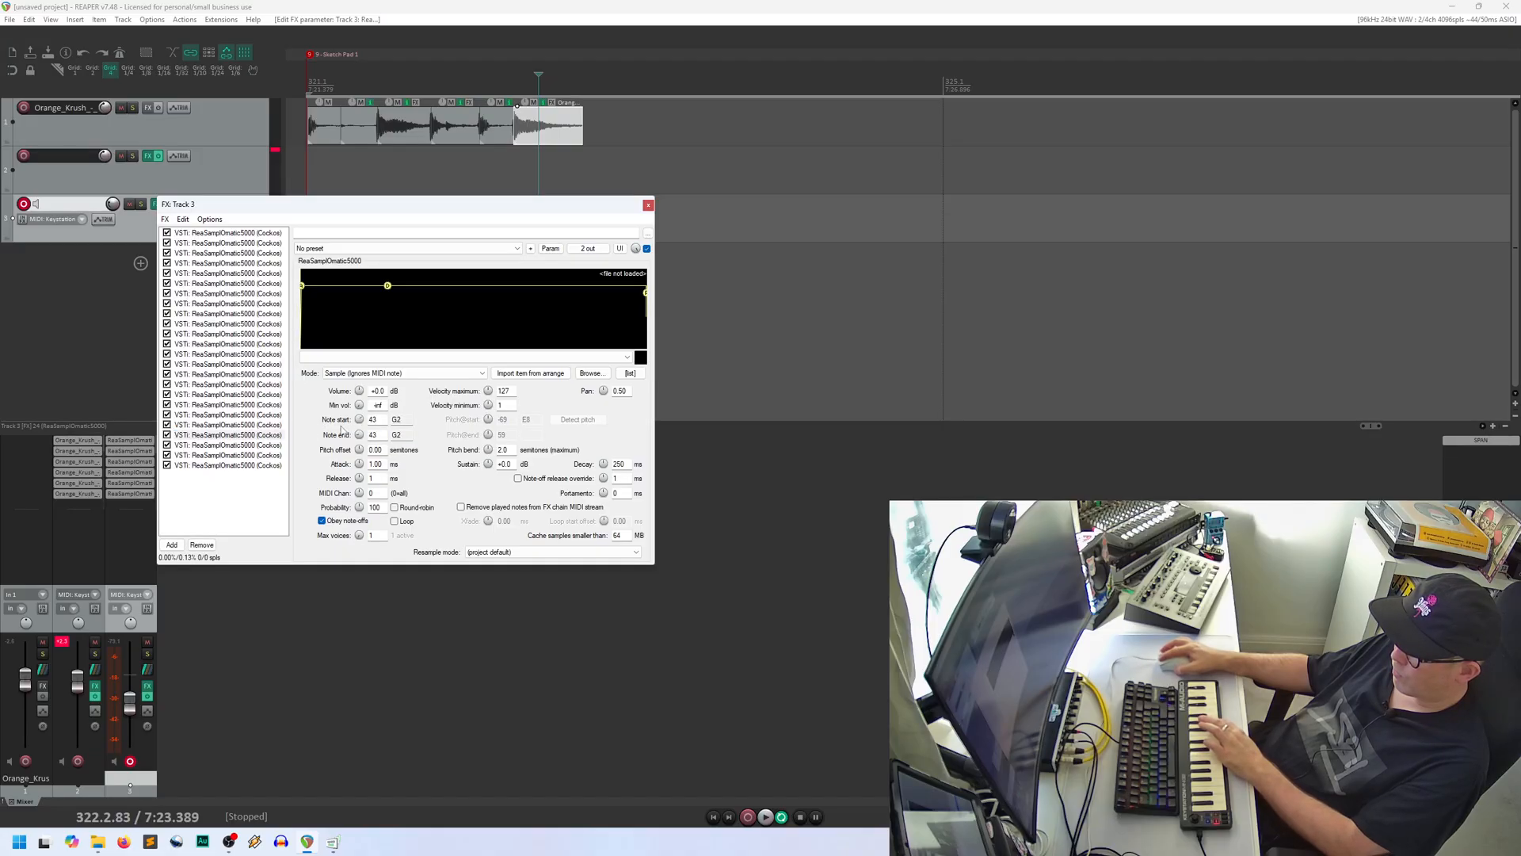
left_click(251, 446)
left_click(359, 421)
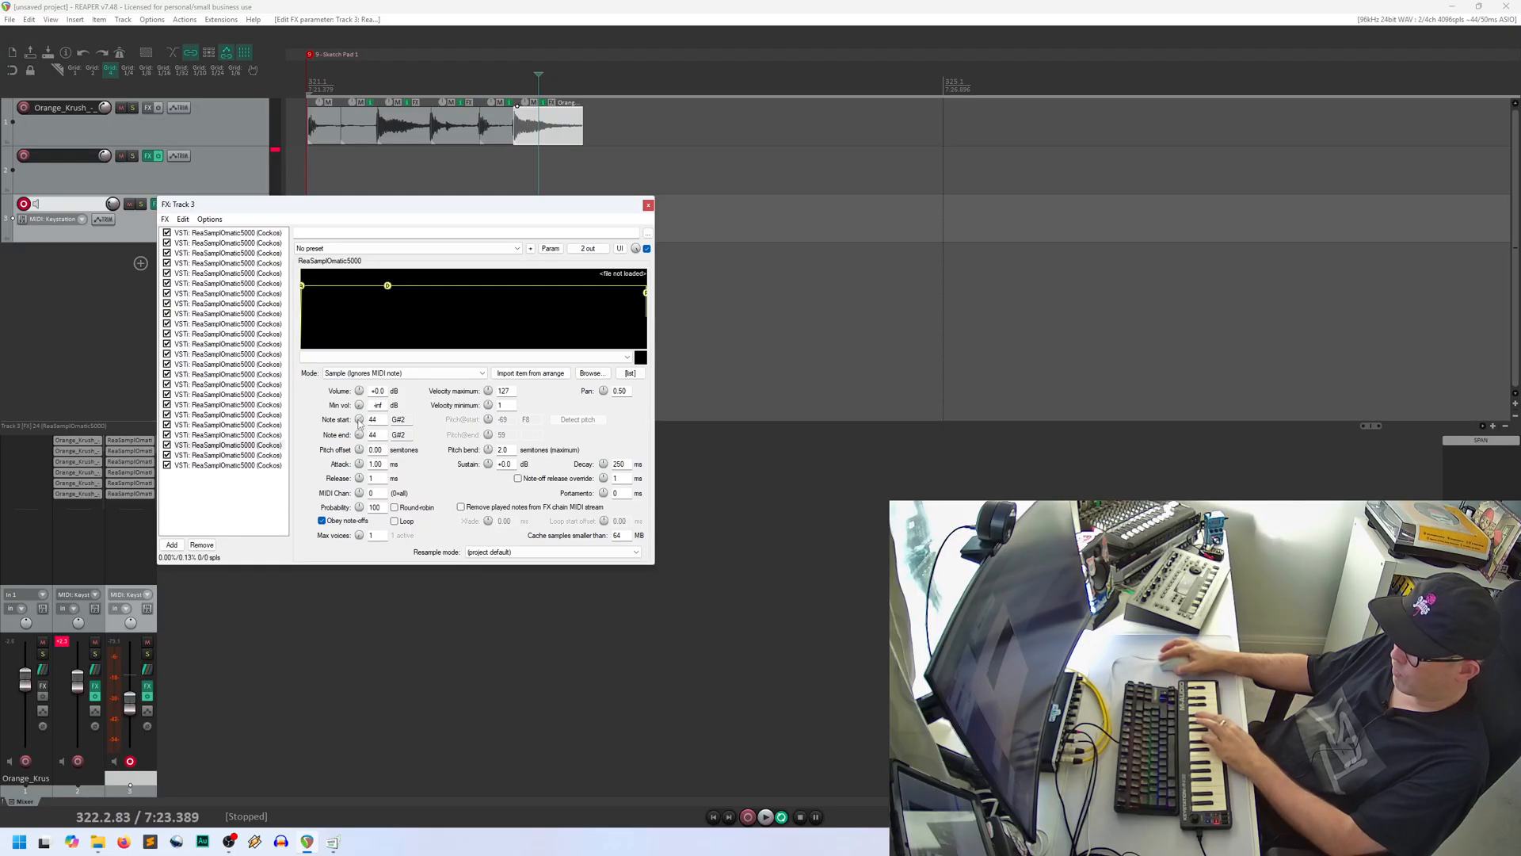
left_click(257, 457)
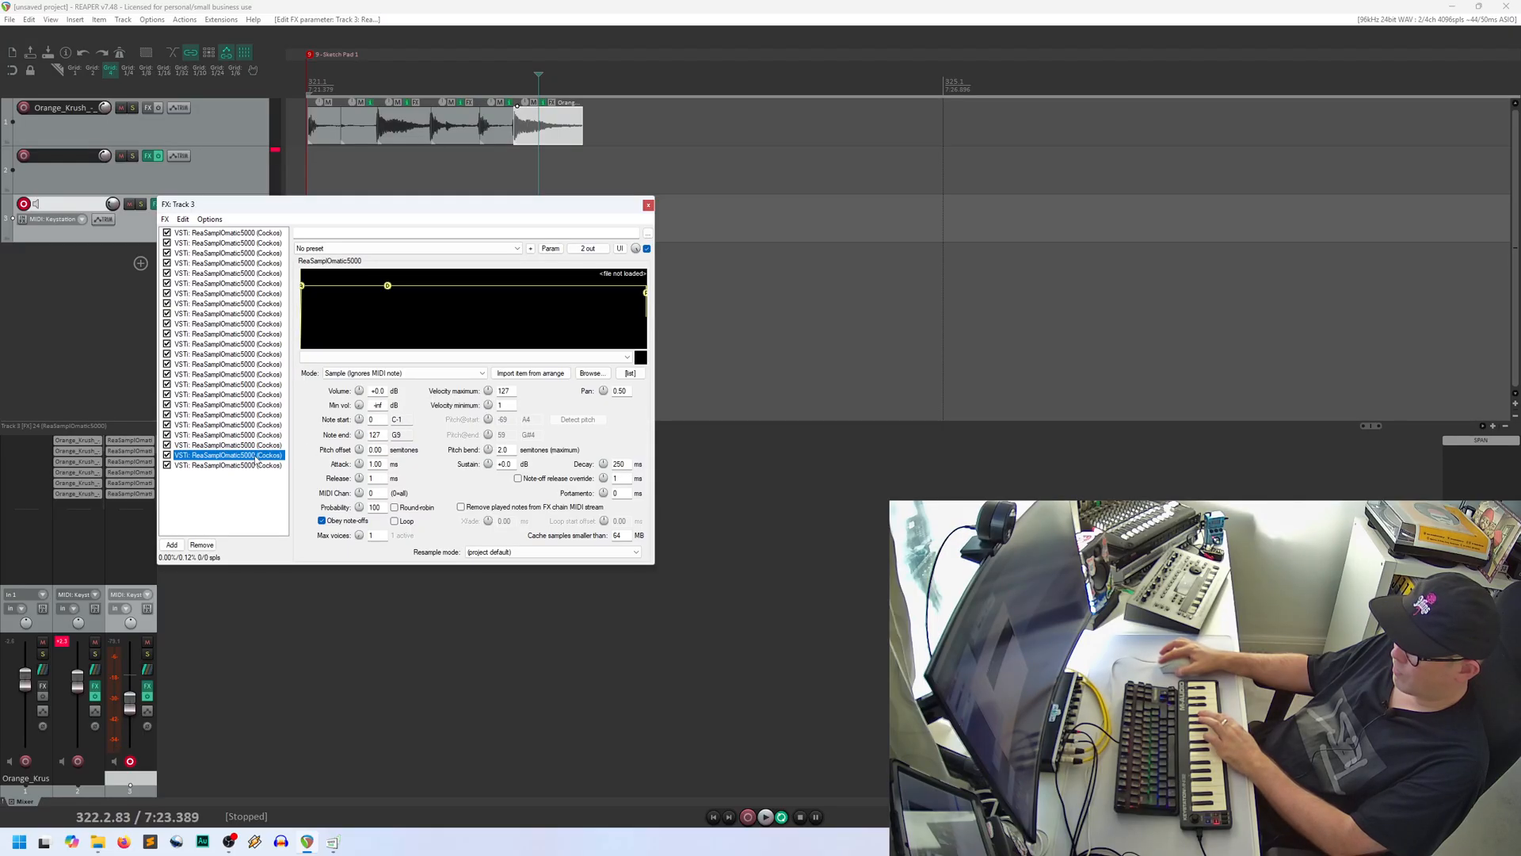
left_click(358, 421)
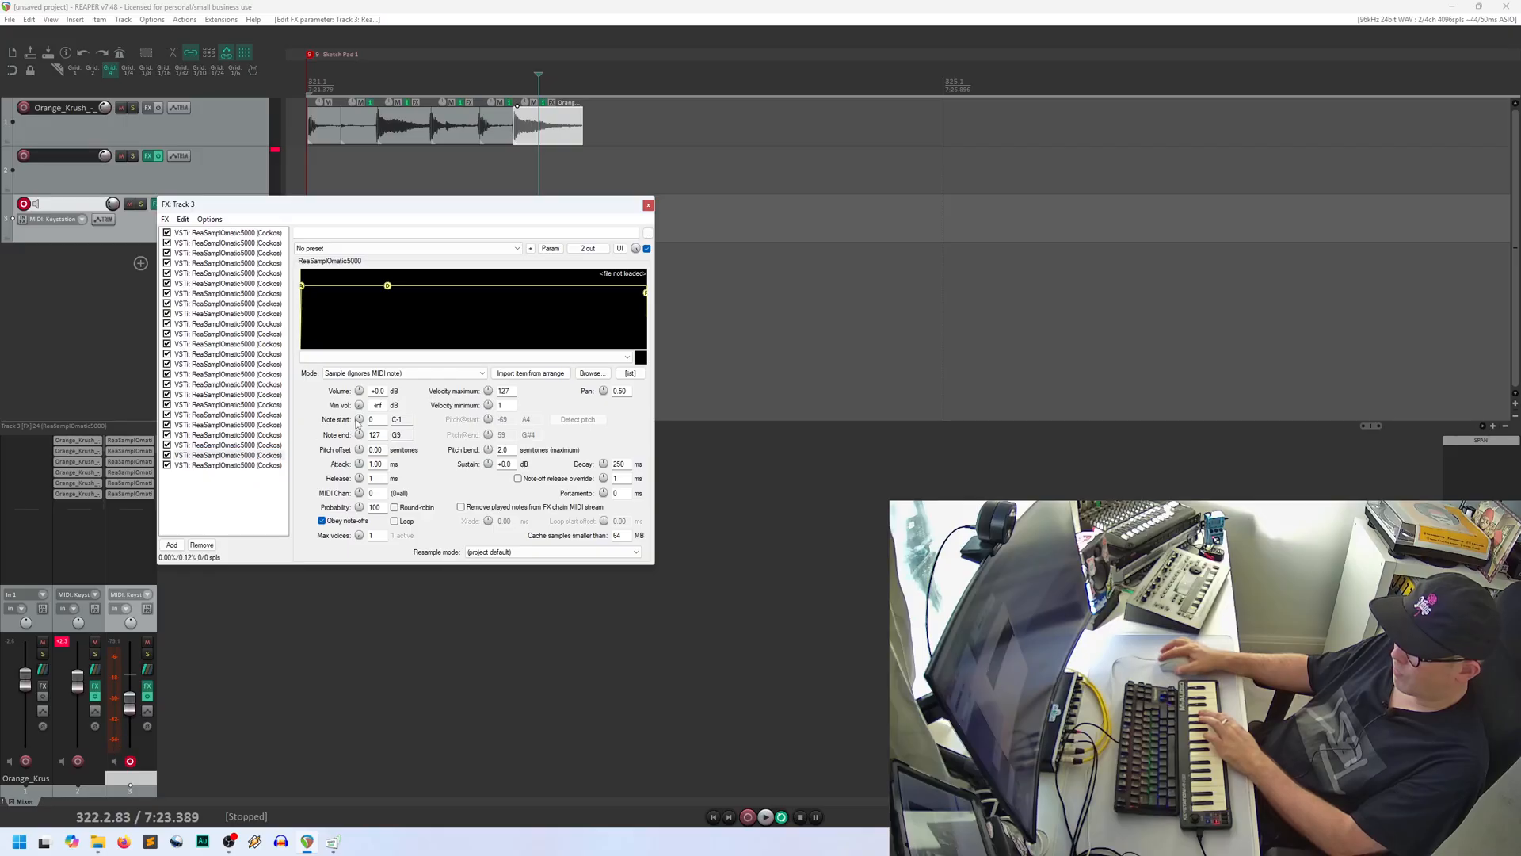
left_click(255, 466)
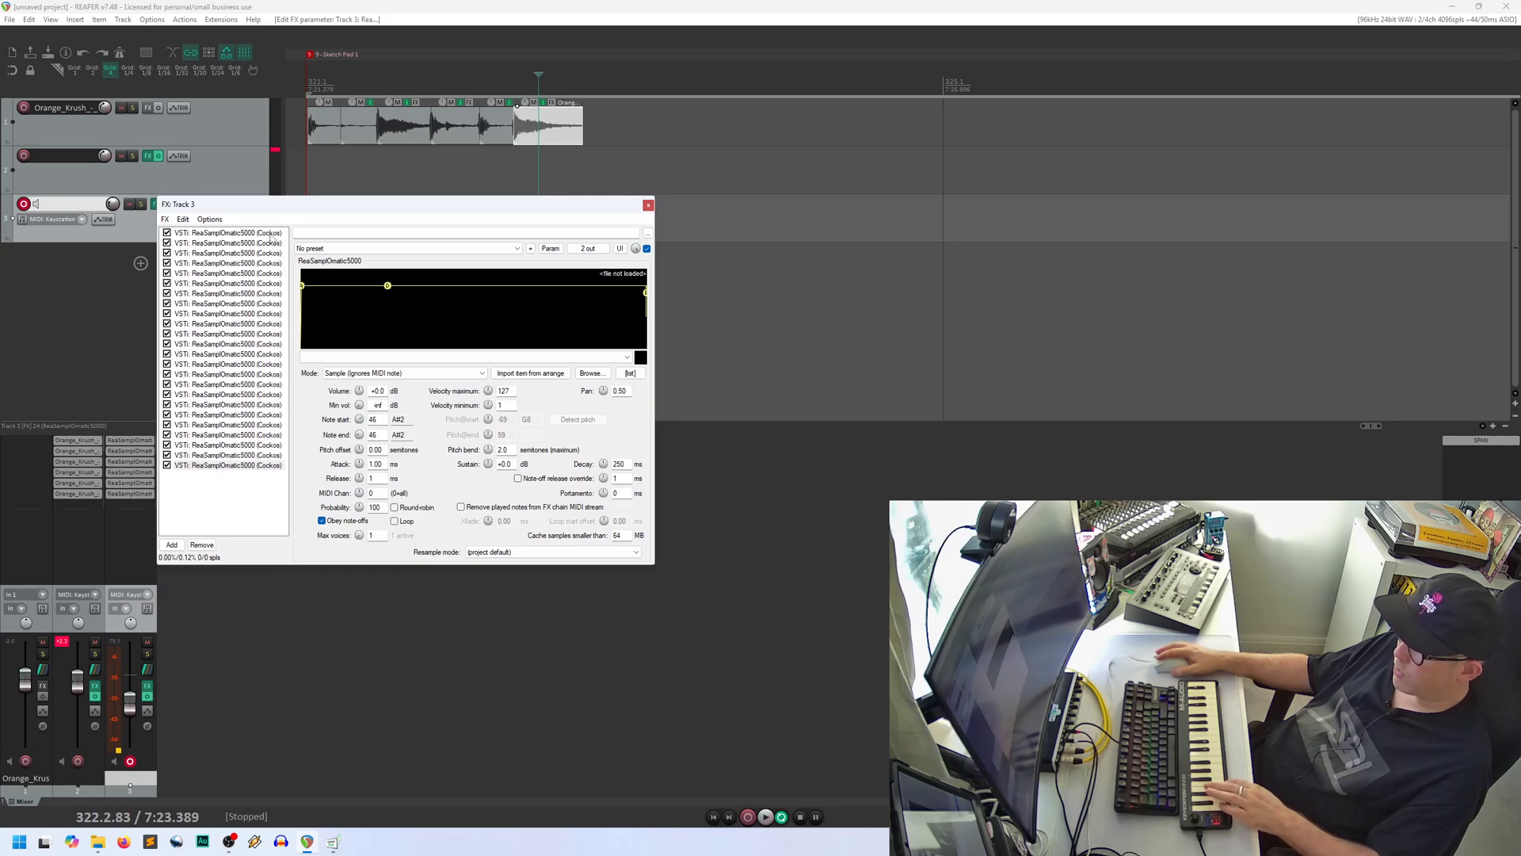
Step: Step through the samplers in the chain from the first one down and check each one's note start and end
left_click(266, 233)
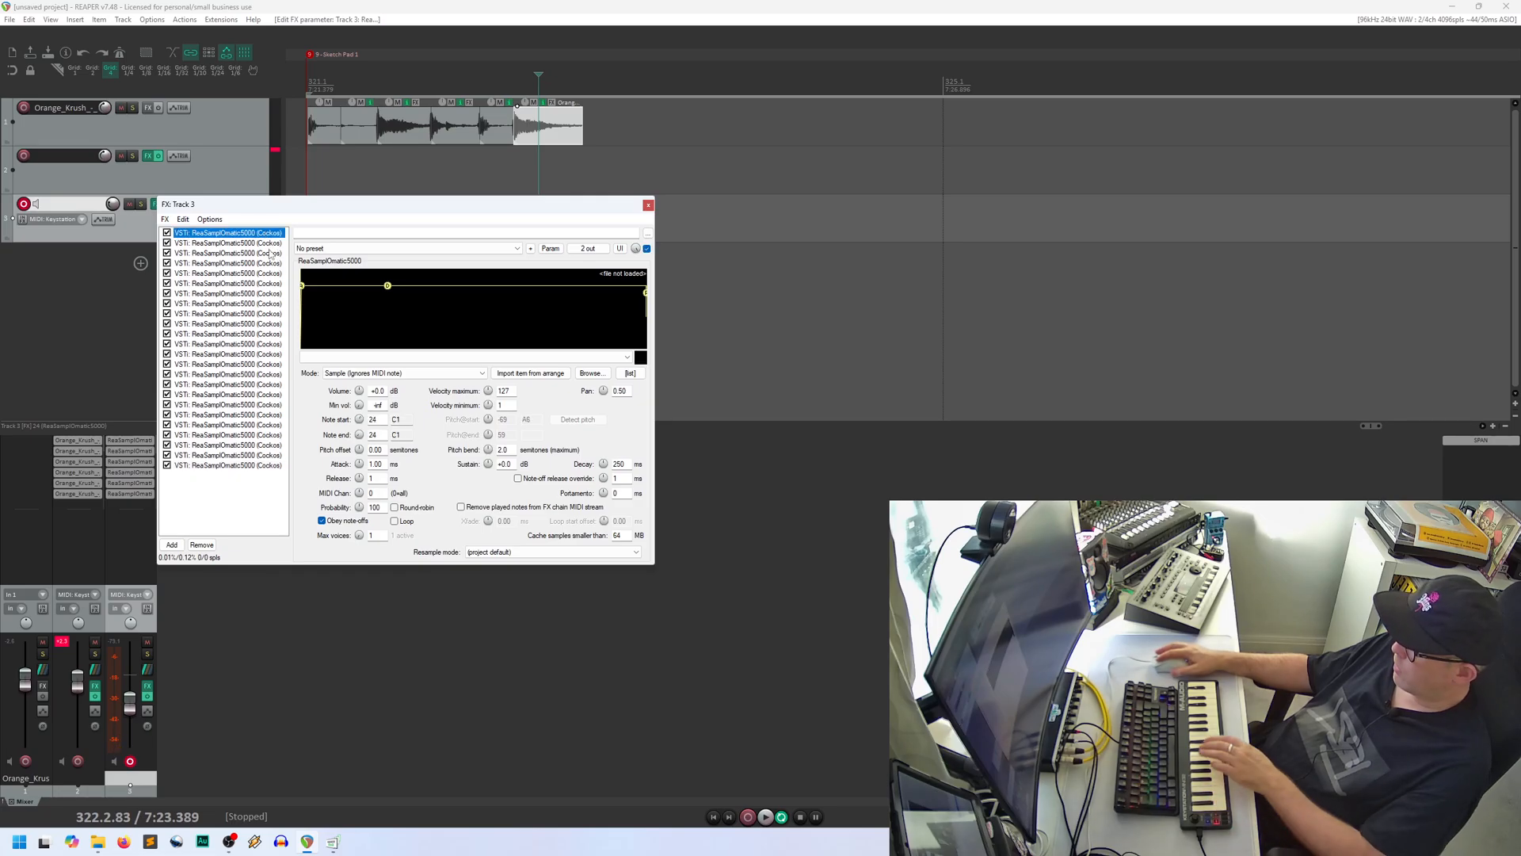
left_click(262, 243)
key("Down")
key("Down")
key("Down")
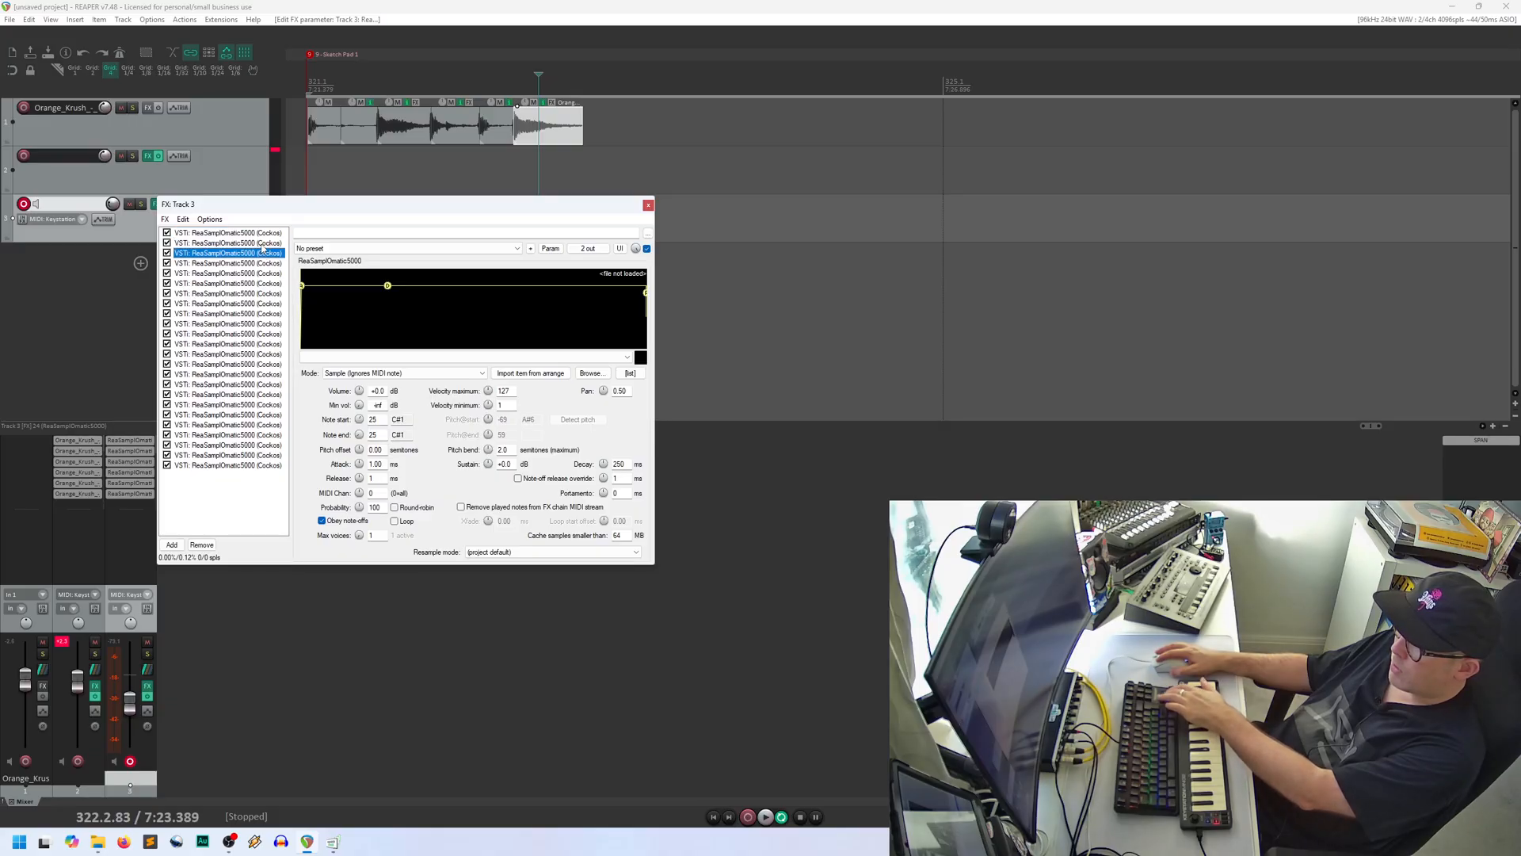
key("Down")
key("Down")
key("Down")
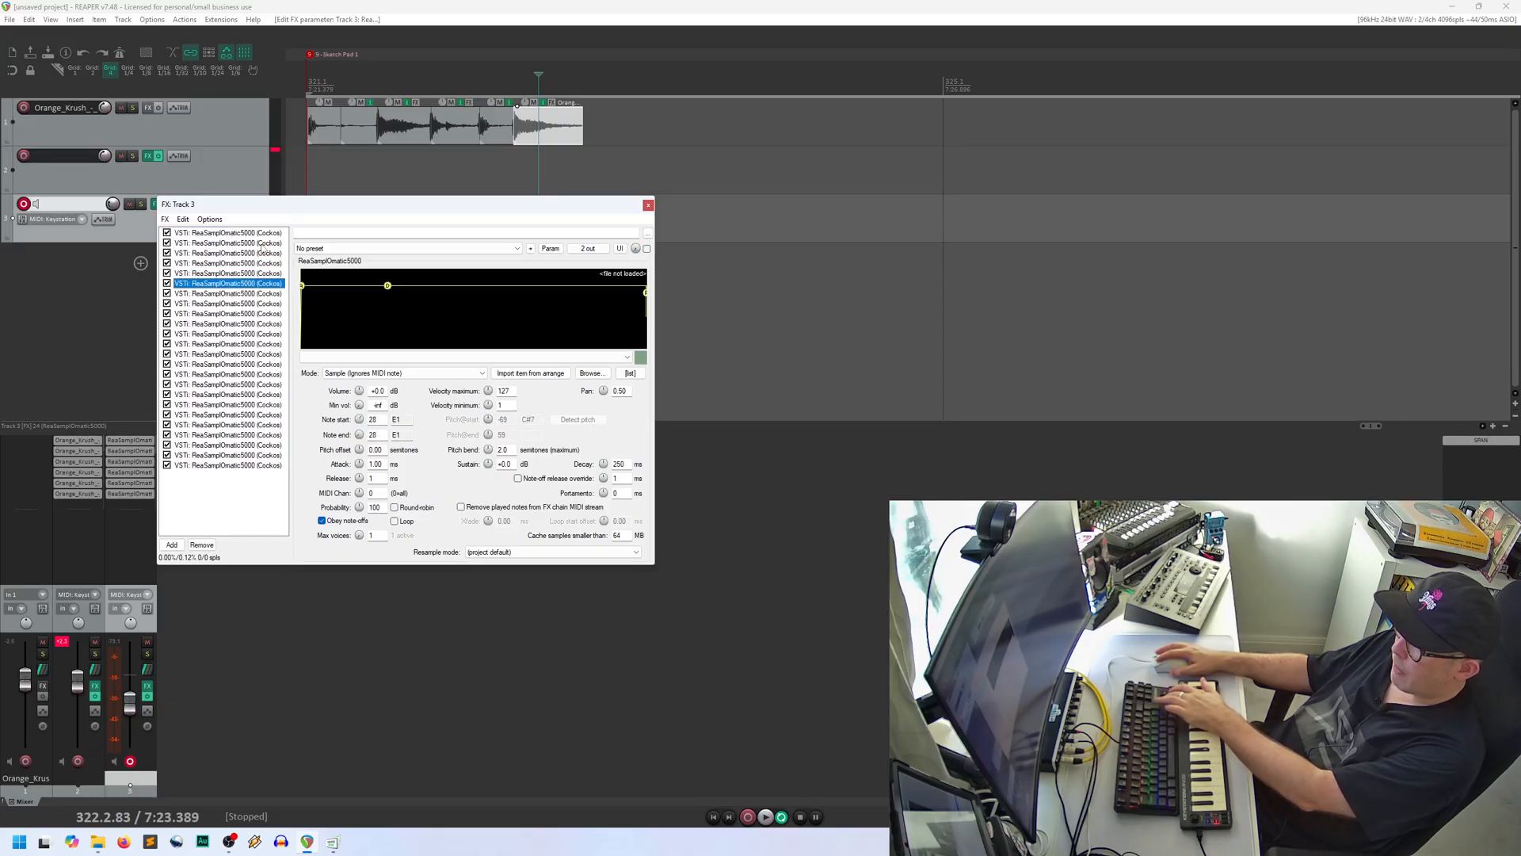
key("Down")
key("Down")
key("Down")
key("Down")
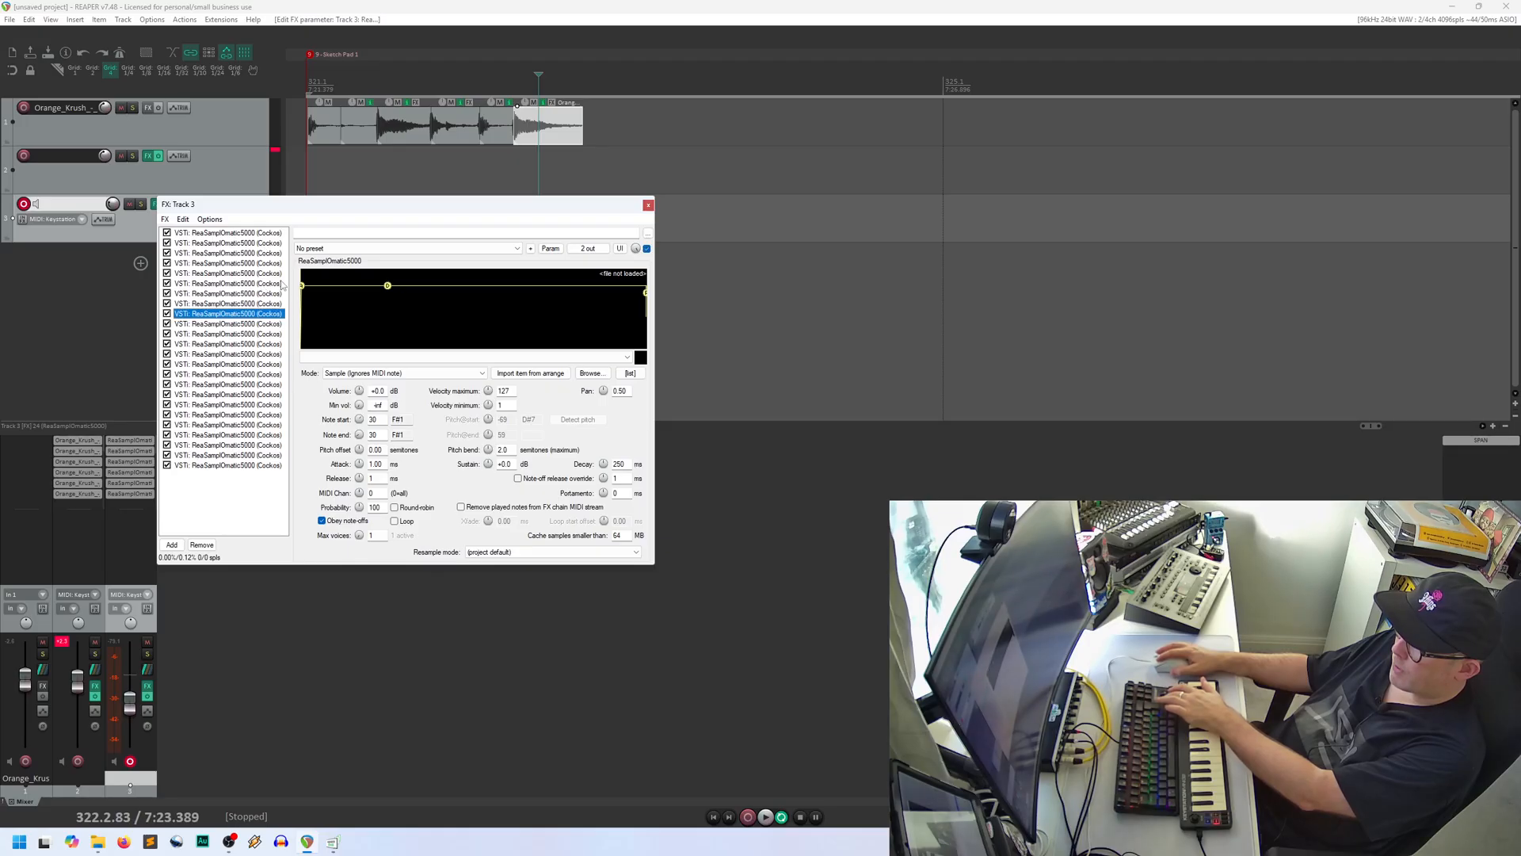
key("Down")
key("Down")
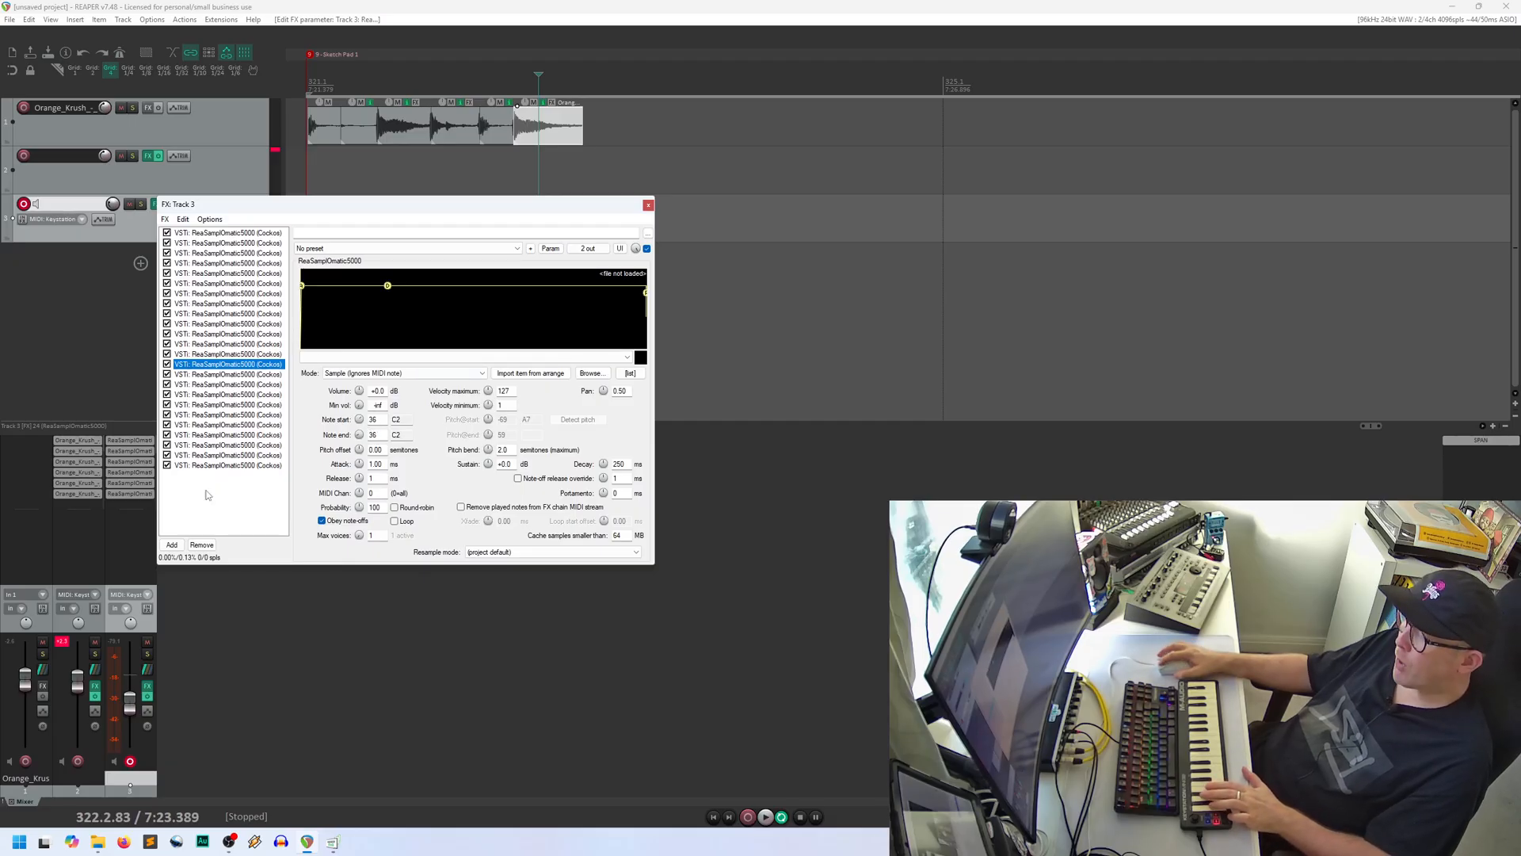
Step: Add ReaEQ after the samplers and shift its first low shelf band to about 98.2 Hz and -0.5 dB
left_click(171, 545)
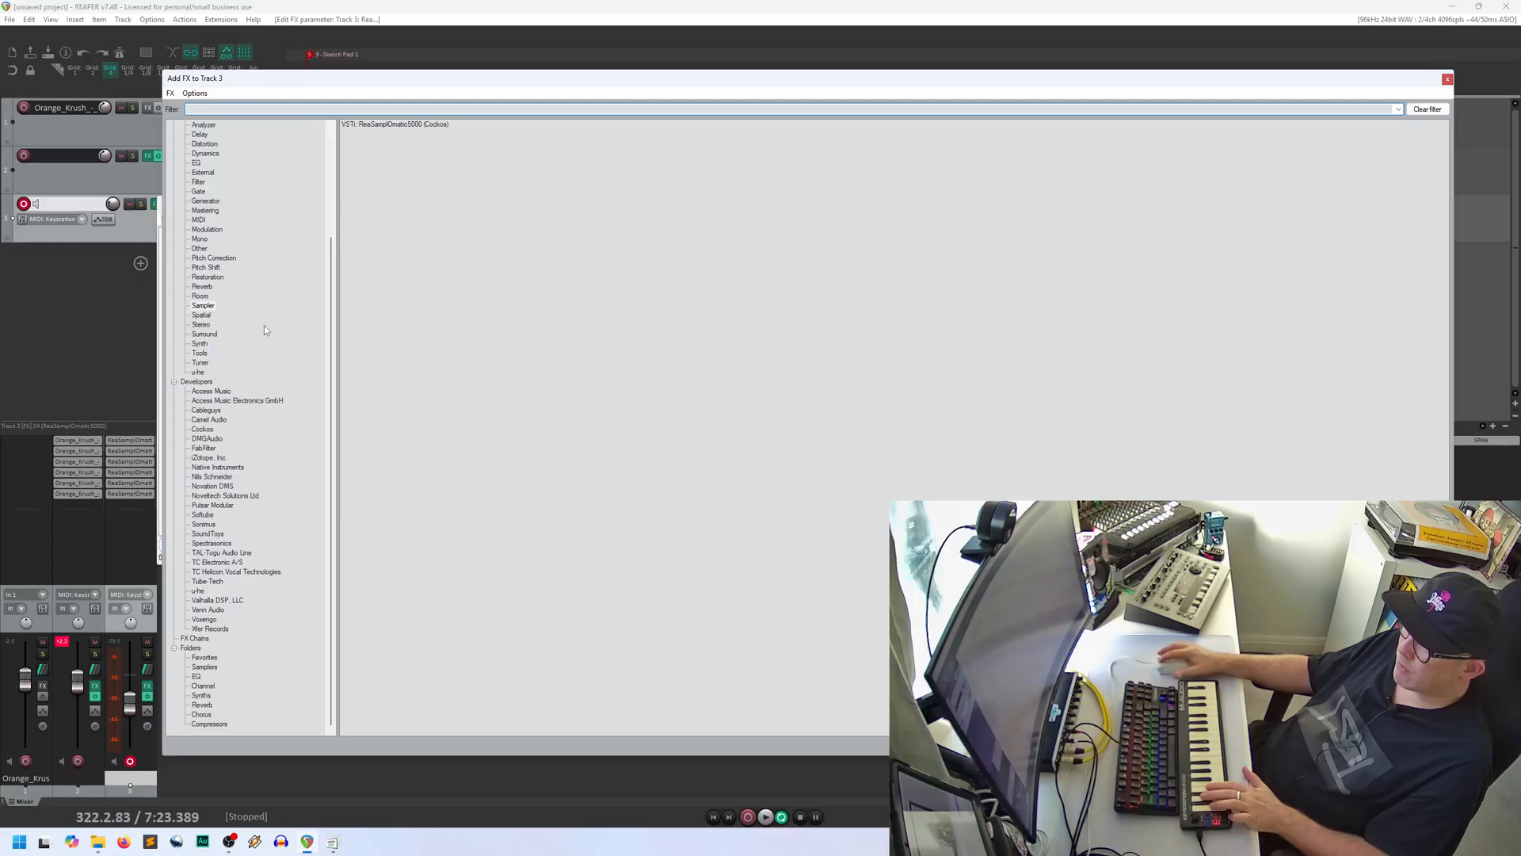
scroll(316, 219, "up", 5)
left_click(194, 125)
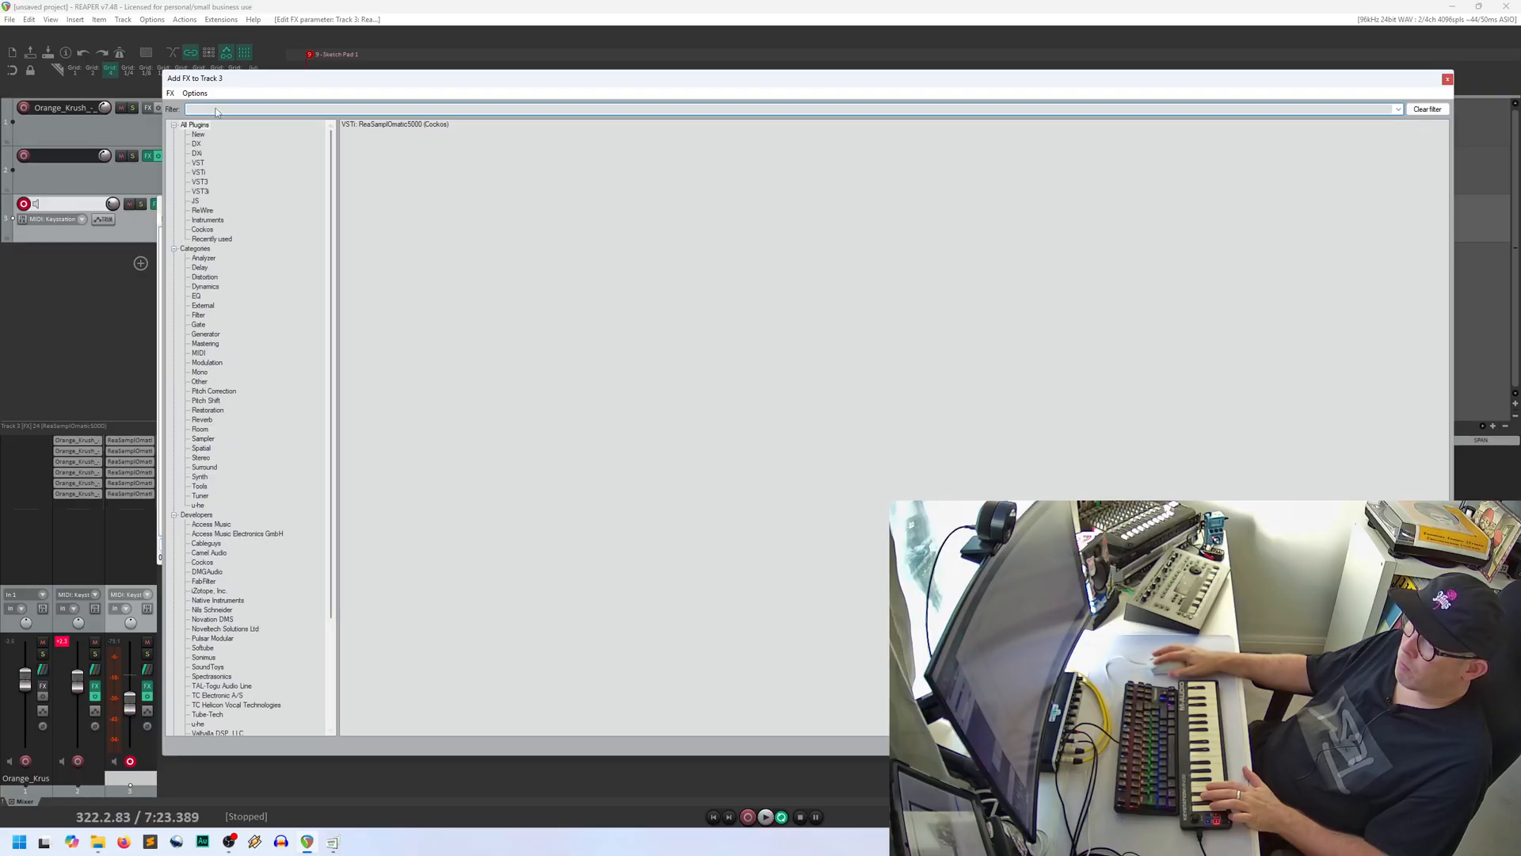
left_click(196, 297)
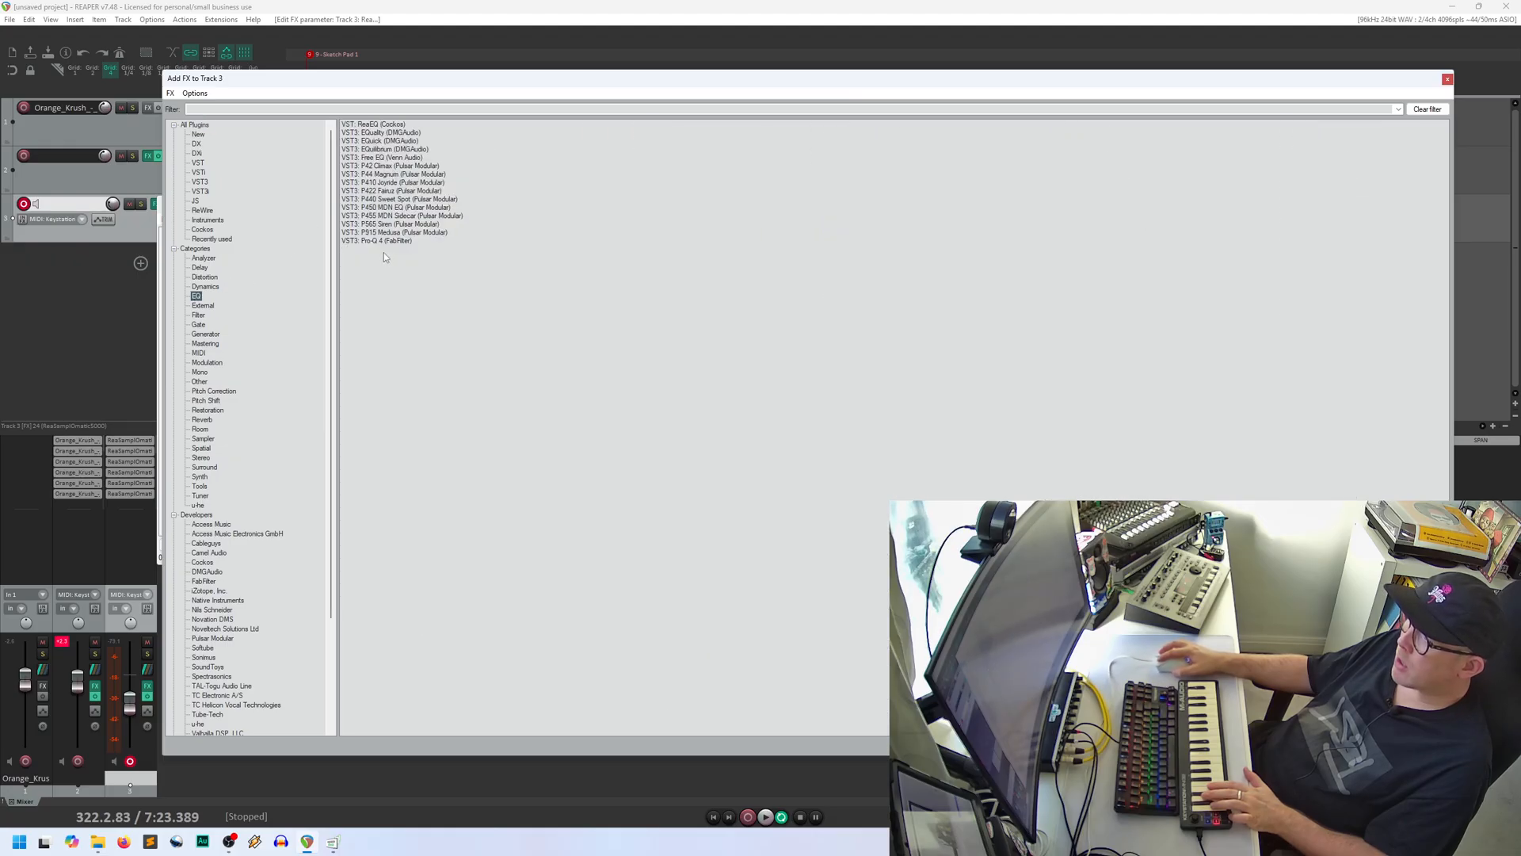
left_click(196, 202)
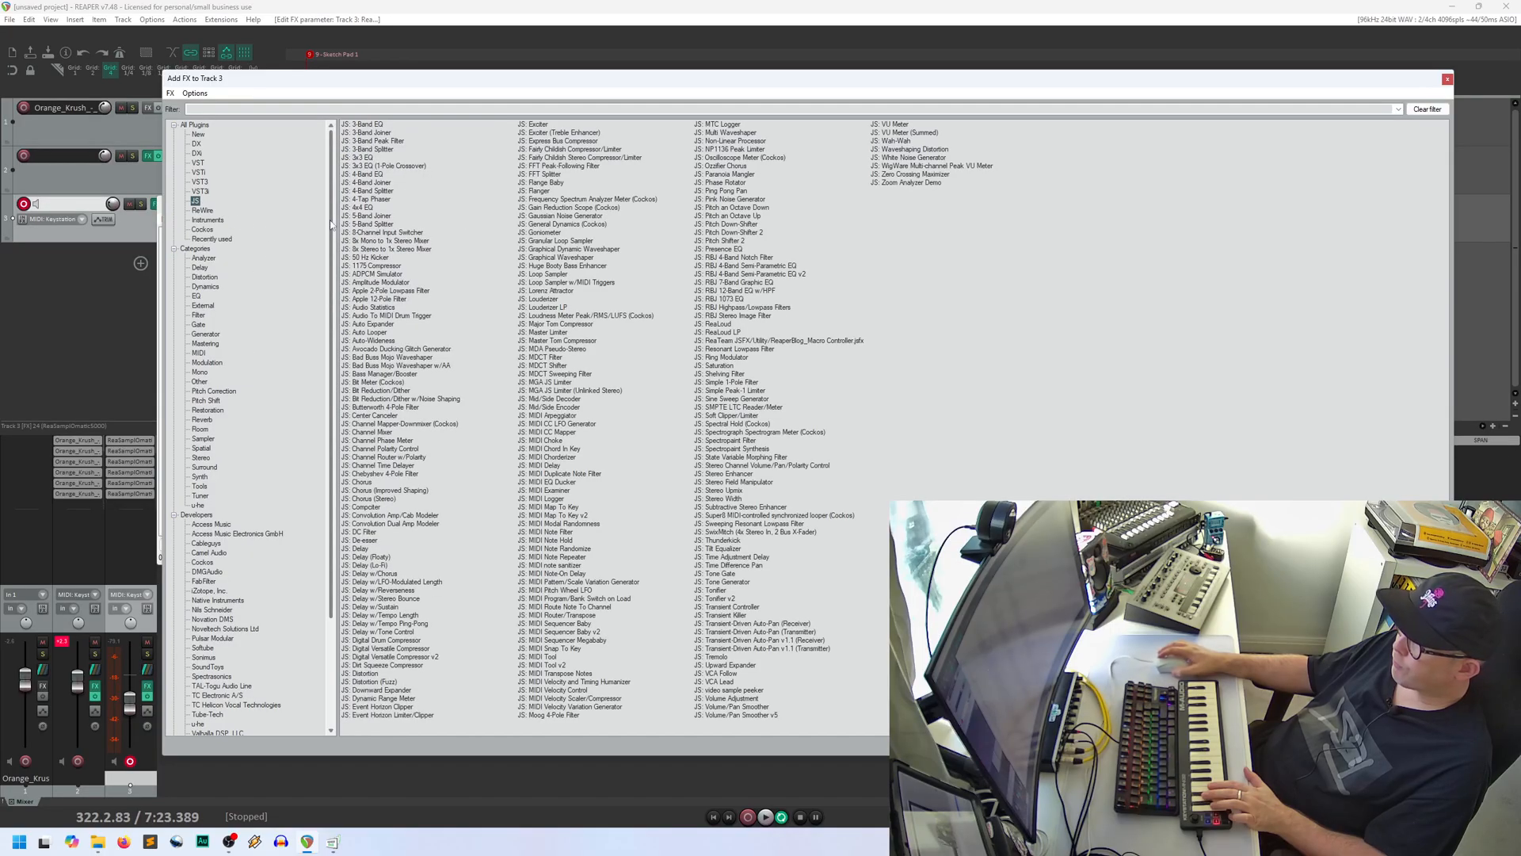
left_click(208, 110)
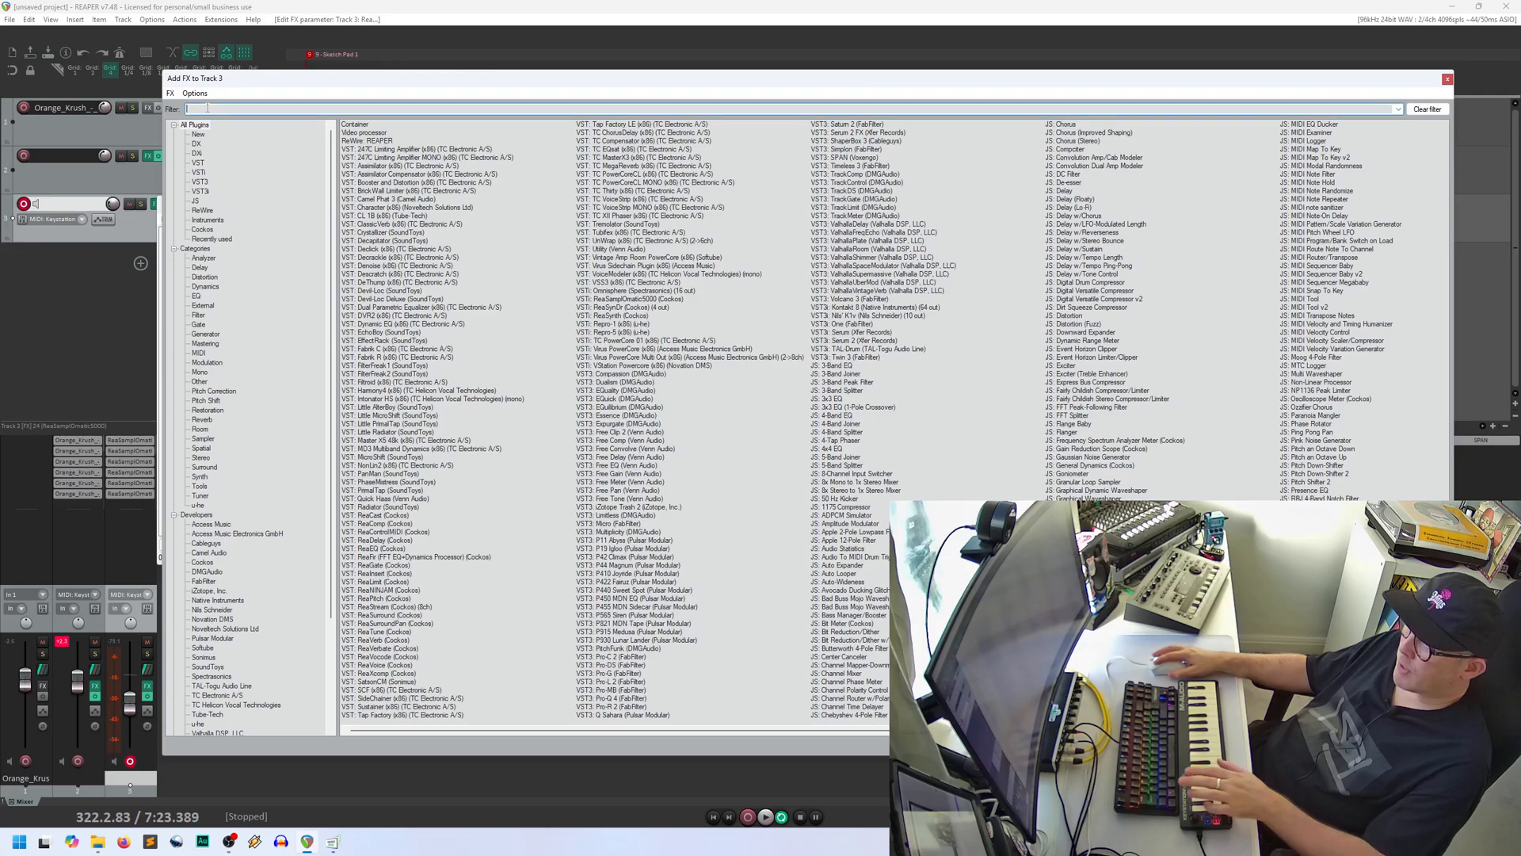
type("eq")
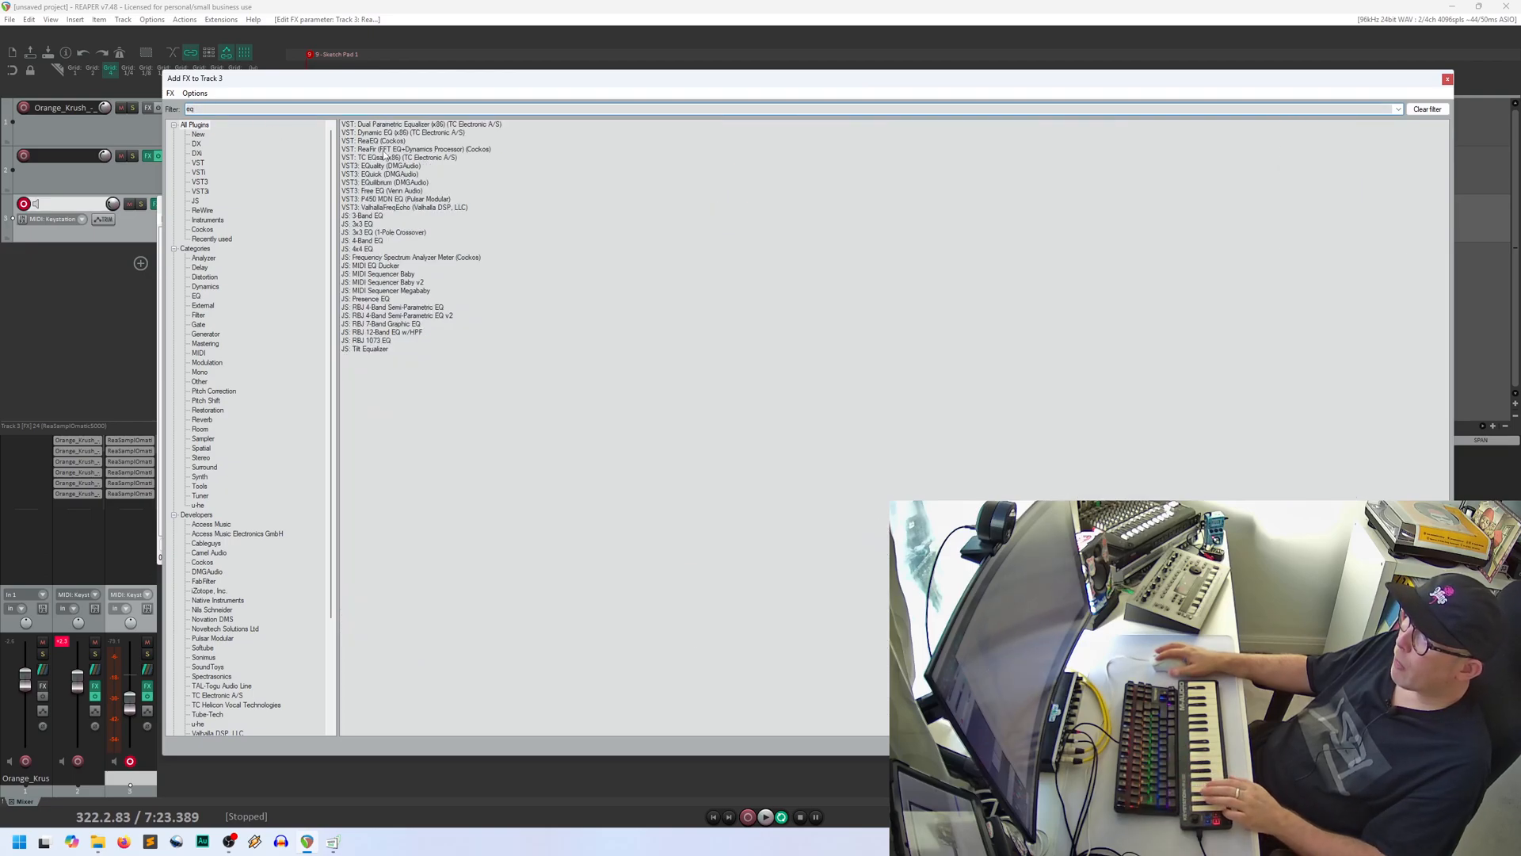
double_click(376, 142)
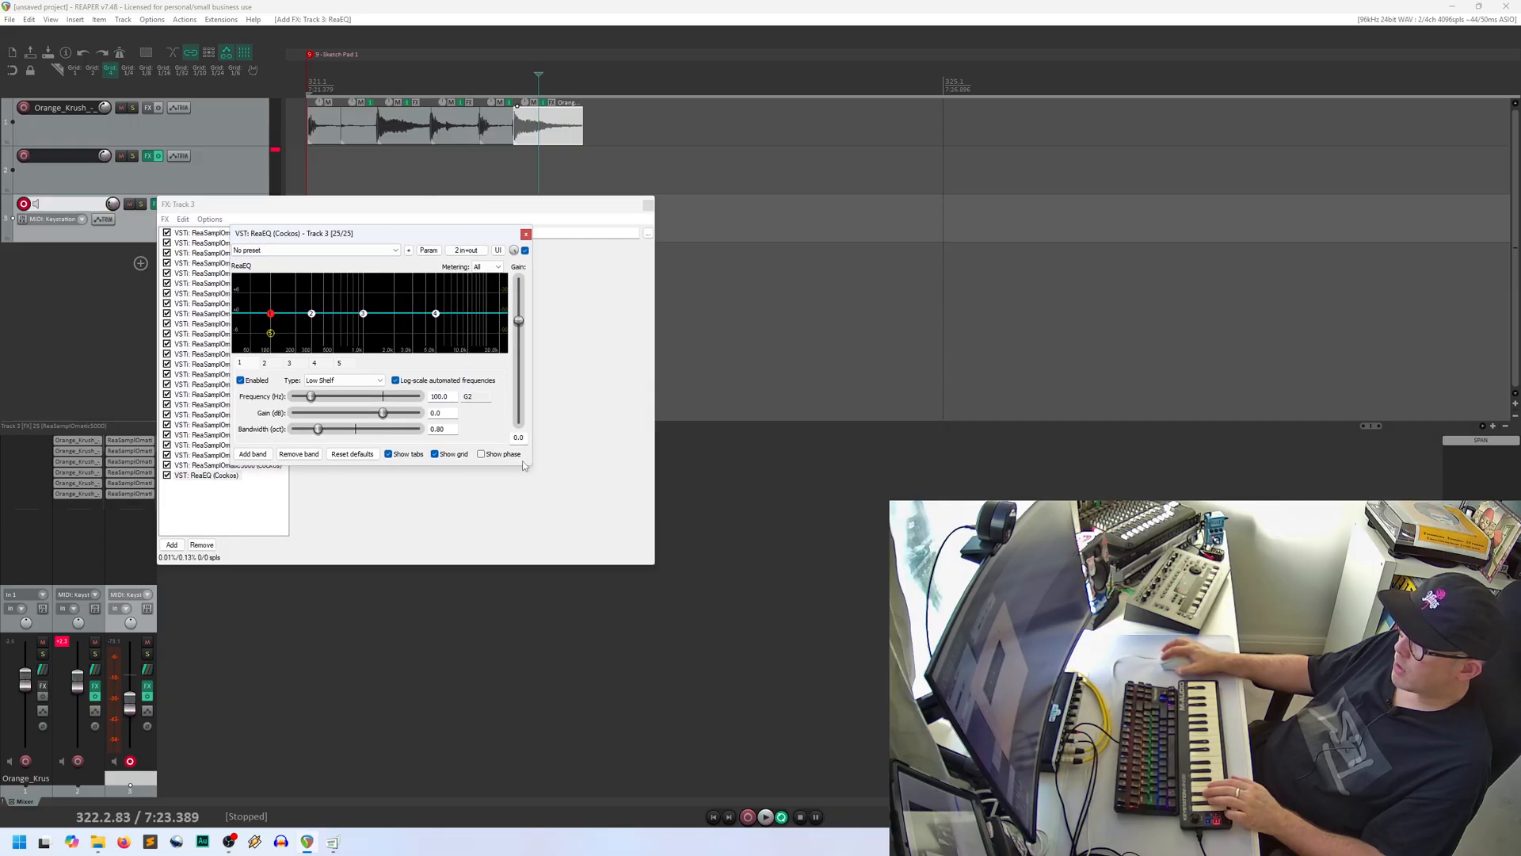
left_click_drag(274, 318, 271, 319)
left_click(226, 492)
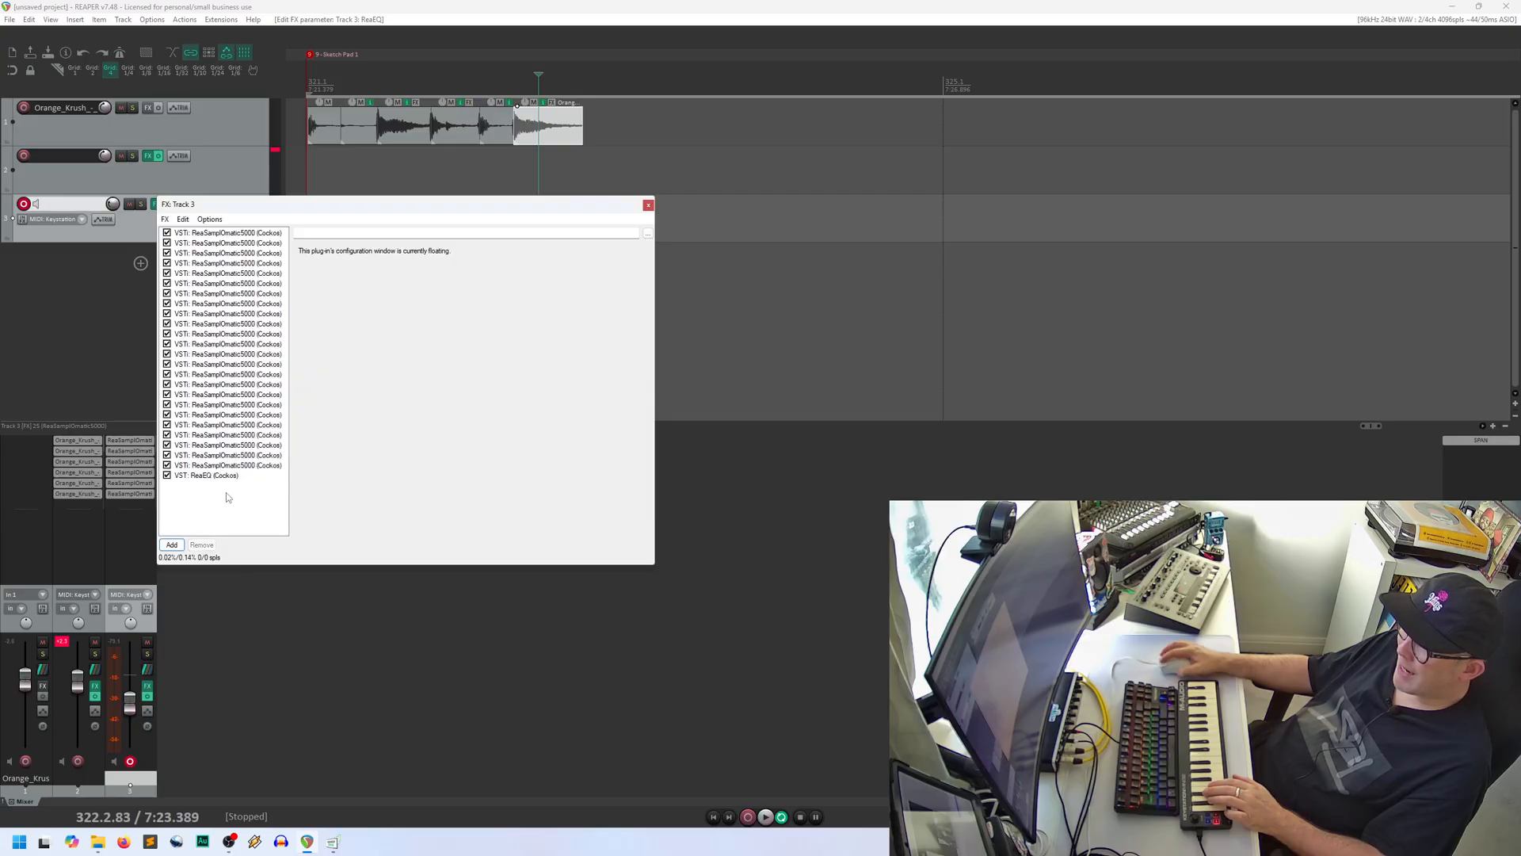
Step: Add the ReaperBlog_Macro Controller to the end of the chain and close the floating ReaEQ and macro controller windows
left_click(171, 545)
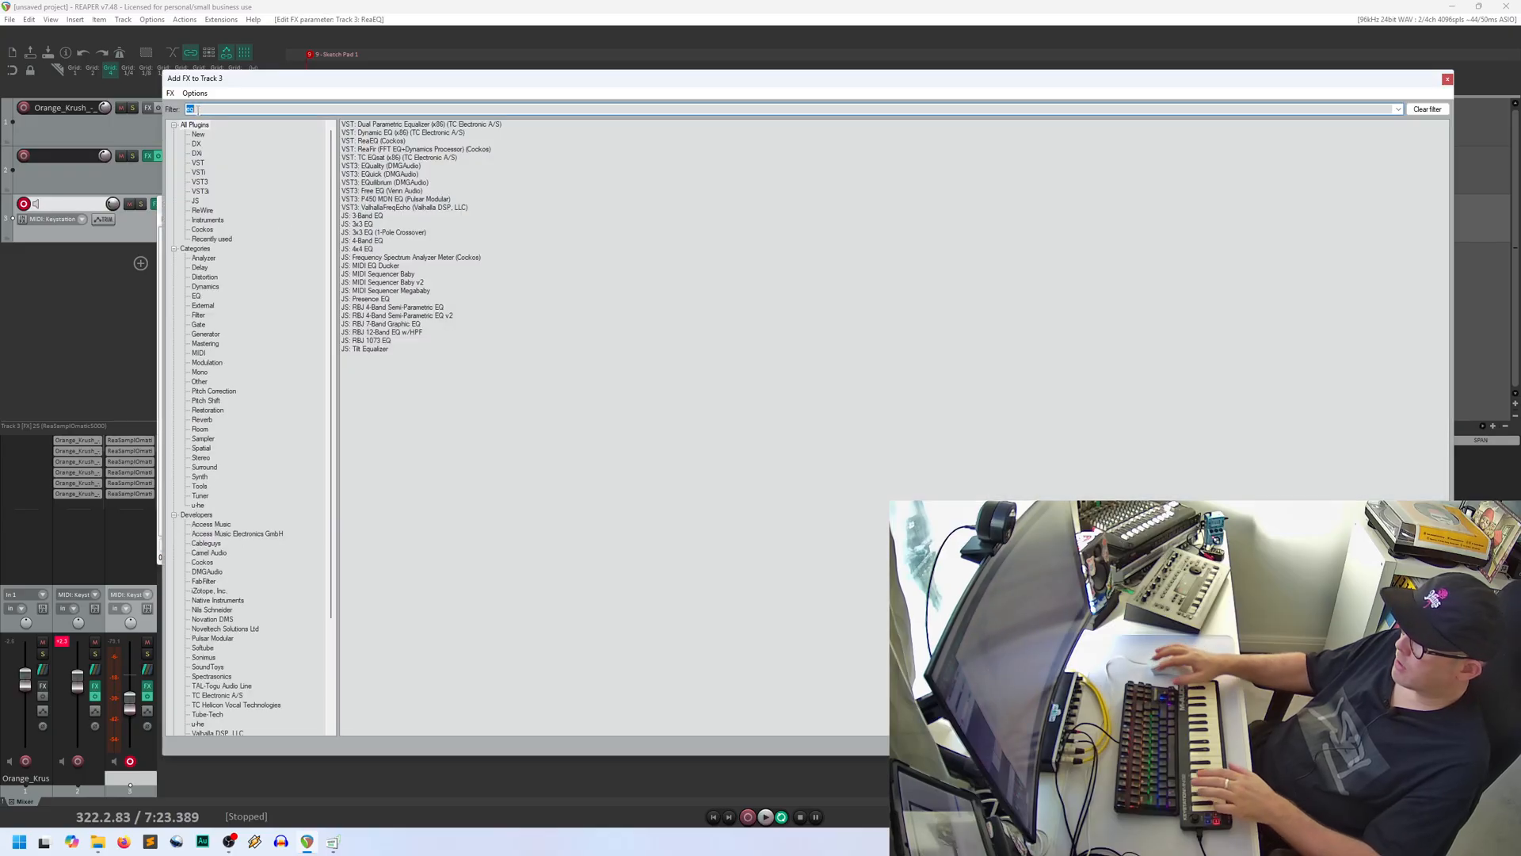
type("util")
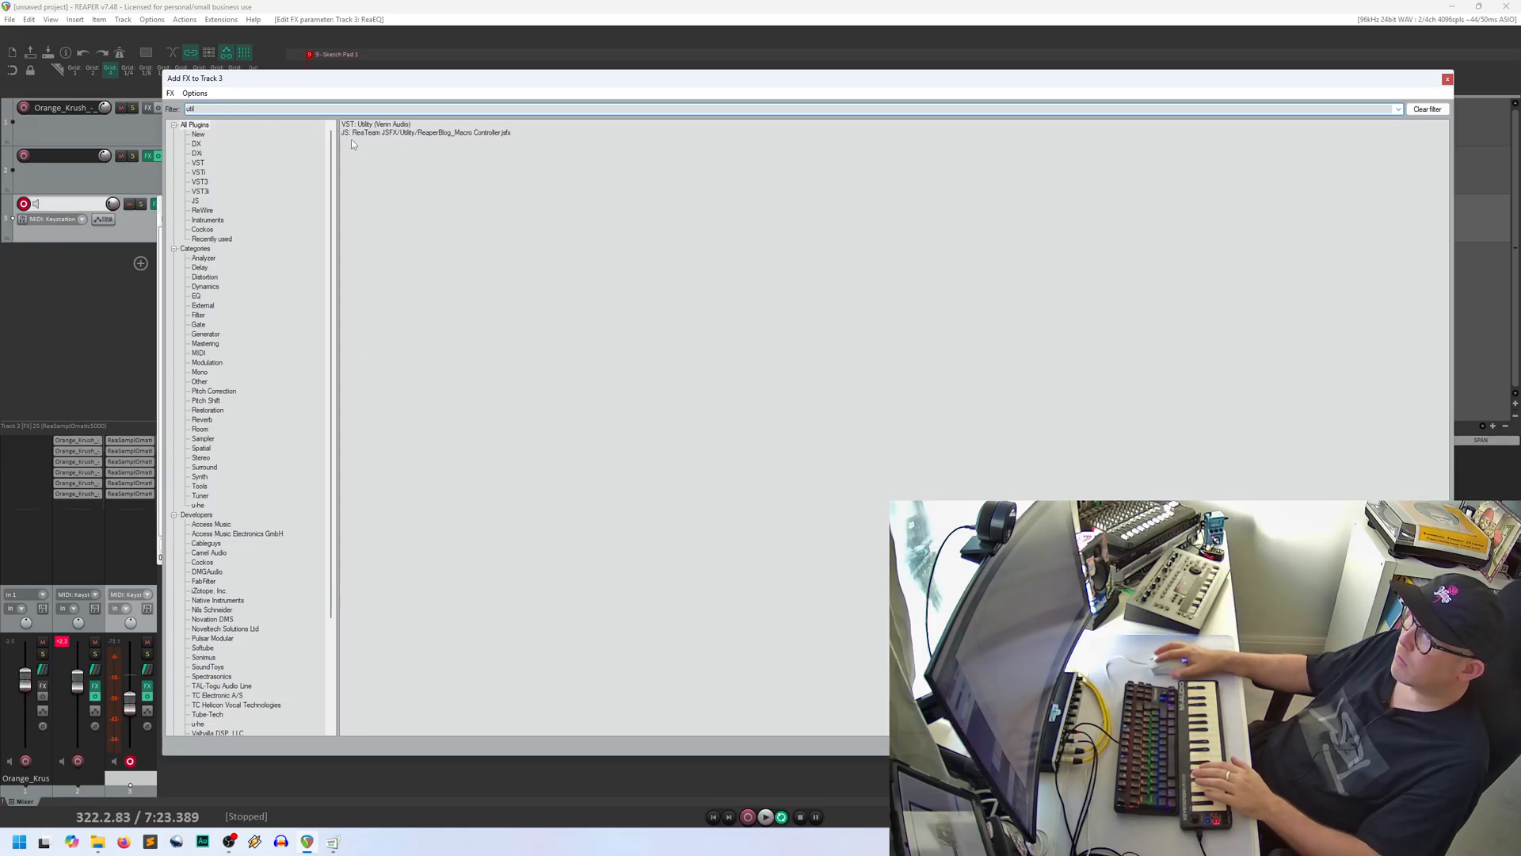
double_click(392, 132)
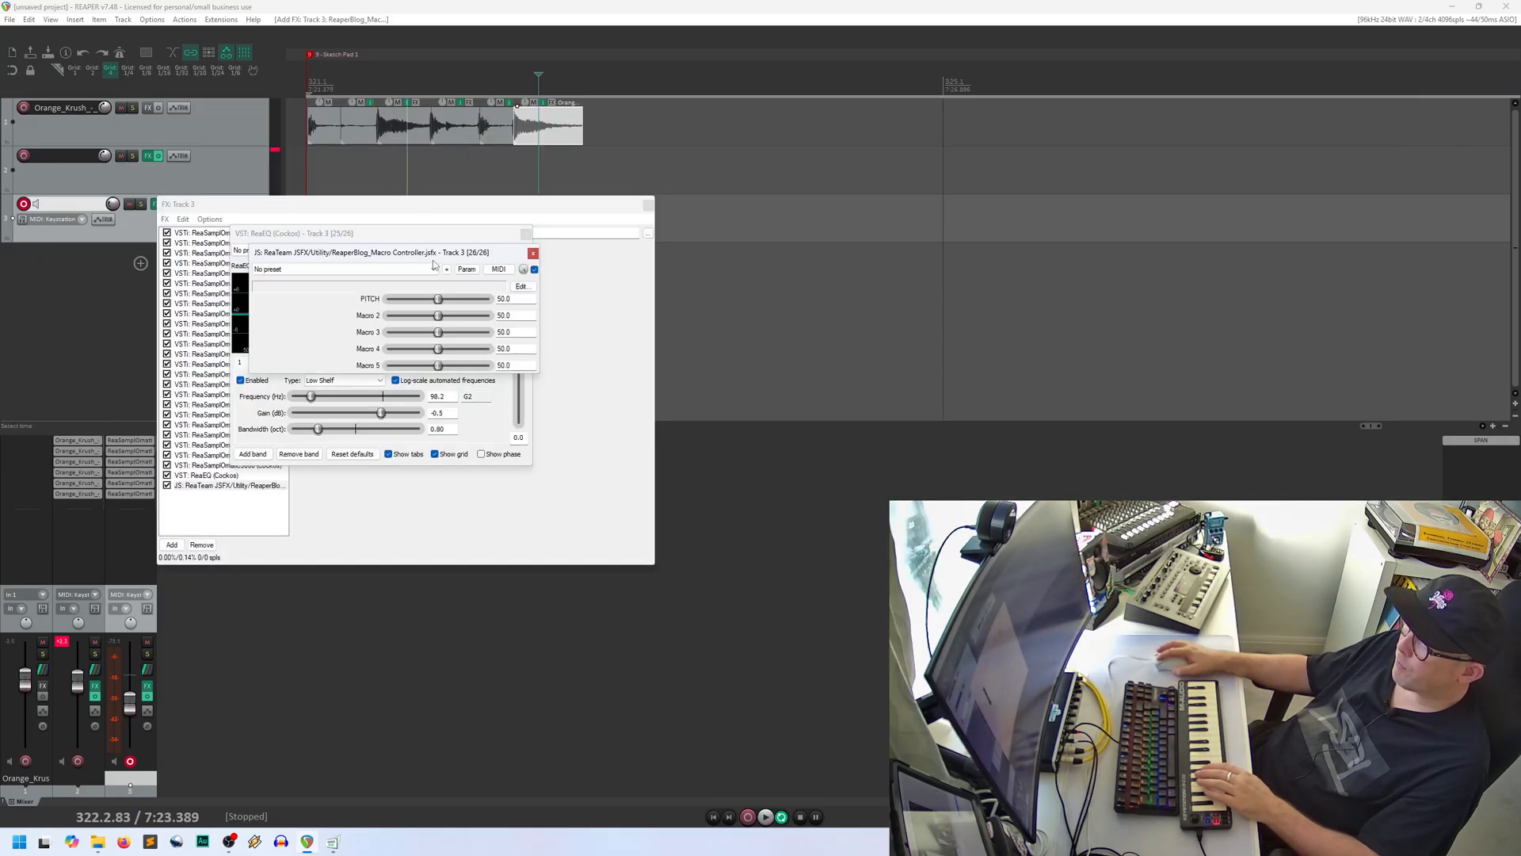
left_click_drag(413, 254, 471, 461)
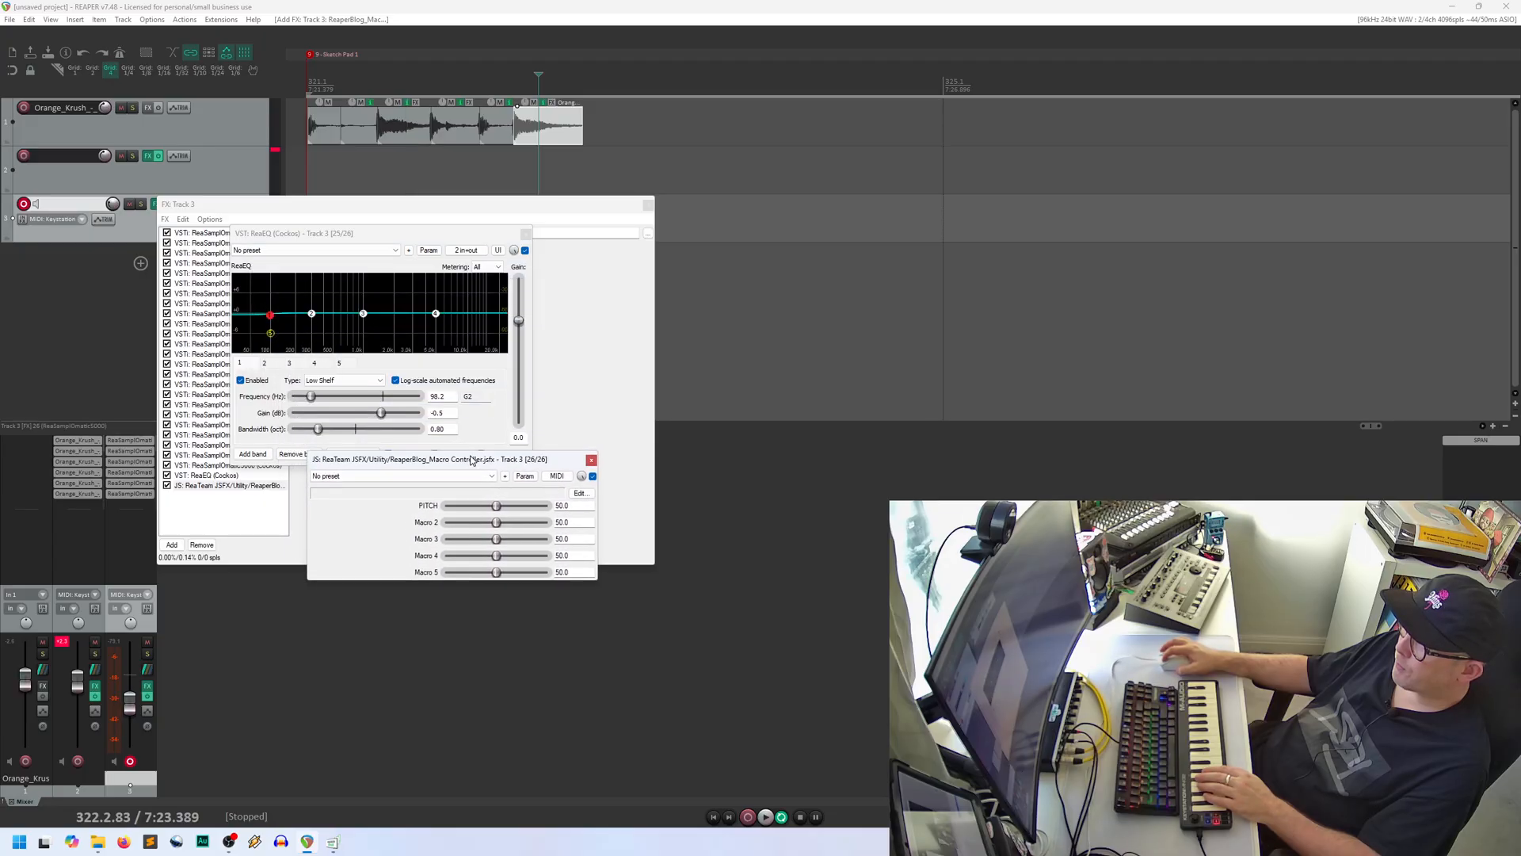
left_click(441, 271)
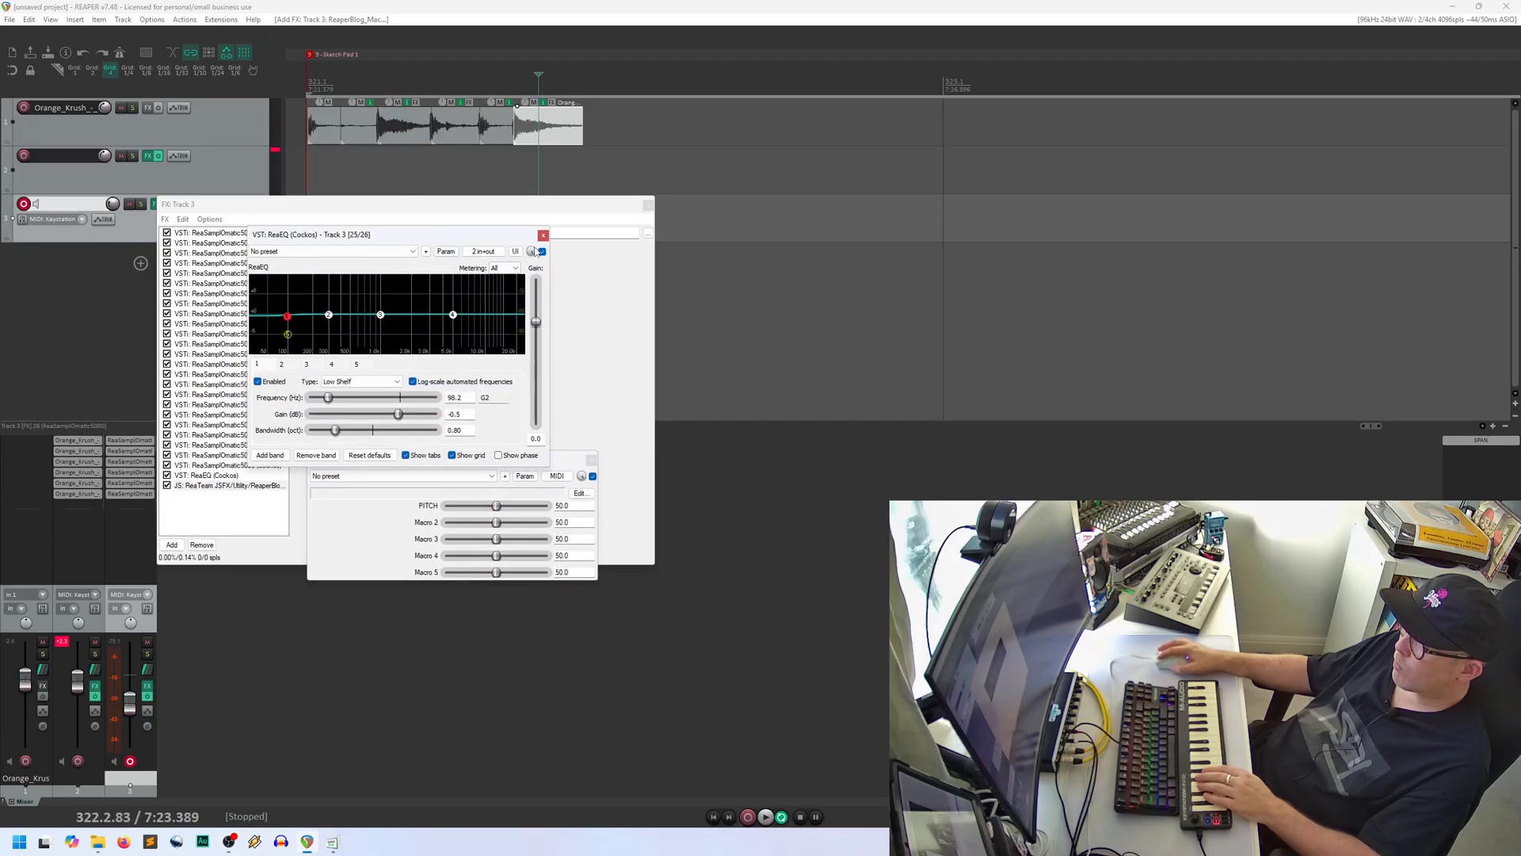
left_click(542, 236)
left_click_drag(508, 462, 529, 428)
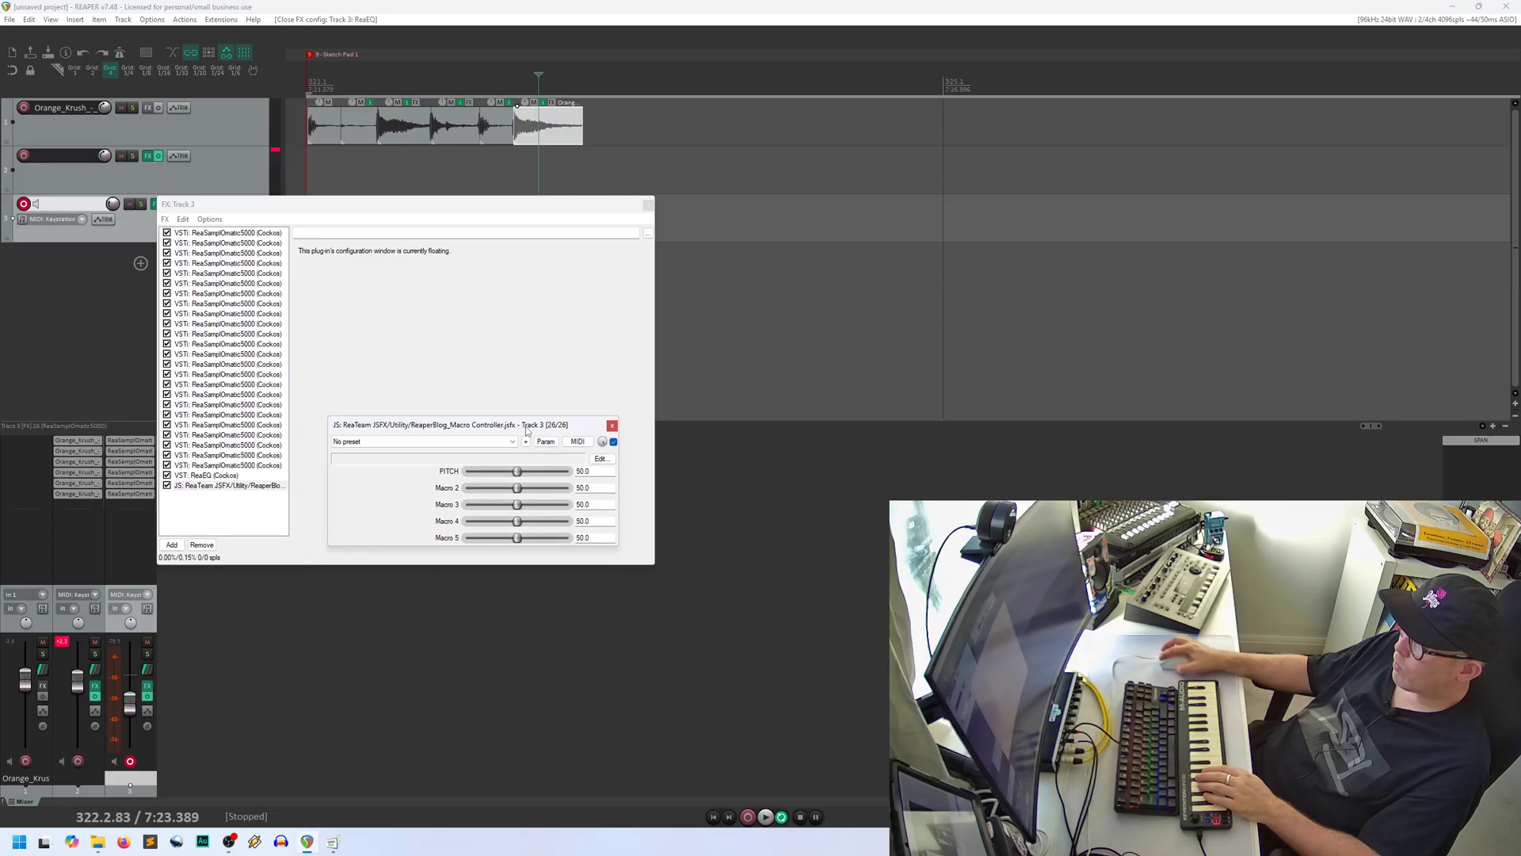
left_click(611, 427)
left_click(247, 236)
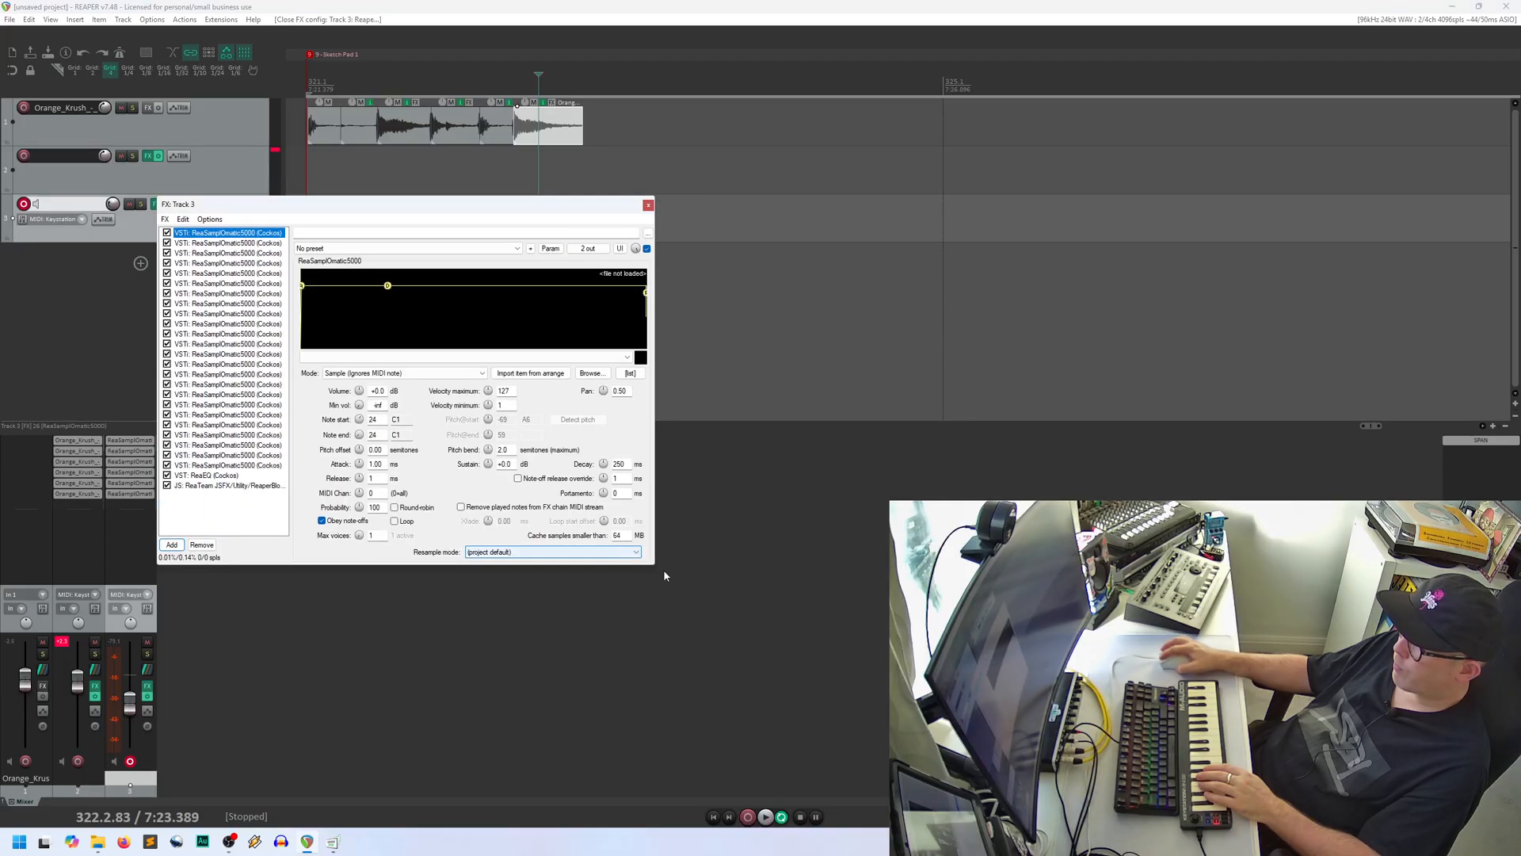
left_click_drag(652, 567, 783, 664)
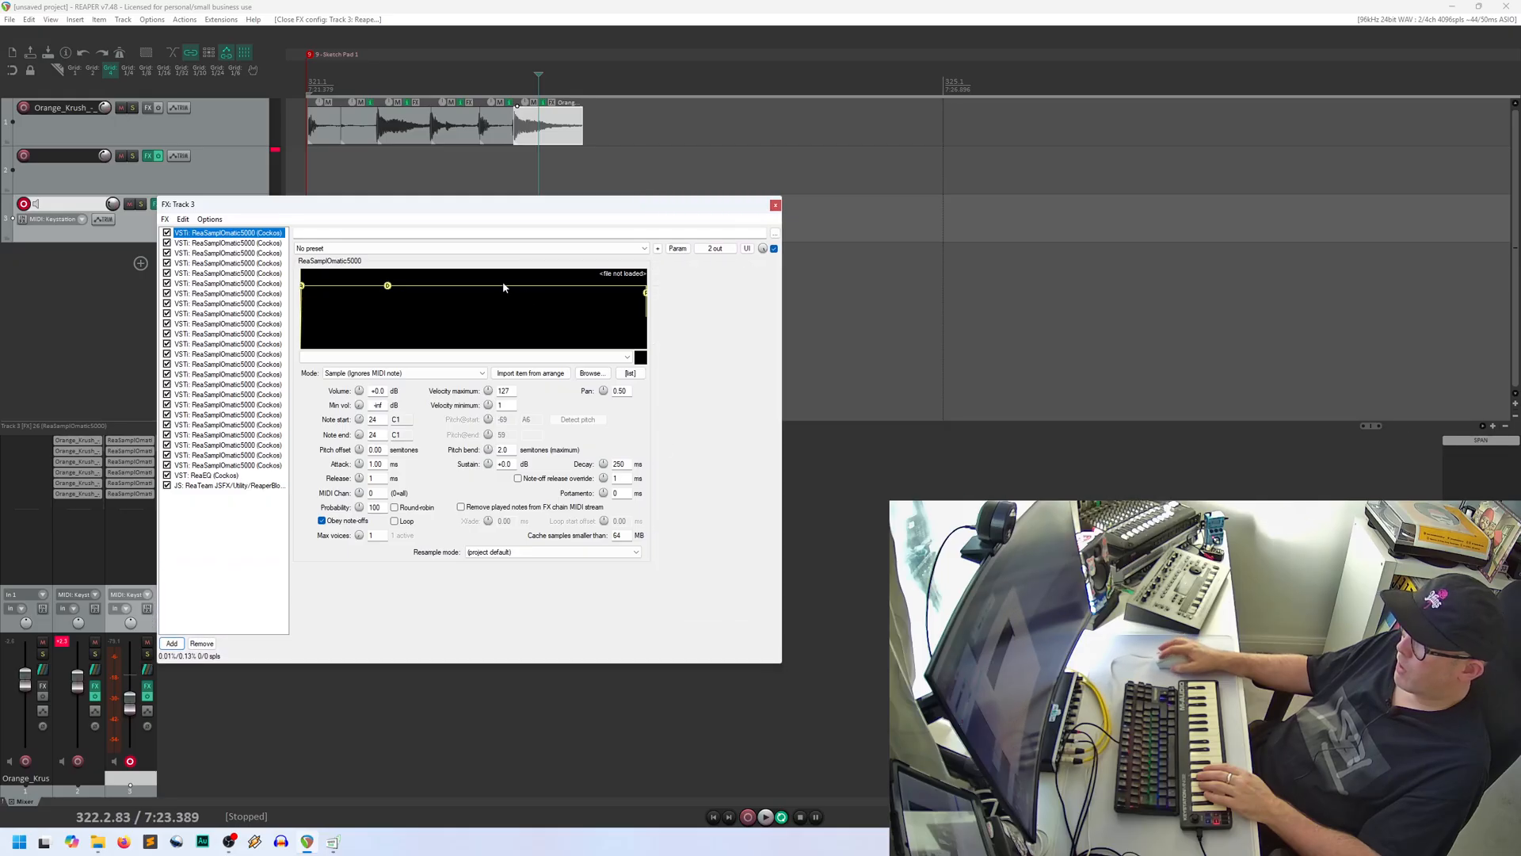
left_click_drag(470, 212, 541, 216)
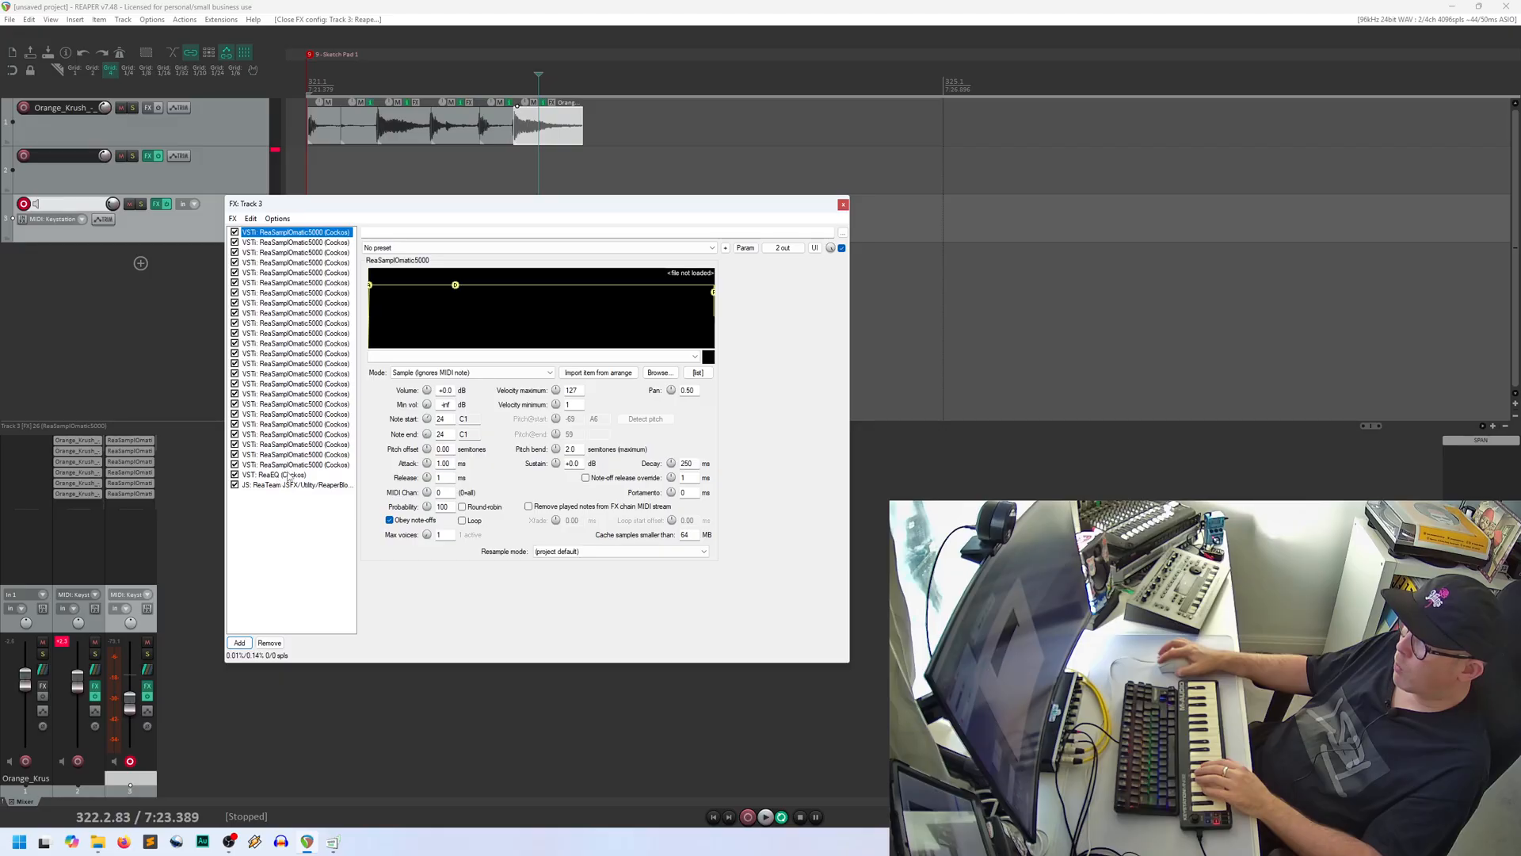
left_click(311, 243)
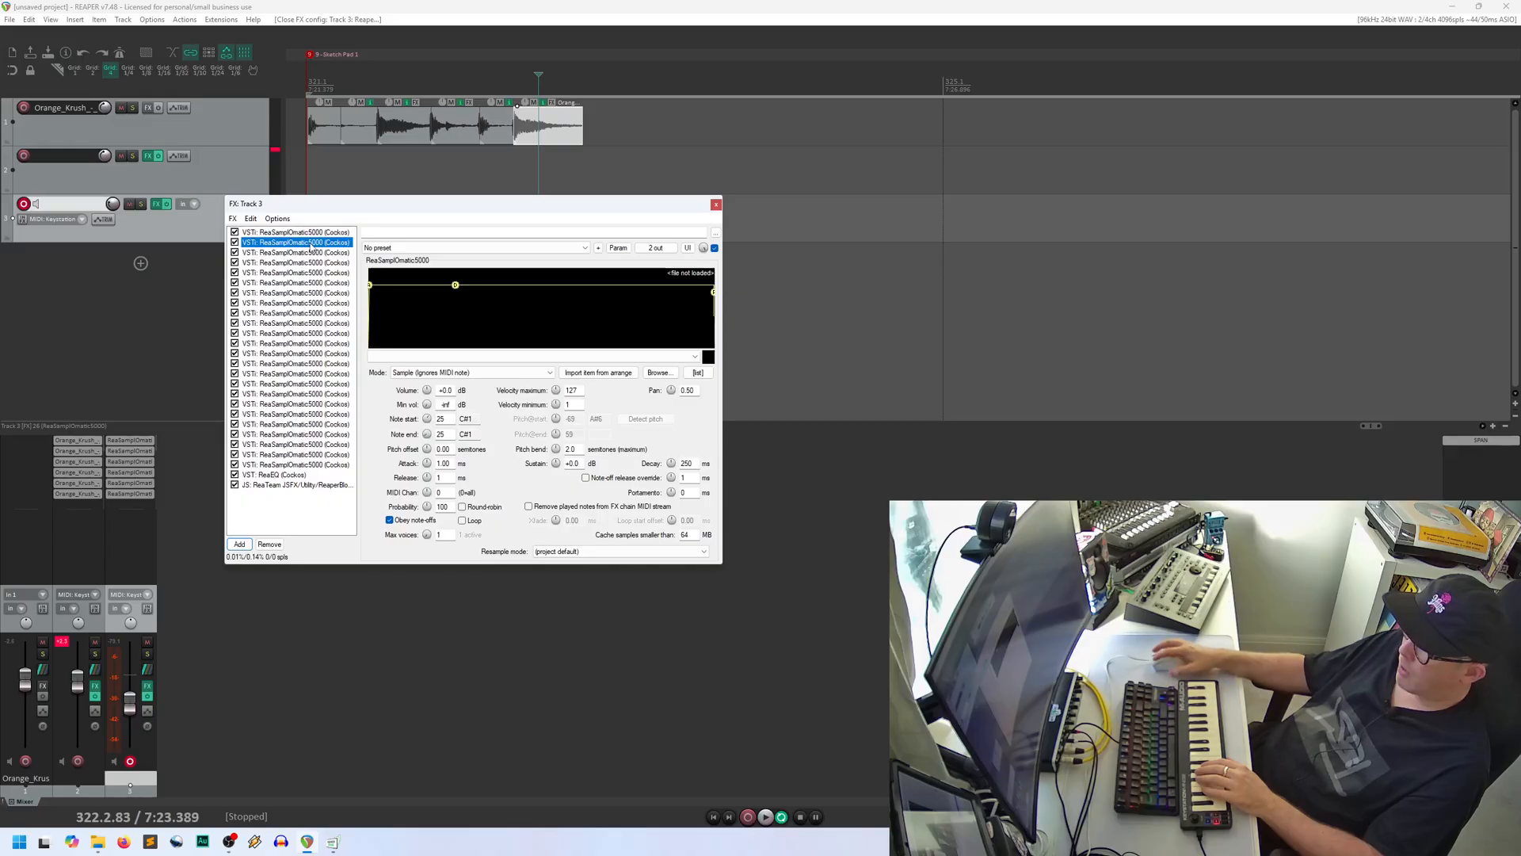
left_click(311, 234)
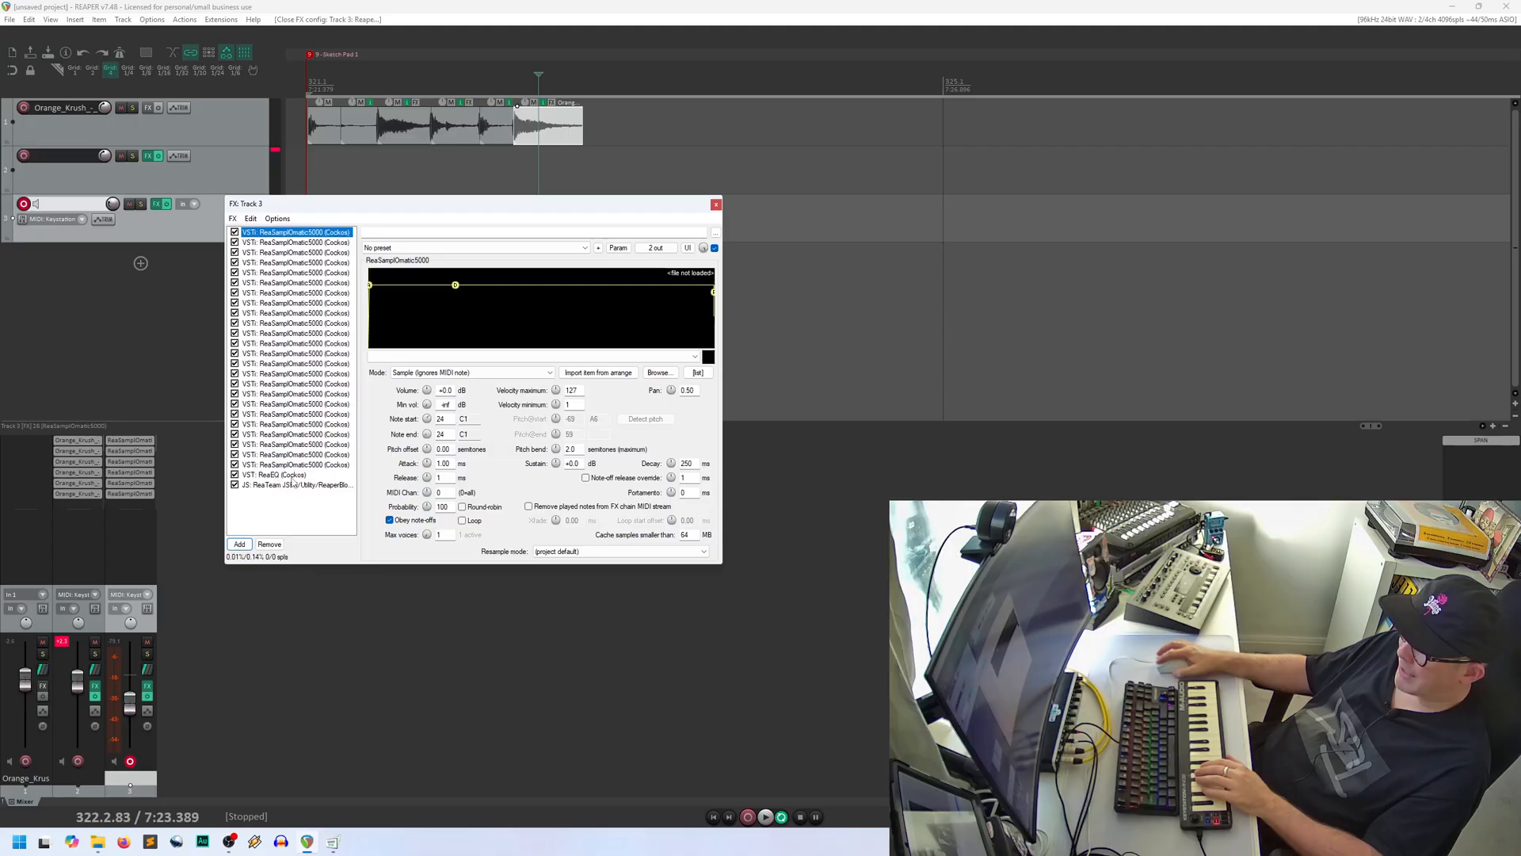
left_click(287, 486)
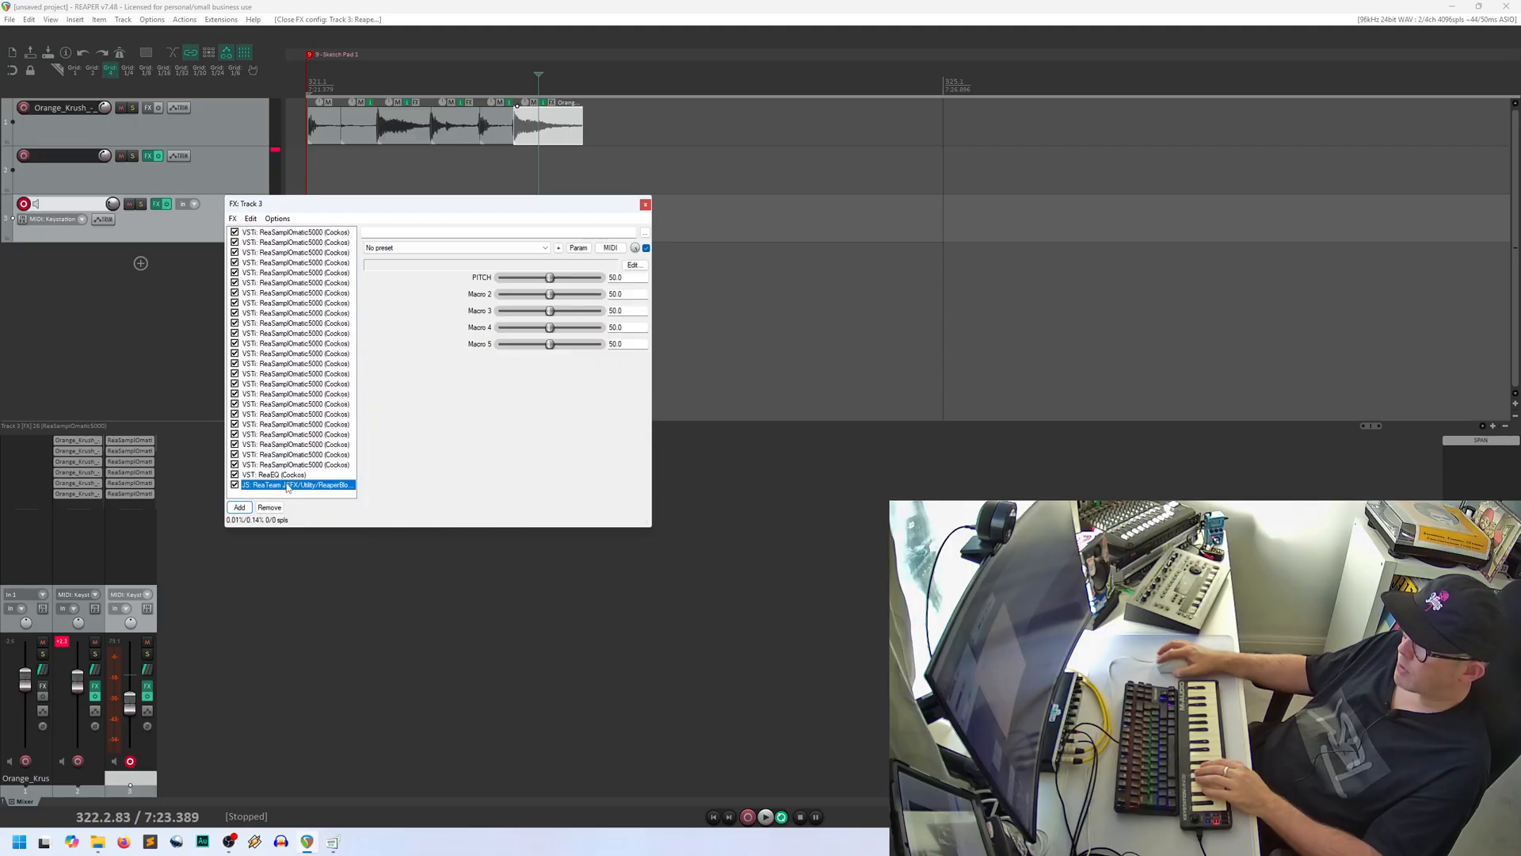
Step: Link the first sampler's pitch adjust parameter to the PITCH macro of the ReaperBlog_Macro Controller through parameter modulation
left_click(298, 233)
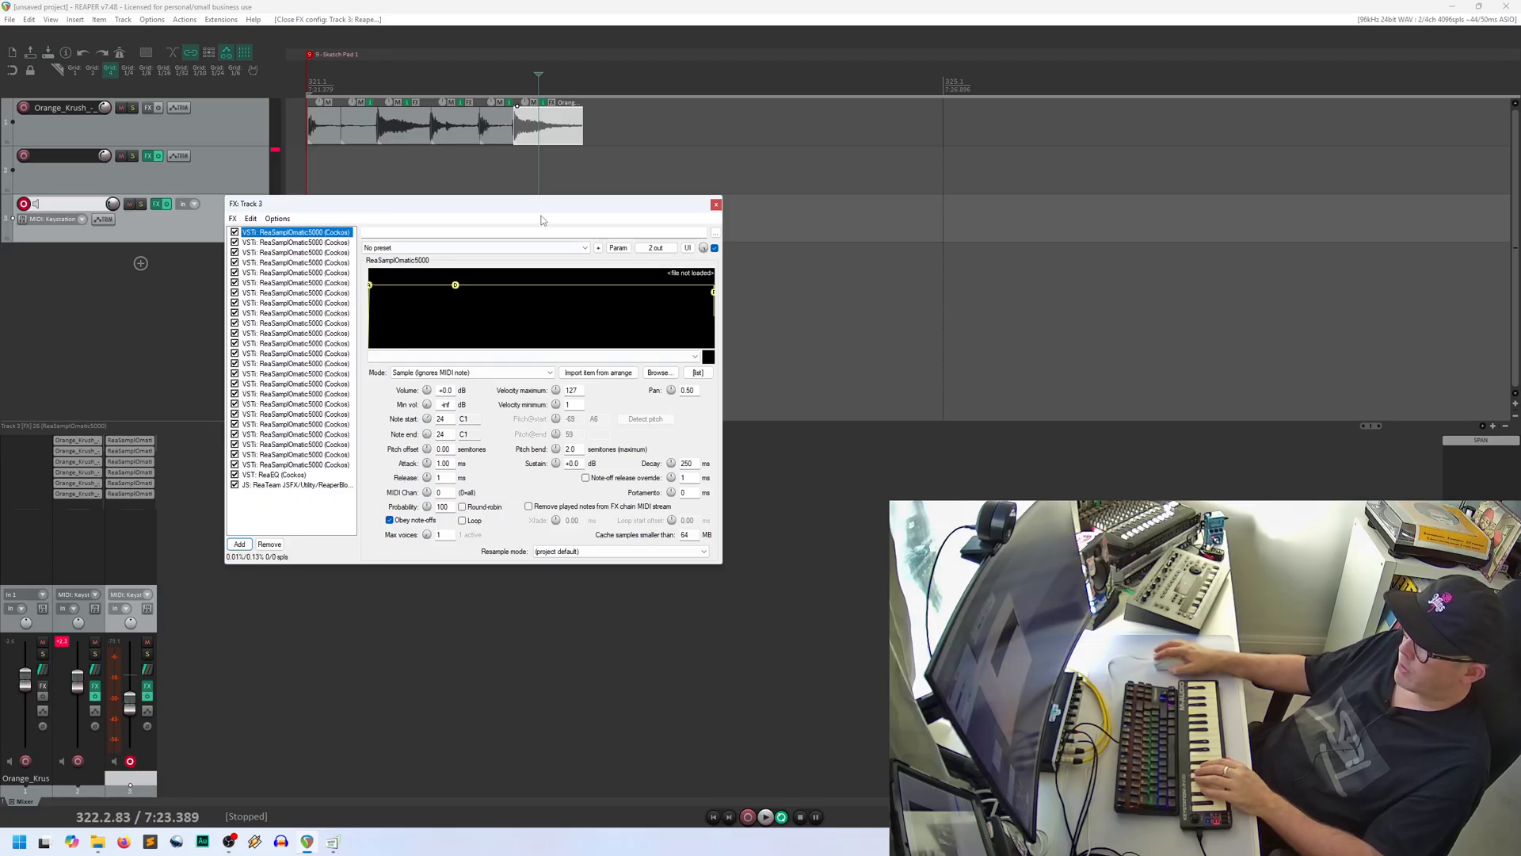
left_click_drag(545, 203, 709, 203)
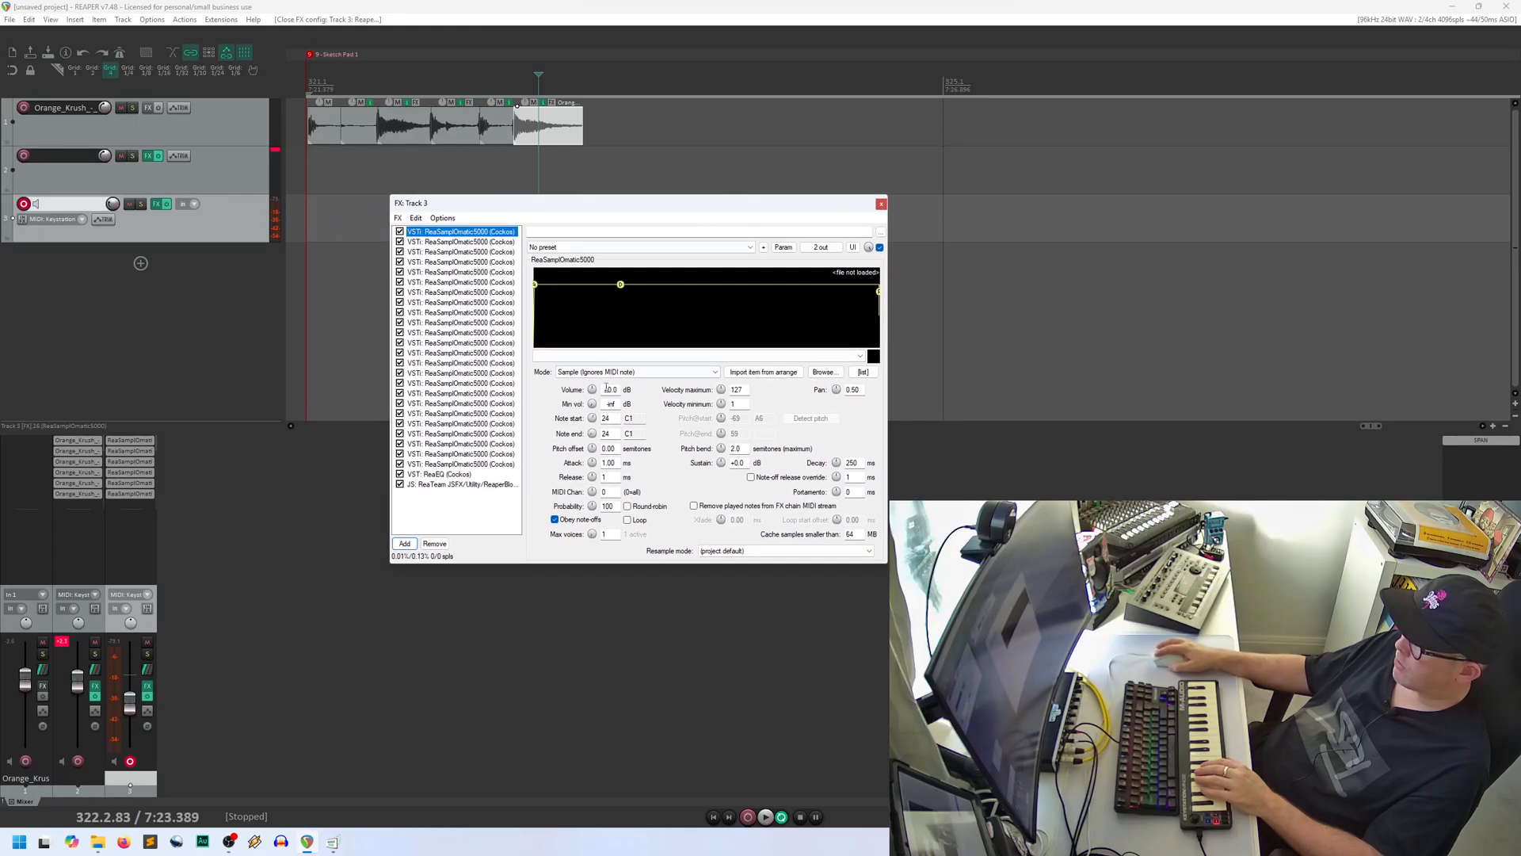
left_click(590, 449)
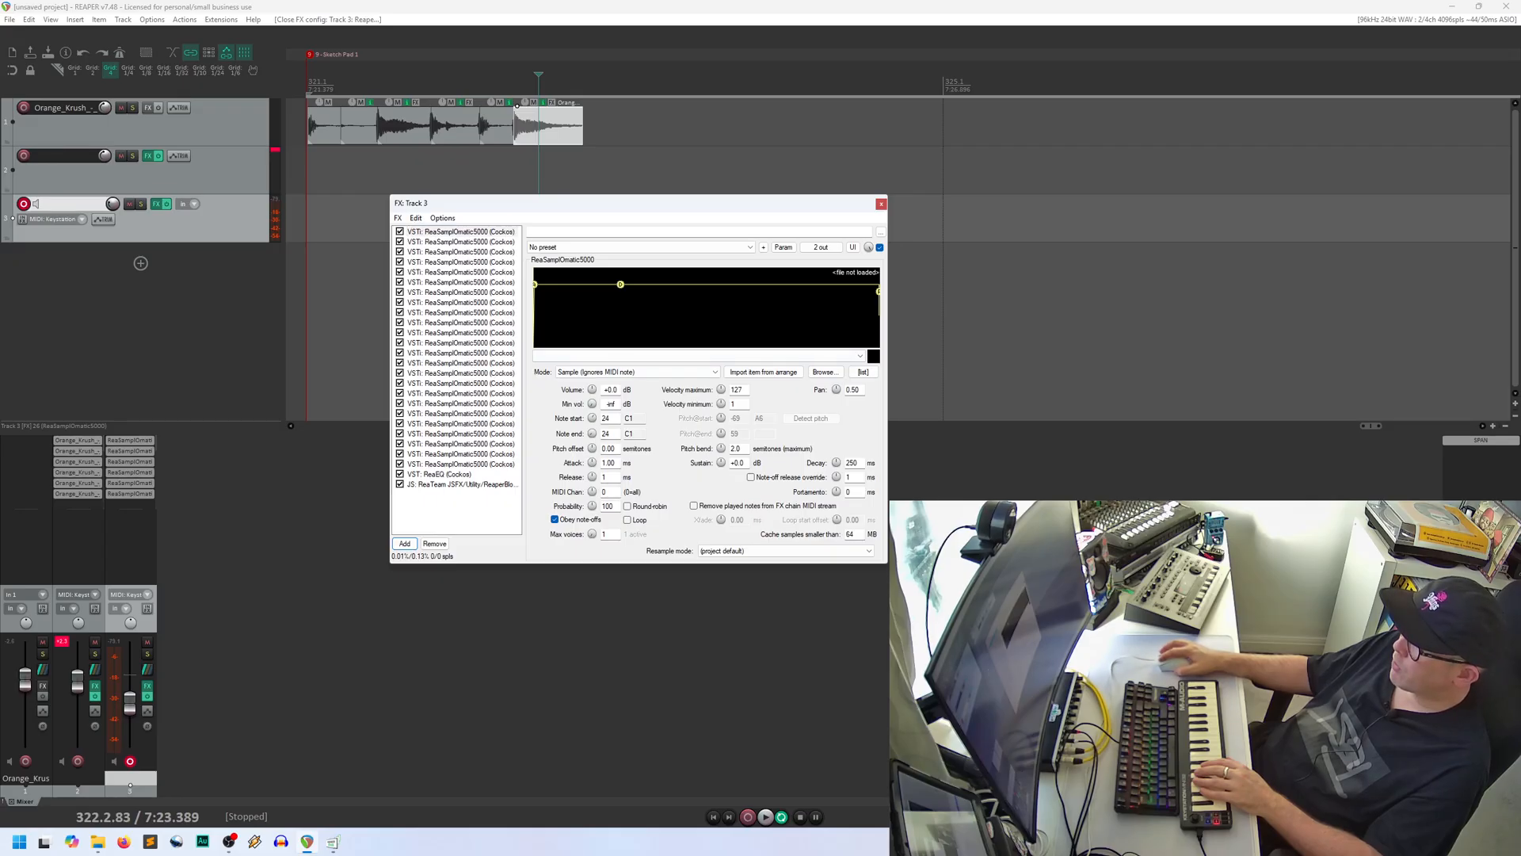
left_click(782, 246)
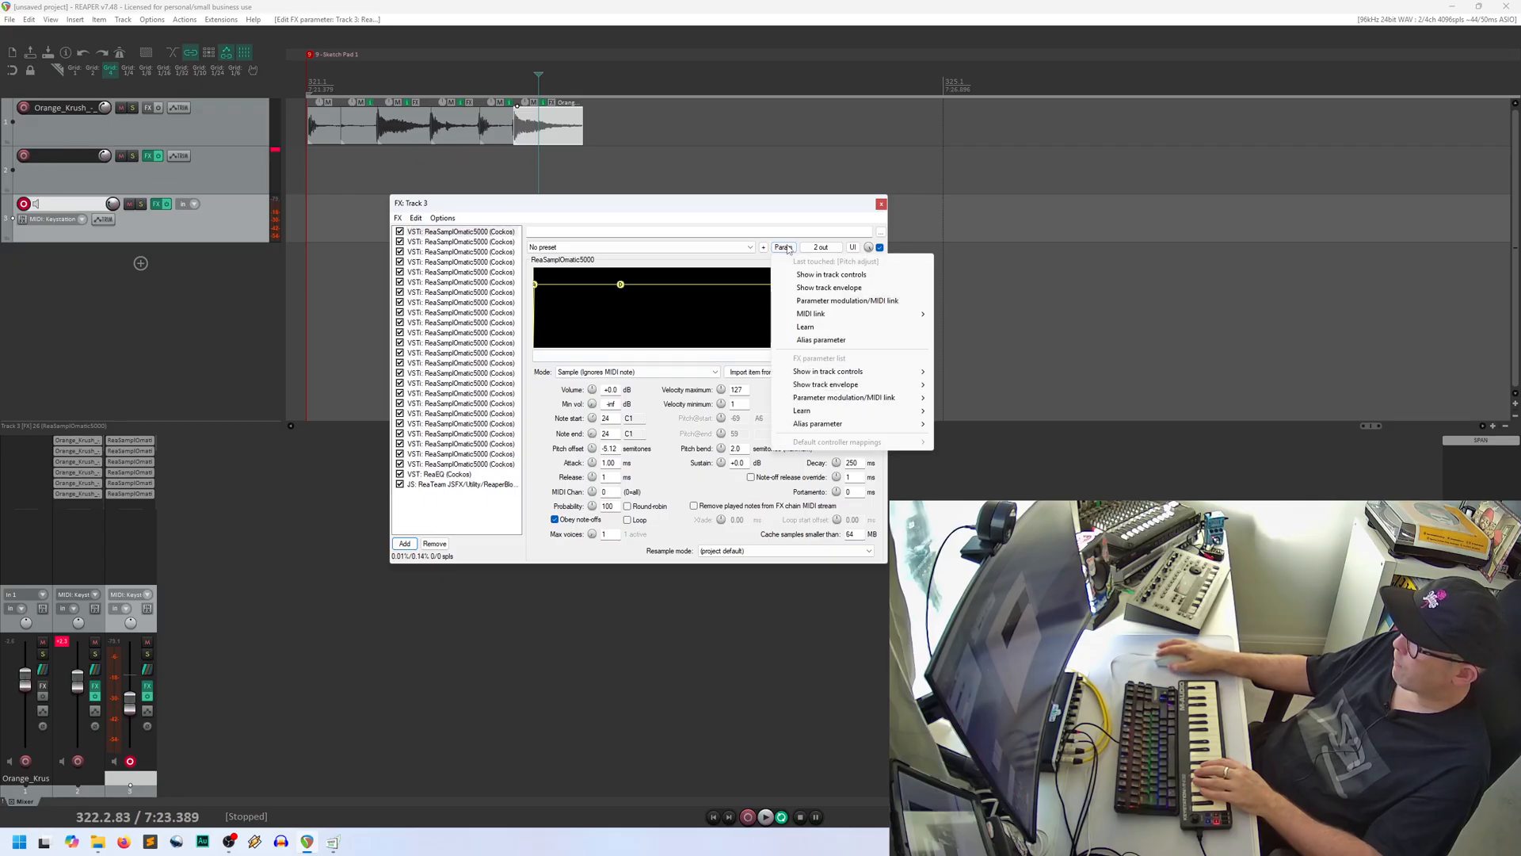
left_click(824, 301)
left_click(79, 119)
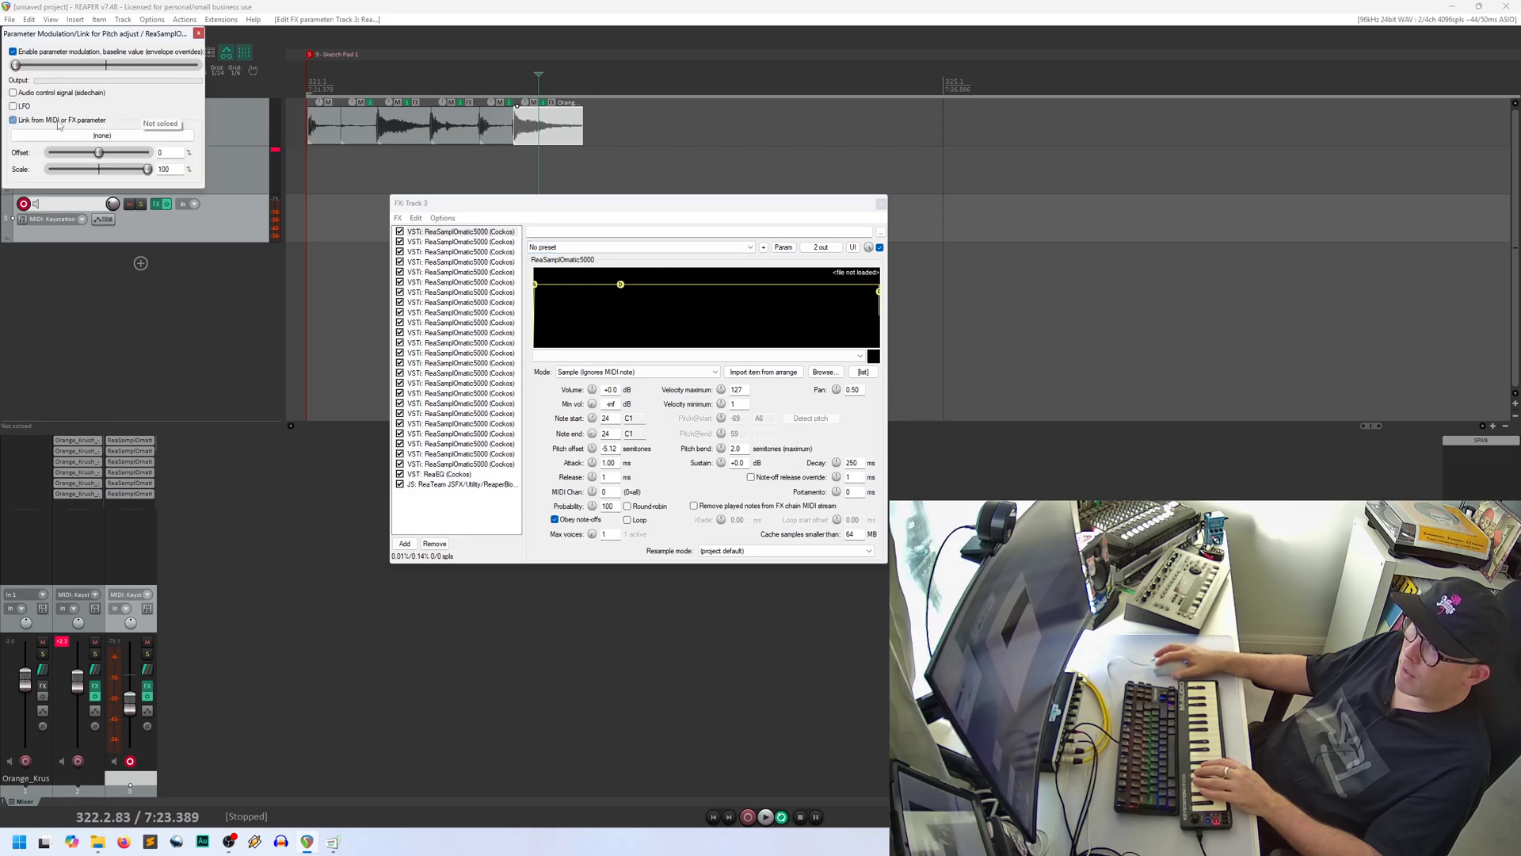
left_click(80, 138)
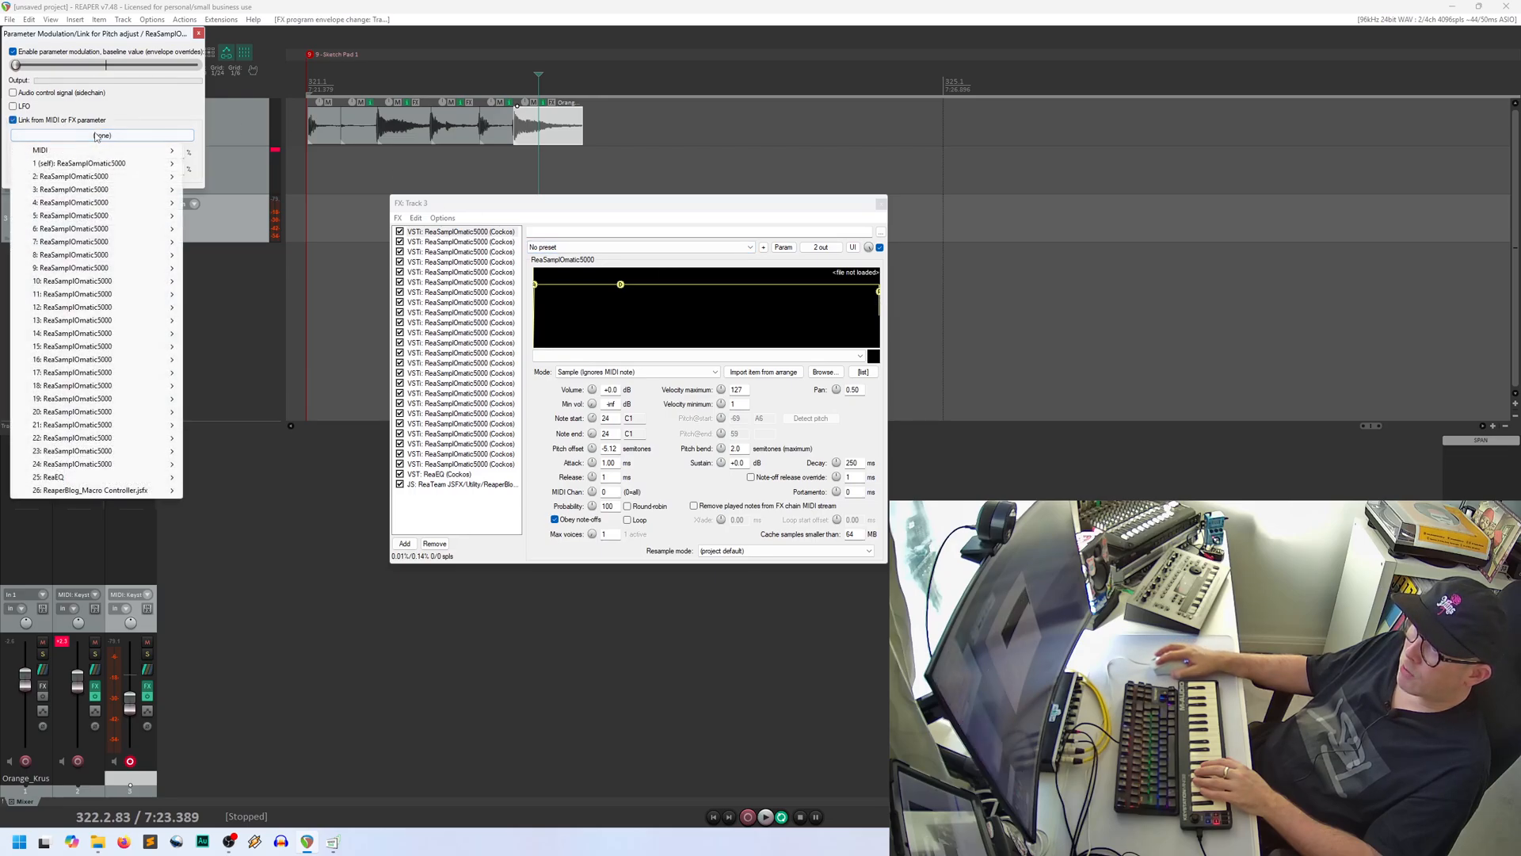
mouse_move(105, 495)
left_click(209, 491)
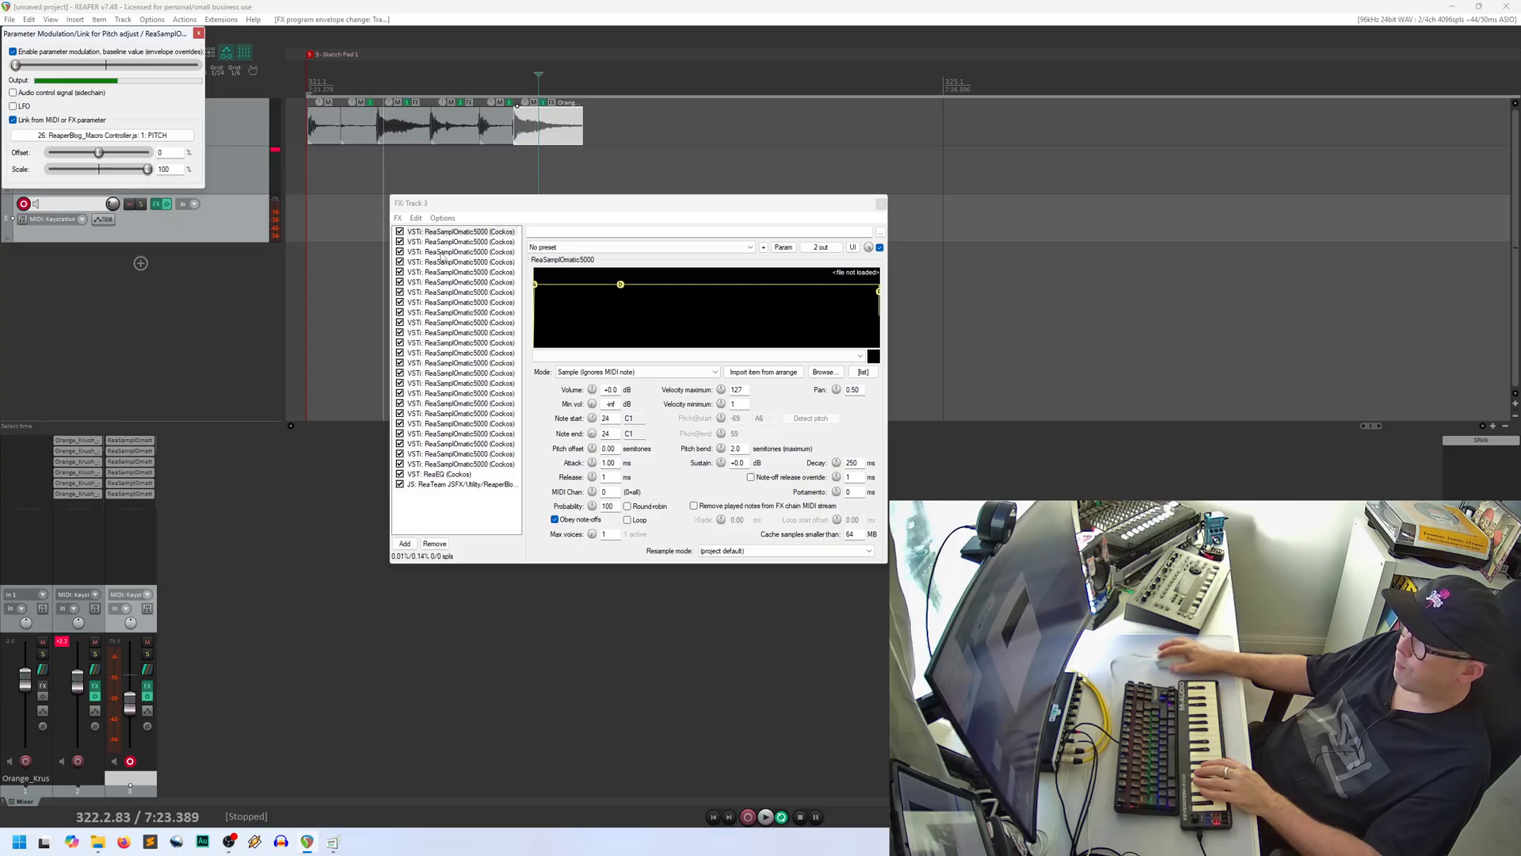
Step: Link the second sampler's pitch adjust parameter to the macro controller's PITCH macro and close the parameter modulation window
left_click(453, 241)
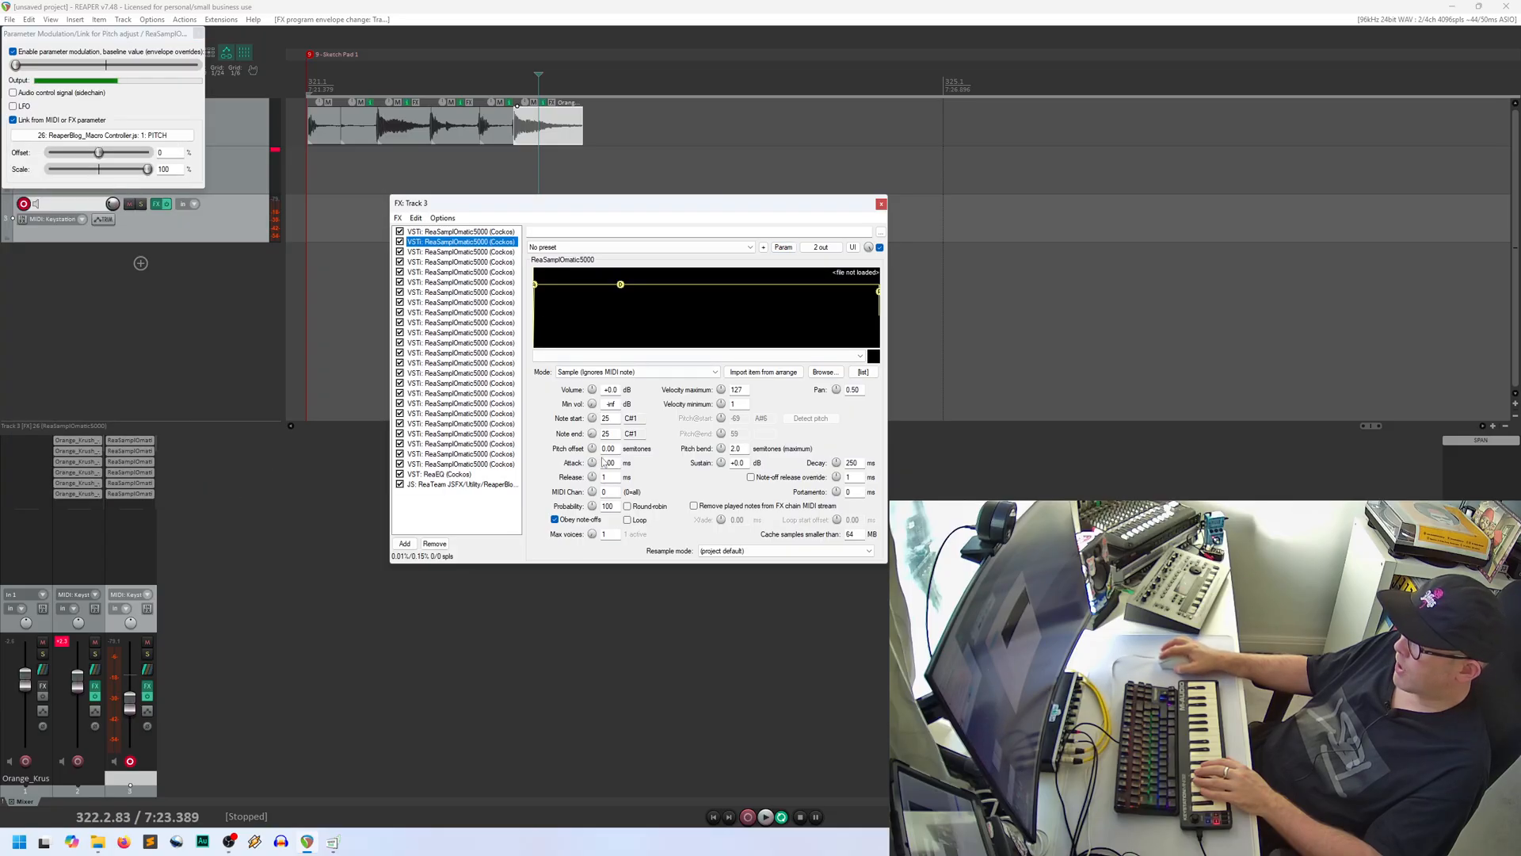
left_click_drag(592, 449, 591, 461)
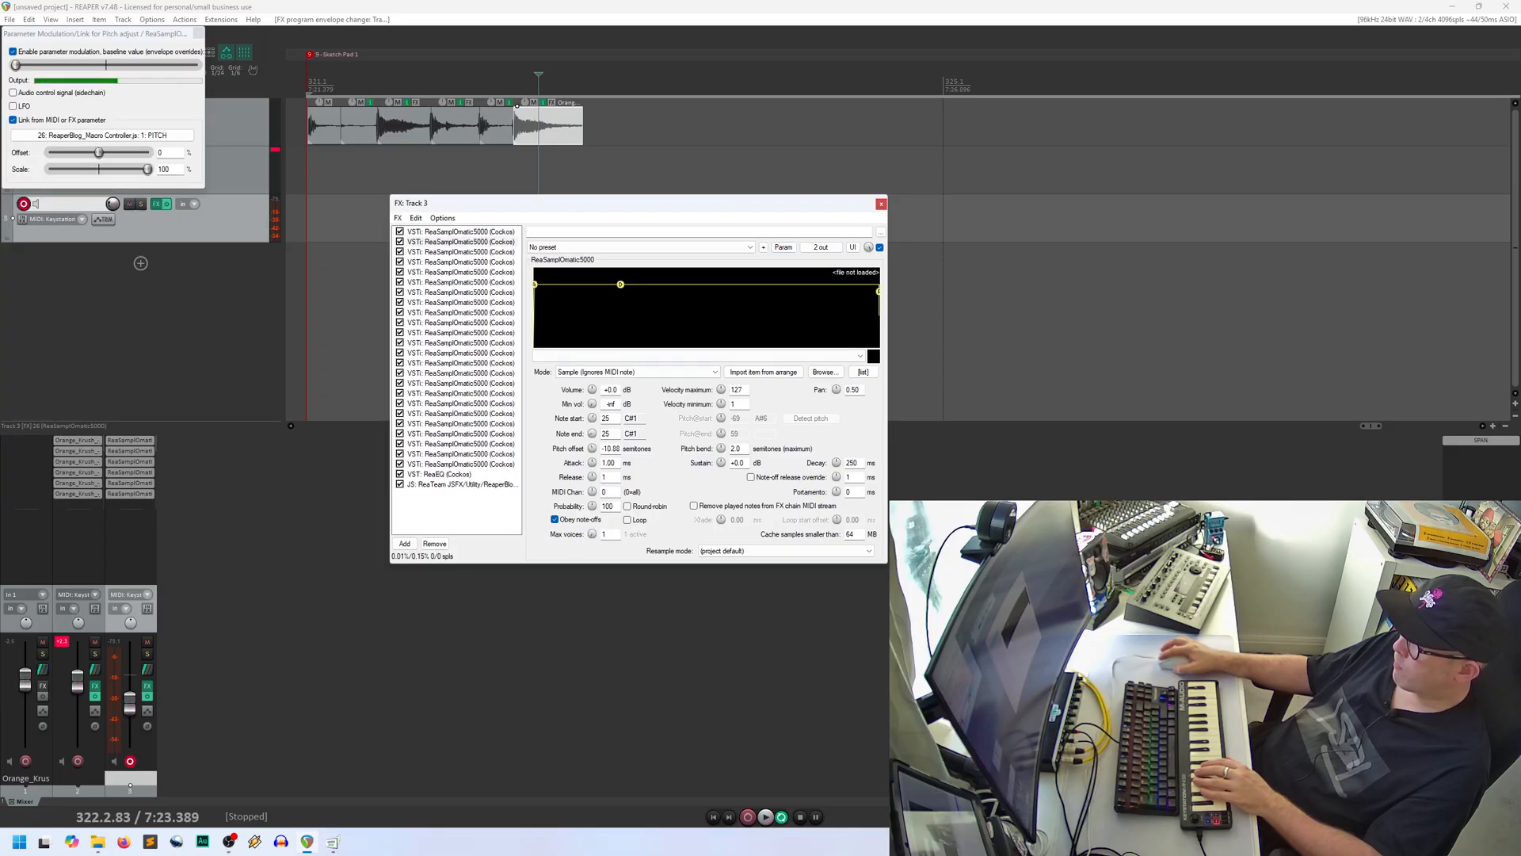
left_click(784, 248)
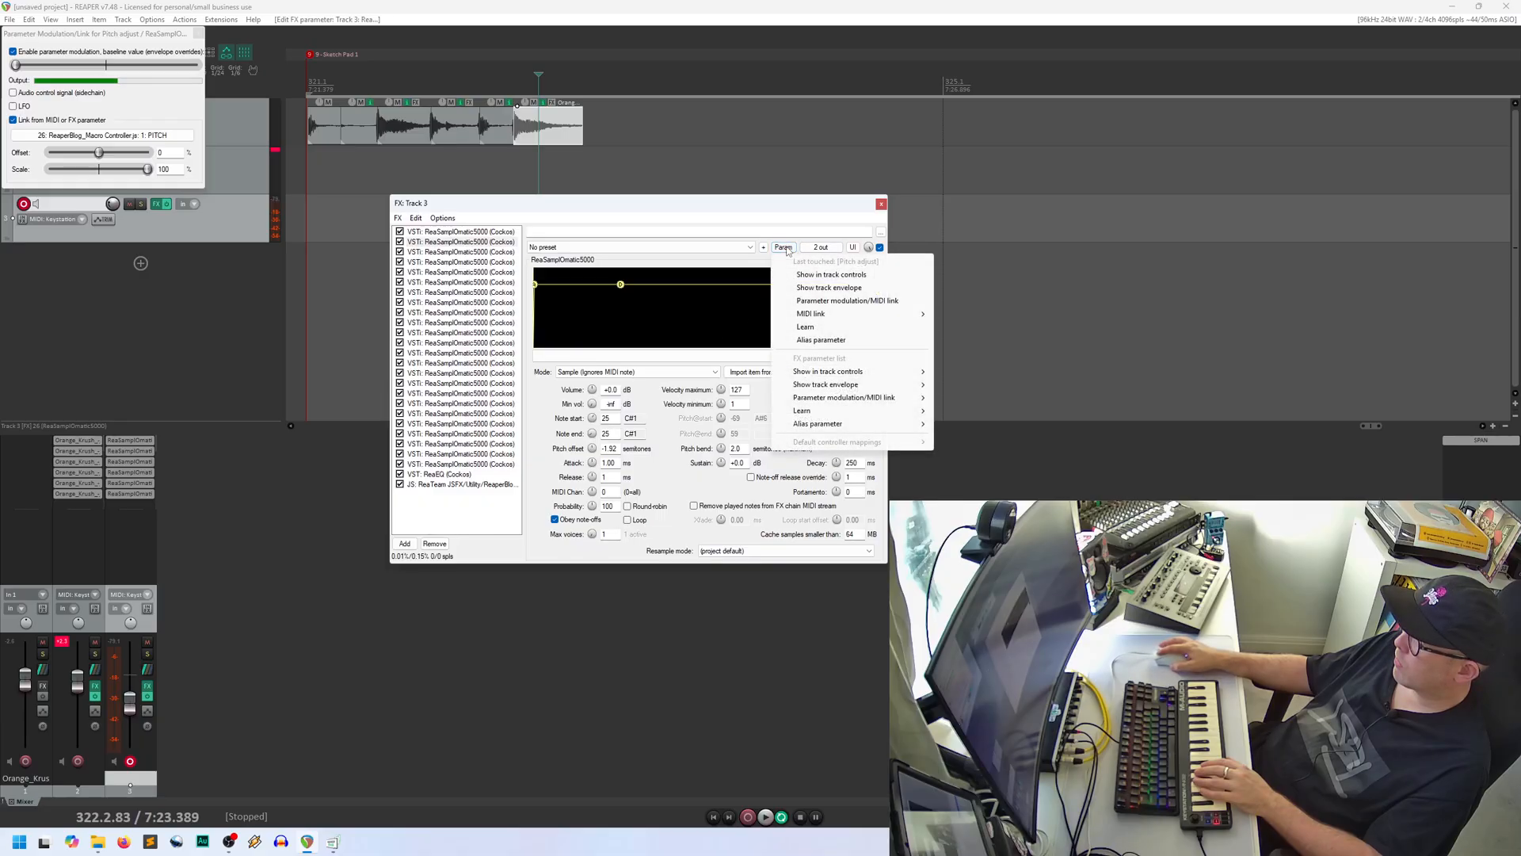
left_click(832, 305)
left_click(117, 136)
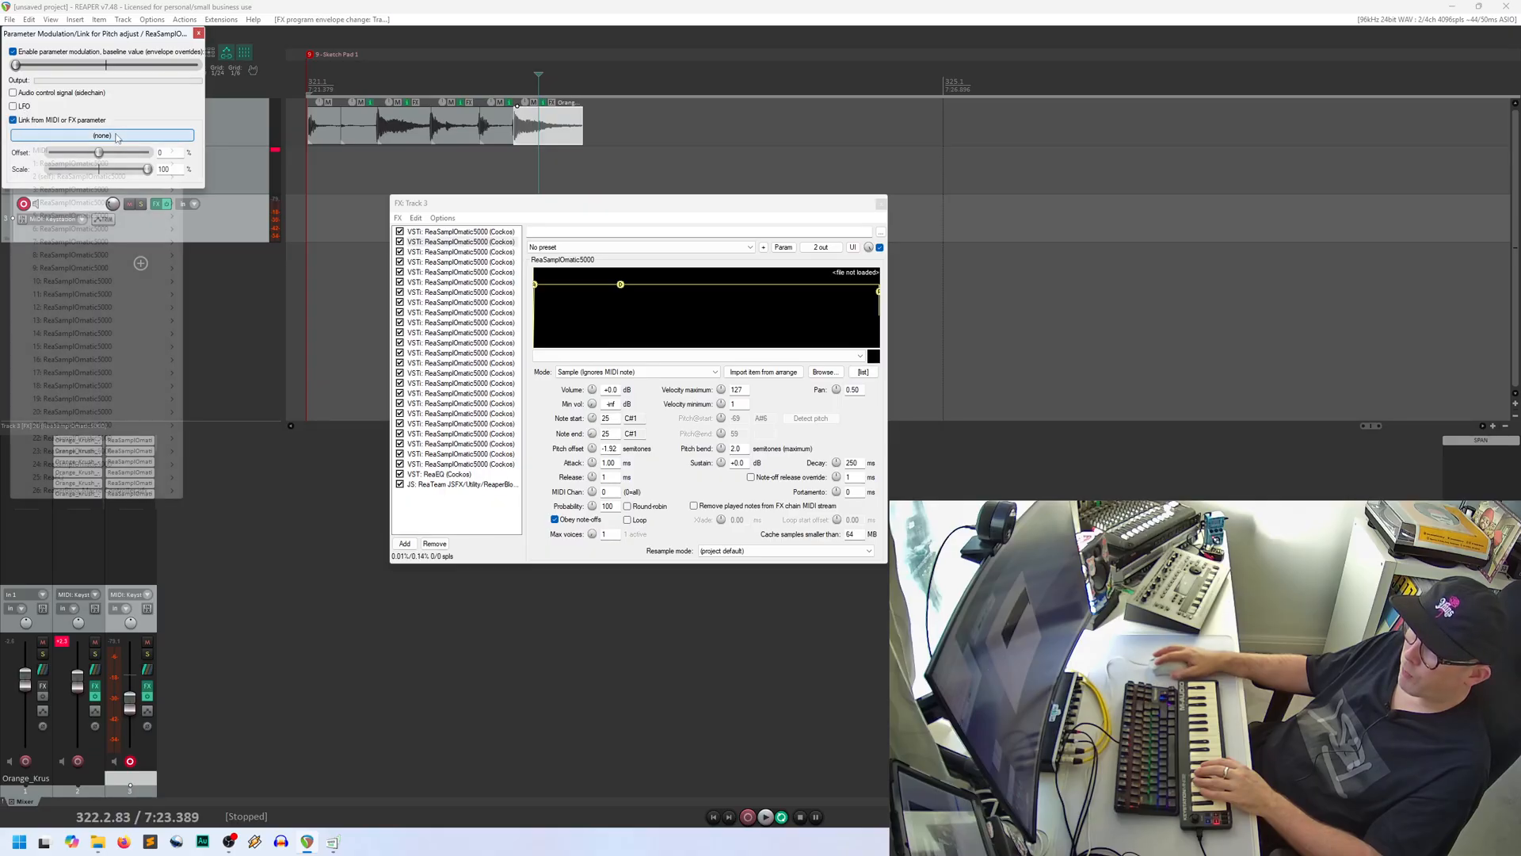
mouse_move(136, 492)
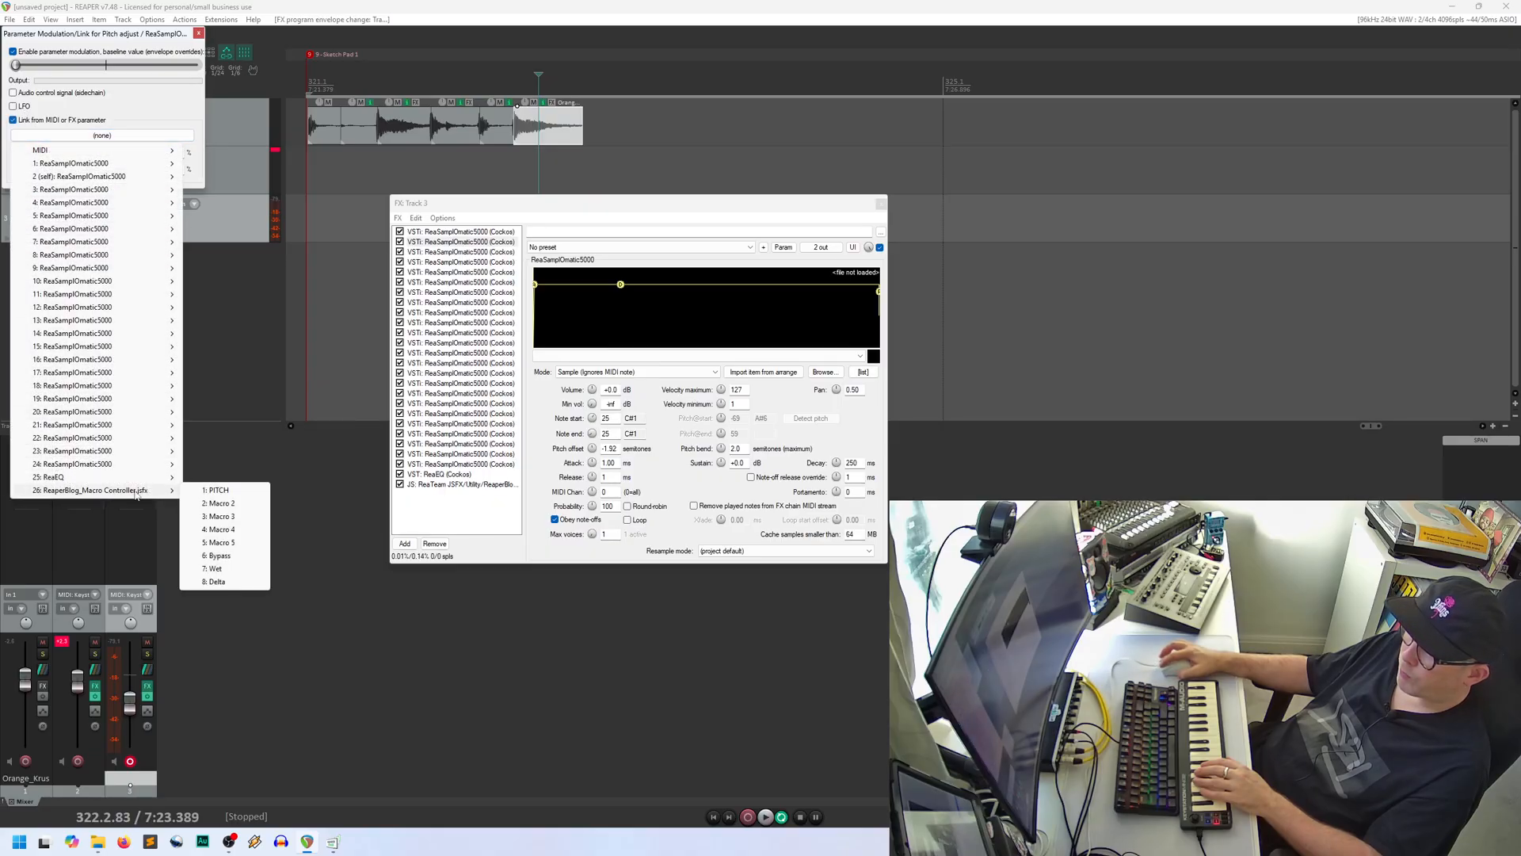
left_click(219, 490)
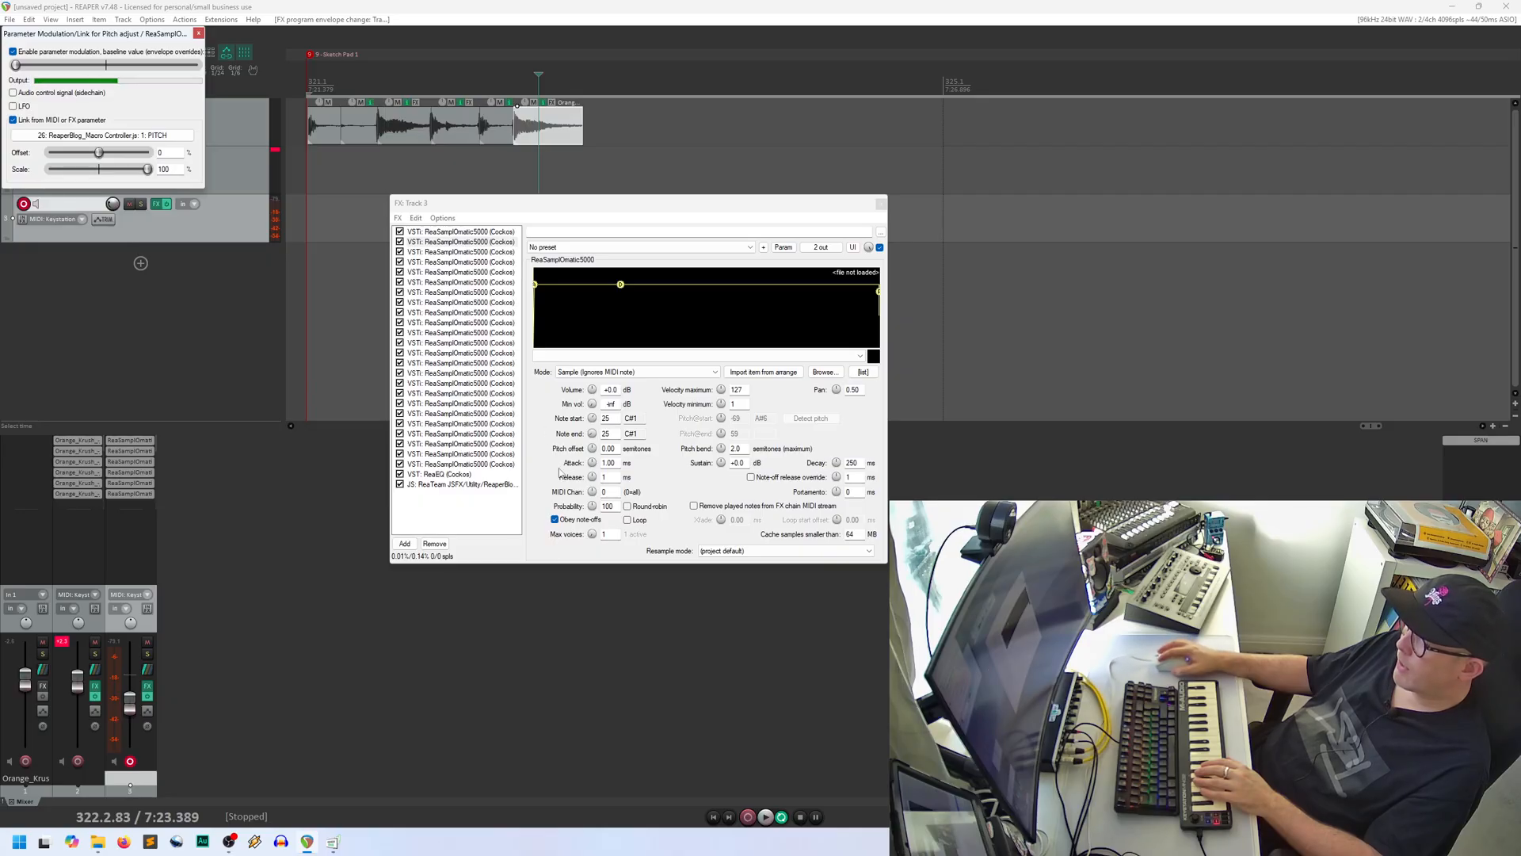
left_click(198, 33)
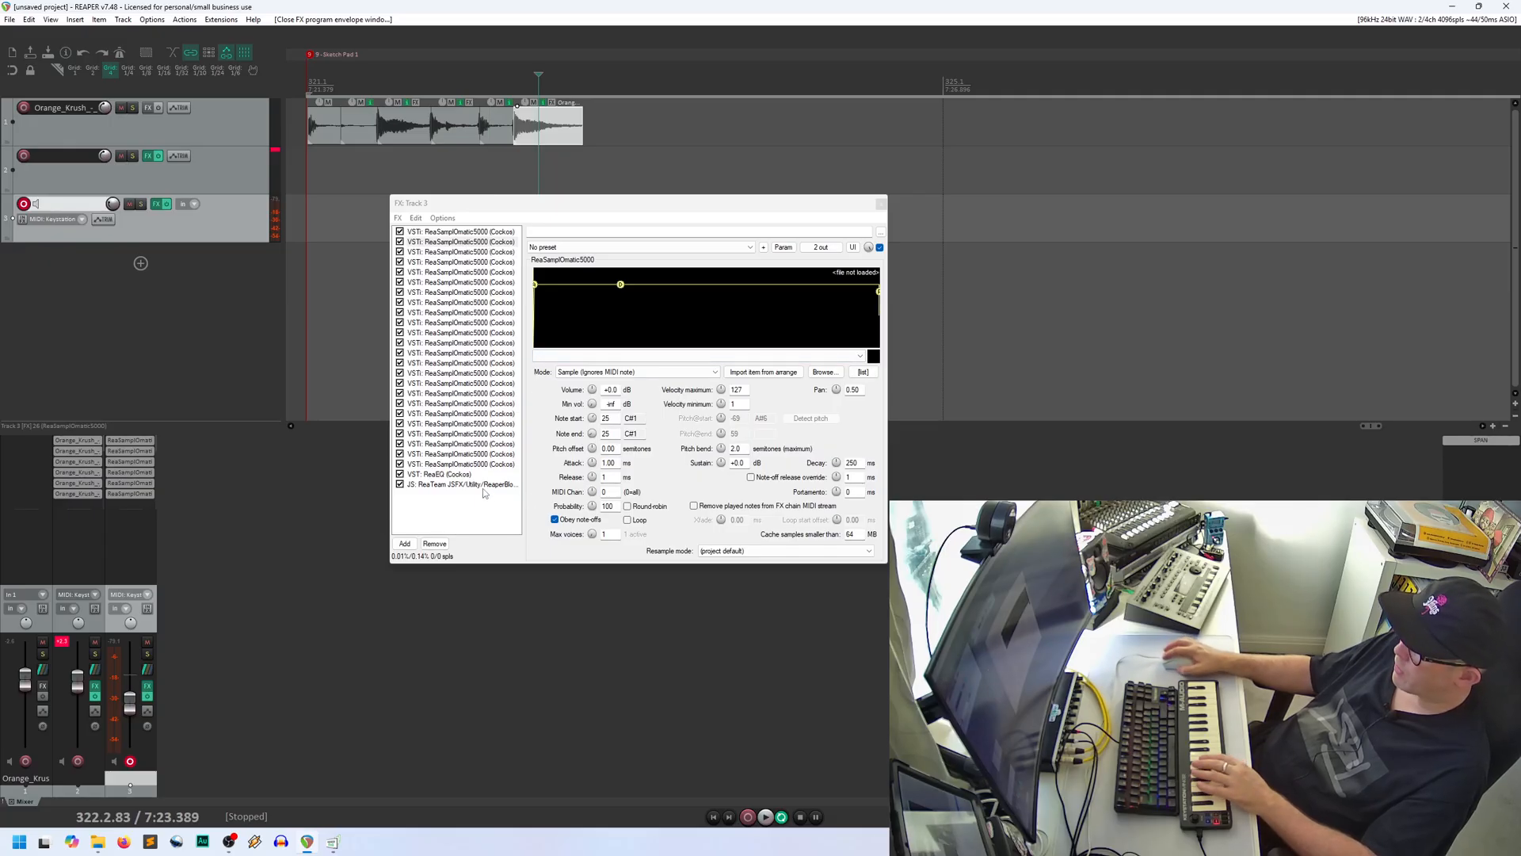
Step: Float the macro controller beside the FX chain window and raise its PITCH macro to 57.0 to test the linked samplers
left_click(471, 485)
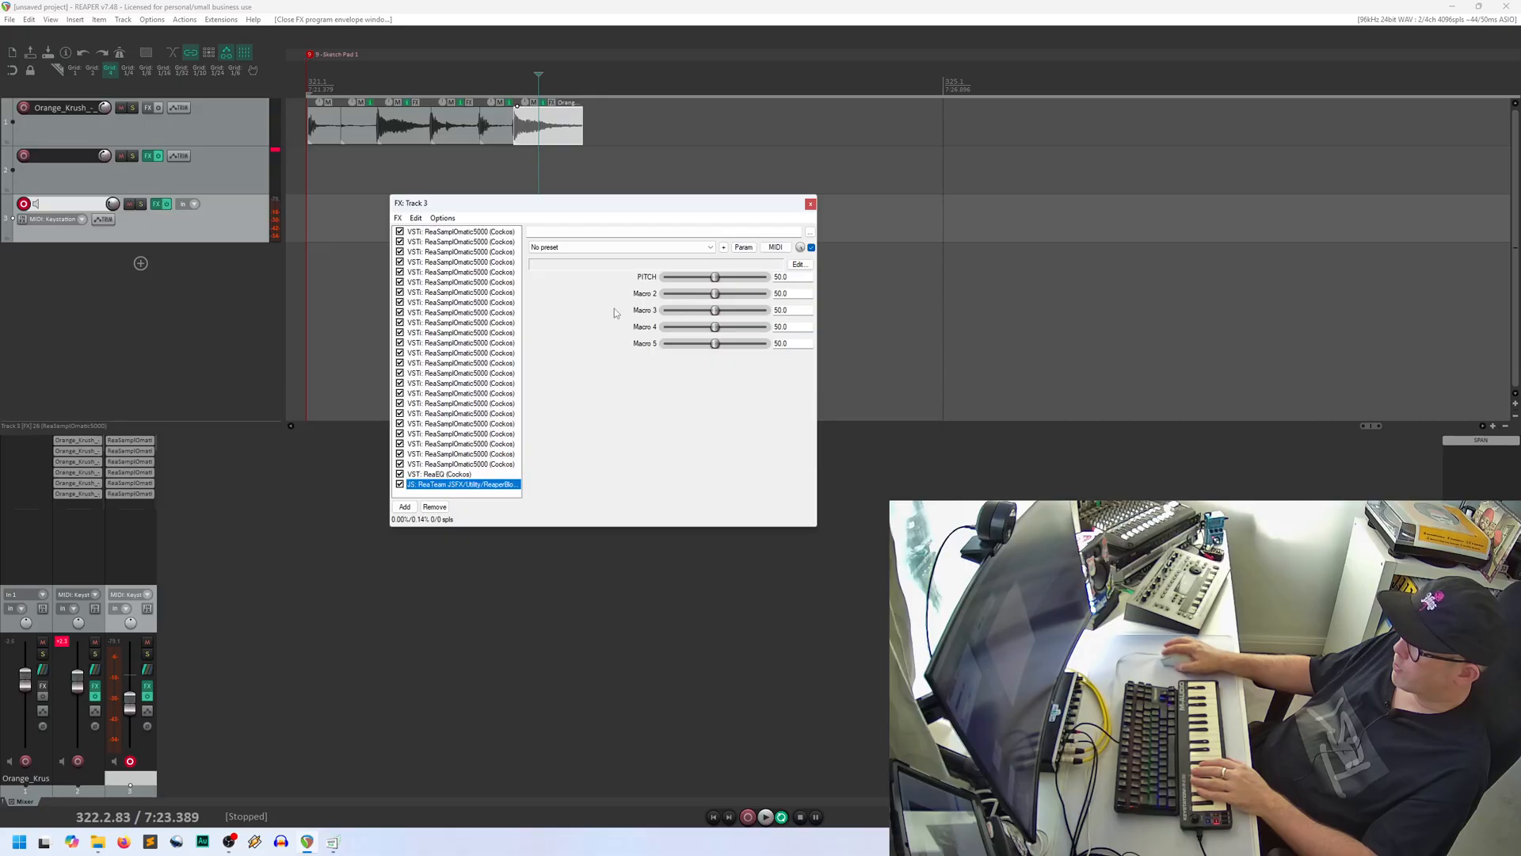
right_click(486, 489)
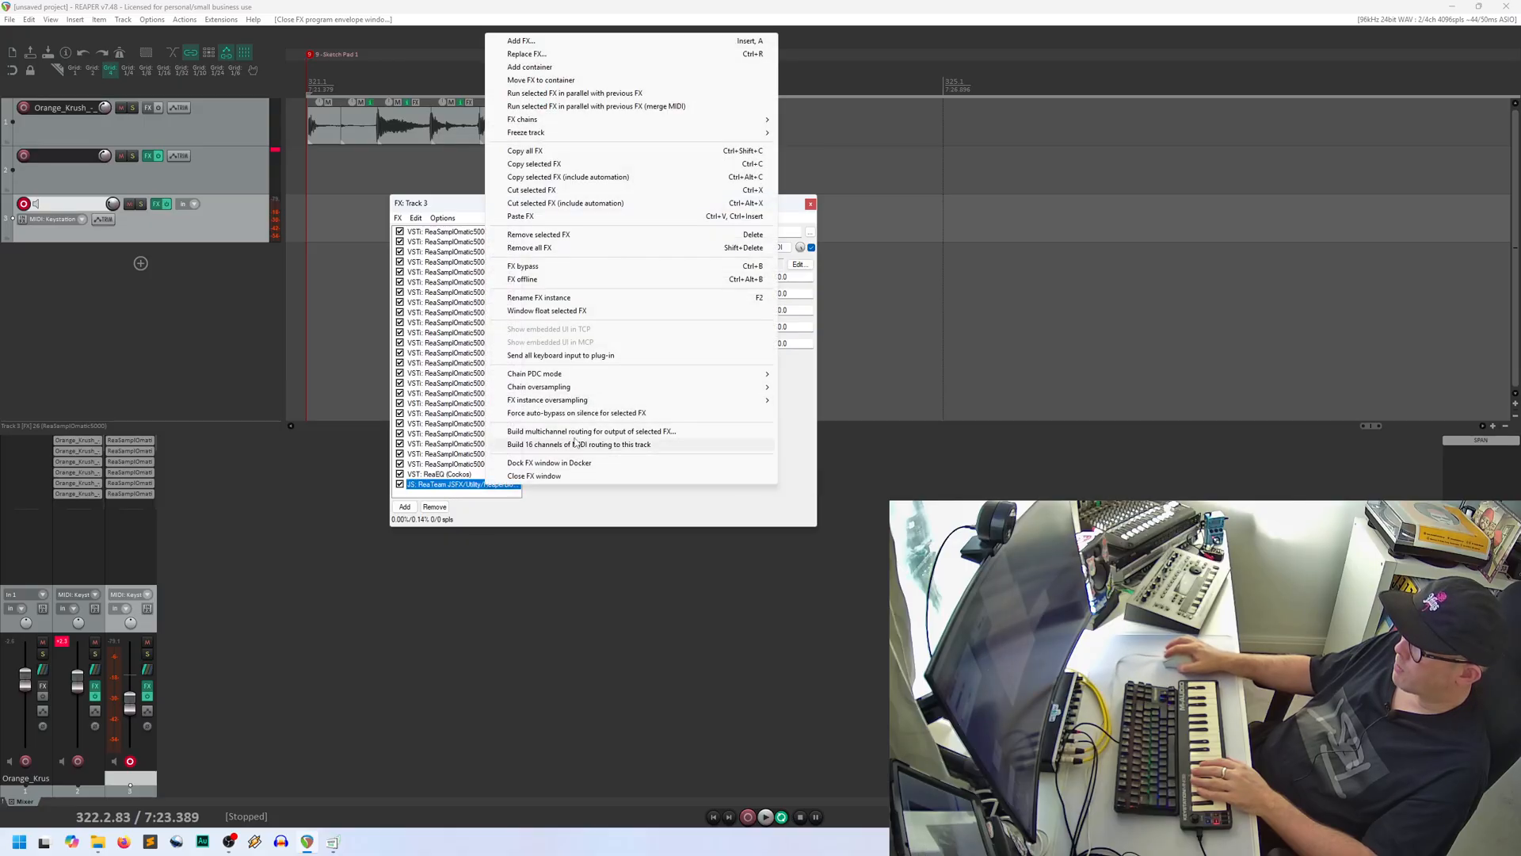
left_click(591, 310)
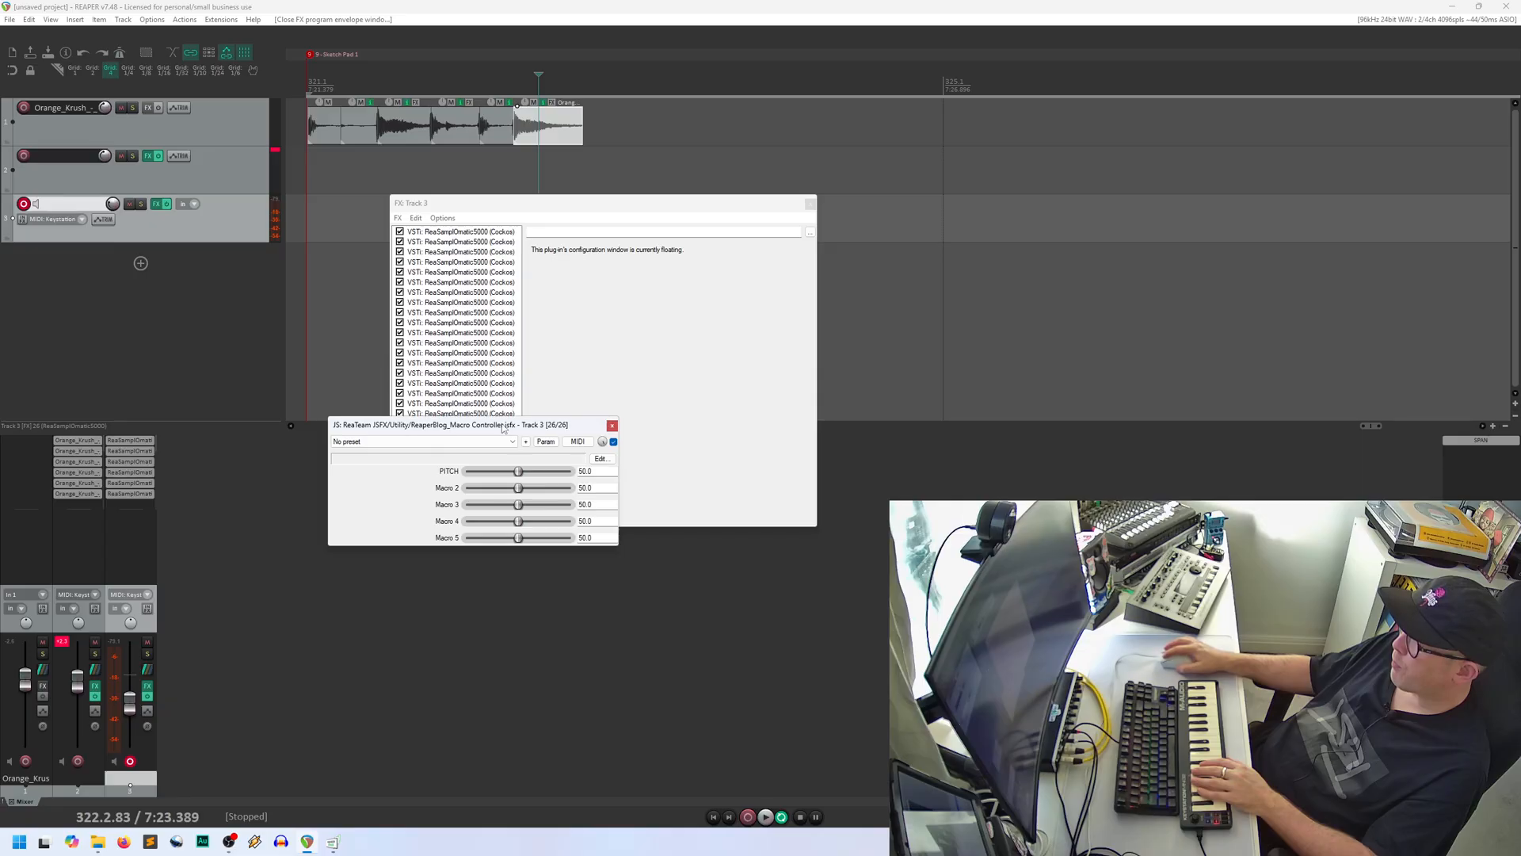
left_click_drag(502, 428, 1075, 466)
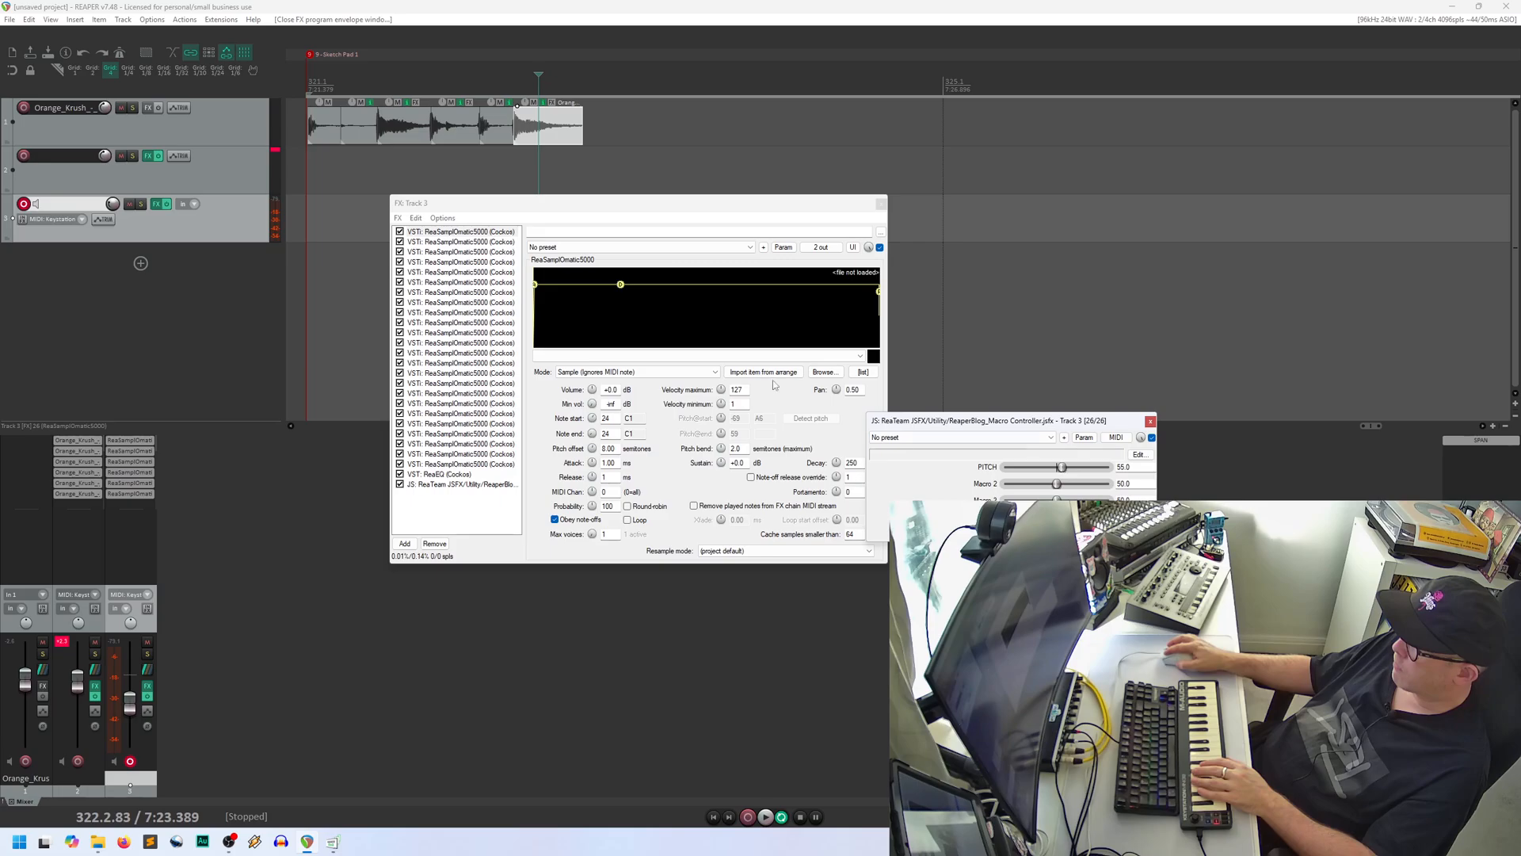
left_click_drag(1062, 467, 1065, 470)
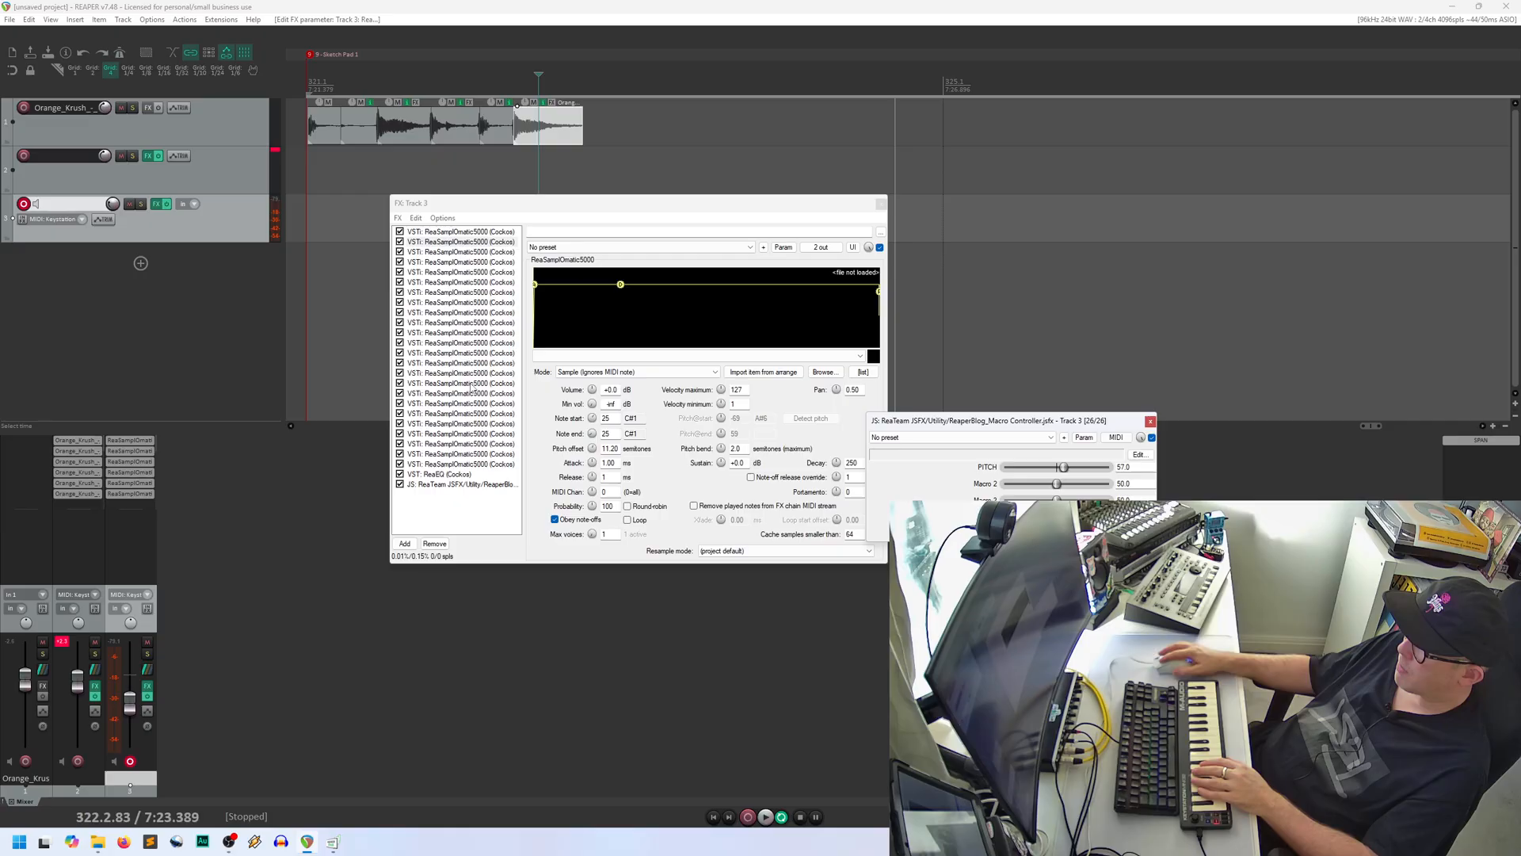
left_click_drag(1010, 421, 1060, 422)
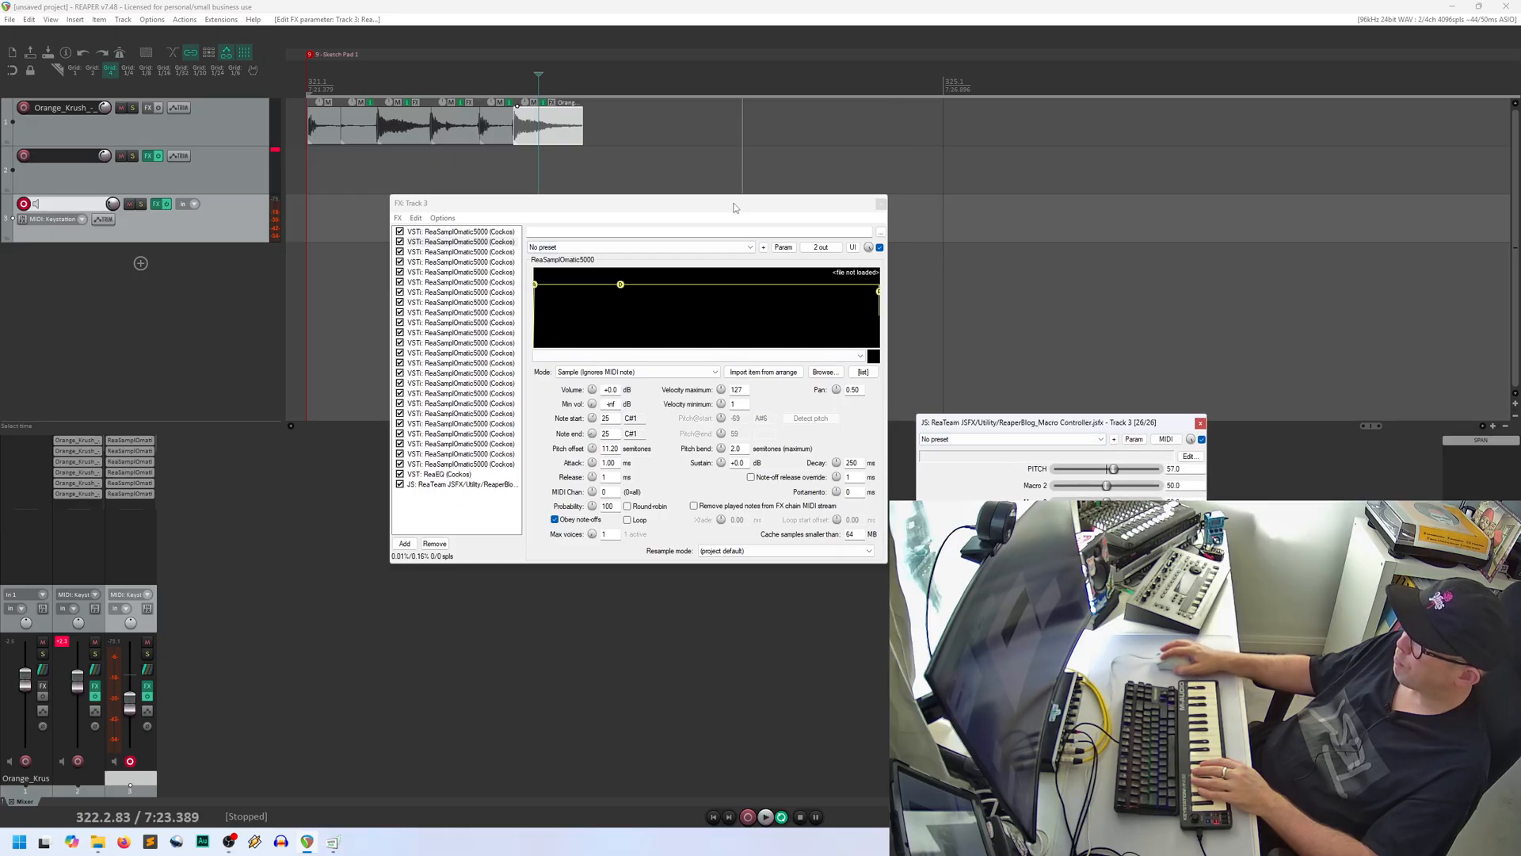
left_click_drag(733, 207, 694, 206)
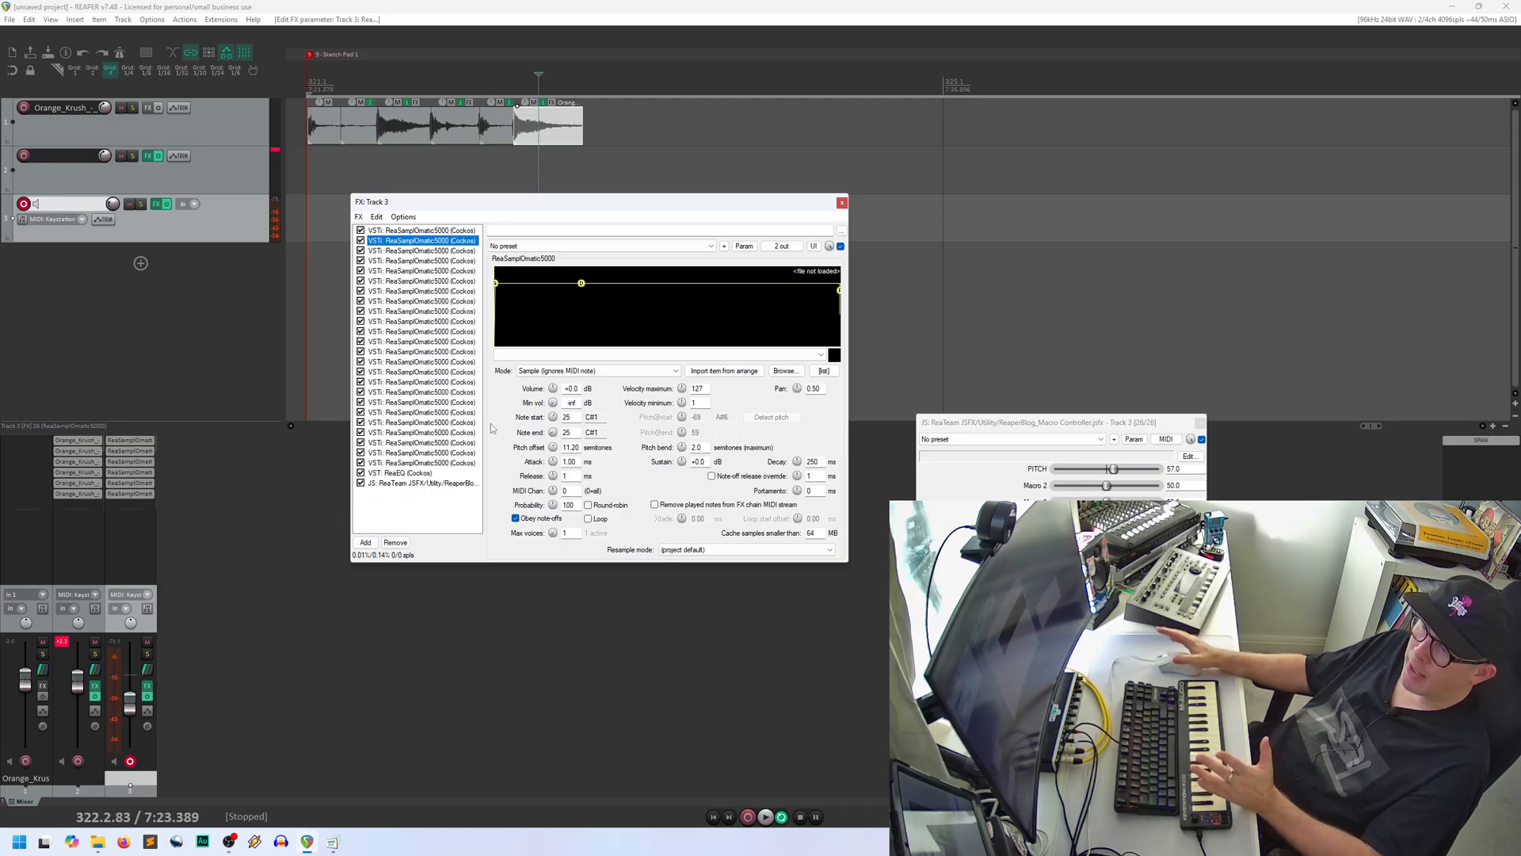
Step: Save the sampler track as a track template named "Empty Drum Rack", without track items or envelopes
right_click(212, 222)
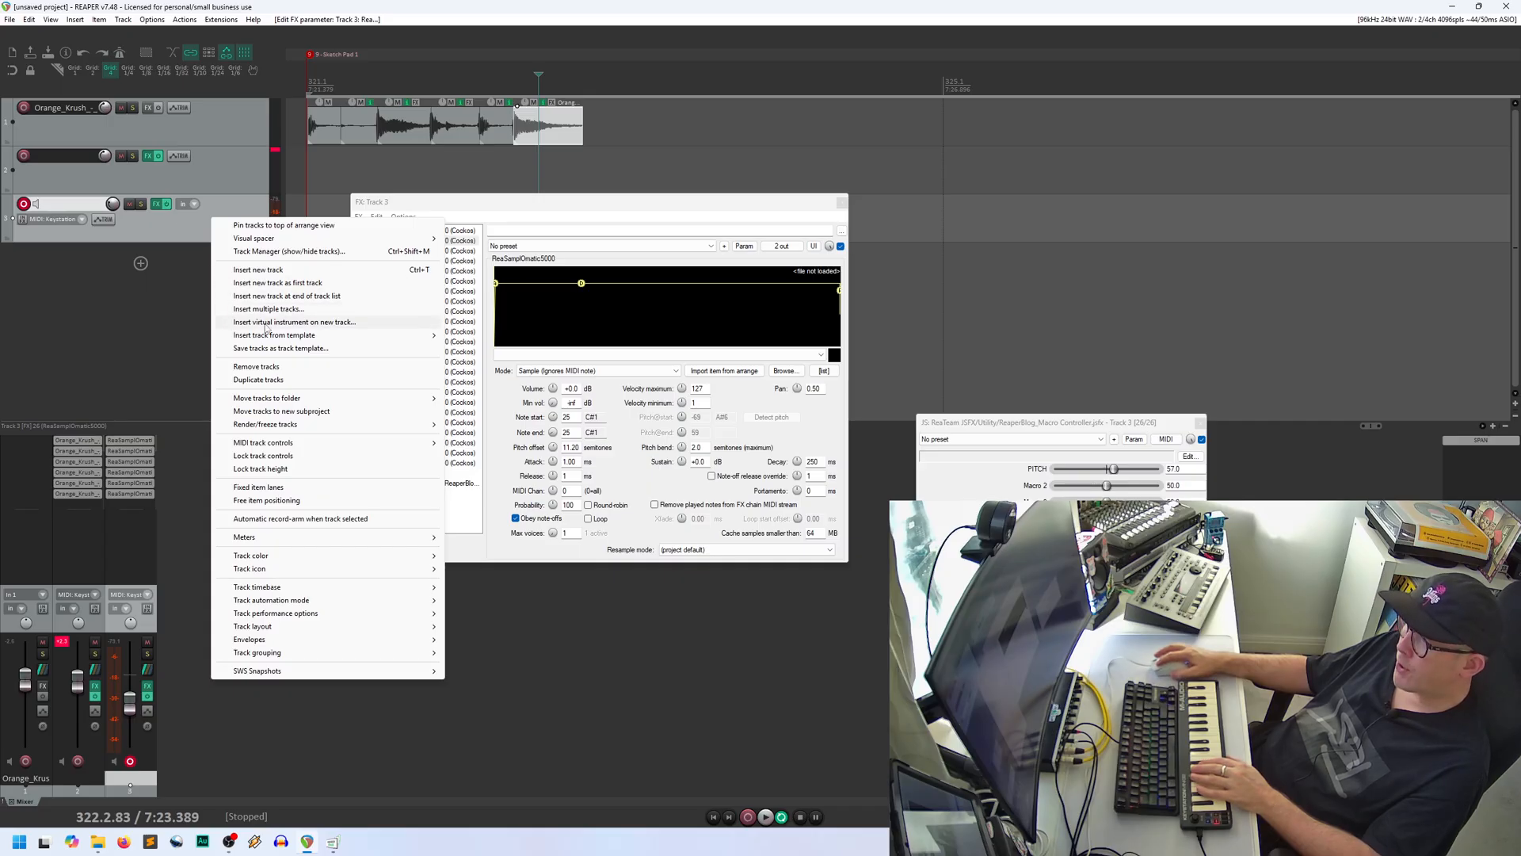
left_click(321, 349)
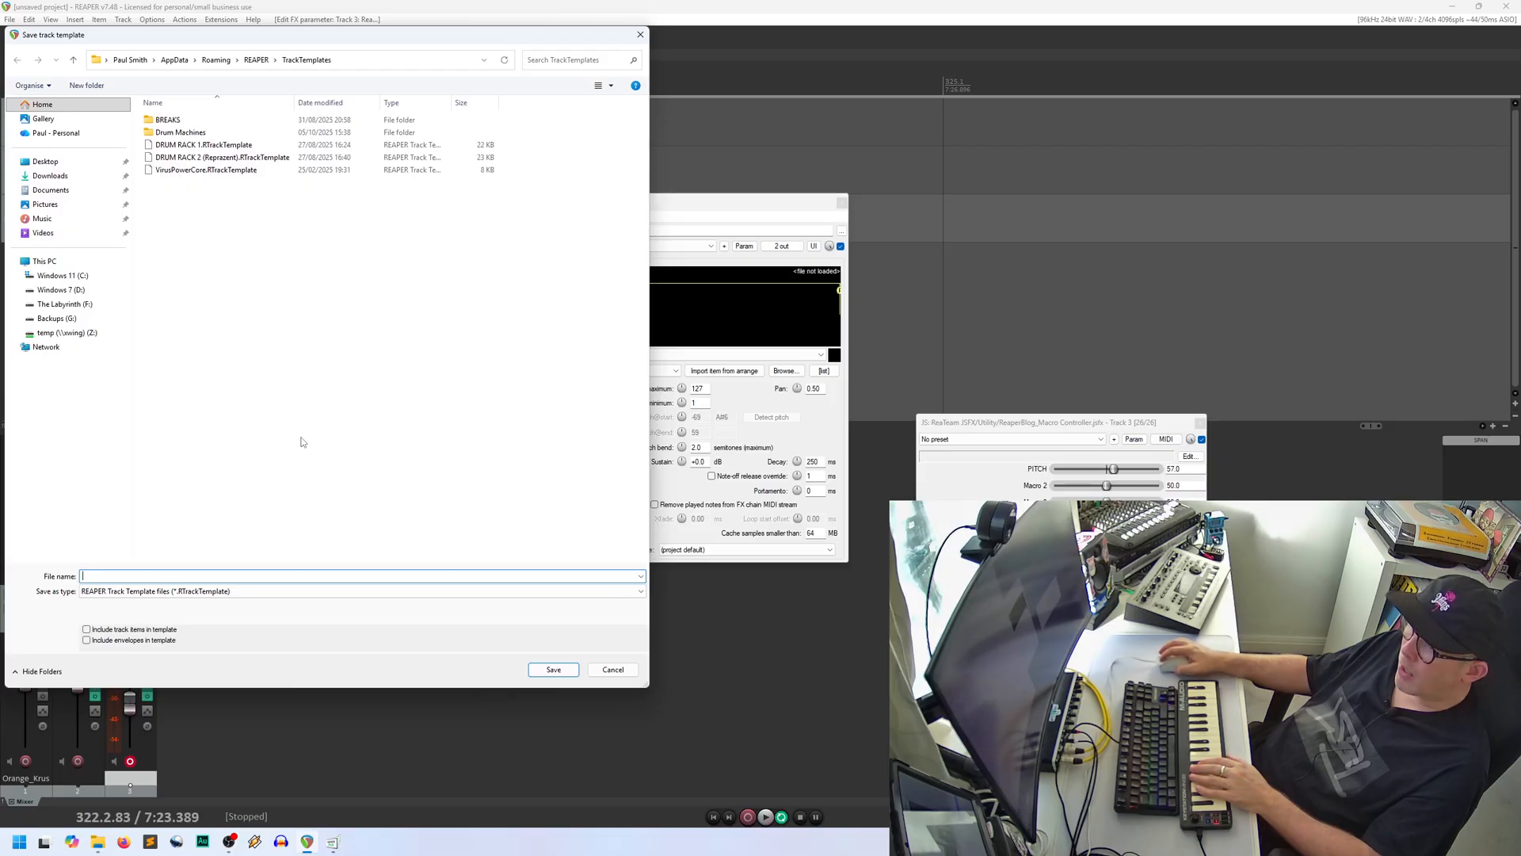
type("Em")
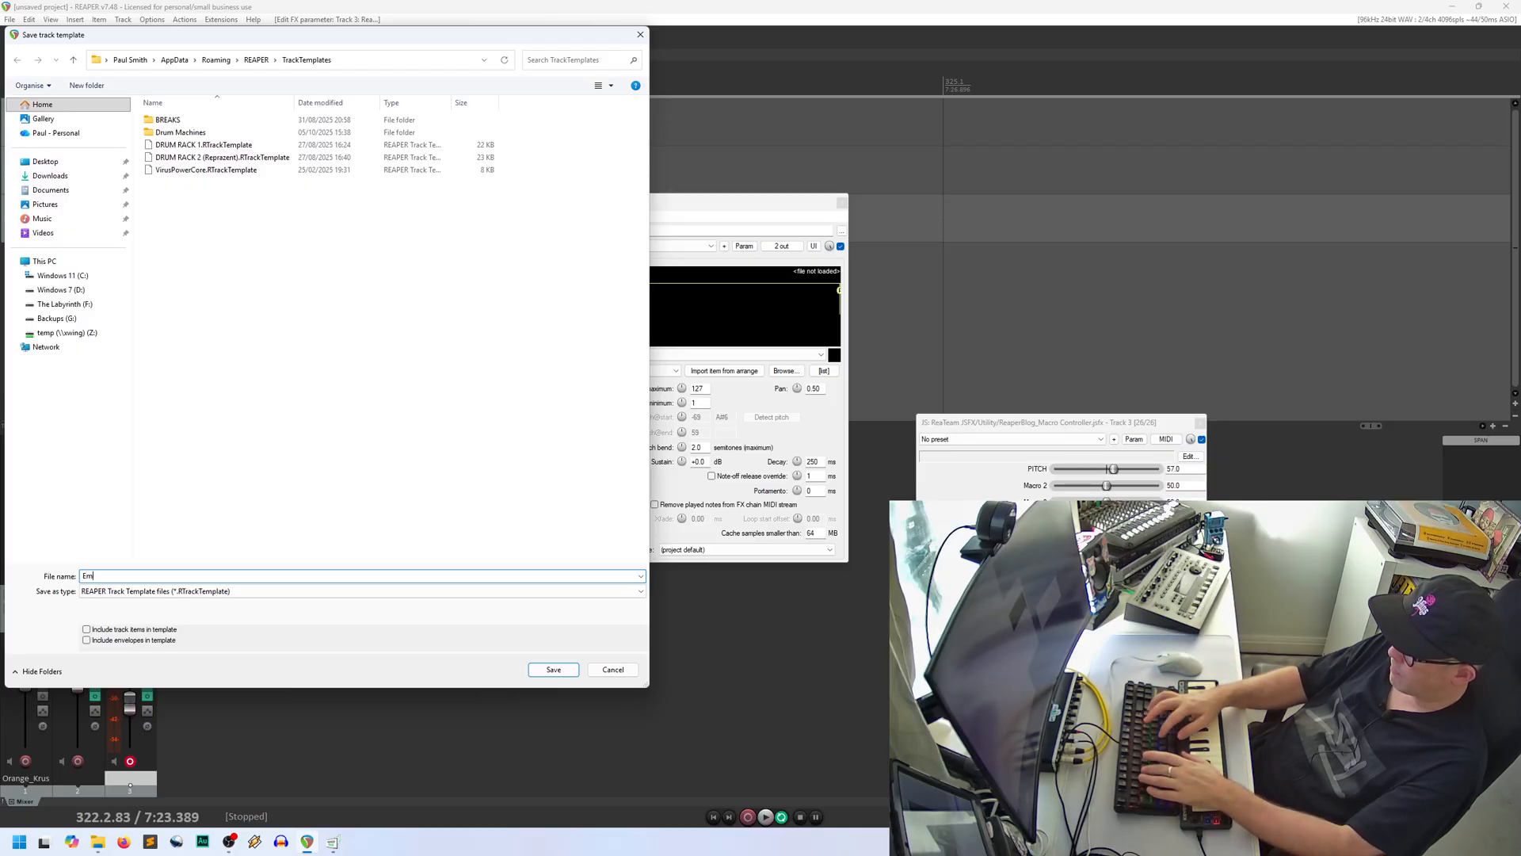
type("pty Drum")
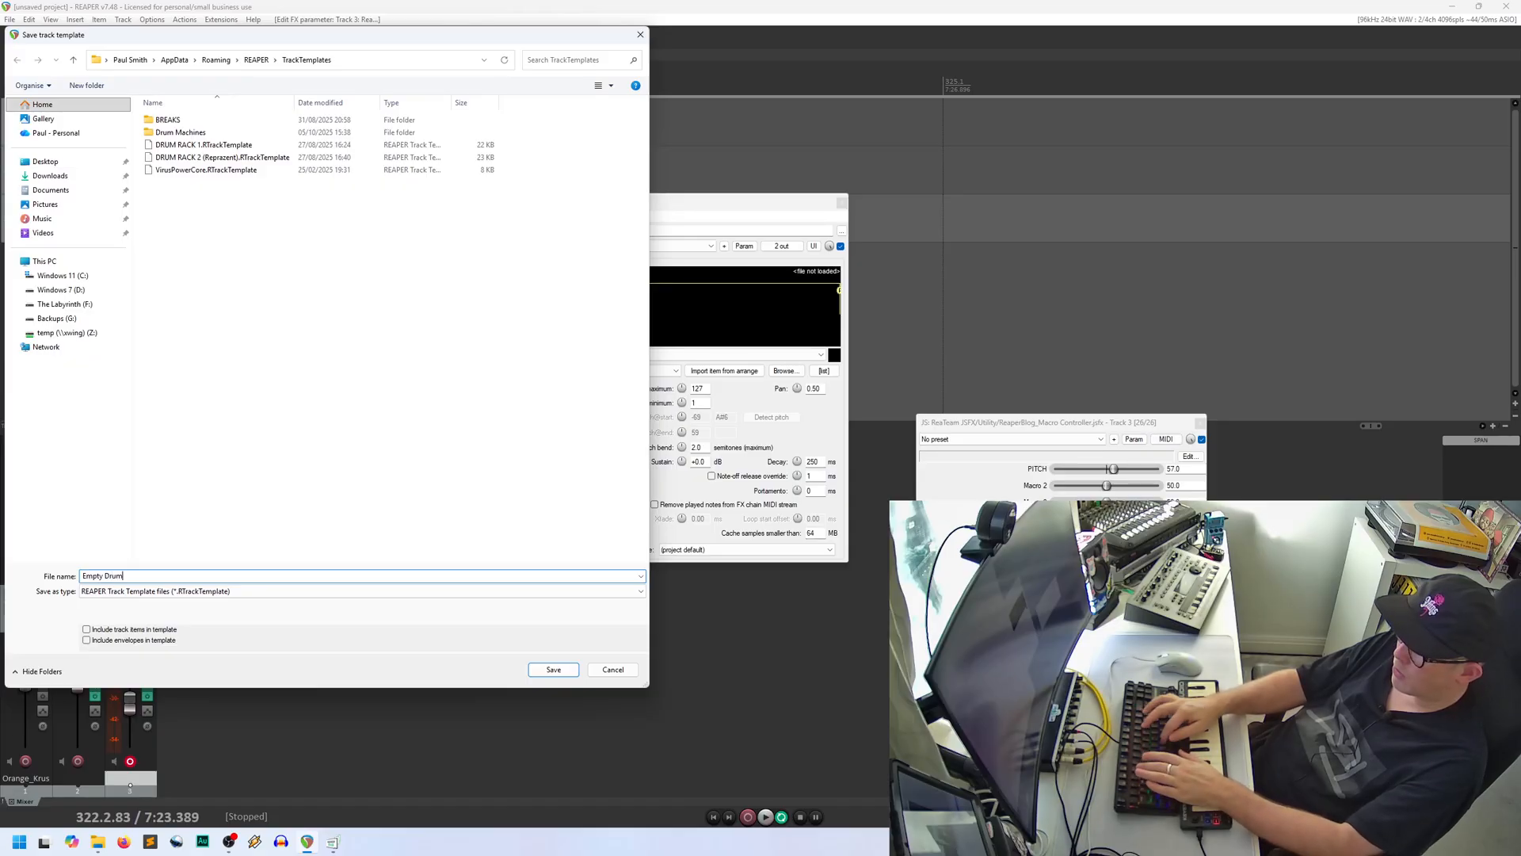
type(" Rack")
key("Return")
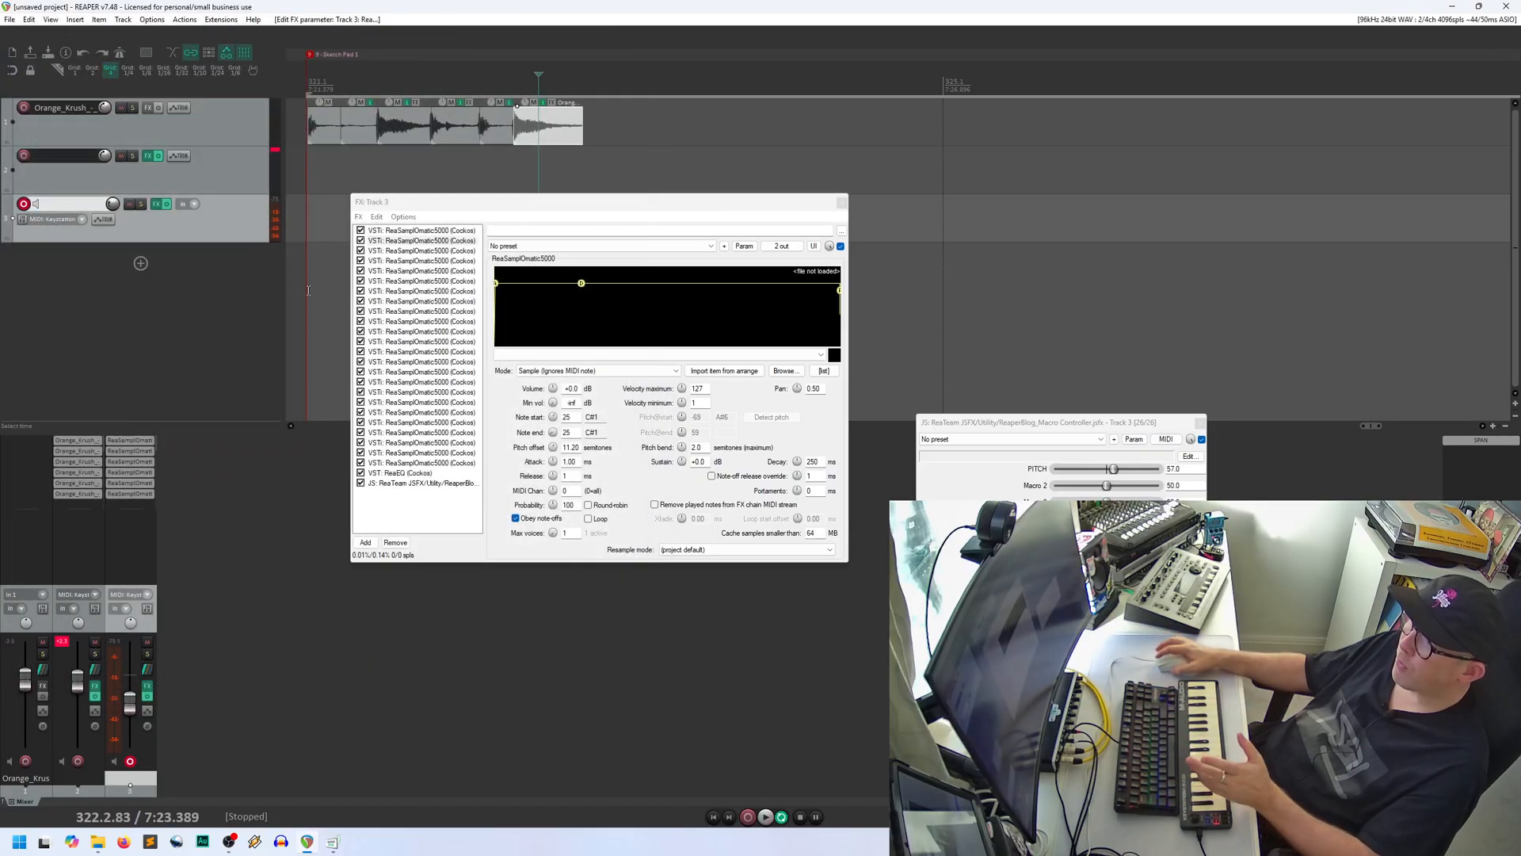
Step: Delete the third track that holds the sampler drum rack
left_click(226, 303)
left_click(228, 236)
key("Delete")
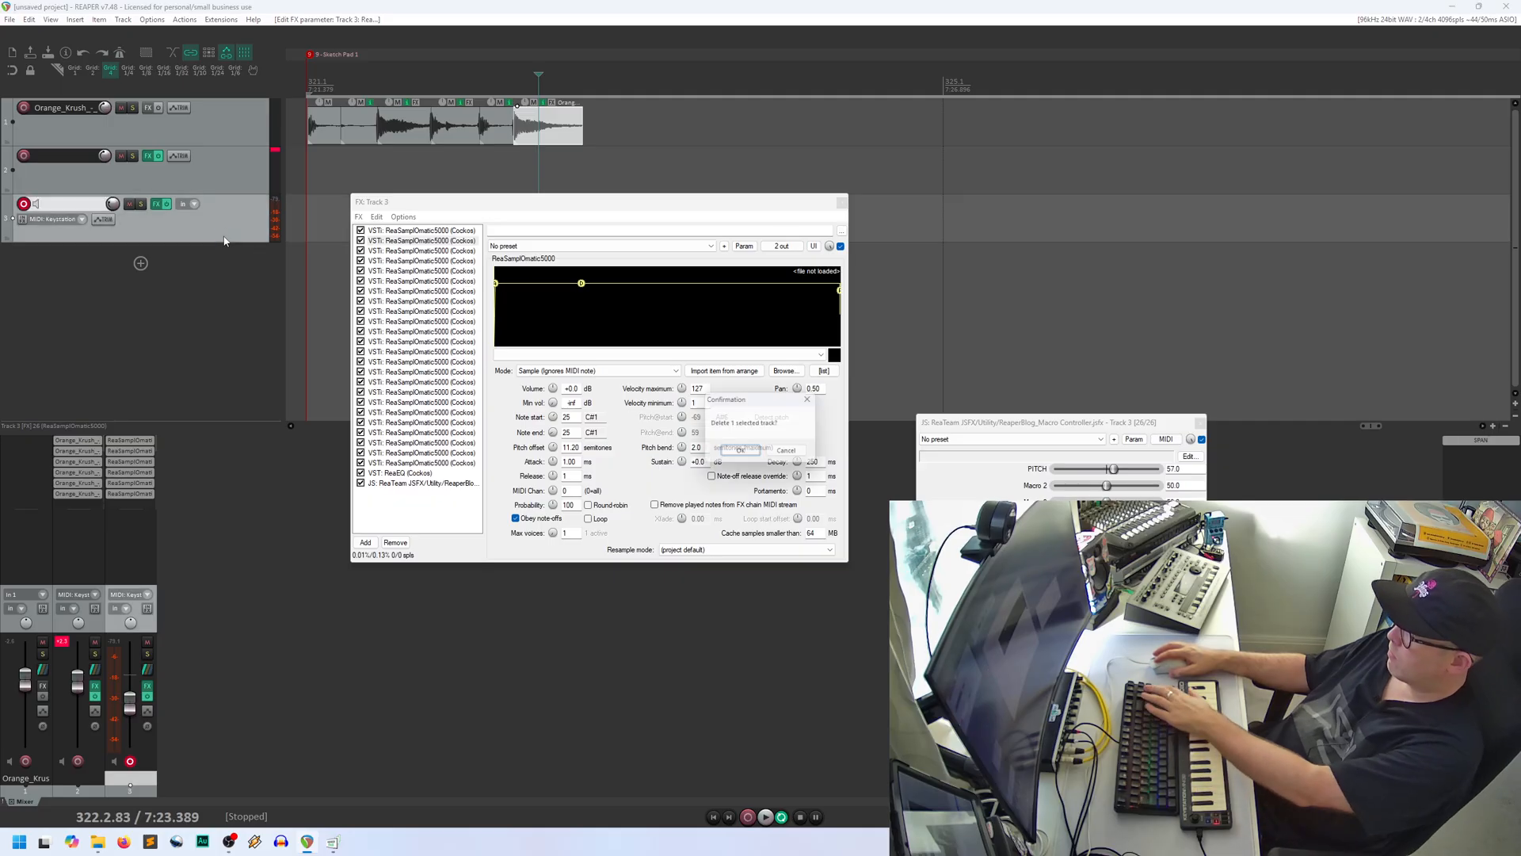
left_click(741, 453)
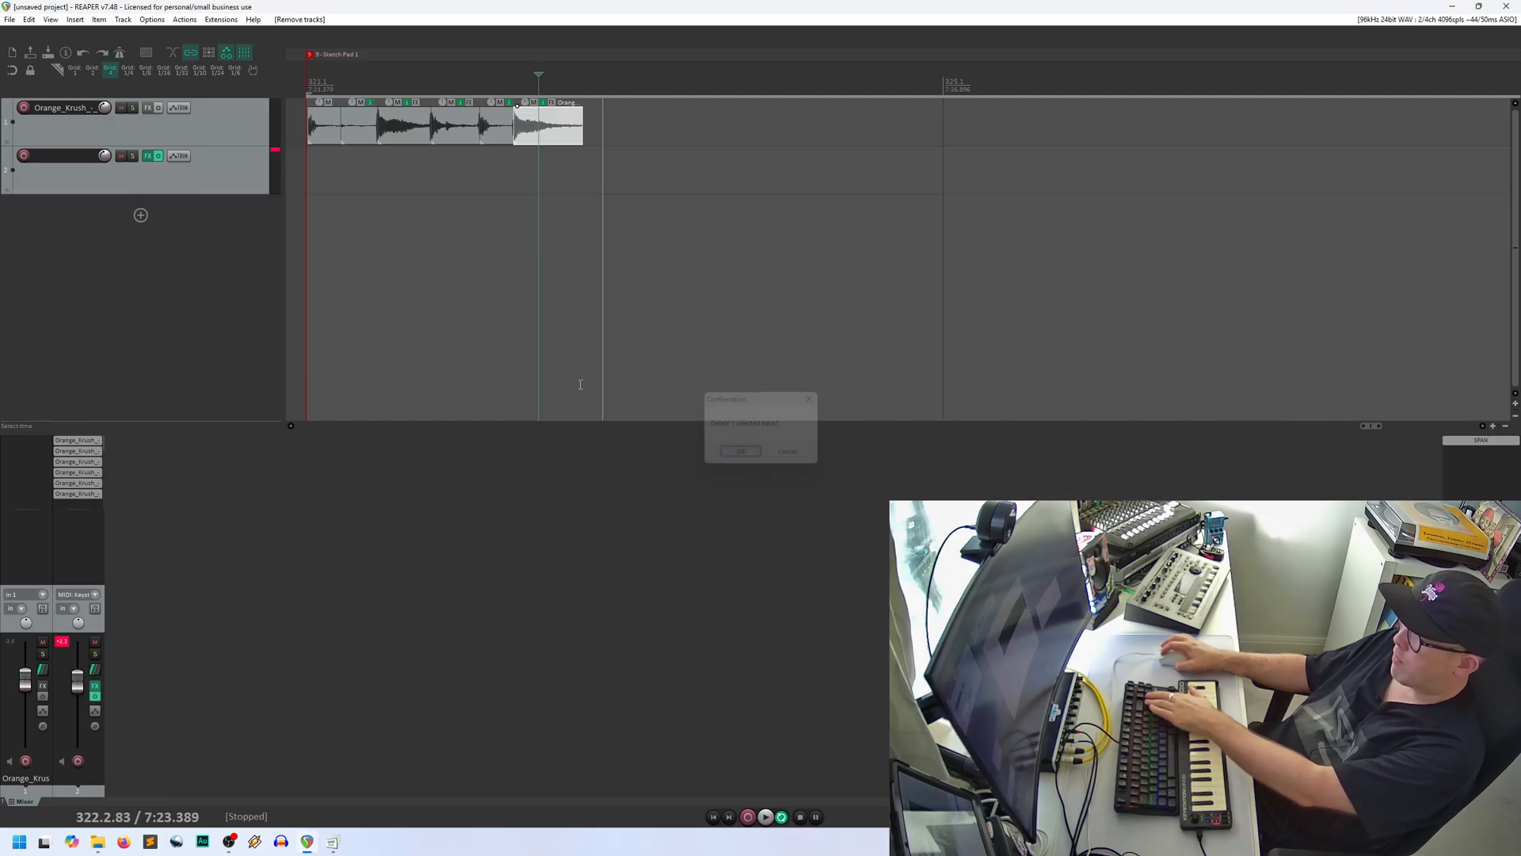
Step: Insert a new track from the Empty Drum Rack template below the existing two tracks
right_click(178, 251)
left_click(129, 287)
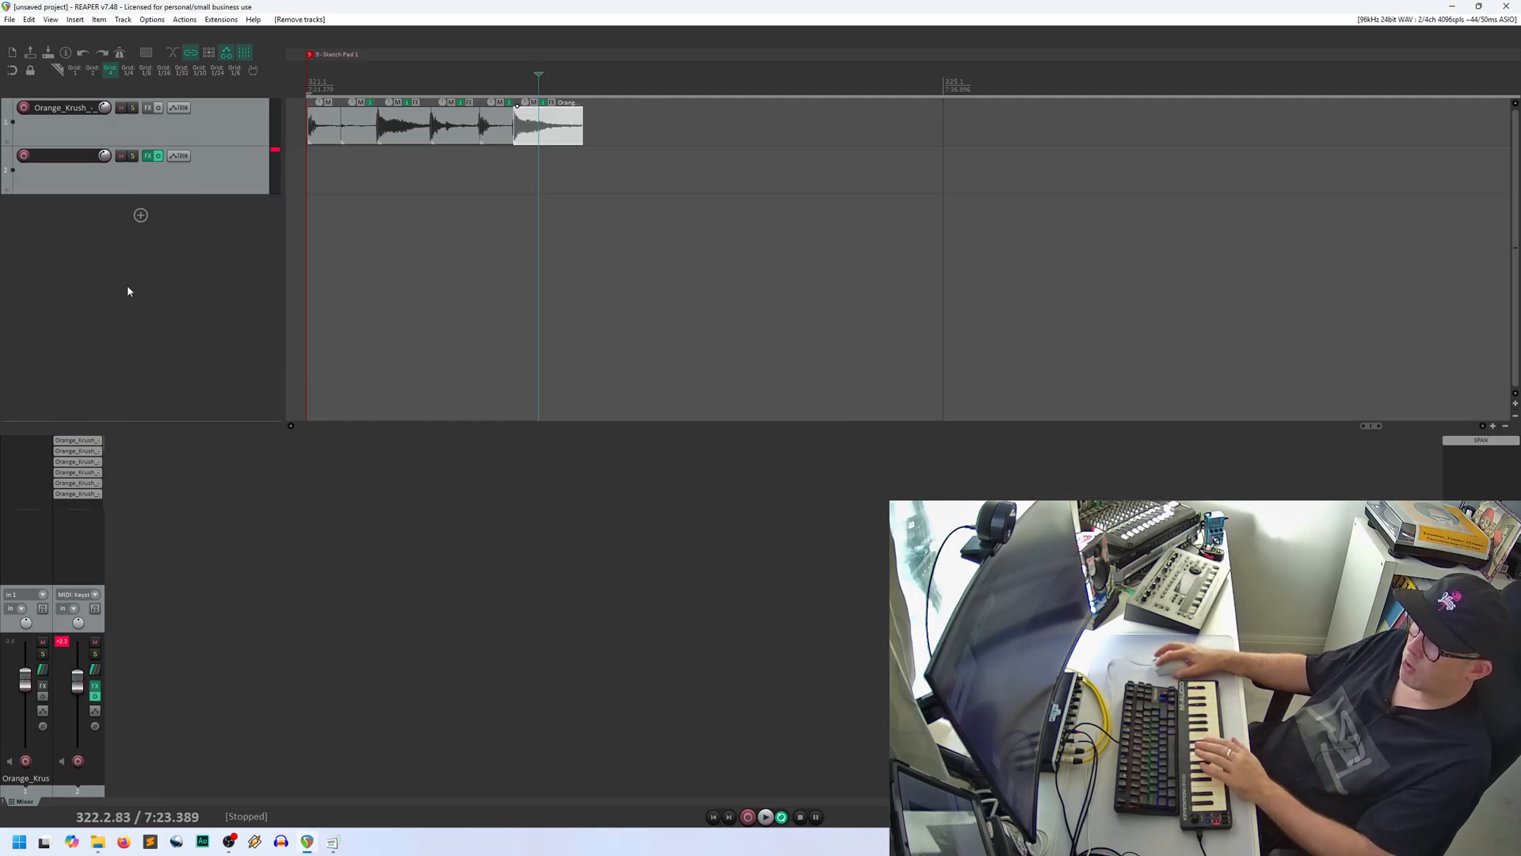
right_click(189, 248)
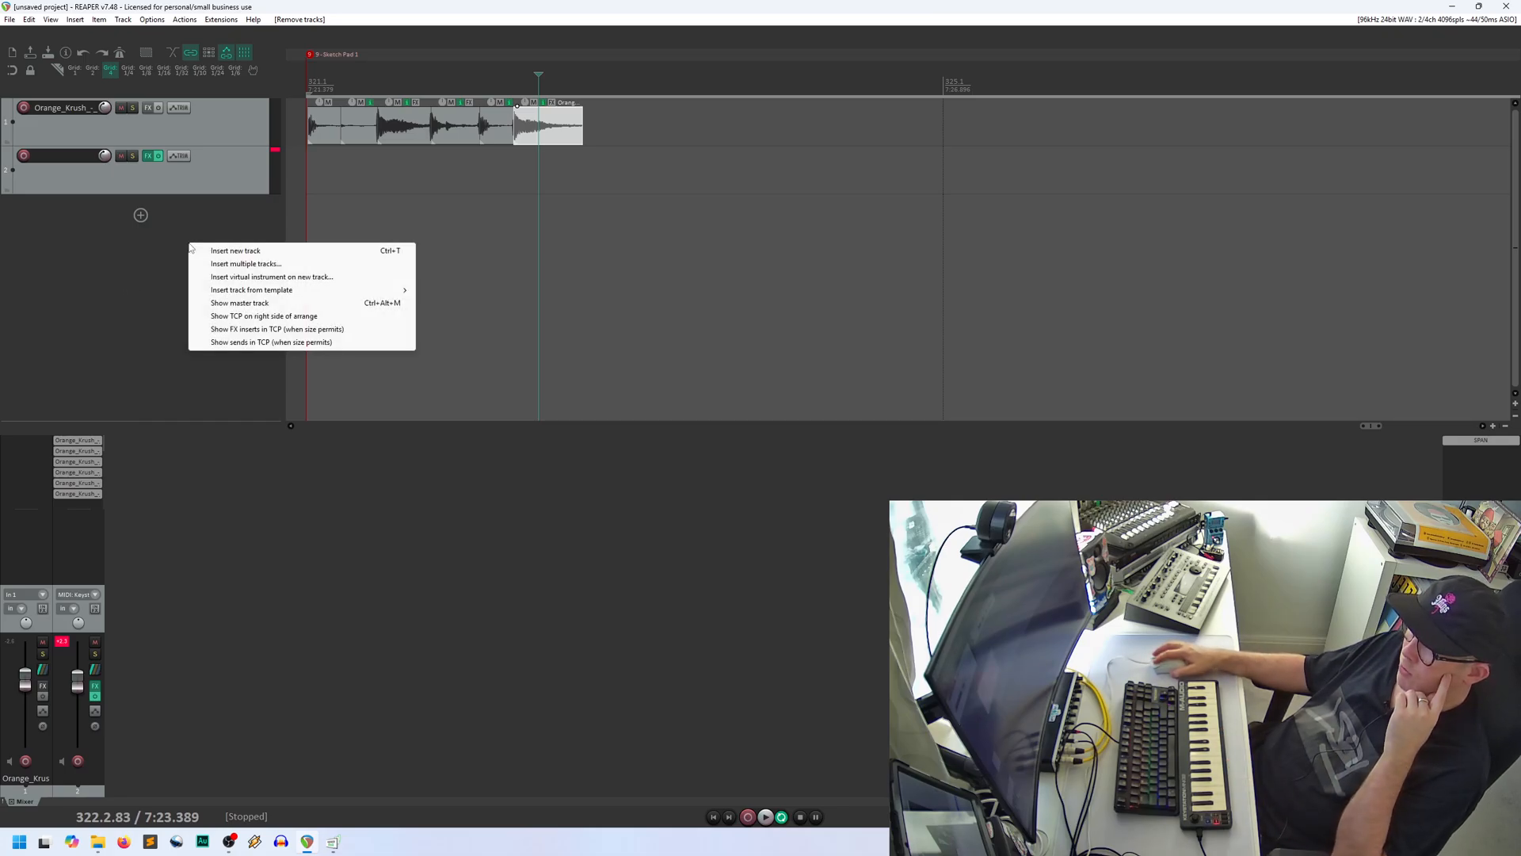
mouse_move(285, 292)
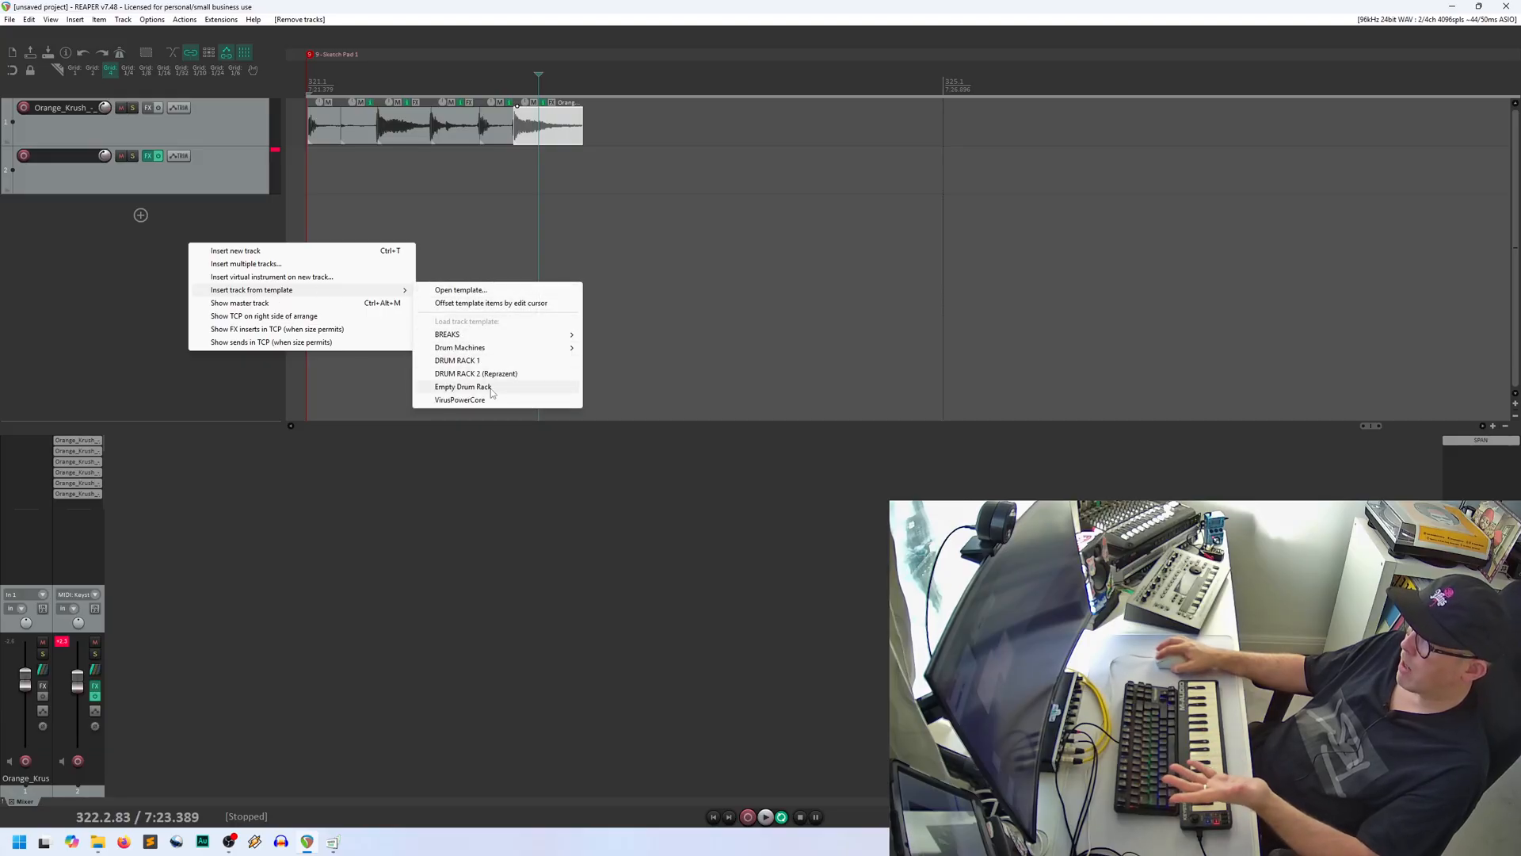
left_click(463, 387)
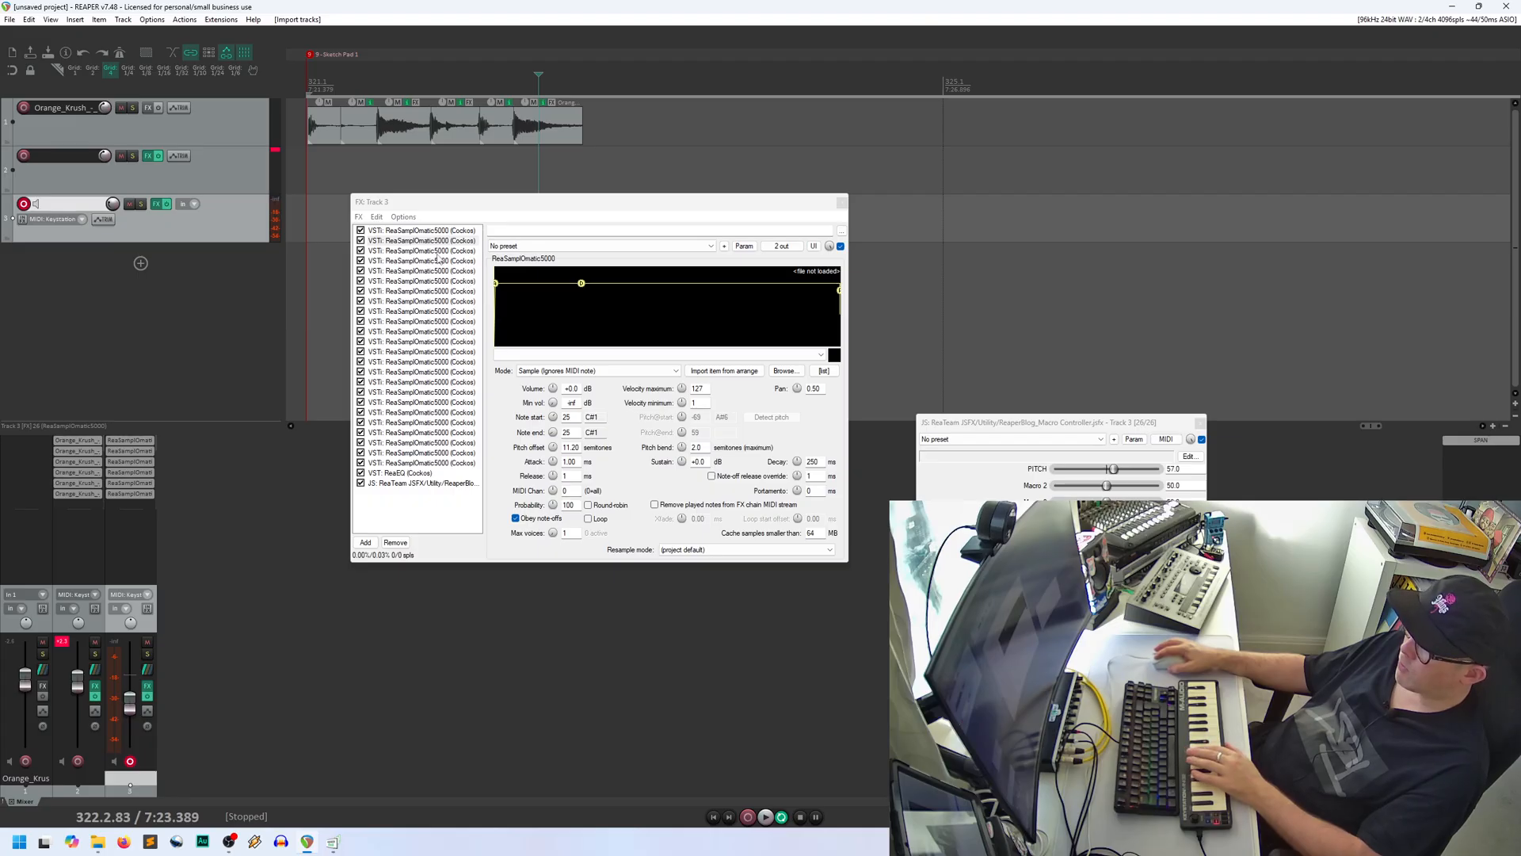
Step: Import the first break slice from the arrangement into the first sampler of the new drum rack
left_click_drag(470, 205, 435, 224)
left_click(431, 260)
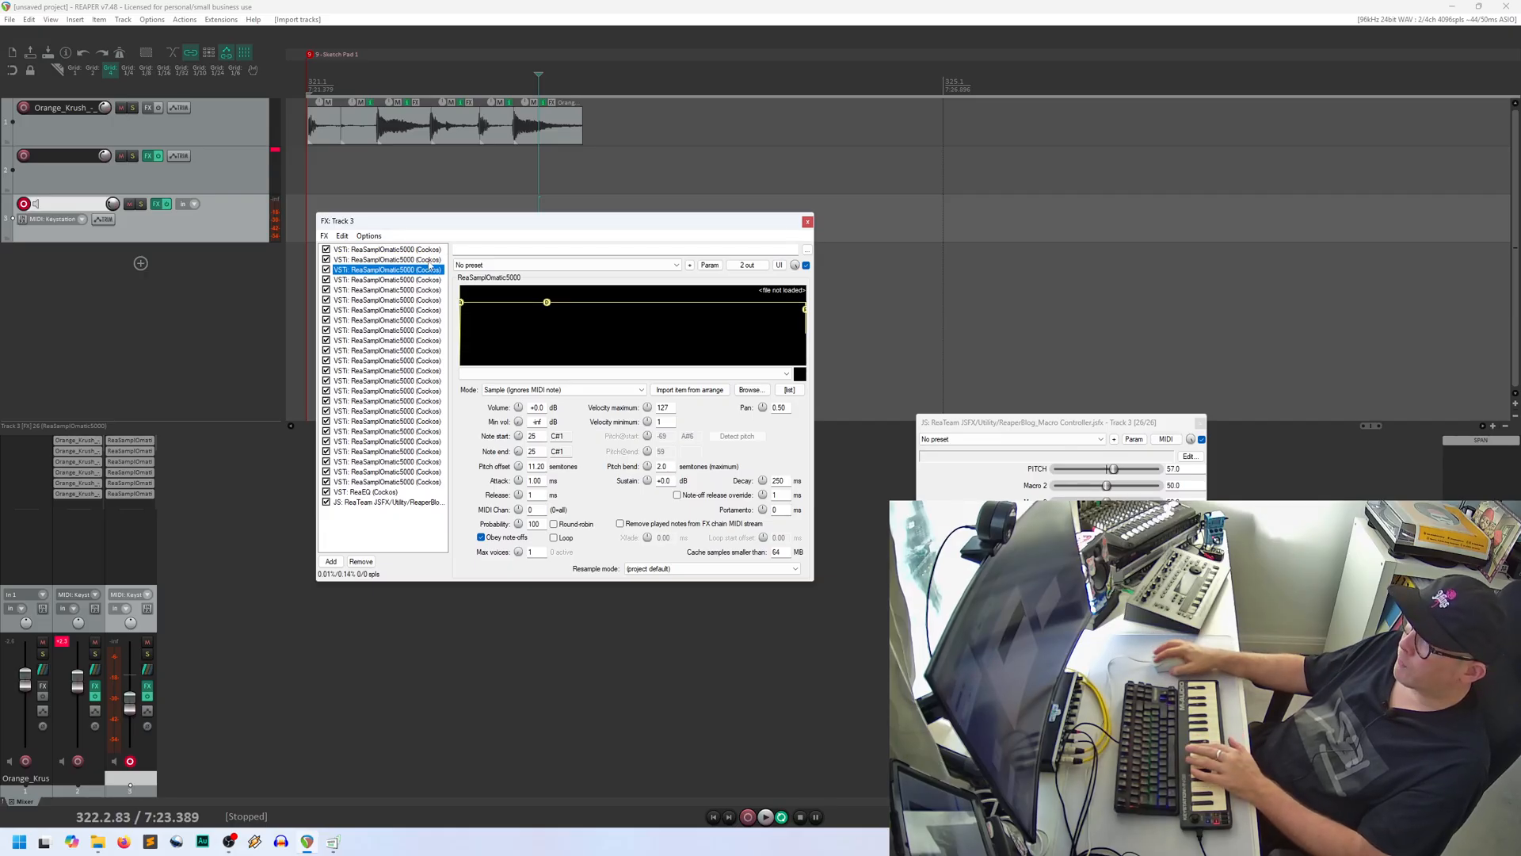
left_click(430, 250)
left_click(328, 123)
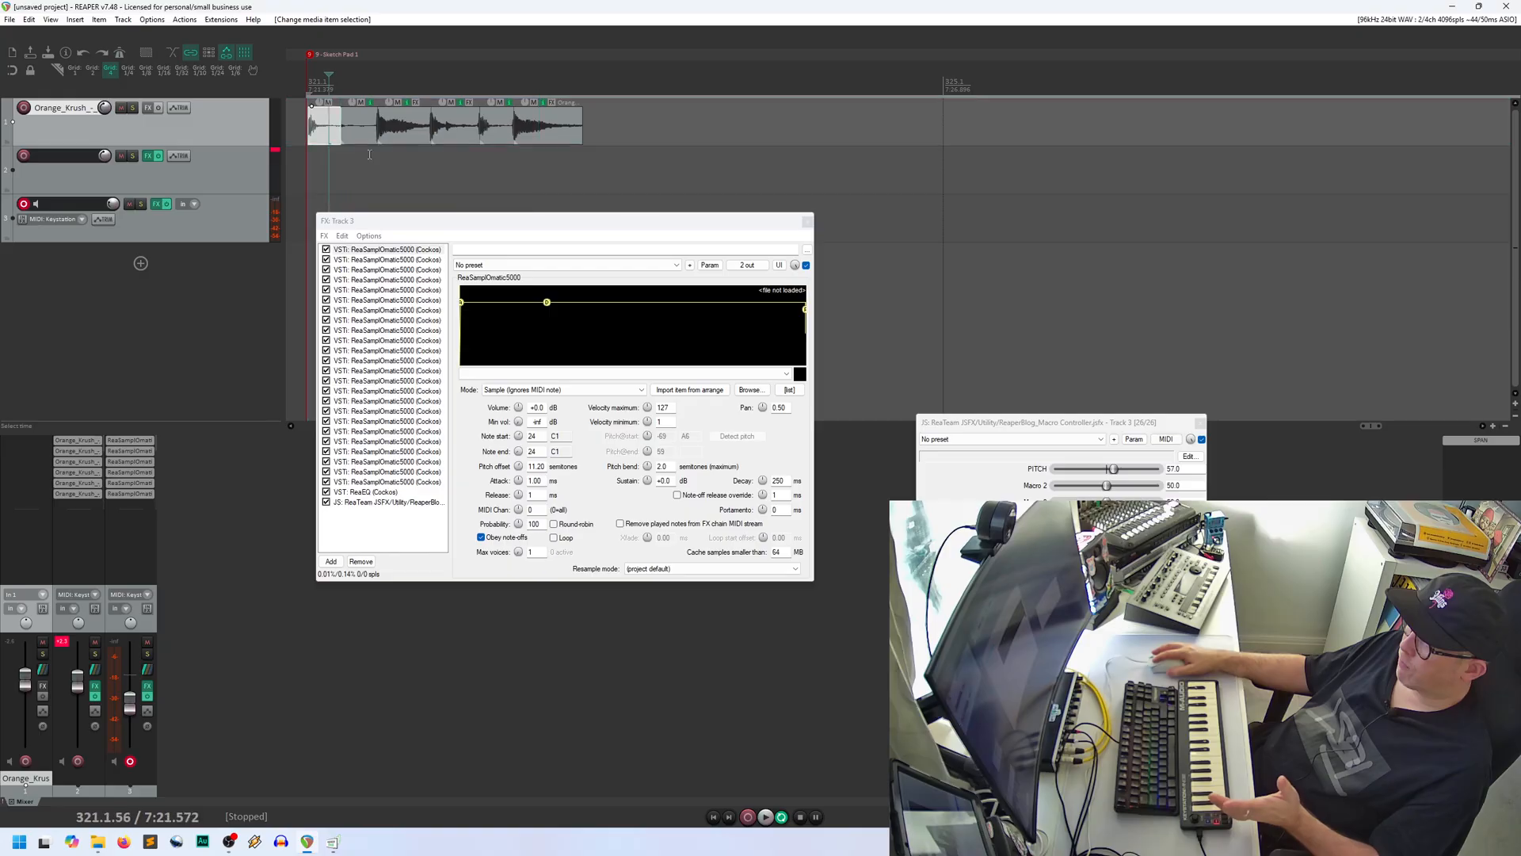
left_click(690, 390)
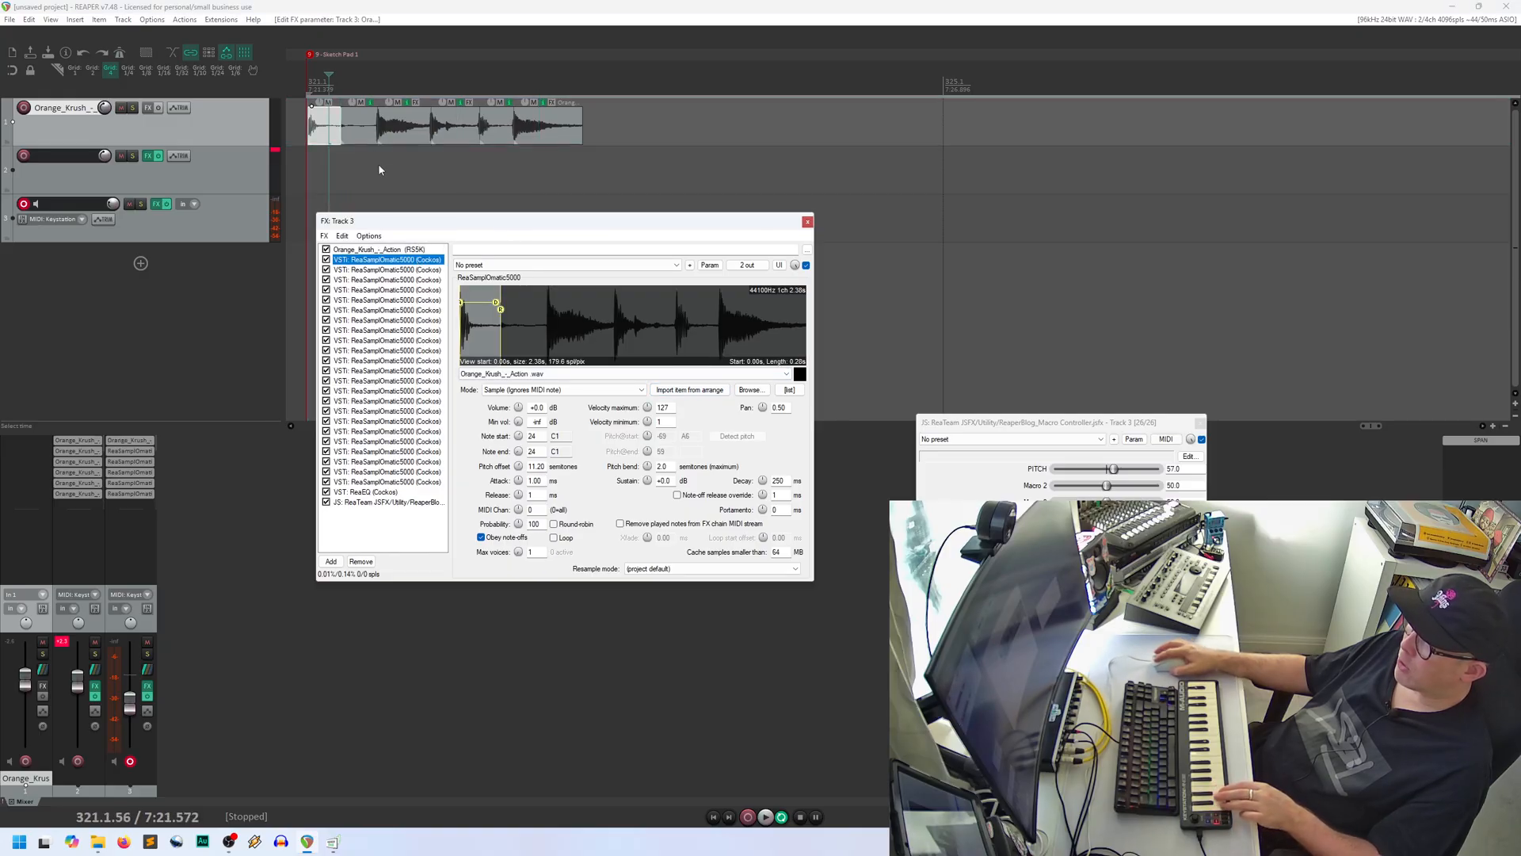
Step: Import the second, third and fourth break slices from the arrangement into the second, third and fourth samplers of the drum rack
left_click(370, 143)
left_click(679, 392)
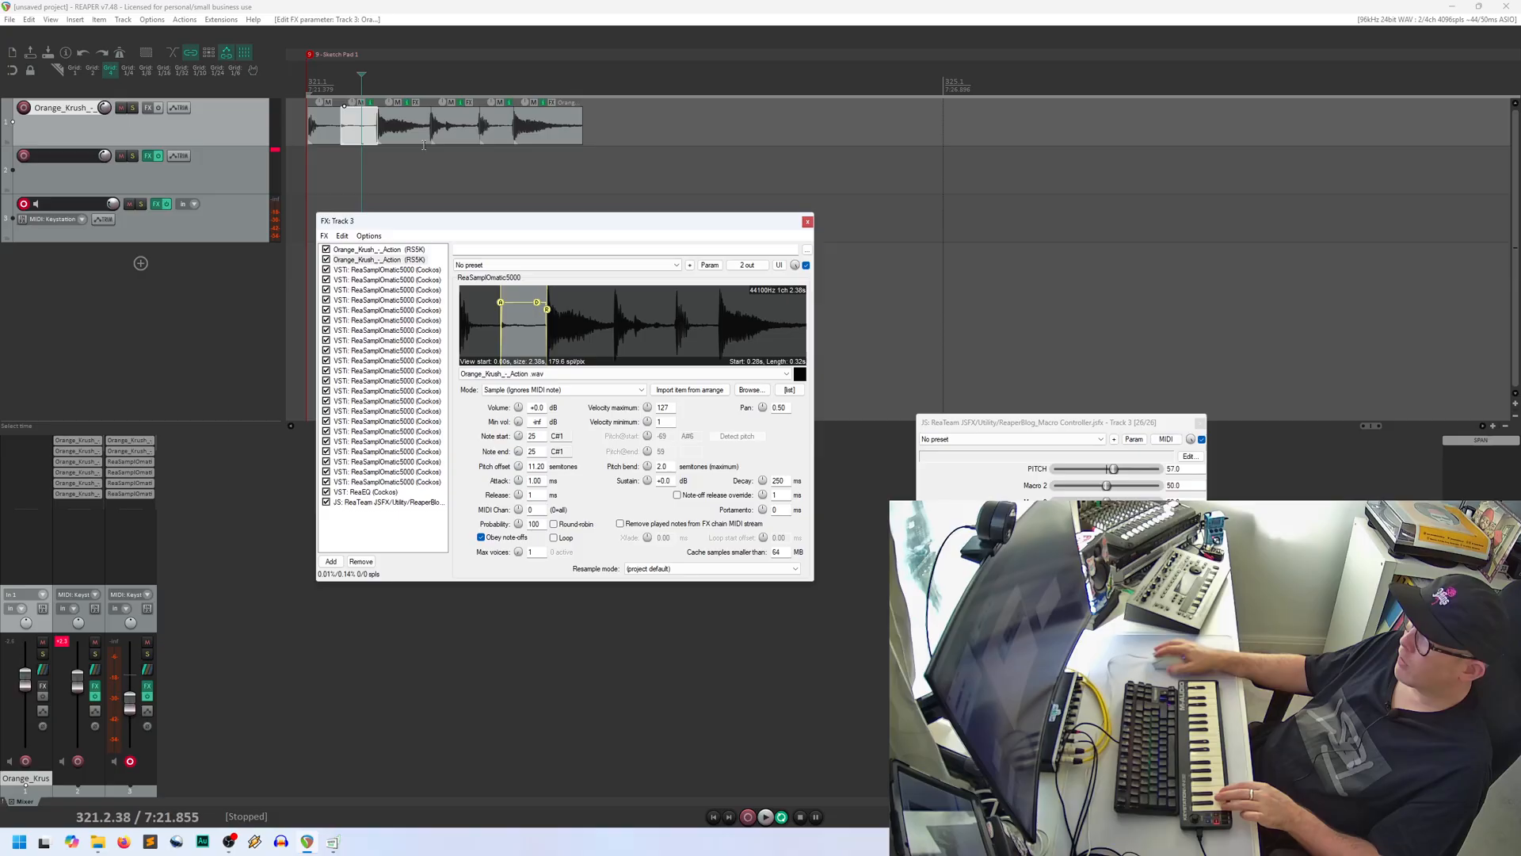
left_click(404, 127)
left_click(388, 271)
left_click(675, 390)
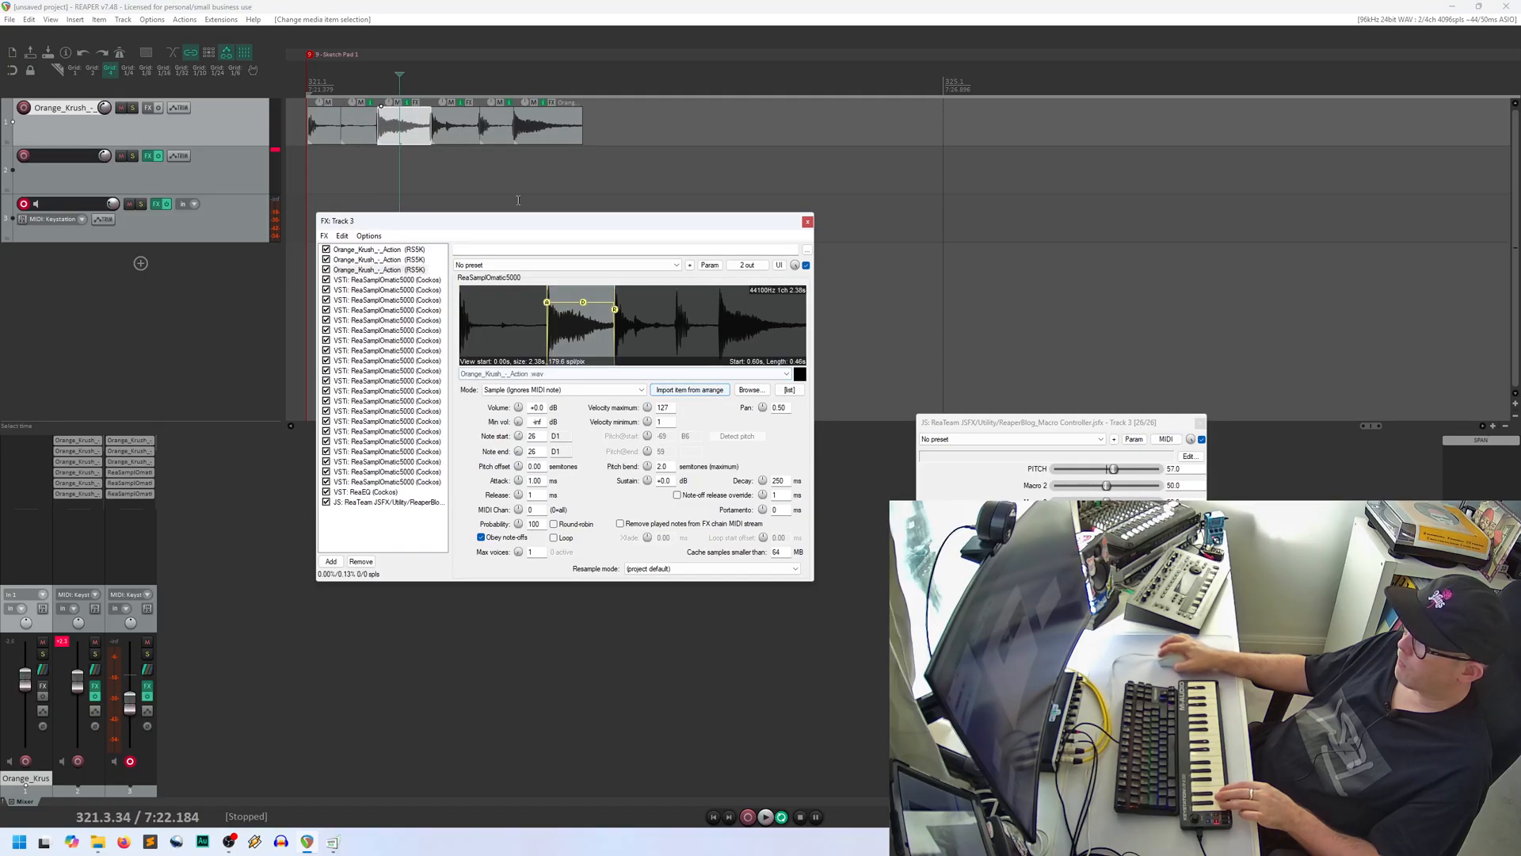
left_click(449, 140)
left_click(397, 290)
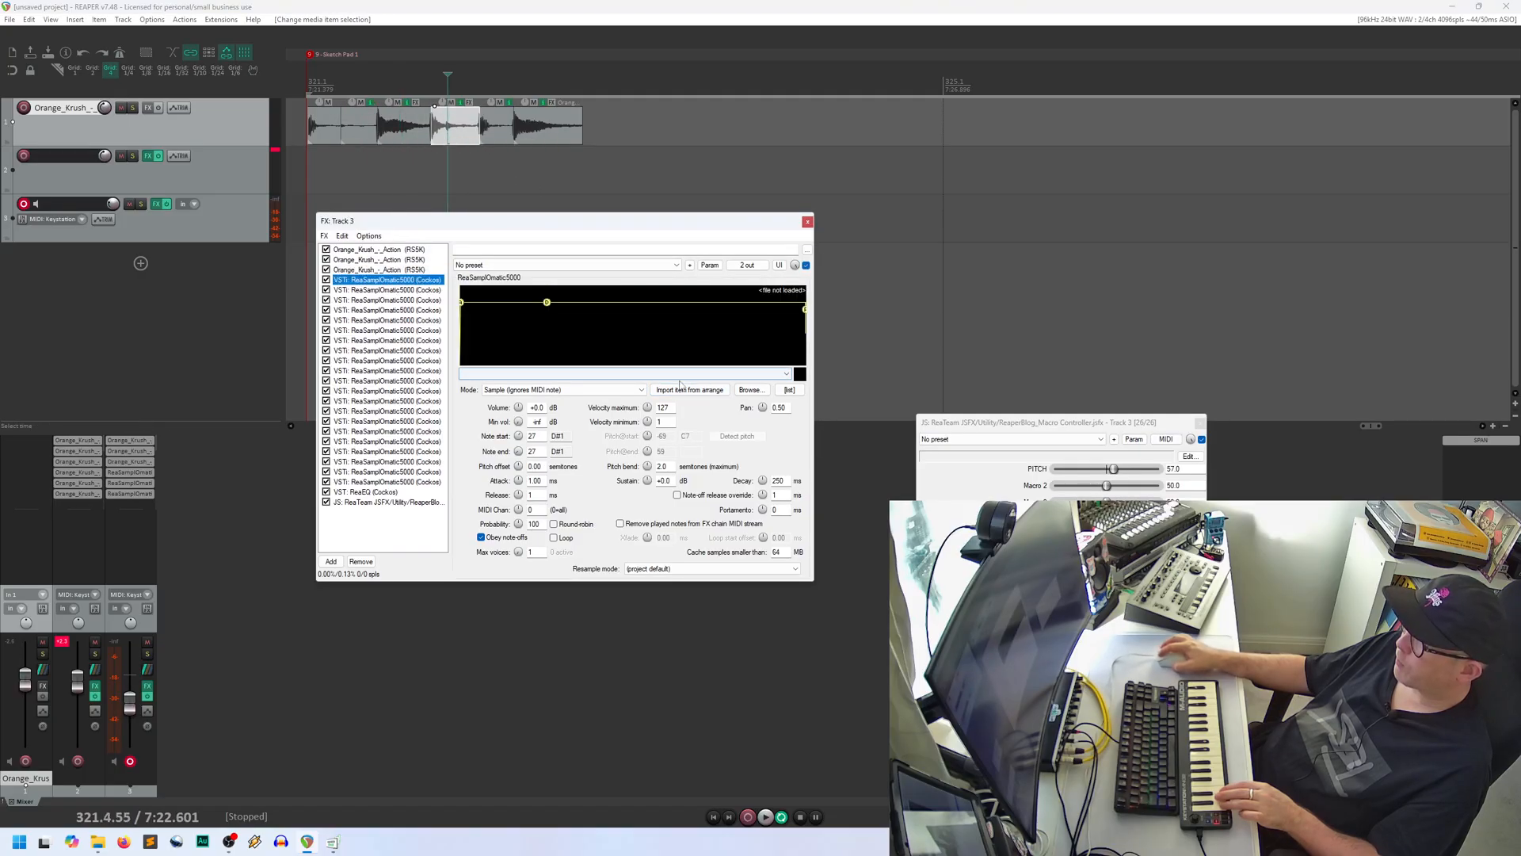
left_click(689, 390)
Step: Import the fifth and sixth break slices from the arrangement into the rack's fifth and sixth samplers
left_click(496, 145)
left_click(404, 290)
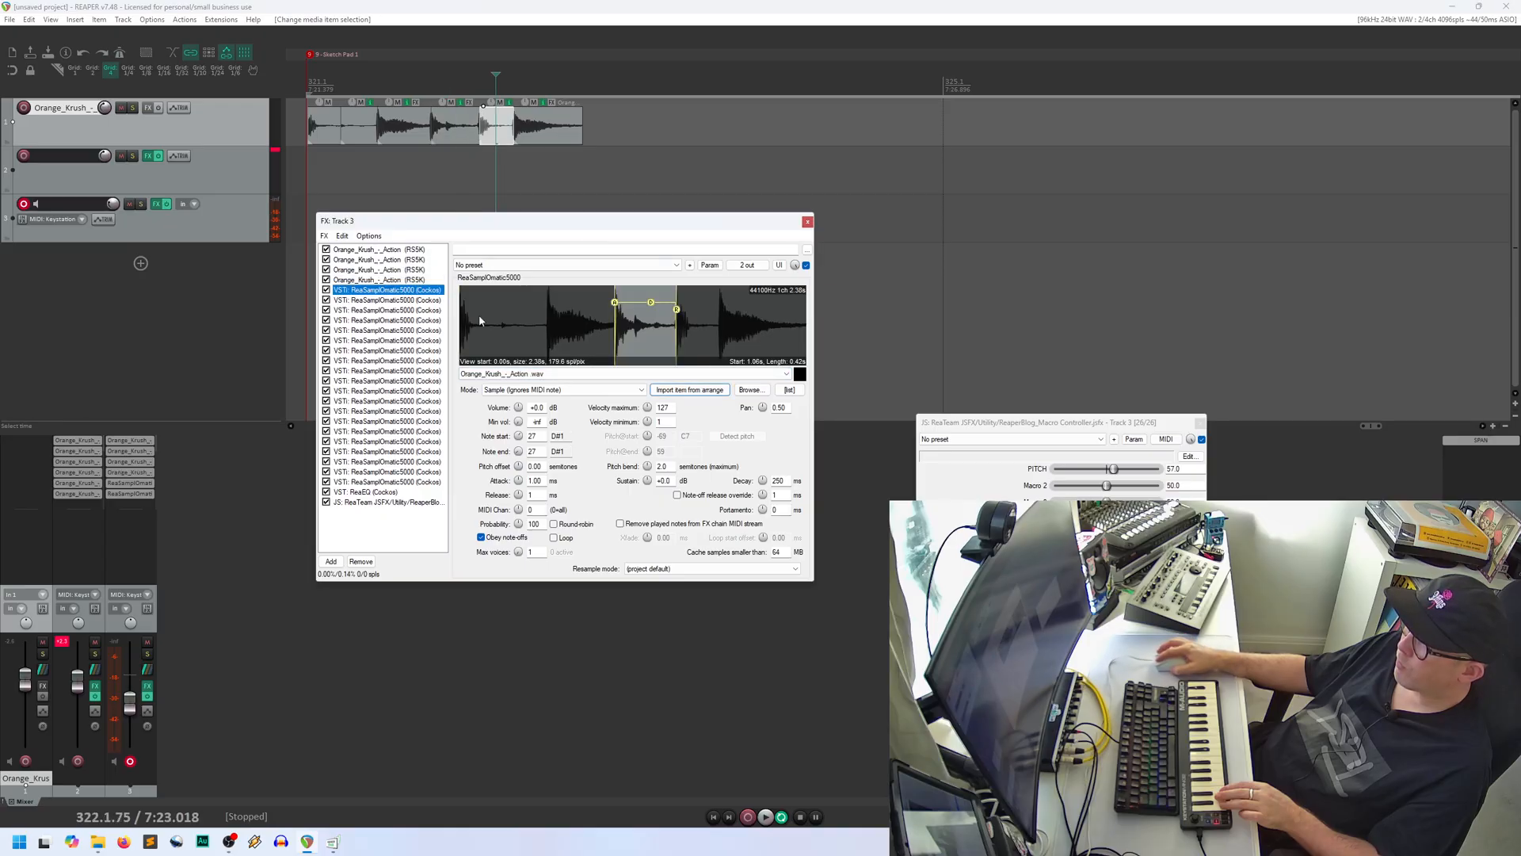
left_click(689, 389)
left_click(534, 143)
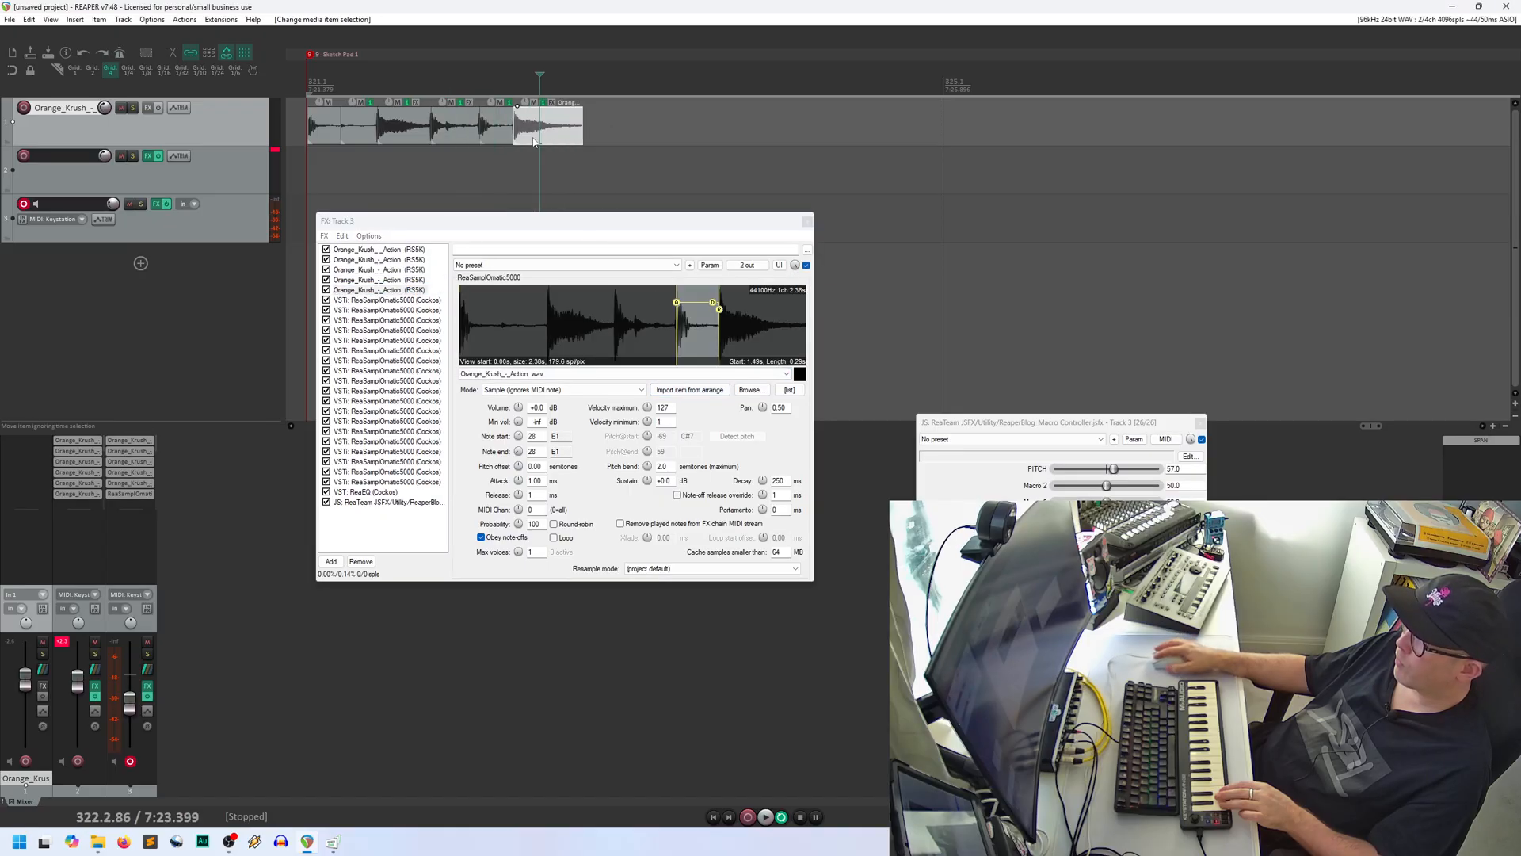
left_click(412, 301)
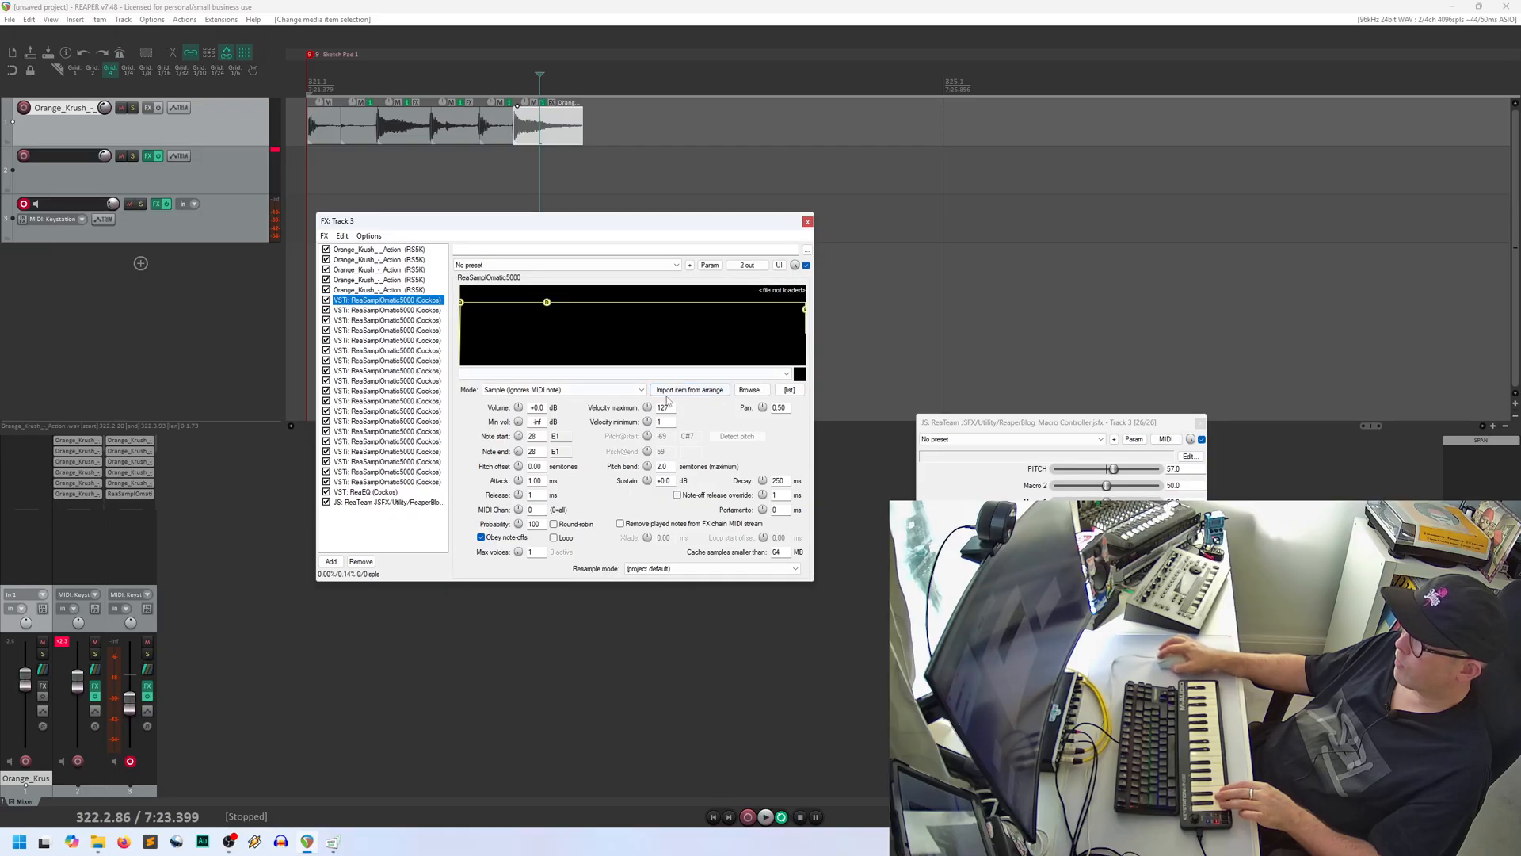
left_click(670, 391)
Step: Raise the third track's volume to about -2.22 dB and set its PITCH macro to 50.0
left_click(380, 250)
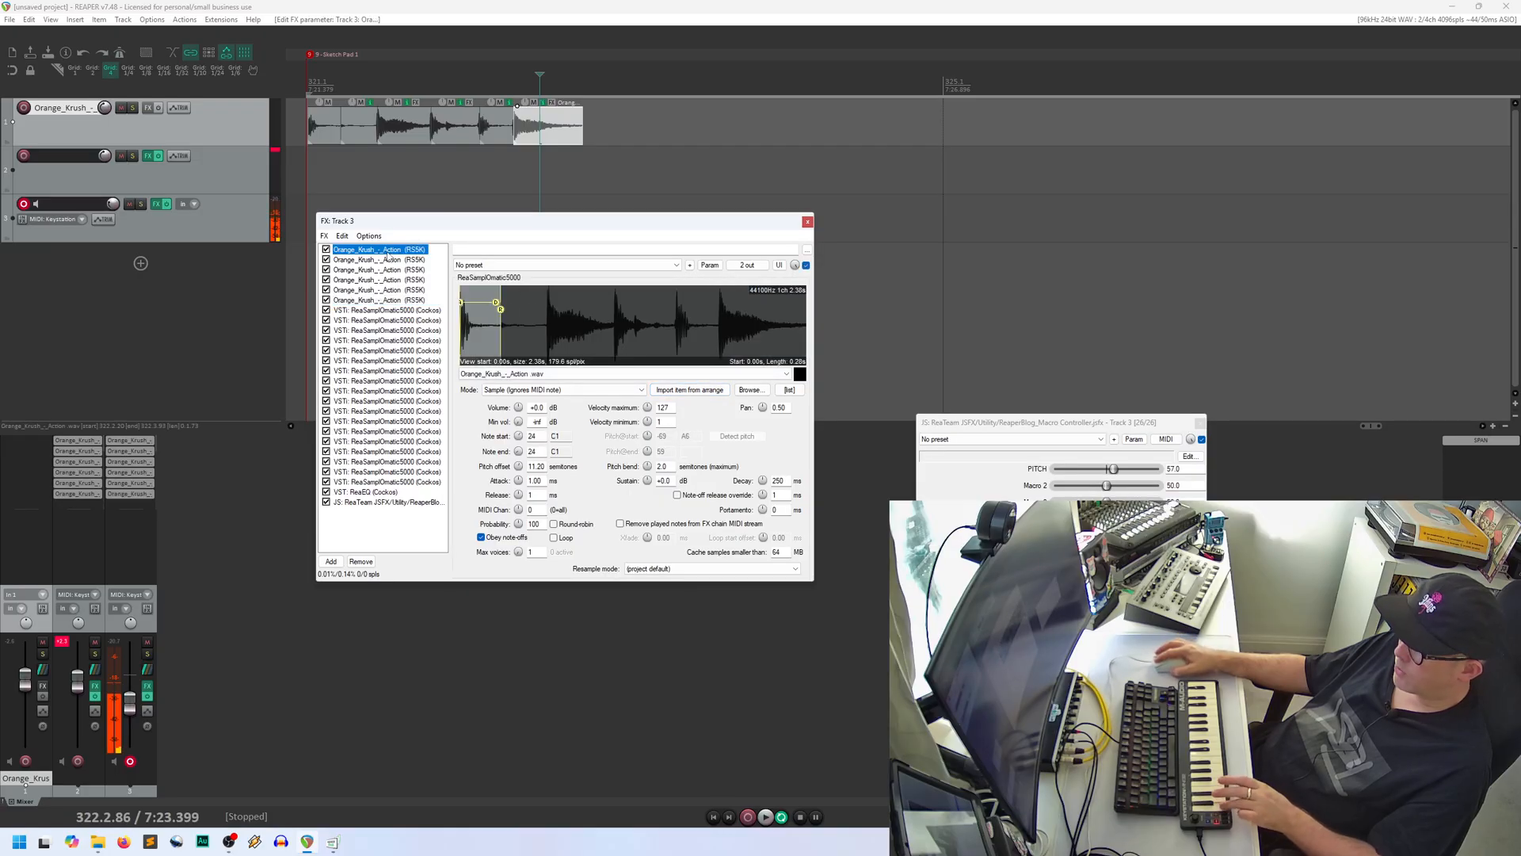
left_click_drag(130, 703, 133, 683)
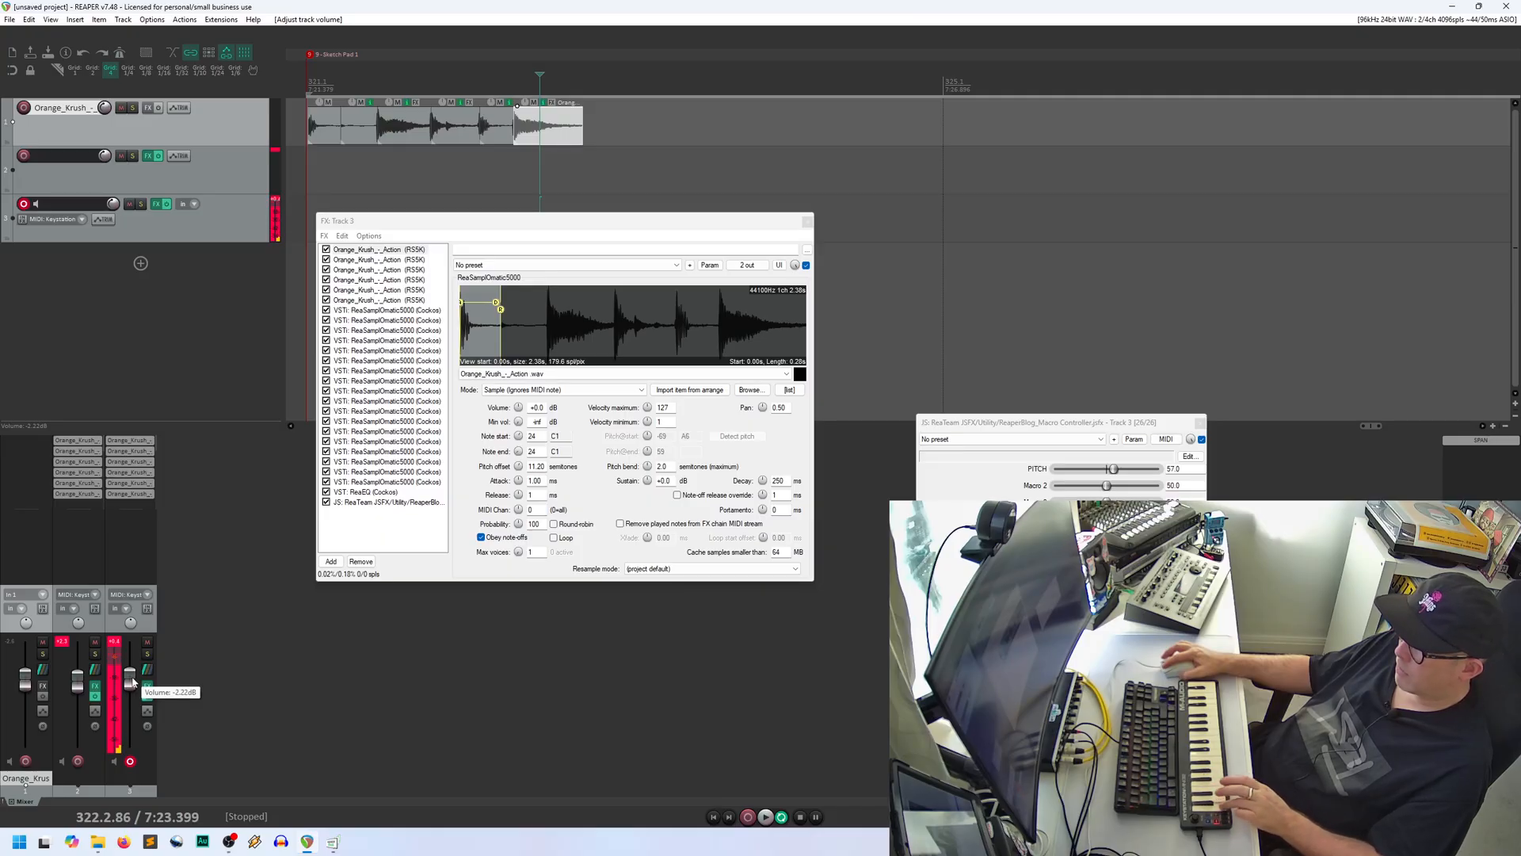
left_click(1115, 469)
left_click_drag(1115, 469, 1112, 472)
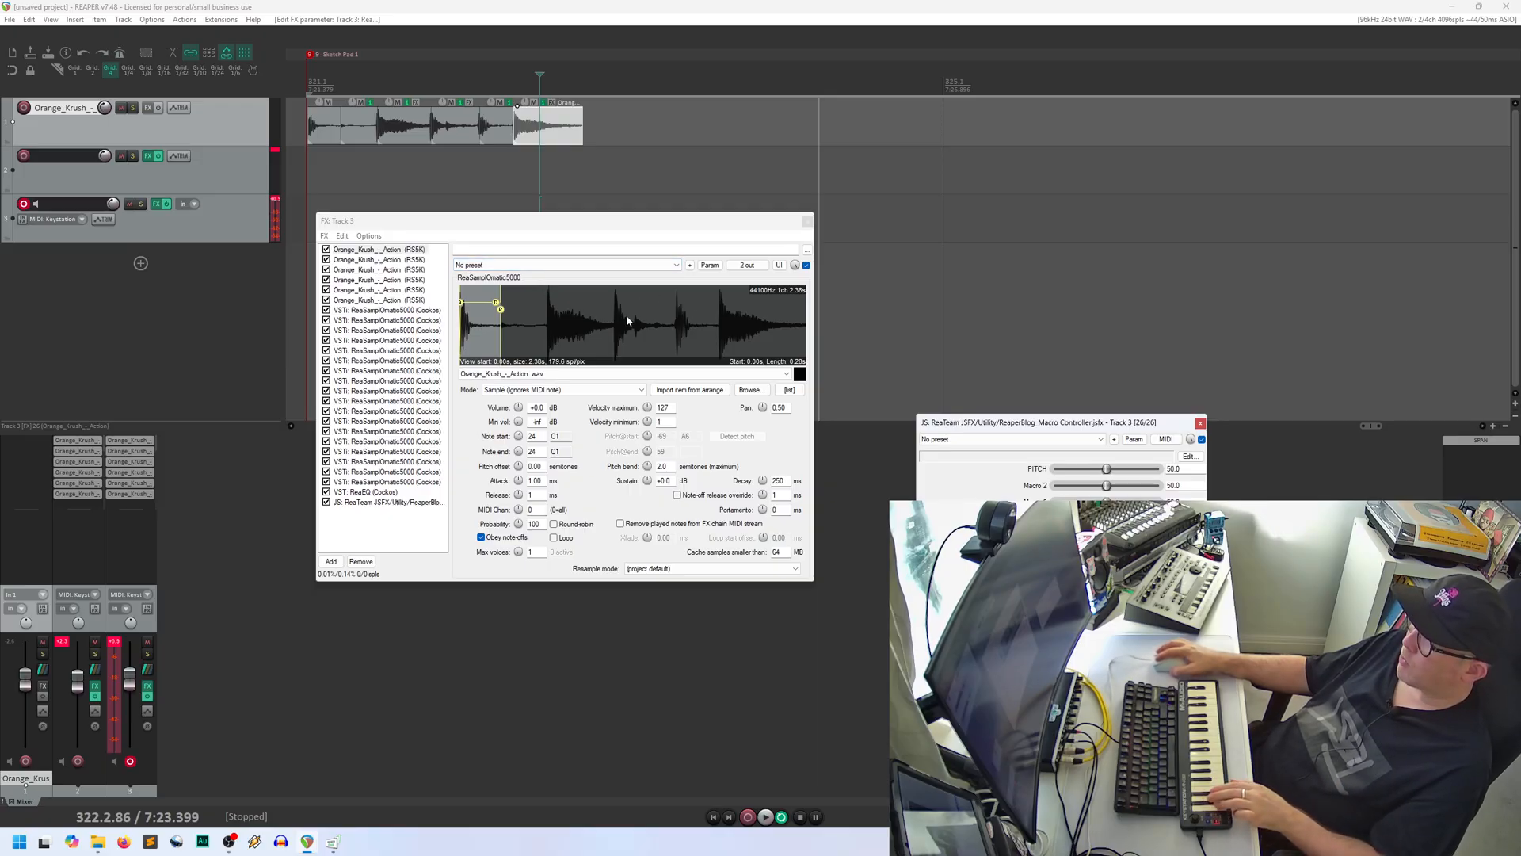
Step: Save the third track as a track template named "Action Demo" in the BREAKS folder, without track items or envelopes
right_click(219, 222)
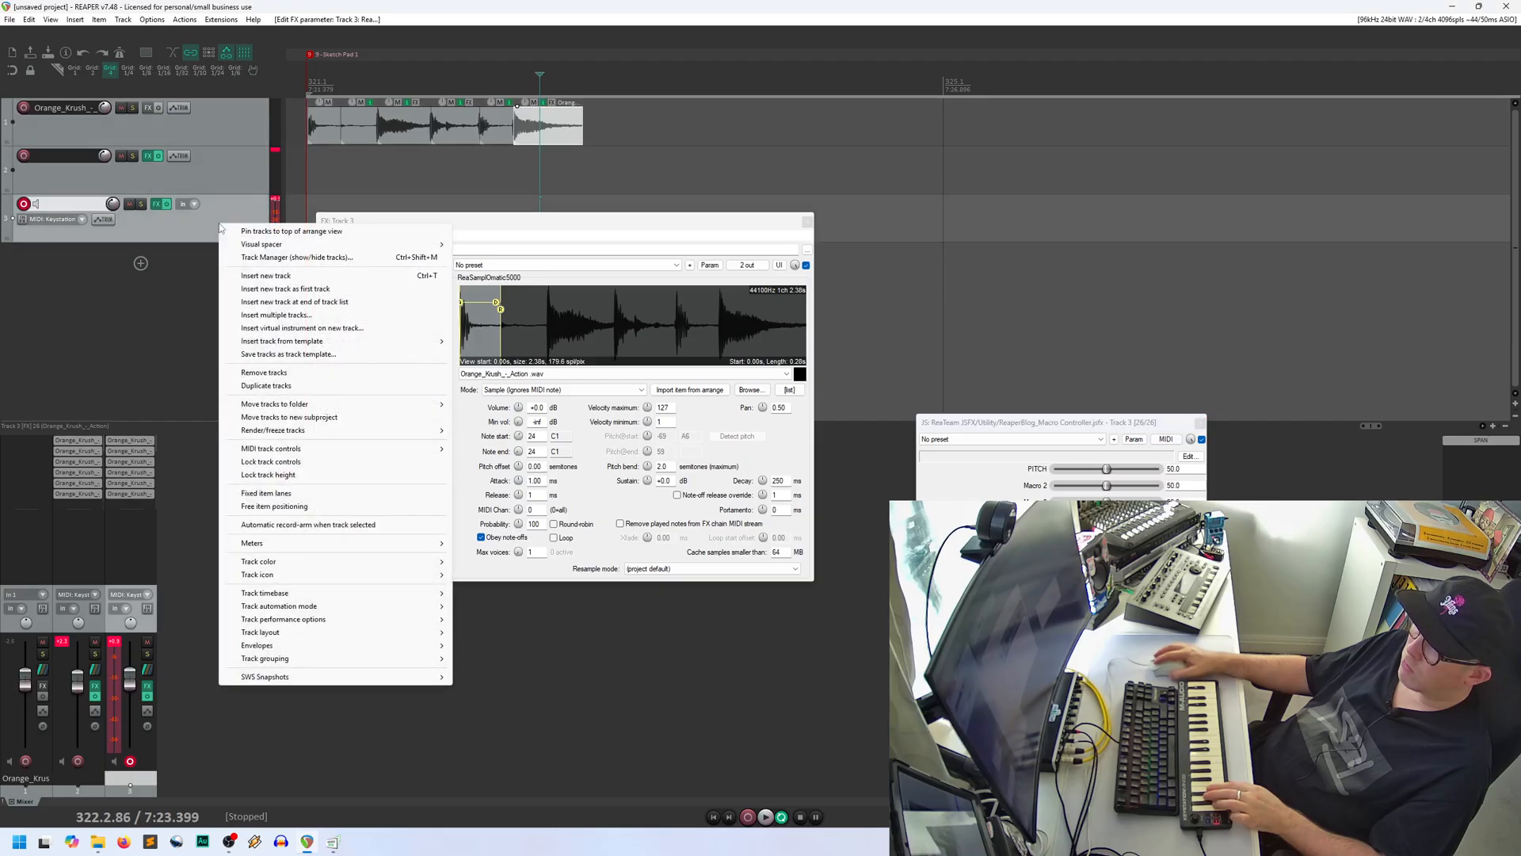
left_click(320, 355)
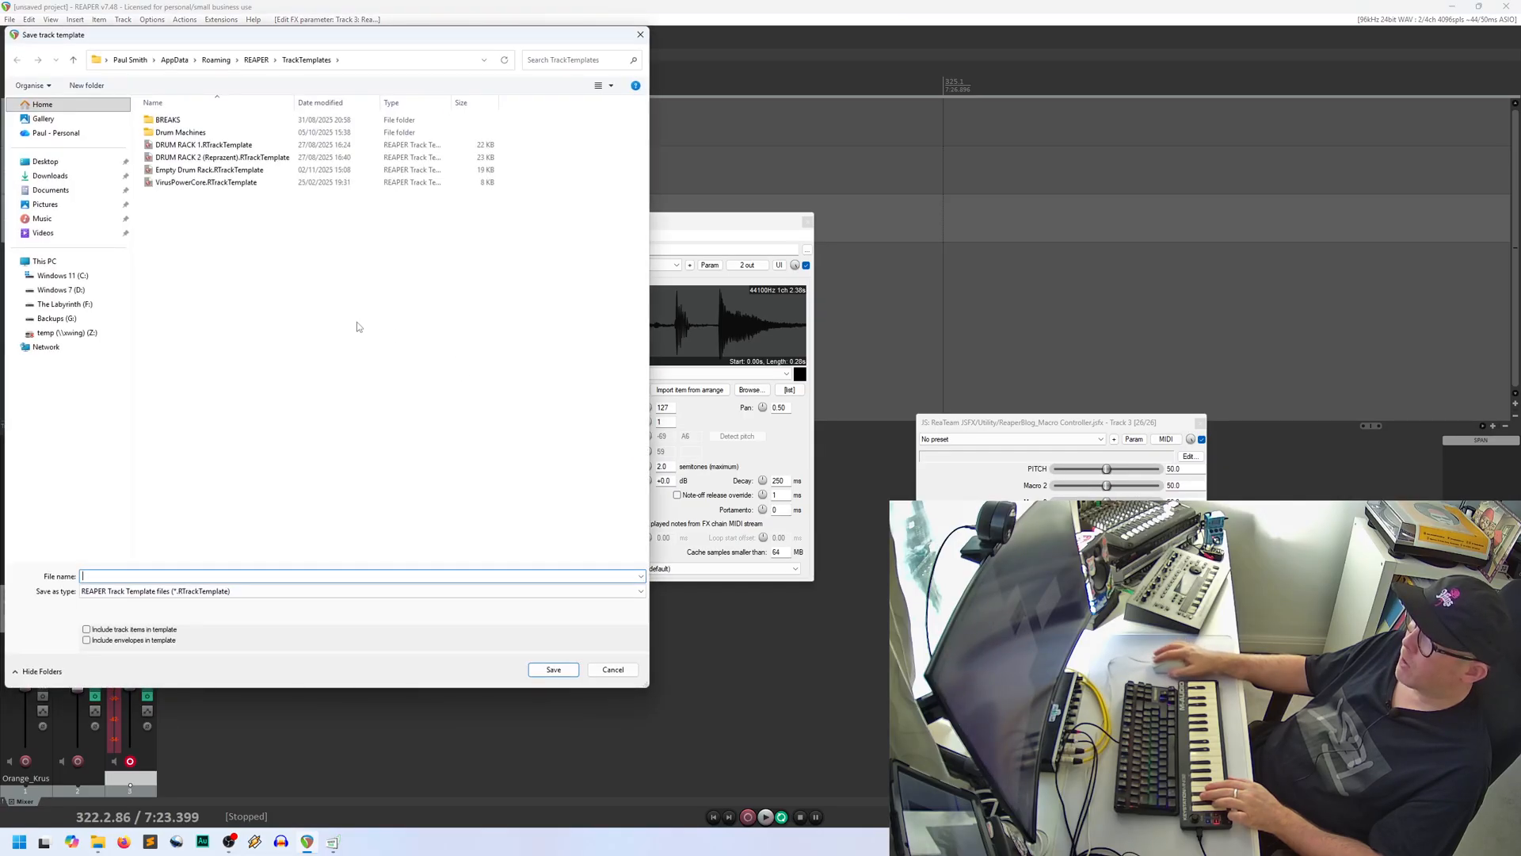
double_click(168, 119)
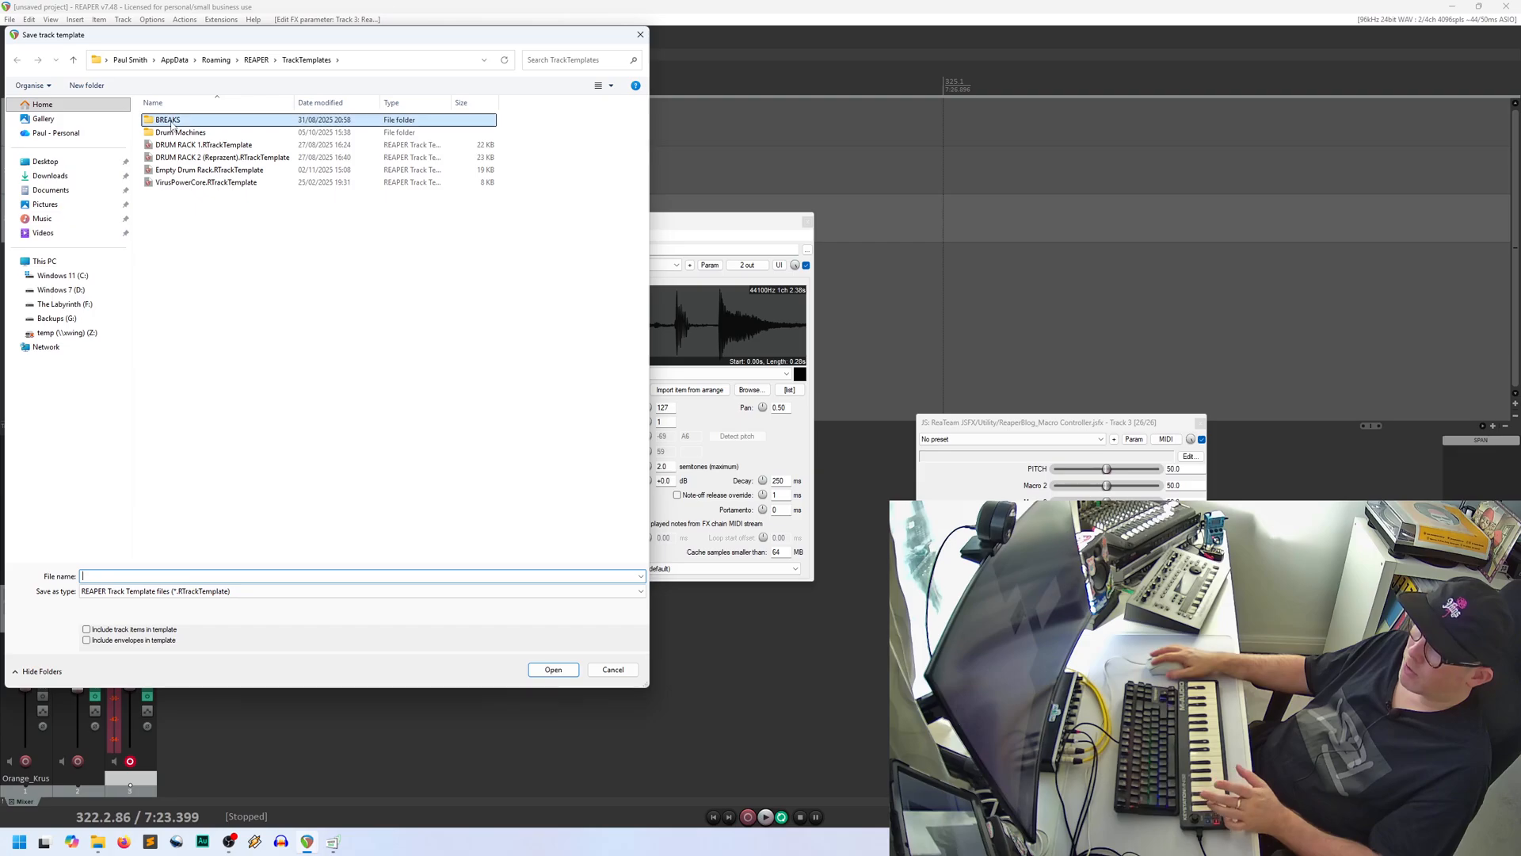
left_click(135, 595)
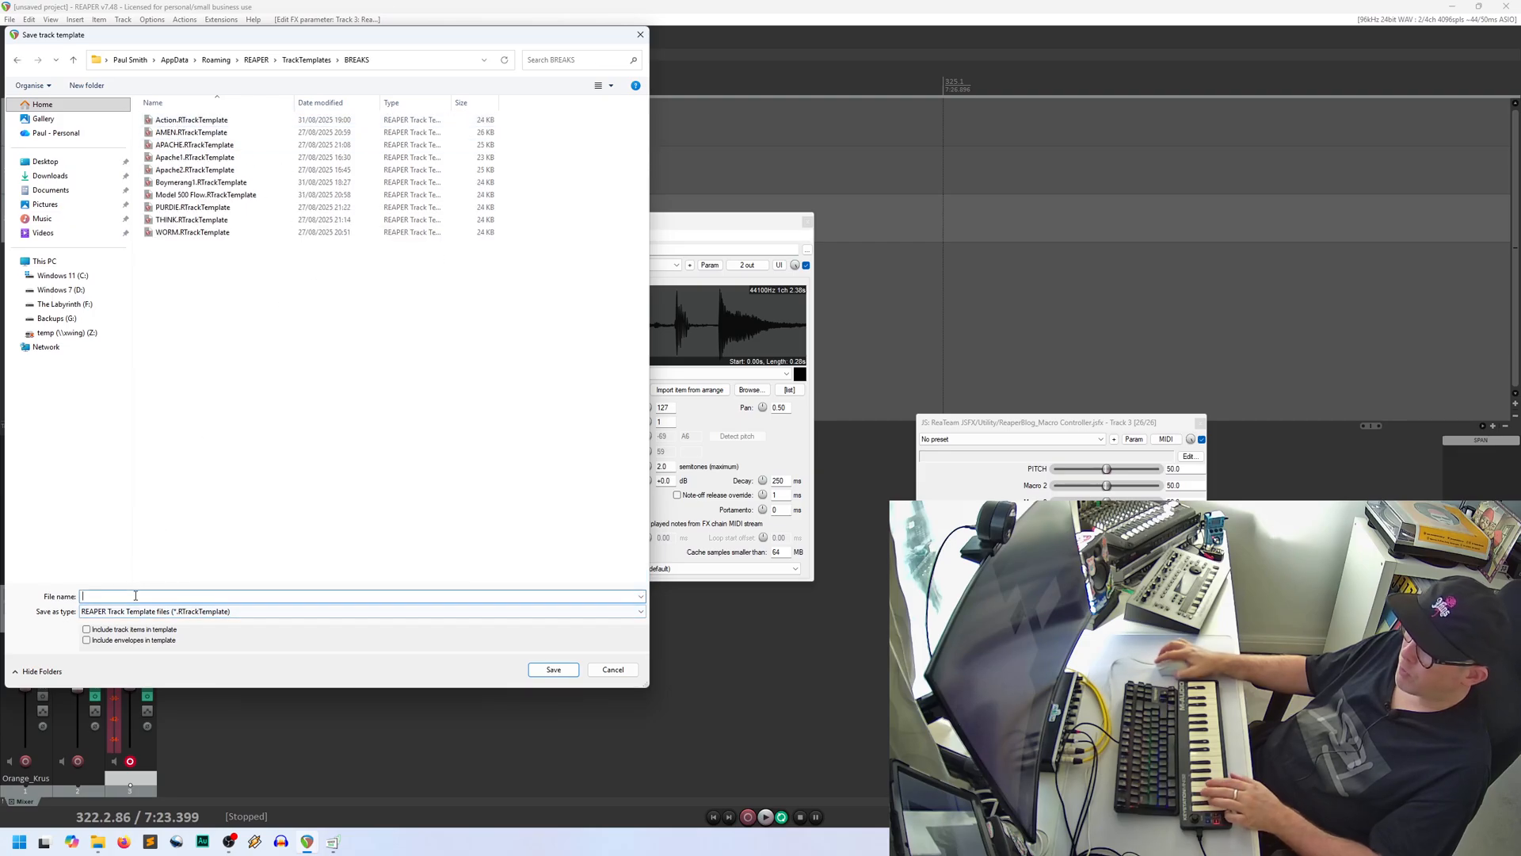
type("Action ")
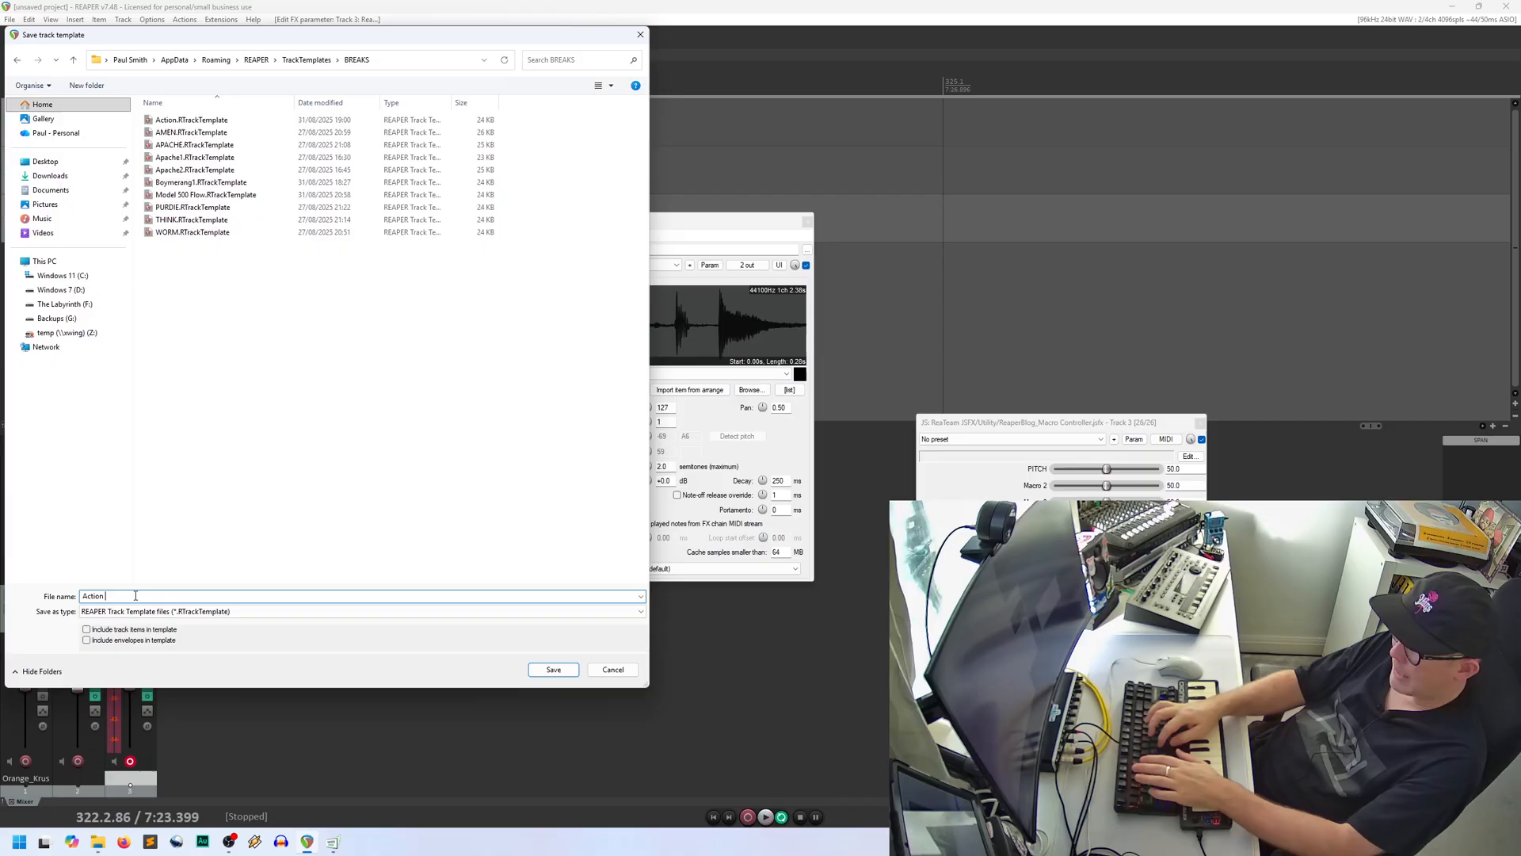
type("Demo")
key("Return")
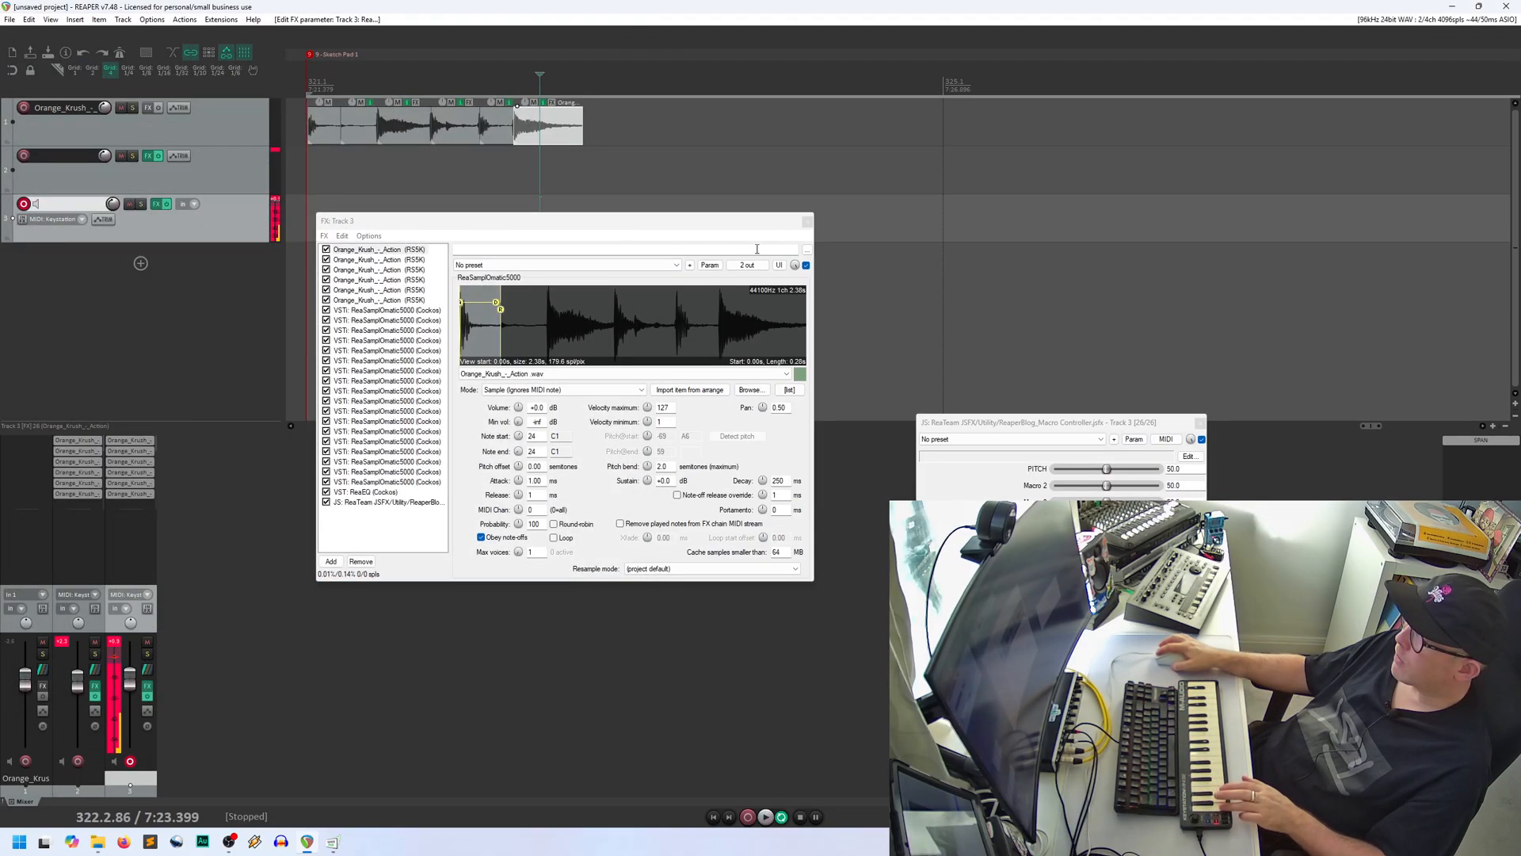
Step: Close the third track's FX chain and insert a new track below it from the AMEN template in BREAKS
left_click(806, 222)
right_click(210, 288)
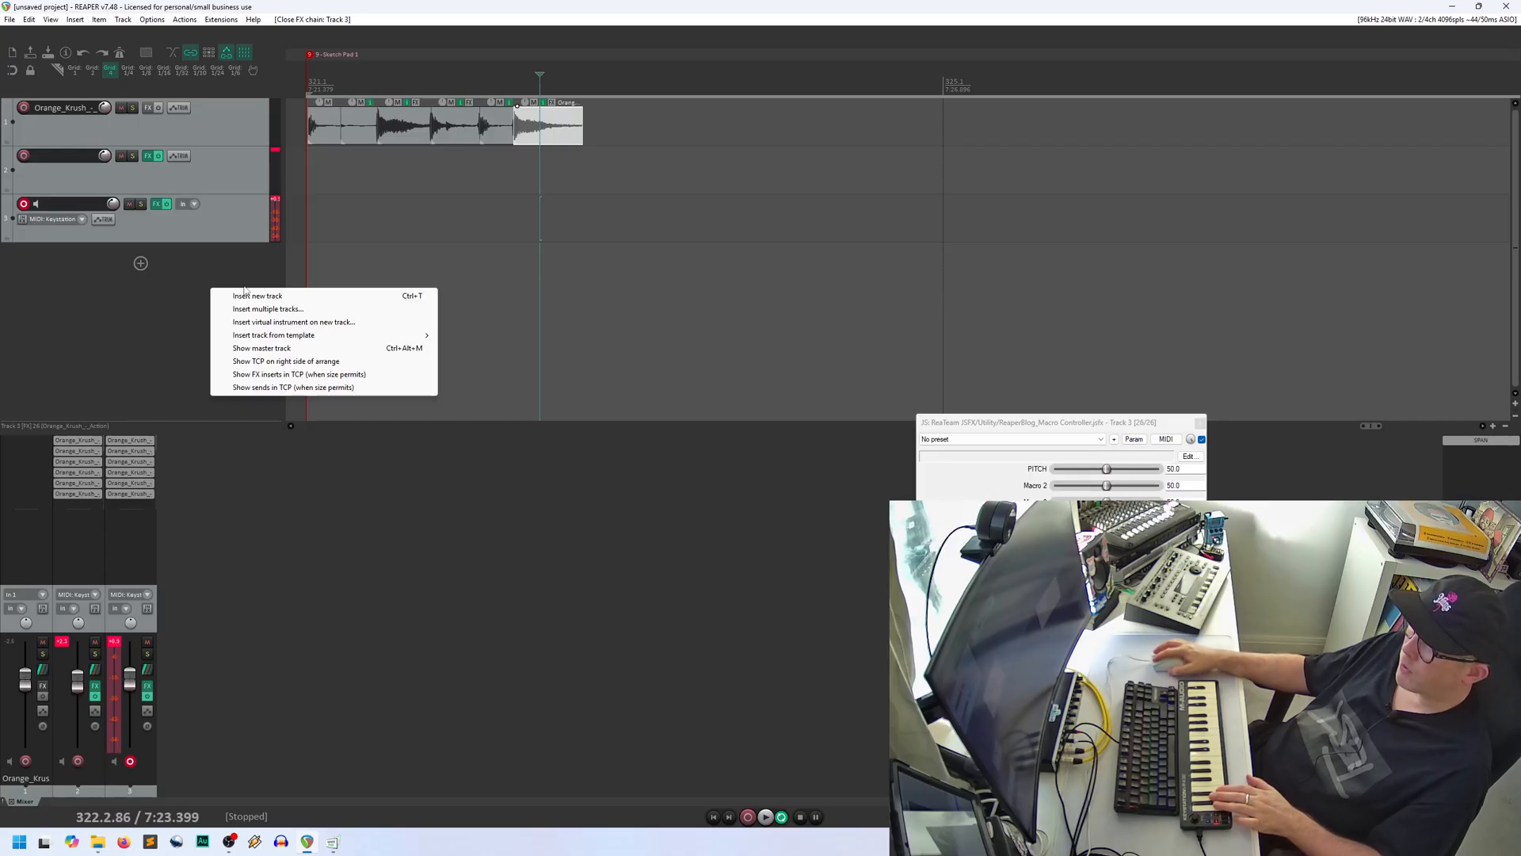
mouse_move(300, 338)
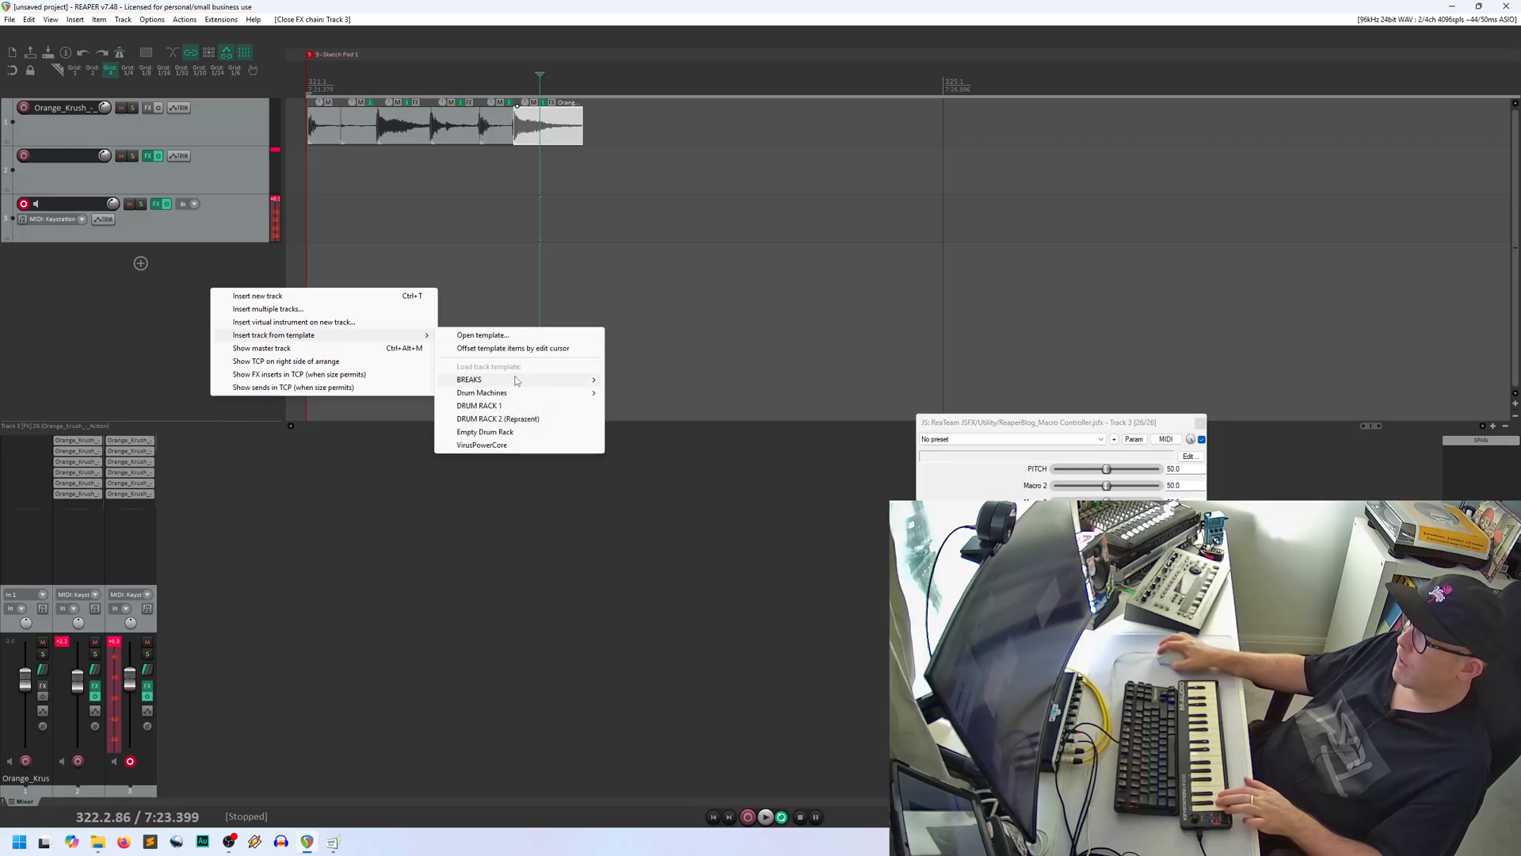
mouse_move(510, 394)
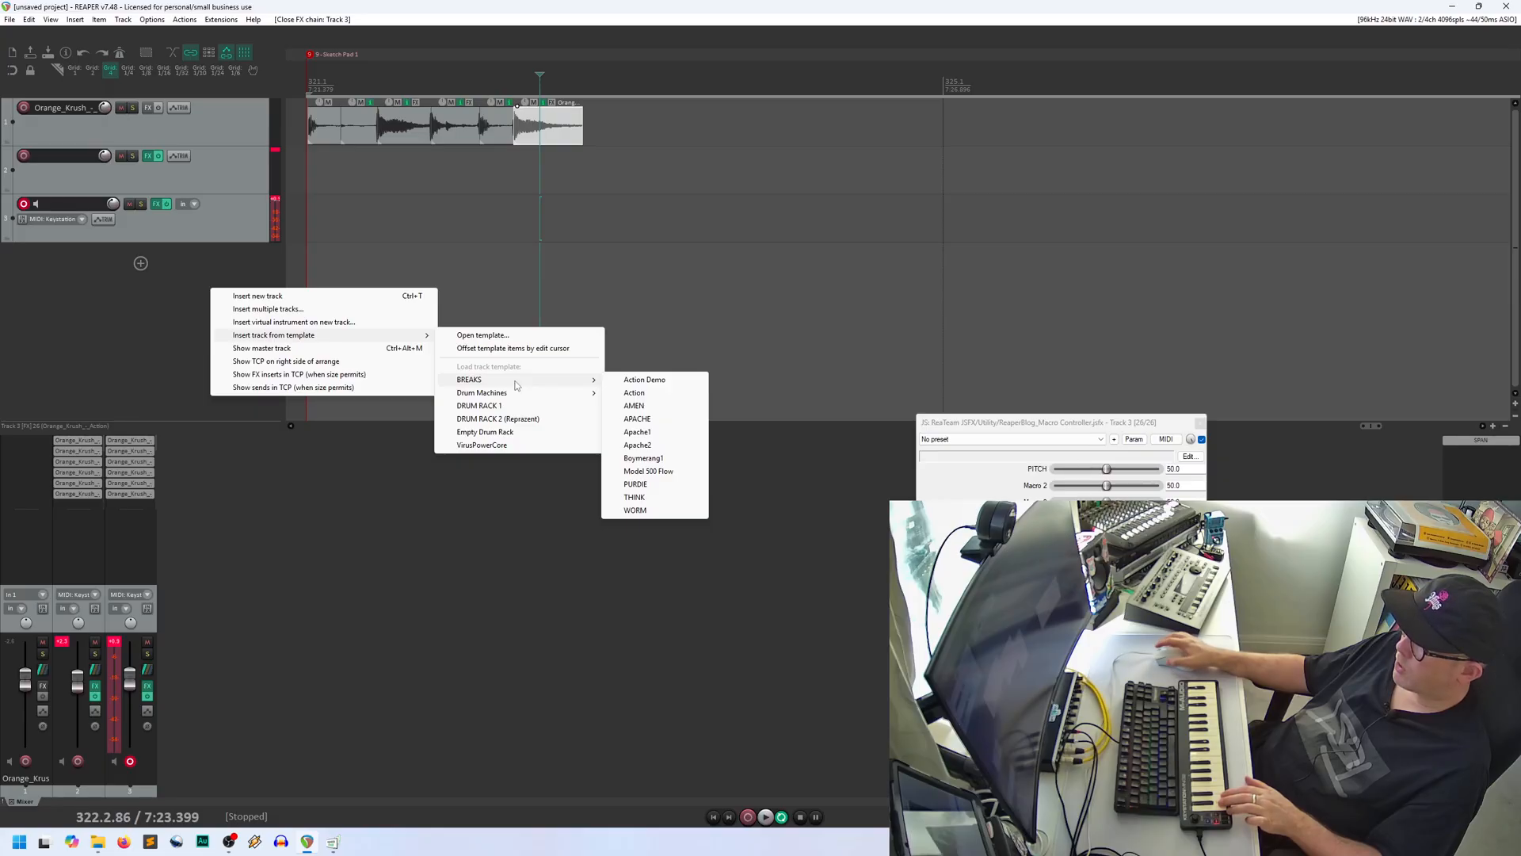
left_click(657, 405)
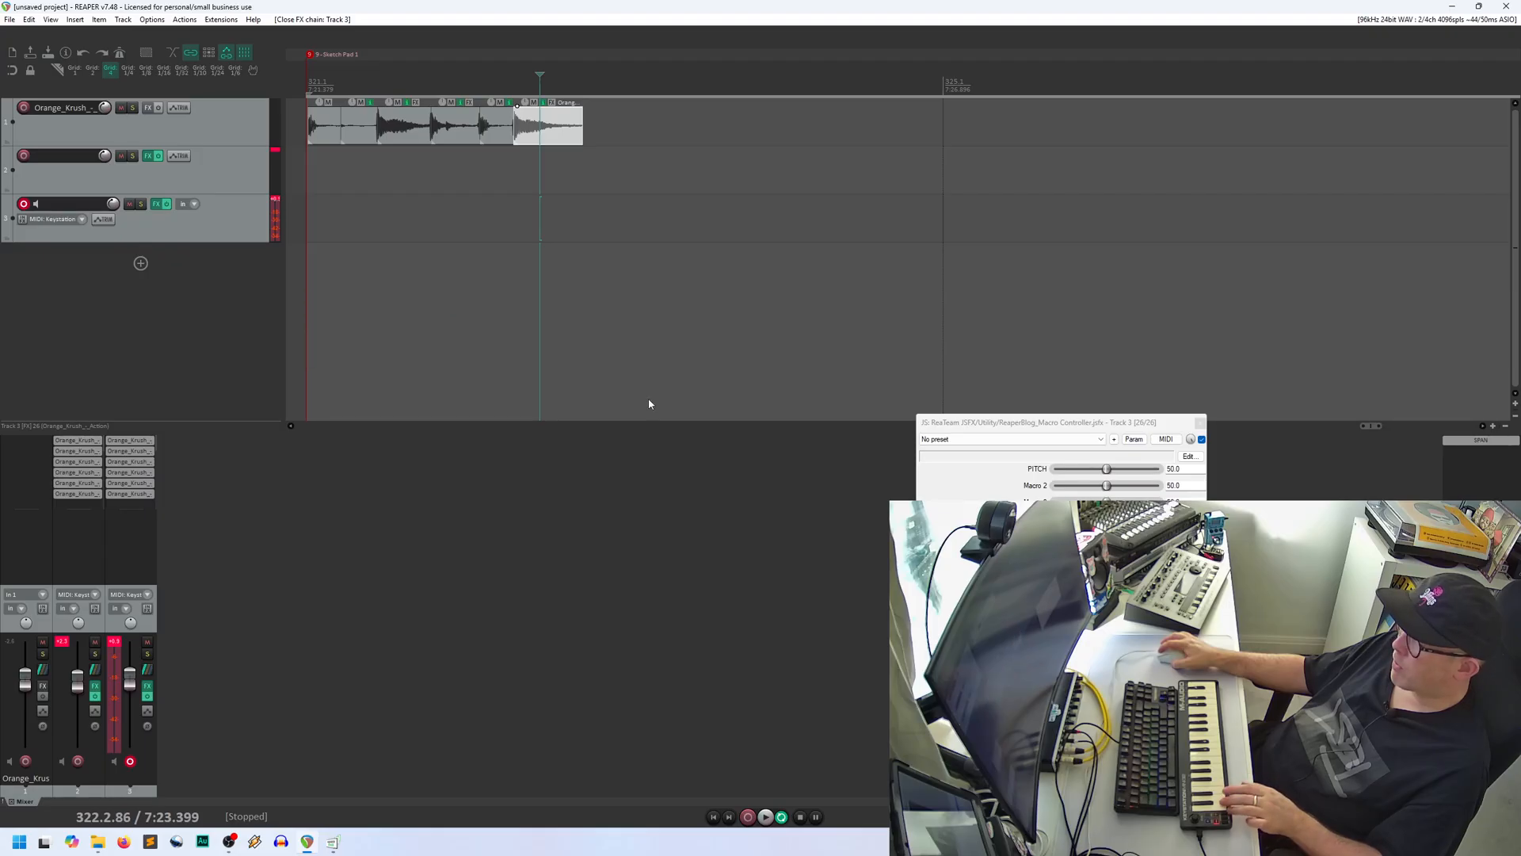
Step: Show the first sampler in the AMEN track's FX chain, disarm the third track and close its macro controller window
left_click(156, 253)
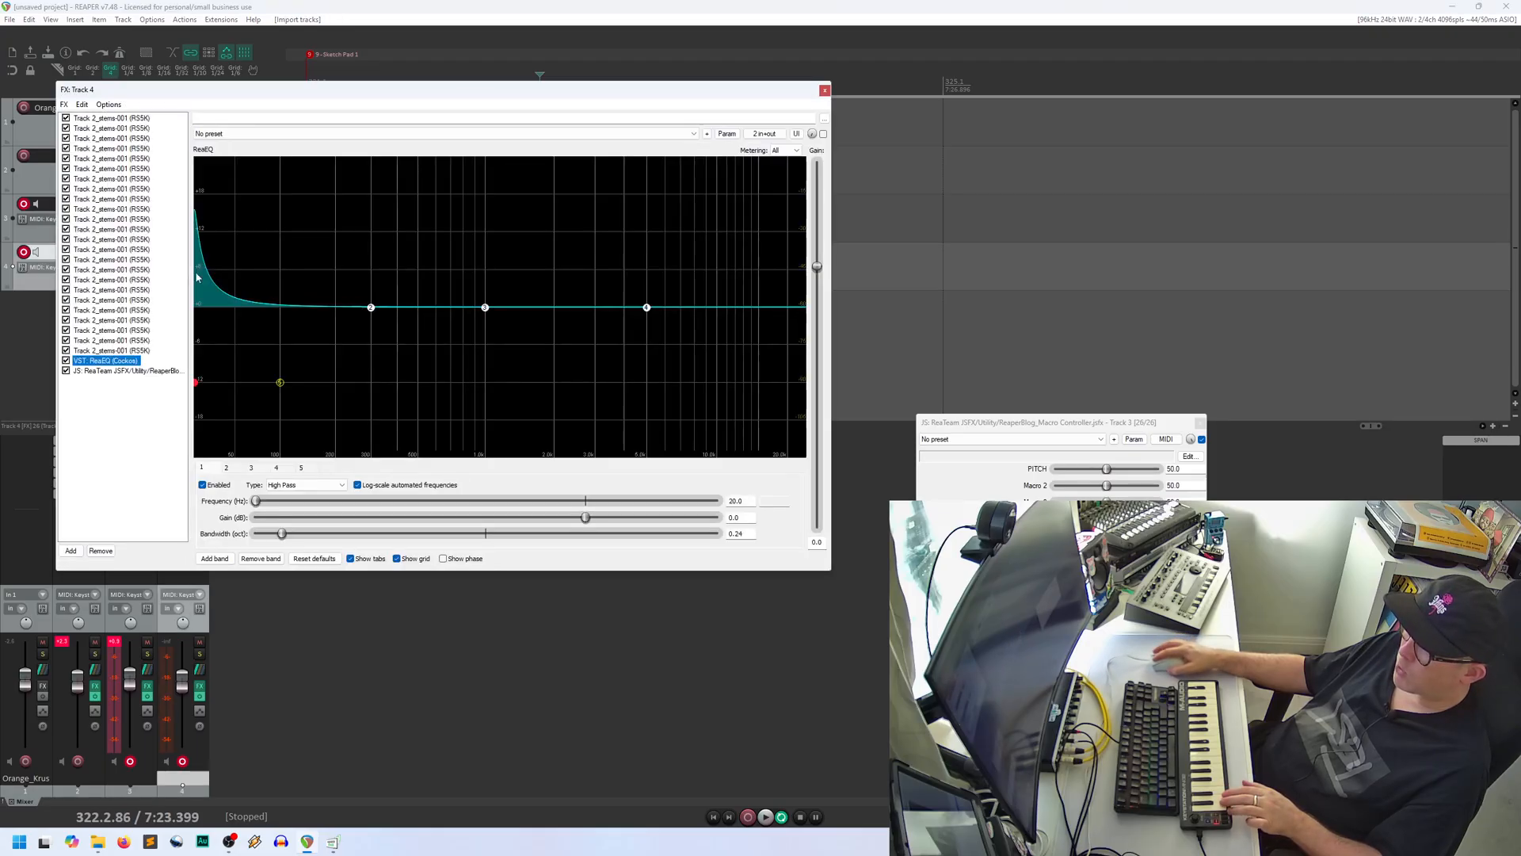
left_click(137, 119)
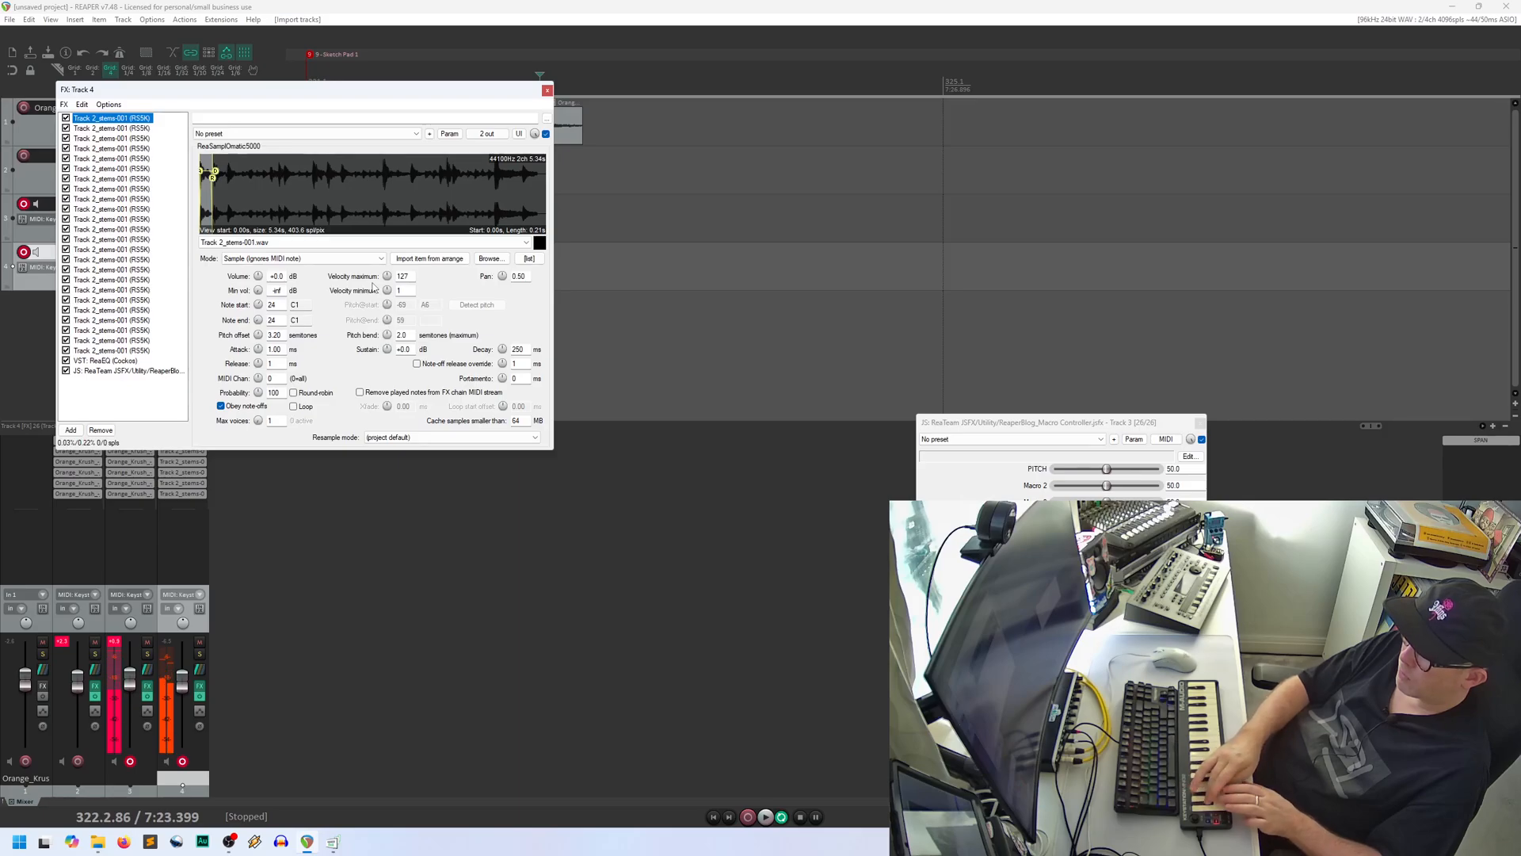
left_click(23, 203)
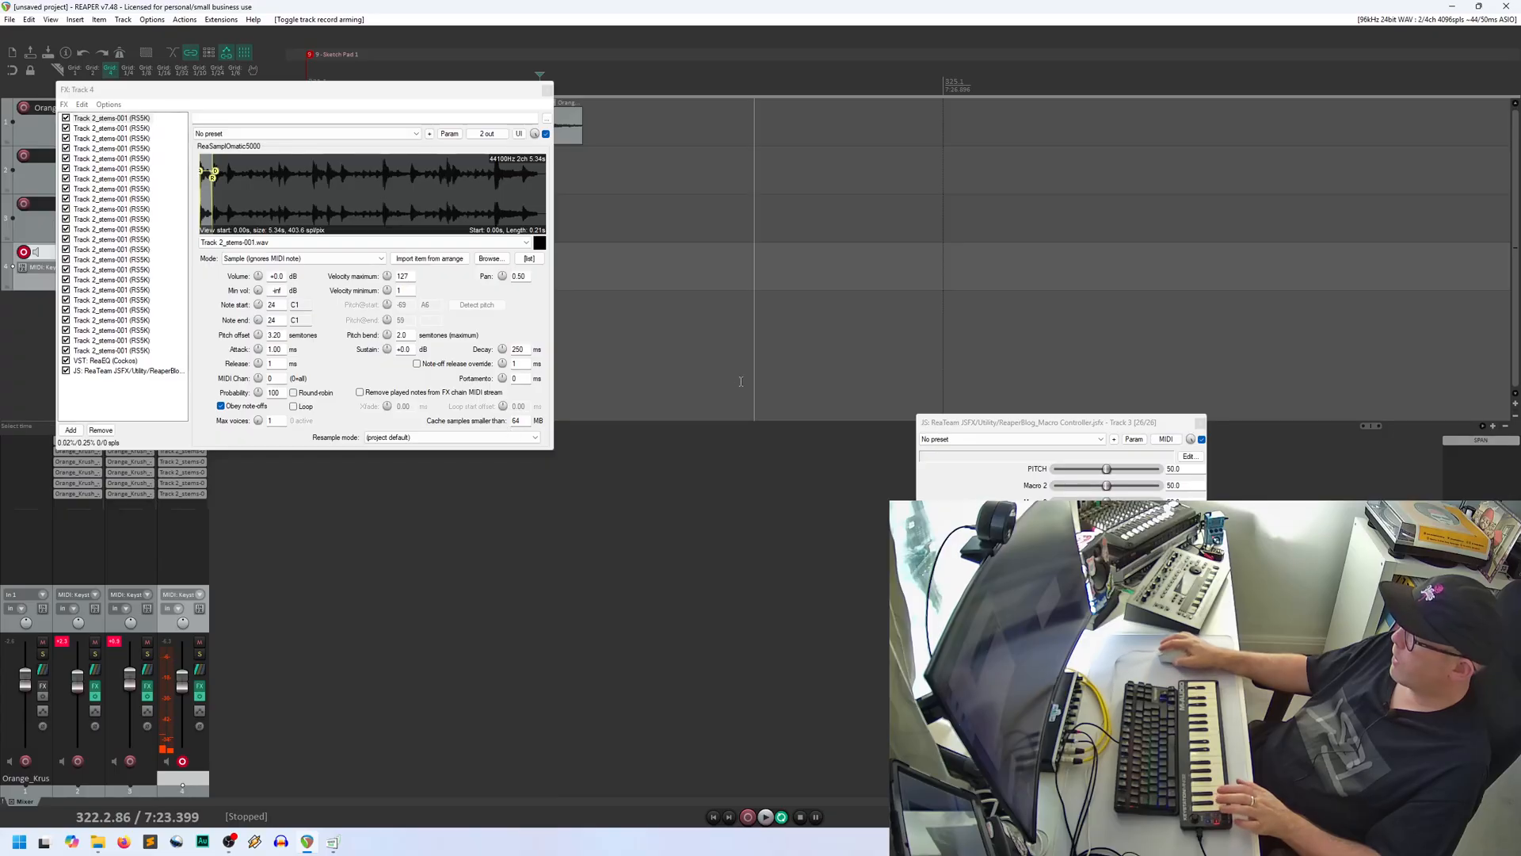
left_click(1200, 422)
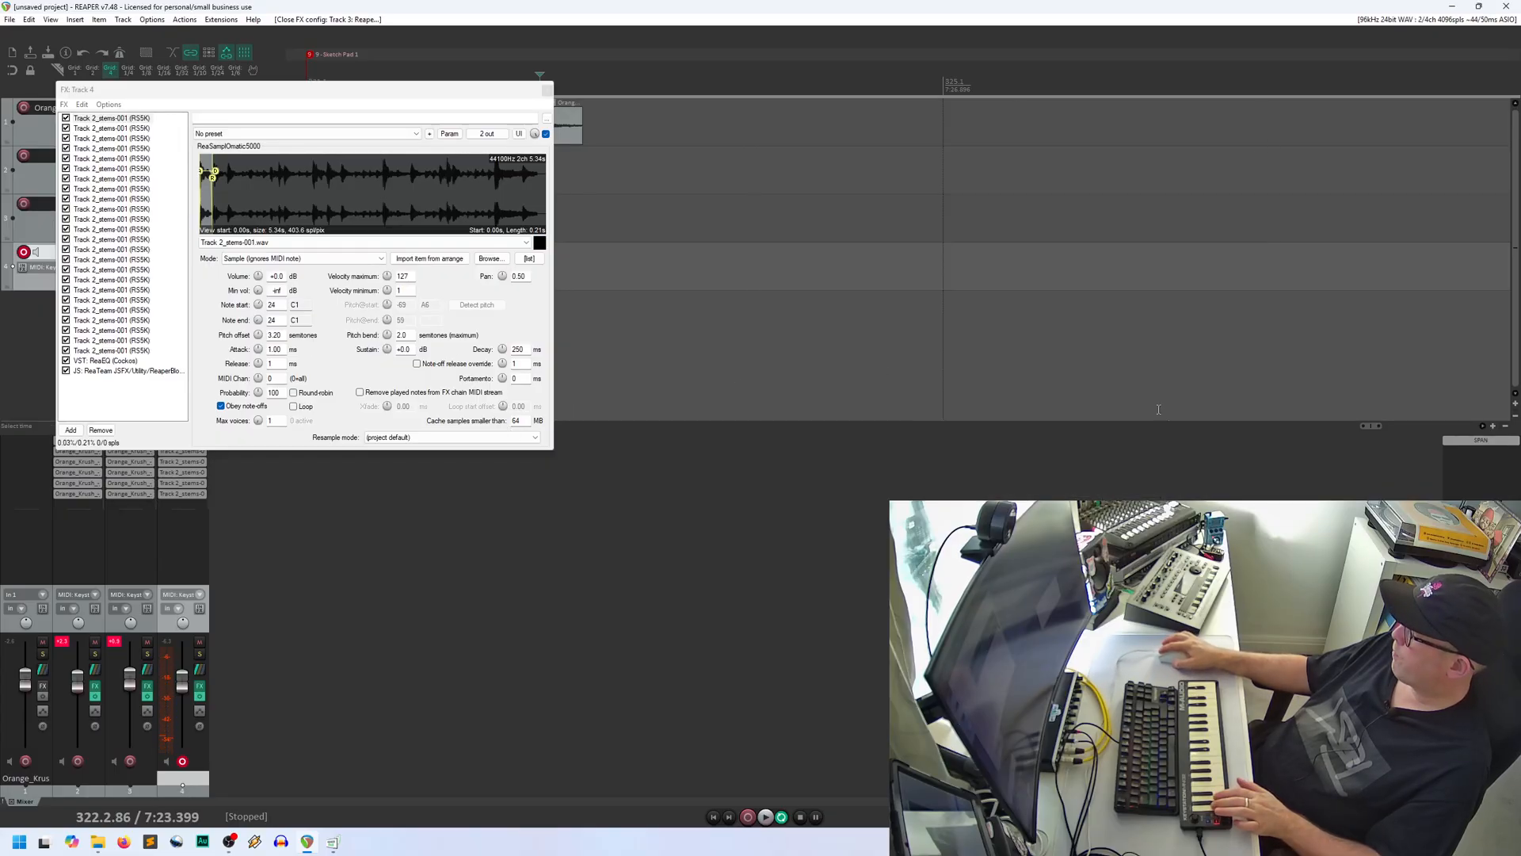
Step: Set the PITCH macro to 64.0 in the AMEN track's macro controller
left_click(115, 361)
left_click(115, 371)
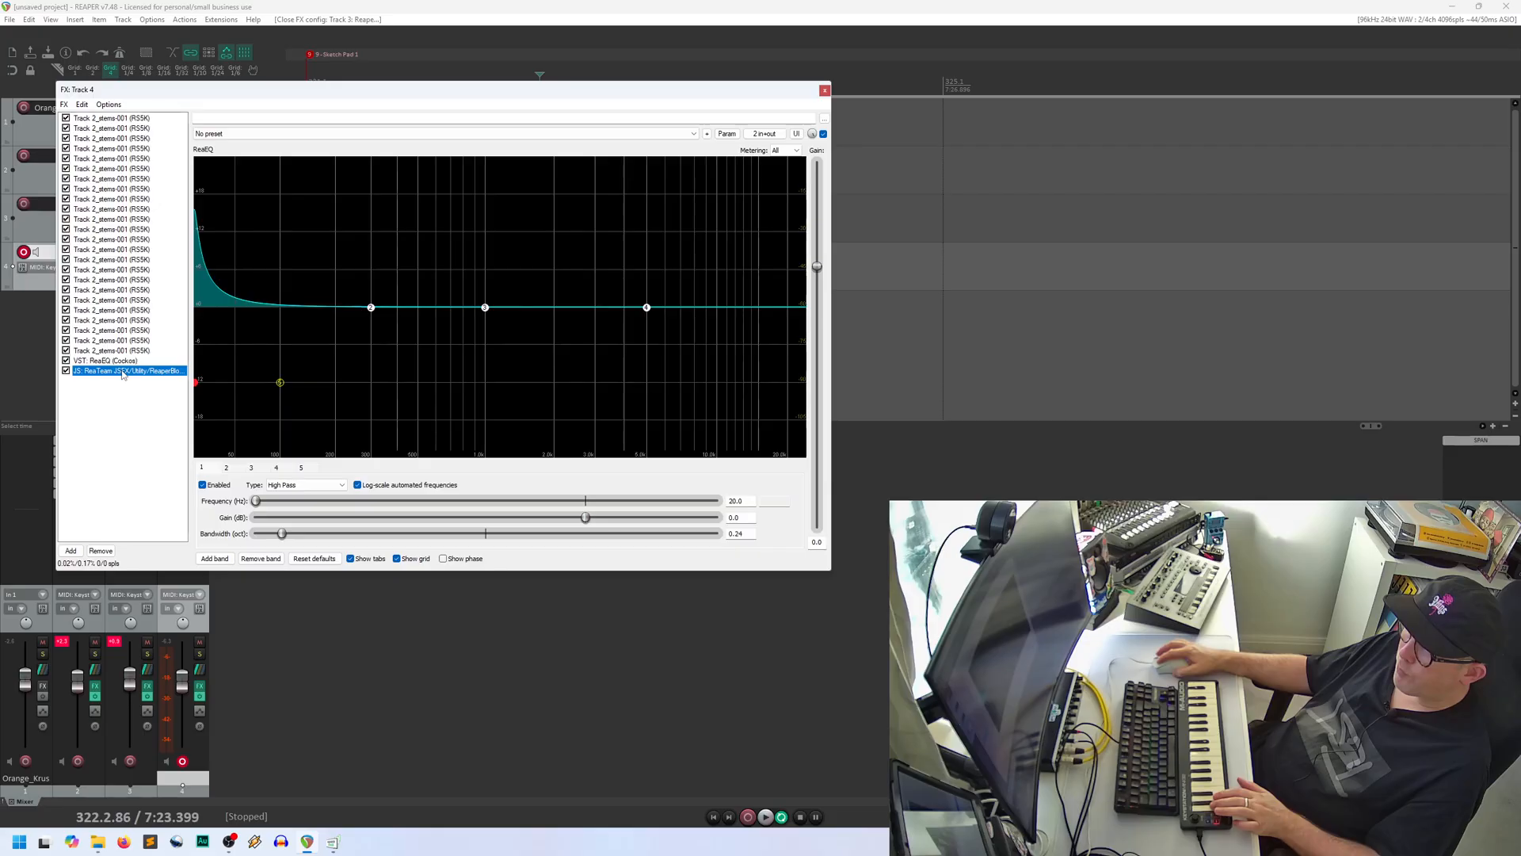
left_click_drag(380, 167, 389, 169)
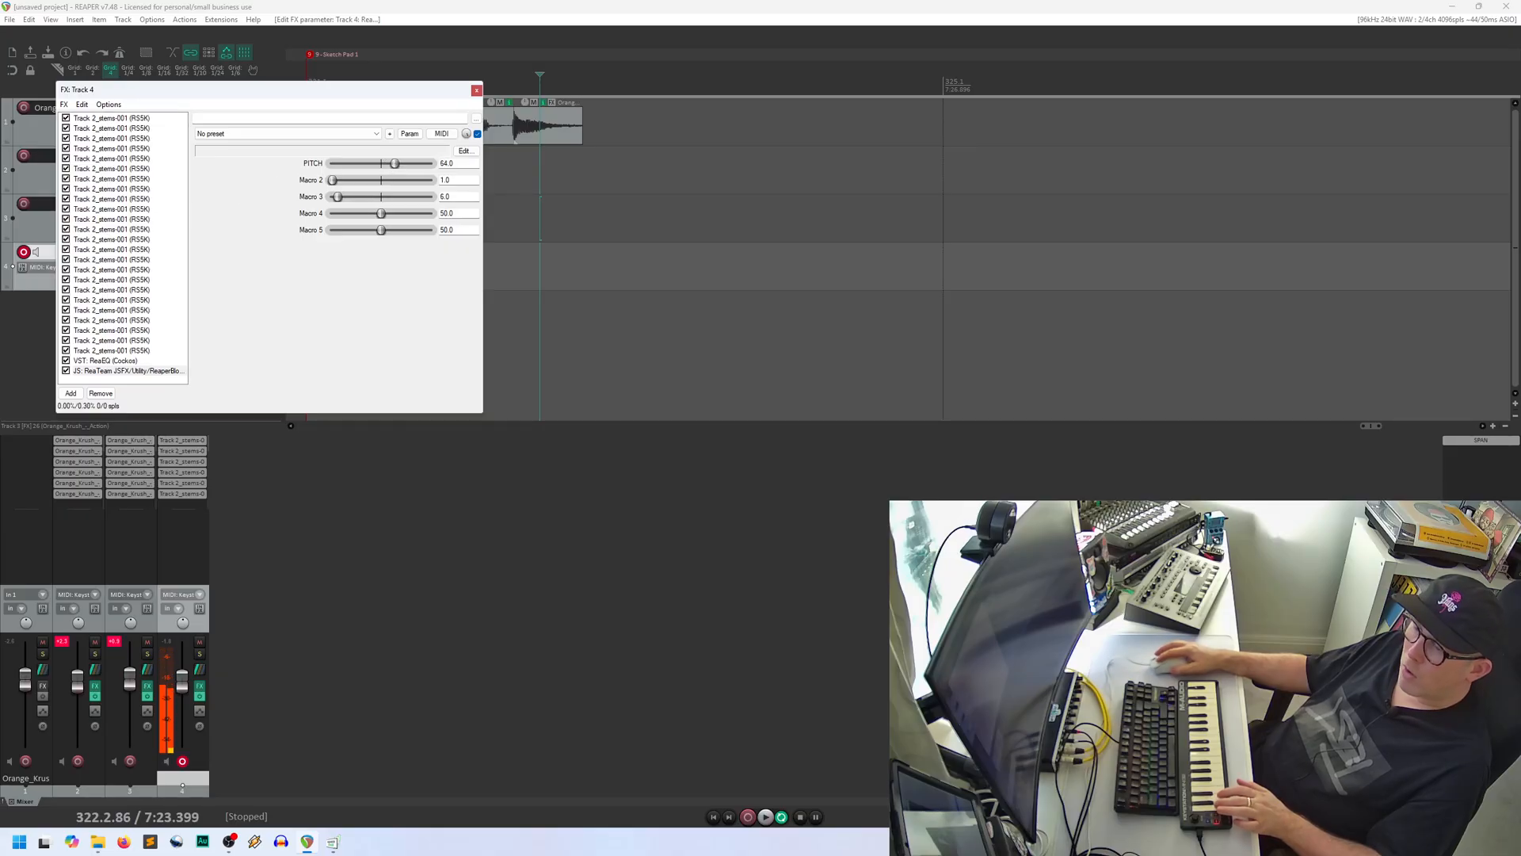
left_click_drag(399, 167, 394, 167)
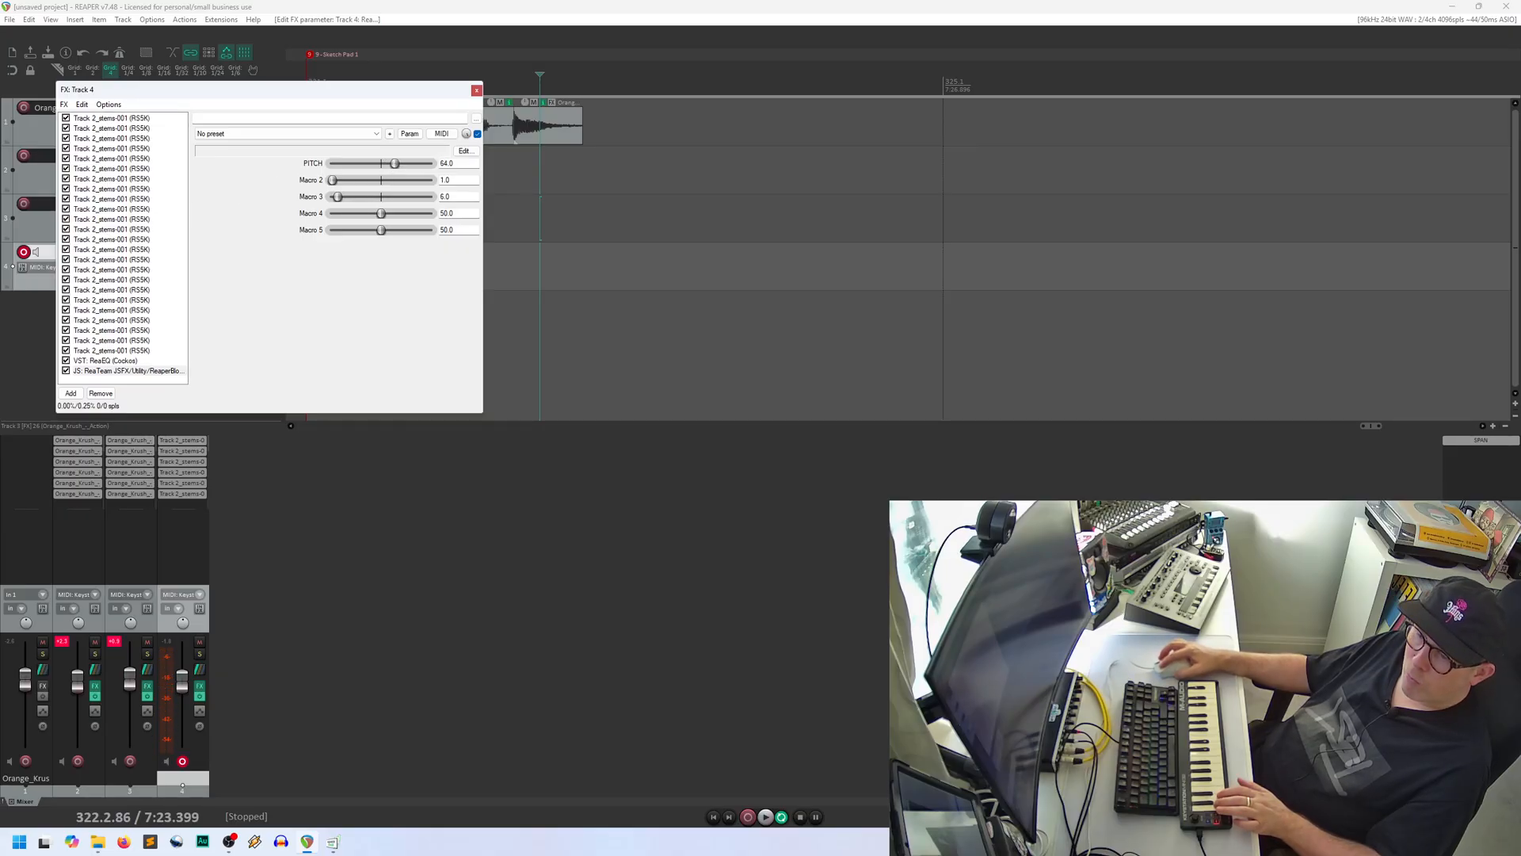